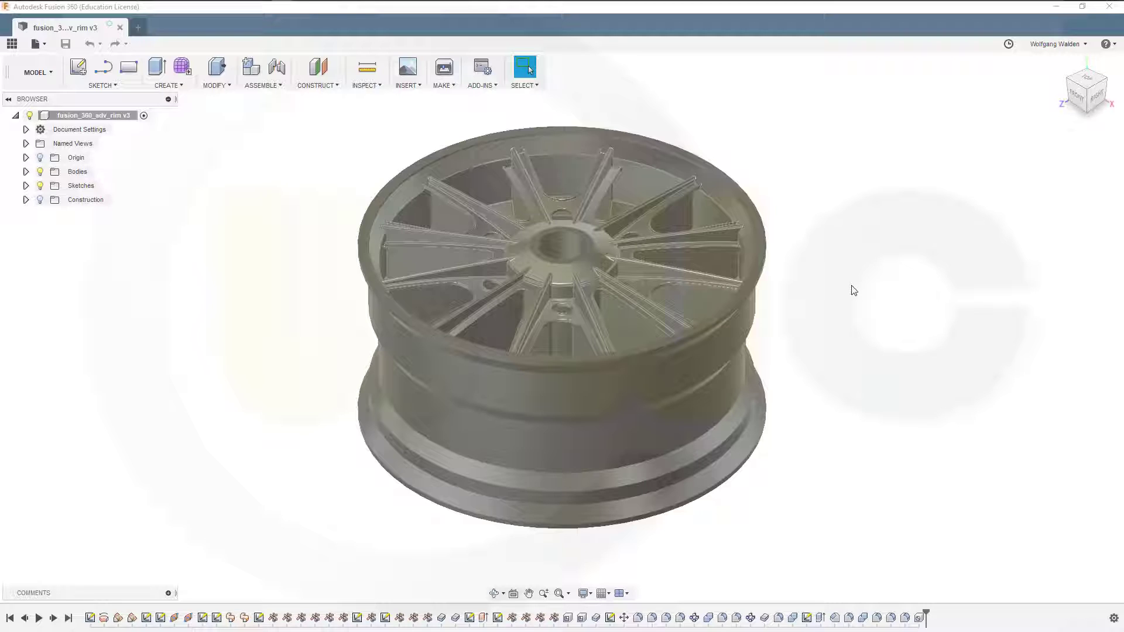
click(853, 290)
shift+middle_drag(838, 294, 796, 271)
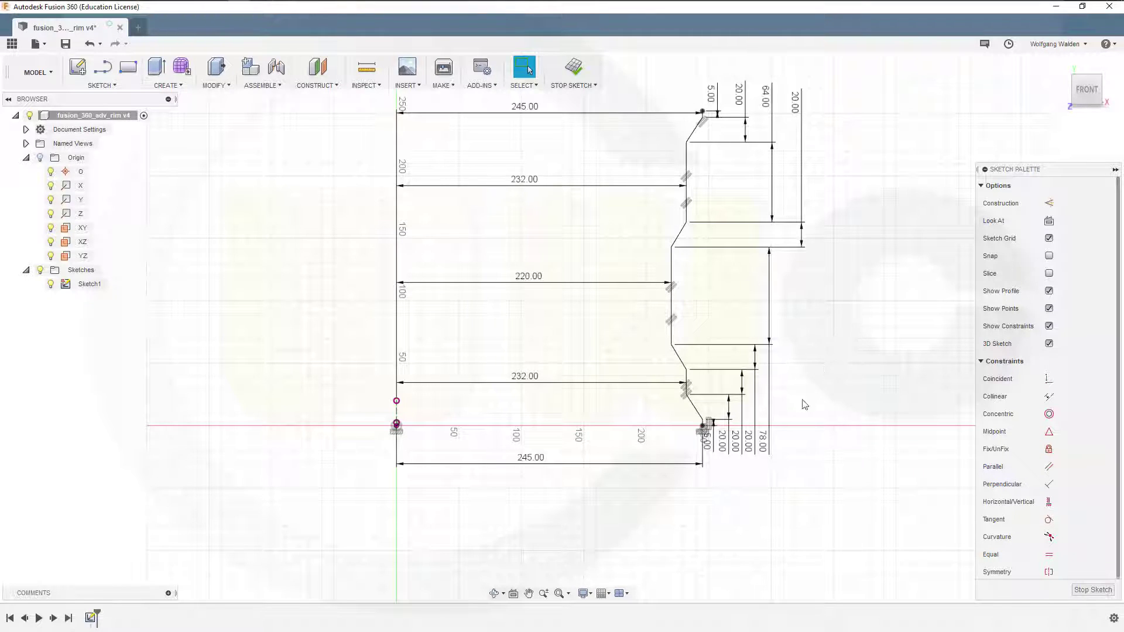
Finish the dimensioned rim profile sketch.
scroll(723, 426, up, 3)
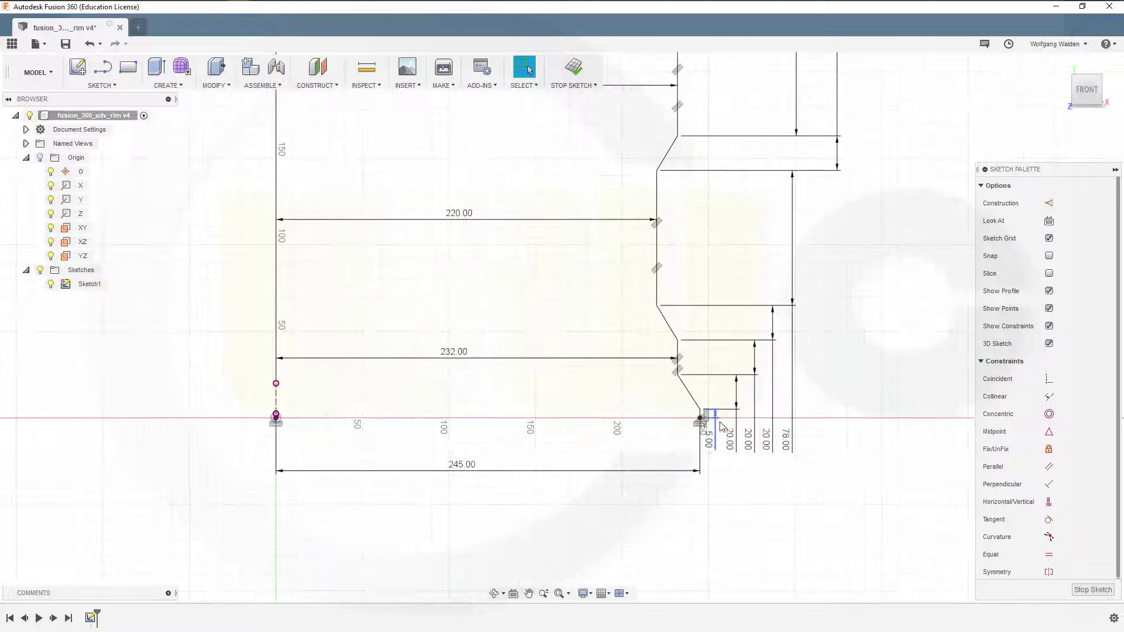
middle_drag(719, 276, 707, 377)
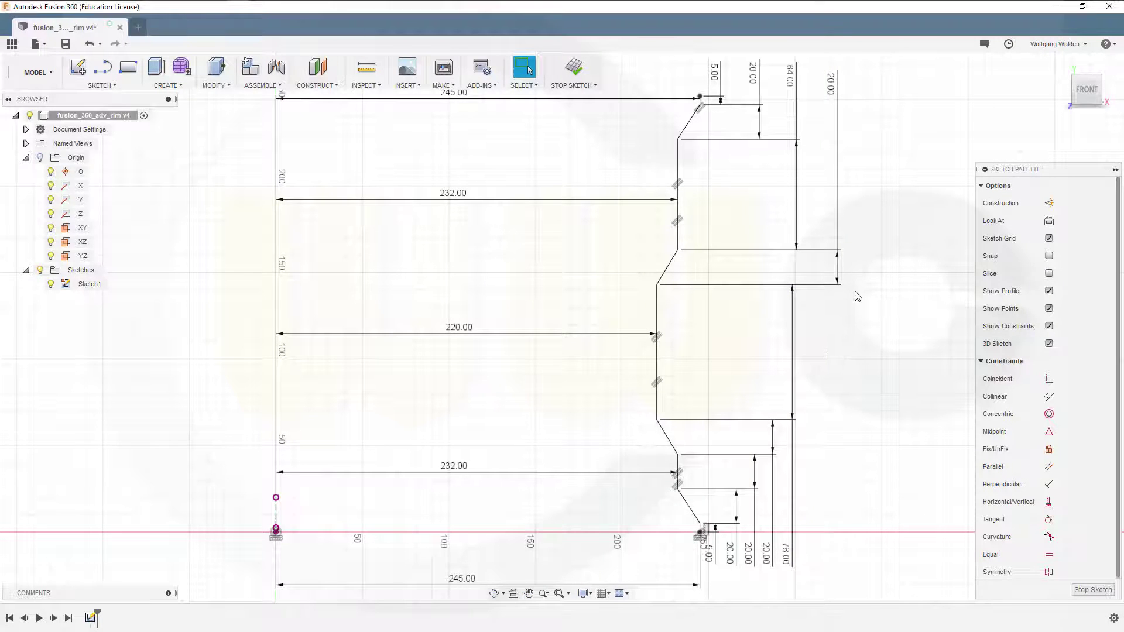
click(1092, 591)
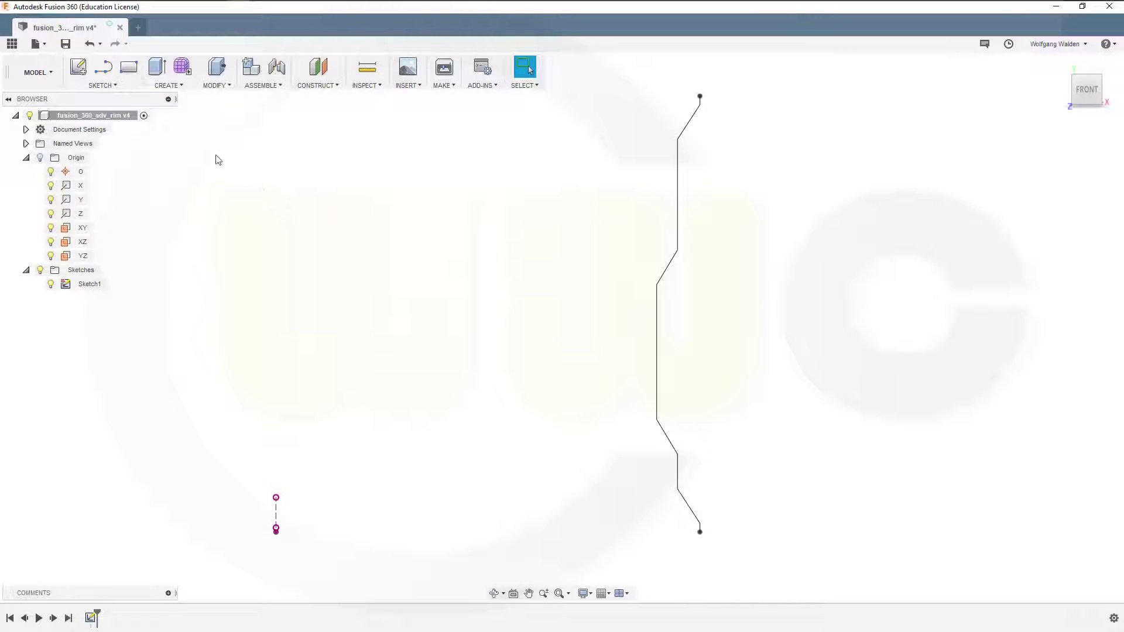
Switch to the Patch workspace and revolve the chained rim profile 360° around the Y axis as a new surface body.
click(48, 72)
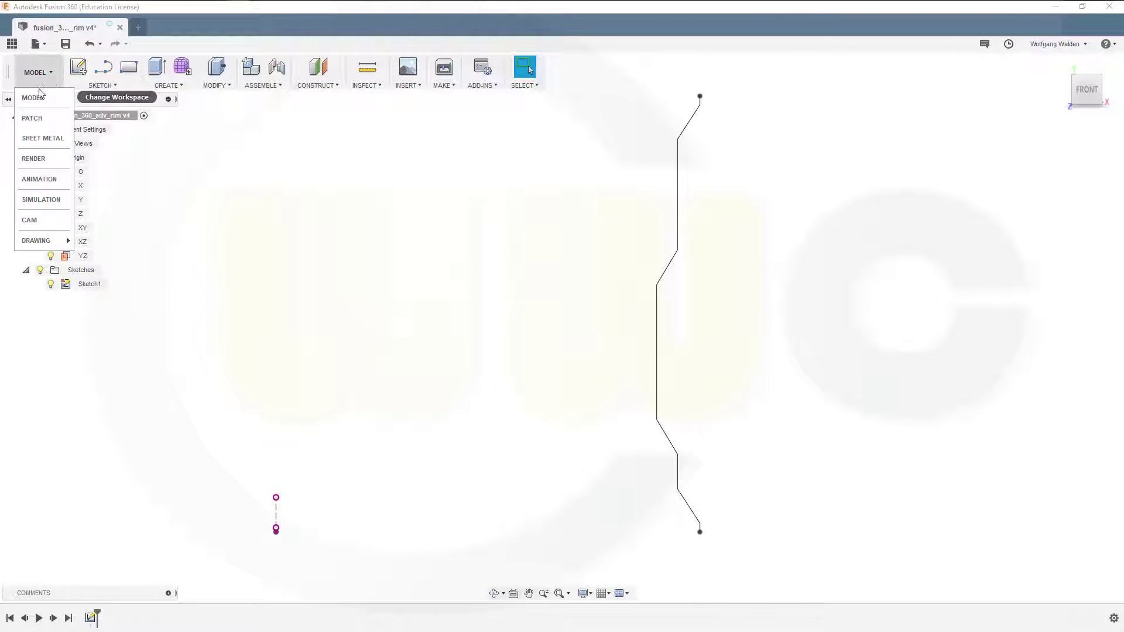
click(31, 118)
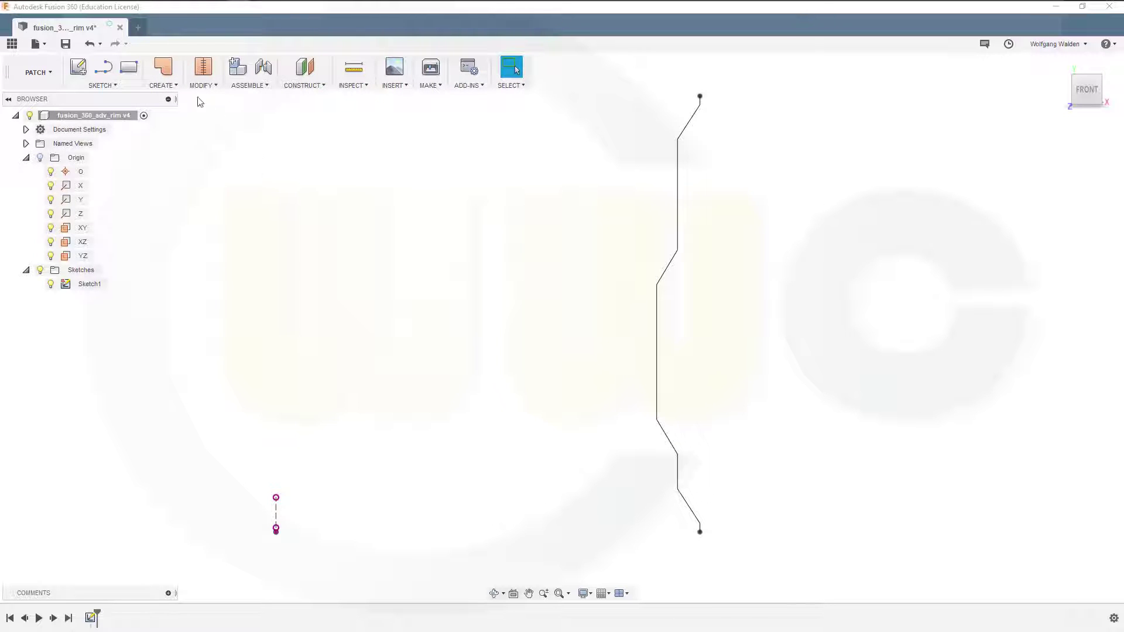
click(167, 86)
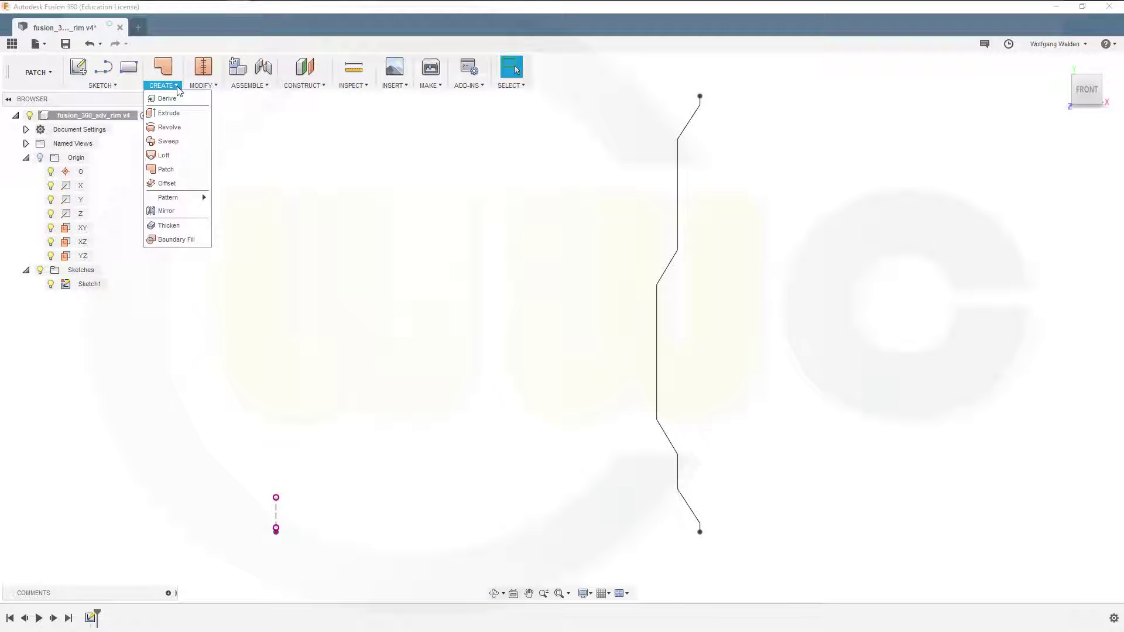
click(169, 127)
click(658, 339)
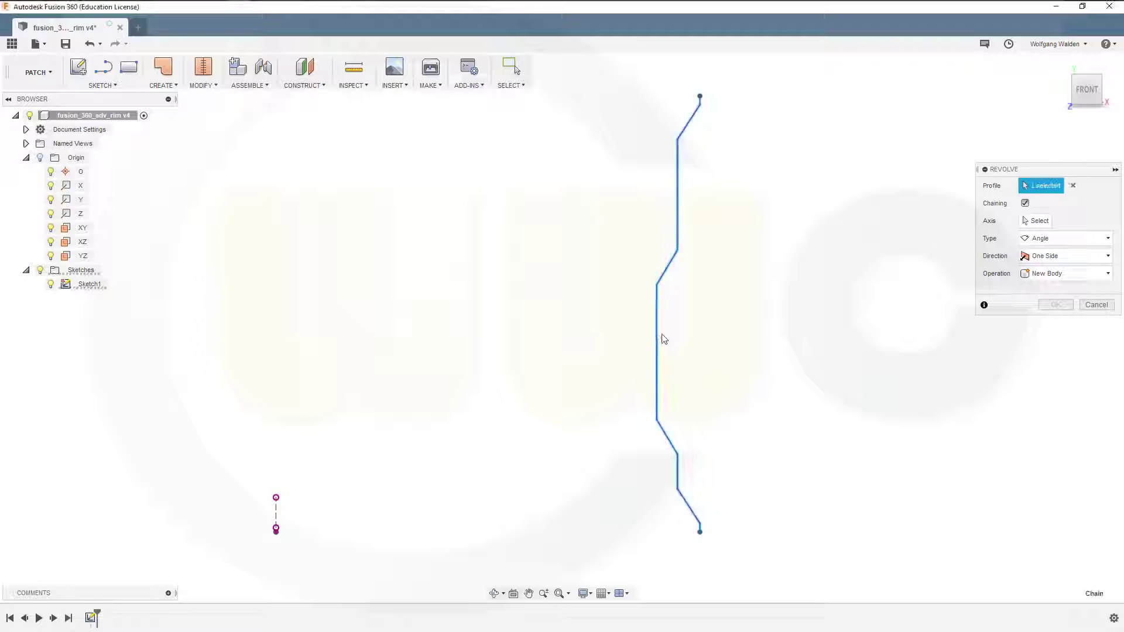
click(1042, 223)
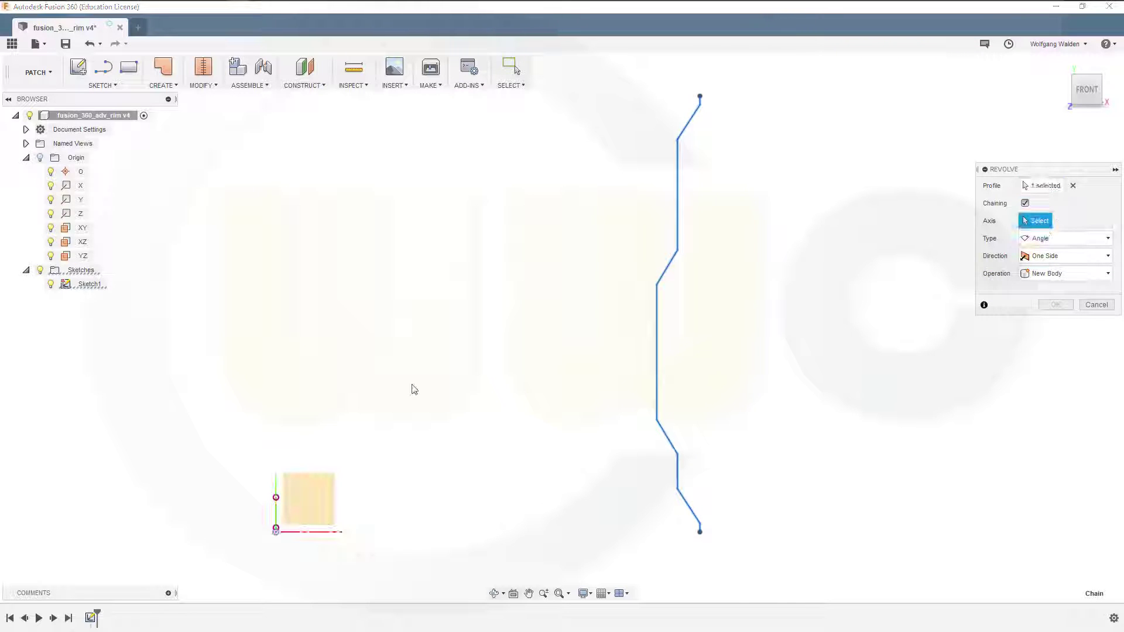
click(276, 492)
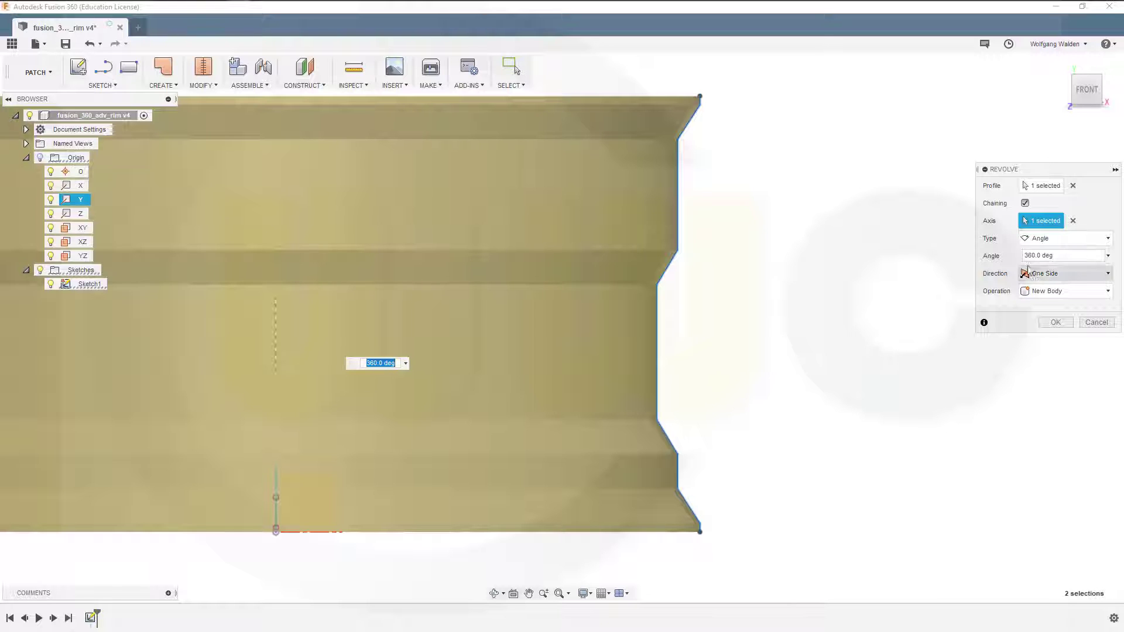
click(1055, 322)
middle_drag(696, 309, 870, 327)
scroll(849, 319, down, 4)
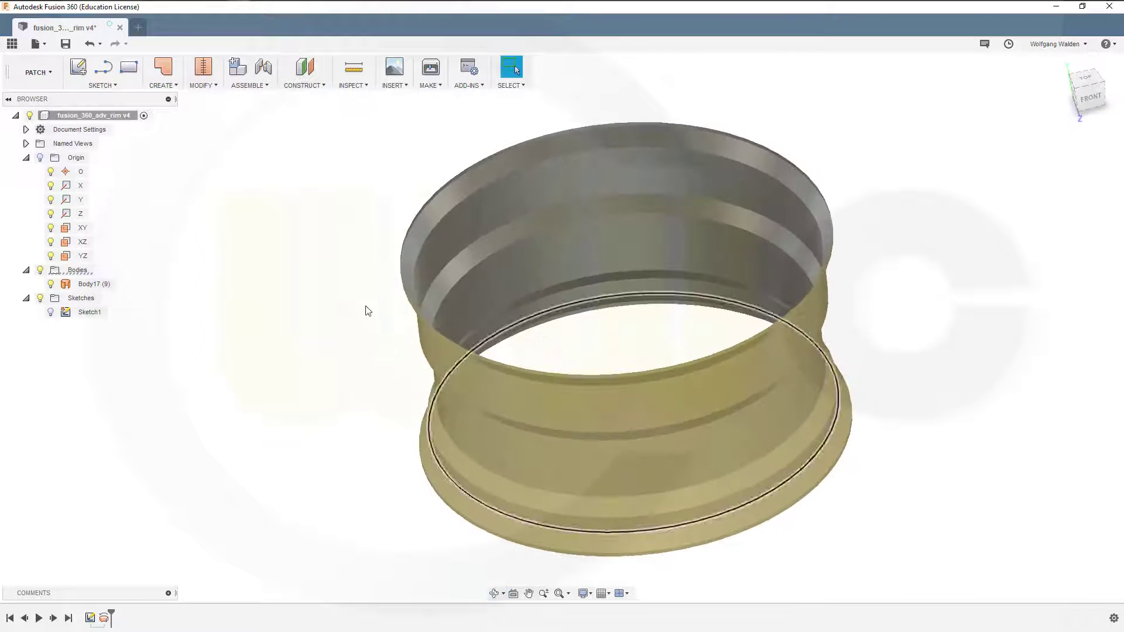
Hide the revolved surface body and show Sketch1 and the origin geometry.
click(54, 286)
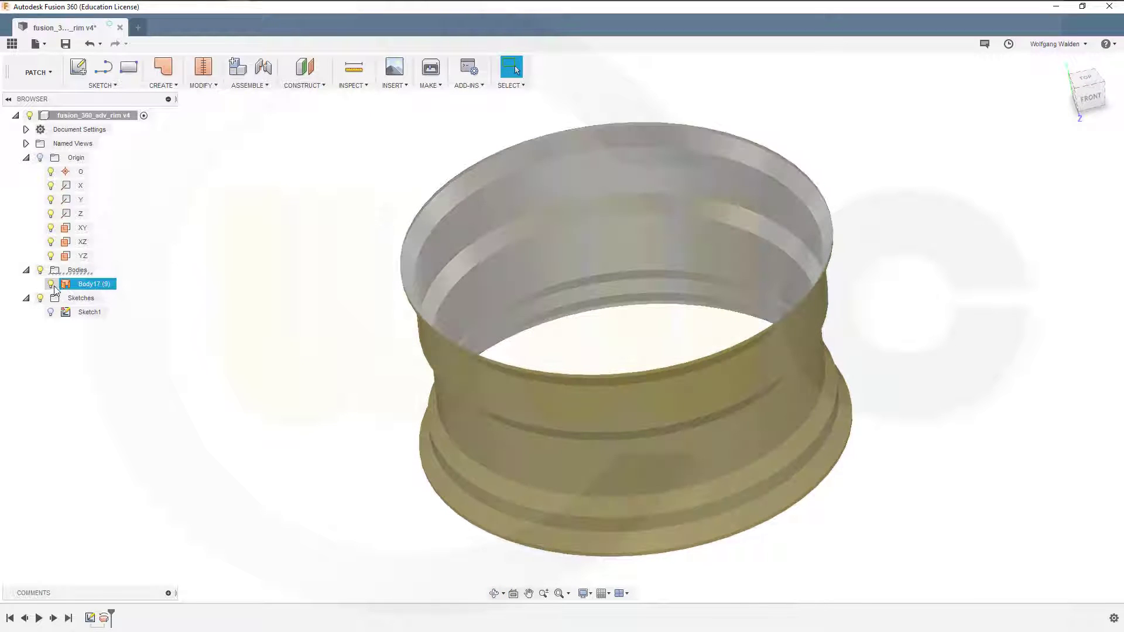
click(51, 285)
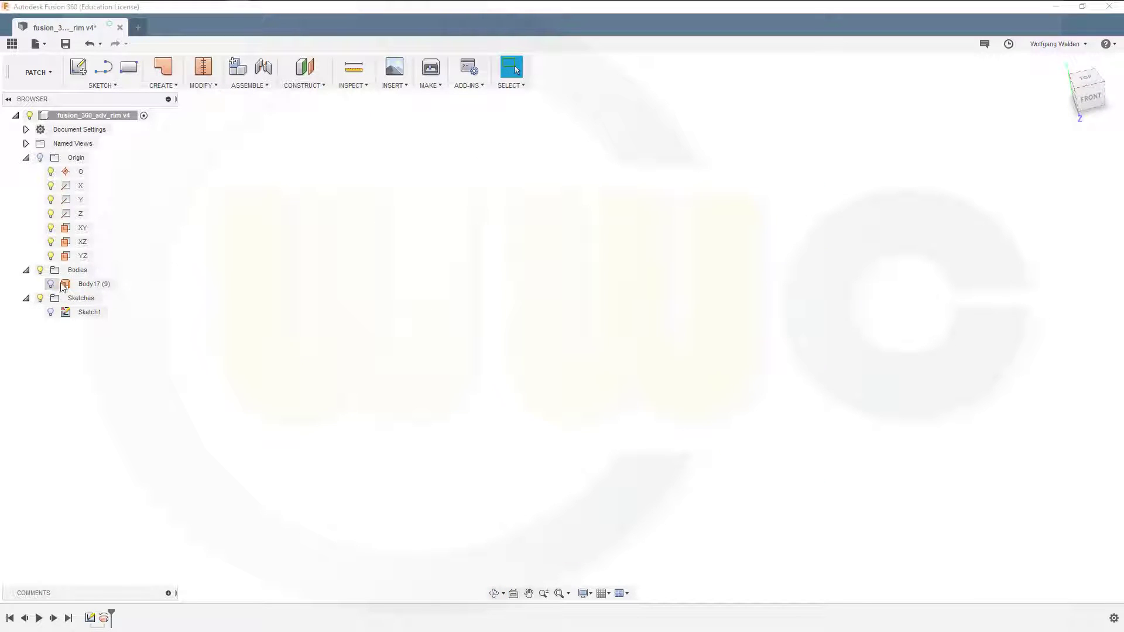
click(51, 312)
mouse_move(432, 317)
shift+middle_down()
mouse_move(530, 369)
mouse_move(463, 358)
shift+middle_up()
click(40, 158)
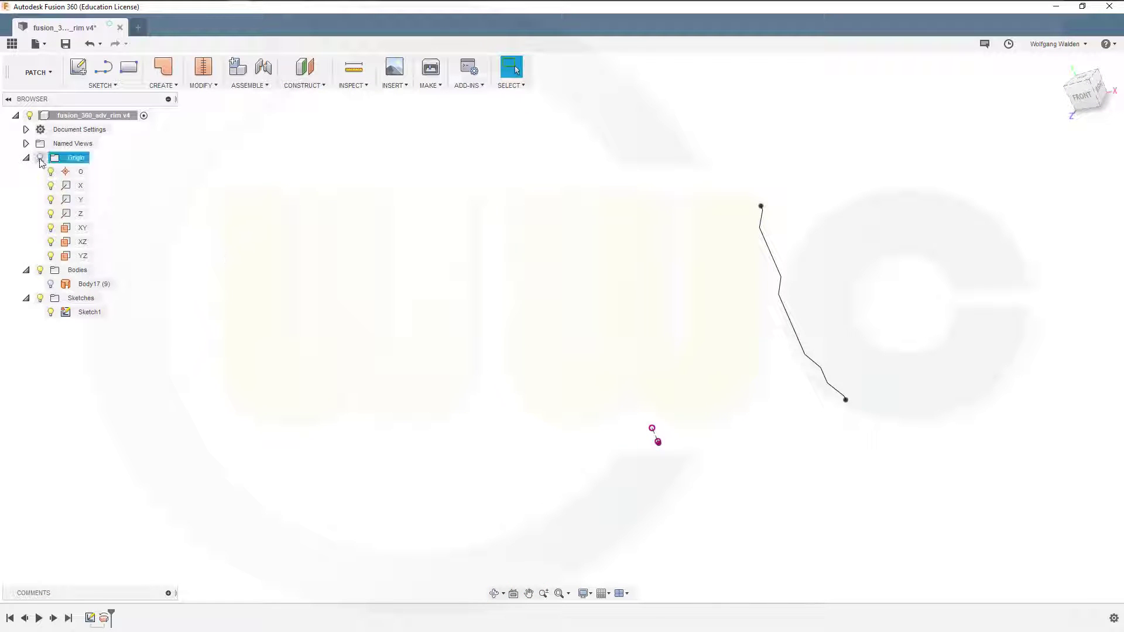
mouse_move(707, 364)
shift+middle_down()
mouse_move(728, 381)
mouse_move(728, 332)
mouse_move(700, 343)
mouse_move(707, 351)
shift+middle_up()
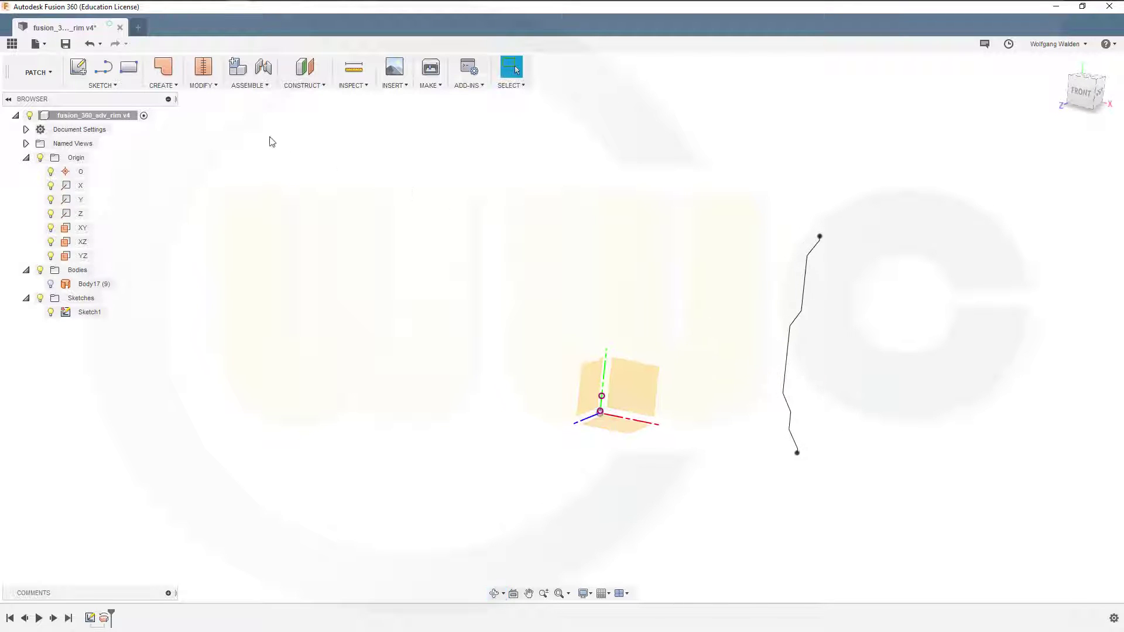
Construct an angled plane through the Y axis and make the construction geometry visible.
click(324, 86)
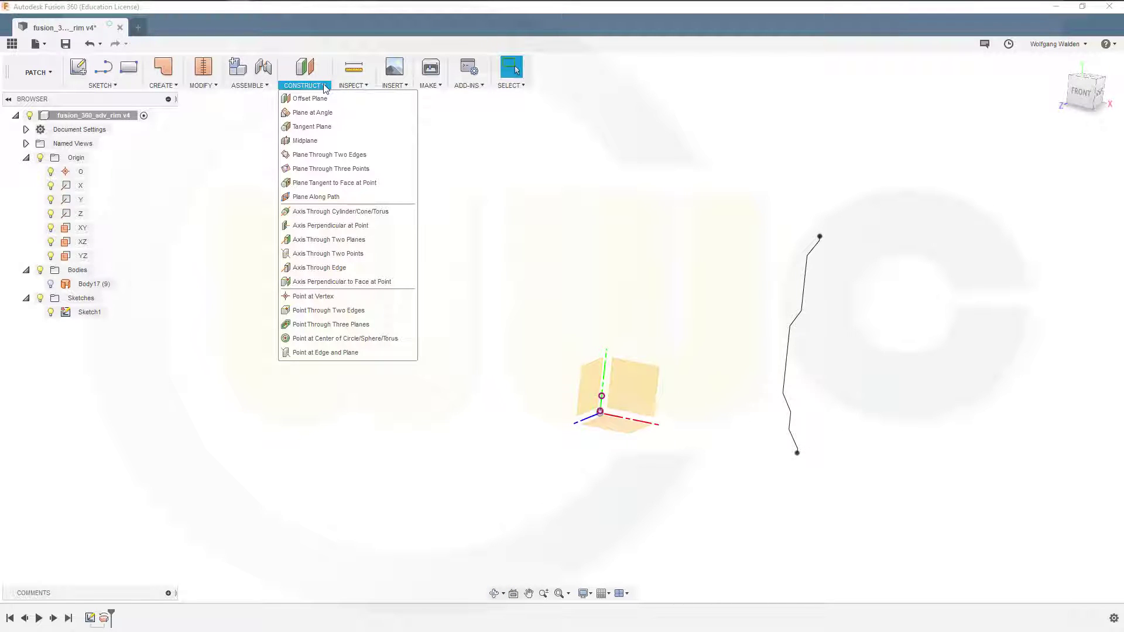
click(322, 113)
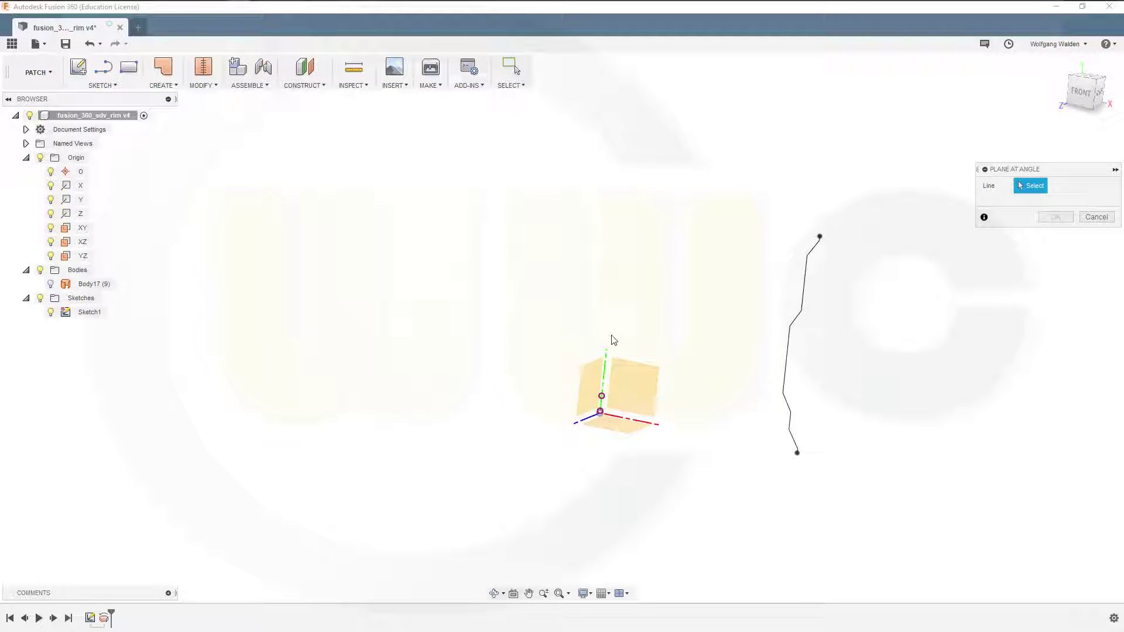
click(606, 363)
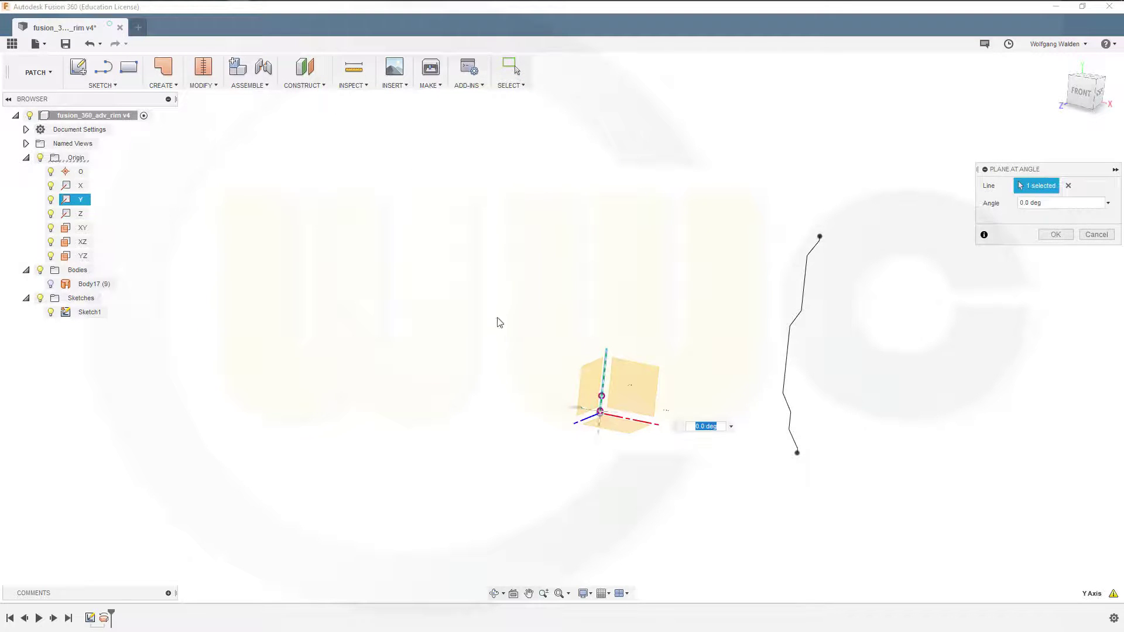
shift+middle_drag(499, 323, 495, 346)
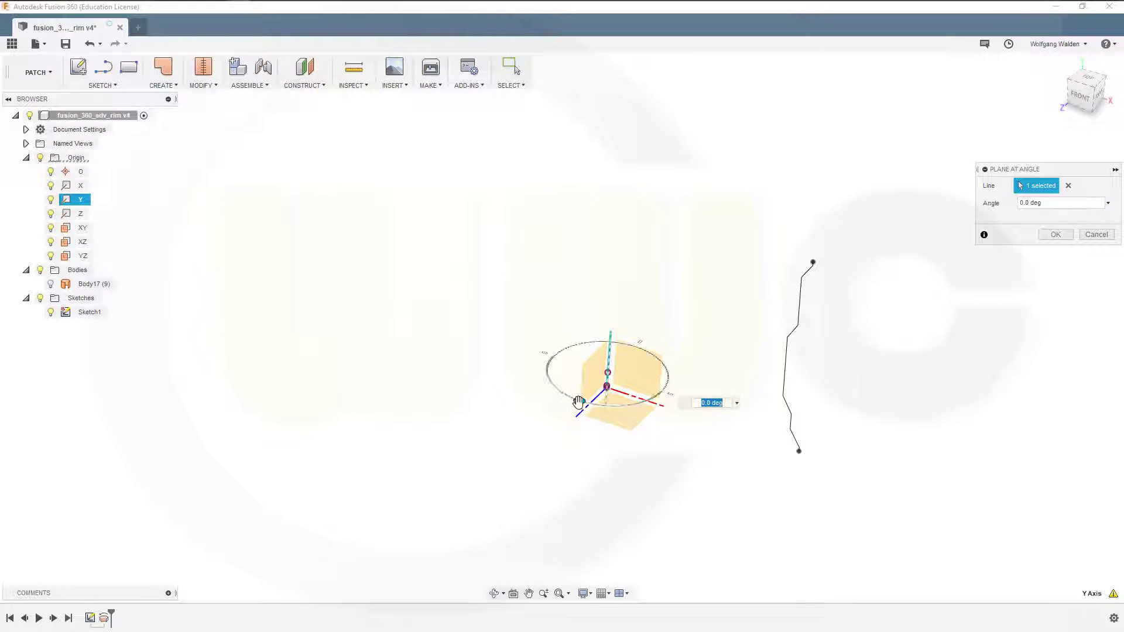
drag(578, 402, 600, 409)
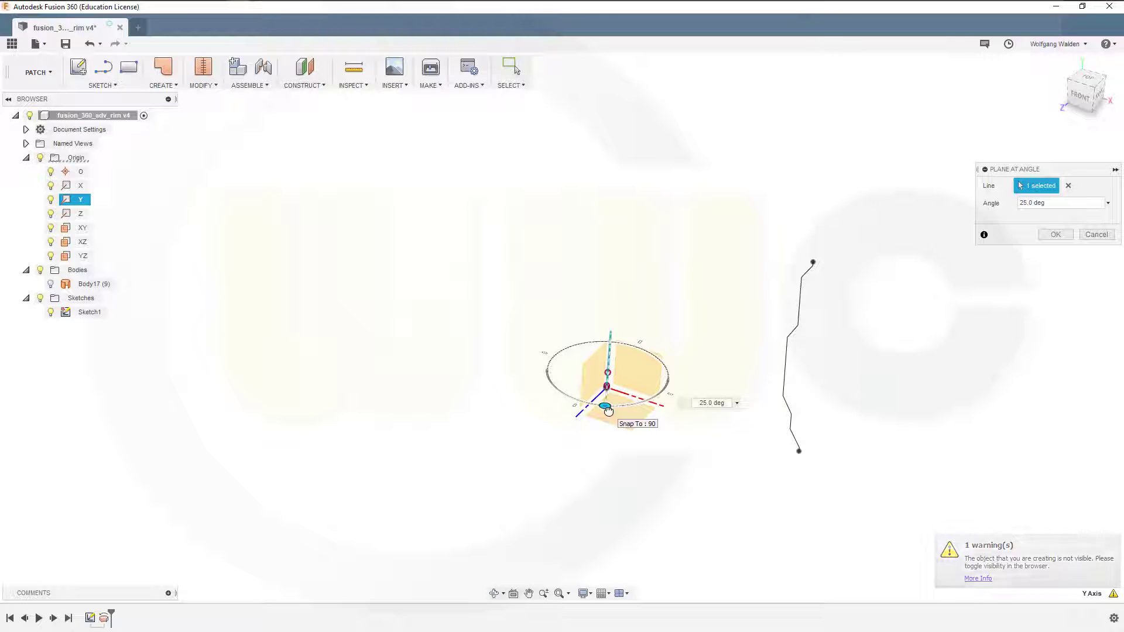
drag(608, 411, 608, 412)
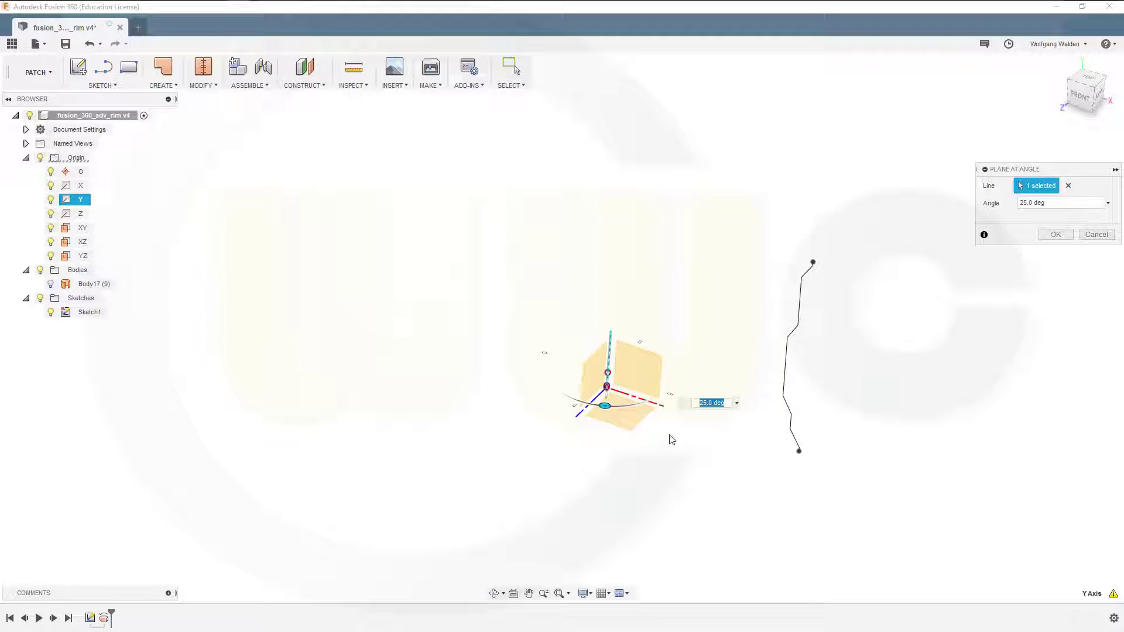
drag(606, 415, 563, 398)
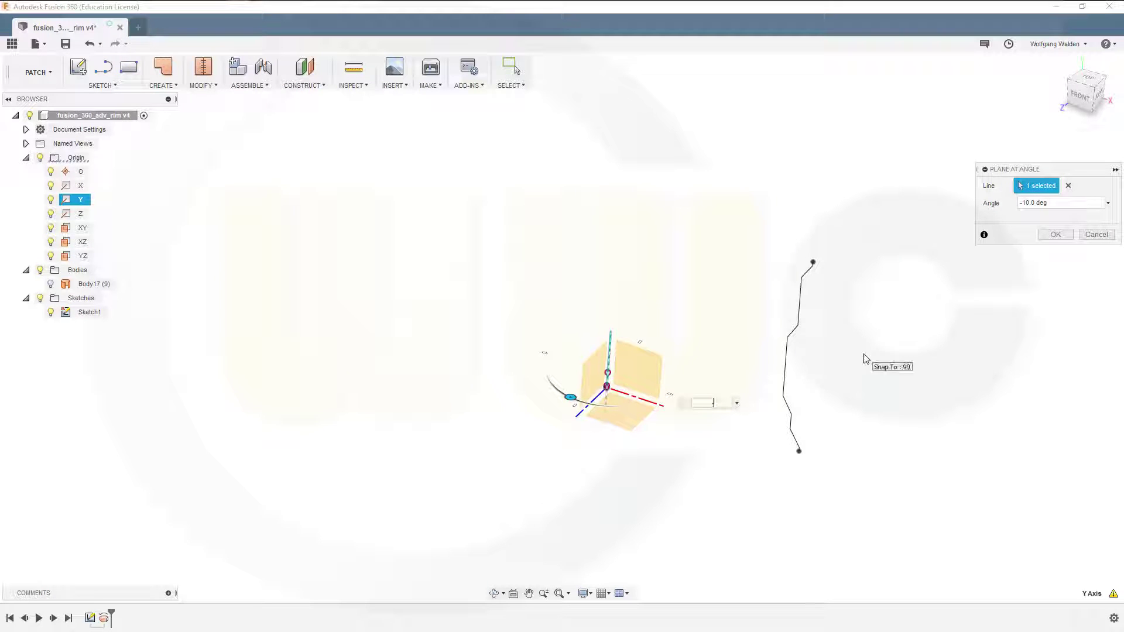
key(Return)
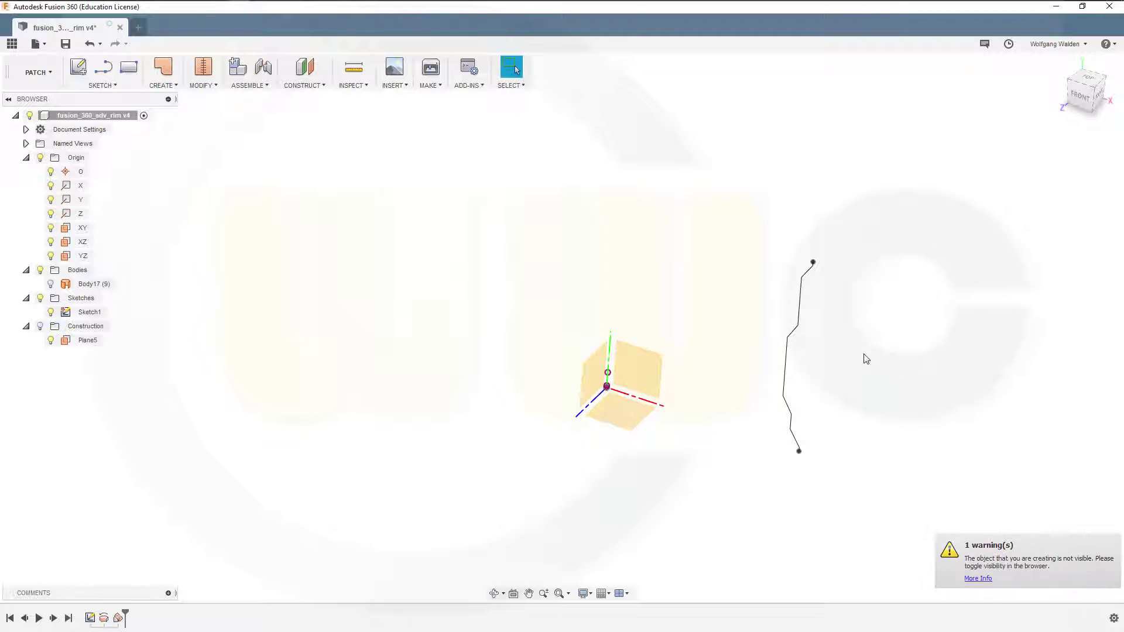
click(59, 326)
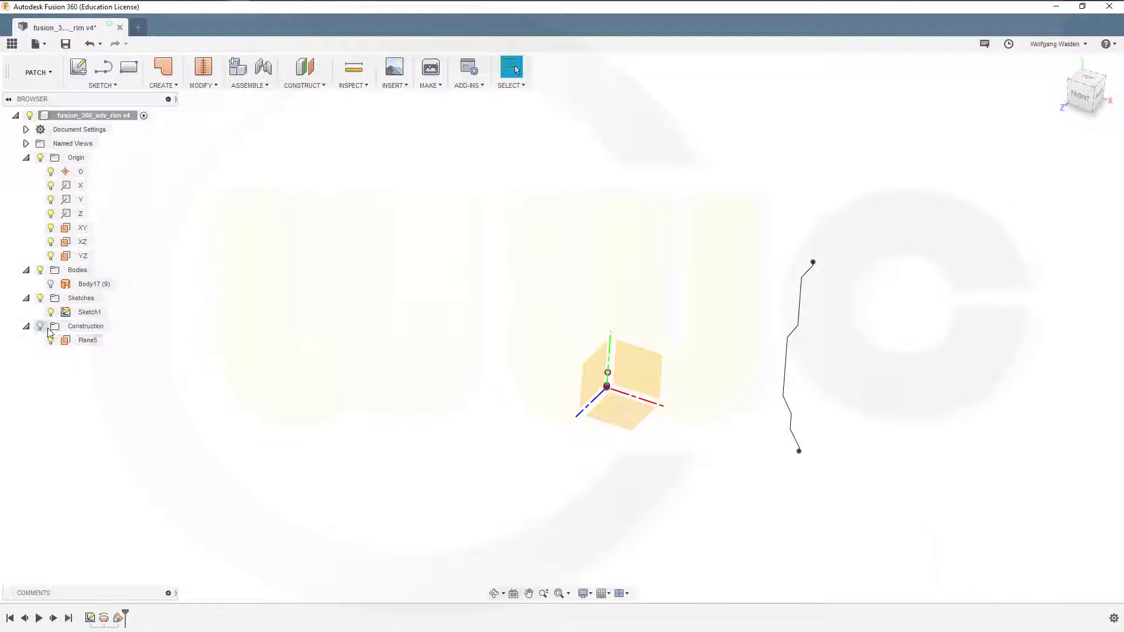
click(43, 328)
Construct a second plane through the Y axis at an angle of 15°.
middle_drag(455, 378, 454, 393)
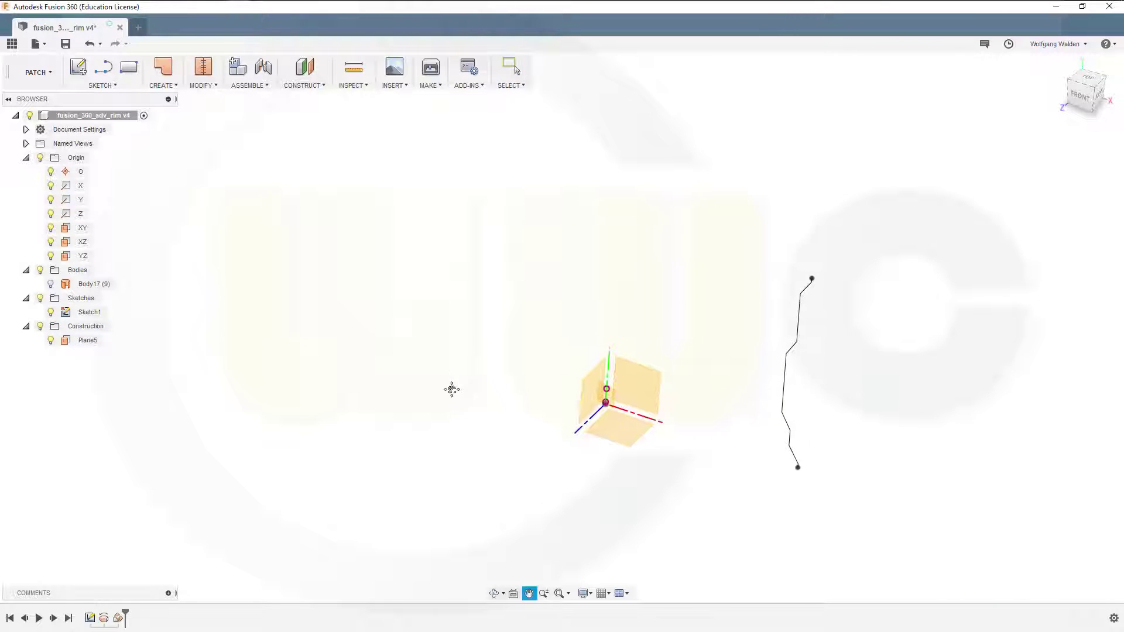
click(309, 84)
click(316, 111)
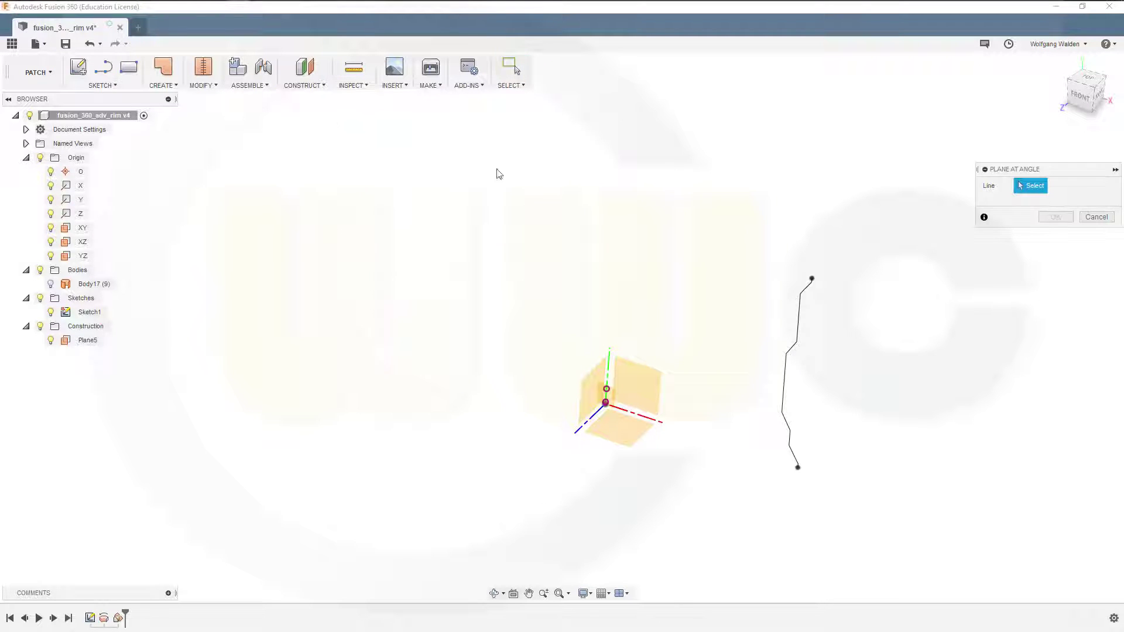
click(610, 374)
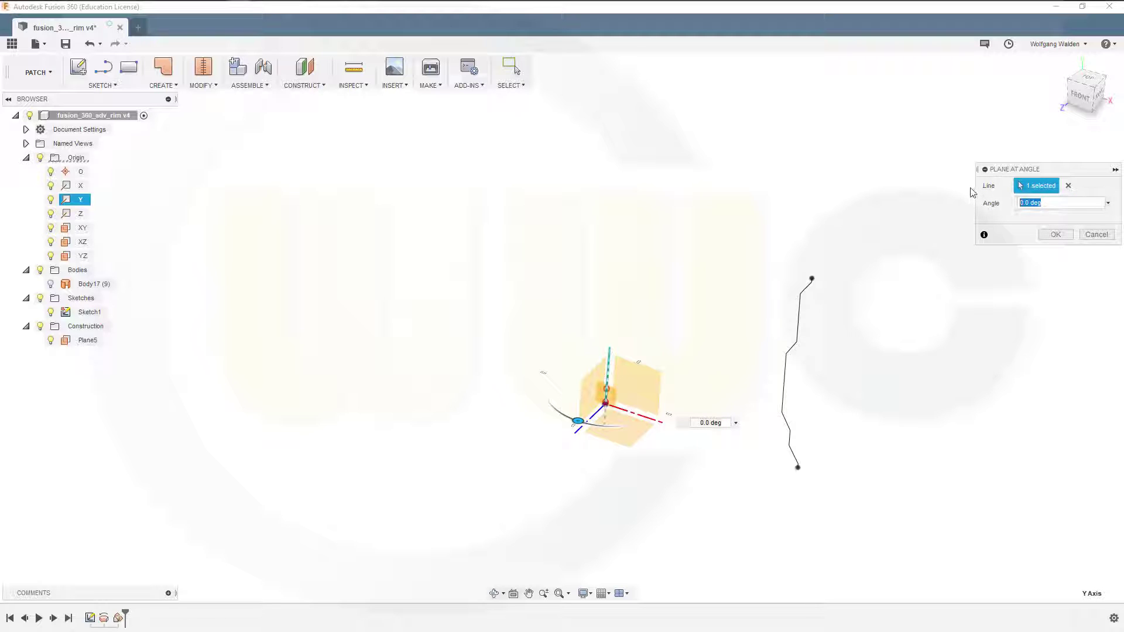
text(15)
key(Return)
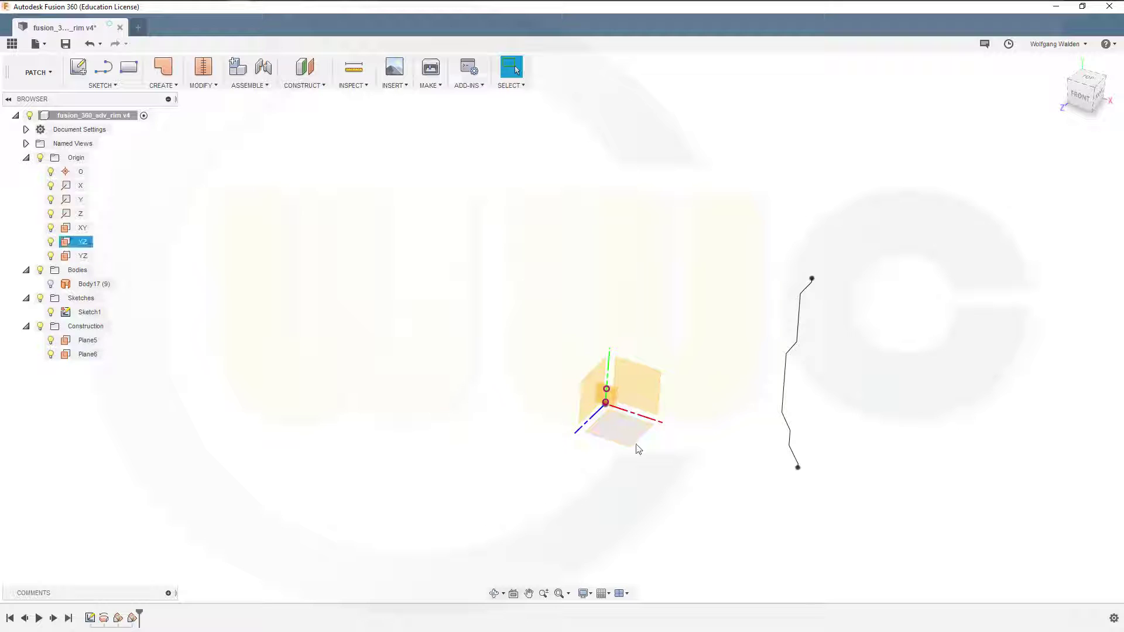
Start a new sketch on Plane6, the second angled construction plane through the Y axis.
scroll(652, 455, down, 1)
scroll(644, 439, up, 4)
scroll(540, 327, up, 4)
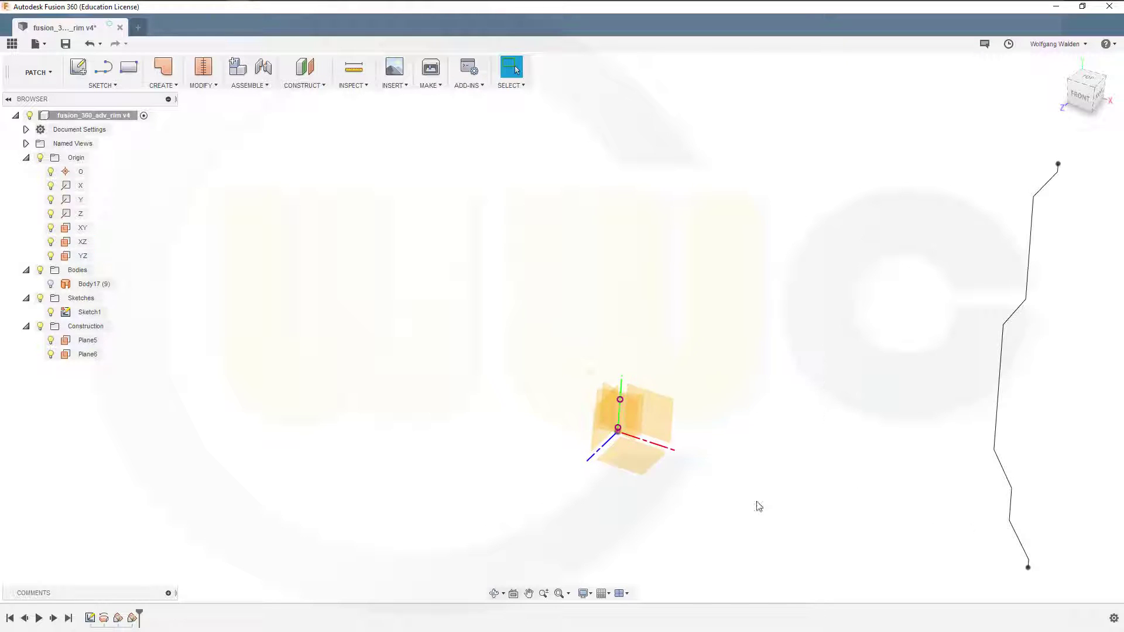
scroll(746, 487, up, 3)
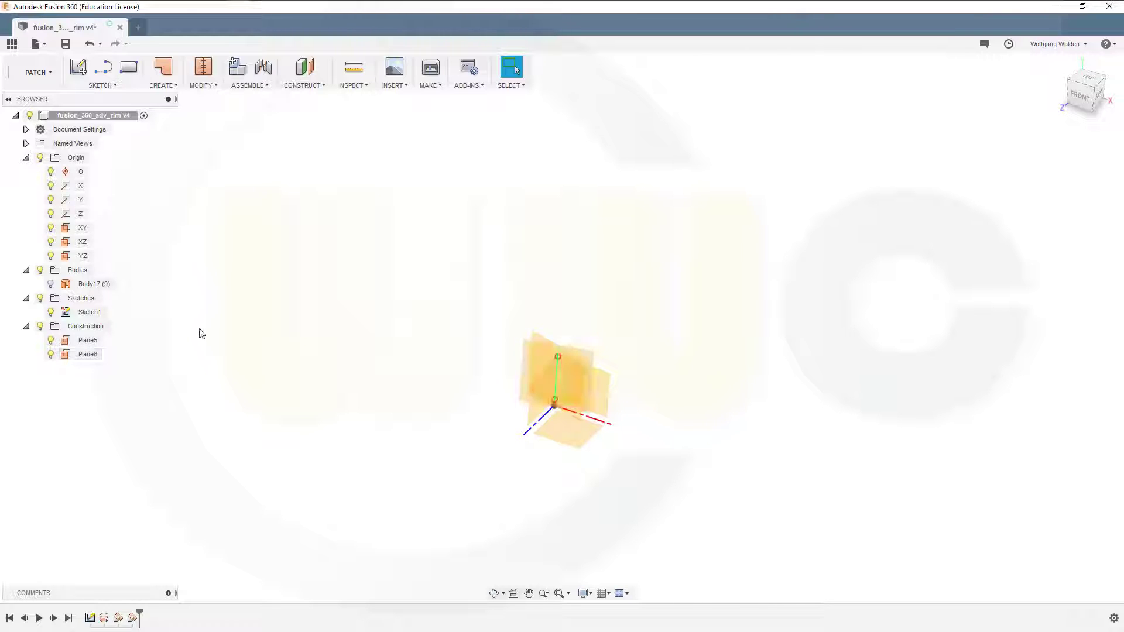
click(81, 67)
click(95, 353)
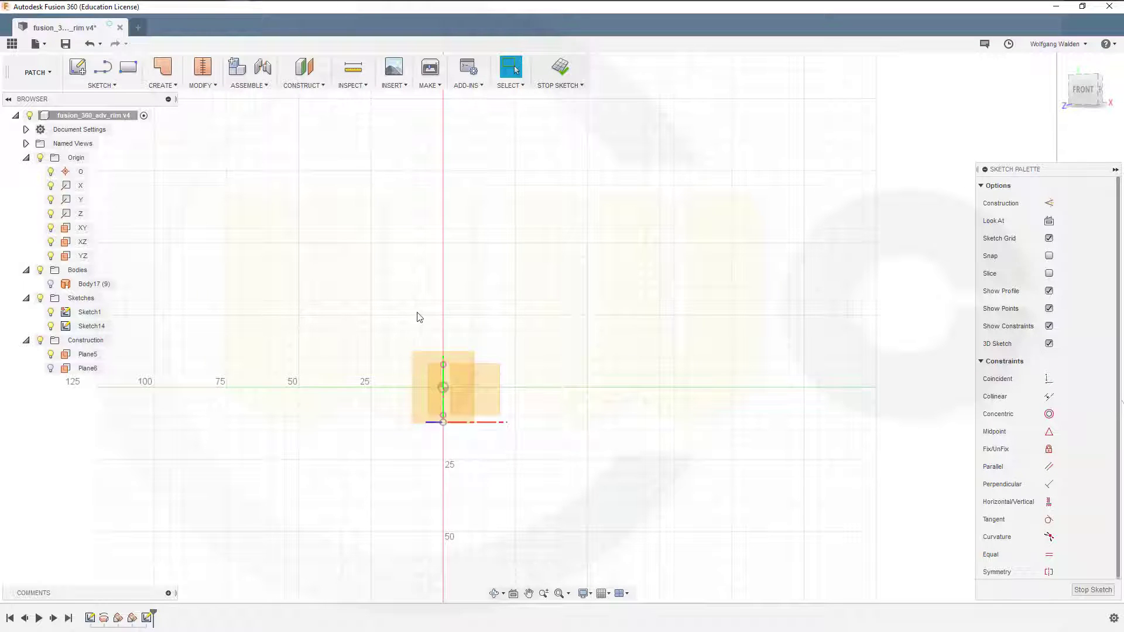
scroll(485, 321, down, 3)
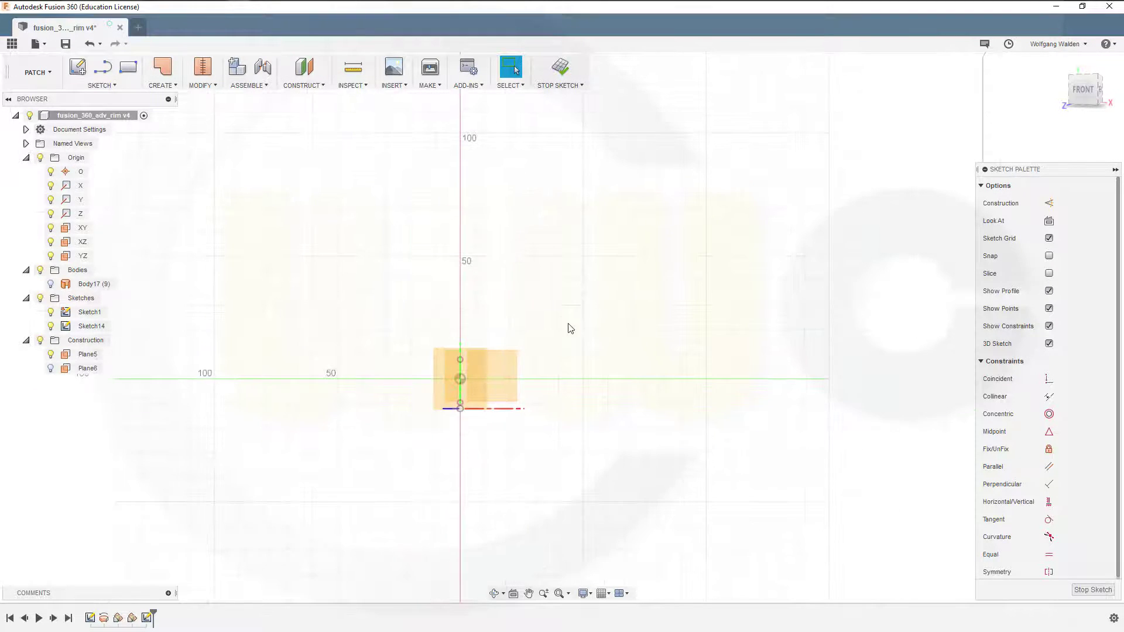
scroll(622, 316, down, 3)
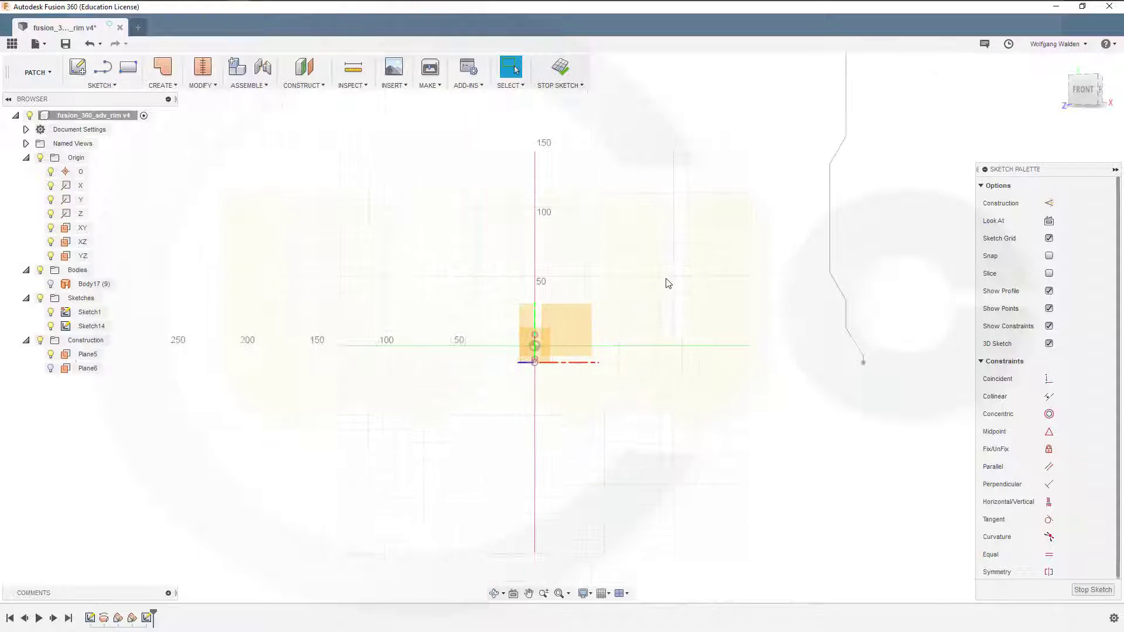
middle_drag(675, 248, 555, 415)
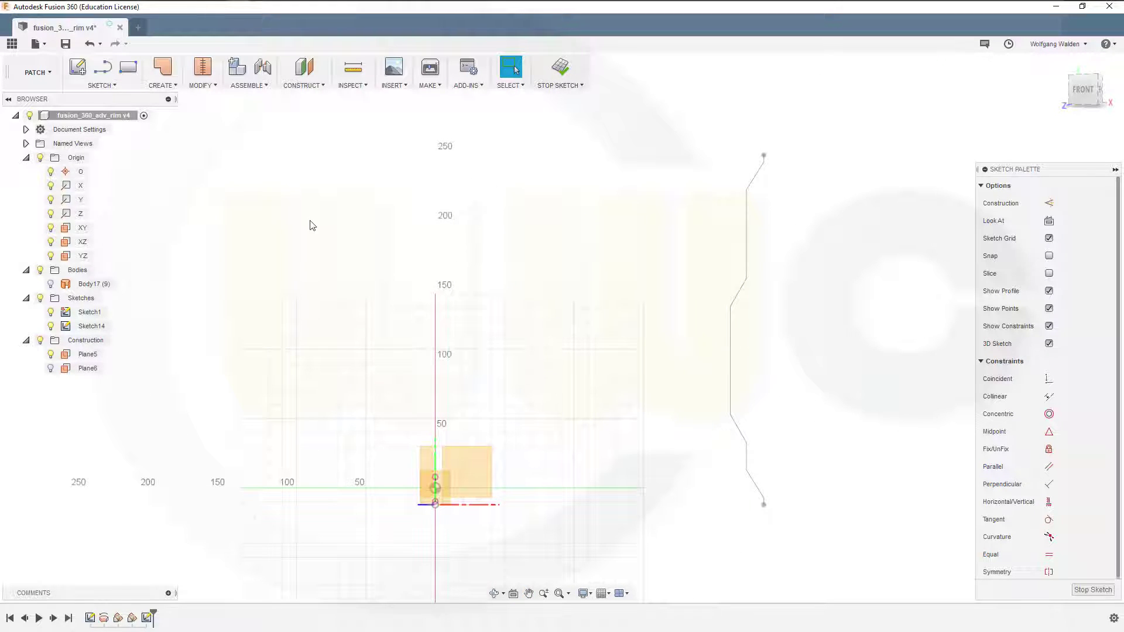
Draw a short horizontal line outside the rim profile's upper end, continue it as a tangent arc falling toward the vertical axis, and finish the sketch.
click(102, 67)
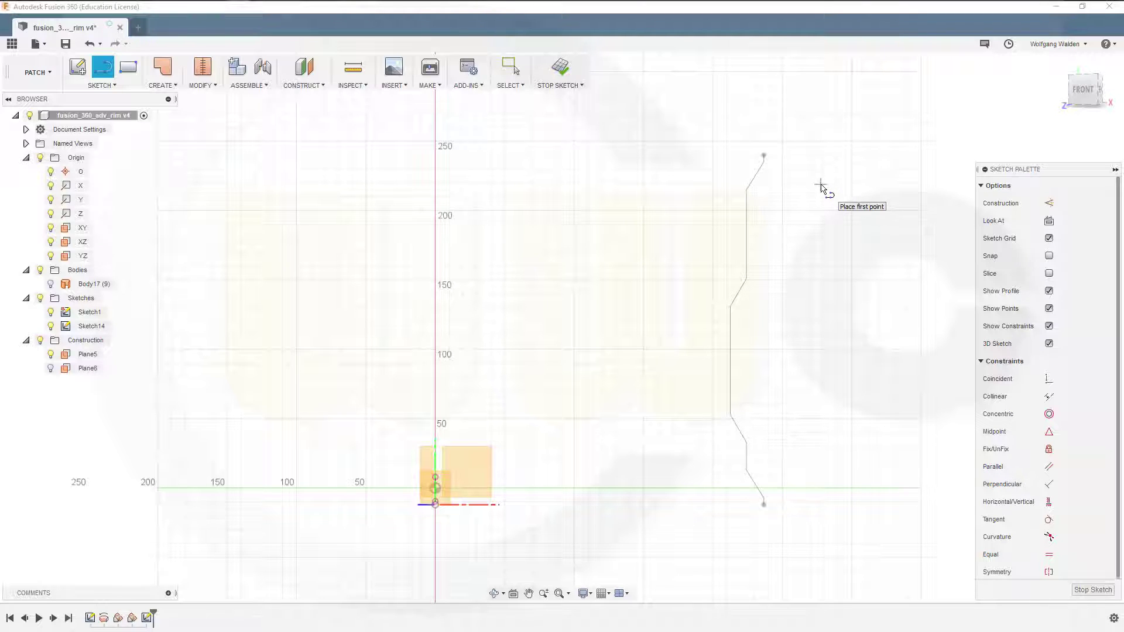
click(821, 185)
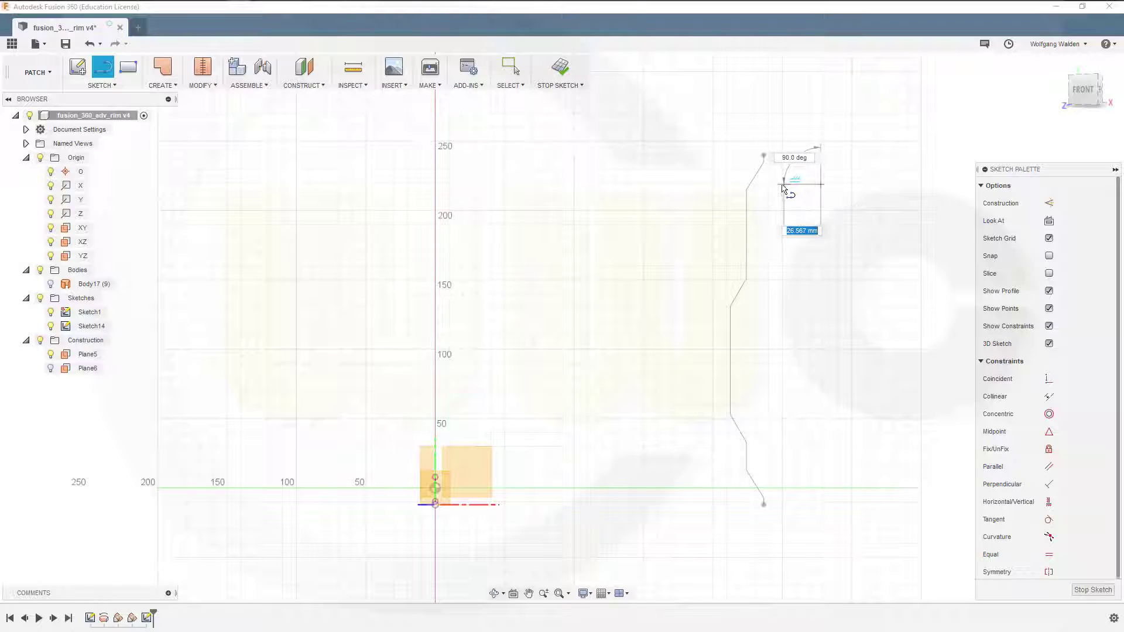
click(777, 185)
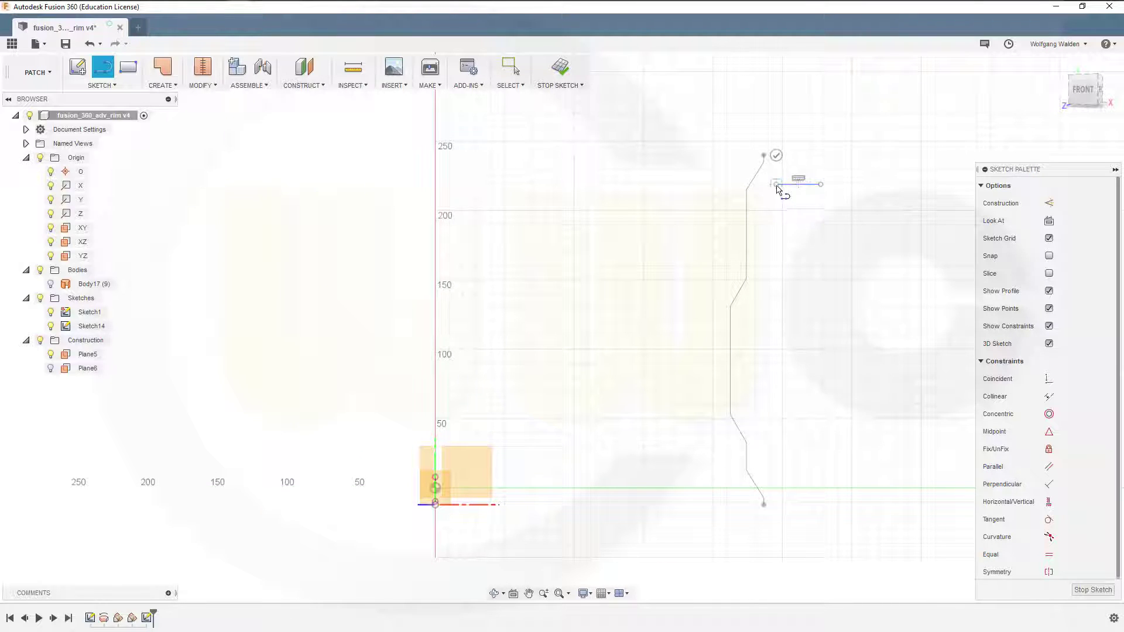
drag(777, 187, 447, 264)
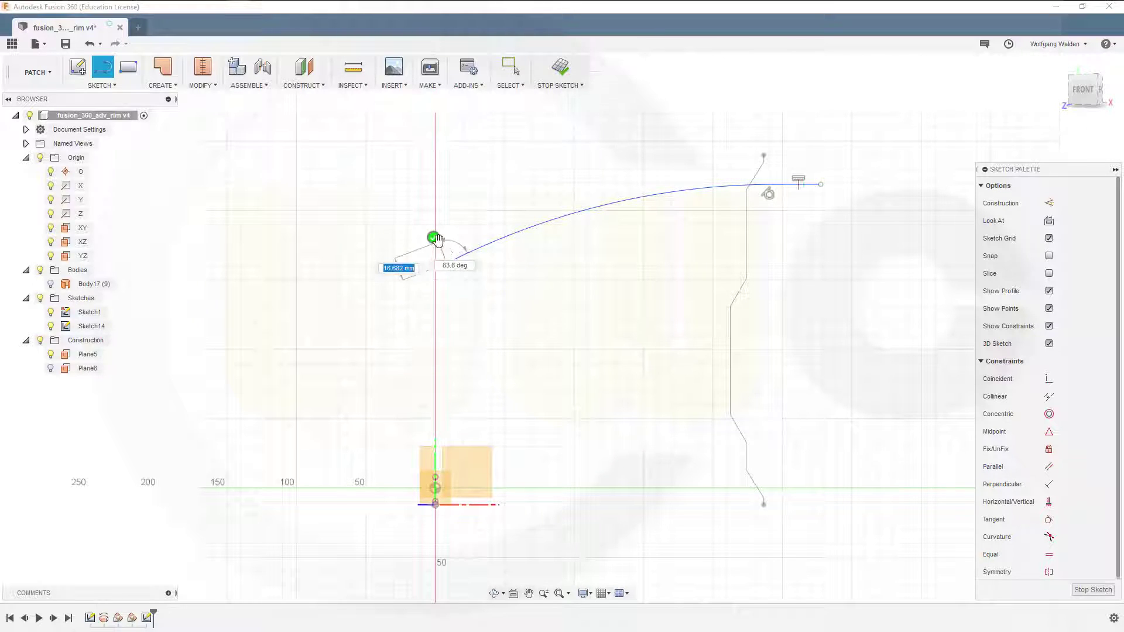
click(436, 240)
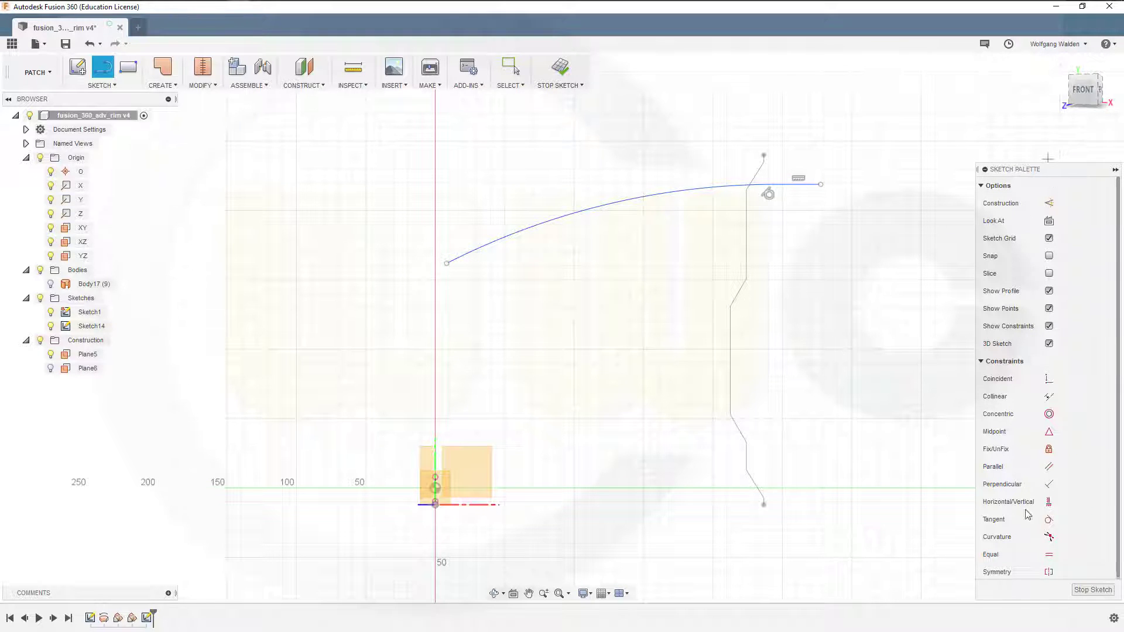
click(1093, 590)
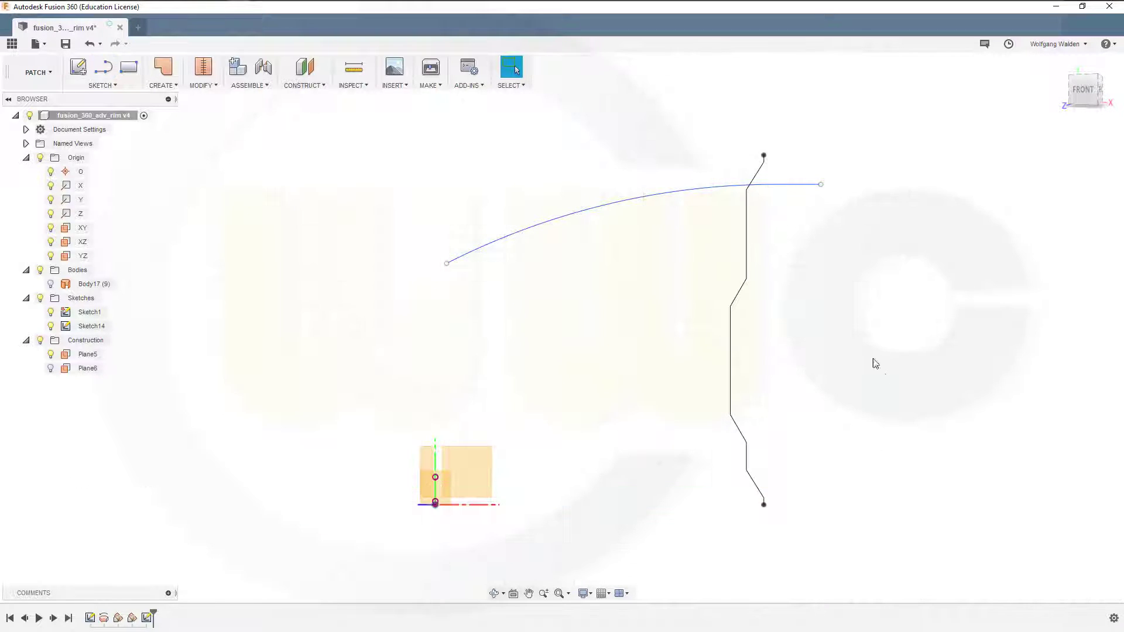
Start a new sketch on Plane5, the first angled construction plane through the Y axis.
mouse_move(685, 416)
shift+middle_down()
mouse_move(648, 424)
mouse_move(642, 484)
mouse_move(651, 459)
shift+middle_up()
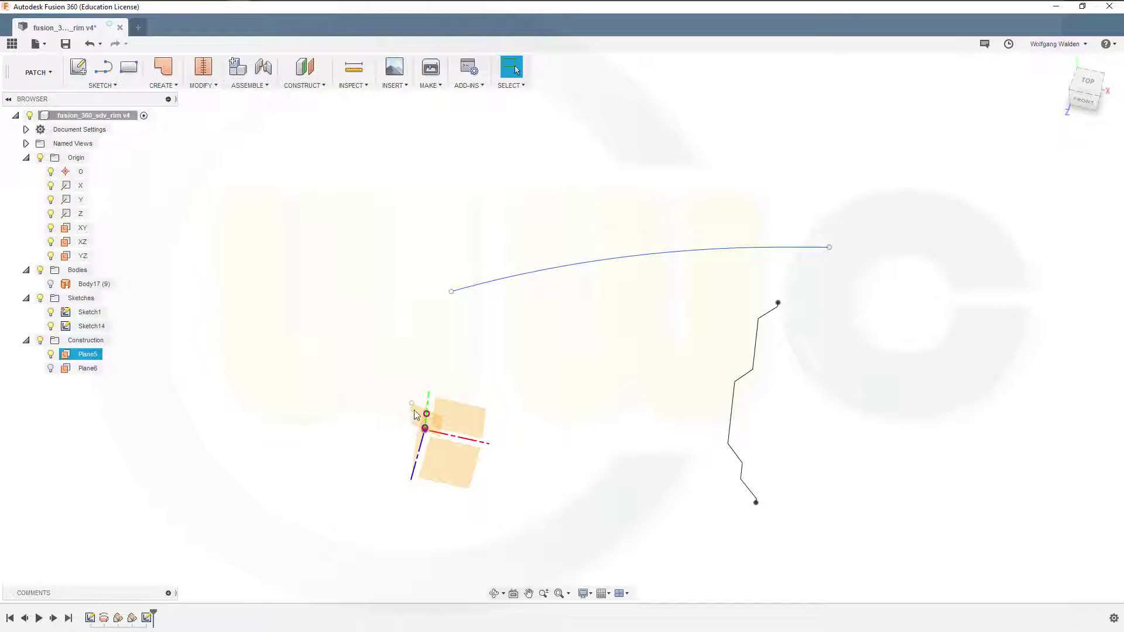
click(88, 354)
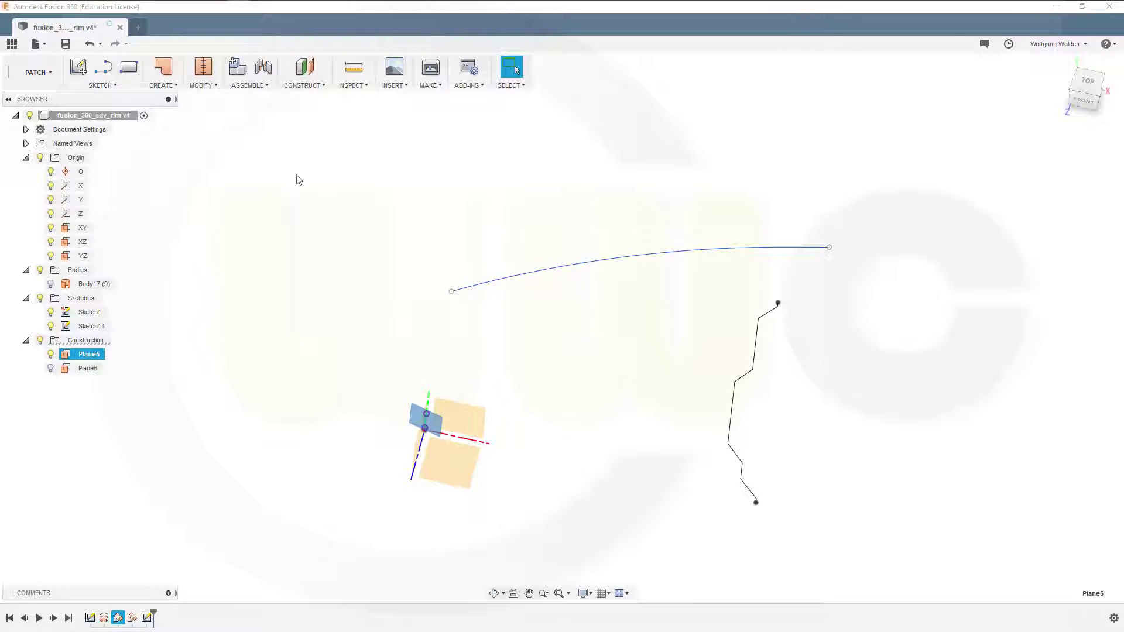
click(78, 67)
mouse_move(734, 244)
middle_down()
mouse_move(721, 261)
mouse_move(678, 462)
middle_up()
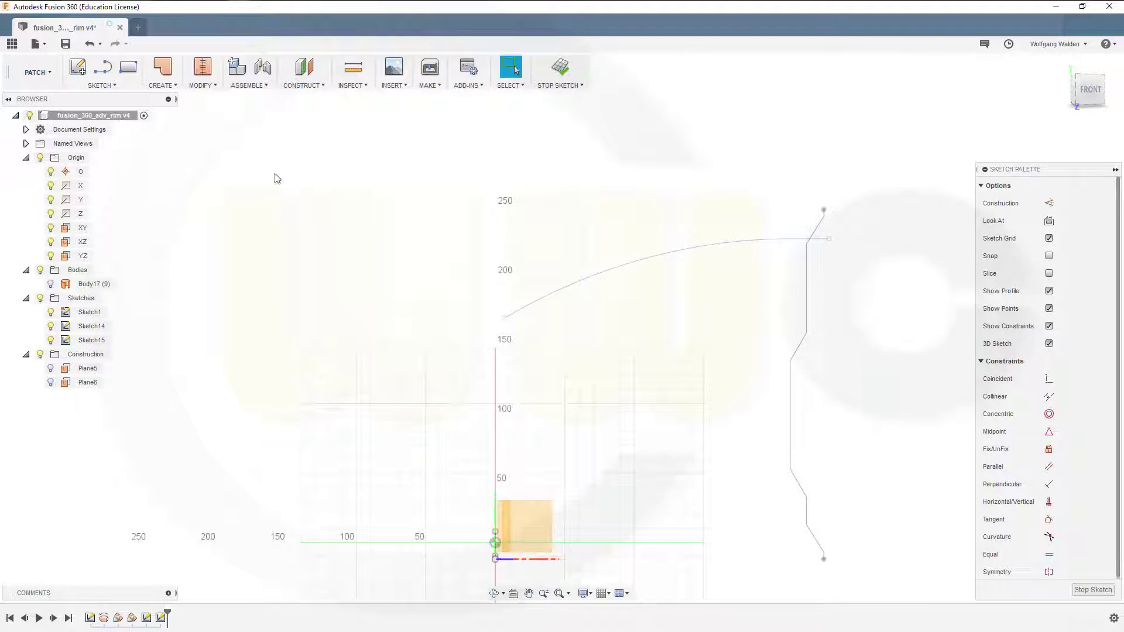
Draw a short horizontal line starting near the vertical axis, continue it as a tangent arc falling past the rim profile, and finish the sketch.
click(102, 70)
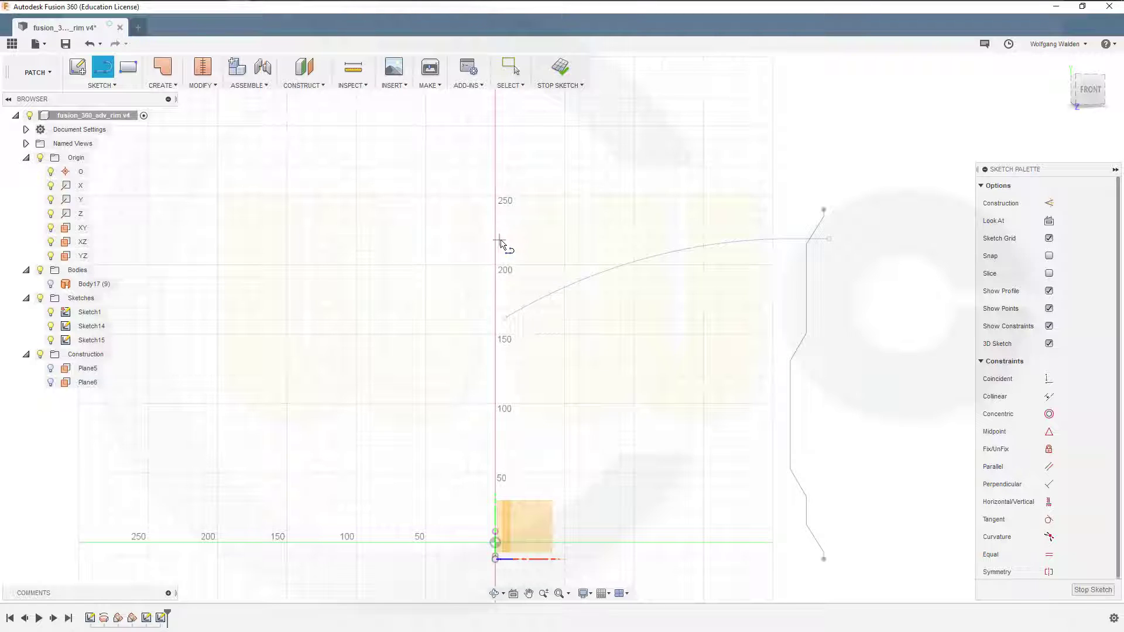
click(499, 240)
click(526, 241)
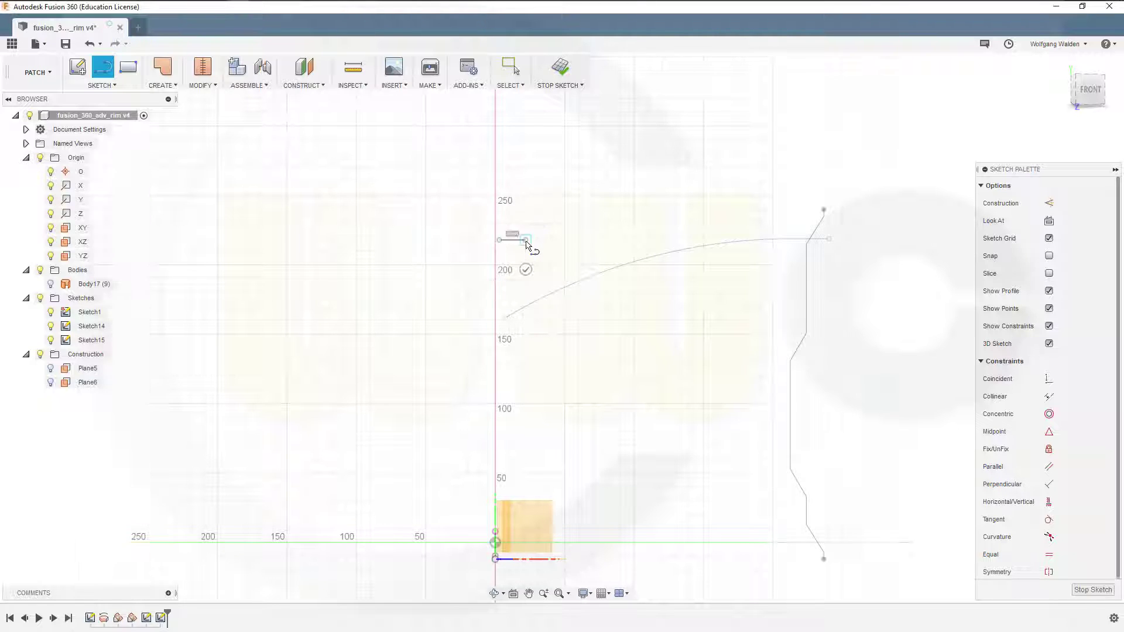
drag(526, 241, 832, 327)
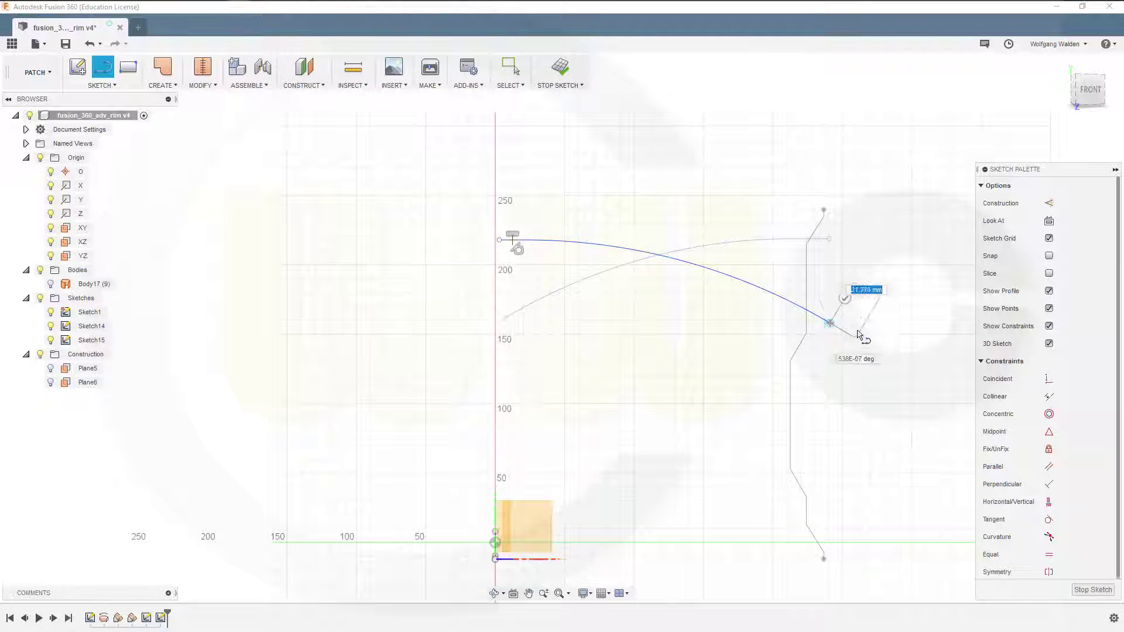
click(847, 302)
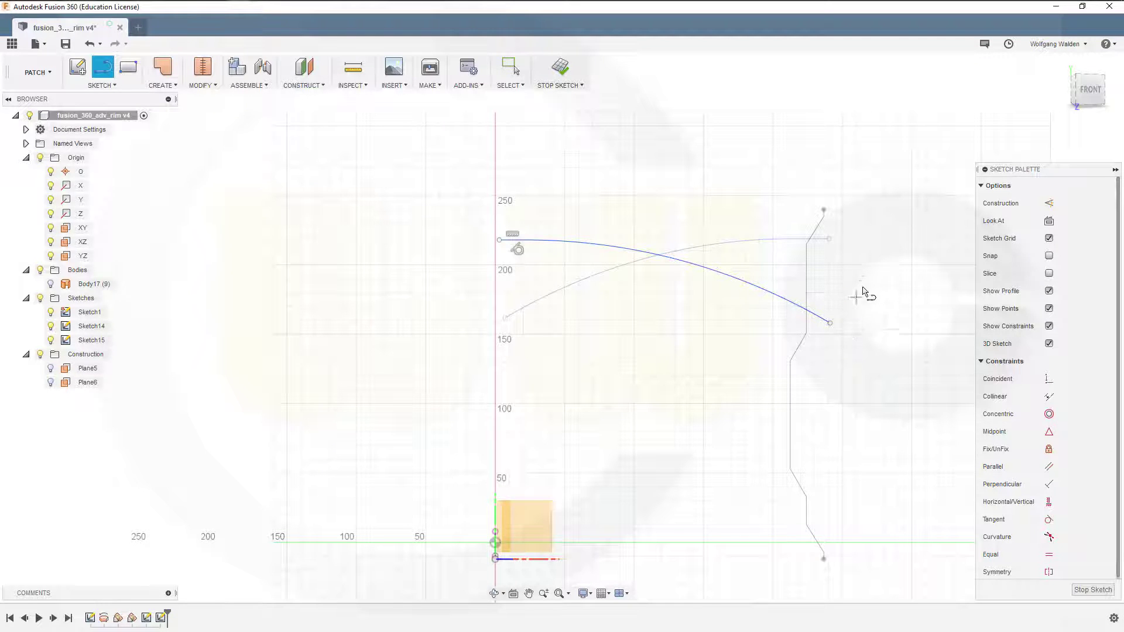
click(1093, 589)
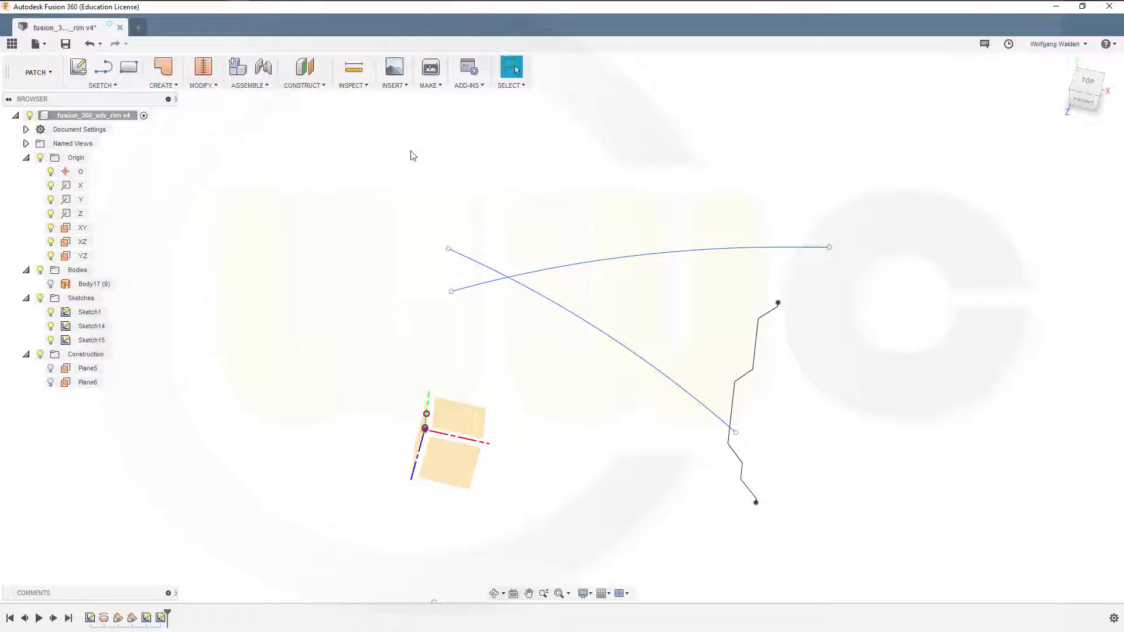
Construct a Plane Along Path on the first line-and-arc curve at distance 0, at its outer line end.
click(325, 87)
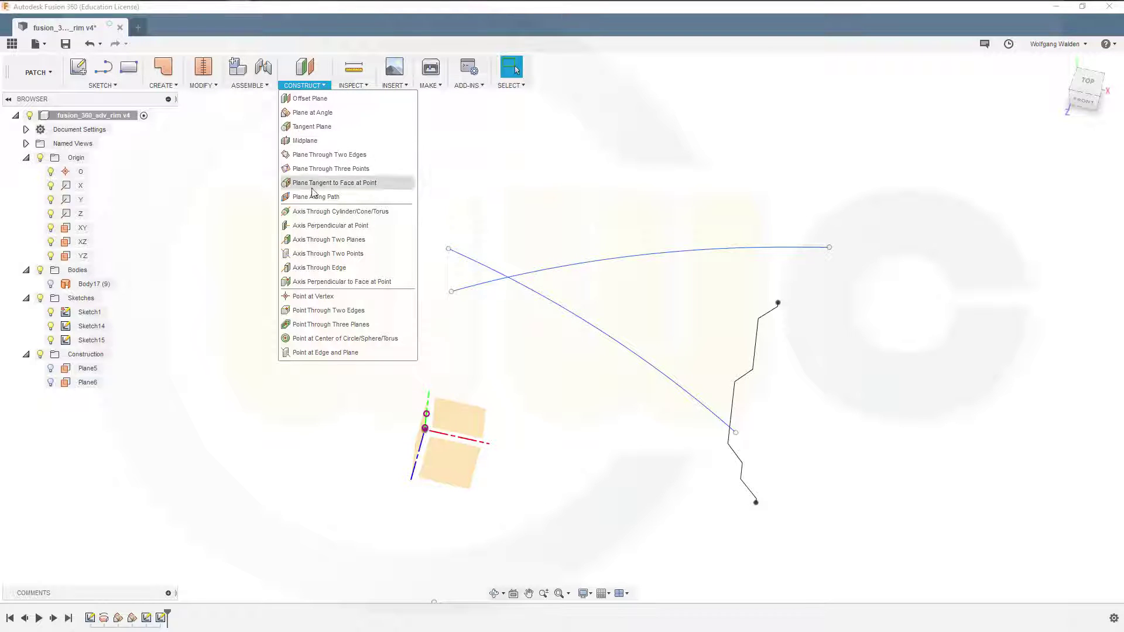
click(329, 196)
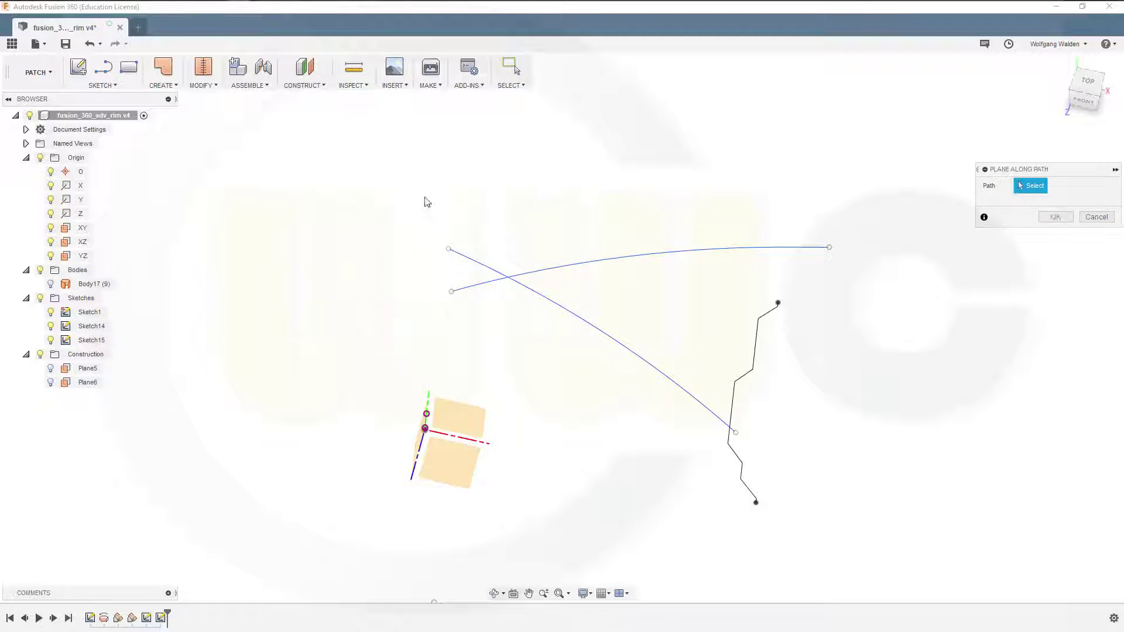
click(814, 251)
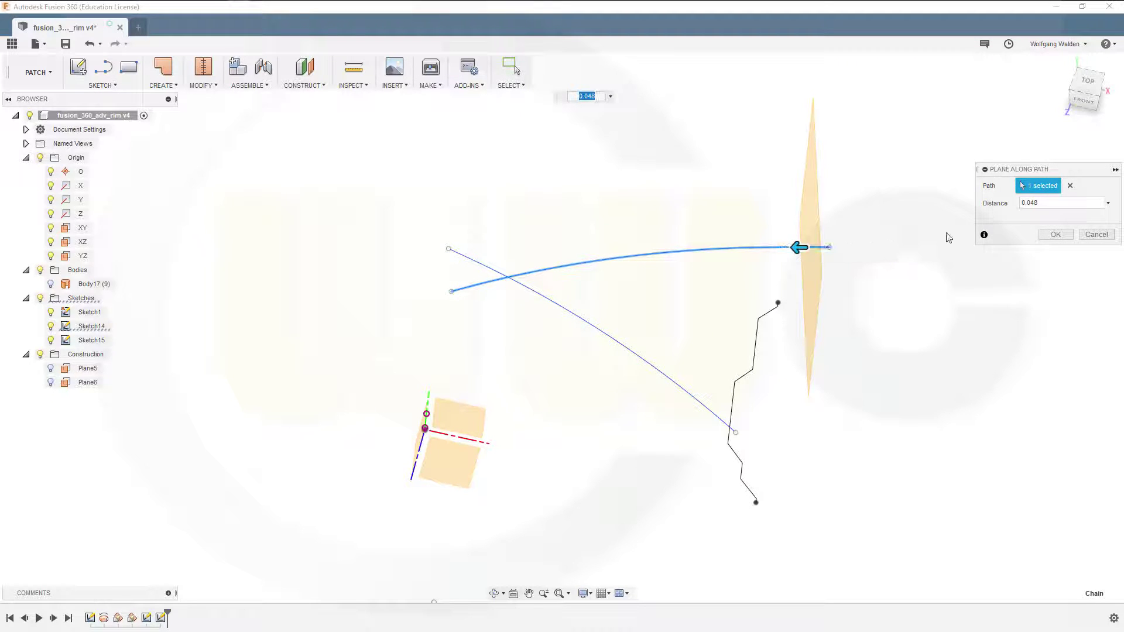
drag(981, 199, 933, 194)
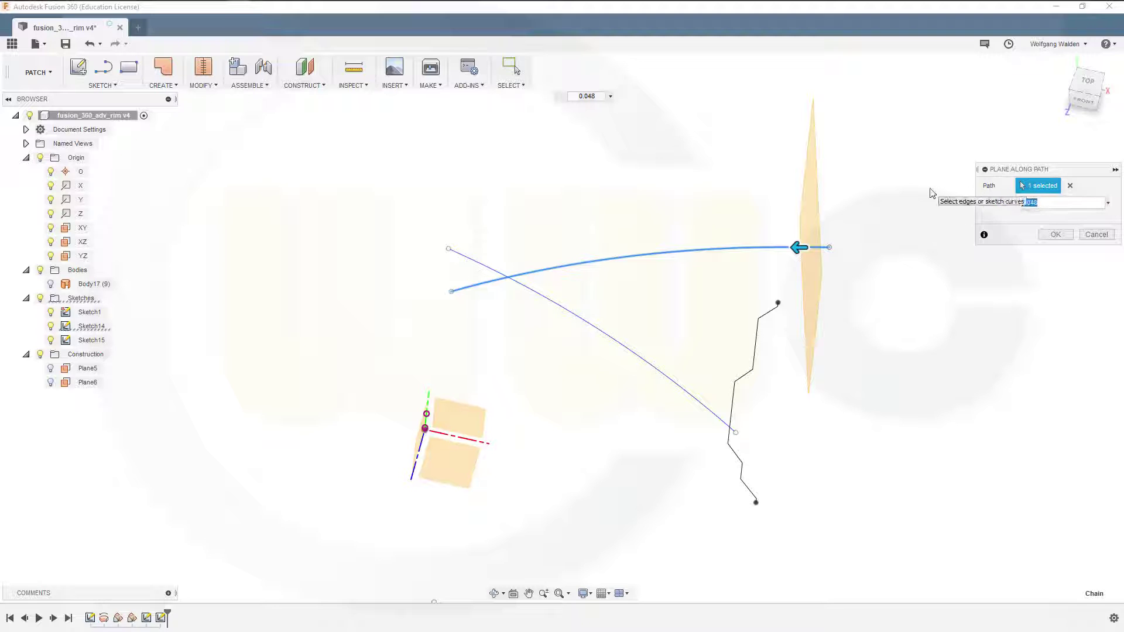
text(0)
key(Return)
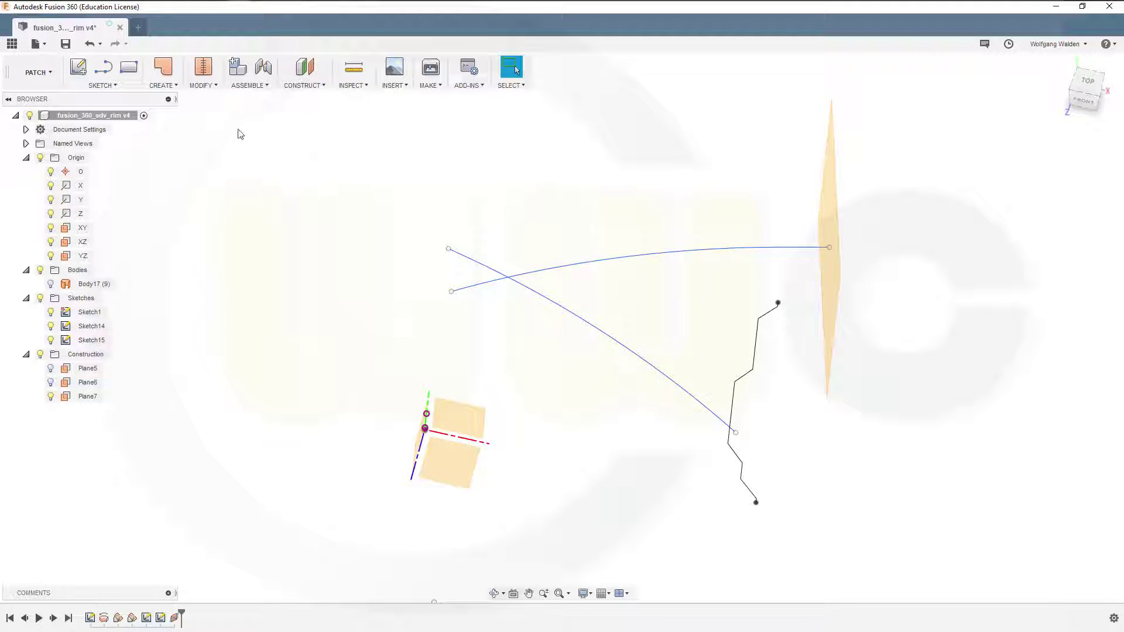
Construct a Plane Along Path on the second line-and-arc curve, at the line's endpoint near the vertical axis.
click(322, 84)
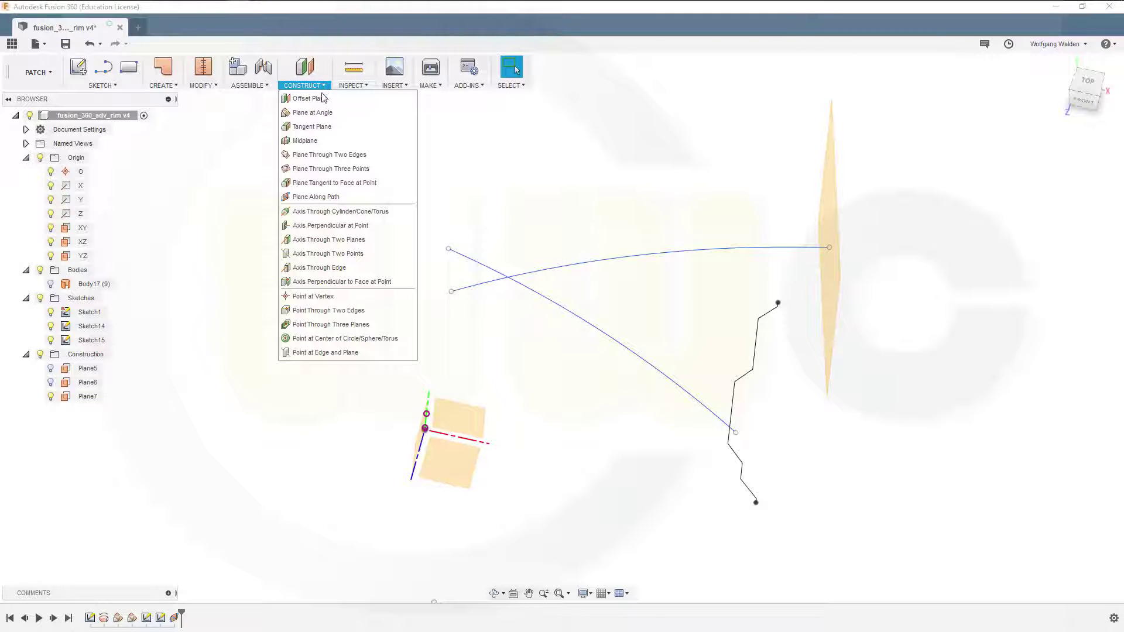
click(338, 198)
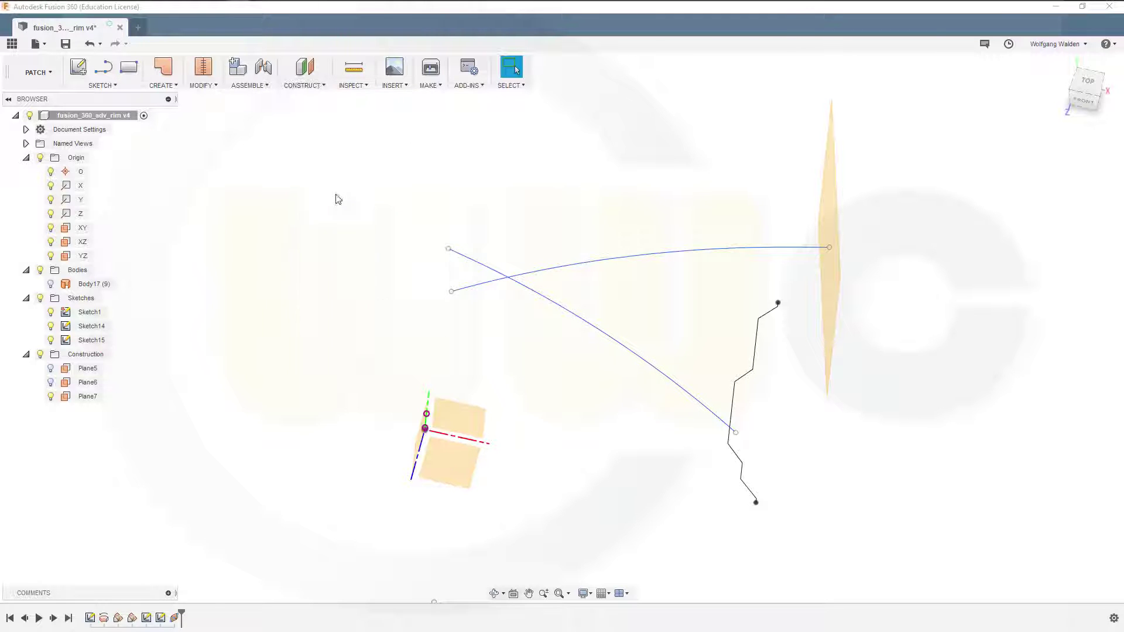
click(492, 270)
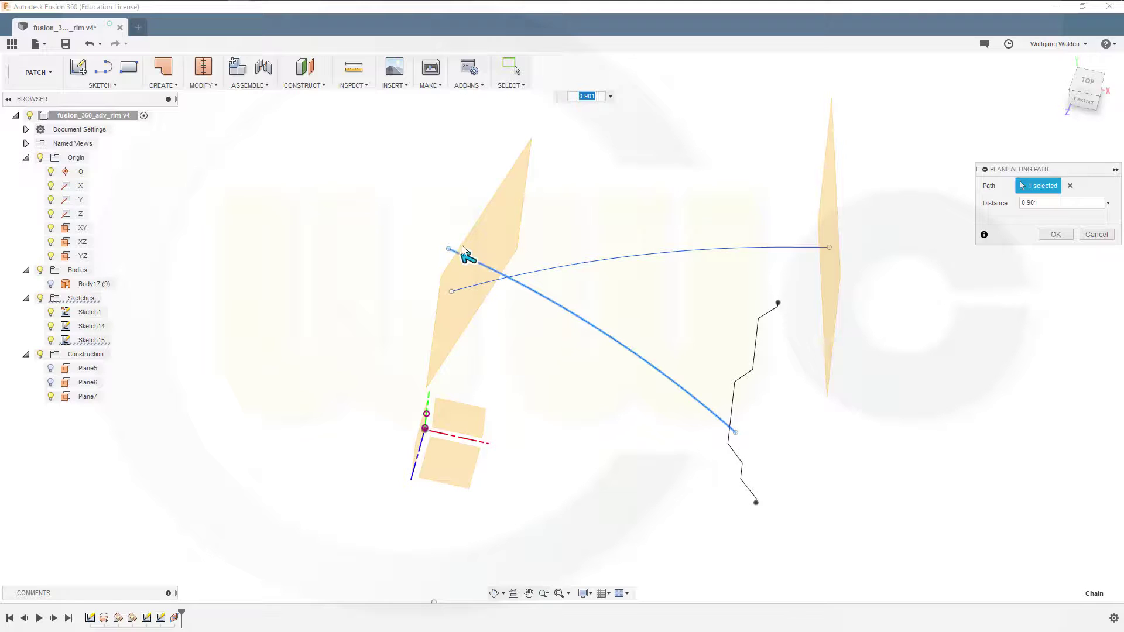
click(1049, 202)
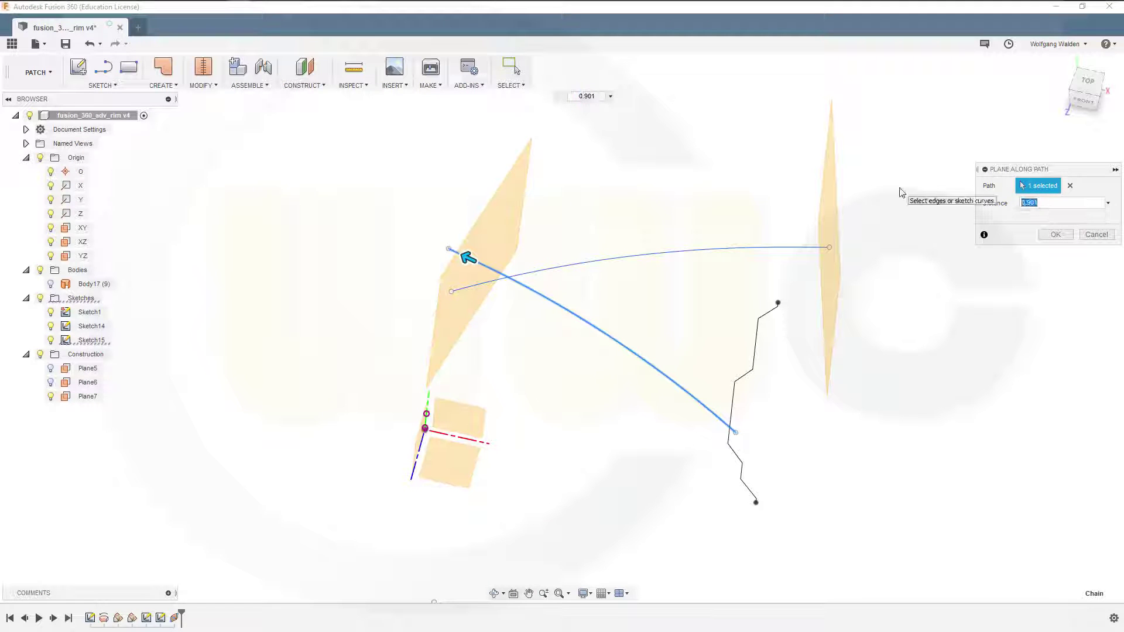
key(Return)
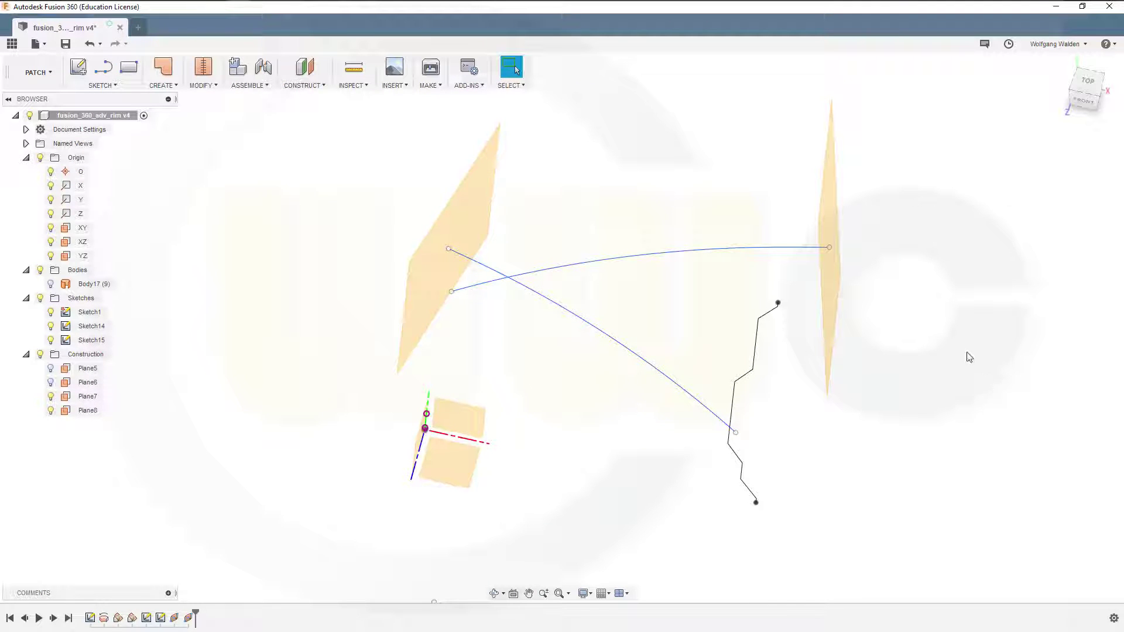
Start a new sketch on Plane7, the path plane at the outer end of the first guide curve.
shift+middle_drag(881, 379, 755, 359)
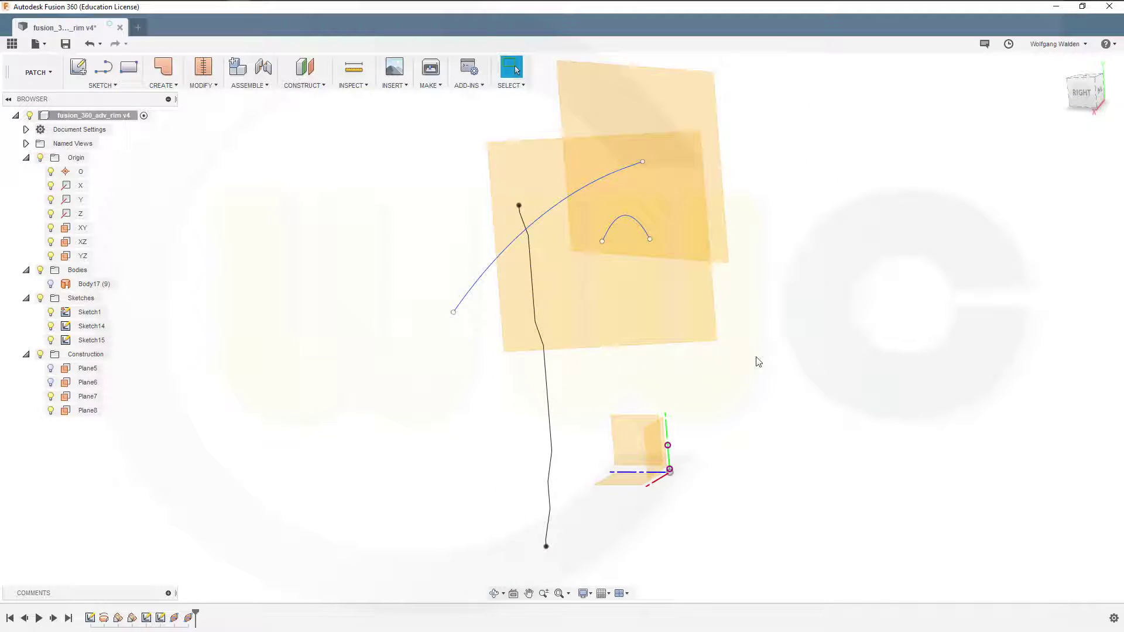
click(708, 324)
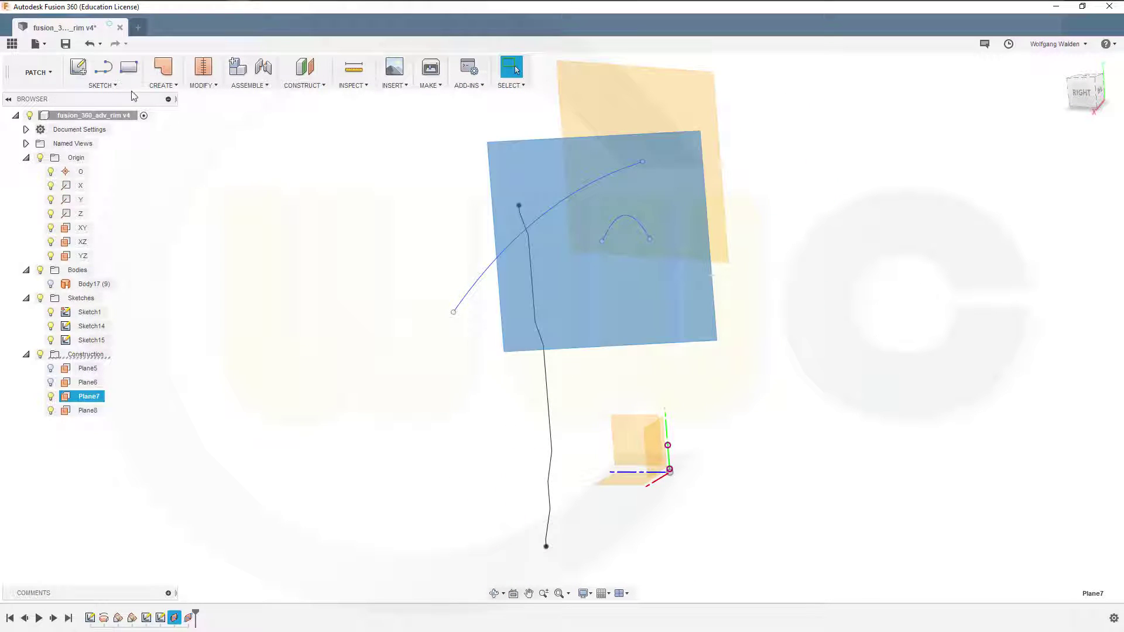
click(86, 71)
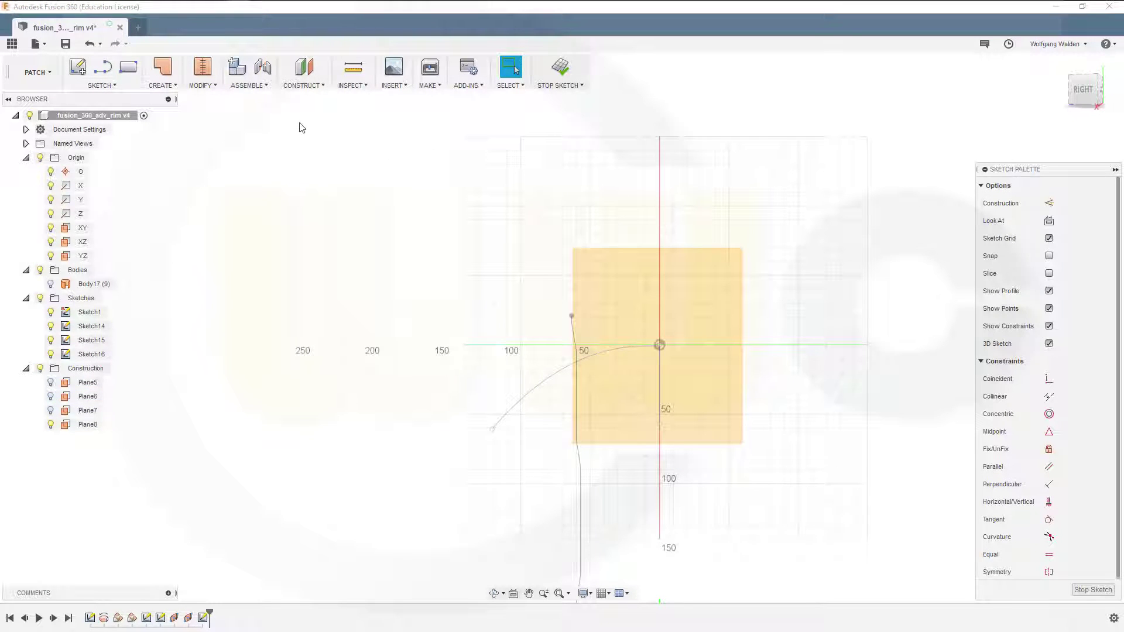
Draw a wide, shallow 3-Point Arc across the vertical axis just below the origin, and align its two endpoints horizontally.
click(115, 87)
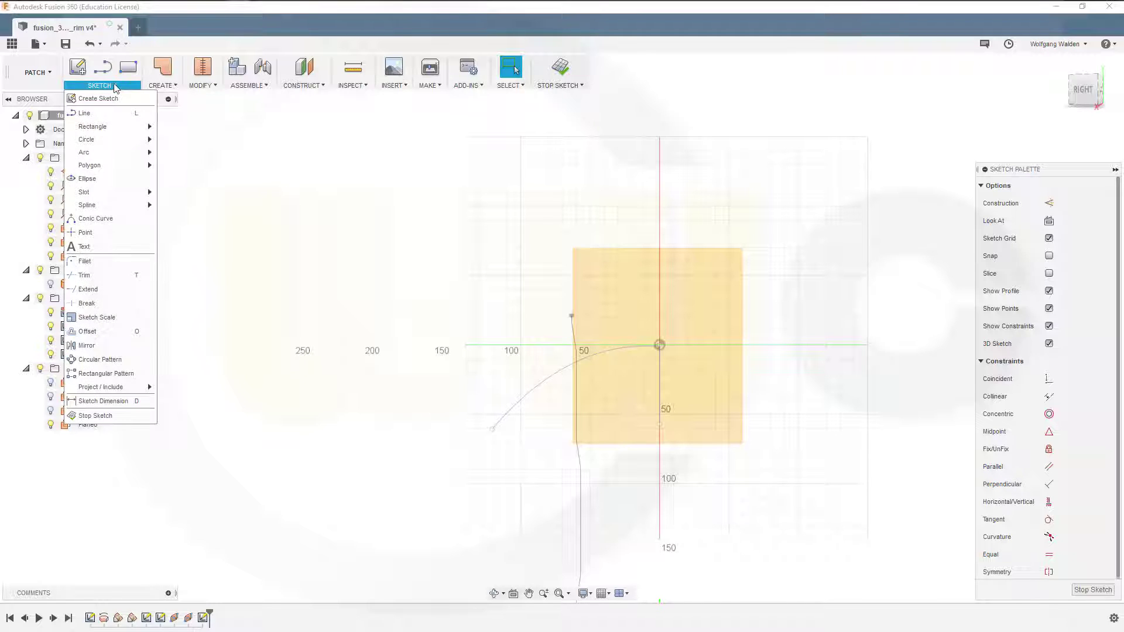
mouse_move(140, 155)
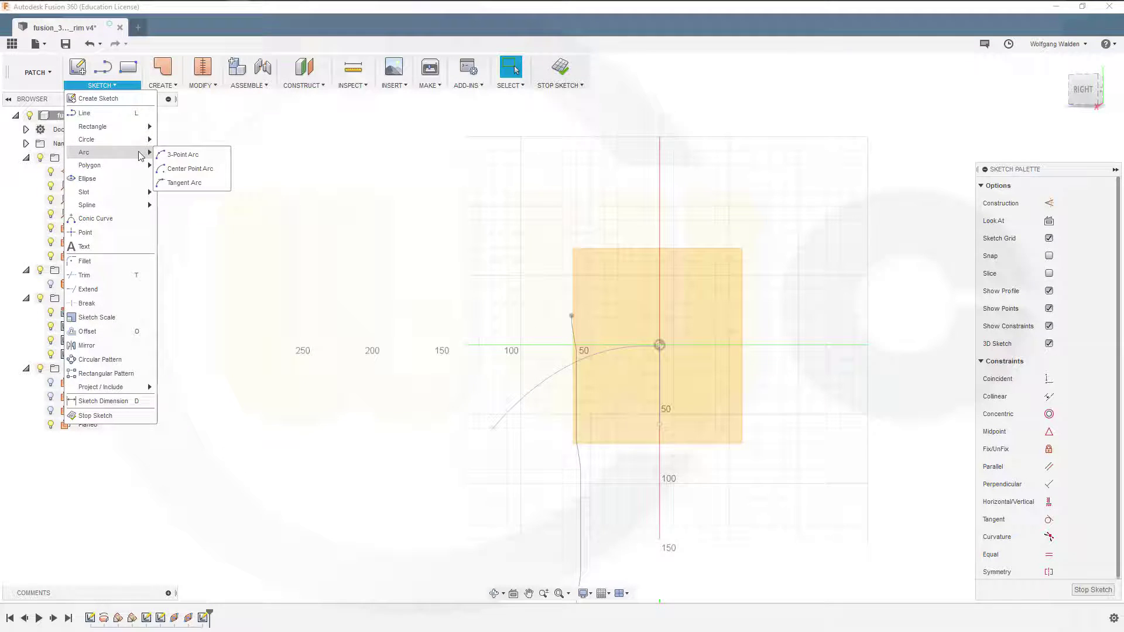
click(178, 155)
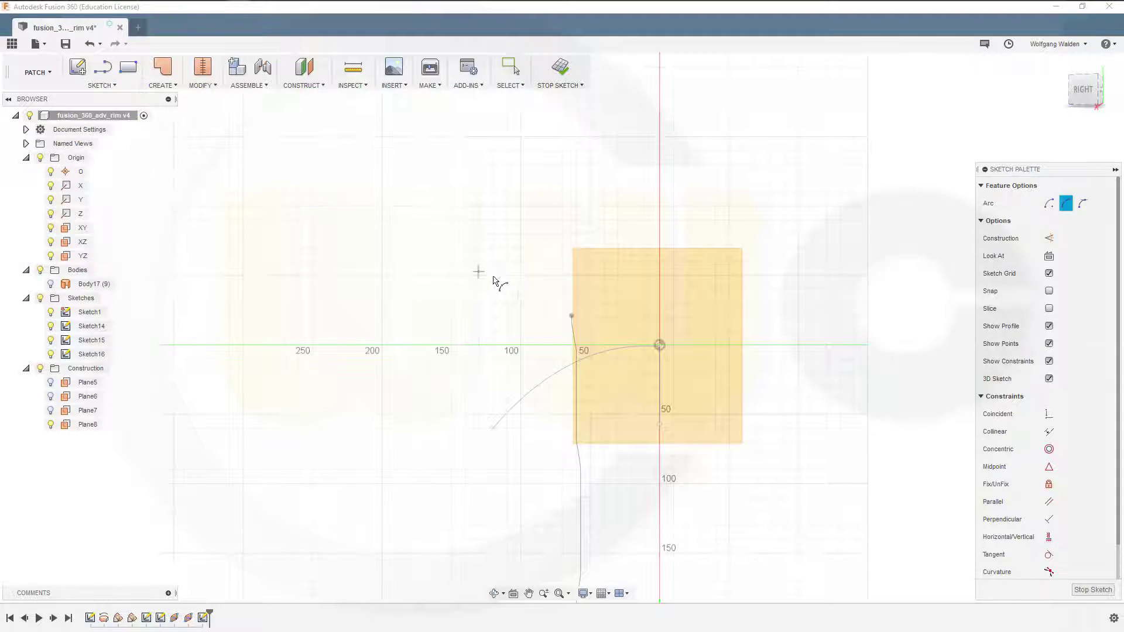
click(530, 371)
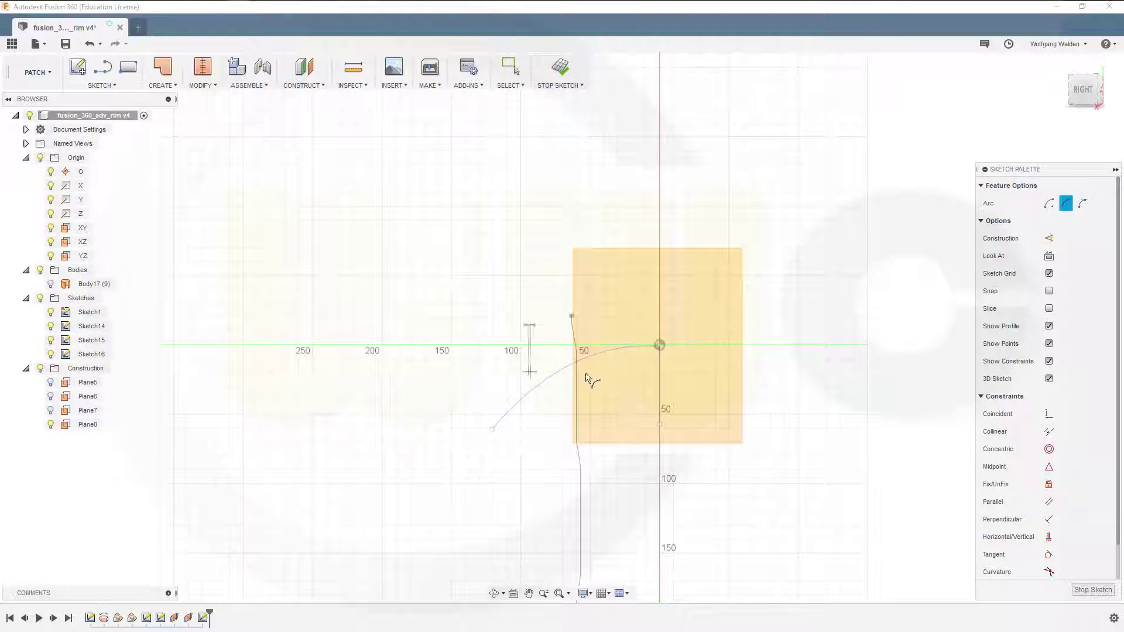
click(782, 376)
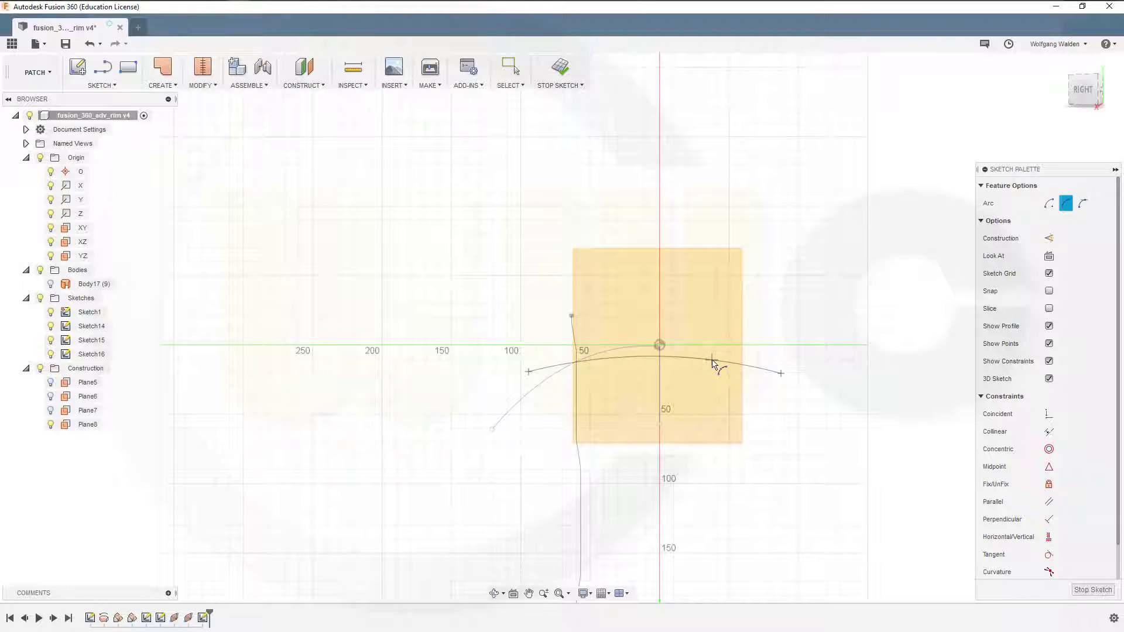
click(753, 371)
key(Escape)
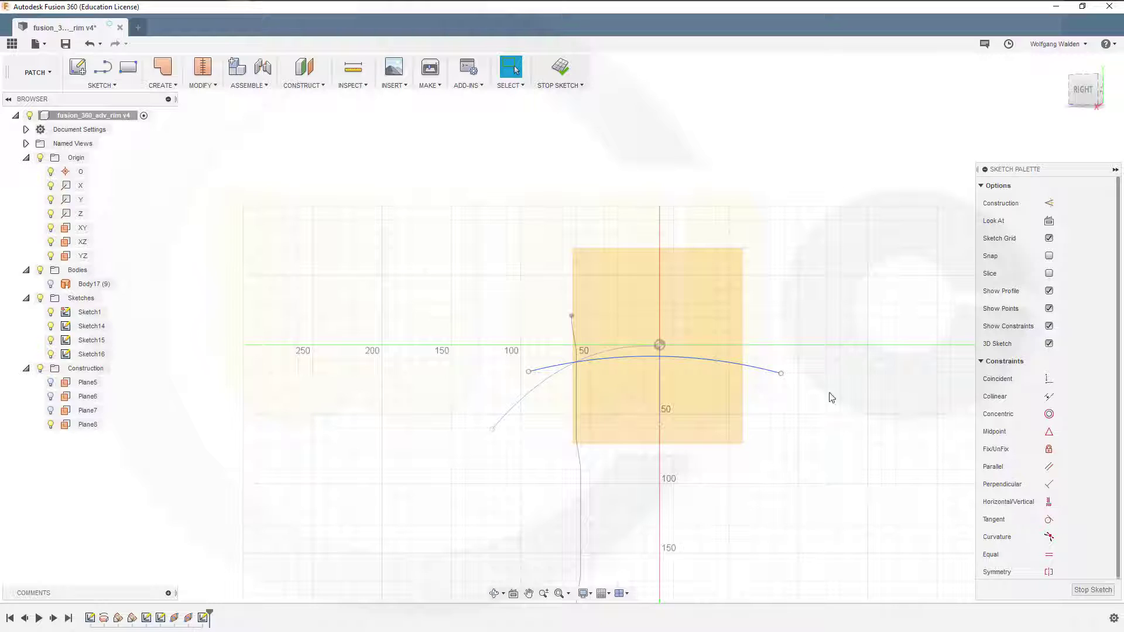
click(1048, 502)
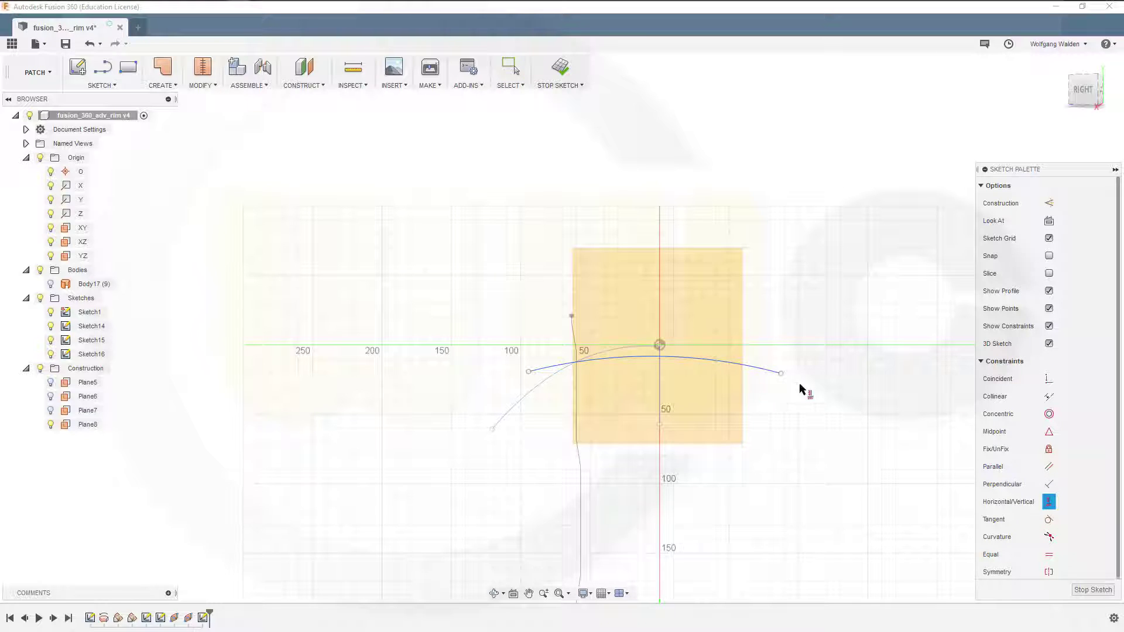
click(531, 373)
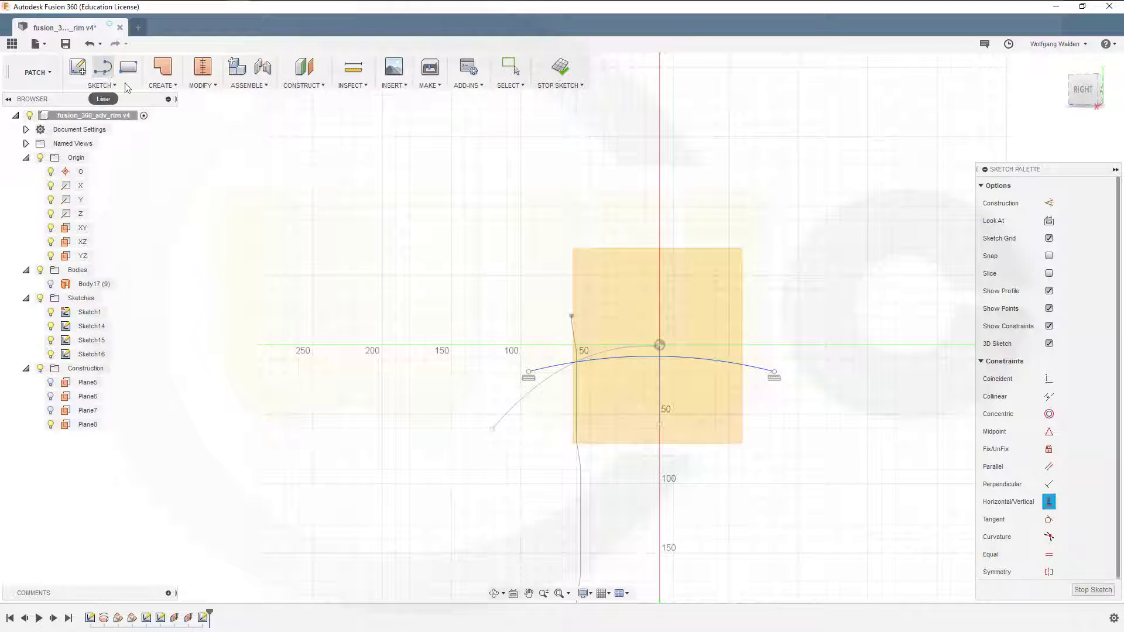
Connect the arc's two endpoints with a straight line and convert it to construction geometry.
key(l)
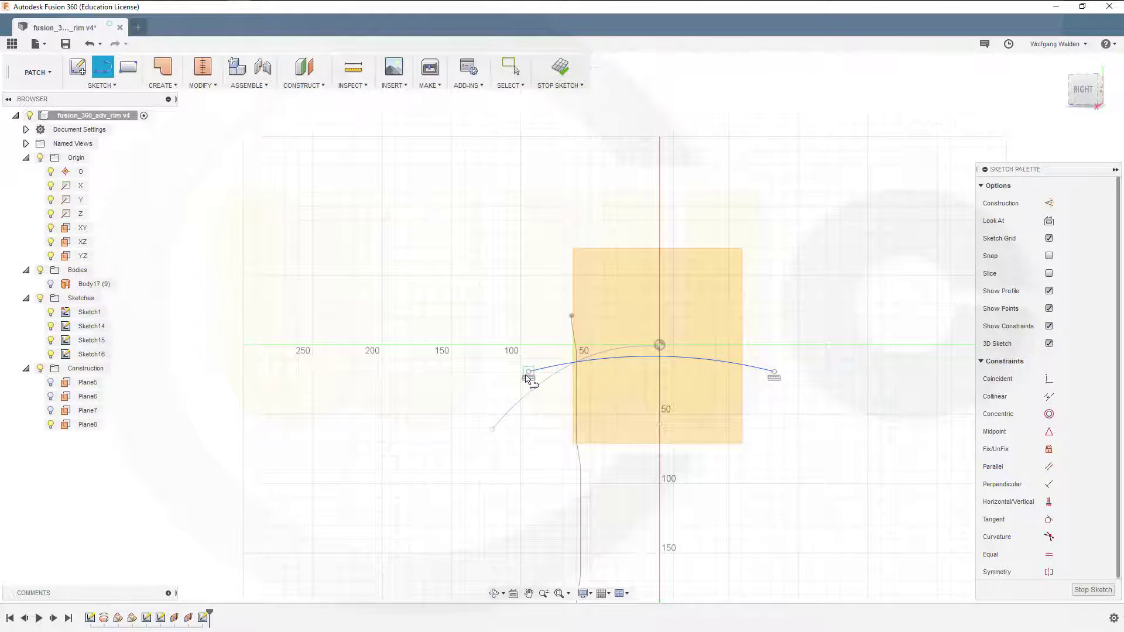
click(529, 373)
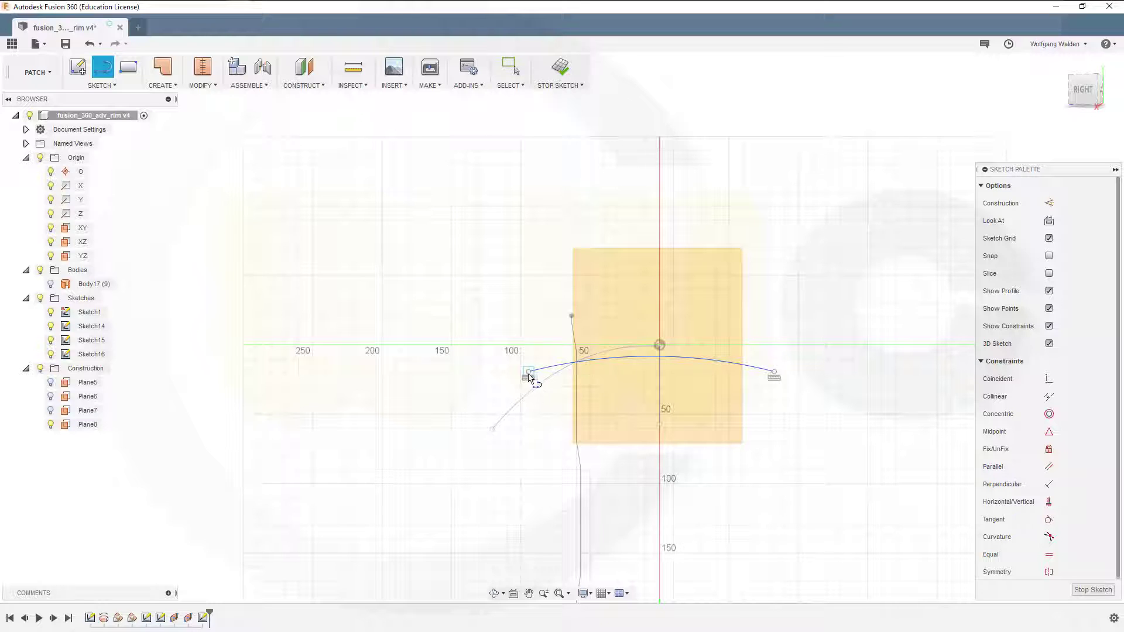
click(775, 373)
key(Escape)
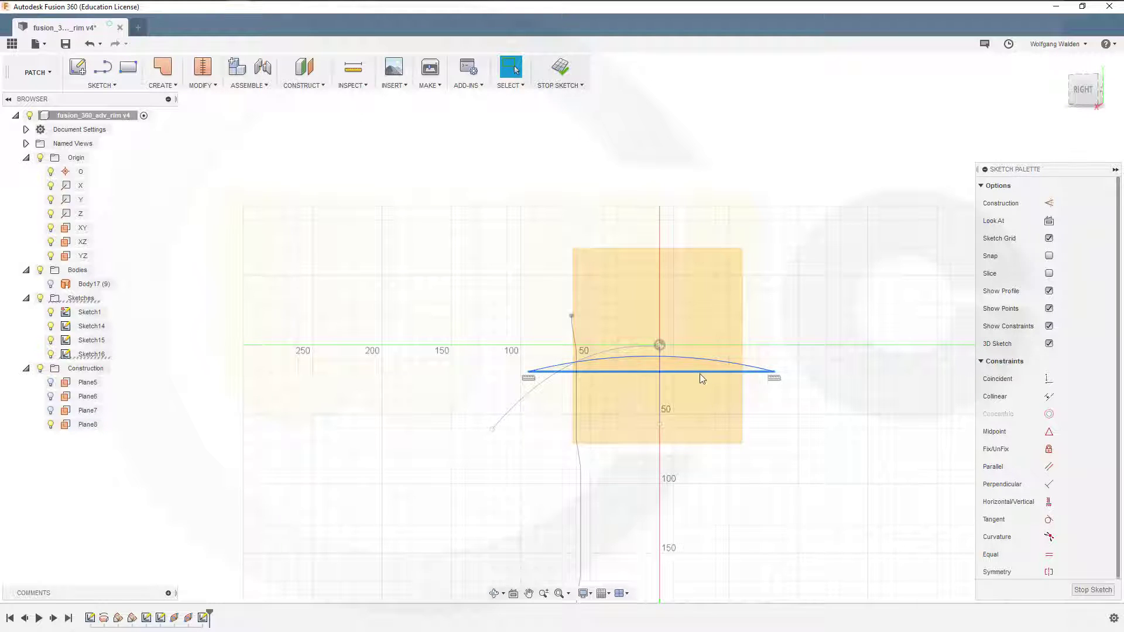
right_click(701, 376)
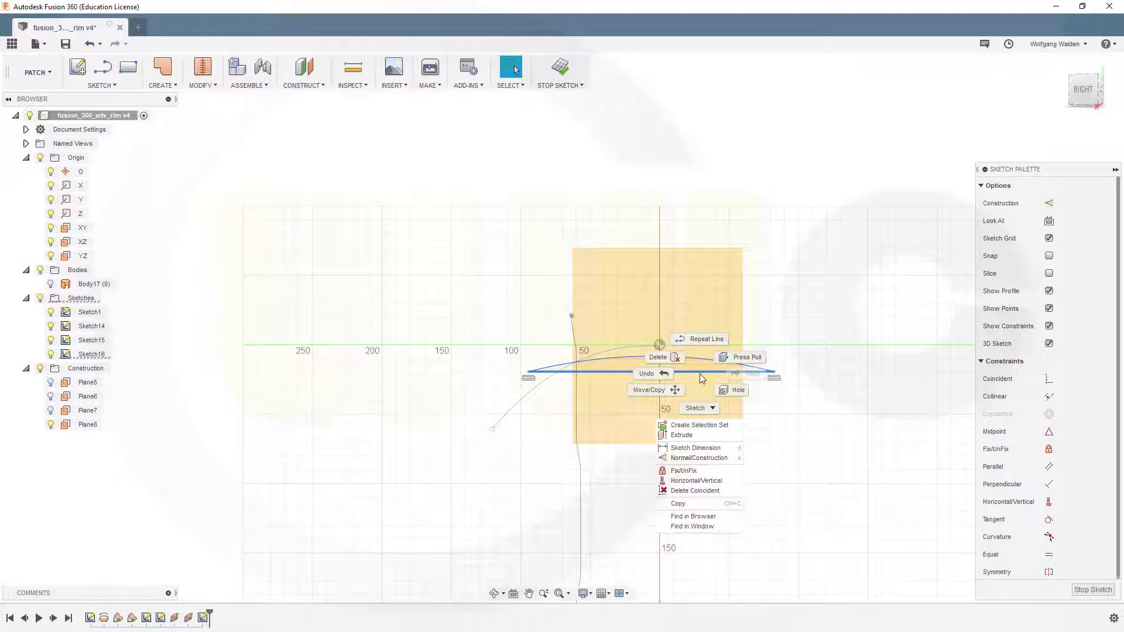
click(718, 458)
Draw a line from the sketch origin to the midpoint of the arc's chord and convert it to construction geometry.
scroll(717, 360, down, 1)
scroll(703, 362, up, 4)
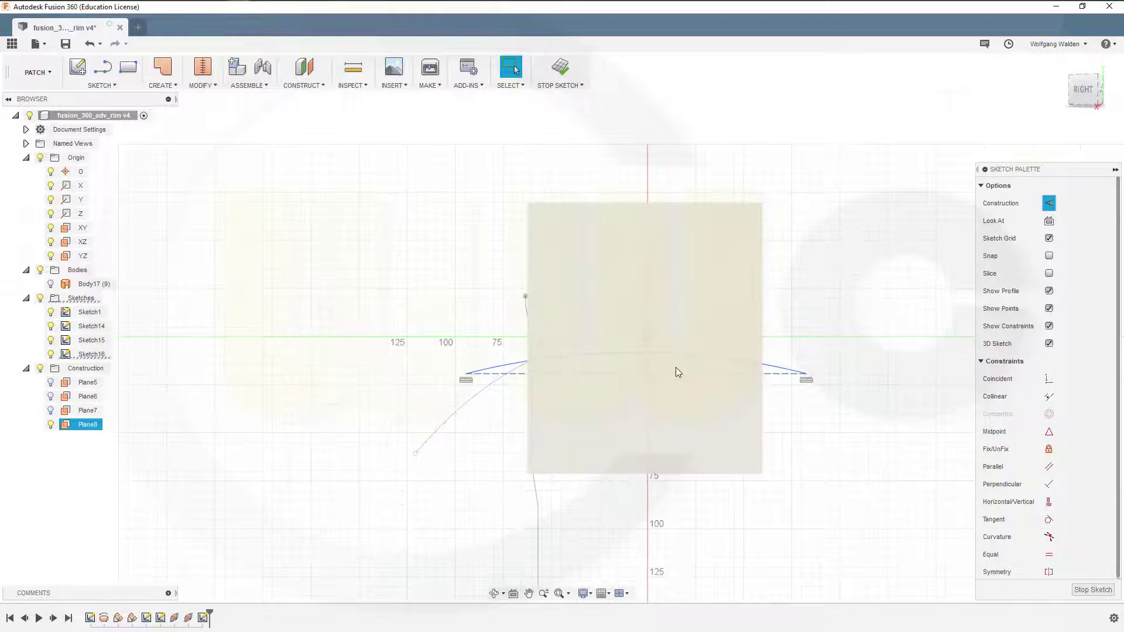
scroll(676, 367, up, 2)
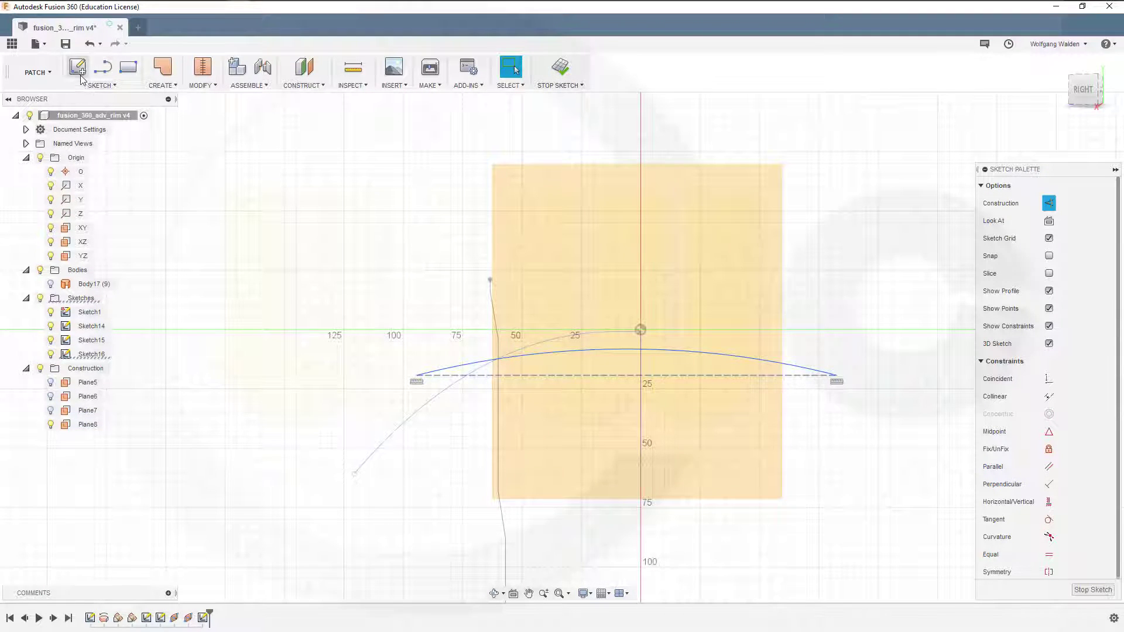
key(l)
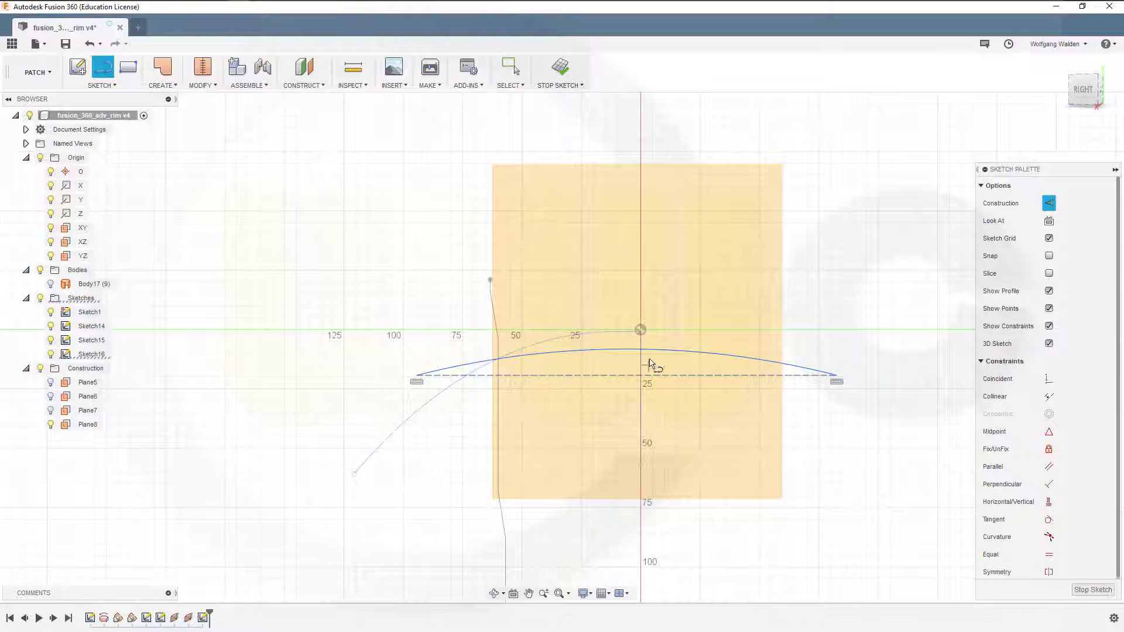
key(x)
click(642, 331)
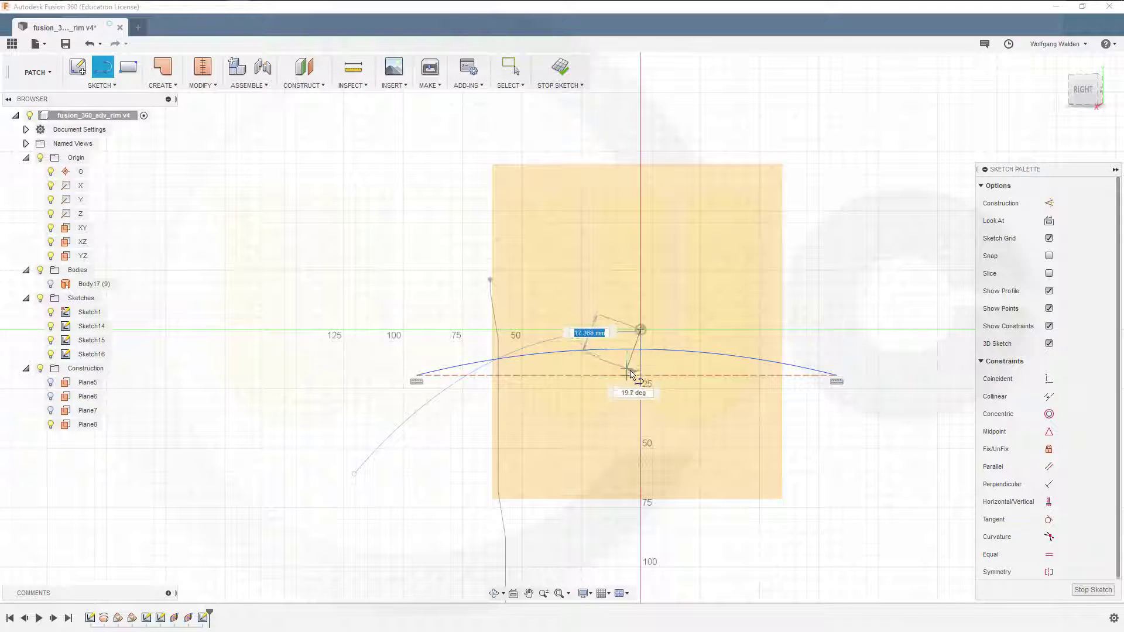
double_click(629, 375)
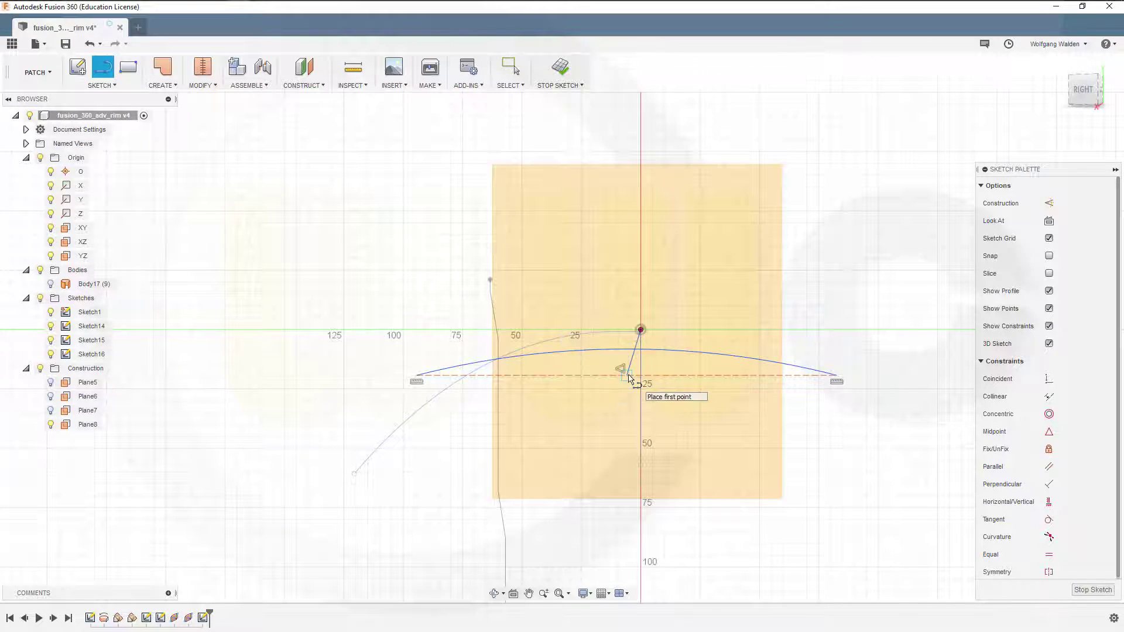
key(Escape)
click(634, 384)
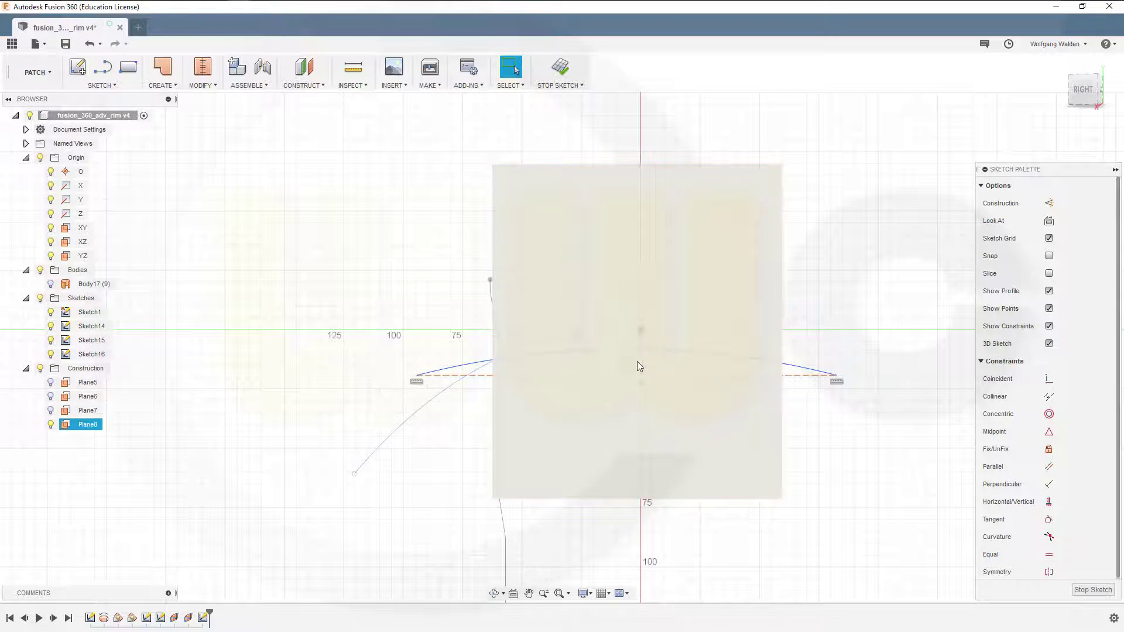
key(Escape)
click(632, 366)
right_click(631, 367)
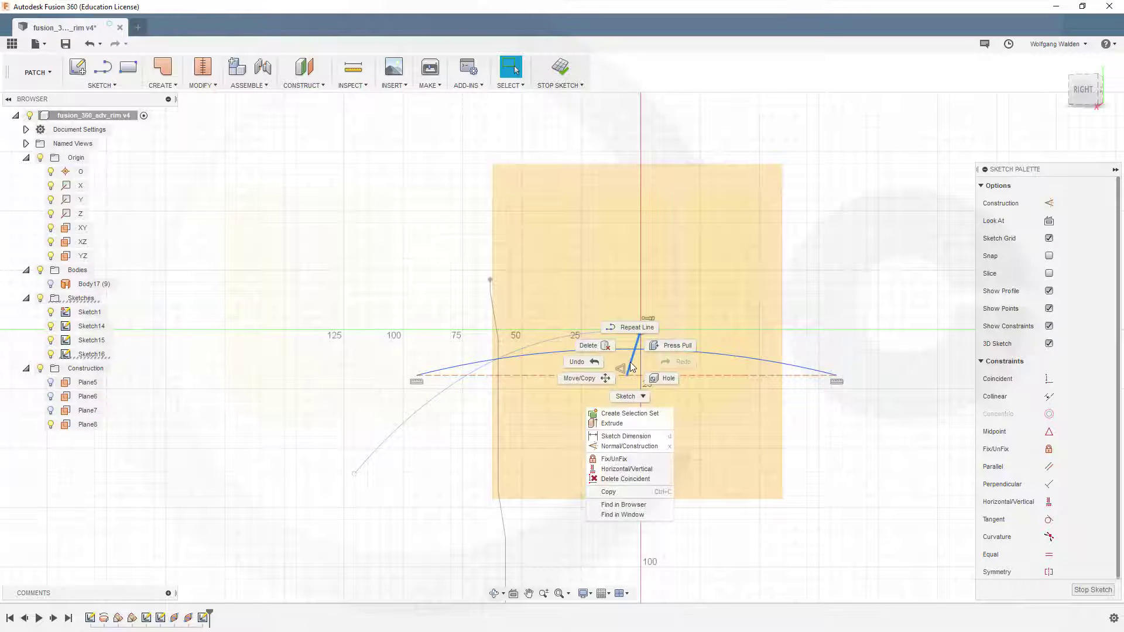
click(628, 447)
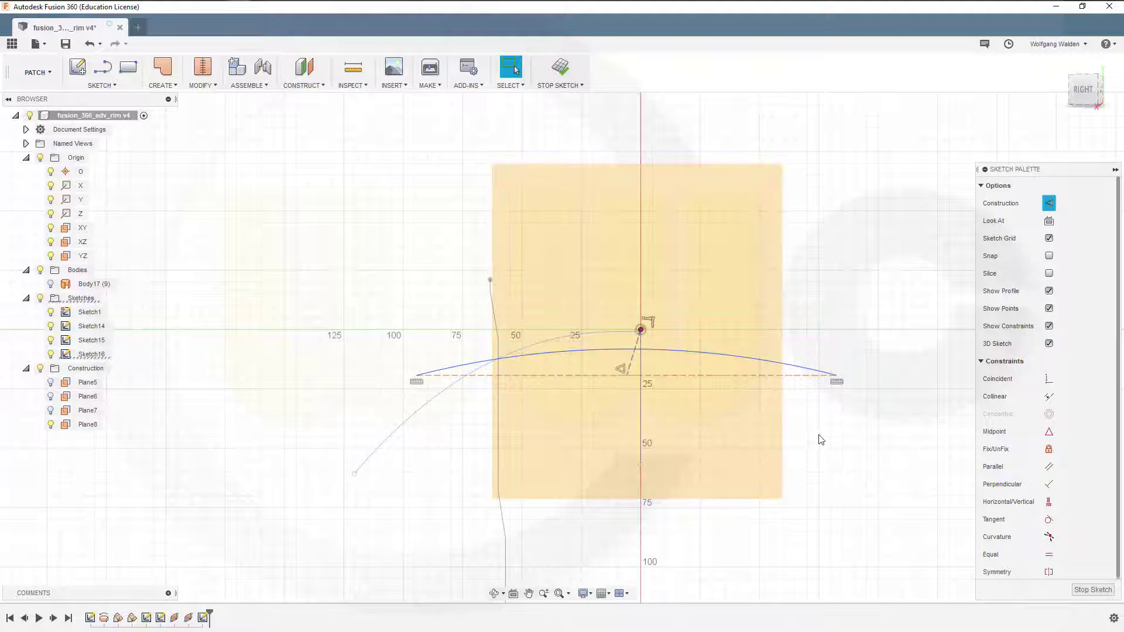
Constrain the short construction line from the origin perpendicular to the arc's chord line.
click(858, 346)
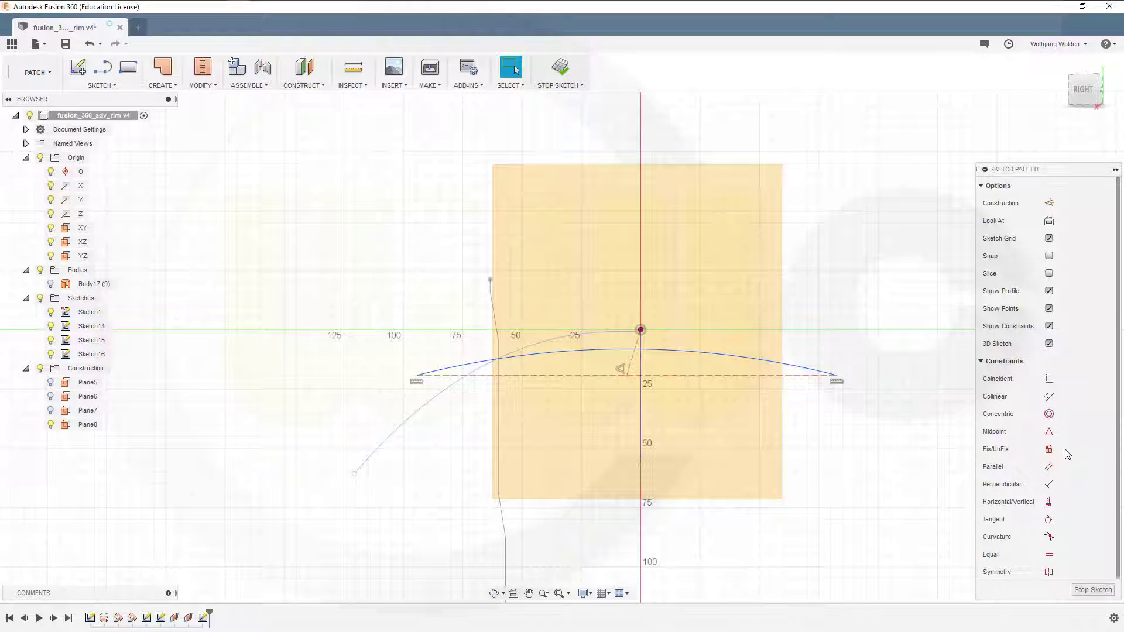
click(1047, 485)
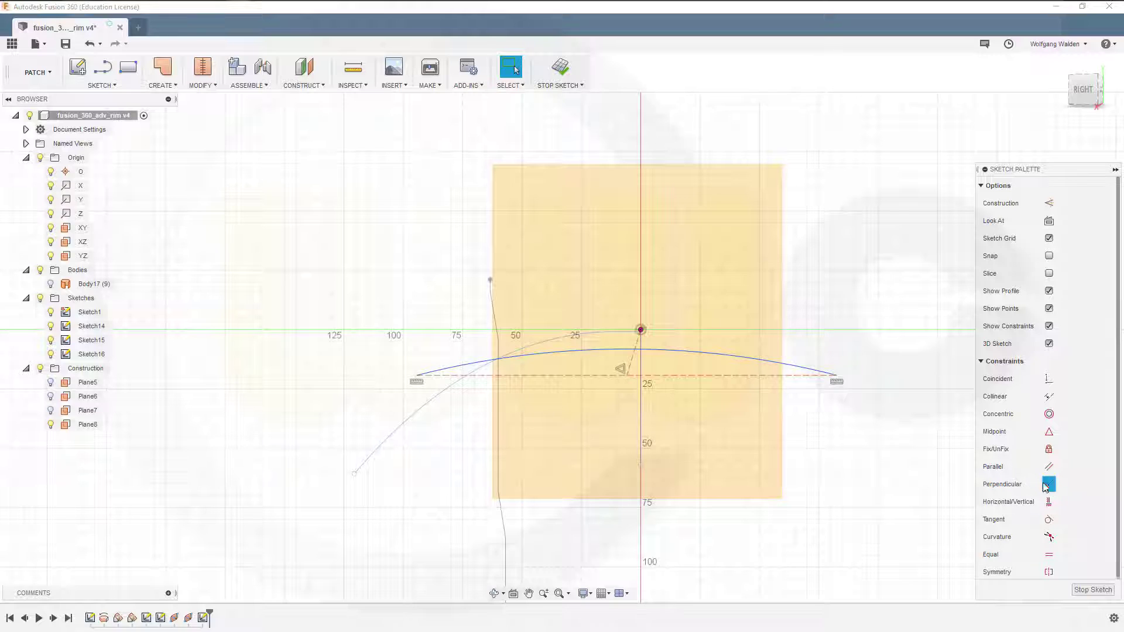
click(634, 362)
click(679, 376)
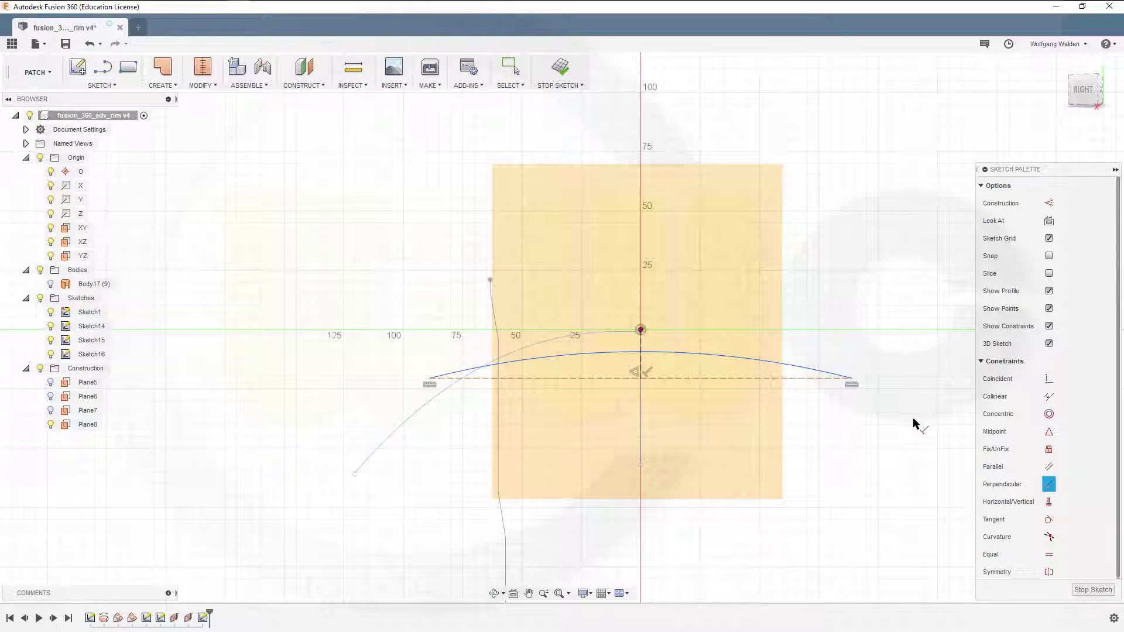
key(Escape)
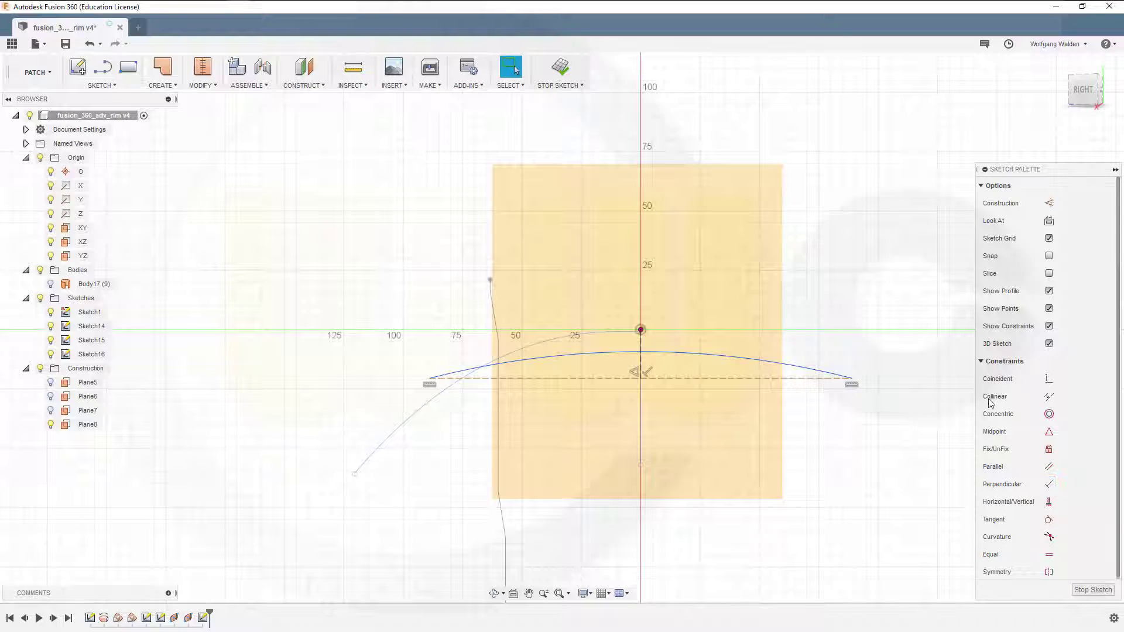
Make the arc coincident with the sketch origin, and flatten it by moving one endpoint up toward the horizontal axis.
click(1048, 379)
click(641, 332)
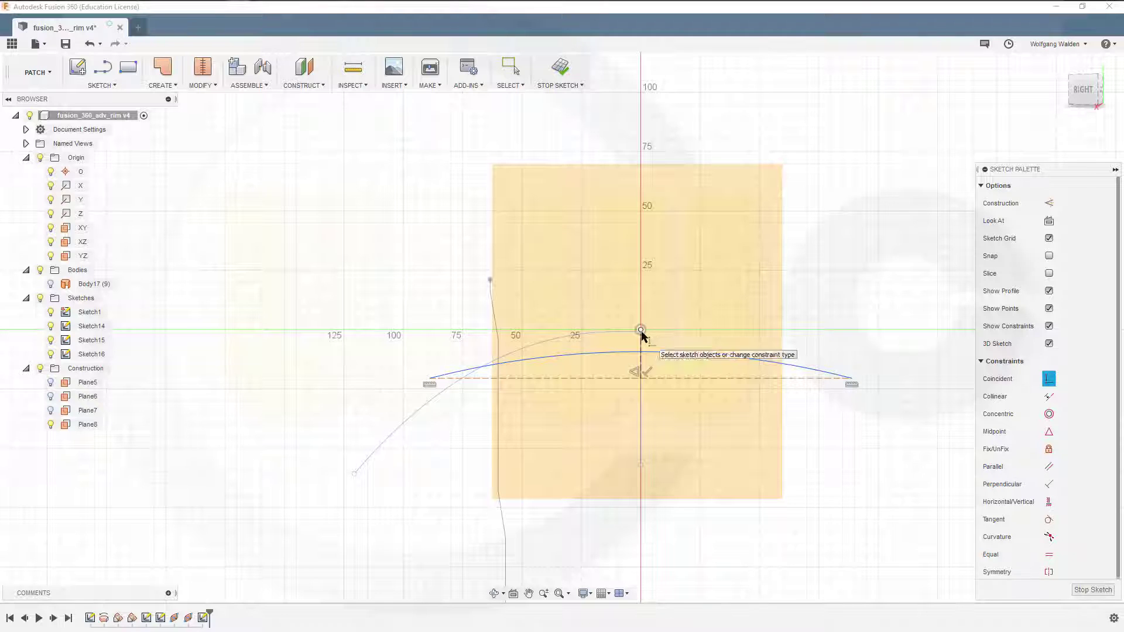
click(648, 352)
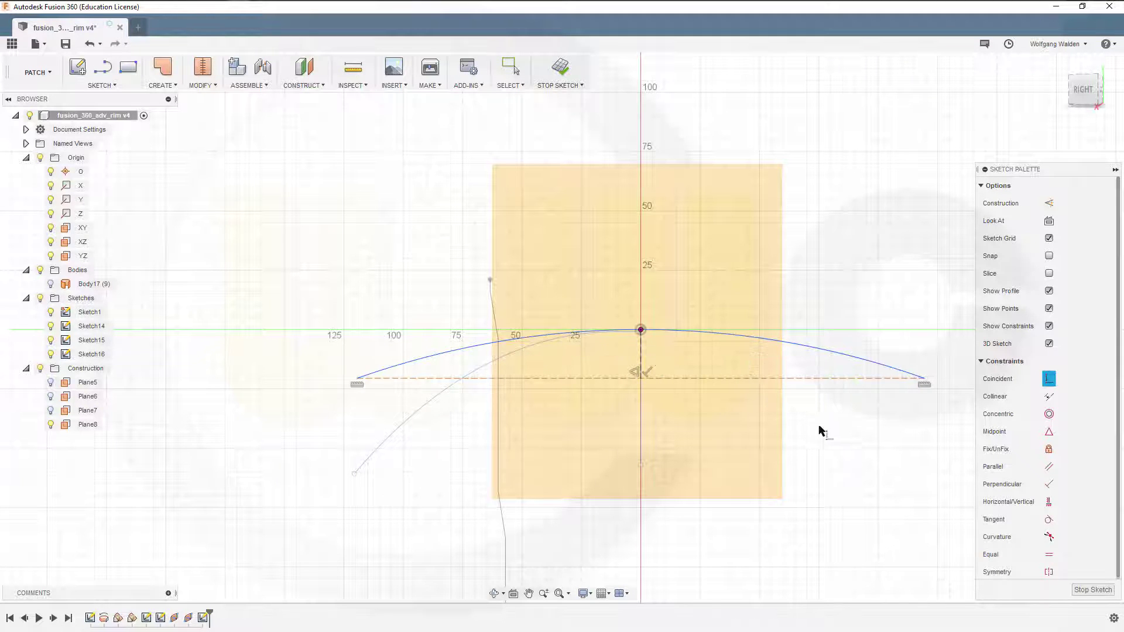
key(Escape)
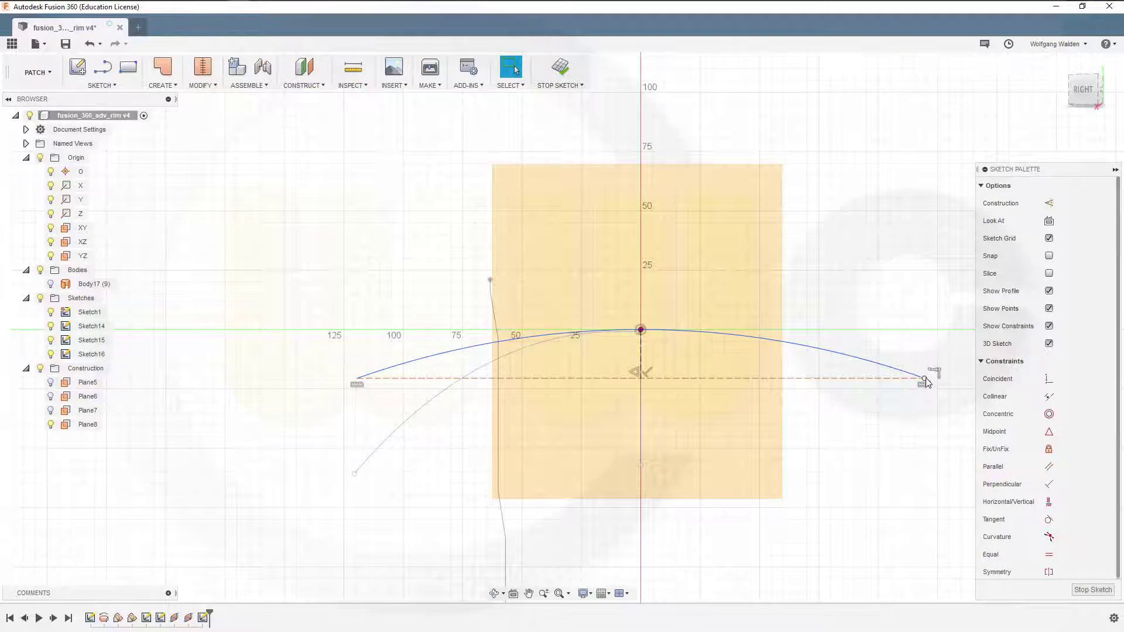
drag(926, 382, 925, 356)
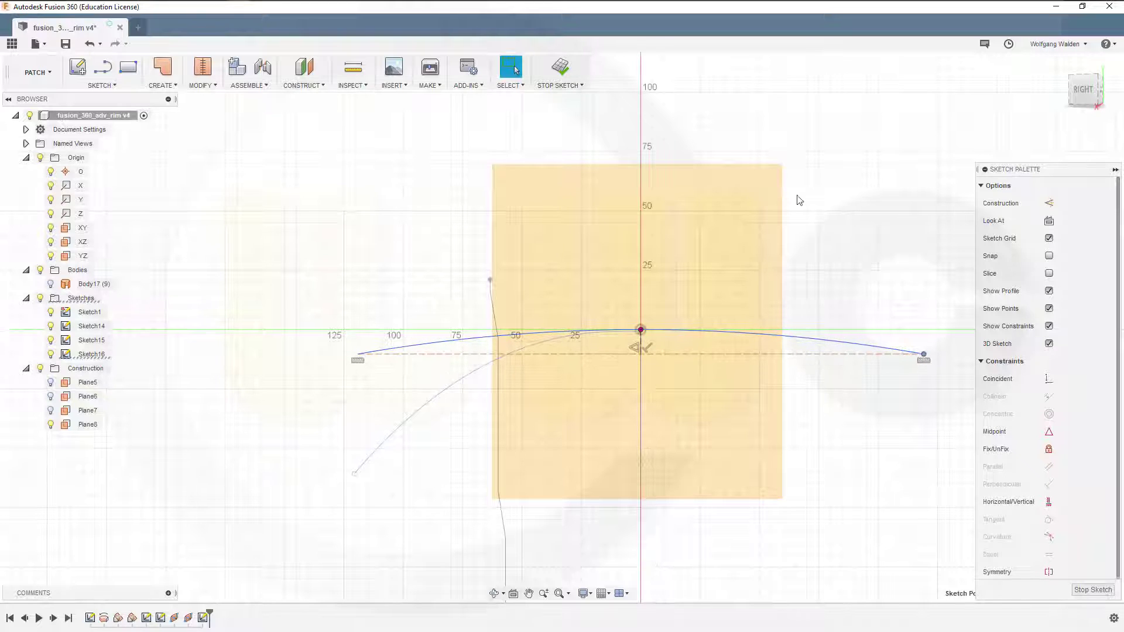
click(810, 145)
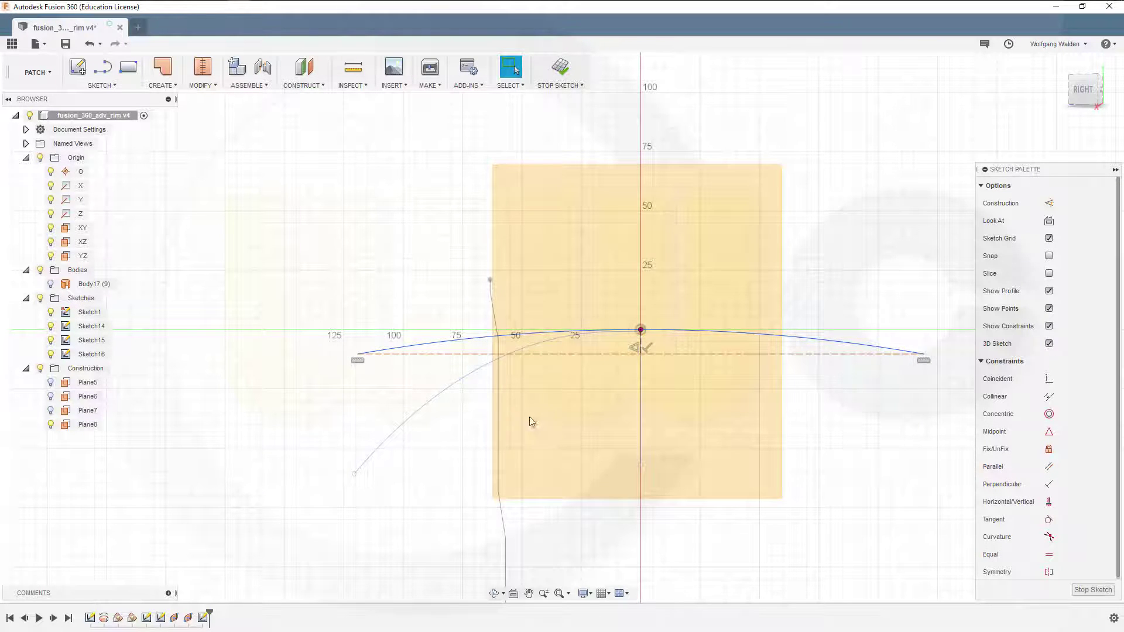
Copy the flattened arc together with its chord and short construction line, and finish the sketch.
click(427, 351)
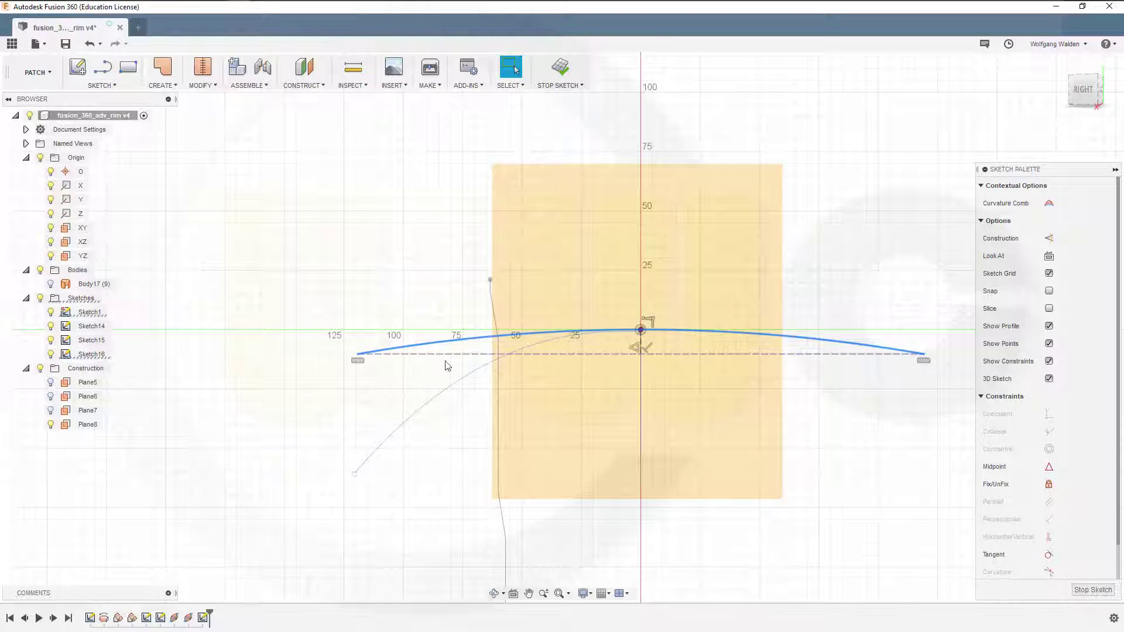
click(929, 390)
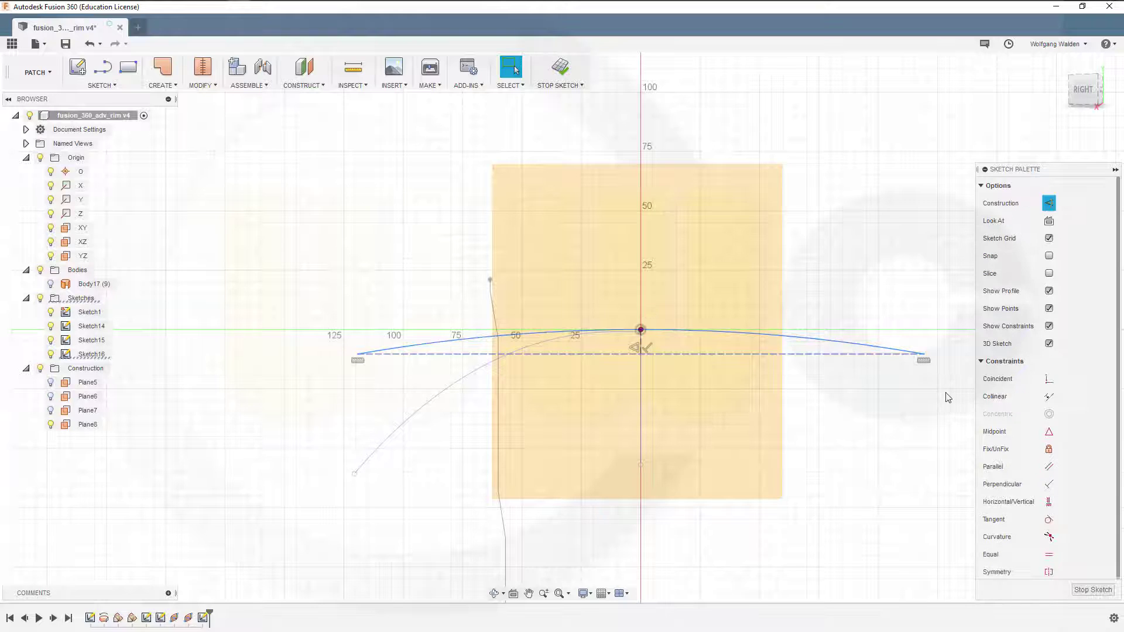
drag(946, 388, 866, 345)
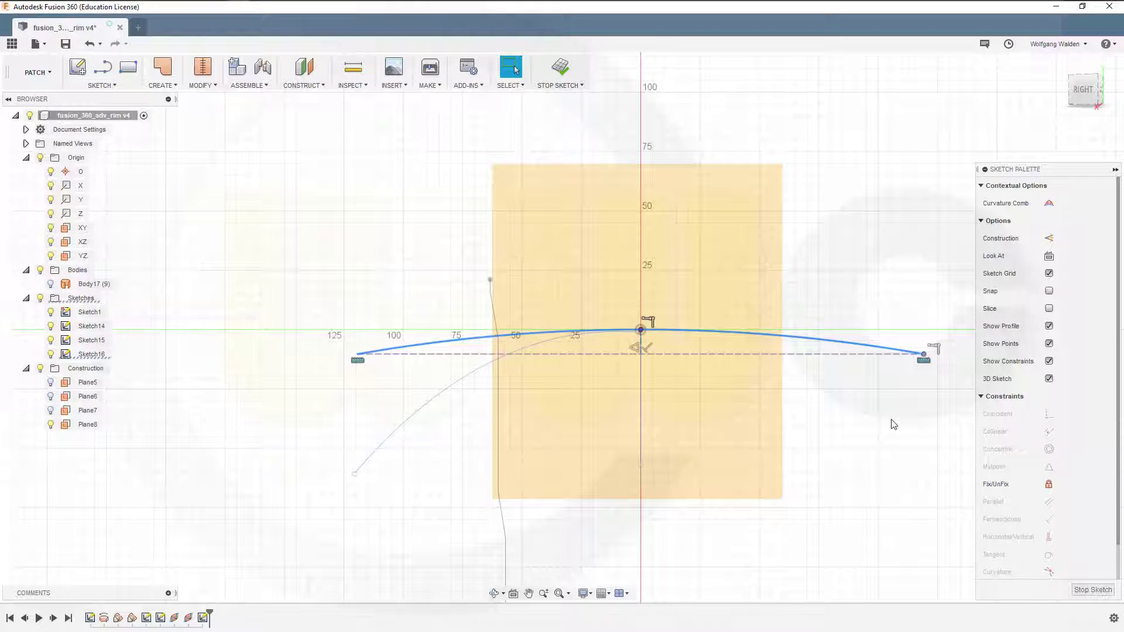
click(1093, 590)
Create a sketch on Plane8 and paste the copied arc with its construction lines into it.
click(673, 414)
mouse_move(673, 414)
middle_down()
mouse_move(728, 417)
mouse_move(690, 407)
mouse_move(699, 408)
middle_up()
scroll(726, 413, down, 2)
scroll(673, 402, down, 2)
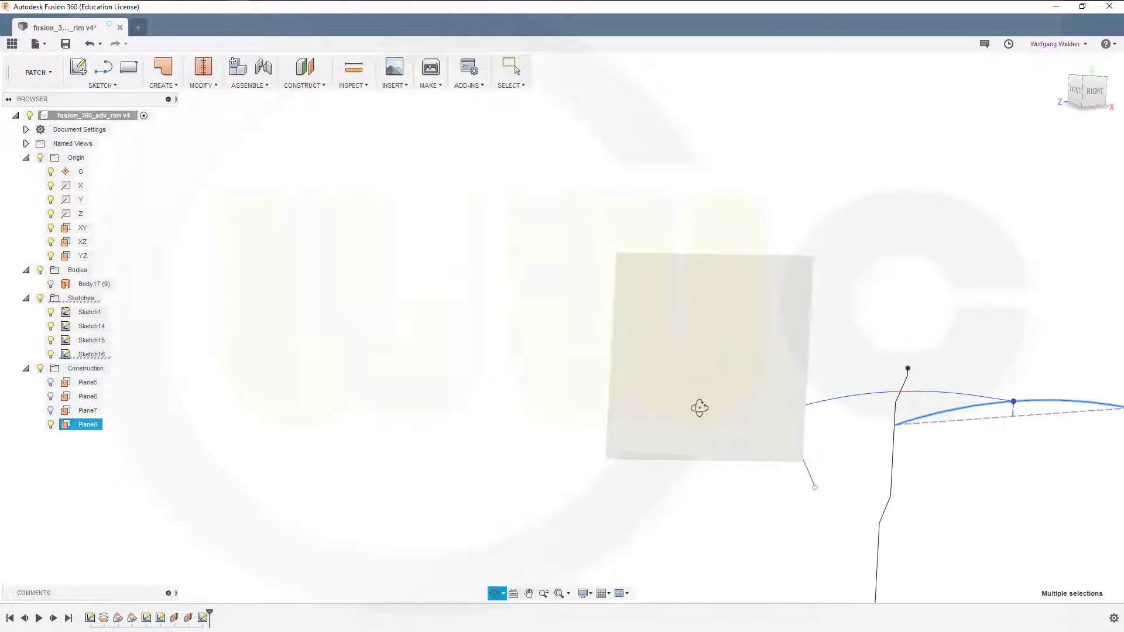
key(Escape)
scroll(896, 486, down, 5)
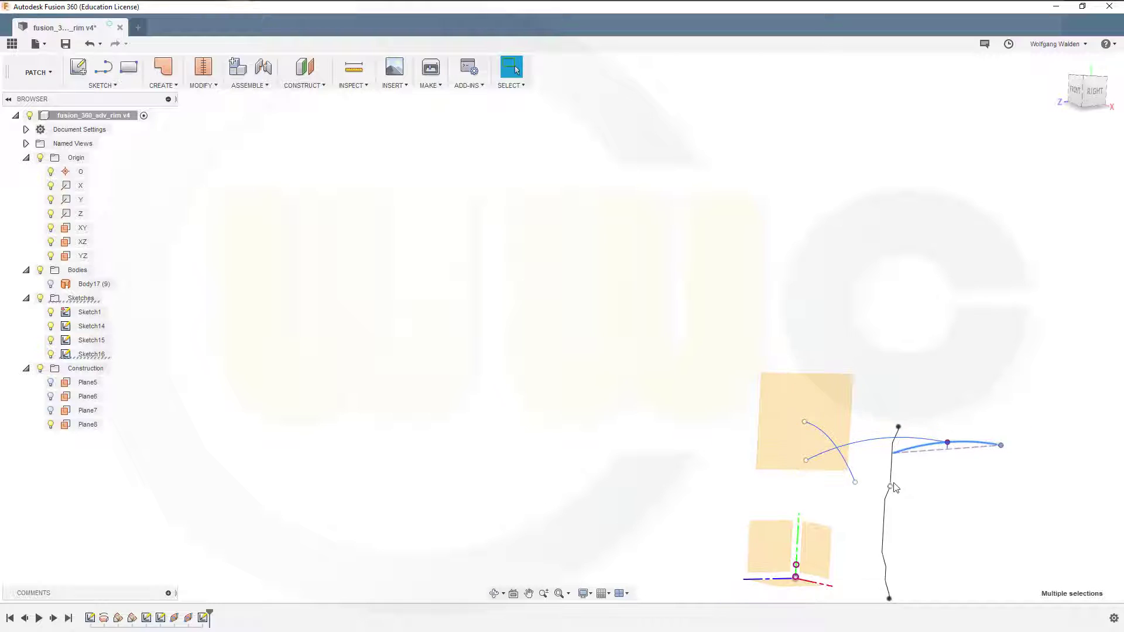
middle_drag(873, 472, 614, 441)
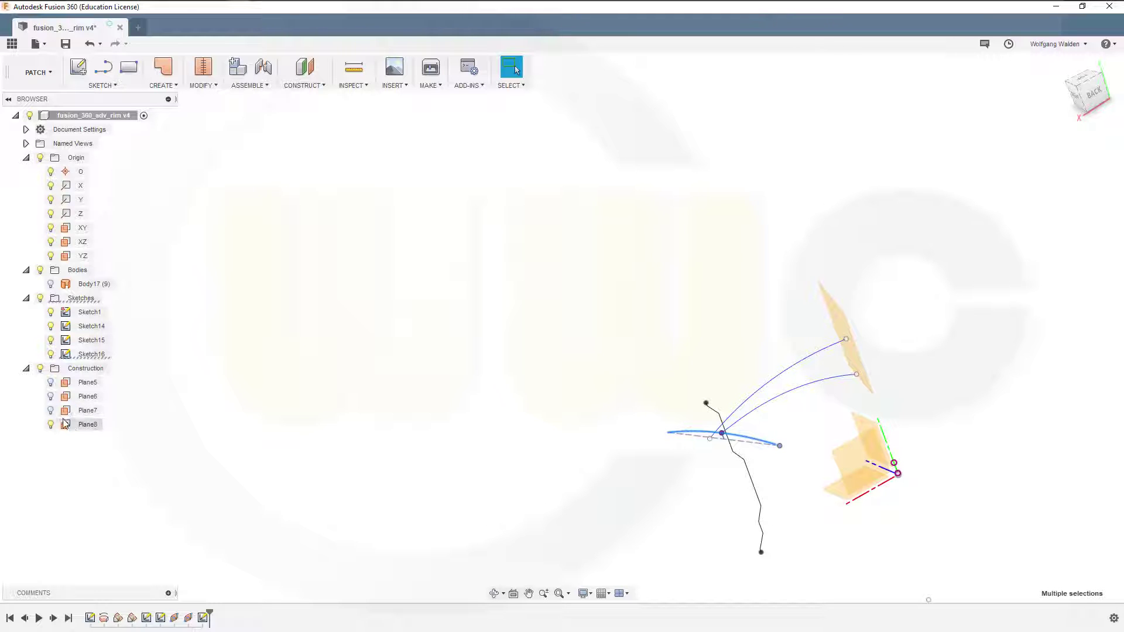
mouse_move(342, 440)
shift+middle_down()
mouse_move(429, 439)
mouse_move(344, 444)
mouse_move(354, 447)
mouse_move(319, 414)
mouse_move(284, 430)
mouse_move(270, 453)
mouse_move(299, 459)
mouse_move(275, 445)
mouse_move(266, 467)
mouse_move(348, 475)
shift+middle_up()
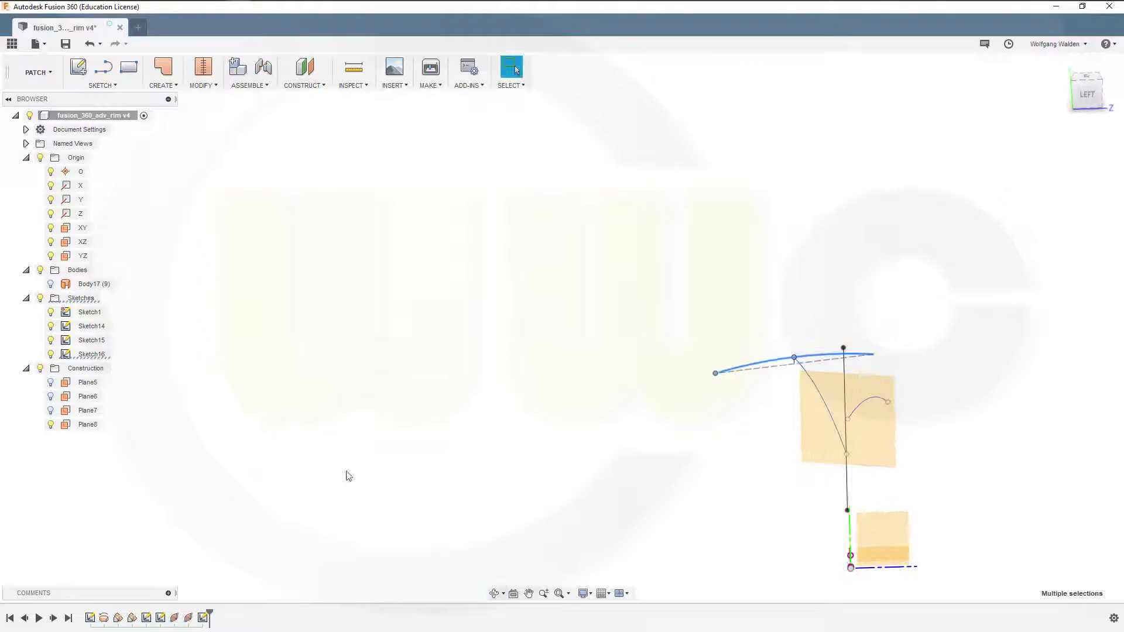
click(836, 389)
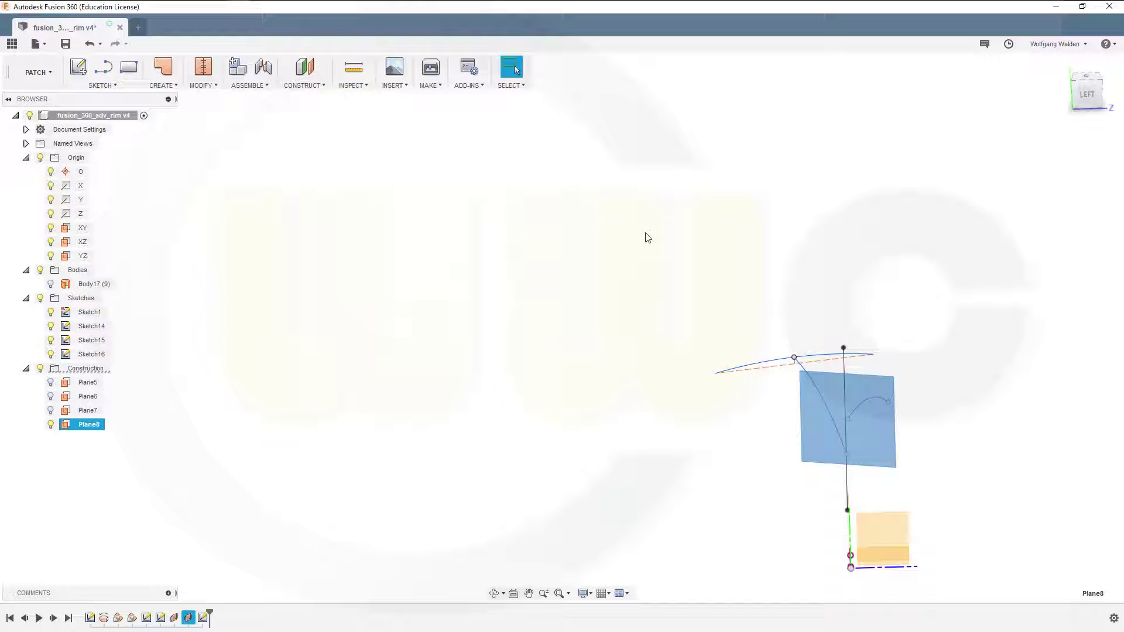
click(82, 65)
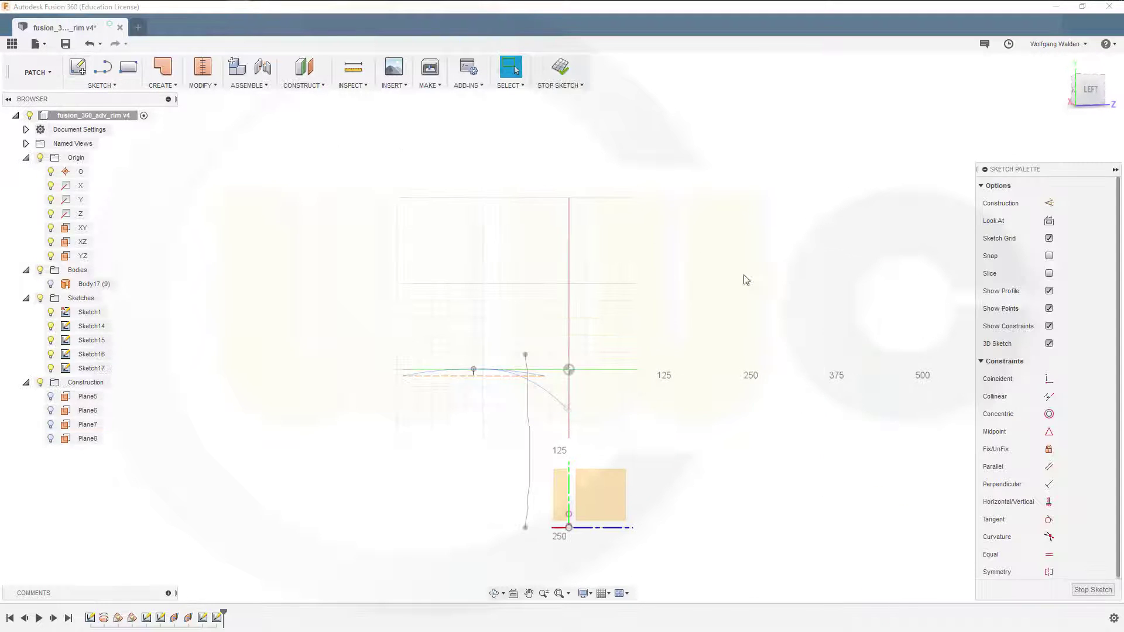
key(ctrl+v)
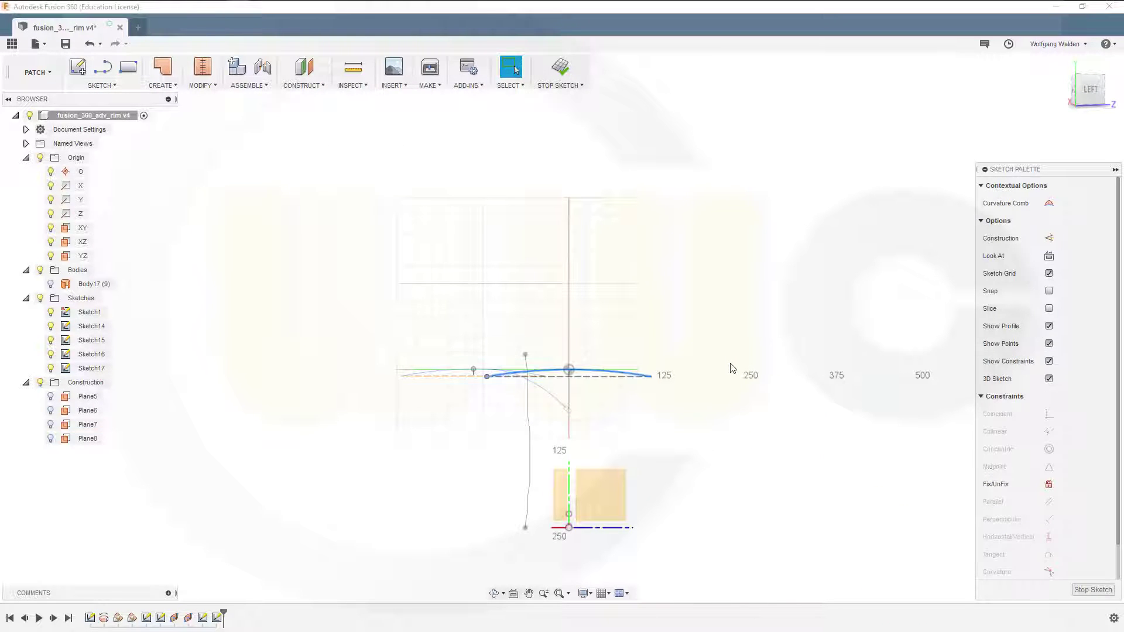
key(Return)
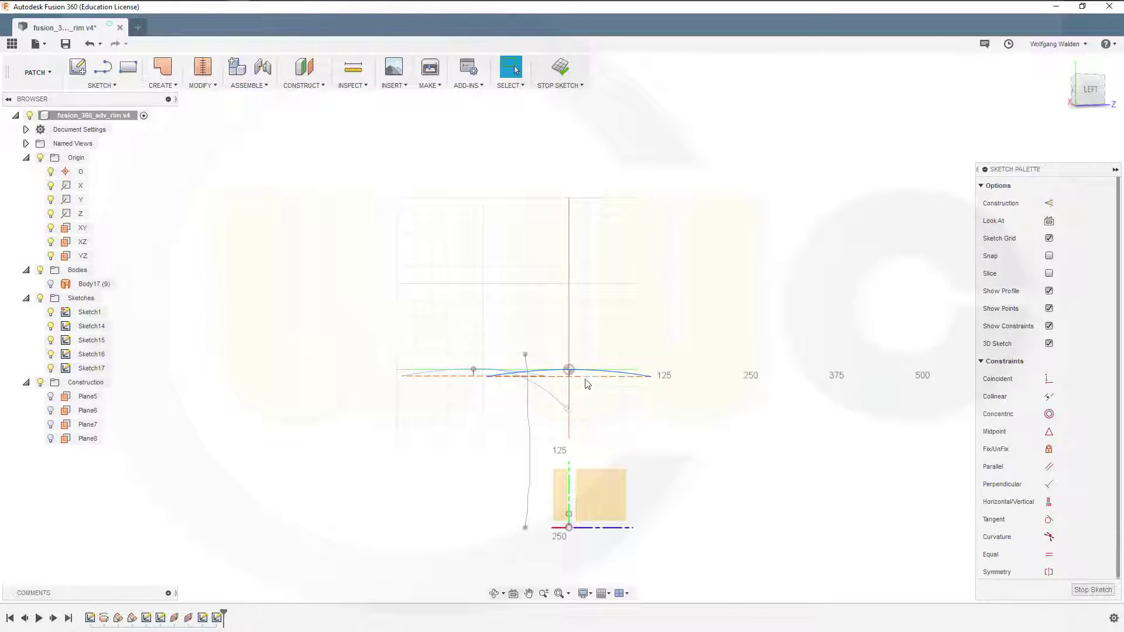
drag(594, 366, 599, 399)
scroll(597, 398, up, 6)
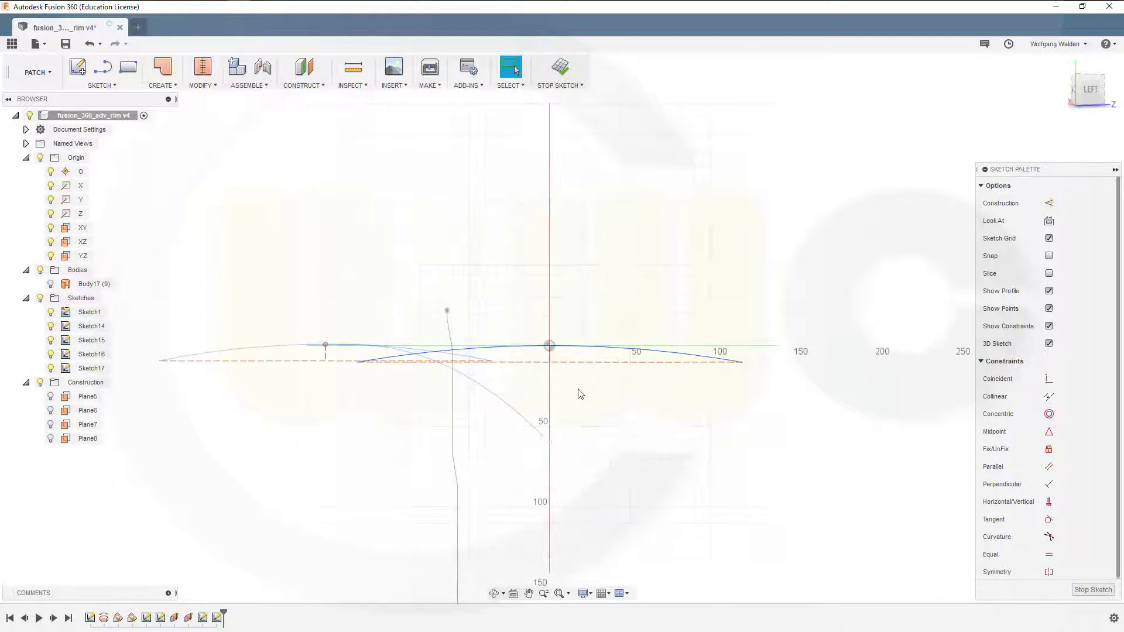
scroll(567, 391, up, 2)
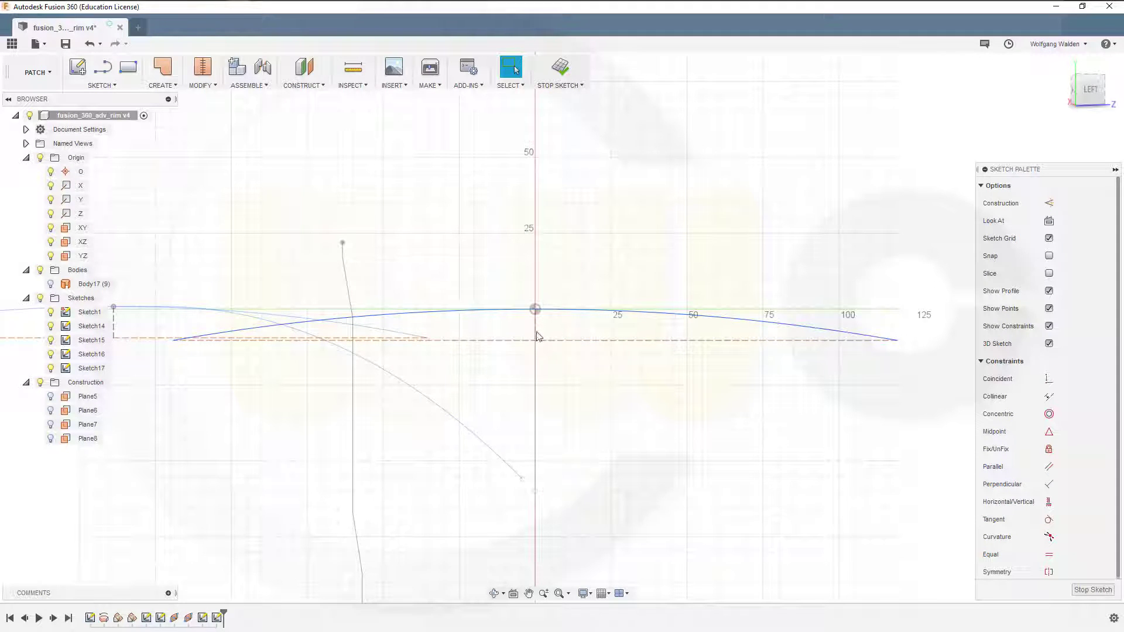
click(570, 342)
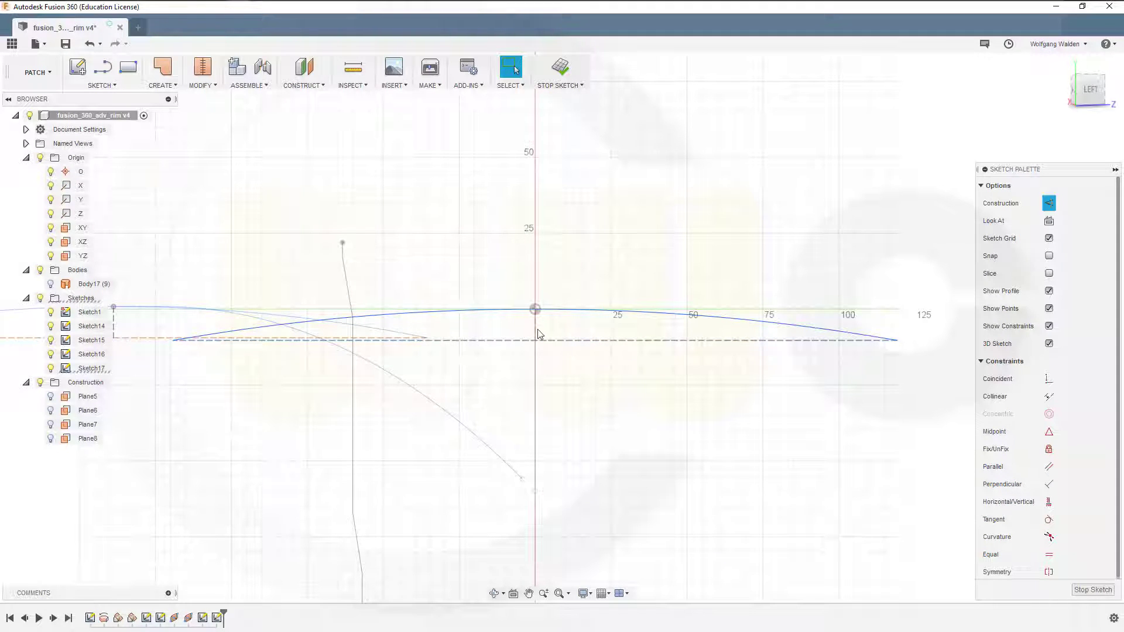
key(Escape)
double_click(536, 333)
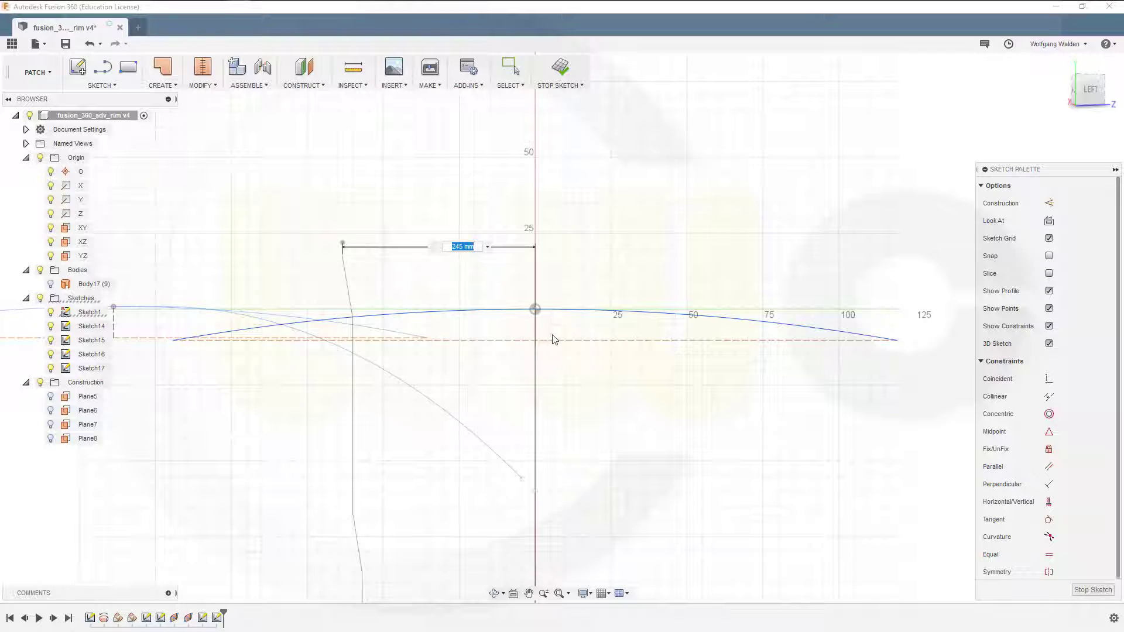
key(Escape)
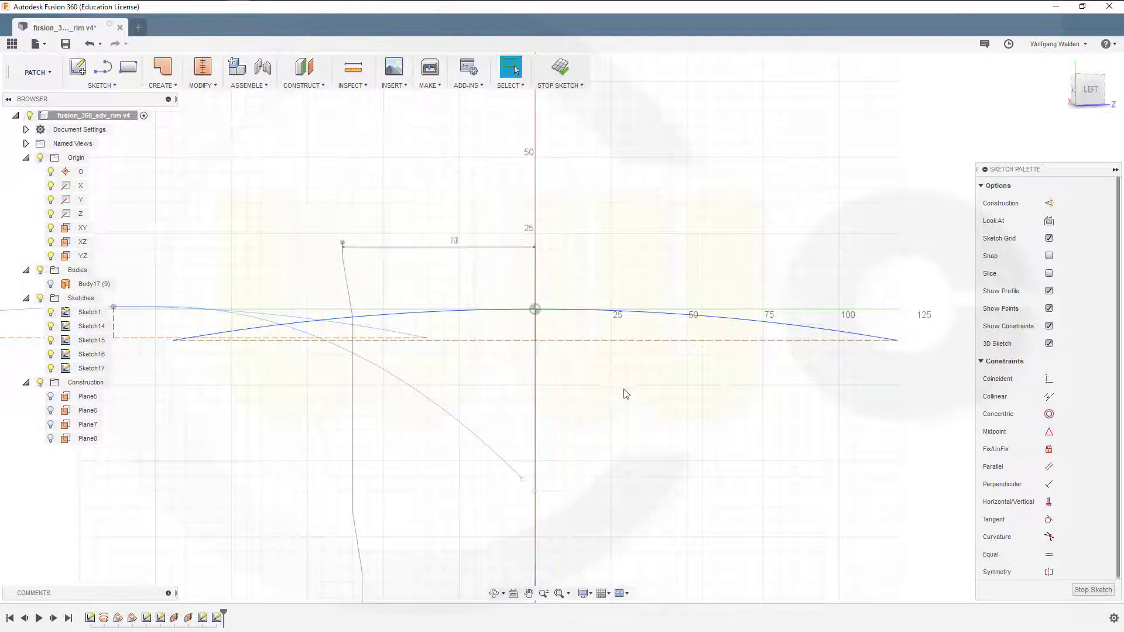
scroll(625, 389, down, 2)
scroll(625, 400, down, 1)
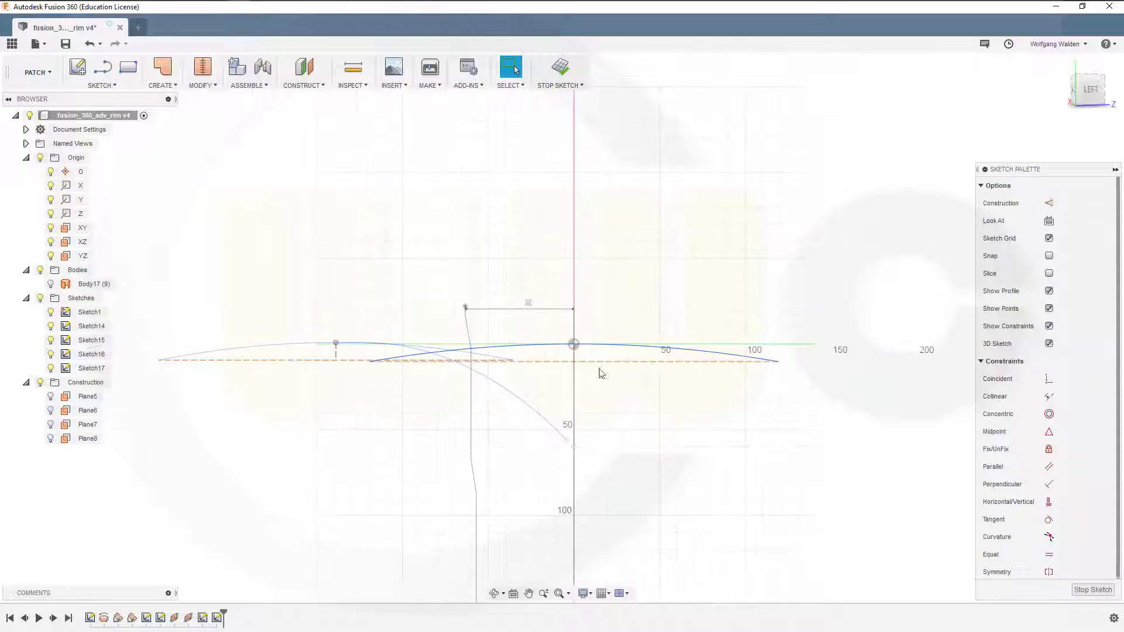
click(531, 309)
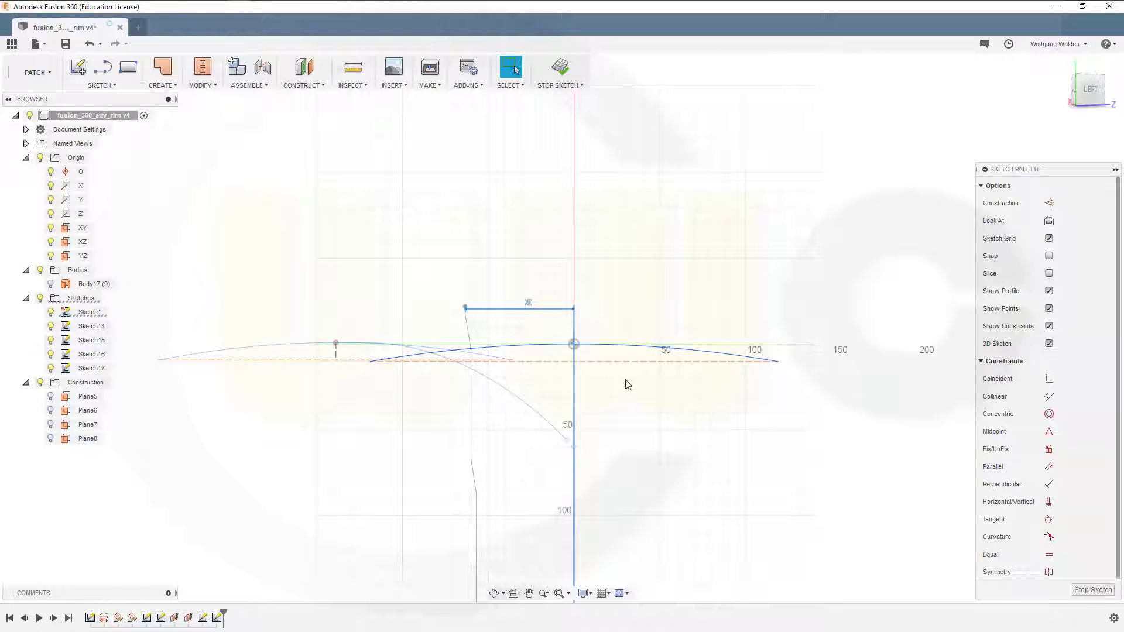
key(Escape)
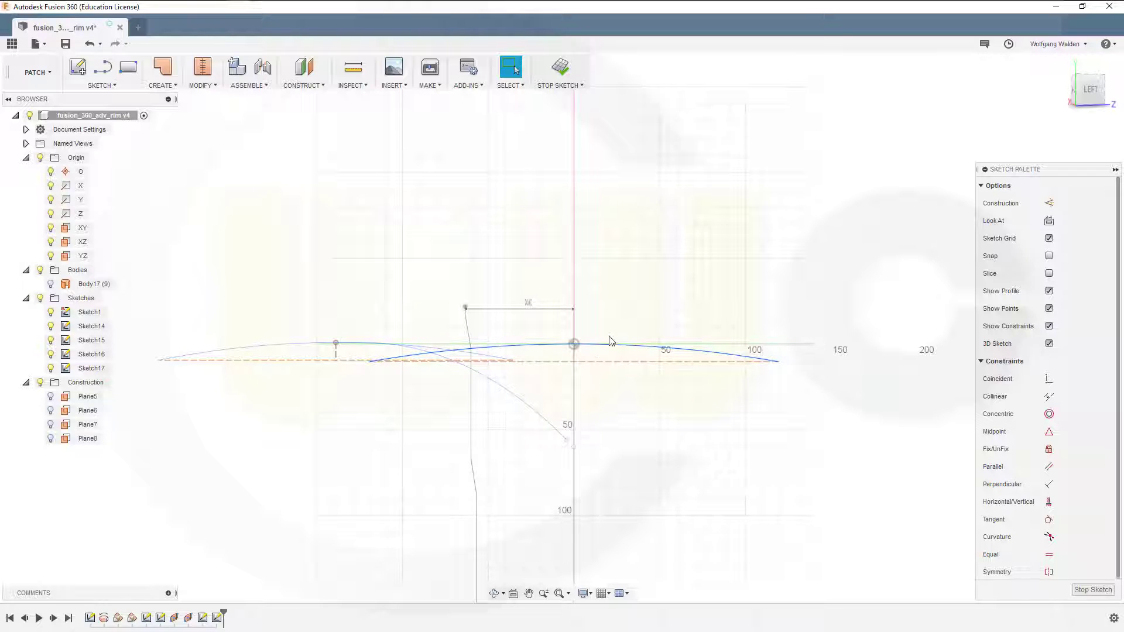
Move the whole pasted arc with its construction lines off the sketch origin, slightly below the horizontal axis.
drag(794, 396, 679, 329)
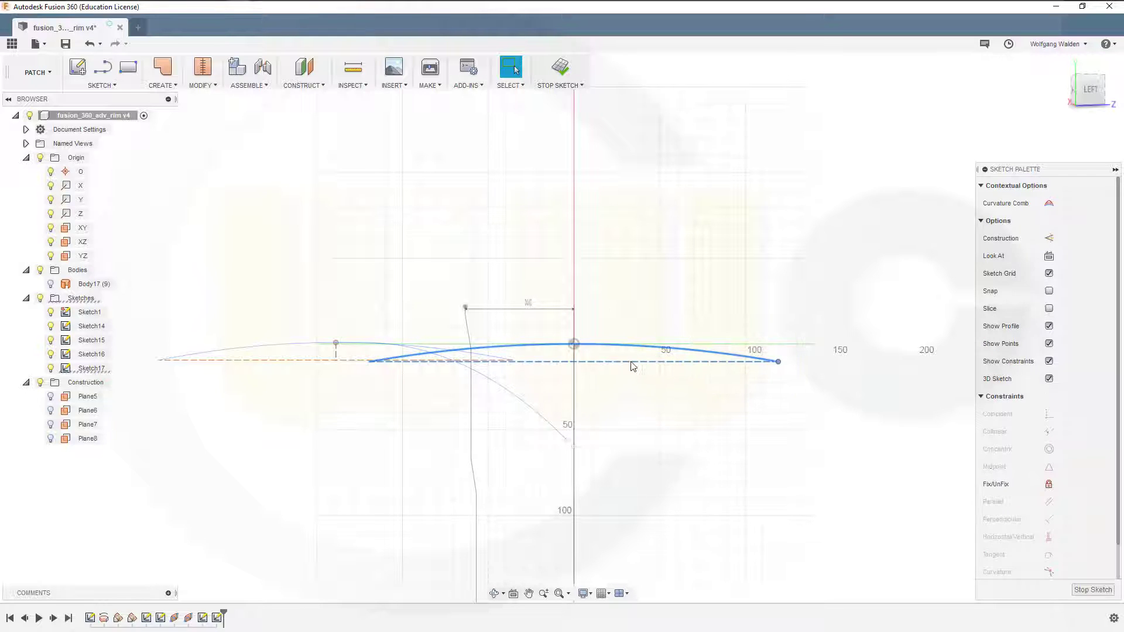
drag(633, 367, 633, 390)
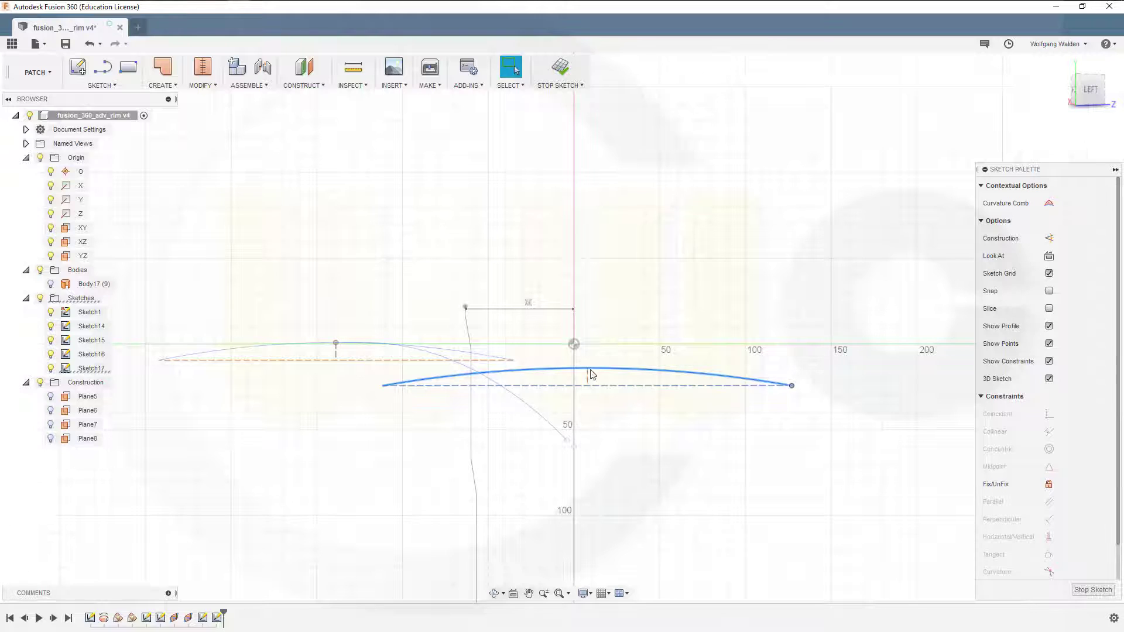
click(619, 408)
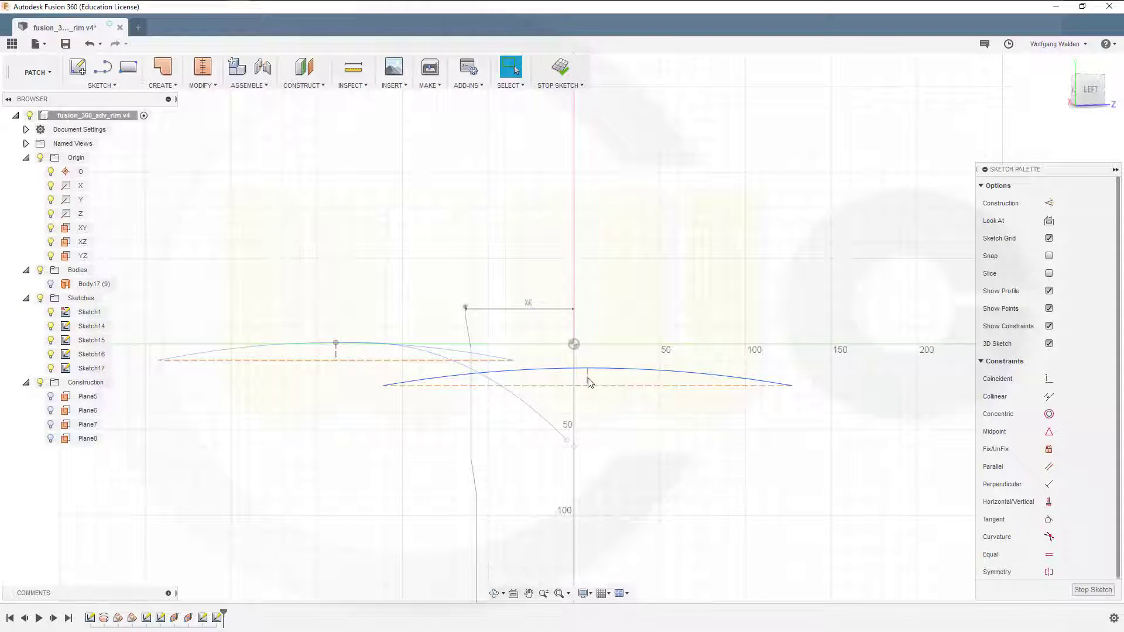
key(x)
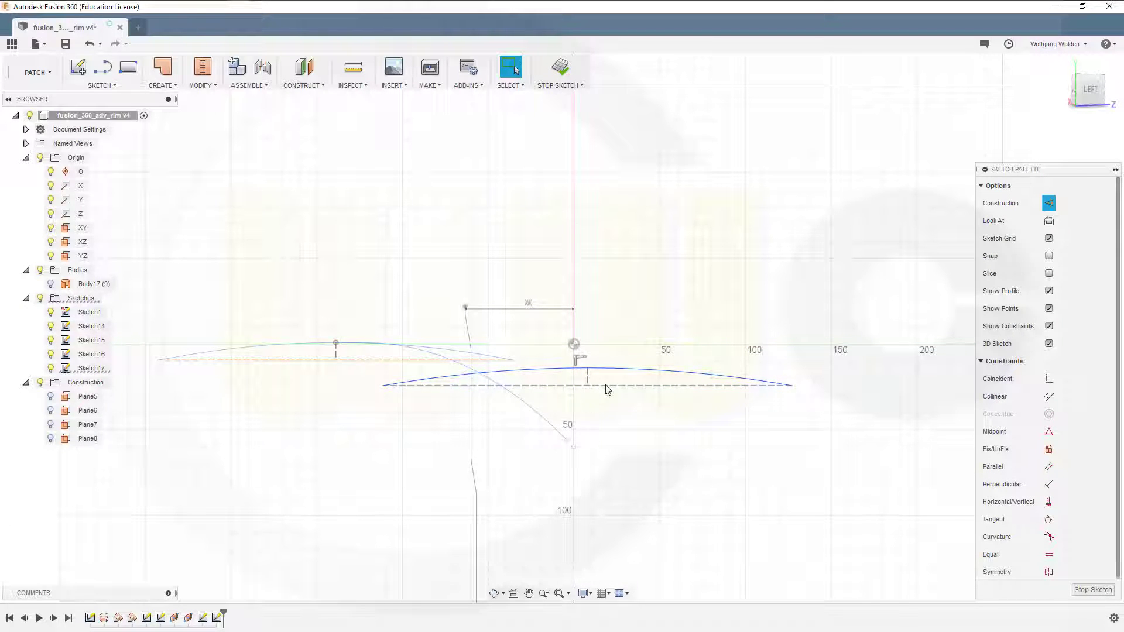
click(763, 294)
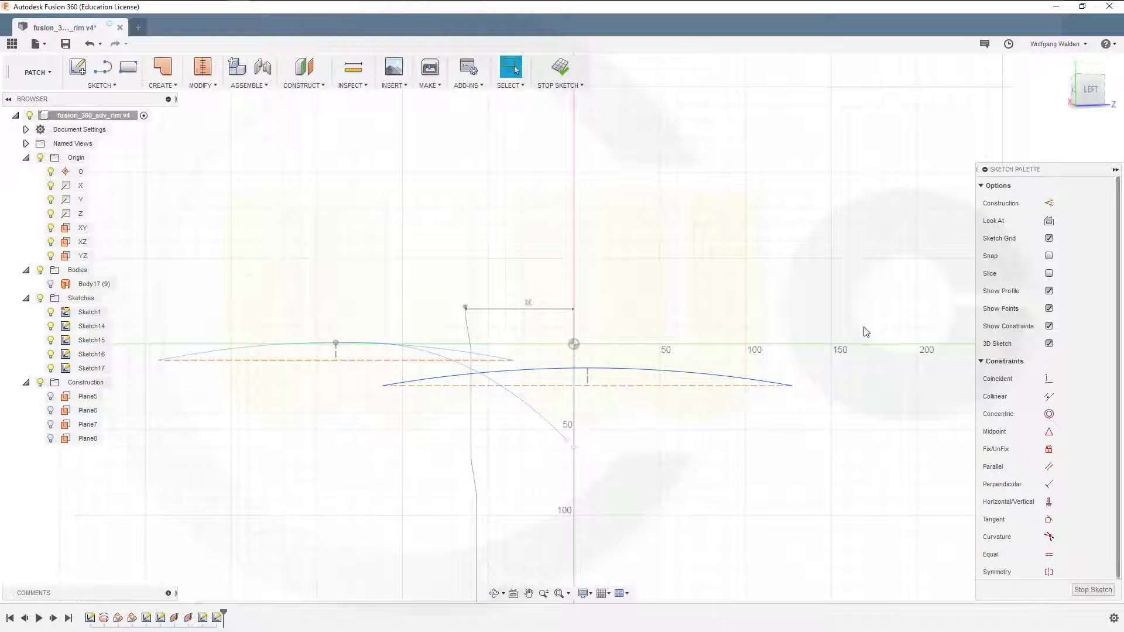
Apply a perpendicular constraint between the pasted arc's chord and short construction line, and a horizontal constraint to the chord.
click(1049, 486)
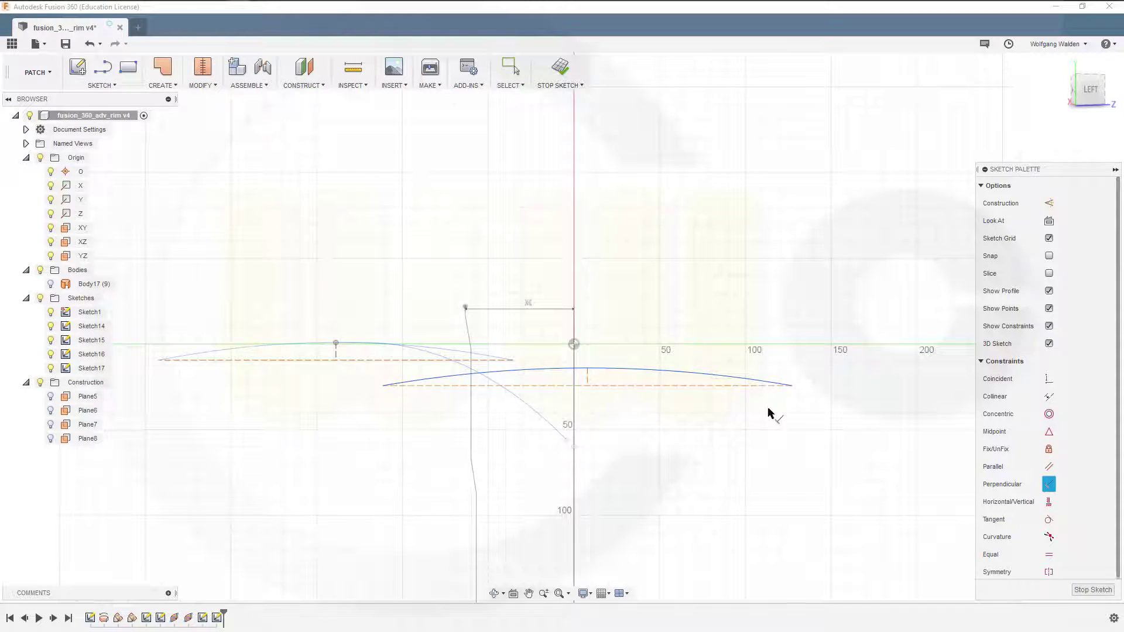
click(609, 386)
click(587, 375)
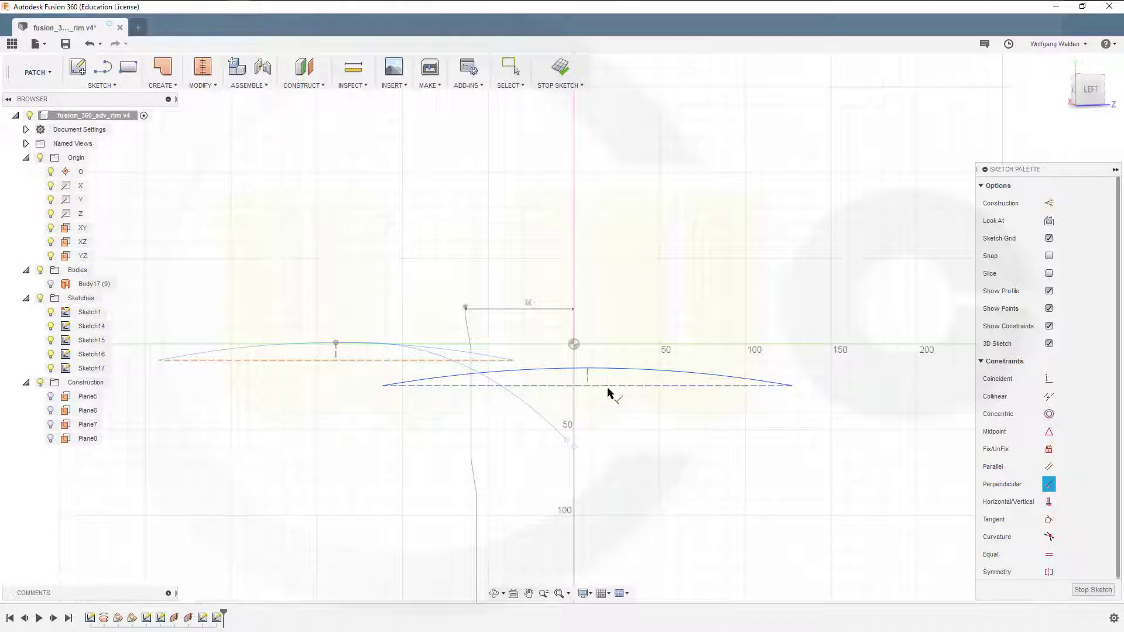
click(1050, 502)
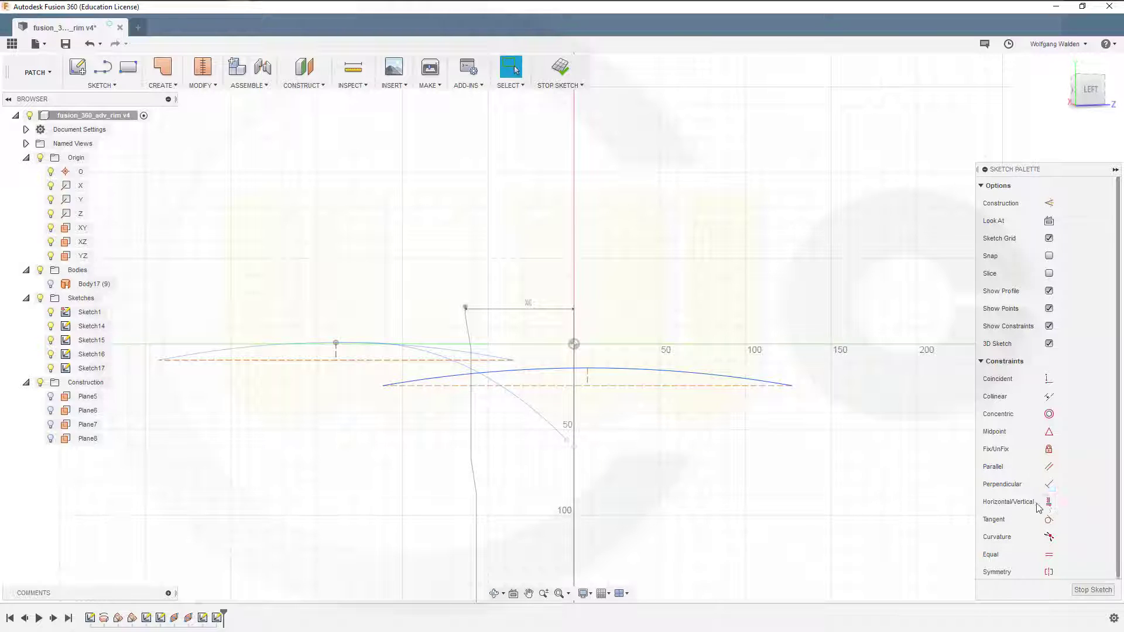
click(629, 387)
key(Escape)
Make the upper end of the short construction line coincident with the sketch origin, and finish the sketch.
click(1048, 386)
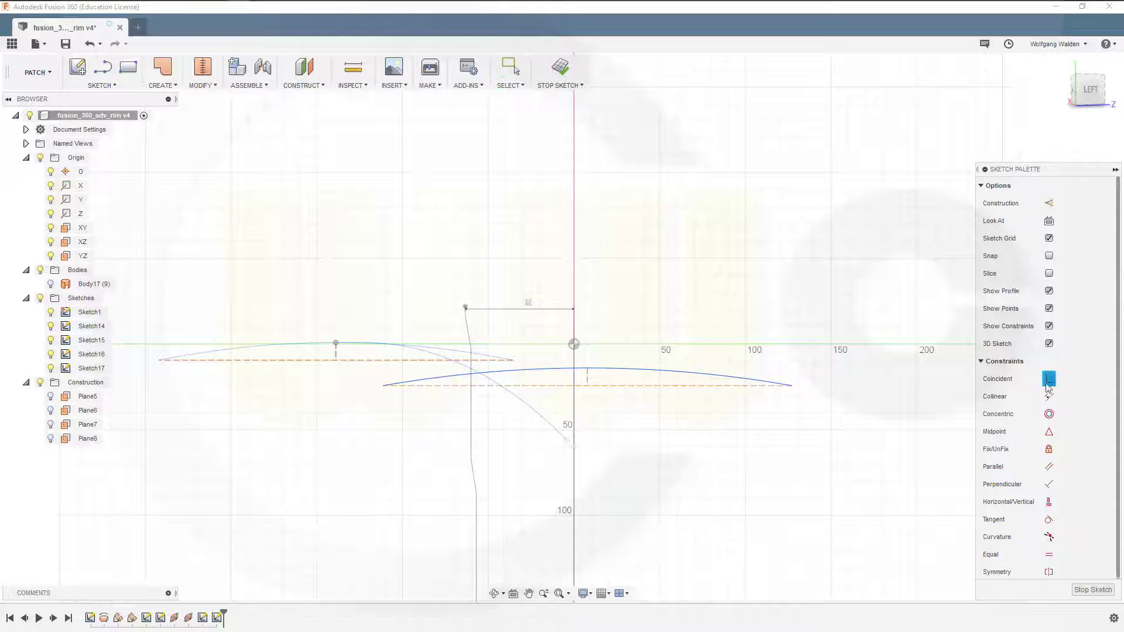
click(588, 370)
click(574, 344)
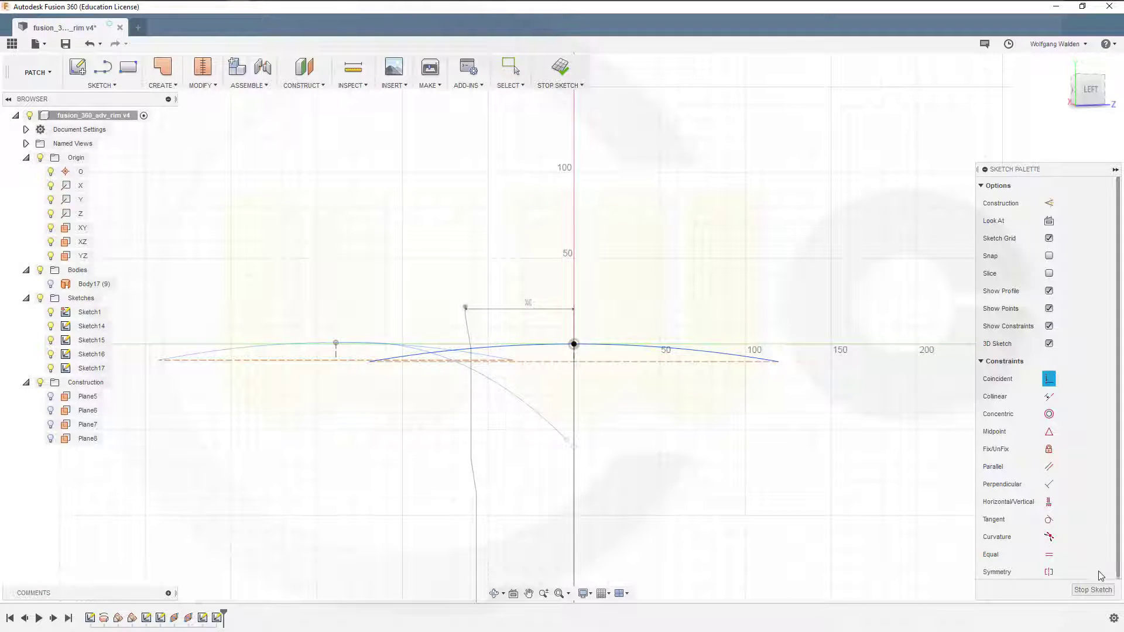
click(1093, 590)
Sweep the arc profile on Plane8 along its curved guide path as a new surface body with perpendicular orientation.
scroll(756, 434, down, 3)
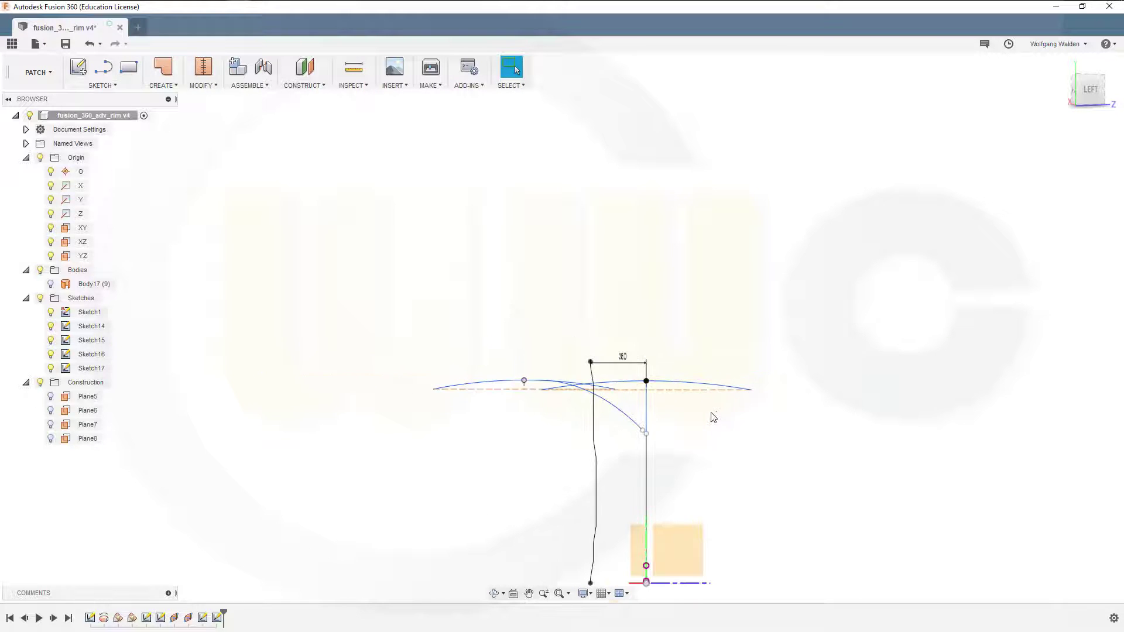
mouse_move(713, 417)
shift+middle_down()
mouse_move(736, 434)
mouse_move(730, 466)
mouse_move(748, 472)
shift+middle_up()
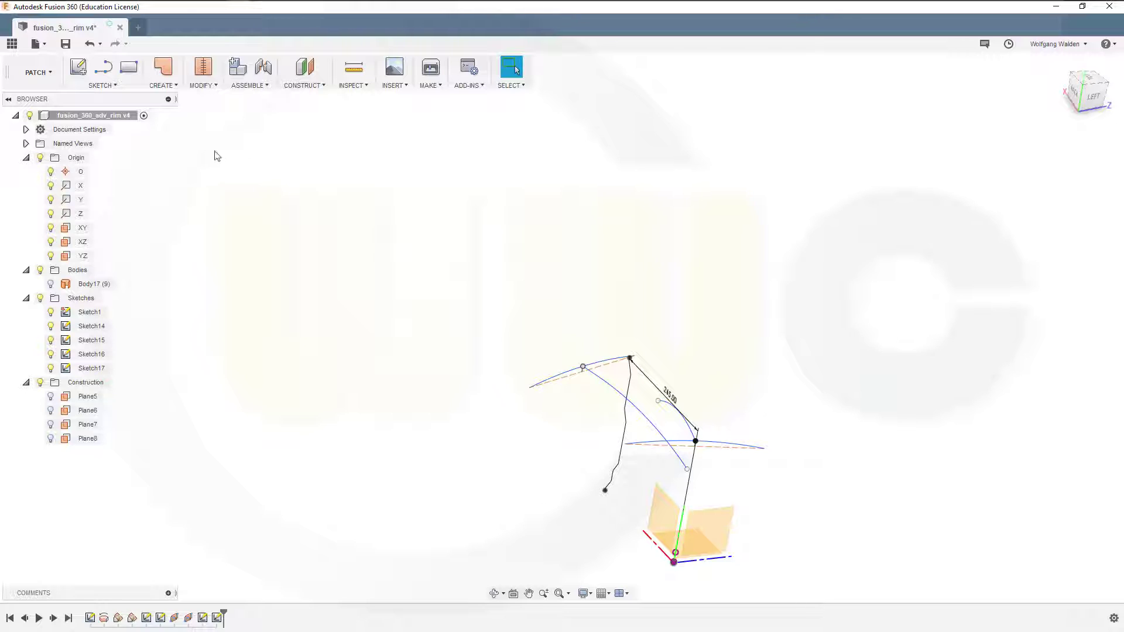
click(177, 87)
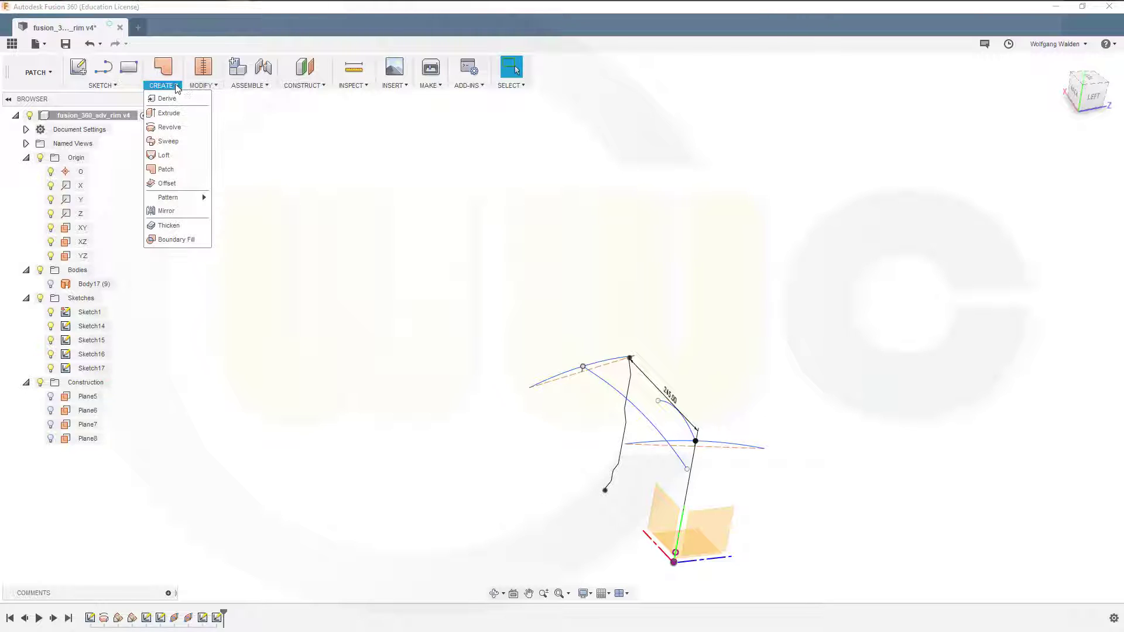
click(172, 141)
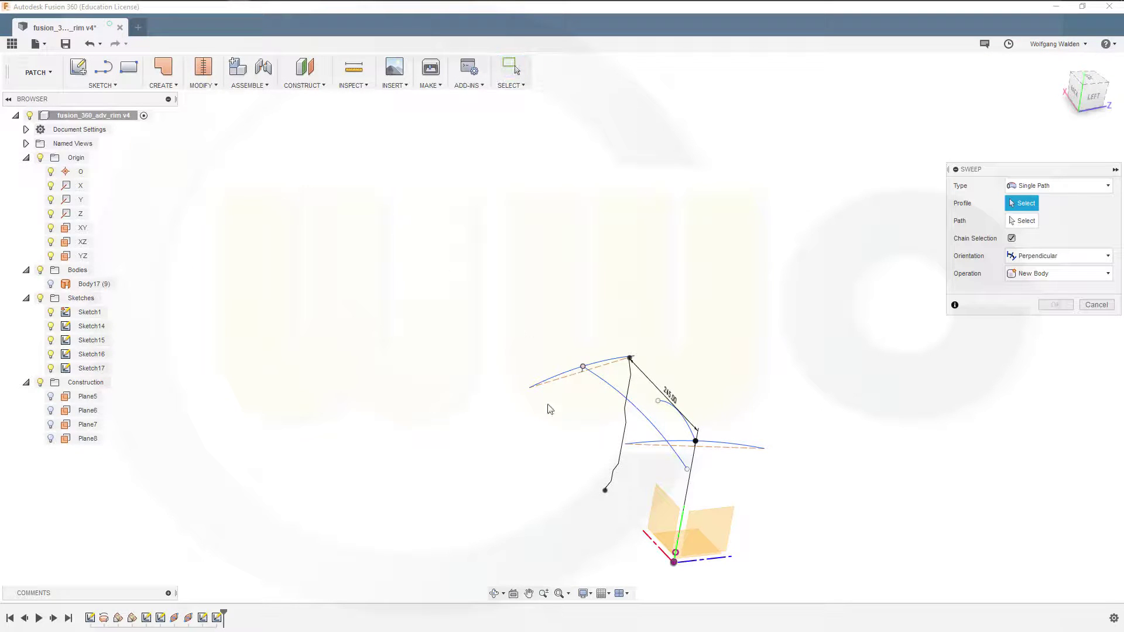
click(718, 446)
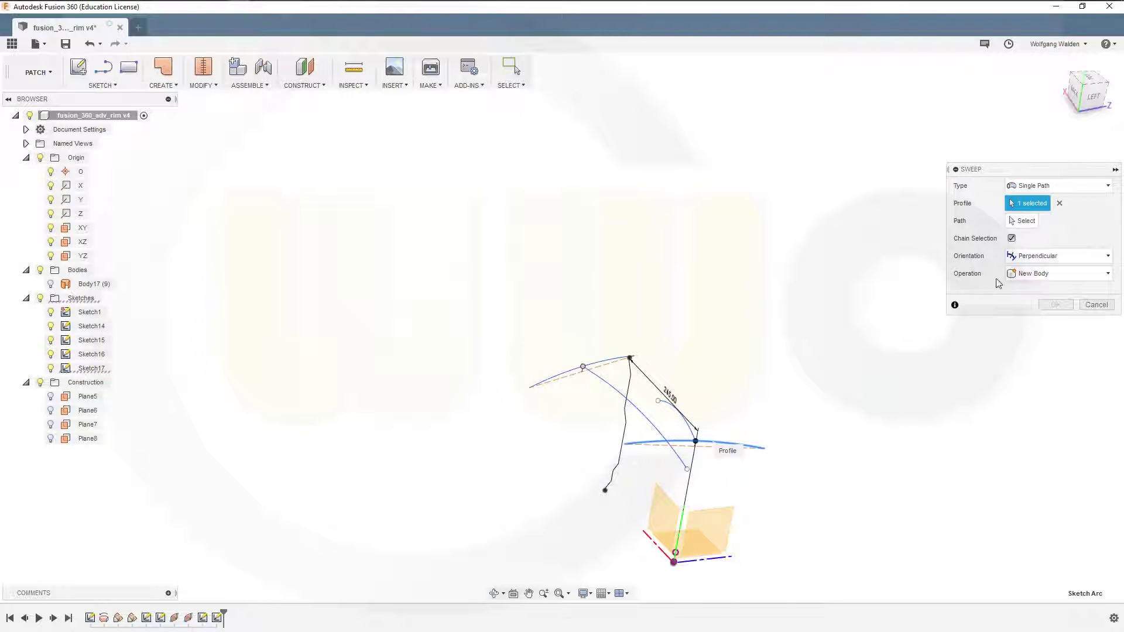
click(1022, 221)
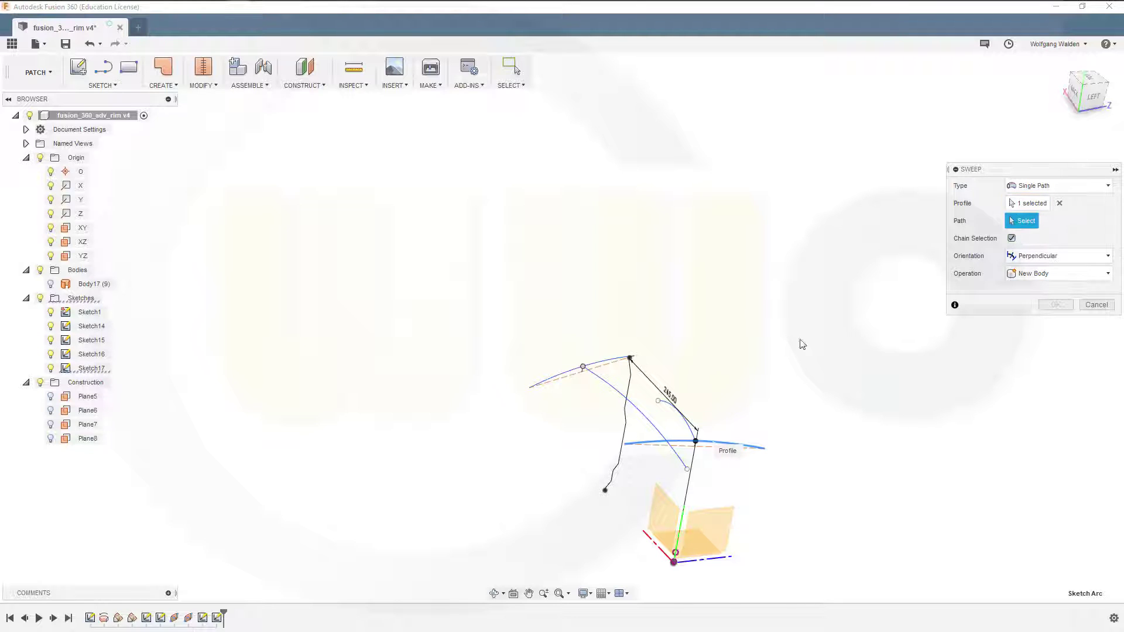
click(689, 432)
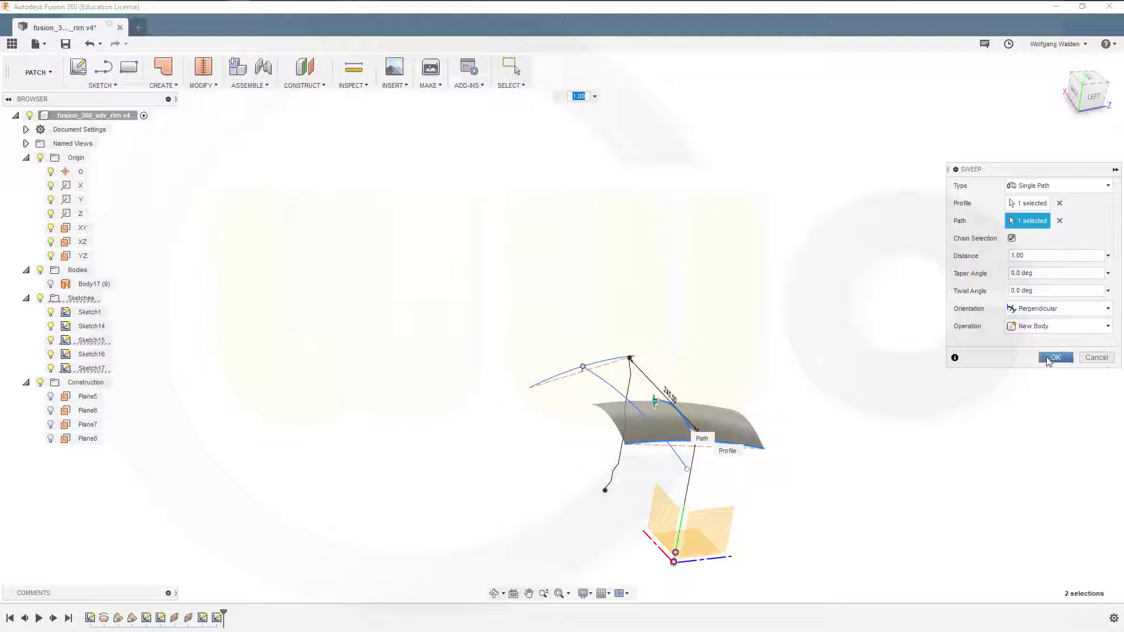
click(1049, 360)
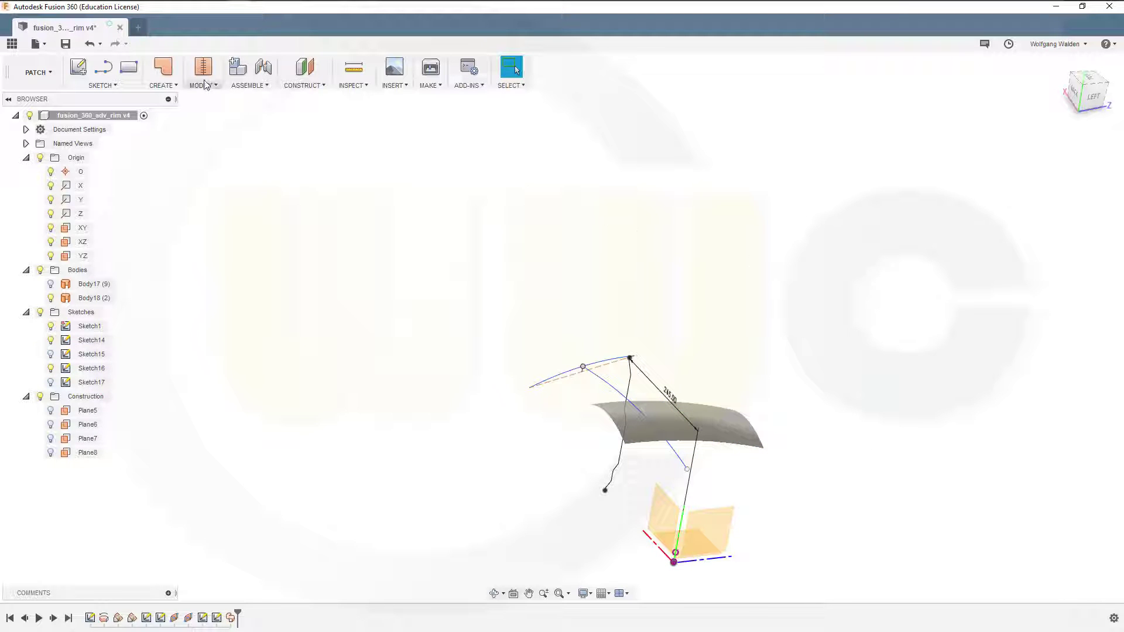
Sweep the remaining arc profile at the far end along the other guide curve as a second new surface body.
right_click(373, 177)
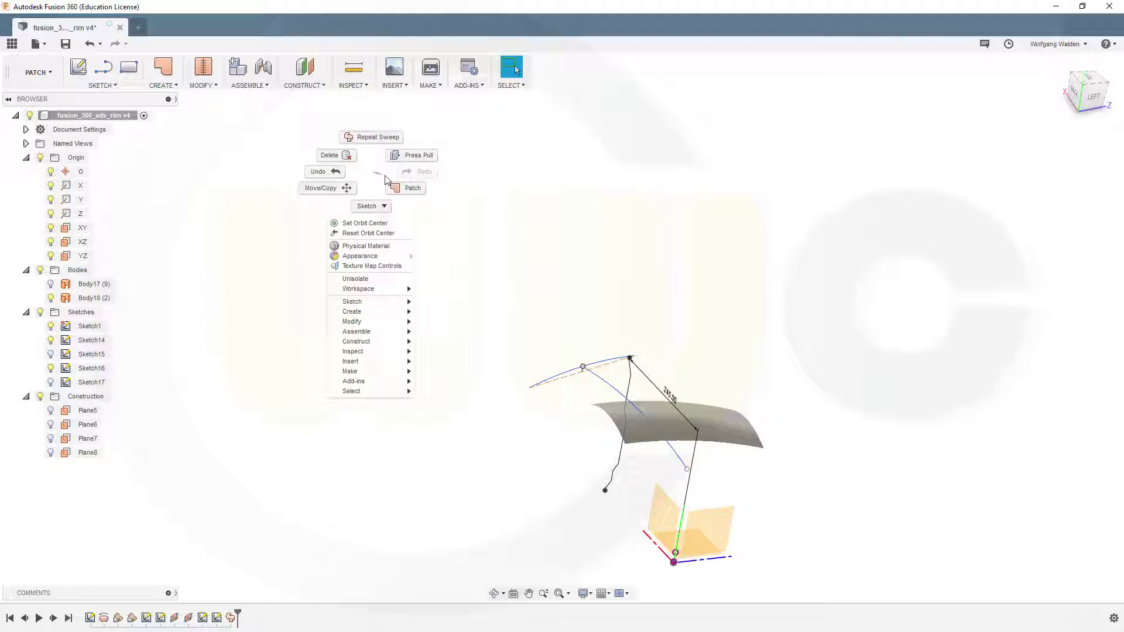
click(378, 146)
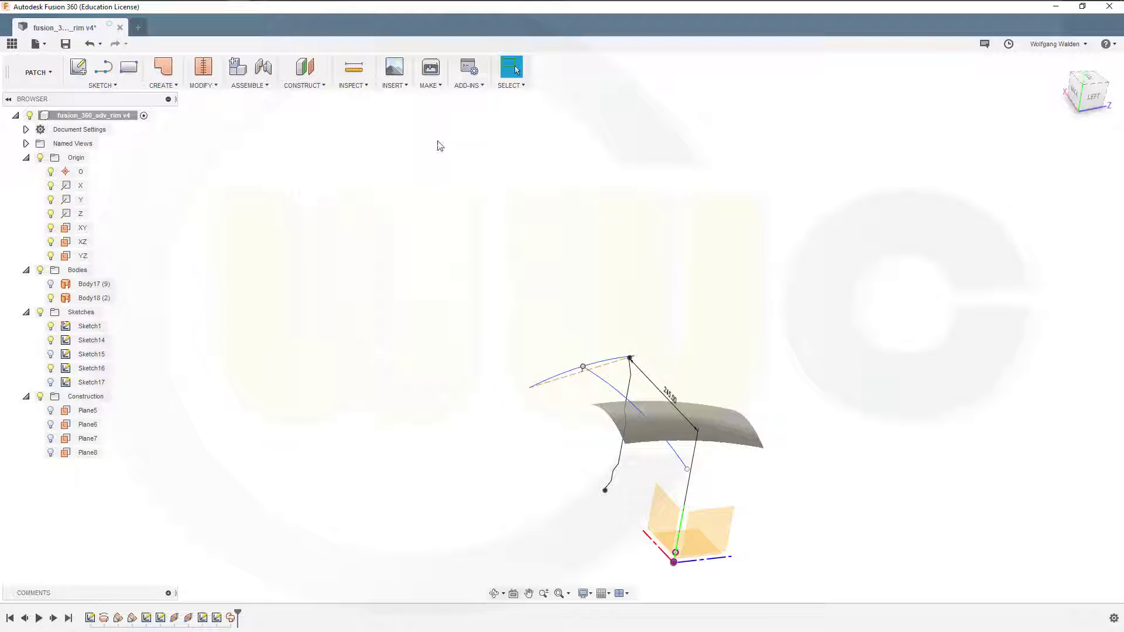
click(609, 369)
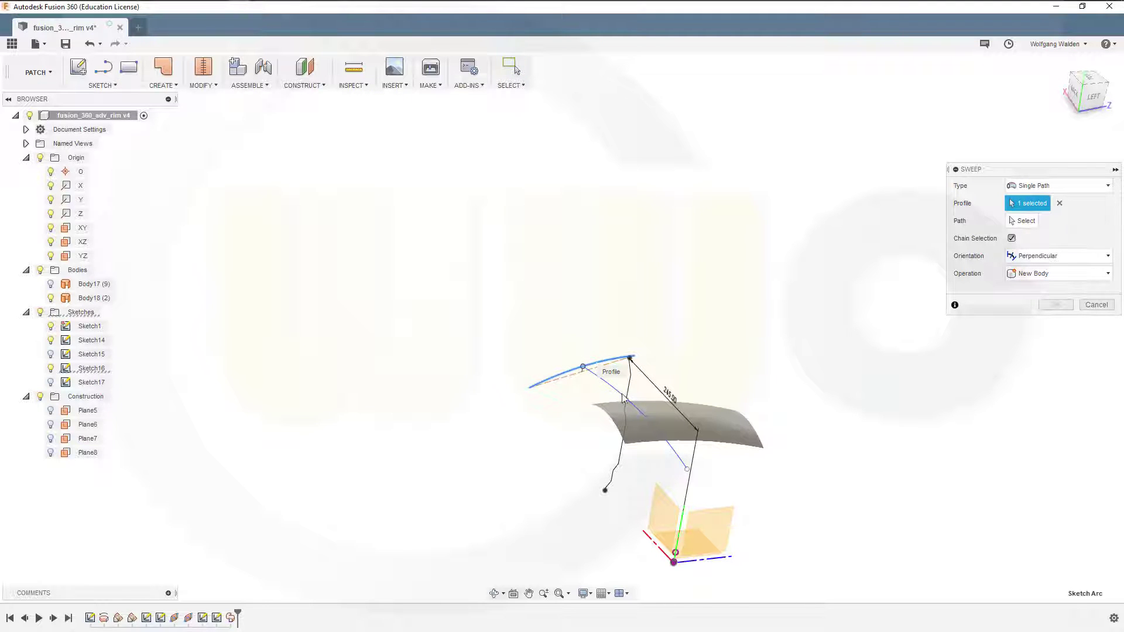
click(1024, 221)
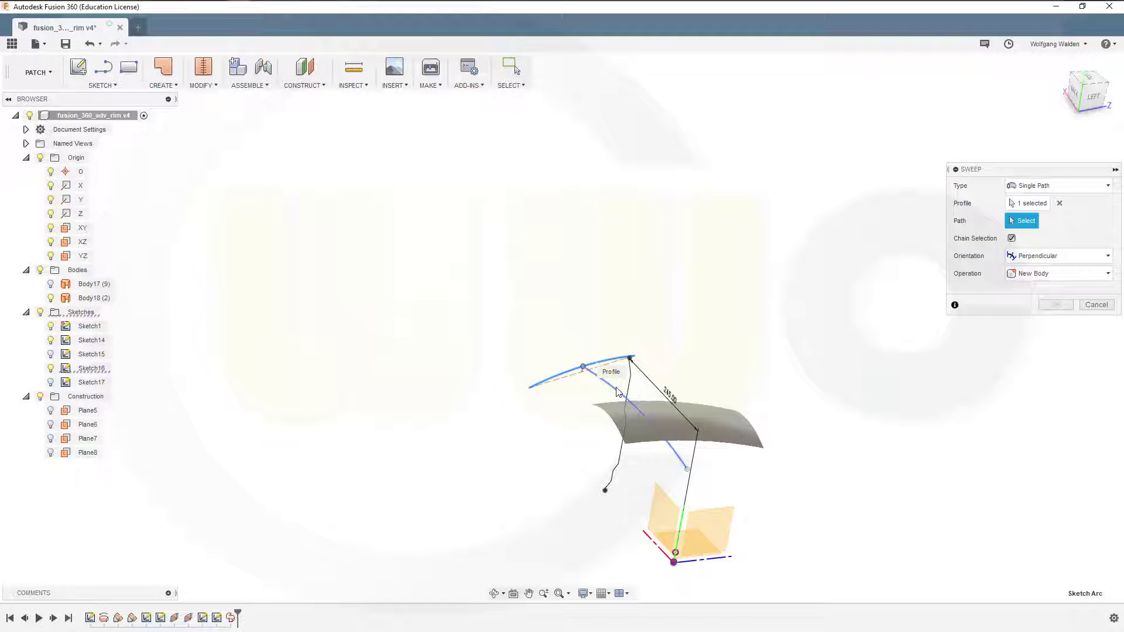
click(667, 444)
click(1055, 358)
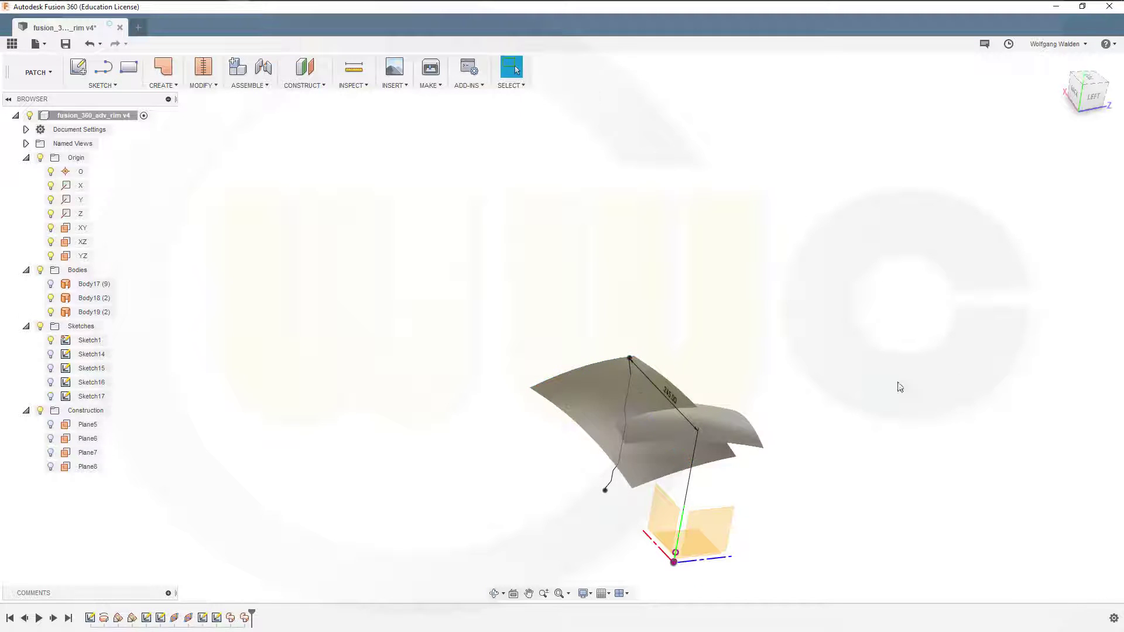
Create a sketch on the XZ origin plane and draw two slanted lines from the origin, the upper one spanning about 360 mm horizontally.
mouse_move(898, 387)
shift+middle_down()
mouse_move(849, 416)
mouse_move(851, 445)
mouse_move(866, 426)
mouse_move(803, 381)
mouse_move(793, 429)
mouse_move(814, 388)
mouse_move(798, 407)
shift+middle_up()
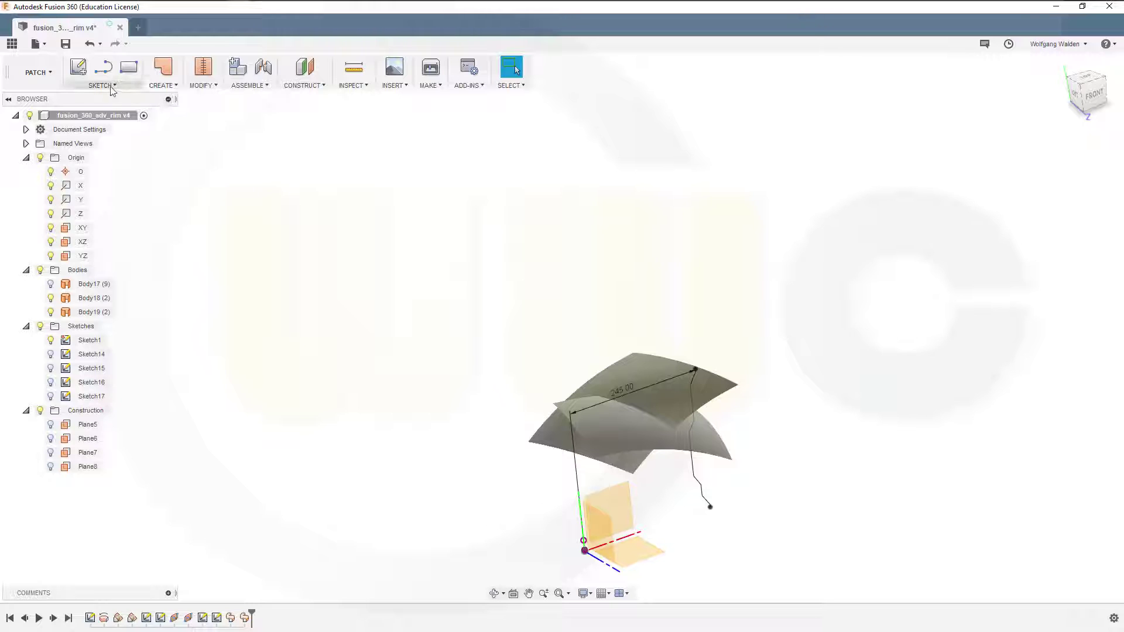
click(79, 67)
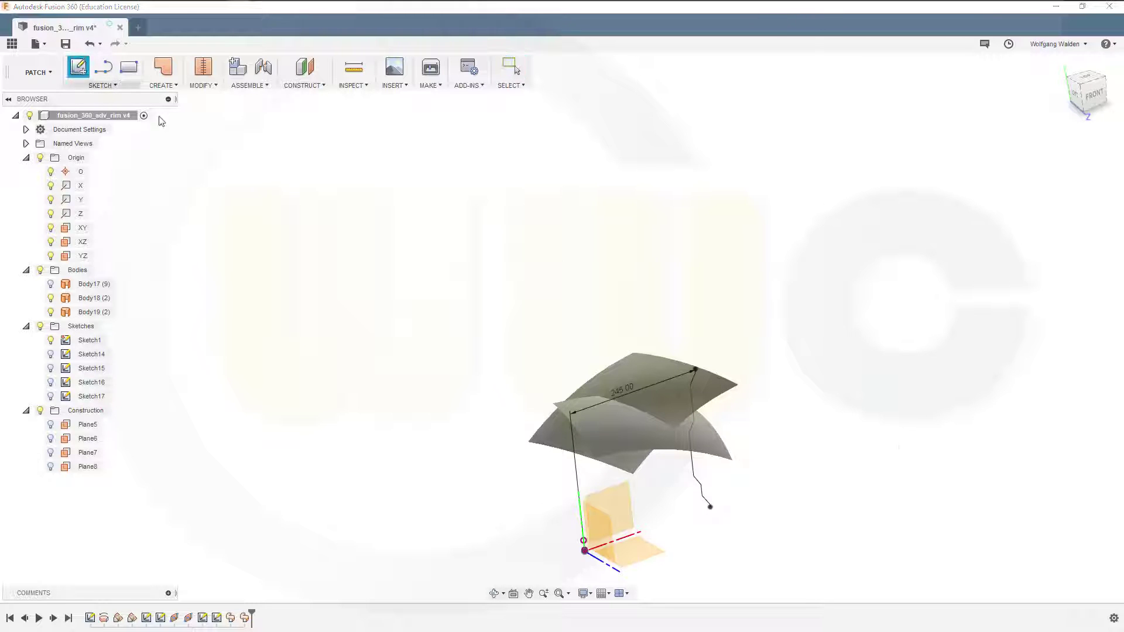
click(626, 555)
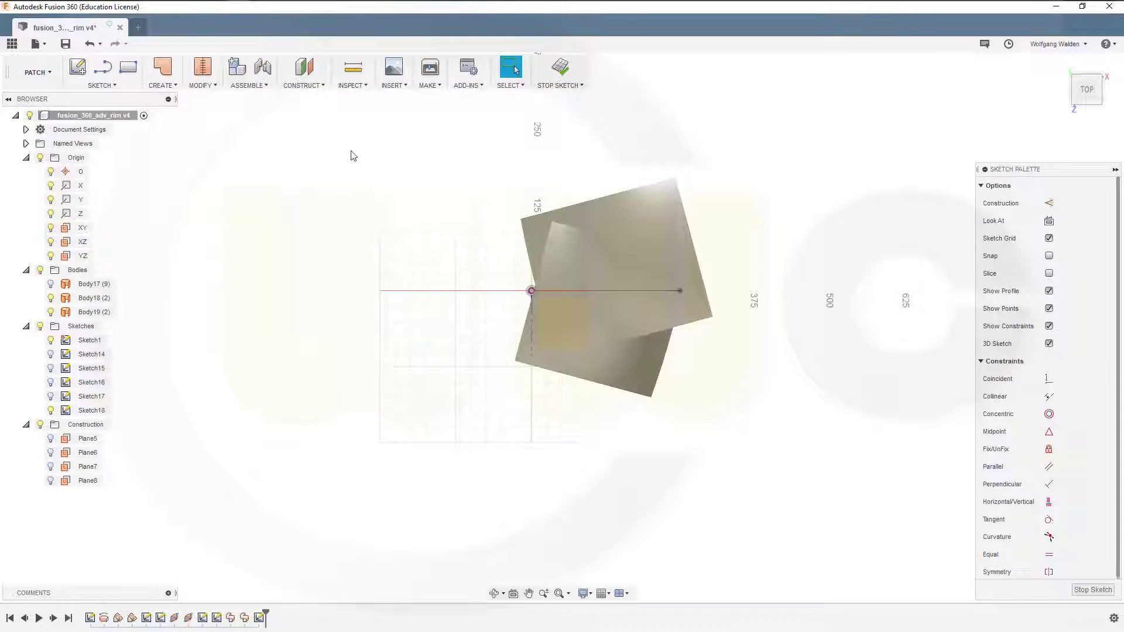
key(l)
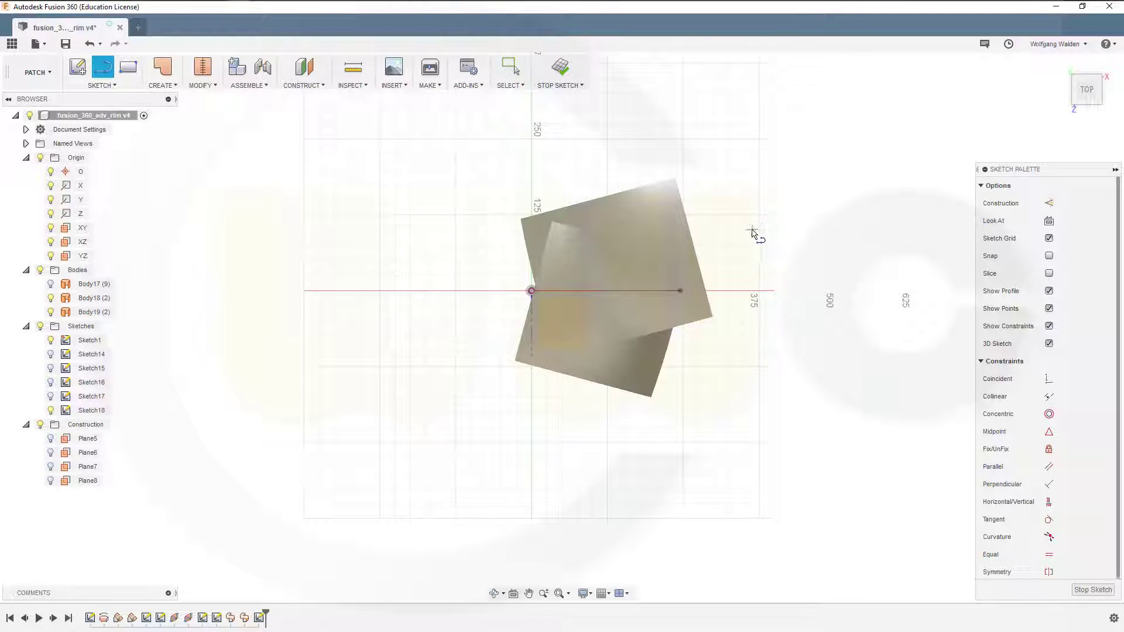
click(750, 231)
click(531, 290)
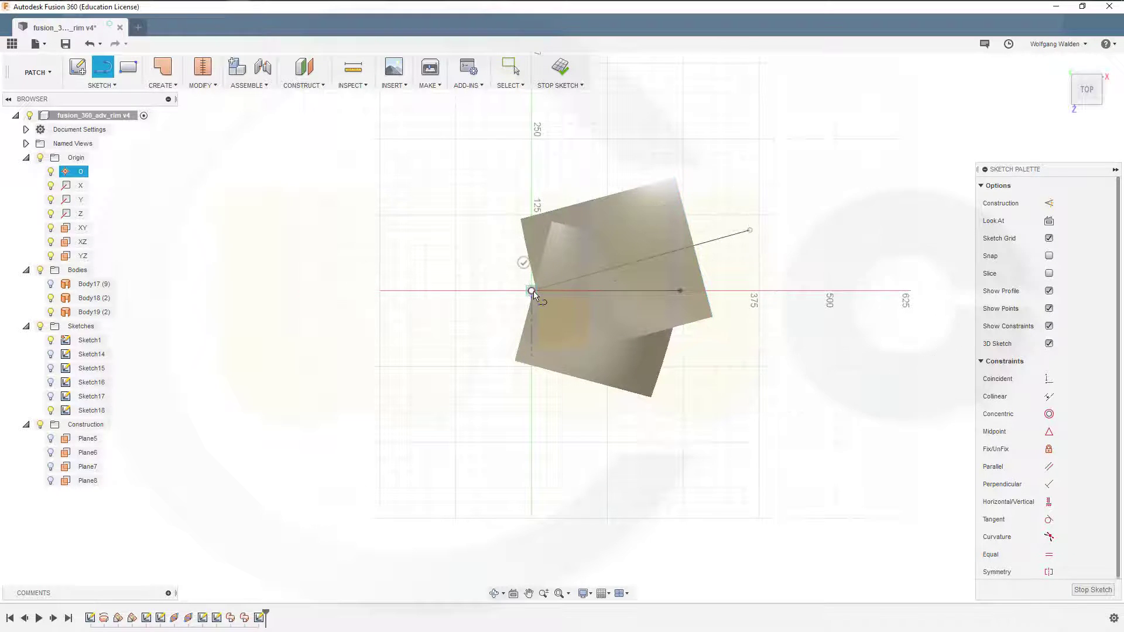
click(732, 365)
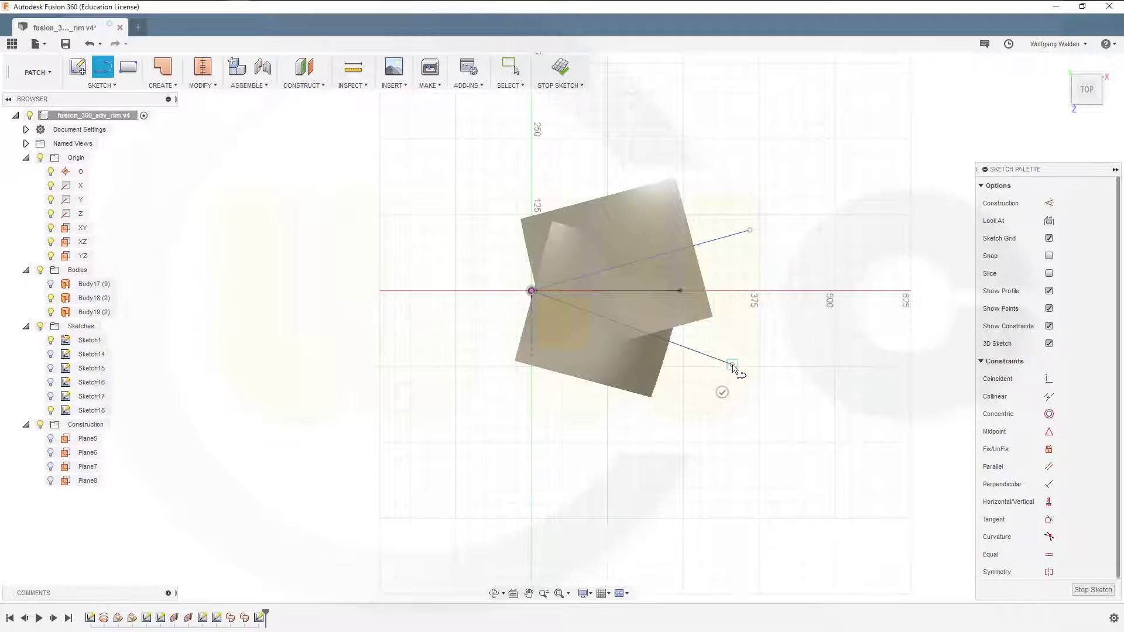
key(Escape)
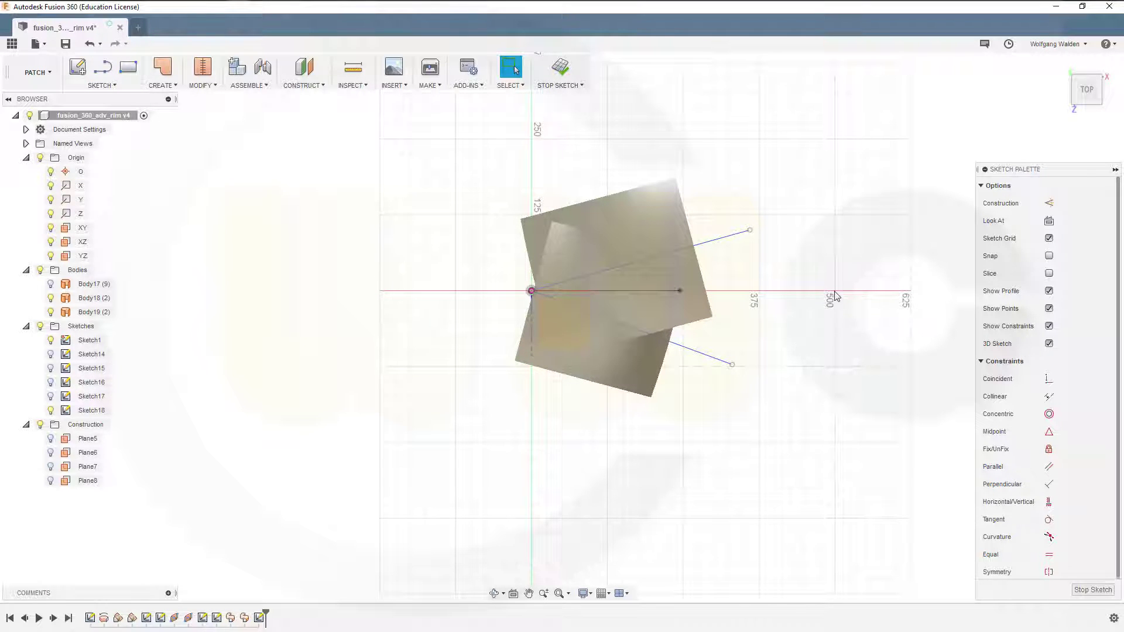
Dimension the angle between the two slanted lines and set it to 60 degrees.
key(d)
click(717, 241)
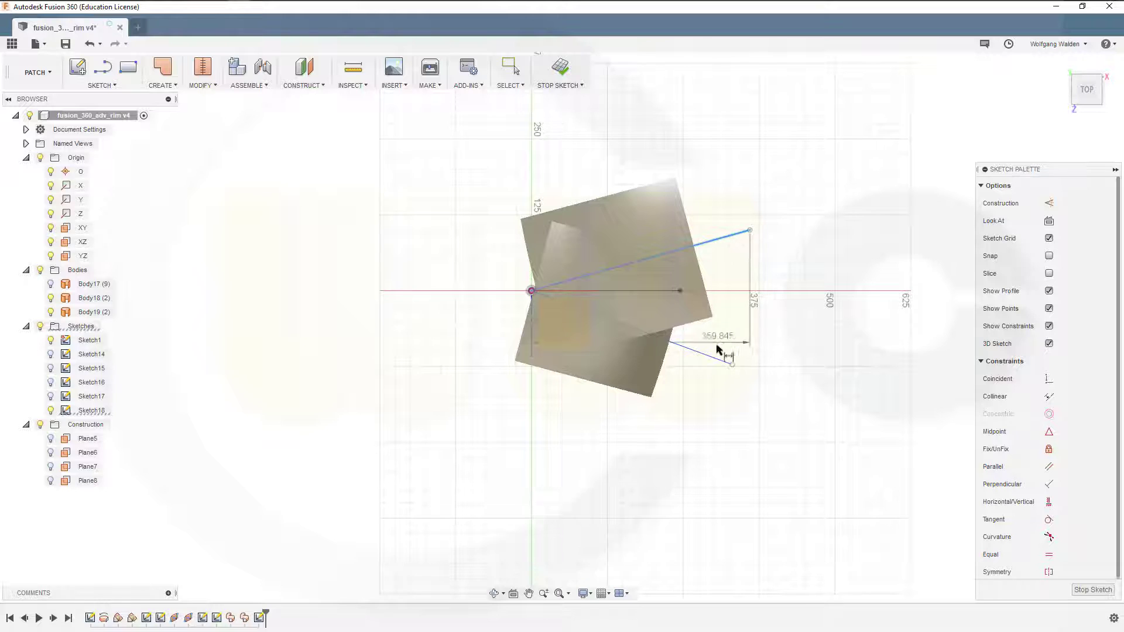
click(723, 359)
click(747, 311)
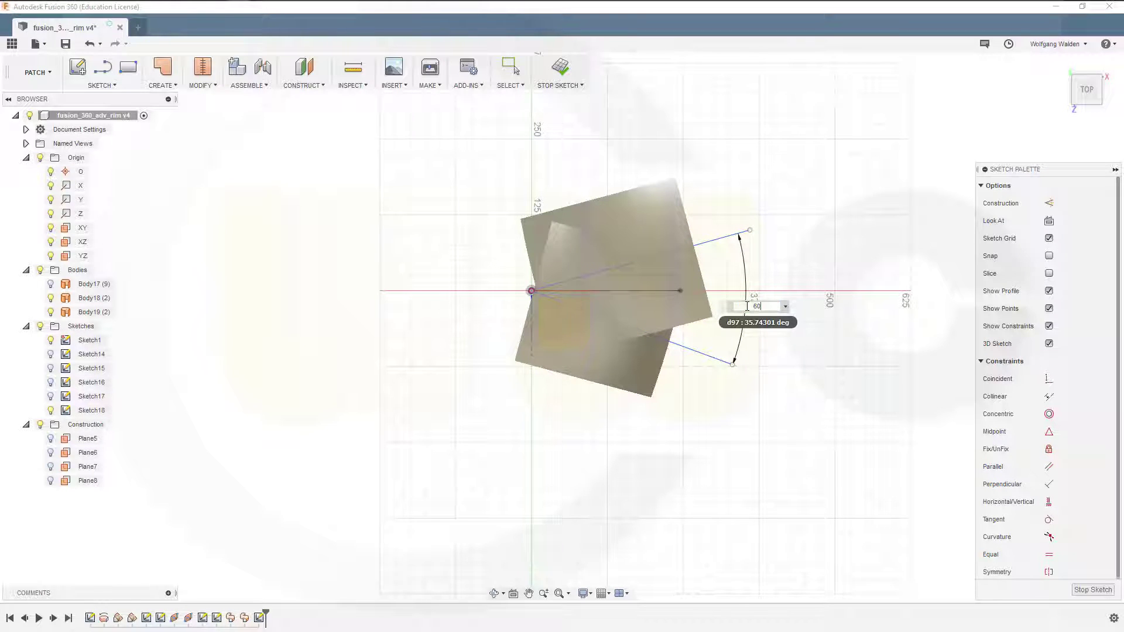
key(Return)
key(Escape)
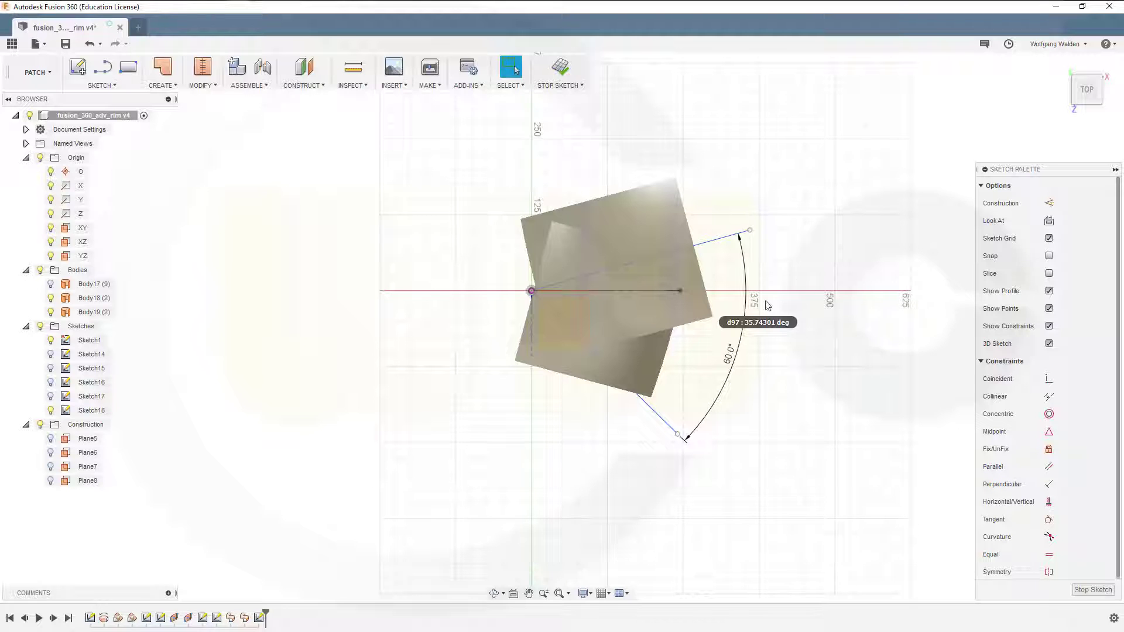
Project the XY origin plane into the sketch with the projection link enabled.
scroll(726, 299, up, 4)
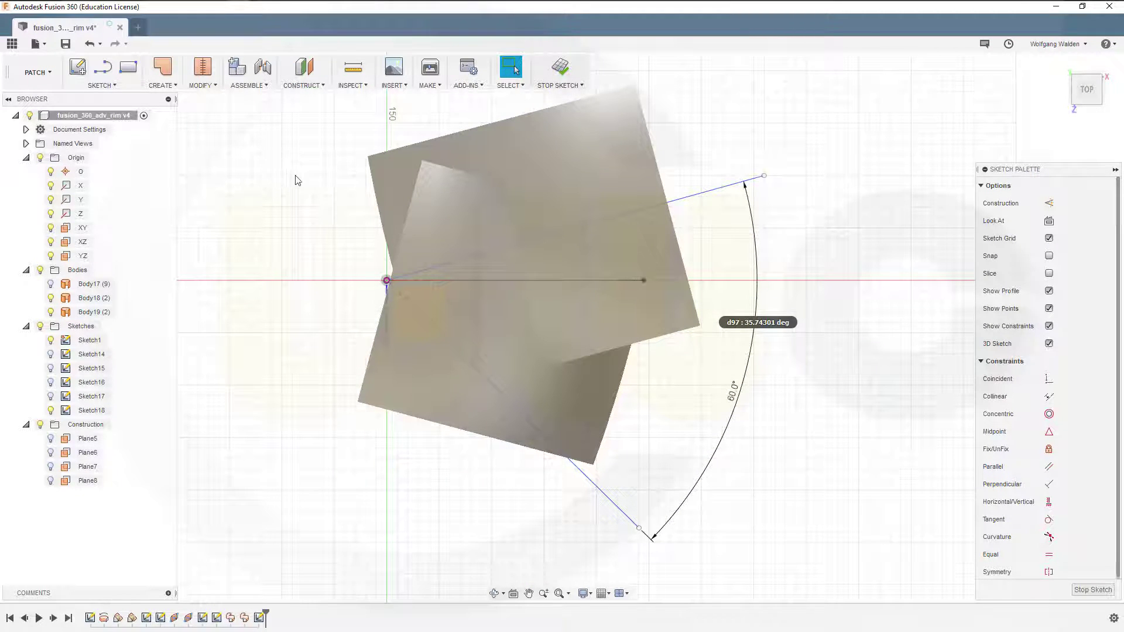
key(p)
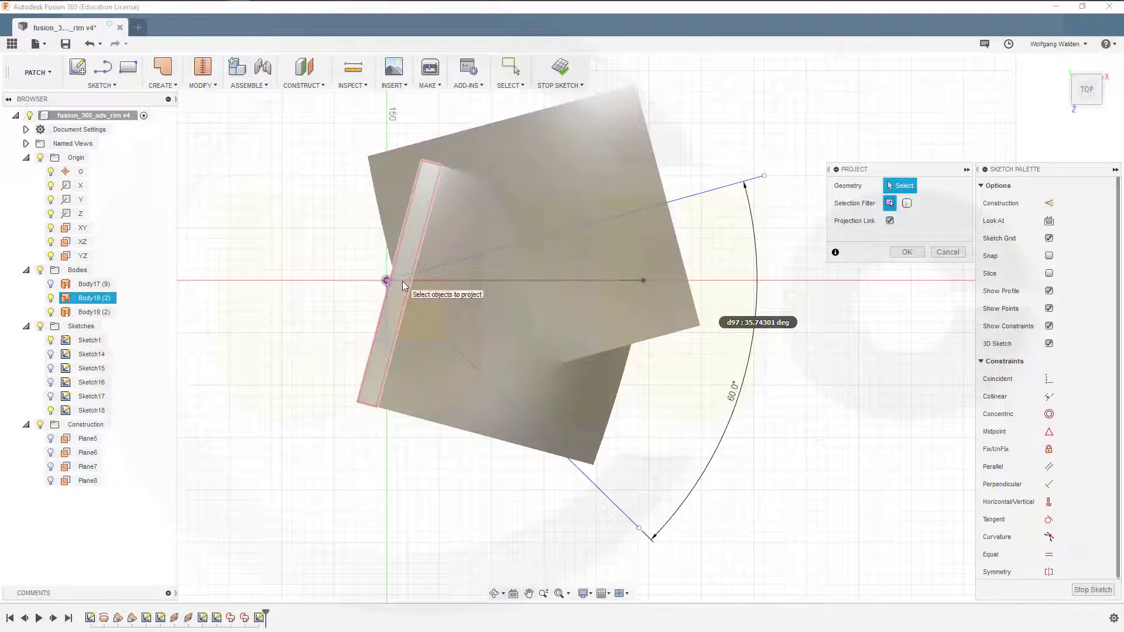
scroll(365, 296, up, 6)
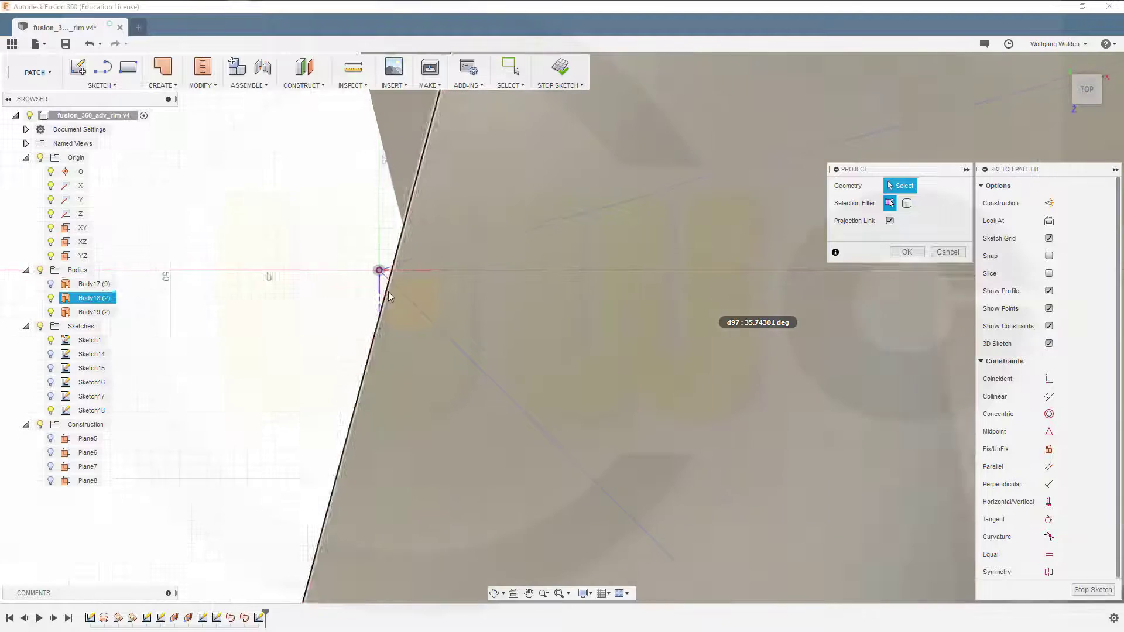
click(392, 262)
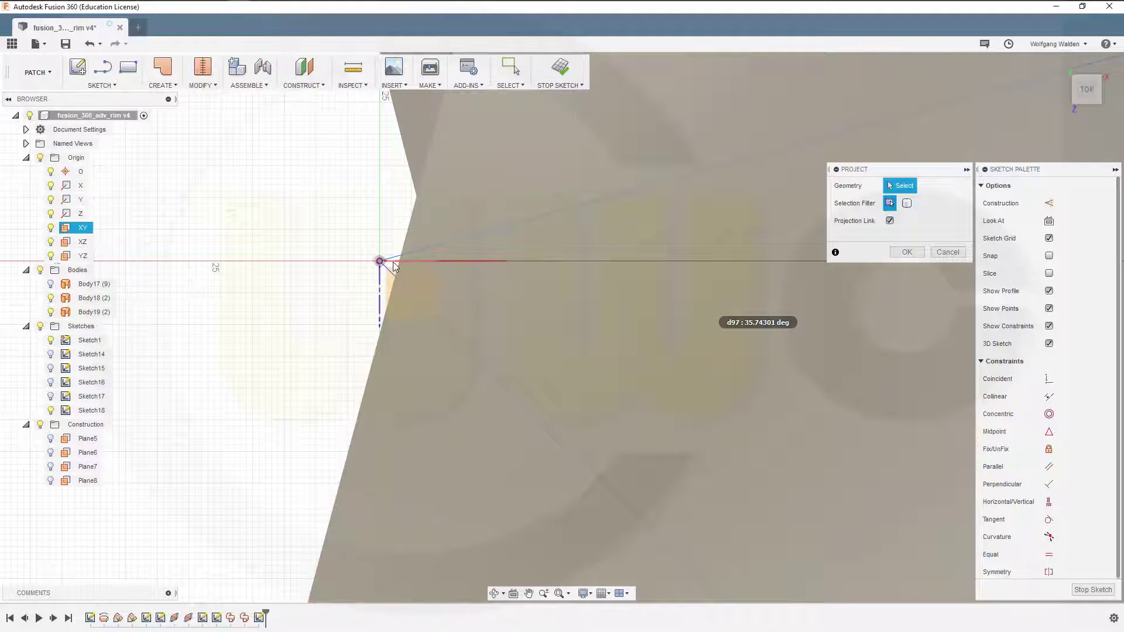
scroll(533, 311, down, 3)
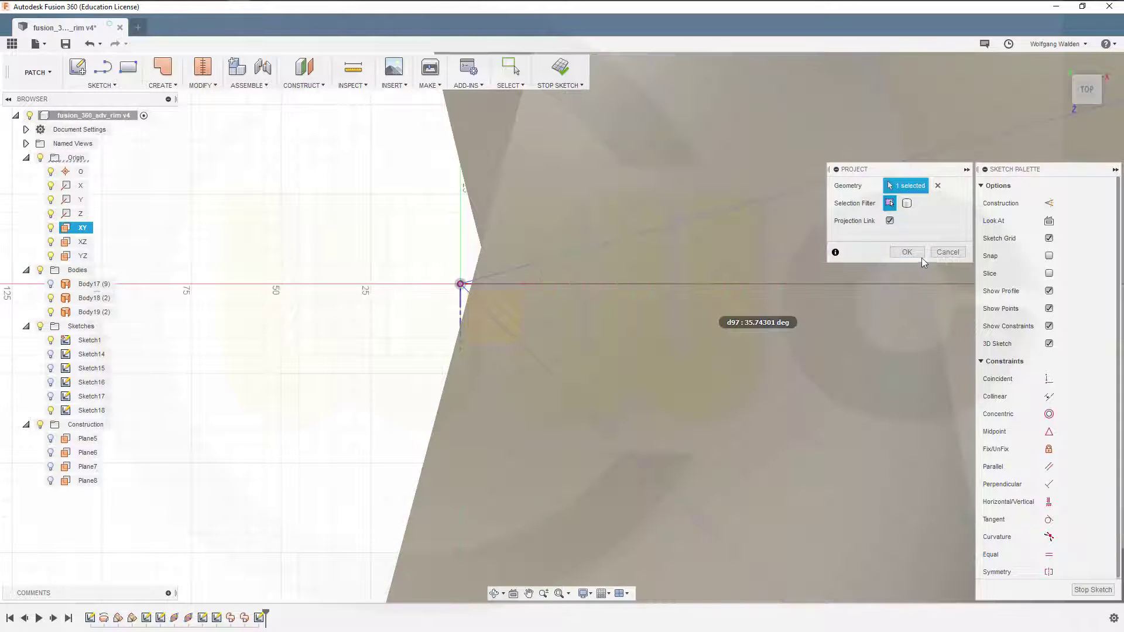
click(918, 257)
Add a horizontal dimension to the upper slanted line, placed close to the sketch origin, and accept its proposed value.
scroll(929, 290, down, 1)
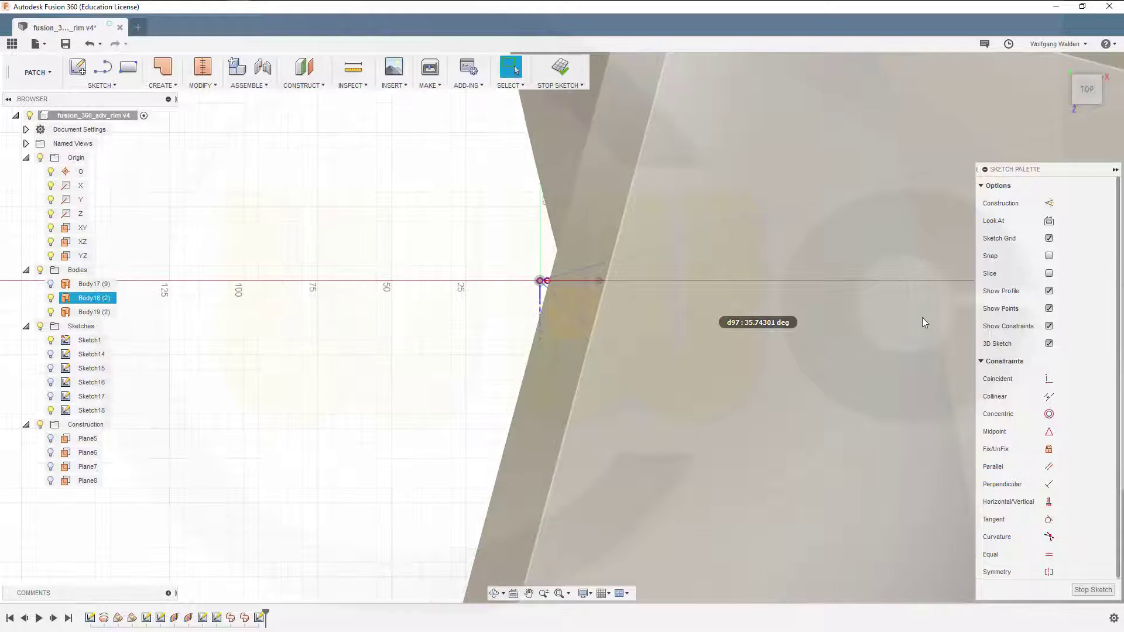
scroll(916, 325, down, 3)
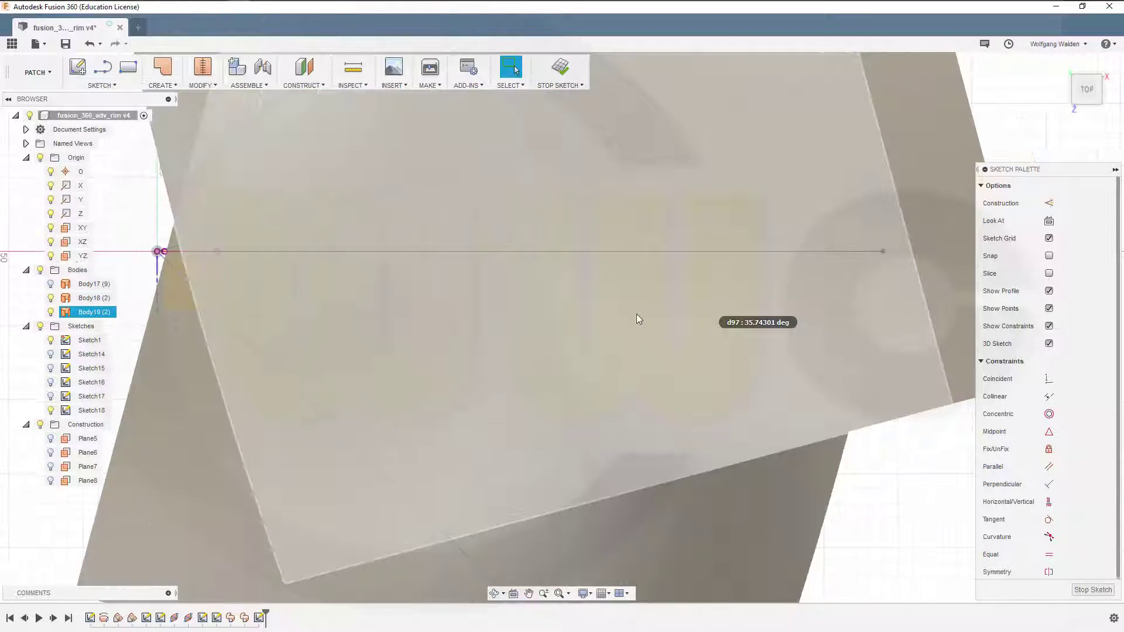
scroll(638, 314, down, 2)
scroll(674, 316, down, 1)
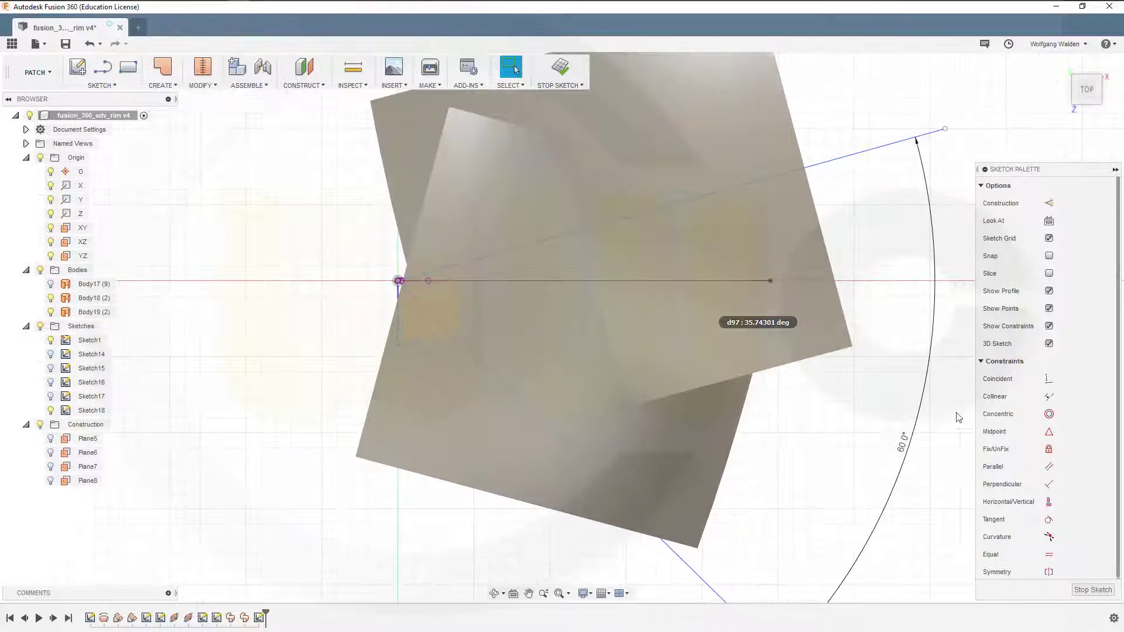
key(d)
click(848, 157)
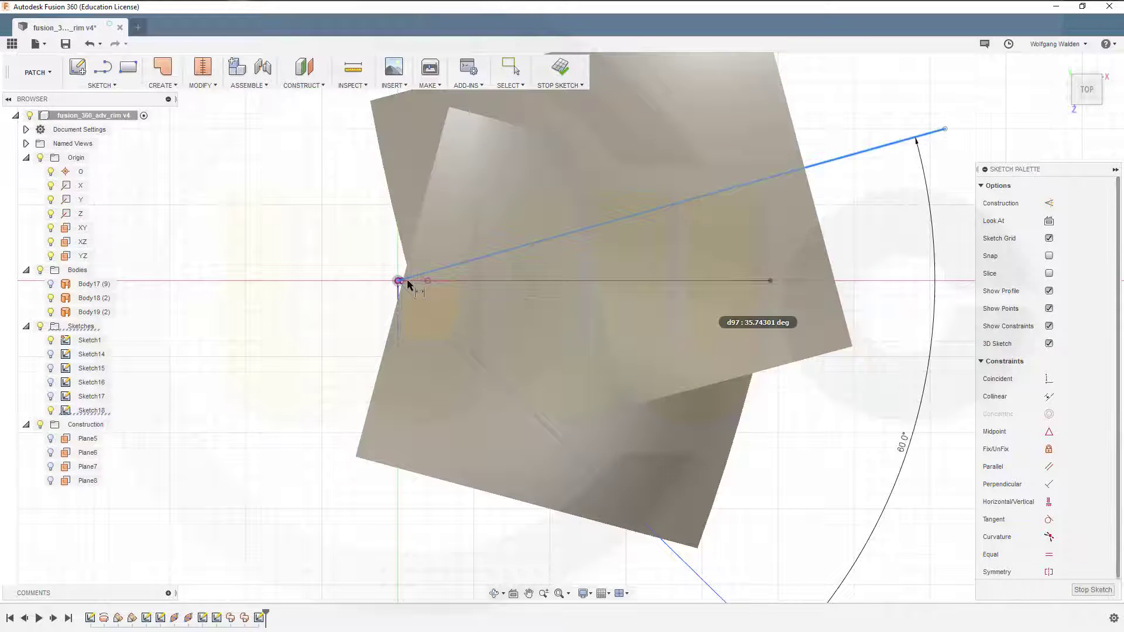
scroll(408, 281, down, 1)
scroll(408, 281, up, 3)
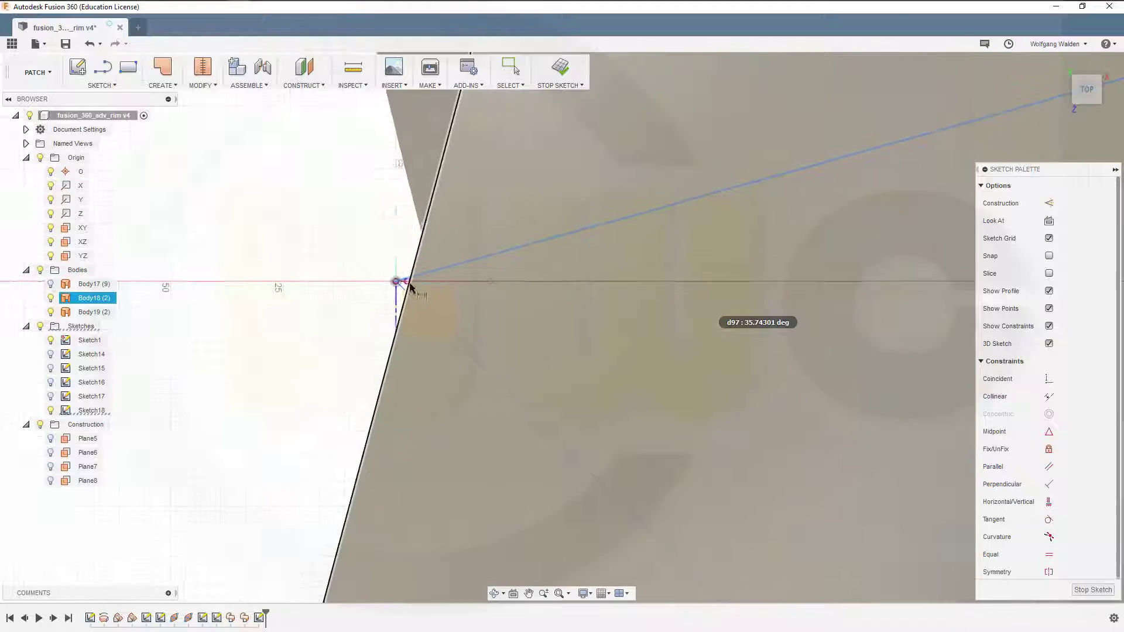
click(401, 272)
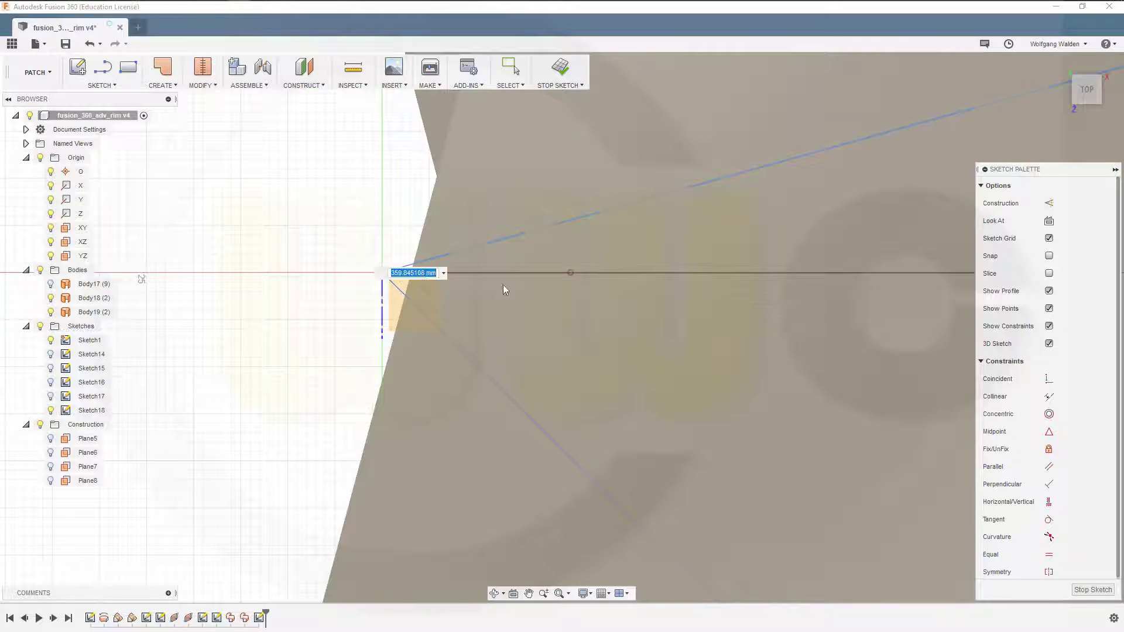
key(Return)
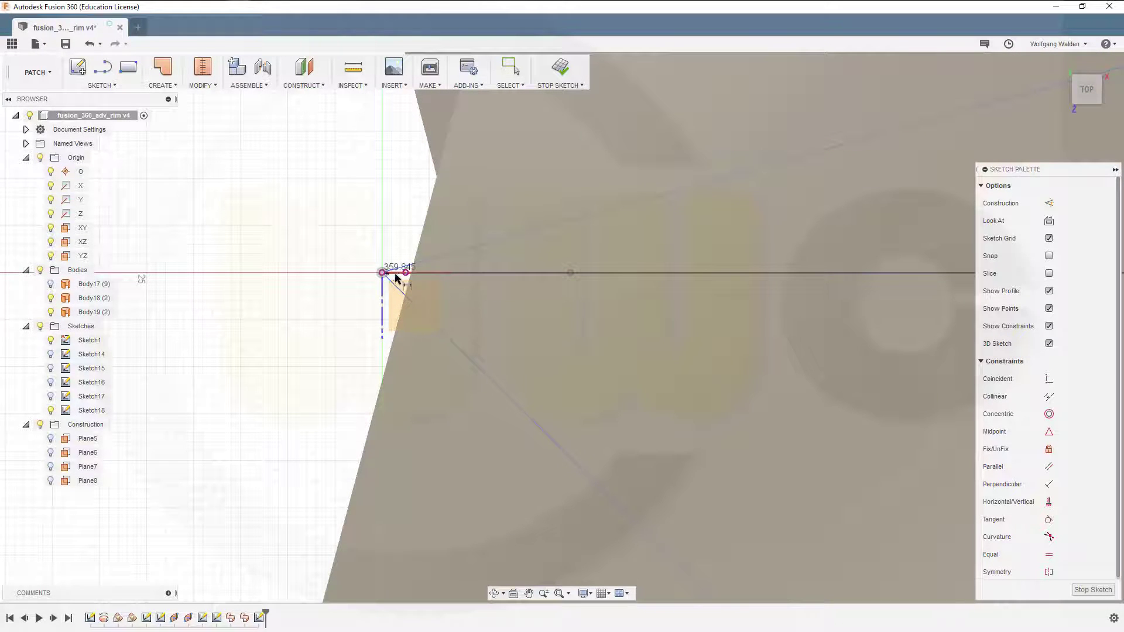
Hide the two crossing spoke surfaces, Body18 and Body19, so the sector sketch lines are unobstructed.
scroll(550, 280, down, 5)
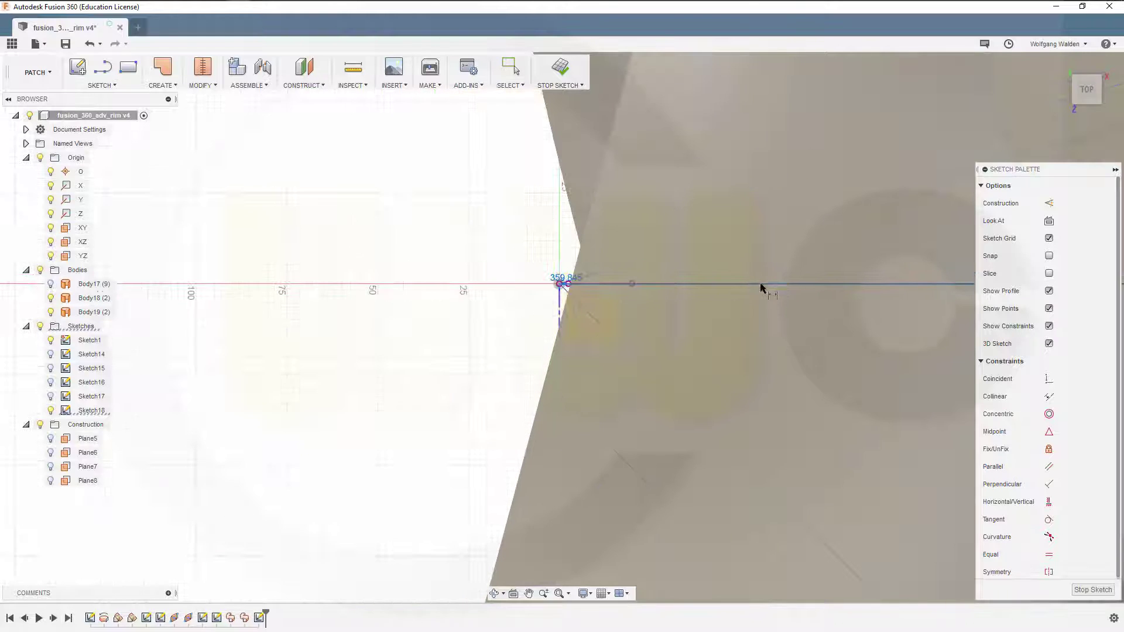
middle_drag(844, 324, 647, 328)
scroll(688, 319, down, 5)
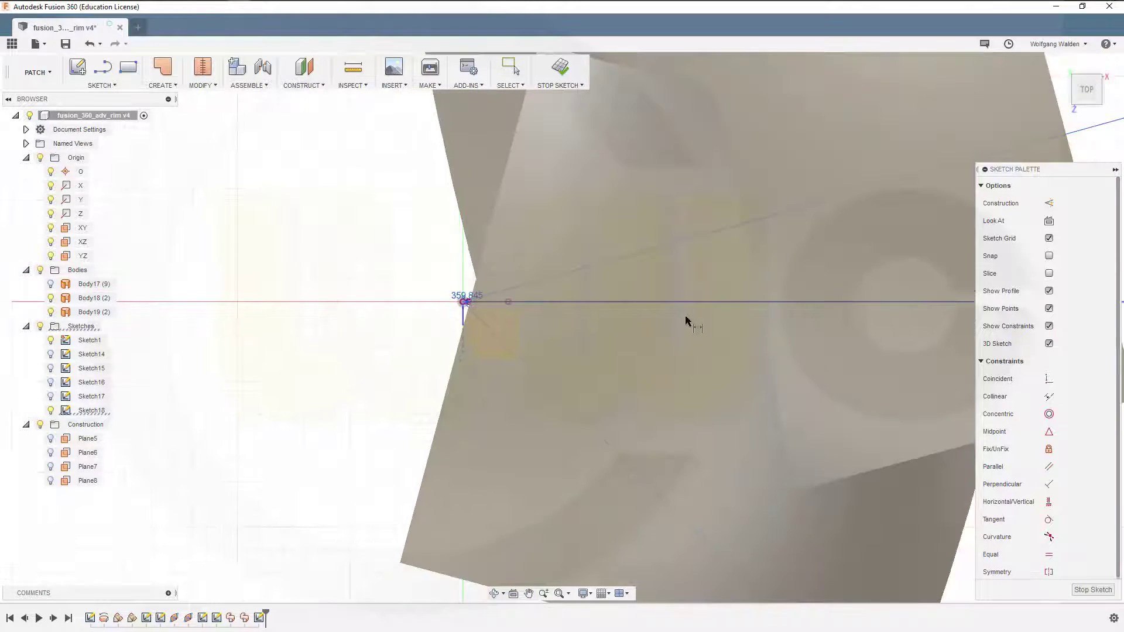
click(51, 299)
click(50, 312)
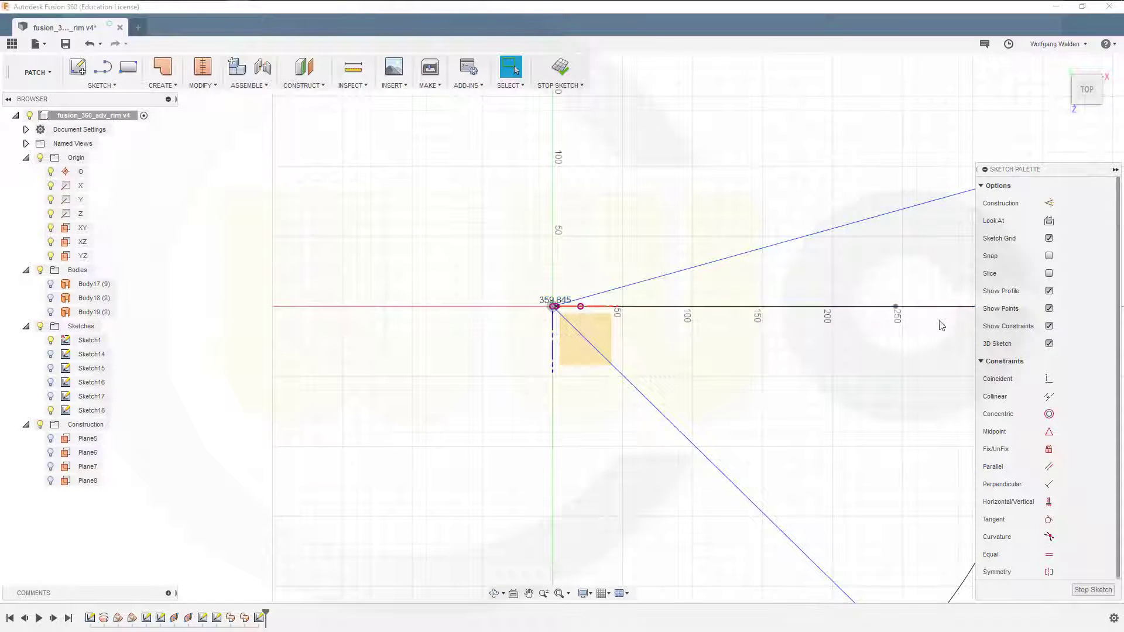
Try to dimension the angle between the upper slanted line and the projected horizontal line.
key(d)
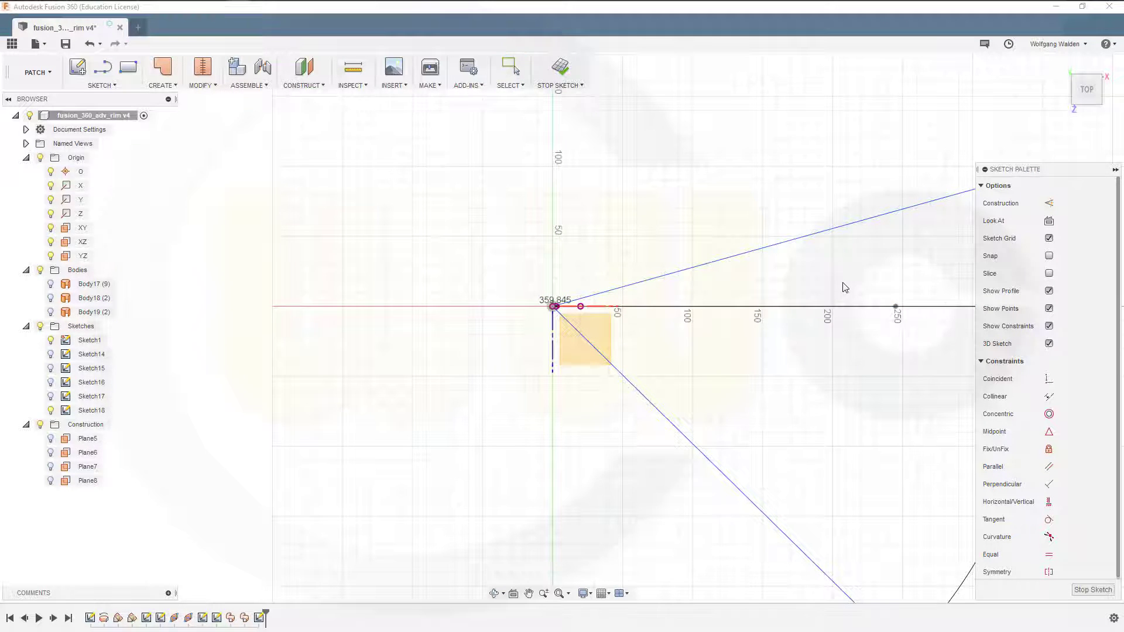
click(875, 216)
click(593, 307)
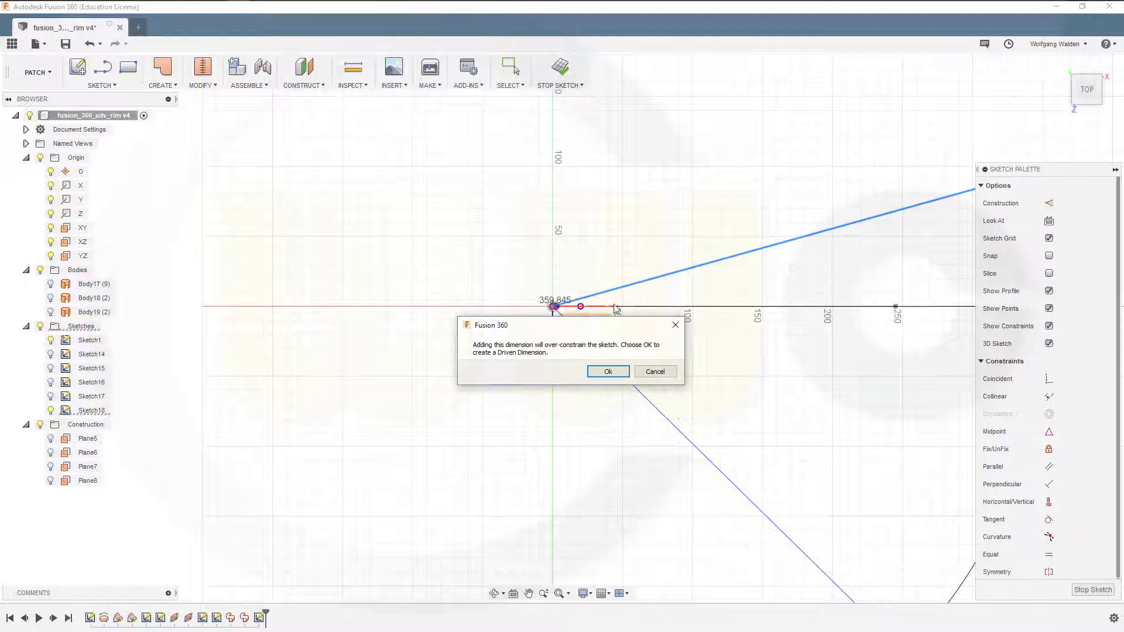
click(655, 373)
key(Escape)
Delete the horizontal dimension spanning the upper slanted line.
scroll(609, 333, down, 1)
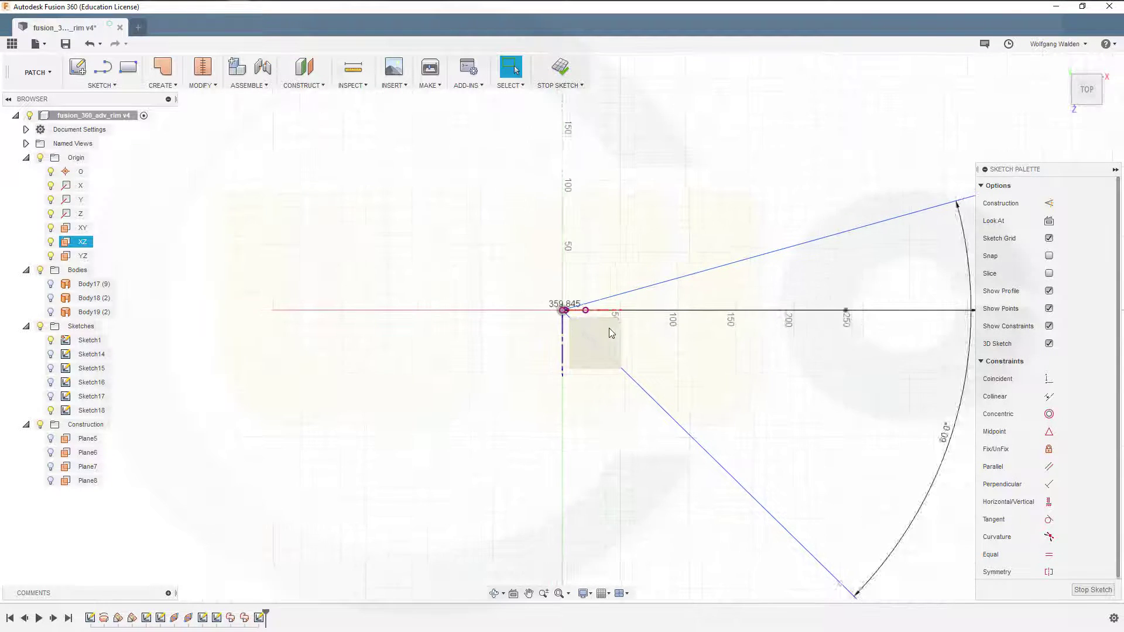
scroll(580, 316, up, 2)
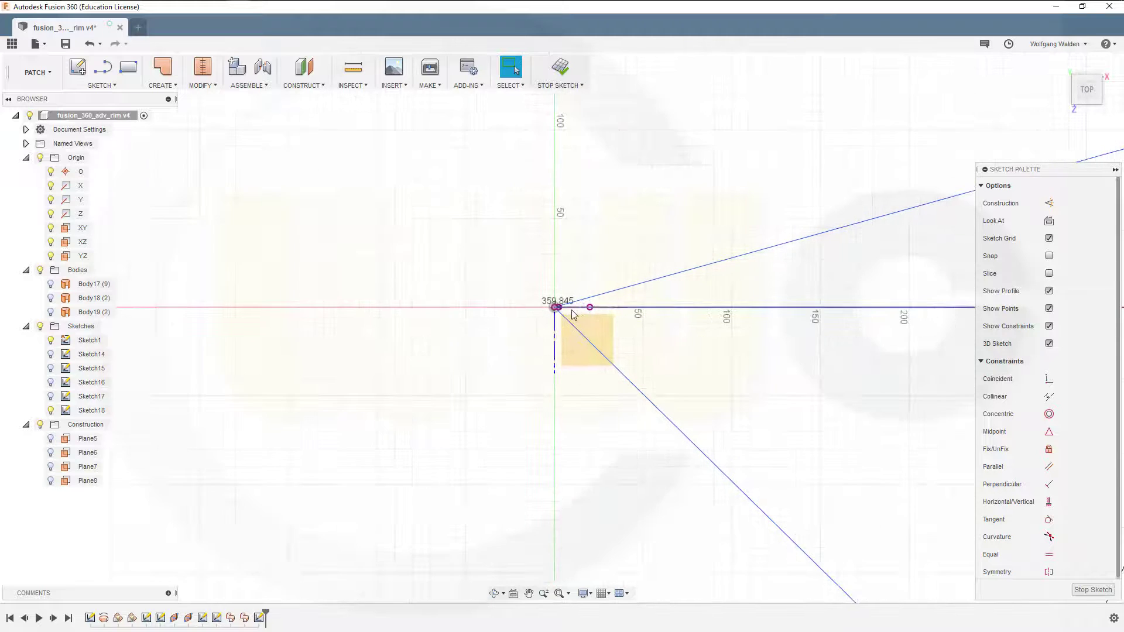
scroll(573, 314, up, 2)
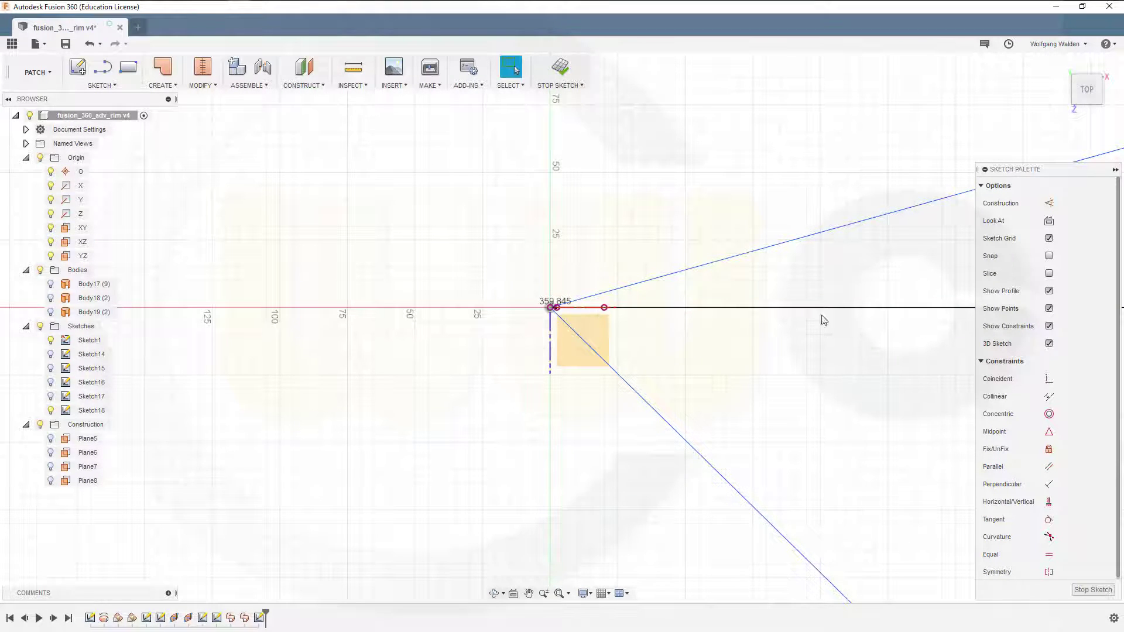
scroll(843, 321, down, 2)
middle_drag(947, 373, 615, 334)
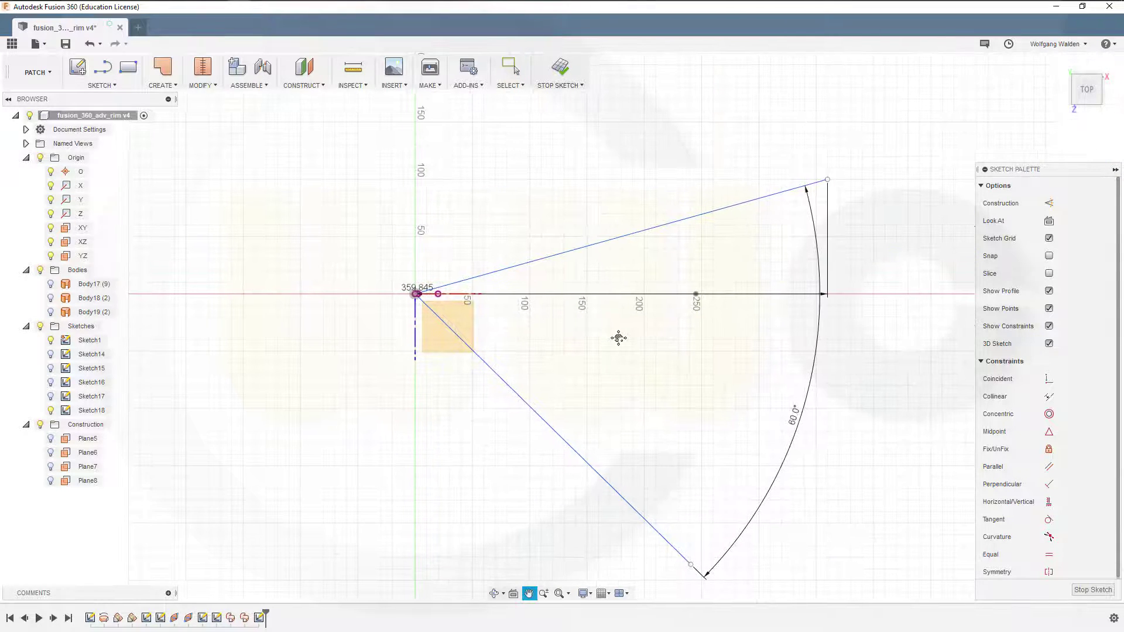
click(830, 237)
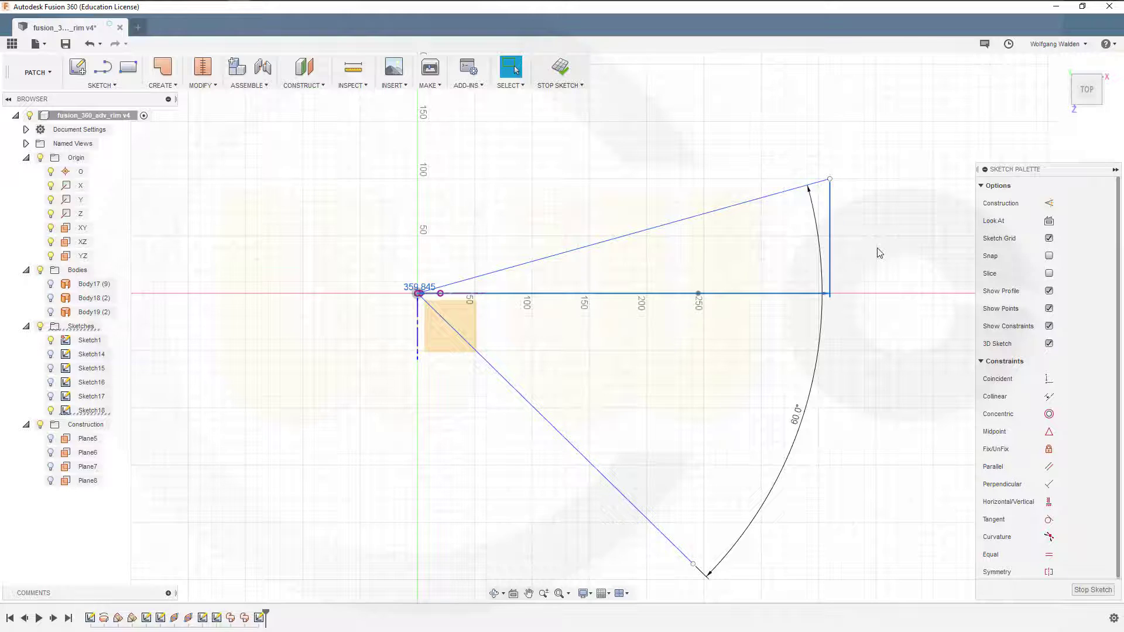
key(Delete)
Dimension the angle between the upper slanted line and the projected horizontal line as 30 degrees, and finish the sketch.
key(d)
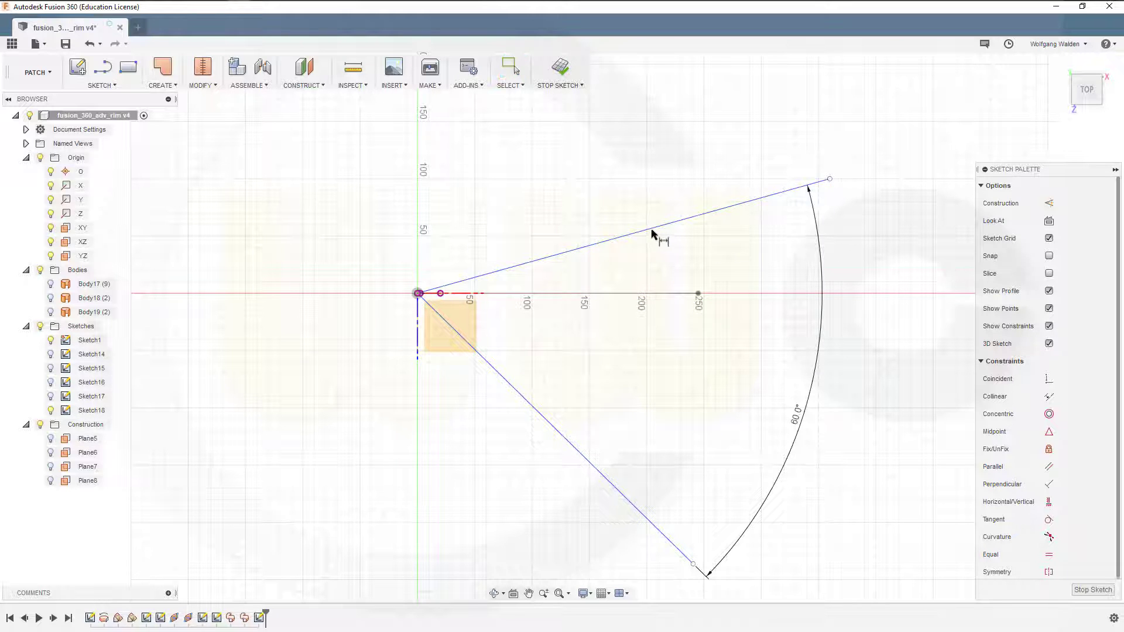
click(654, 227)
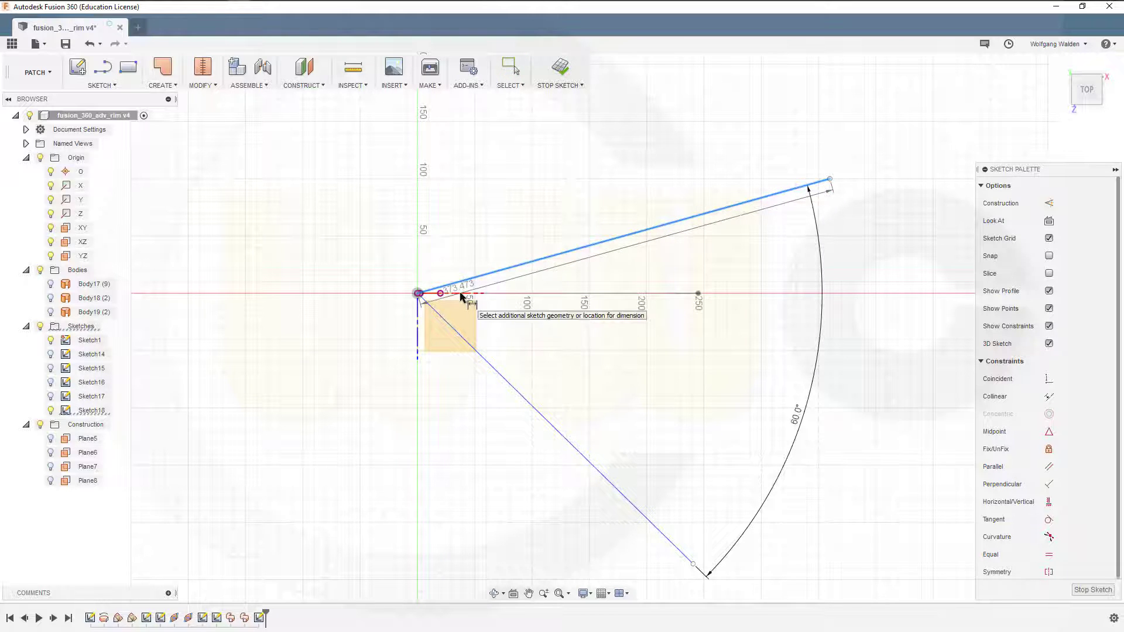
click(462, 295)
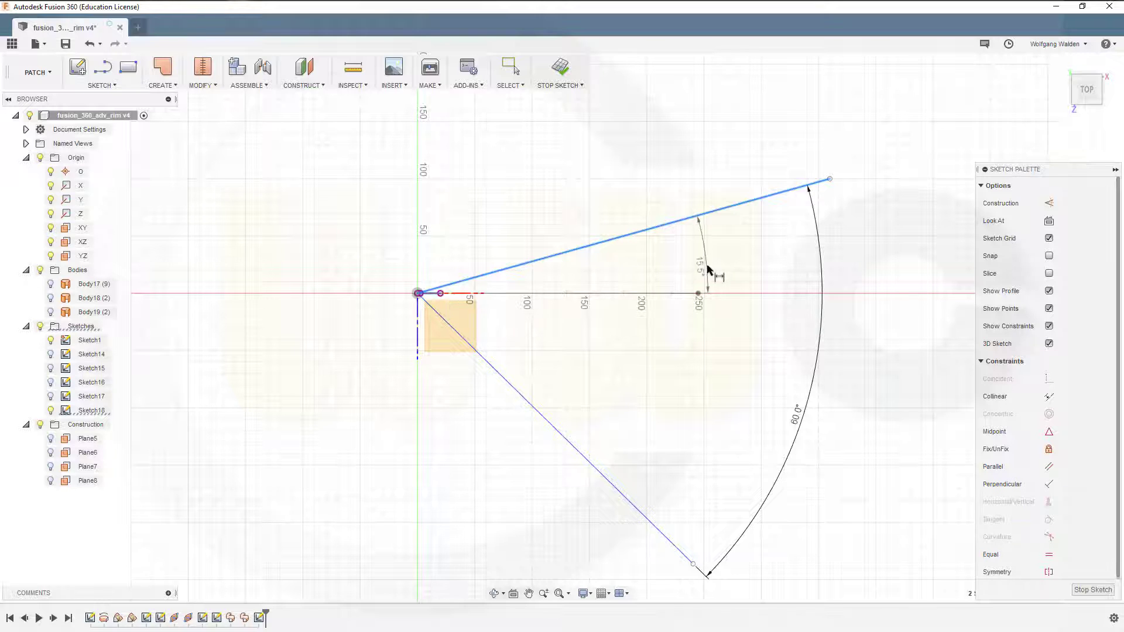
click(702, 274)
text(30)
key(Return)
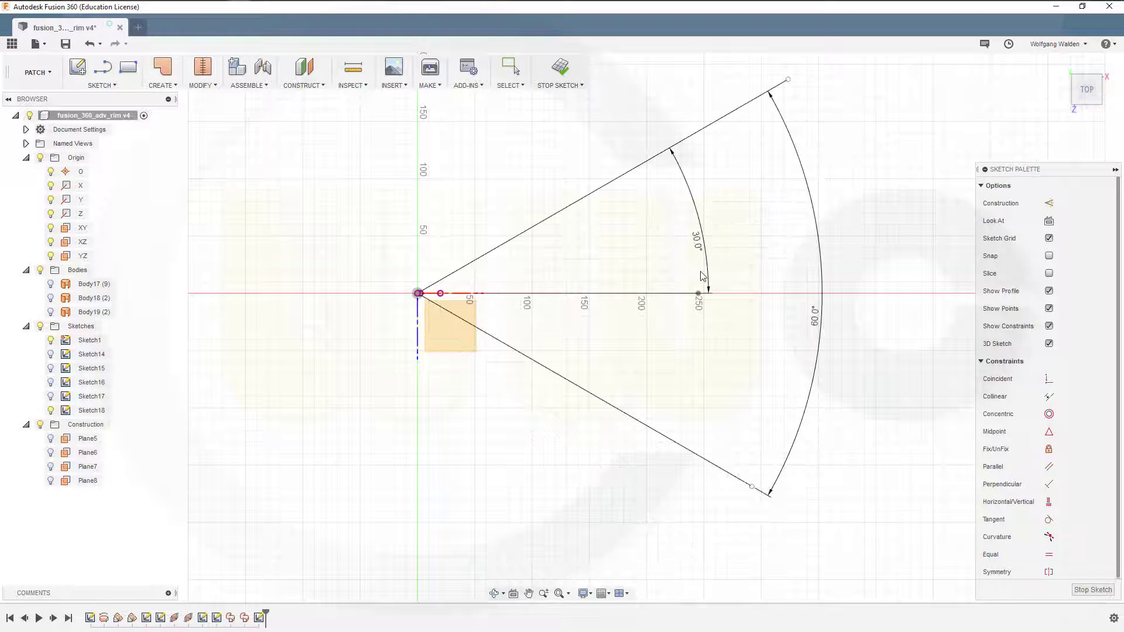
click(1087, 590)
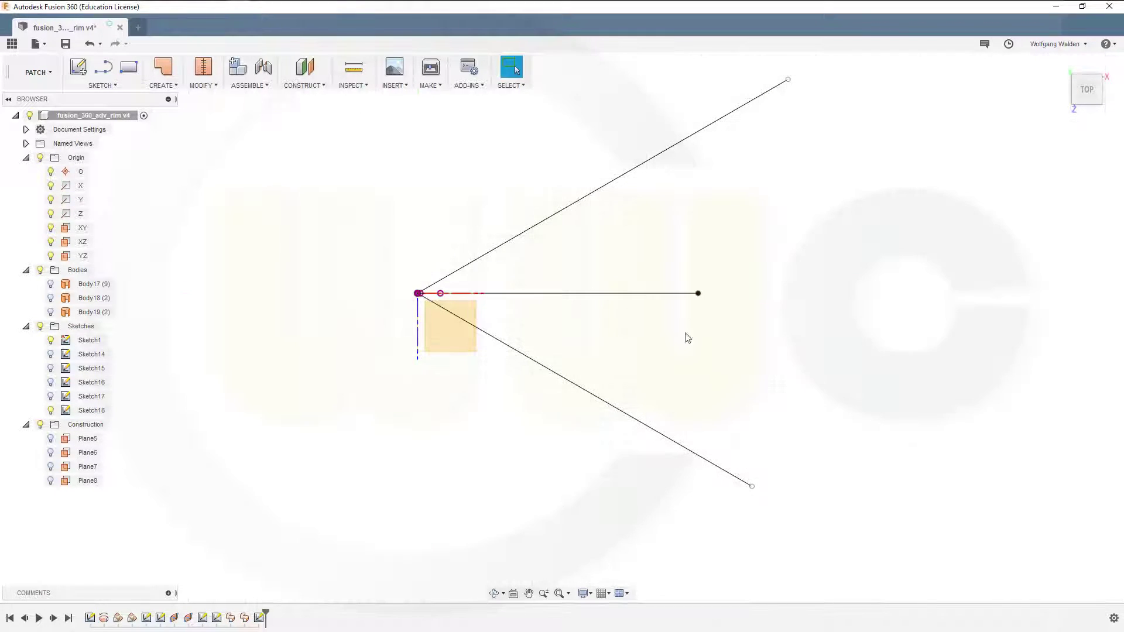
Show the spoke surfaces Body18 and Body19 again.
scroll(610, 281, down, 2)
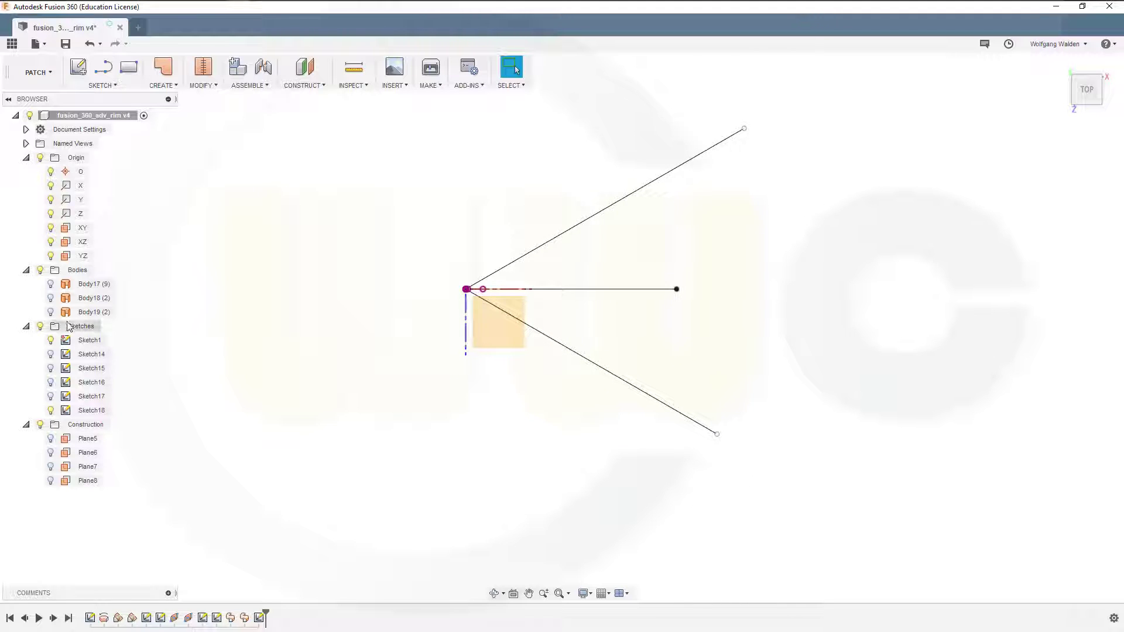
click(52, 300)
click(50, 298)
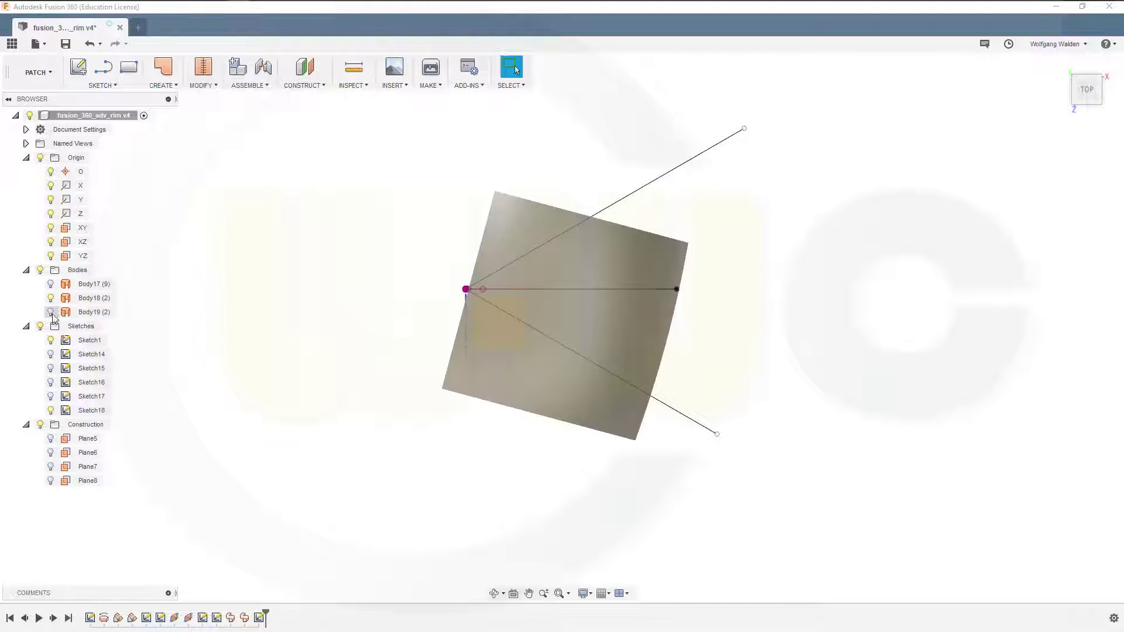
click(51, 313)
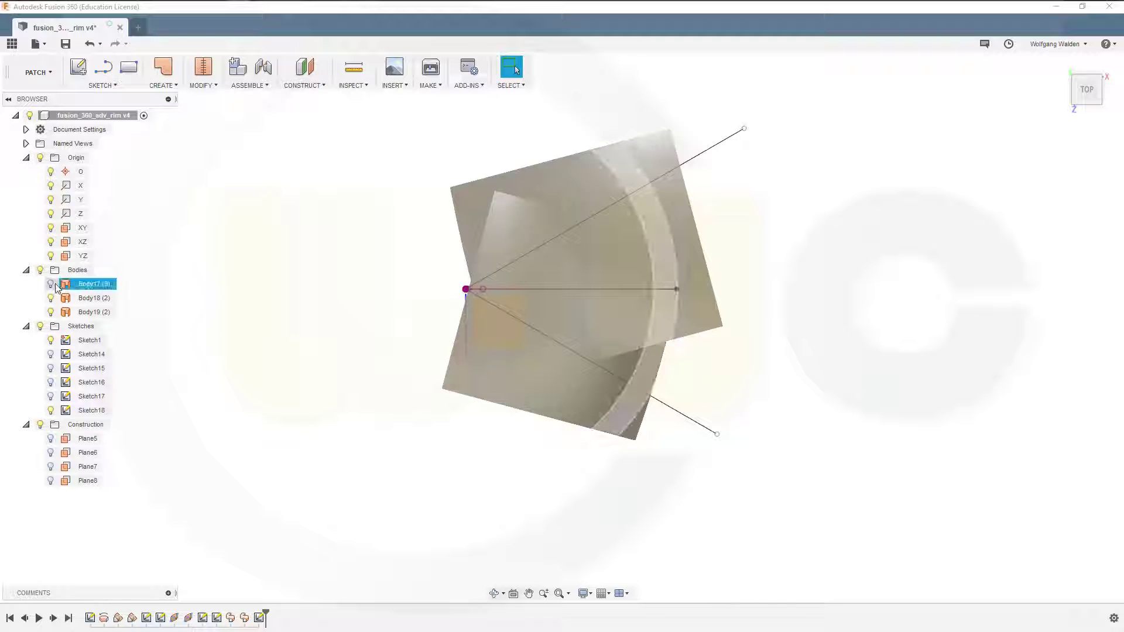
Trim both spoke surfaces with the chain of two slanted sketch lines, removing the portions outside the 60-degree sector.
mouse_move(424, 347)
shift+middle_down()
mouse_move(434, 382)
mouse_move(429, 259)
mouse_move(510, 293)
mouse_move(439, 328)
mouse_move(509, 276)
shift+middle_up()
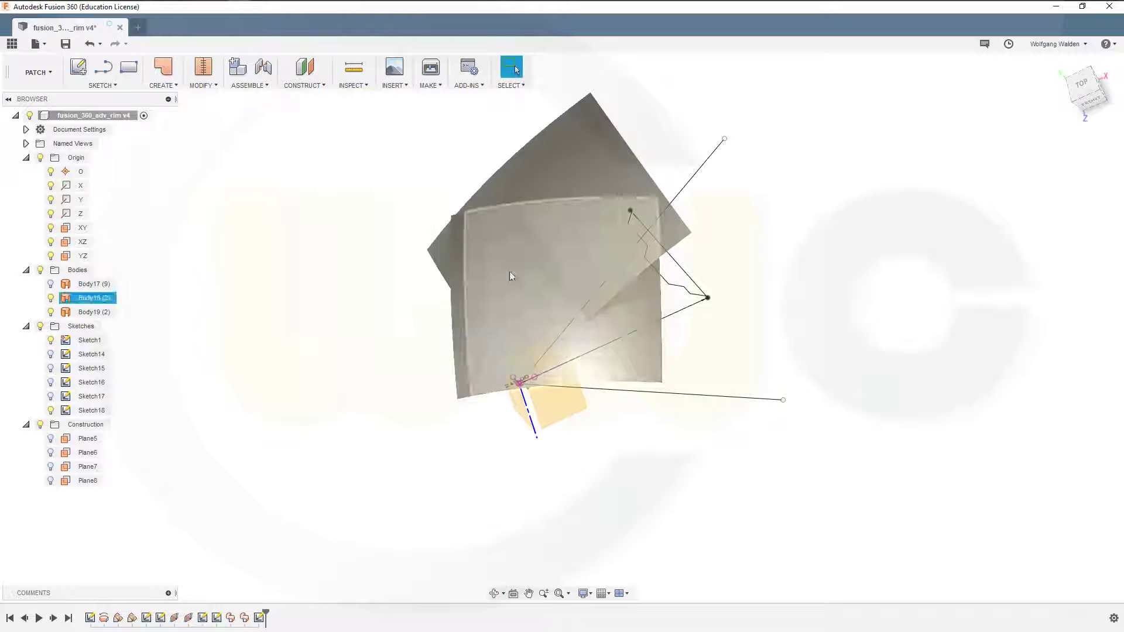
click(205, 85)
click(217, 140)
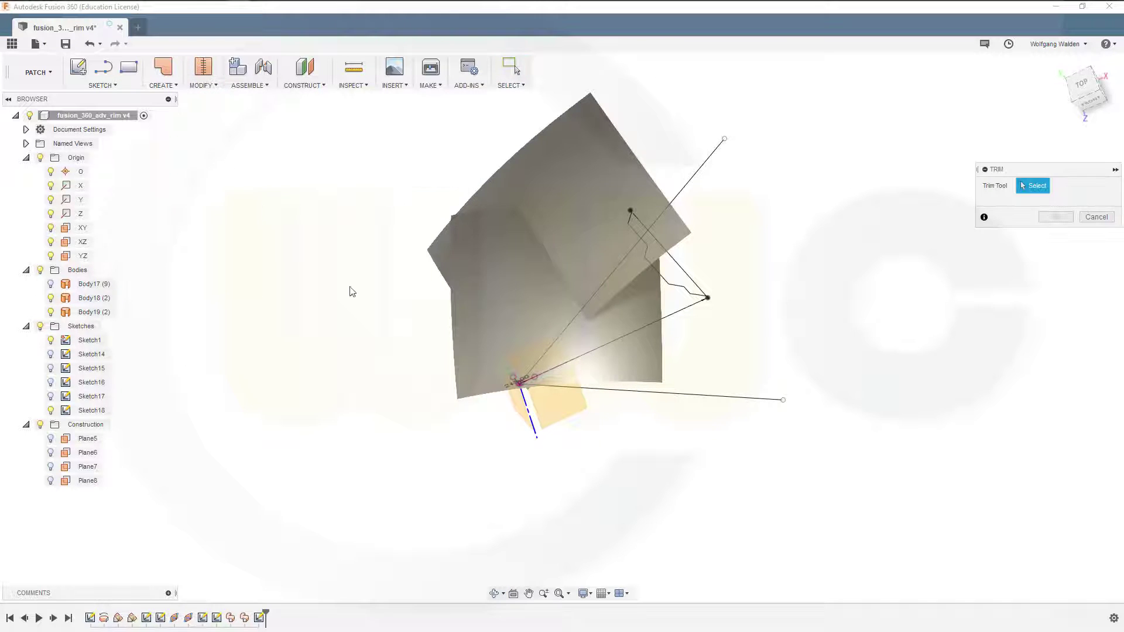
click(677, 395)
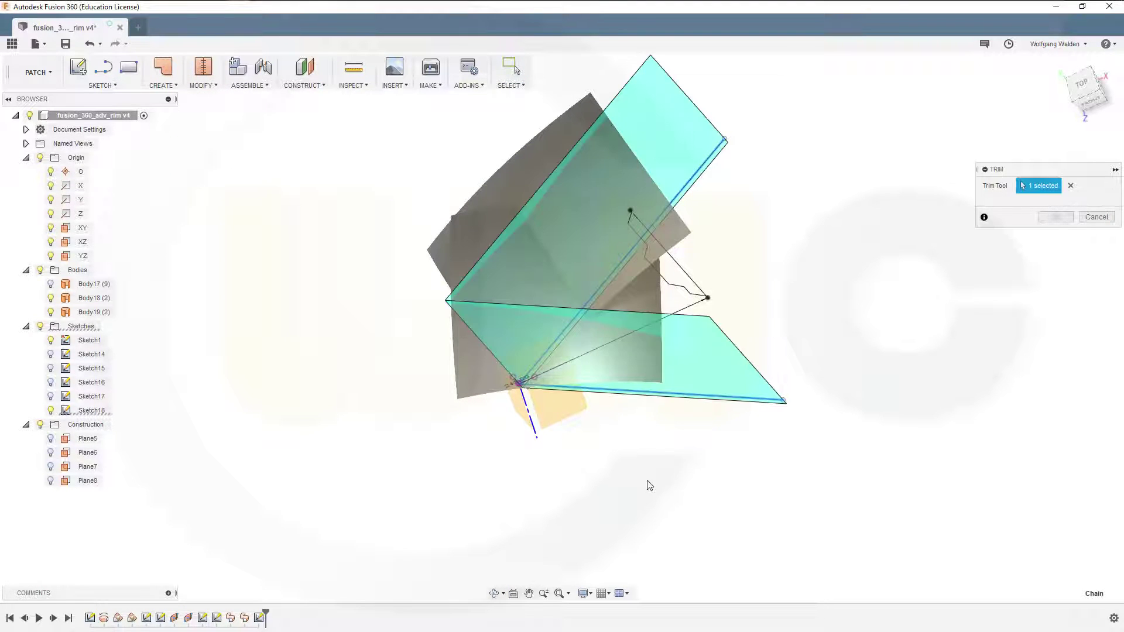
shift+middle_drag(649, 485, 695, 441)
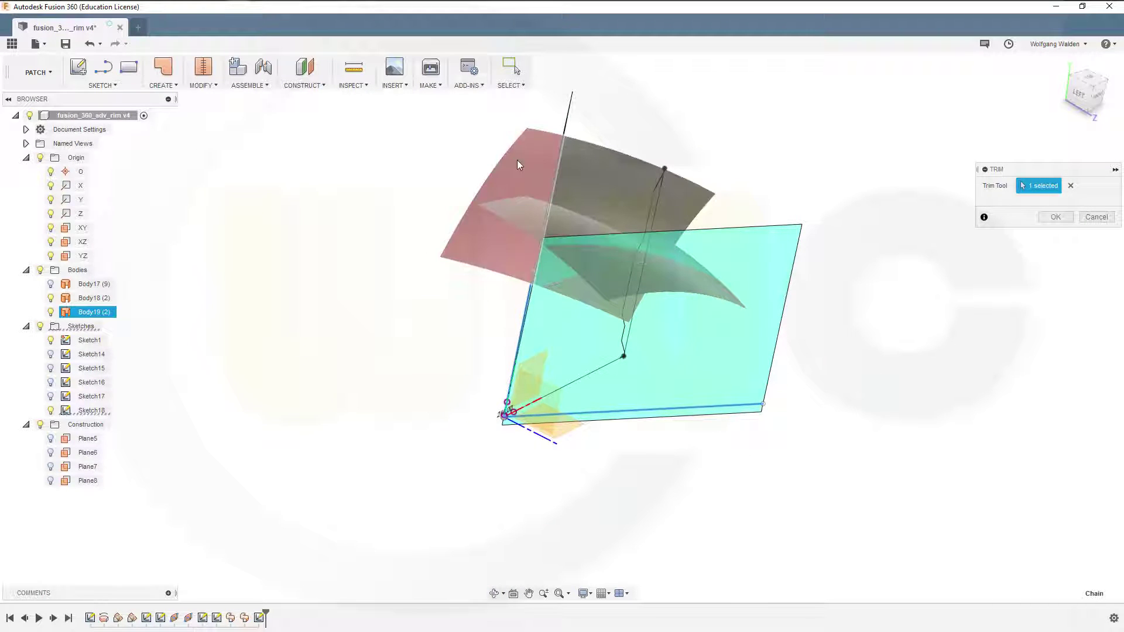
middle_drag(793, 397, 781, 440)
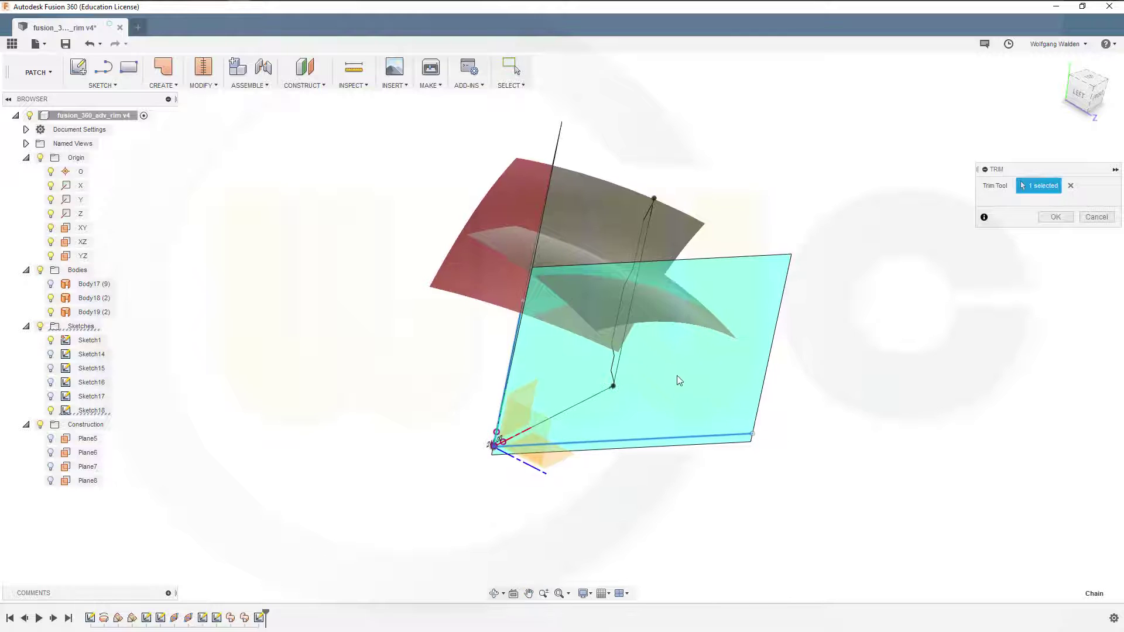
mouse_move(648, 401)
shift+middle_down()
mouse_move(638, 427)
mouse_move(660, 389)
shift+middle_up()
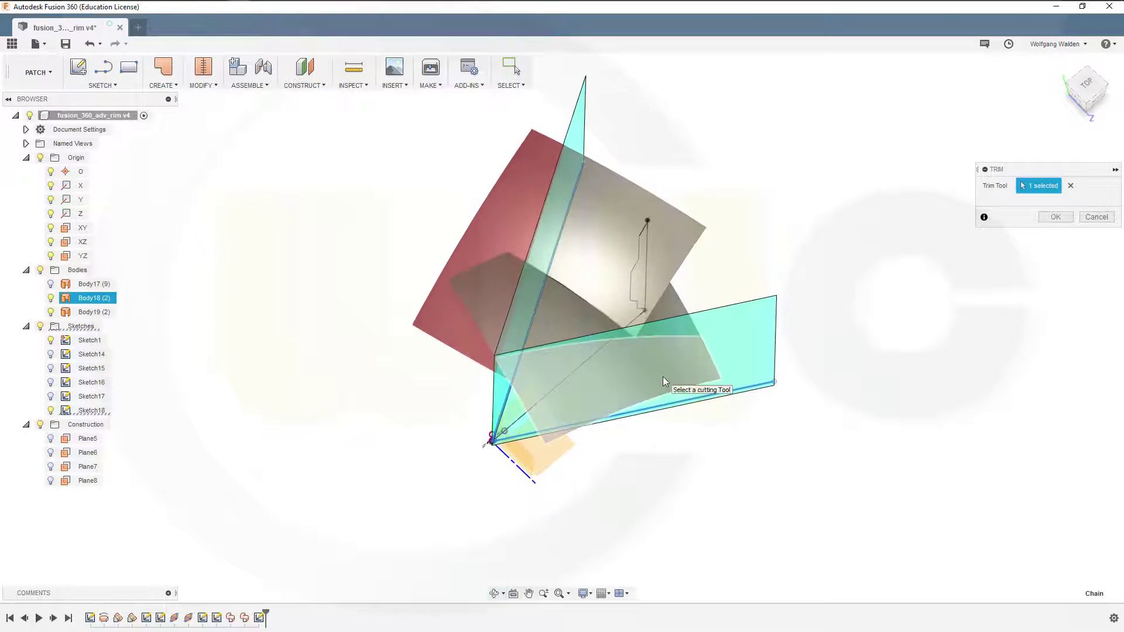
click(664, 382)
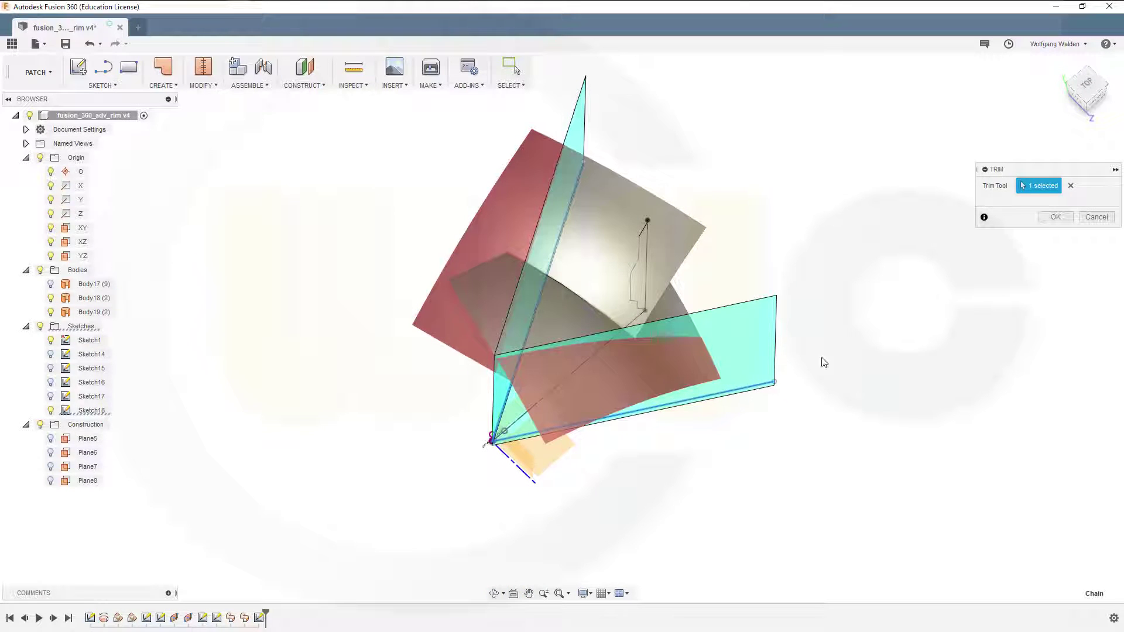
click(1056, 217)
Trim both spoke surfaces with the XY origin plane, removing Body19's portion on the positive Z side and Body18's on the negative Z side.
mouse_move(658, 379)
shift+middle_down()
mouse_move(651, 342)
mouse_move(652, 362)
shift+middle_up()
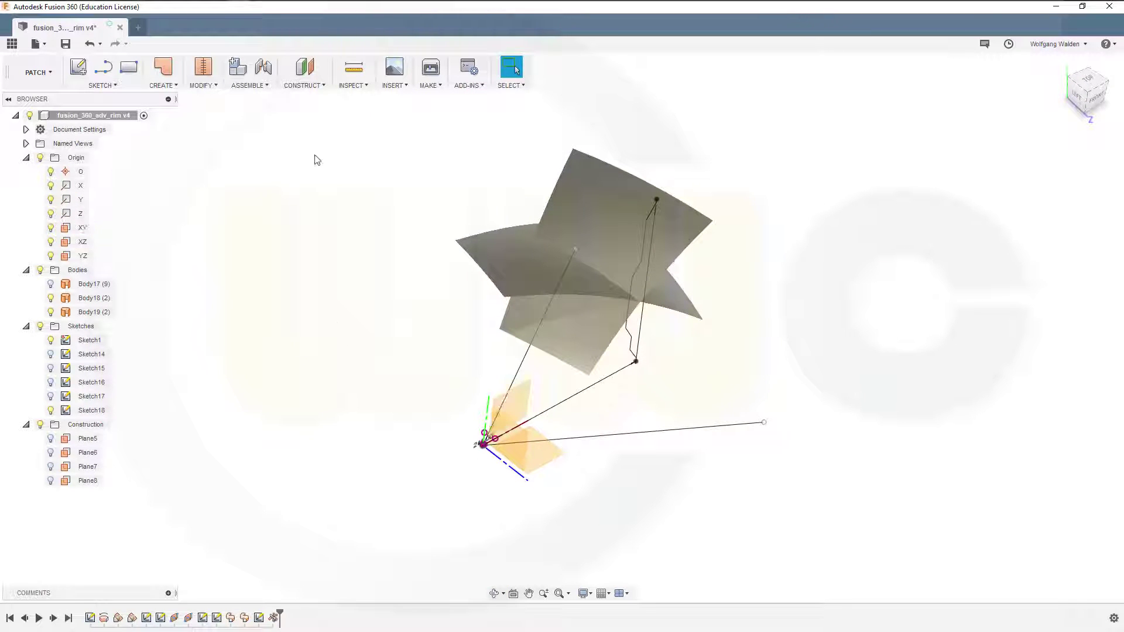
right_click(294, 197)
click(297, 157)
click(520, 396)
shift+middle_drag(705, 408, 693, 434)
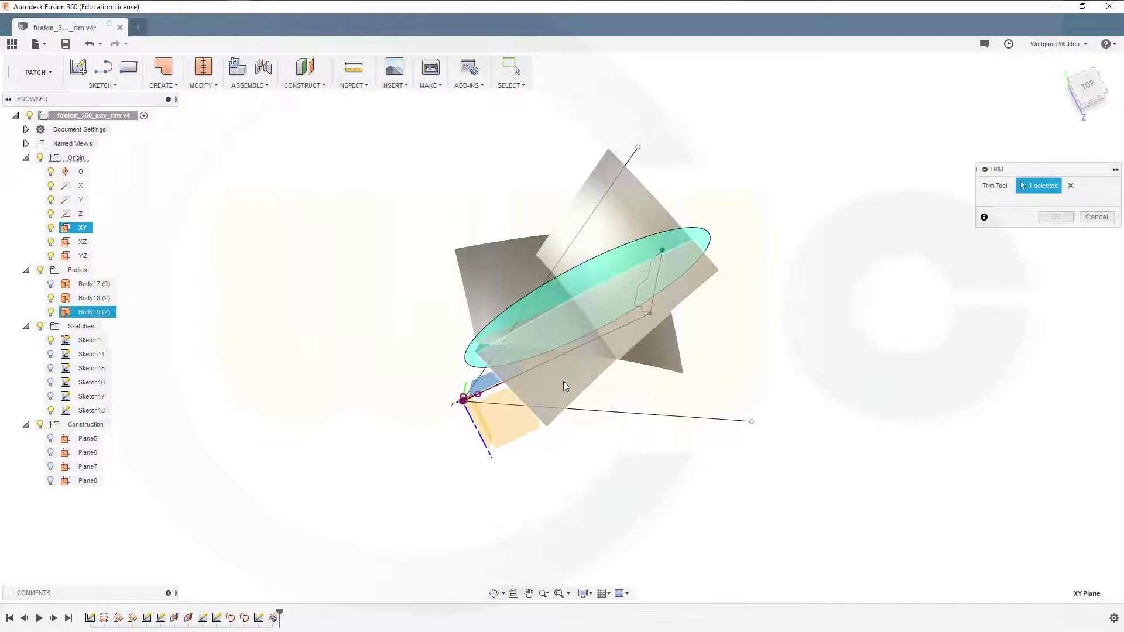
click(563, 381)
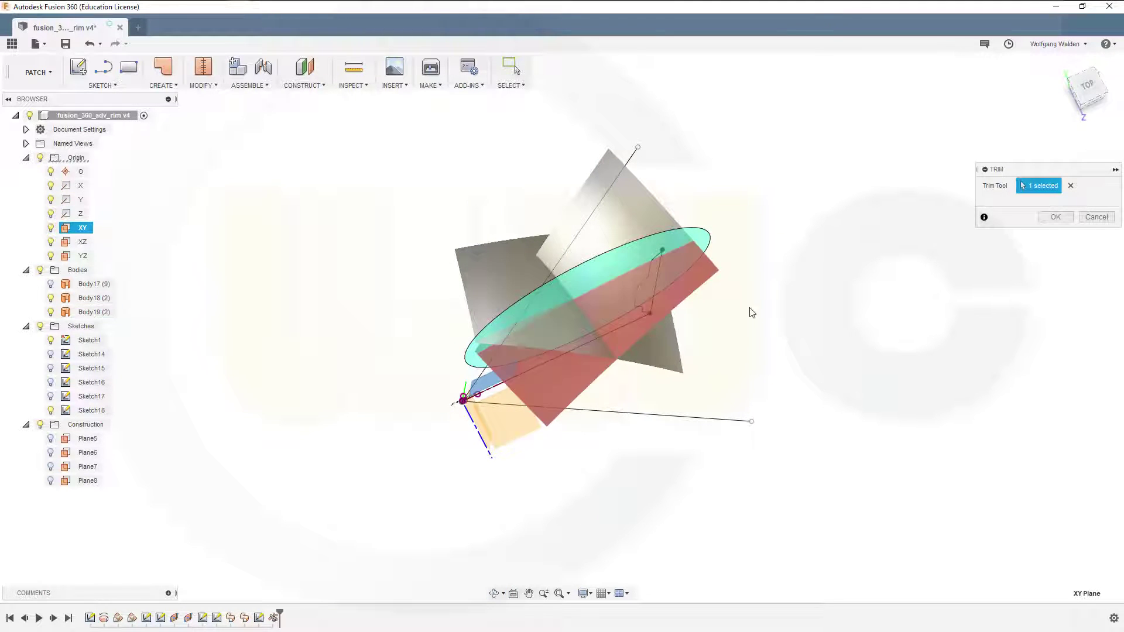
click(504, 262)
click(1056, 217)
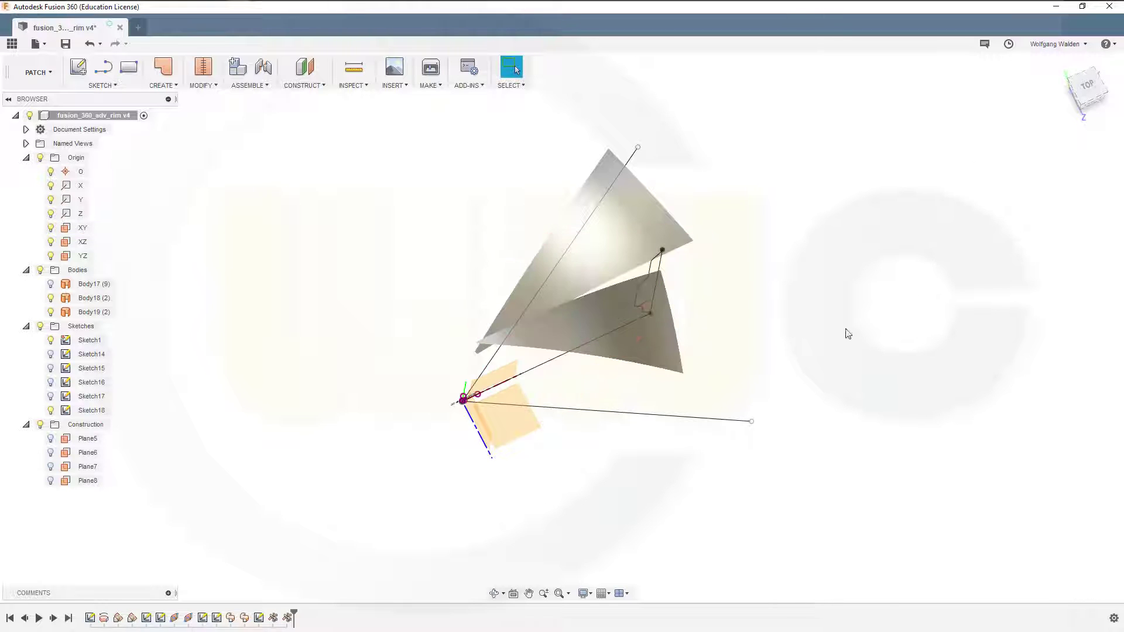
Show the rim body, Body17, together with the trimmed spoke surfaces.
mouse_move(744, 366)
shift+middle_down()
mouse_move(723, 328)
mouse_move(692, 332)
shift+middle_up()
shift+middle_drag(717, 337, 712, 338)
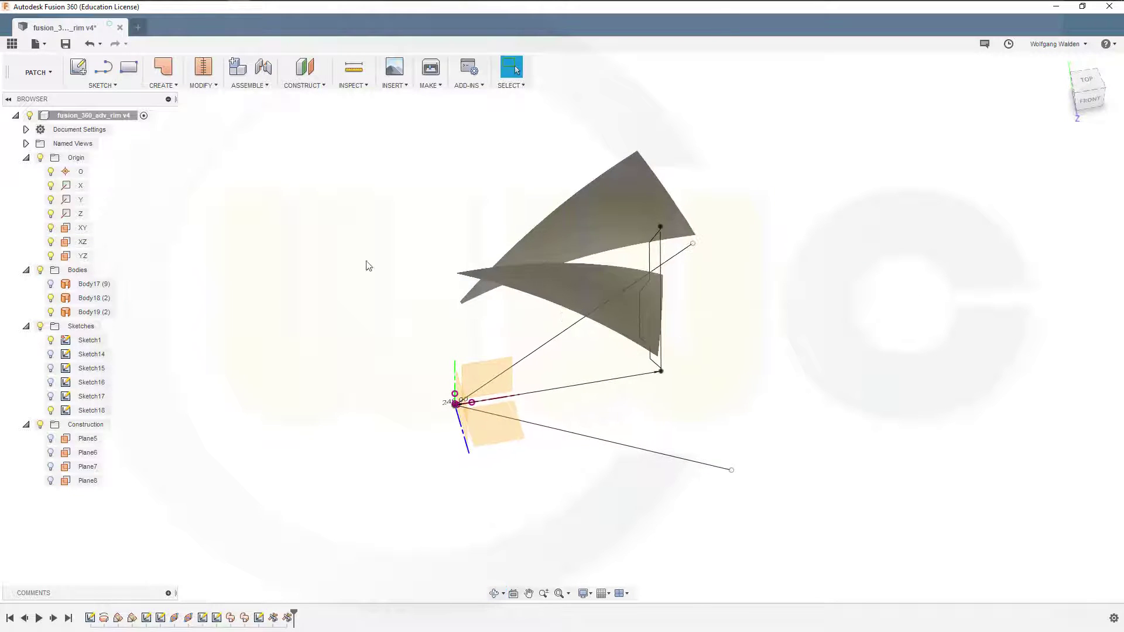
middle_drag(343, 260, 401, 293)
click(50, 284)
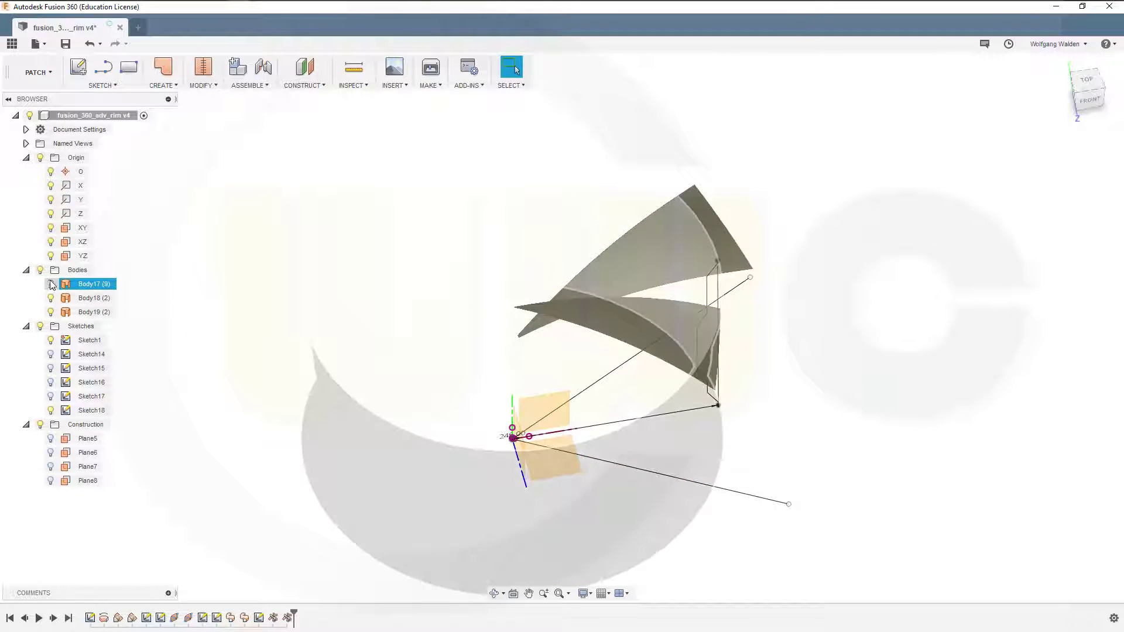
mouse_move(854, 362)
shift+middle_down()
mouse_move(824, 372)
mouse_move(860, 361)
shift+middle_up()
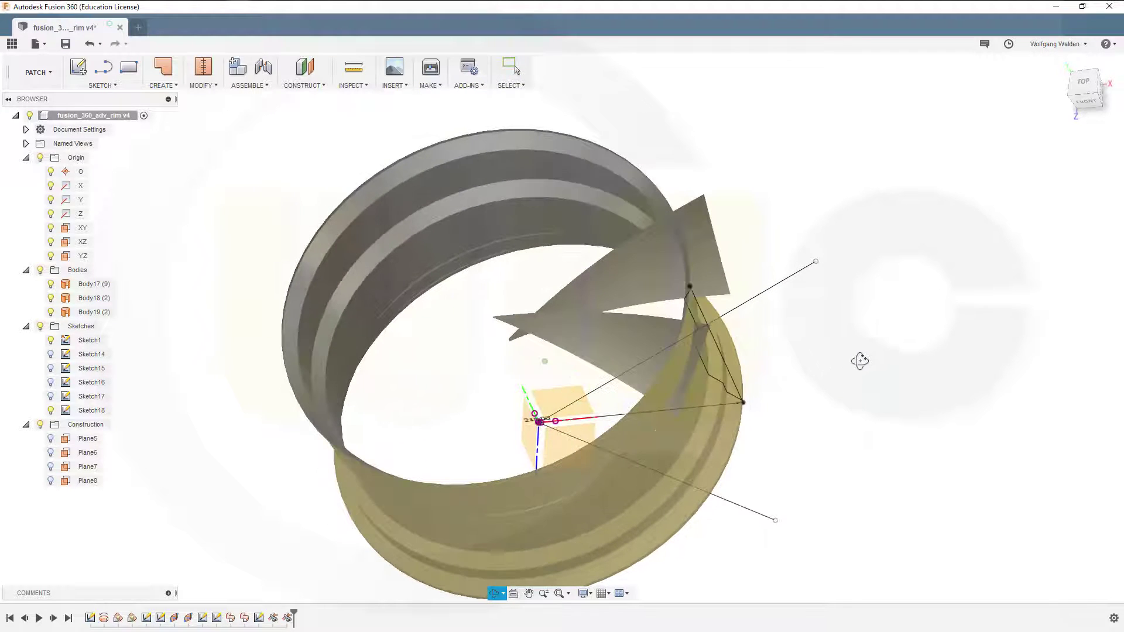
Trim the spoke surfaces with the rim body, removing the portions that stick out beyond the rim.
right_click(271, 125)
click(277, 90)
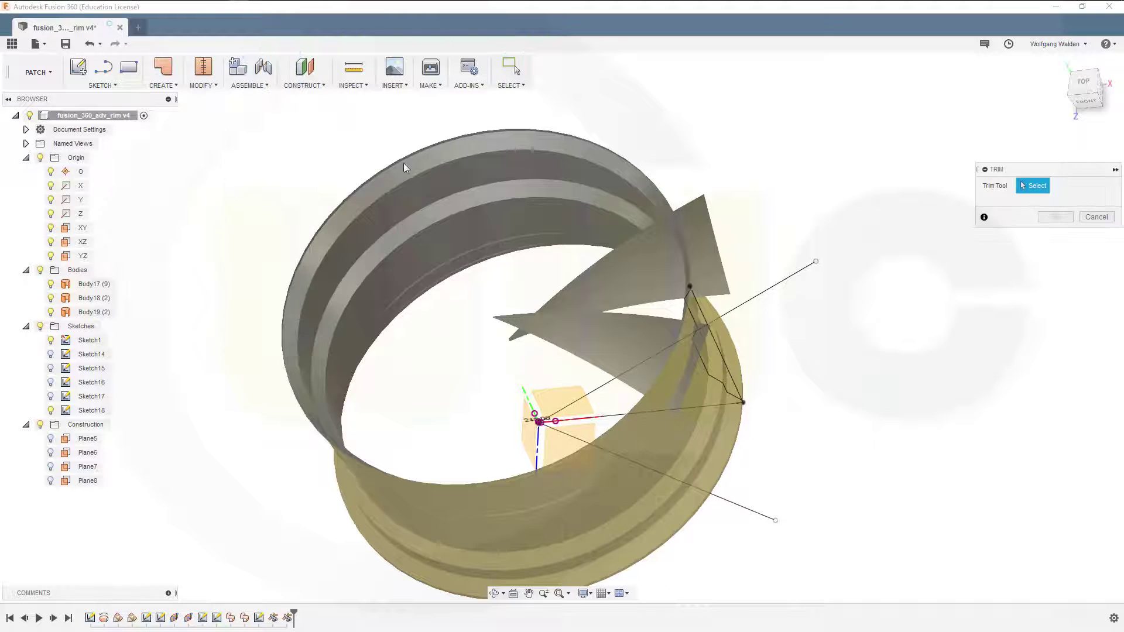
click(531, 189)
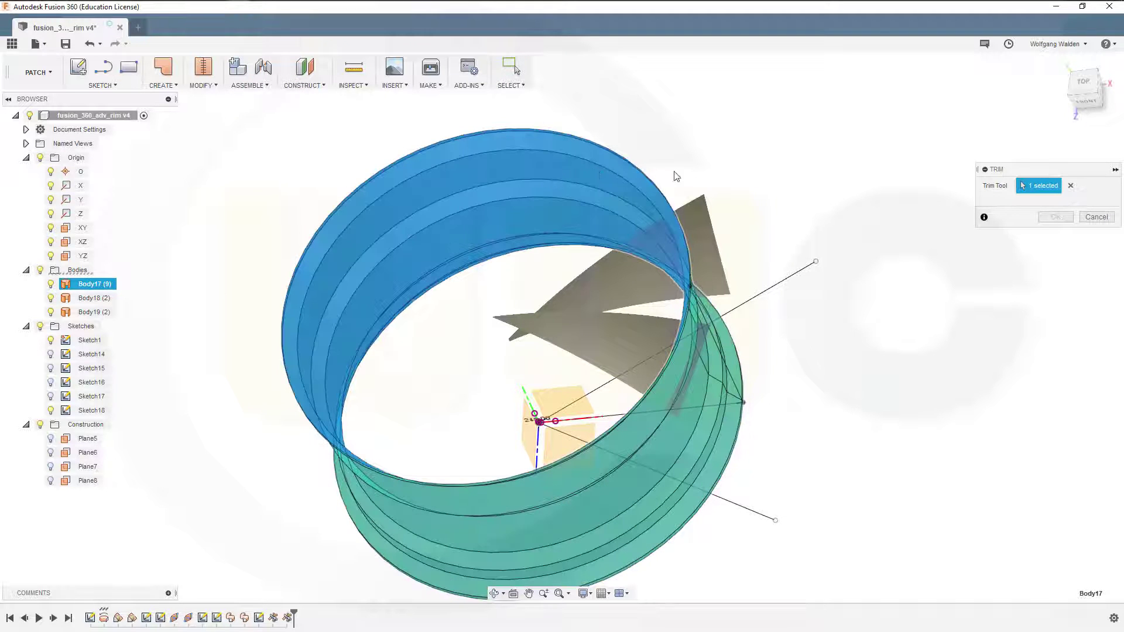
click(701, 337)
click(1056, 218)
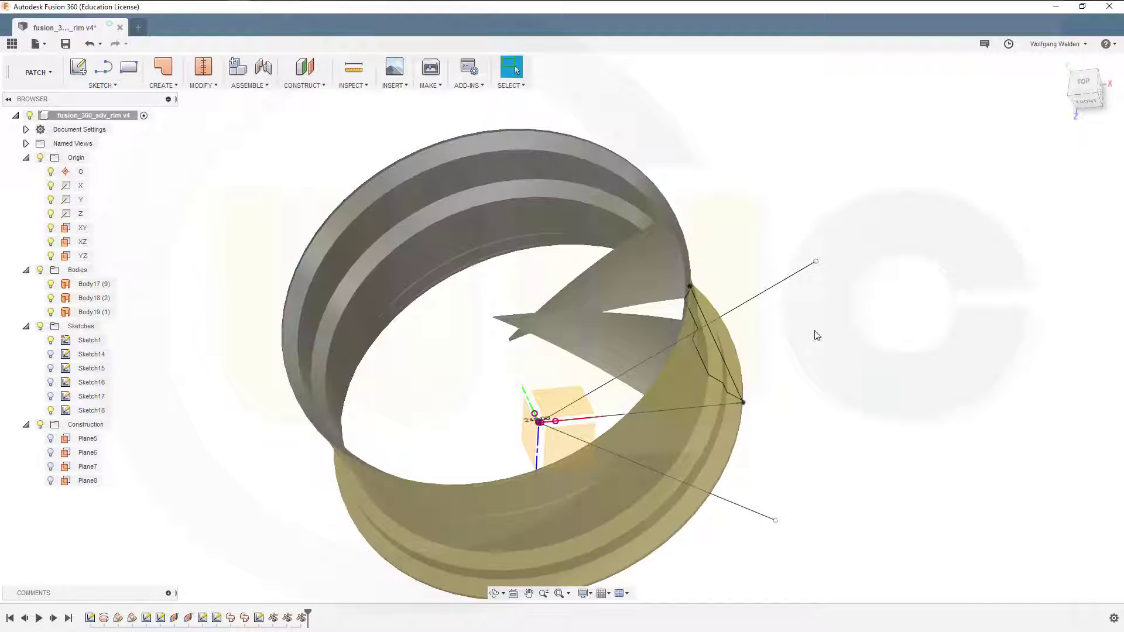
Hide the rim body Body17 and Sketch18, and start a new sketch on the XZ origin plane.
click(50, 284)
mouse_move(553, 425)
shift+middle_down()
mouse_move(625, 350)
mouse_move(617, 427)
mouse_move(640, 431)
mouse_move(608, 396)
mouse_move(580, 396)
mouse_move(586, 413)
shift+middle_up()
key(Escape)
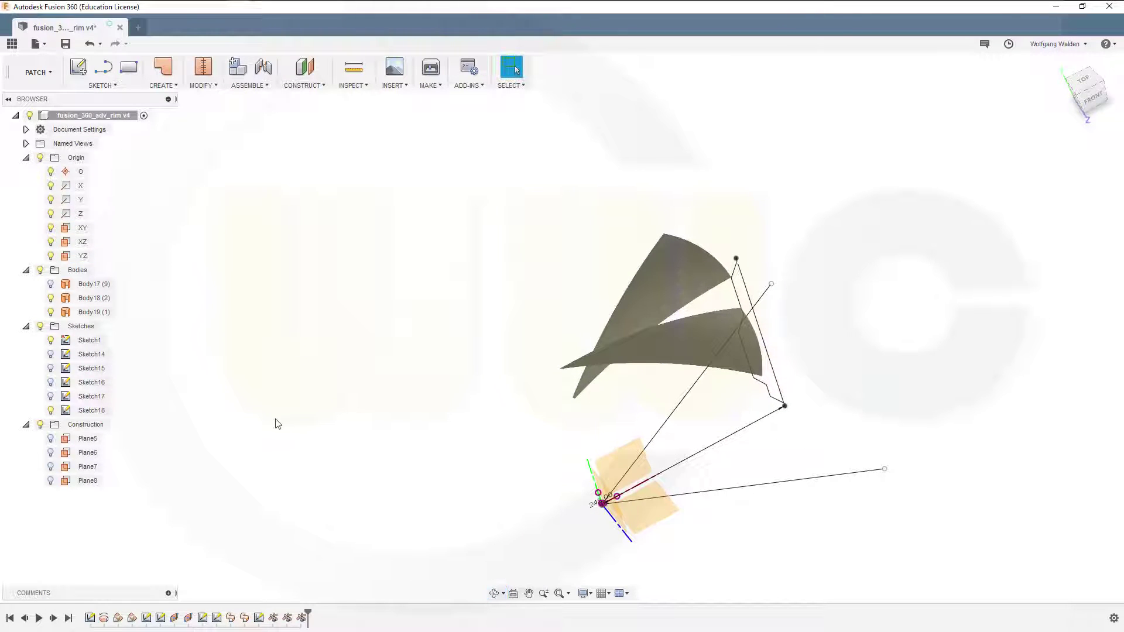
click(51, 411)
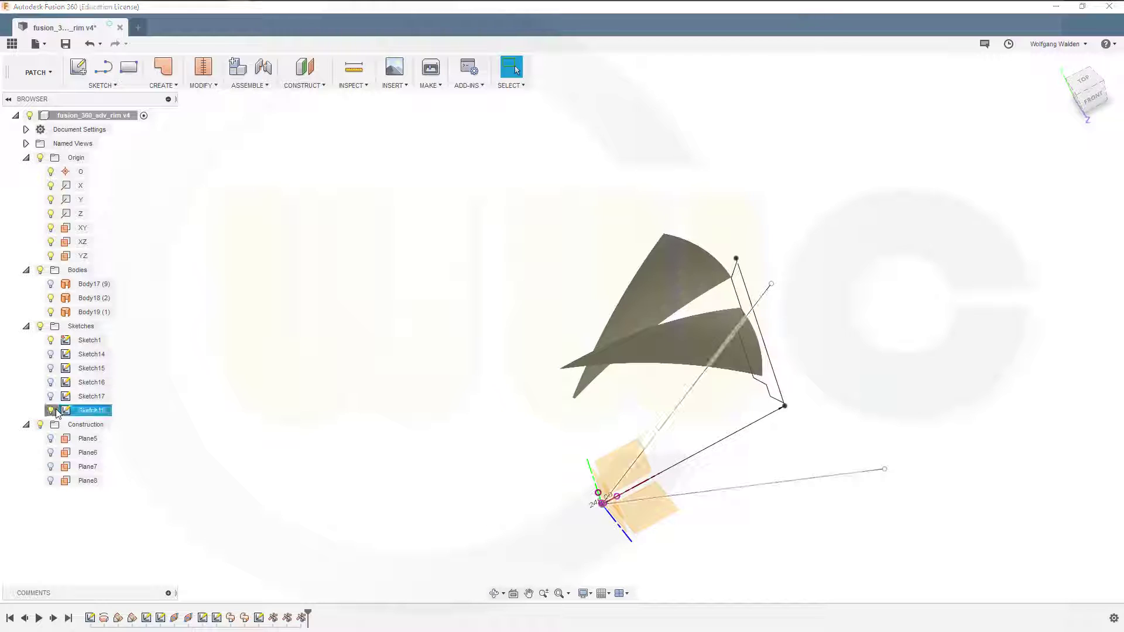
click(78, 67)
click(656, 509)
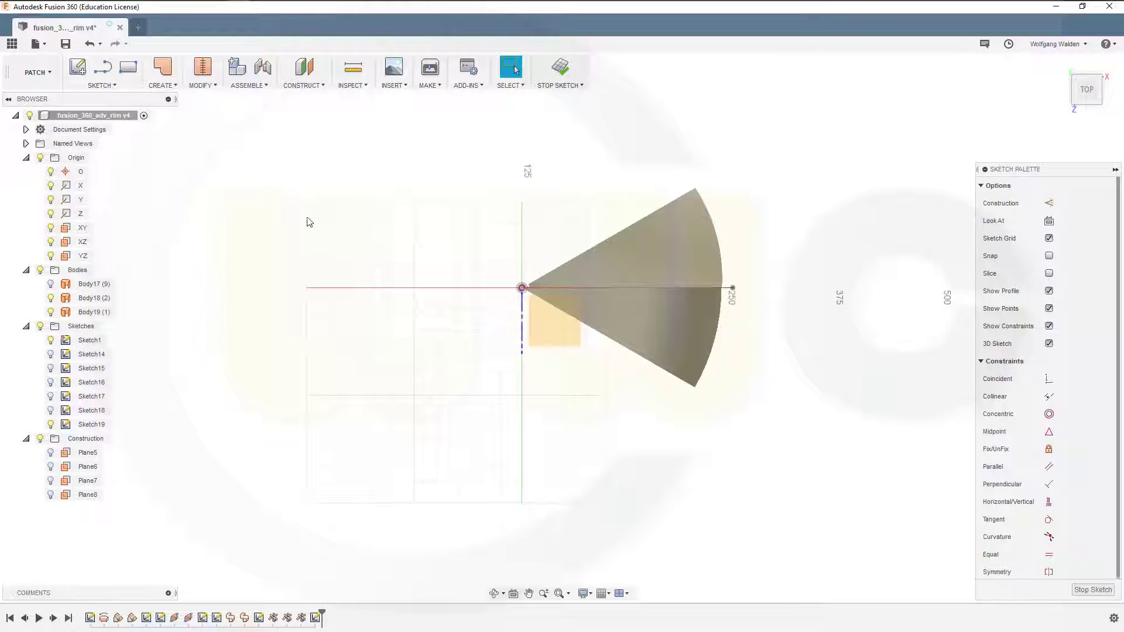
Project the construction planes Plane5 and Plane6 into the sketch.
key(p)
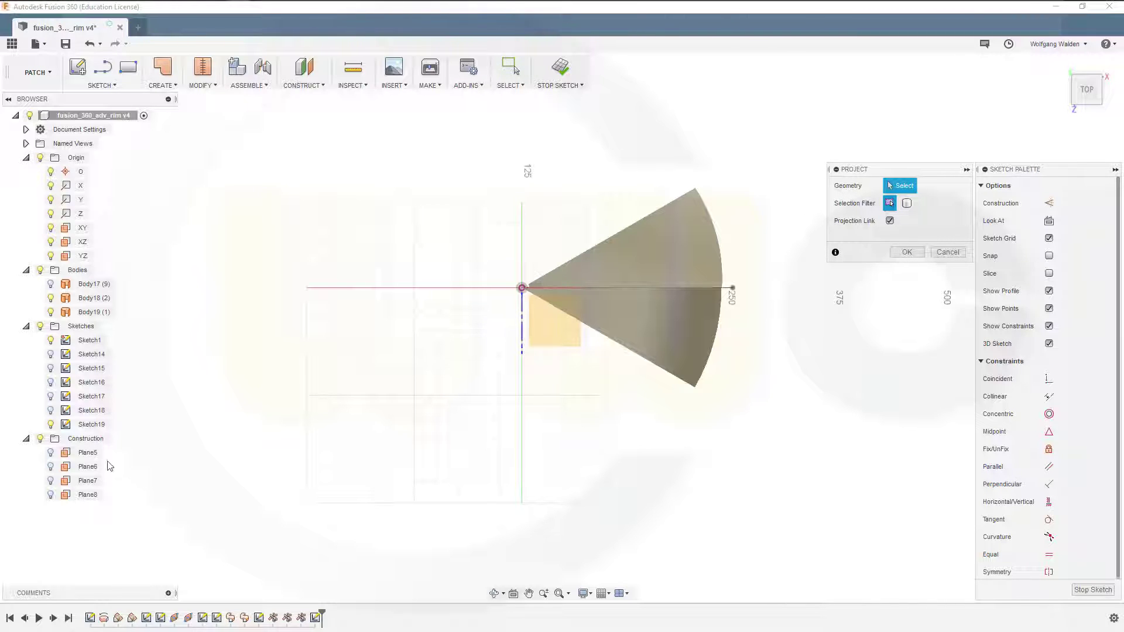
click(88, 453)
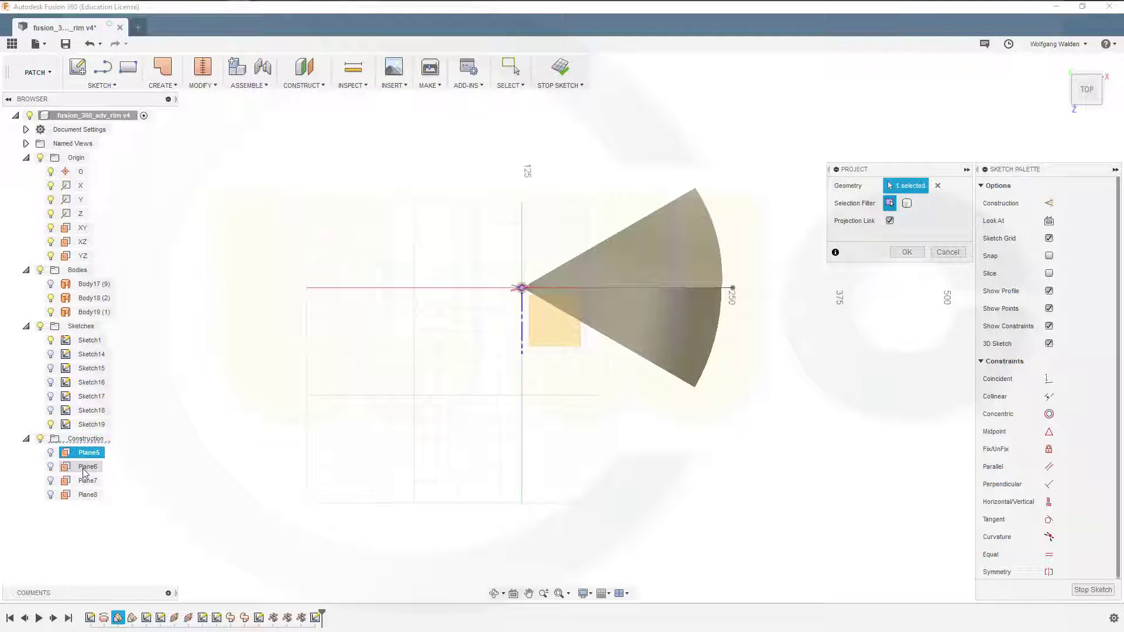
click(84, 469)
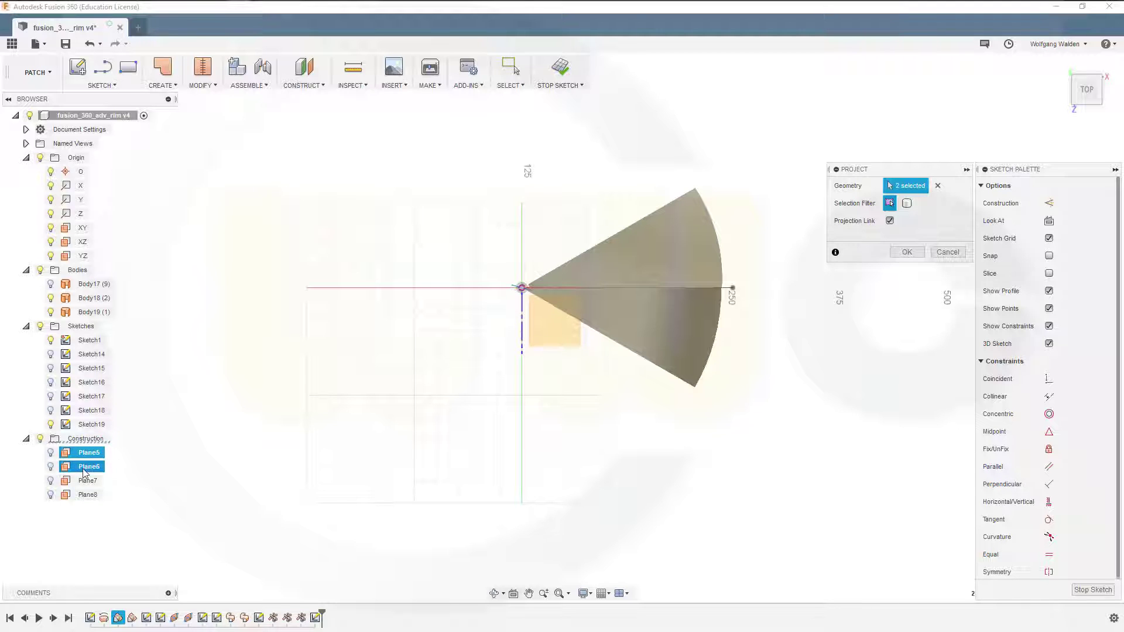
click(906, 253)
Hide both spoke surfaces, Body18 and Body19, so that only the sketch geometry near the origin is shown.
scroll(545, 337, up, 6)
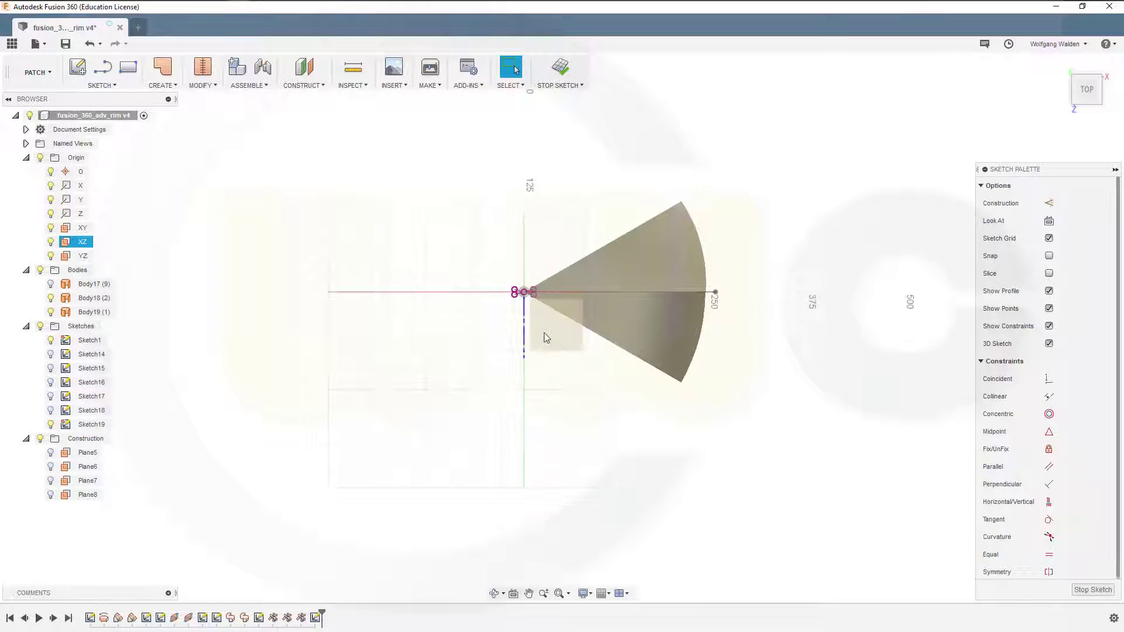
mouse_move(620, 419)
middle_down()
mouse_move(593, 442)
mouse_move(470, 432)
middle_up()
scroll(475, 430, up, 1)
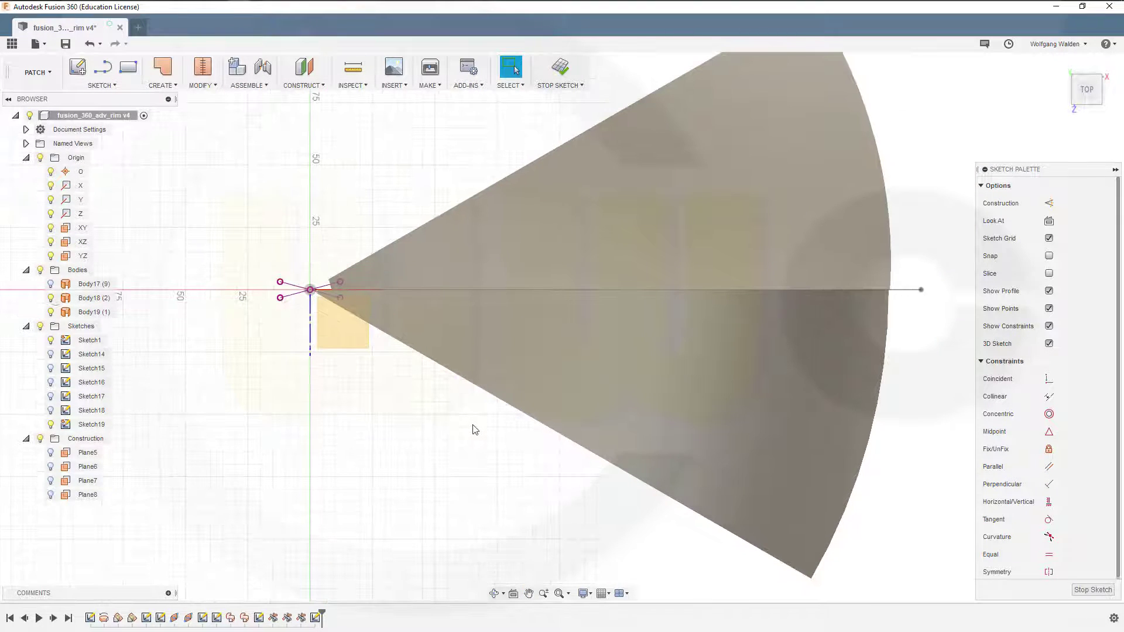
click(51, 298)
click(51, 312)
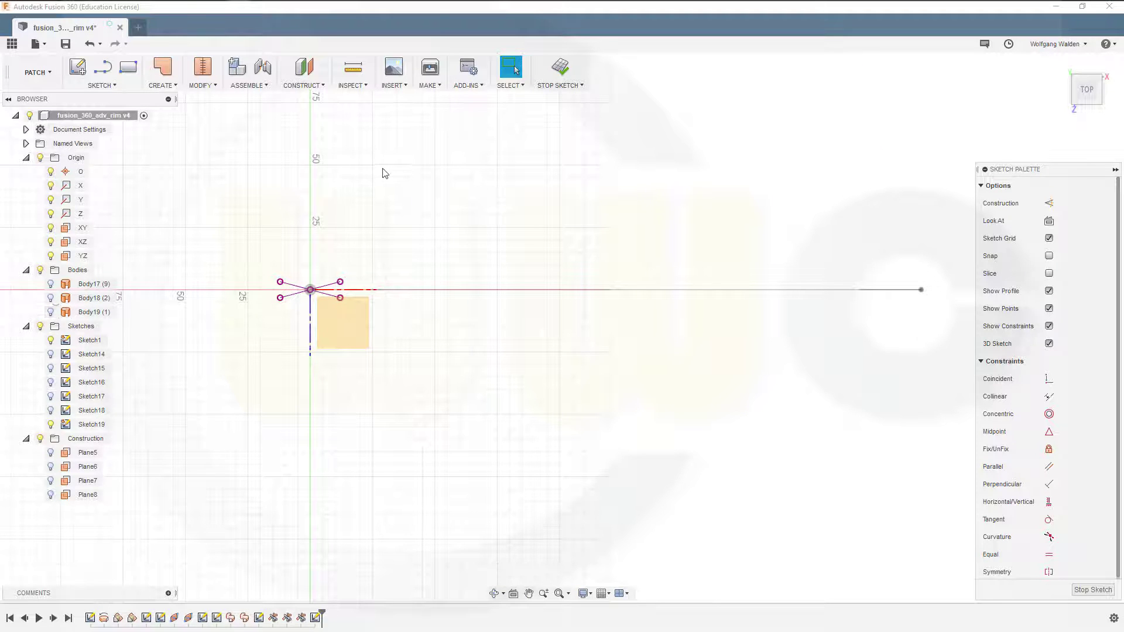
Sketch a circle about 15 mm in diameter near the origin and make its center coincident with the projected line rising toward positive X.
key(c)
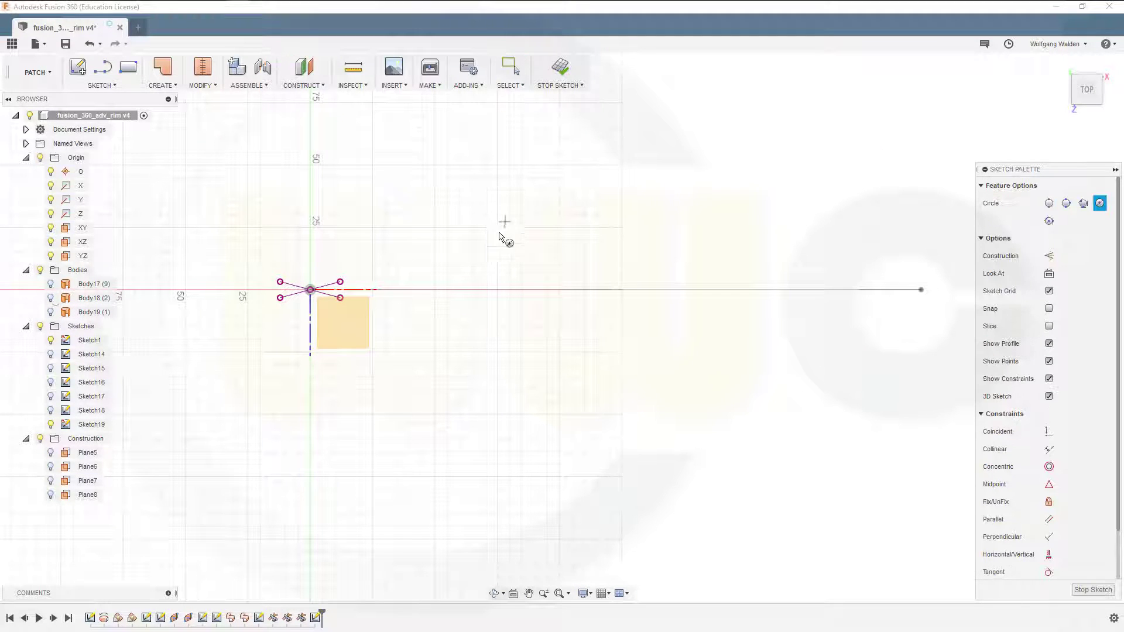
click(443, 257)
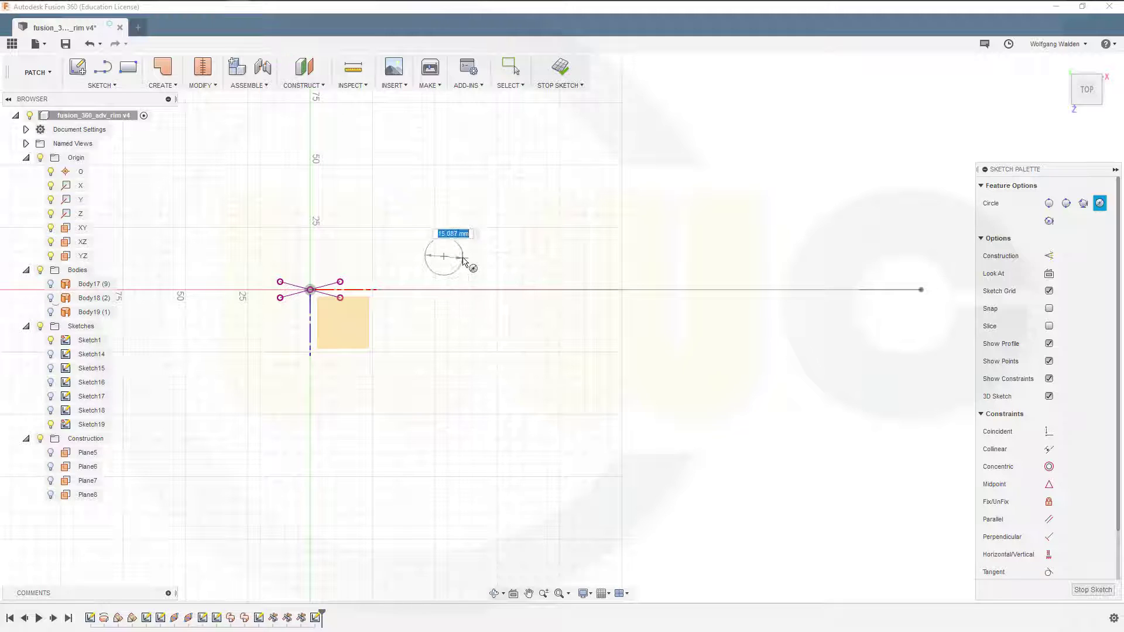
click(463, 261)
key(Escape)
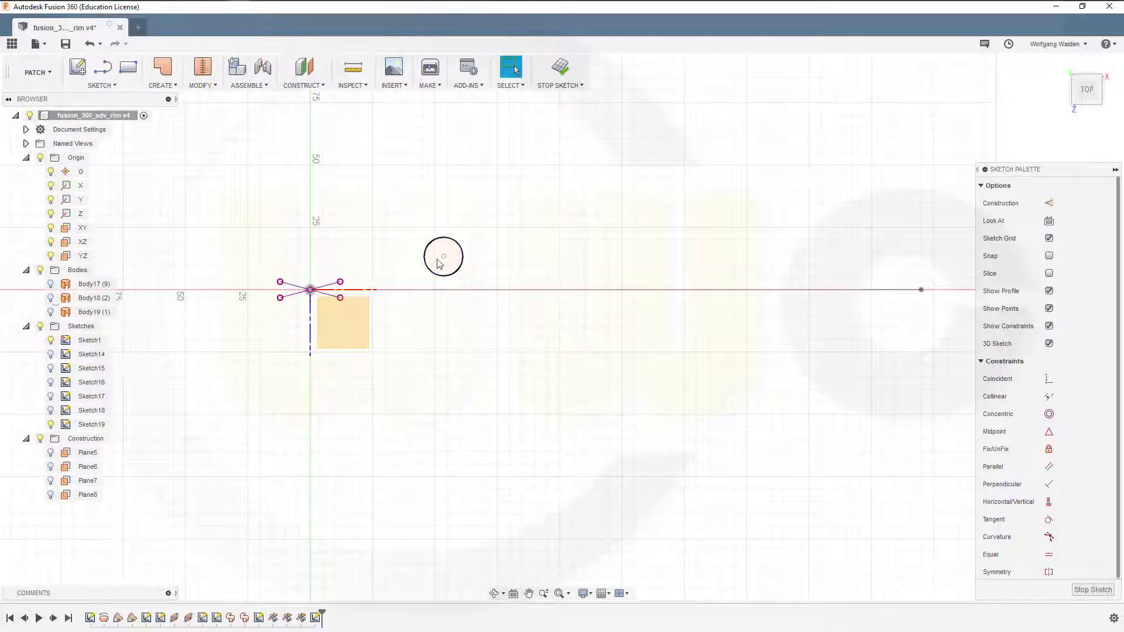
click(1049, 380)
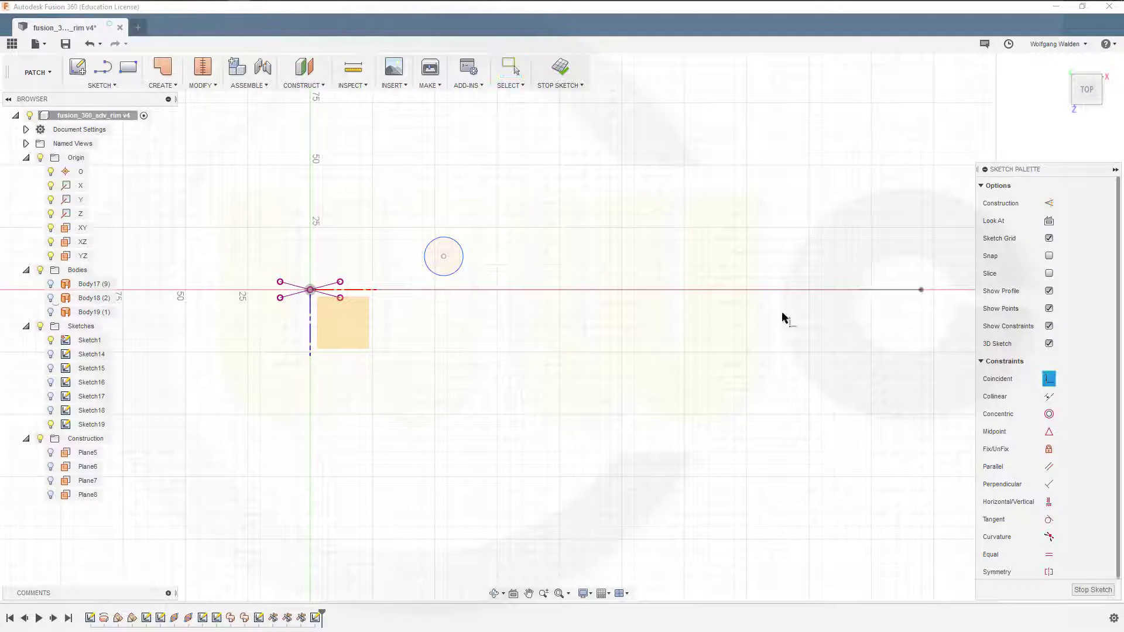
click(443, 256)
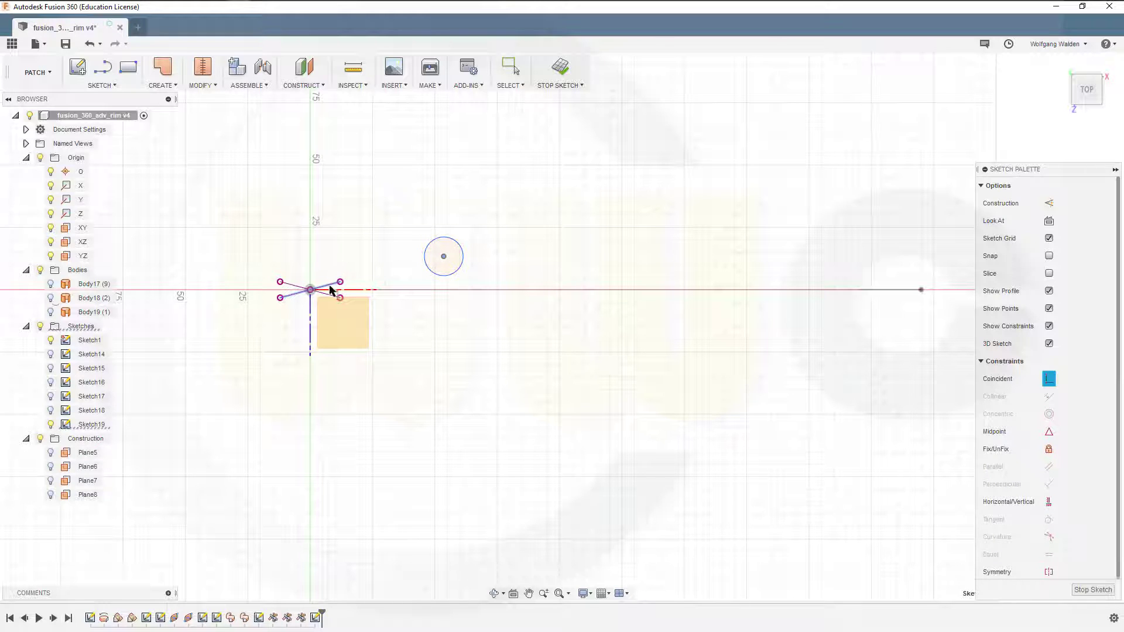
click(333, 284)
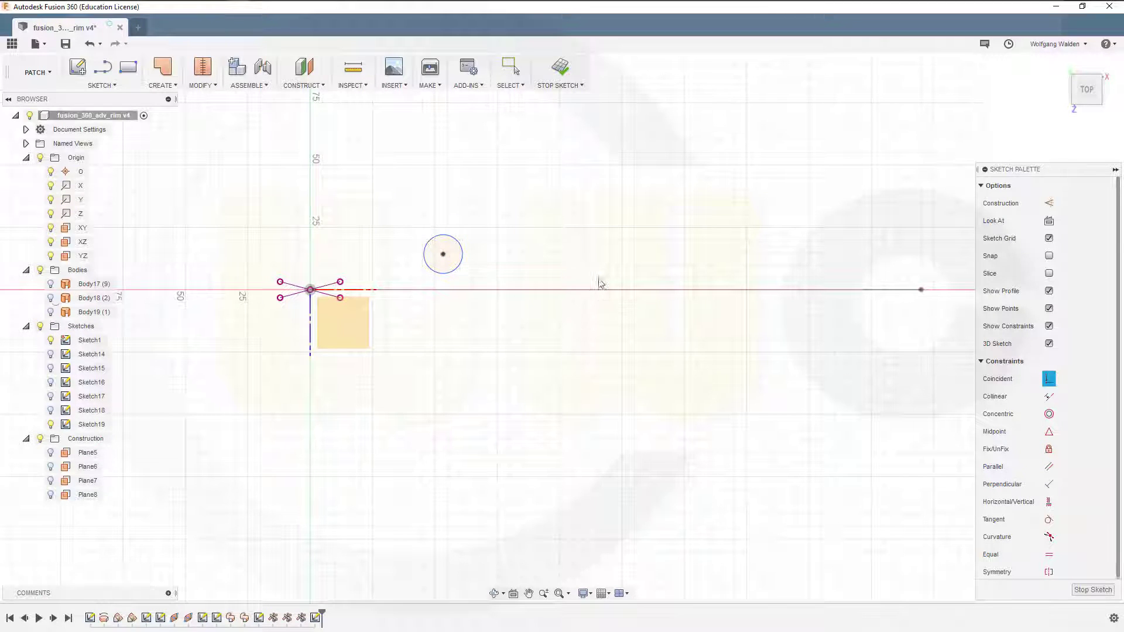
key(Escape)
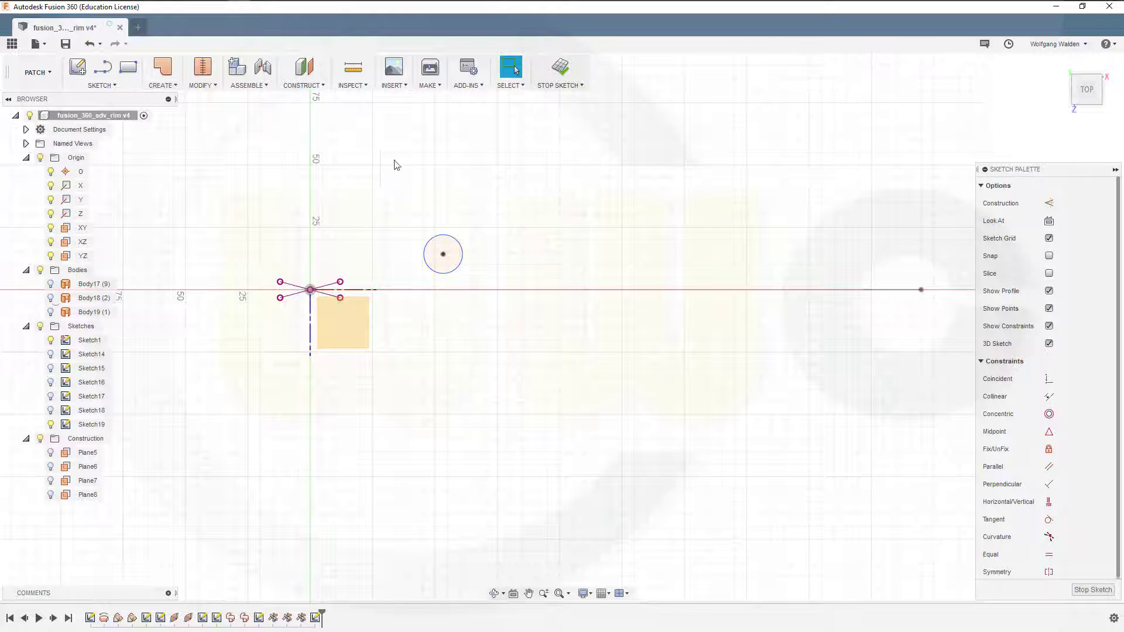
Sketch two connected lines forming a V beyond the circle, with the corner facing the circle and the legs opening away from the origin.
key(p)
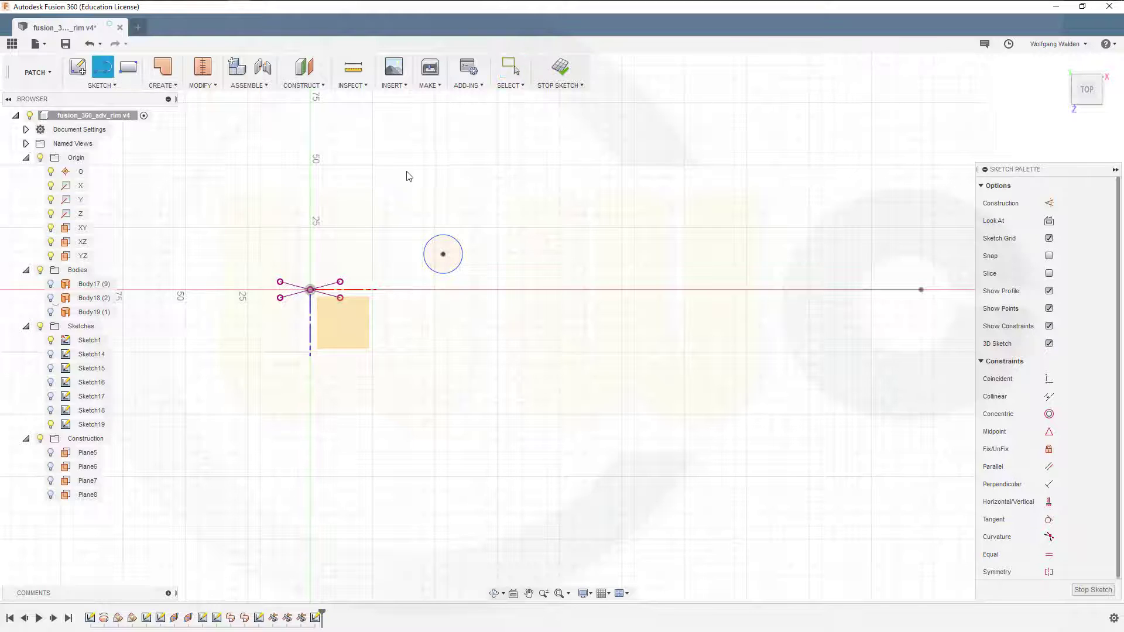
click(615, 129)
click(480, 231)
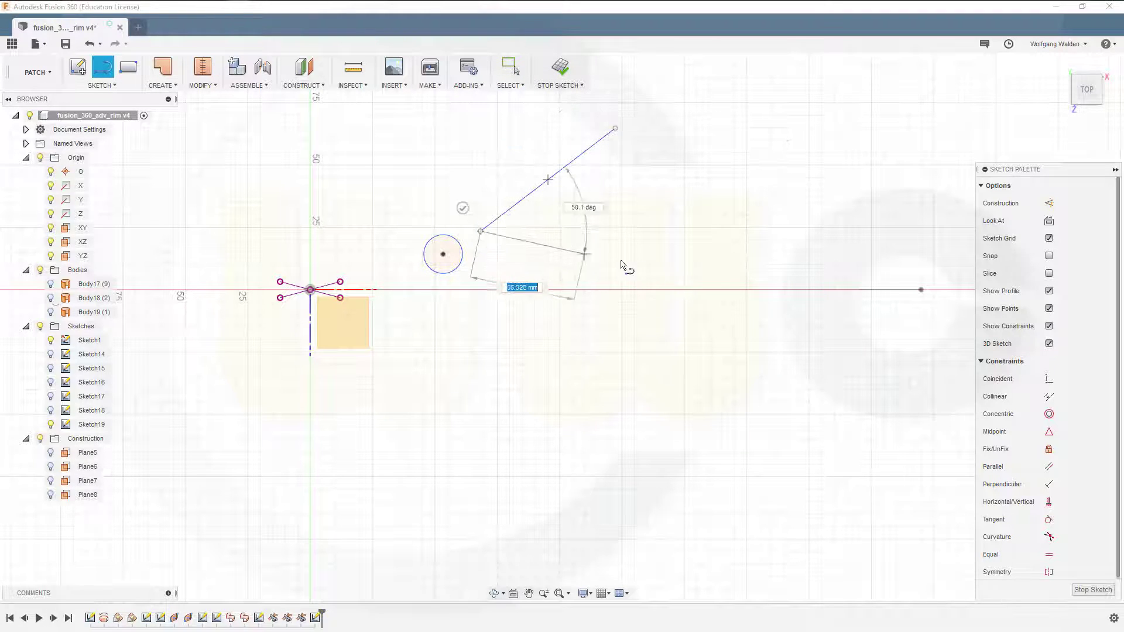
click(653, 261)
key(Escape)
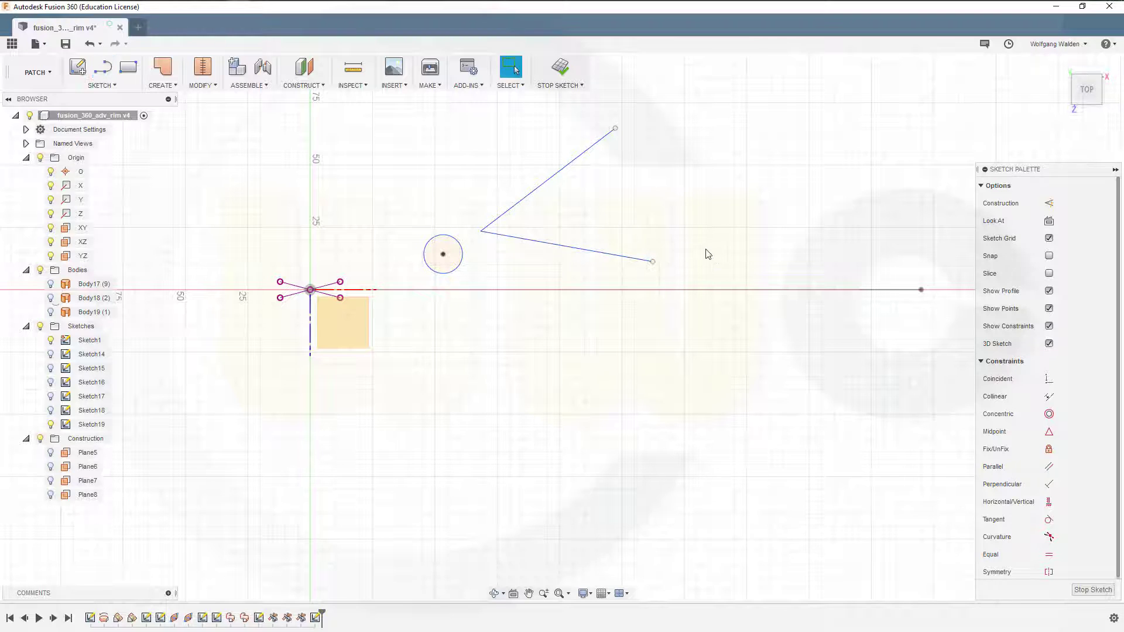
Dimension the angle between the two legs of the V as 30 degrees.
key(d)
click(579, 159)
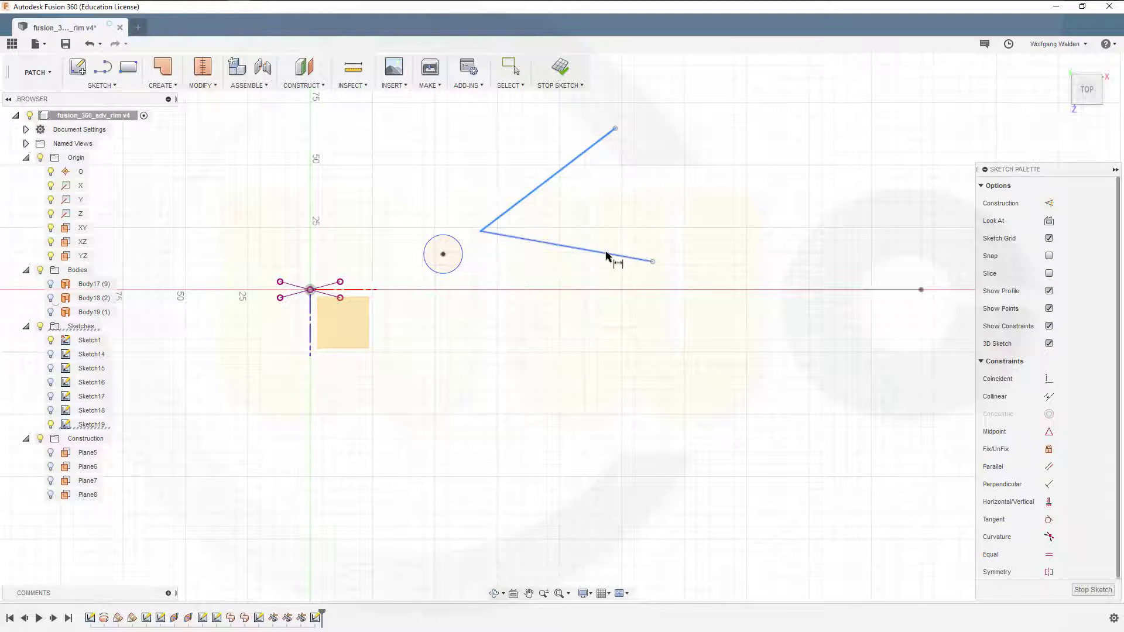
click(607, 256)
click(591, 207)
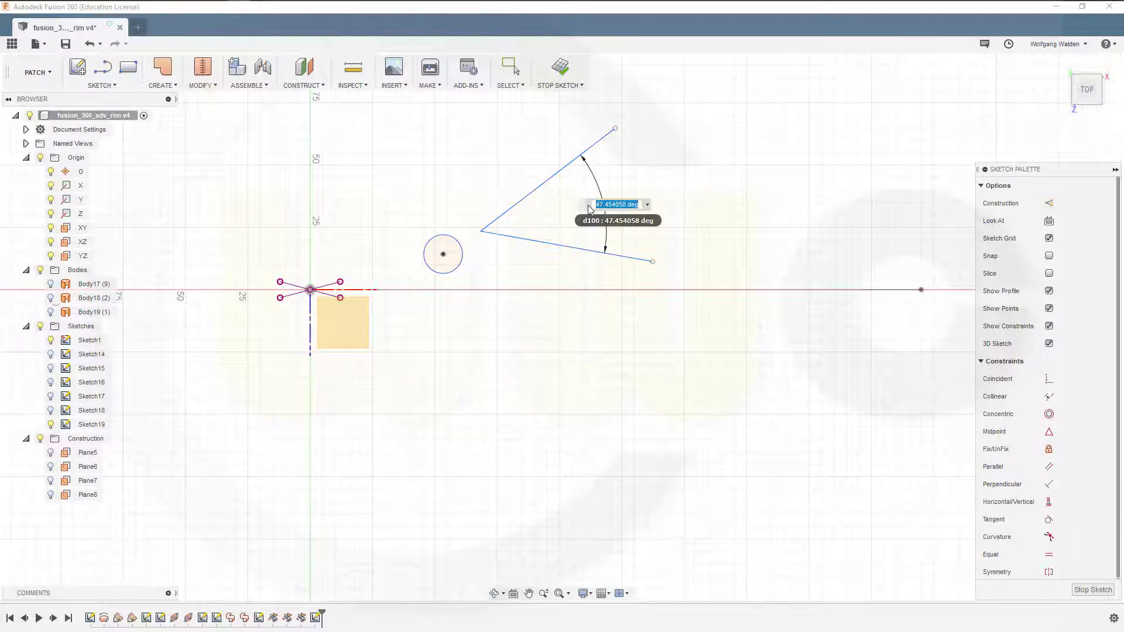
text(30)
key(Return)
key(Escape)
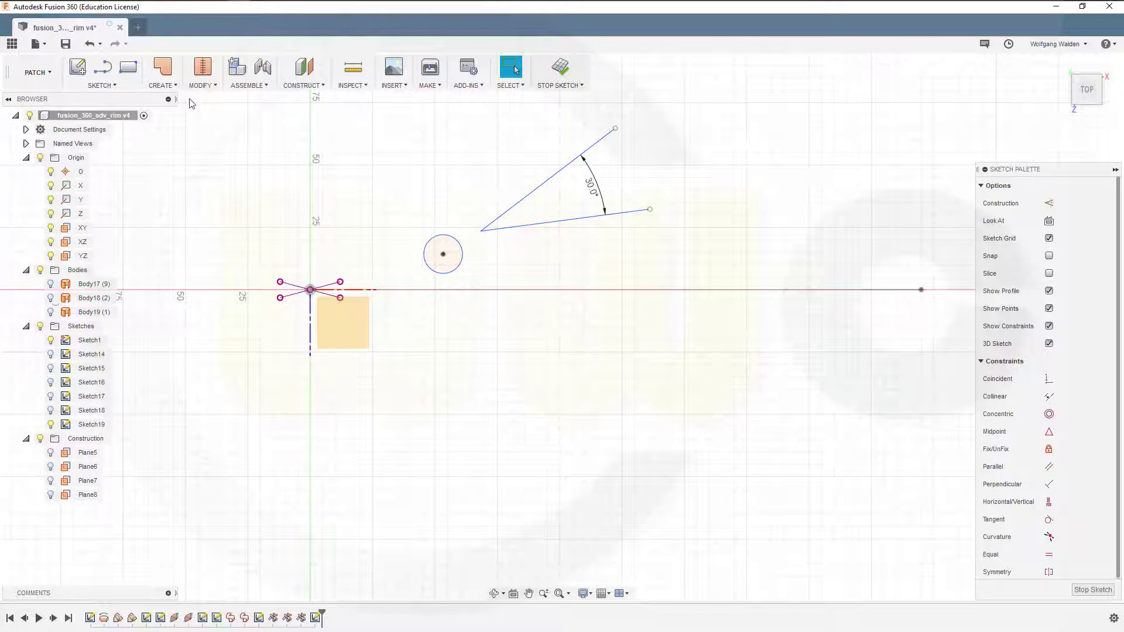
Fillet the corner between the two angled lines with a 20 mm radius.
click(116, 87)
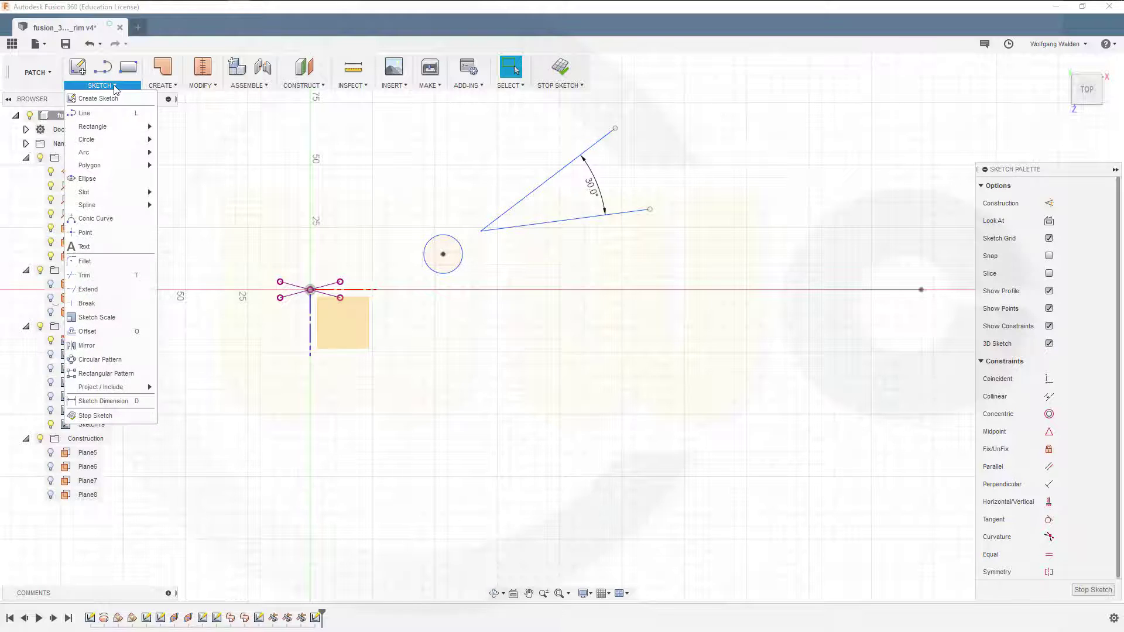
click(104, 261)
click(511, 208)
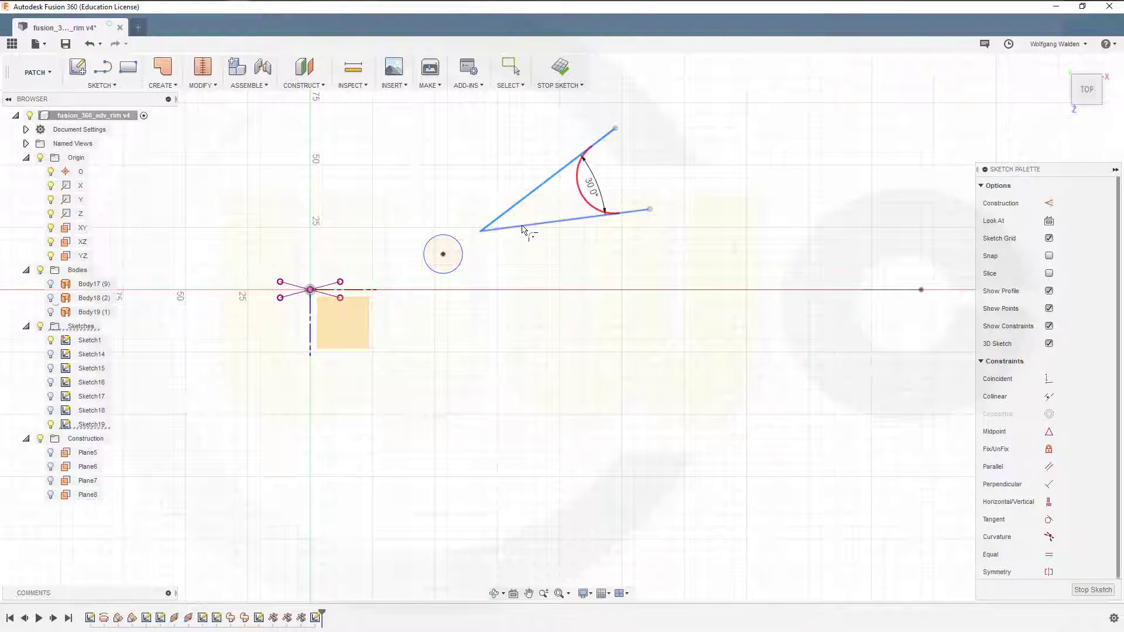
click(524, 230)
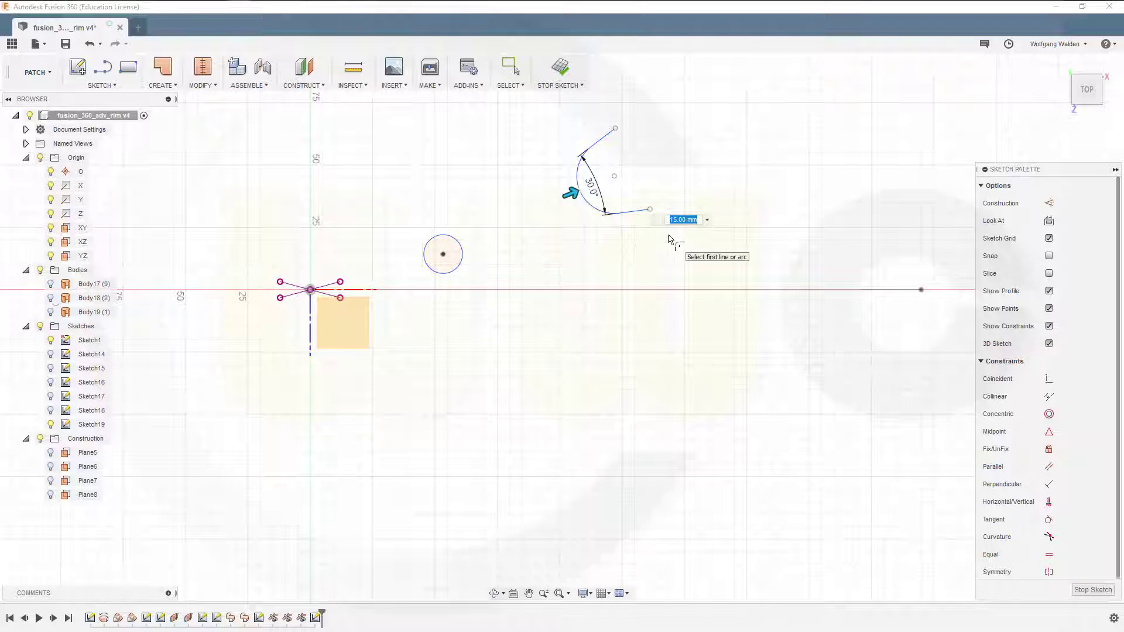
text(20)
key(Return)
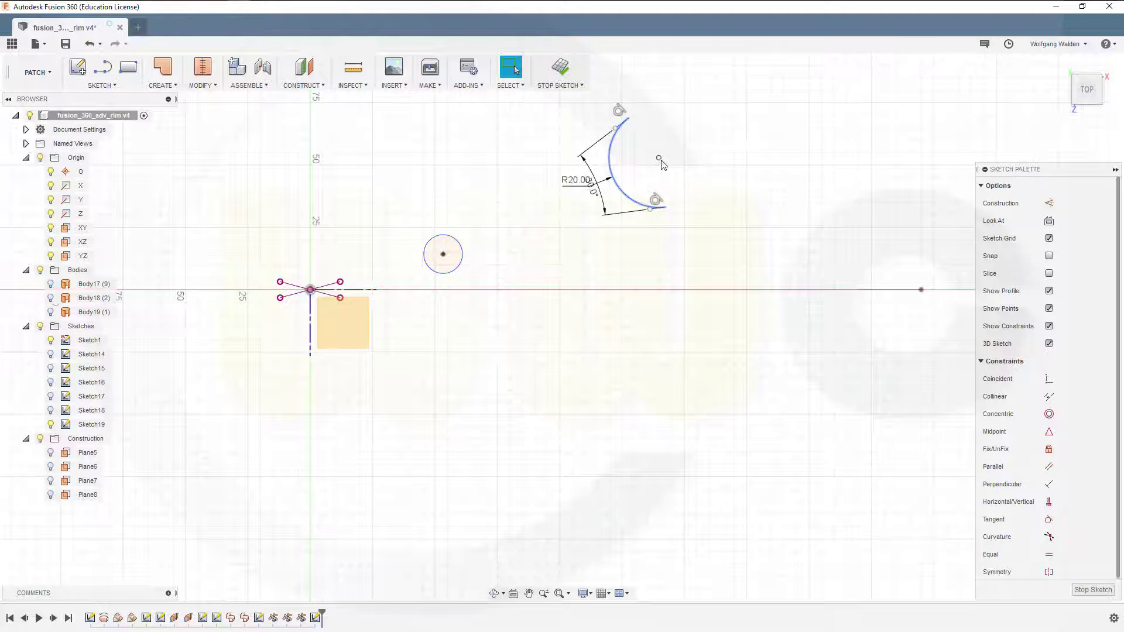
Move the fillet arc closer to the circle and make its center coincident with the projected line that carries the circle's center.
drag(661, 161, 531, 218)
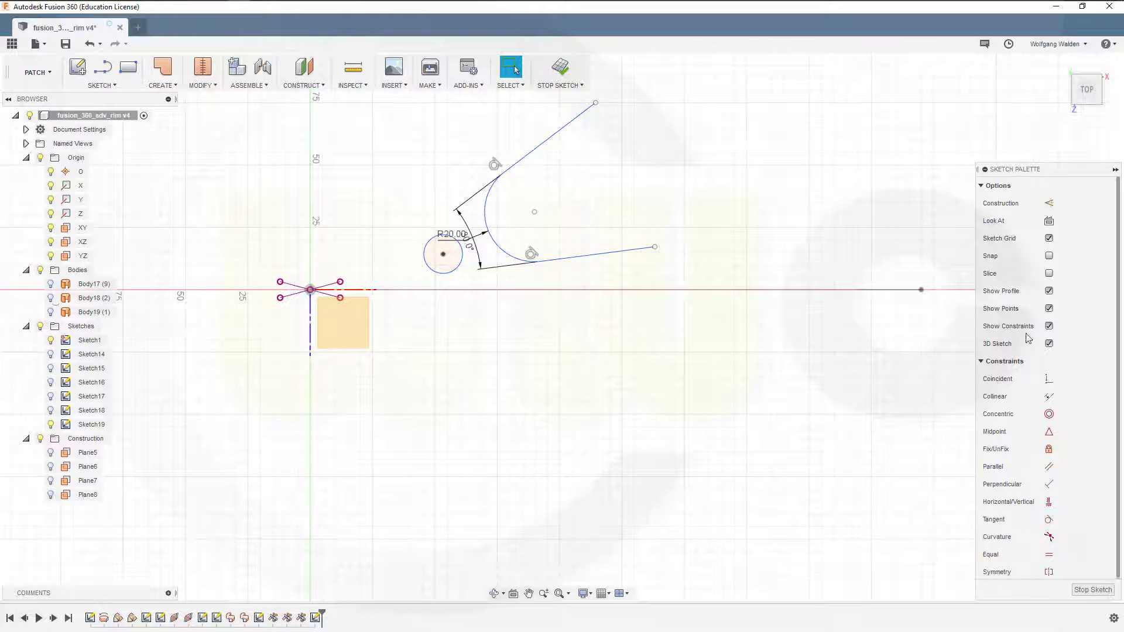
click(1049, 379)
click(534, 212)
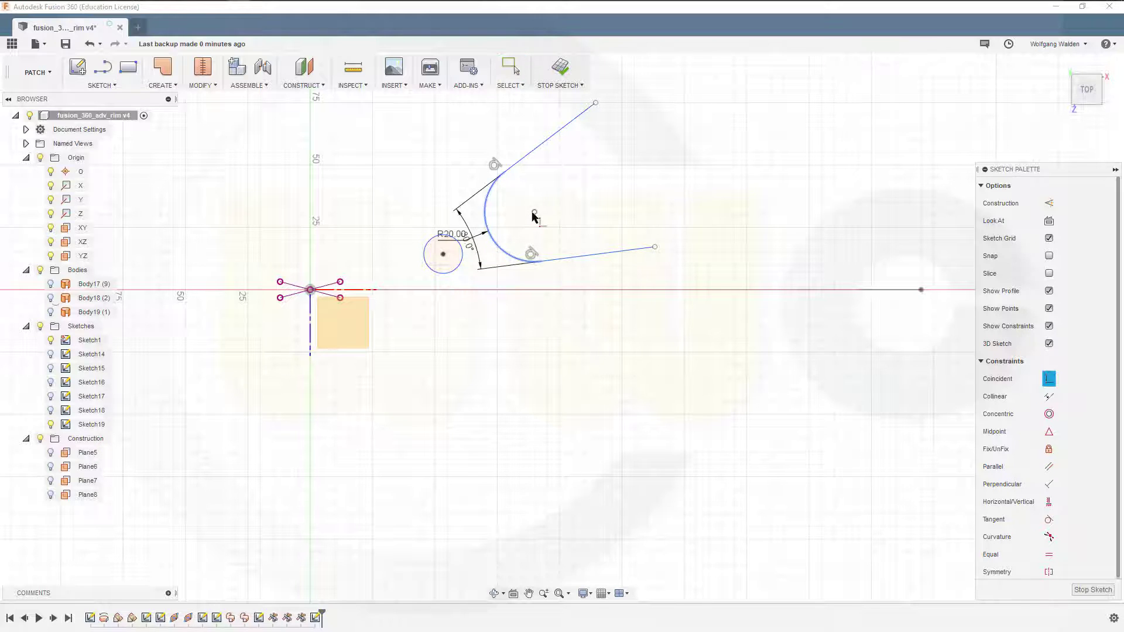
click(330, 290)
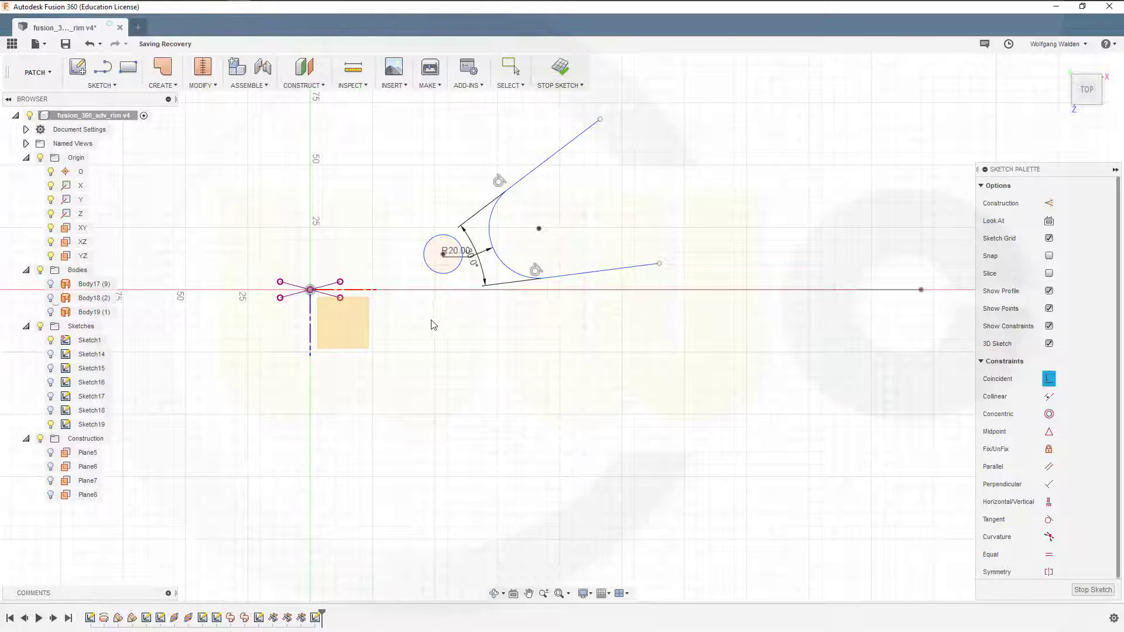
key(Escape)
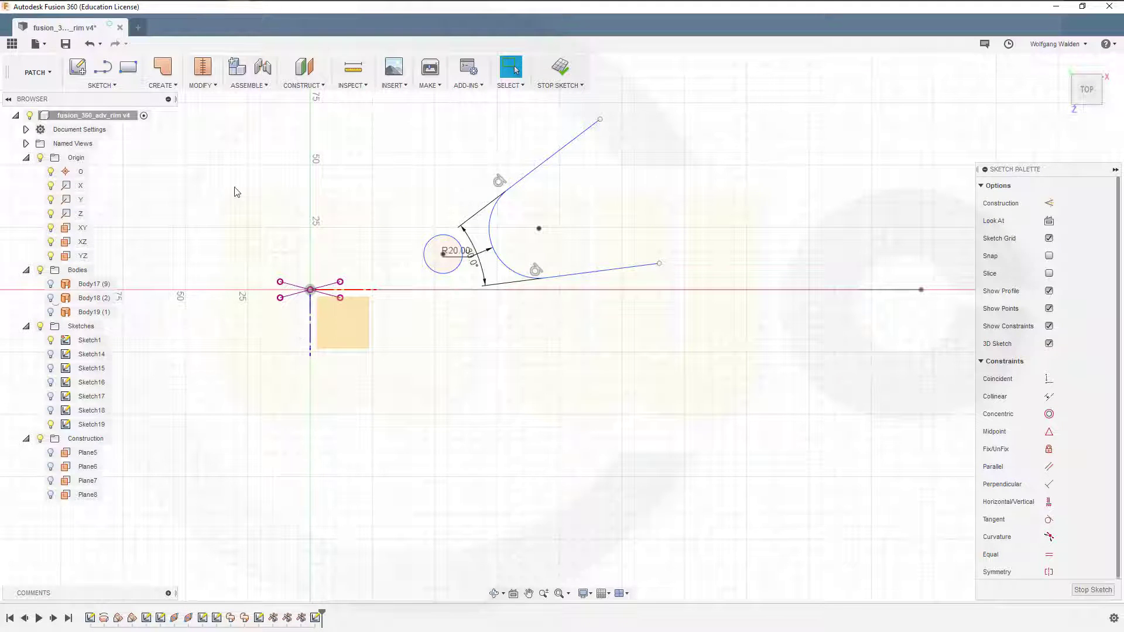
Project the origin X axis into the sketch and make the lower leg of the filleted V parallel to it.
key(p)
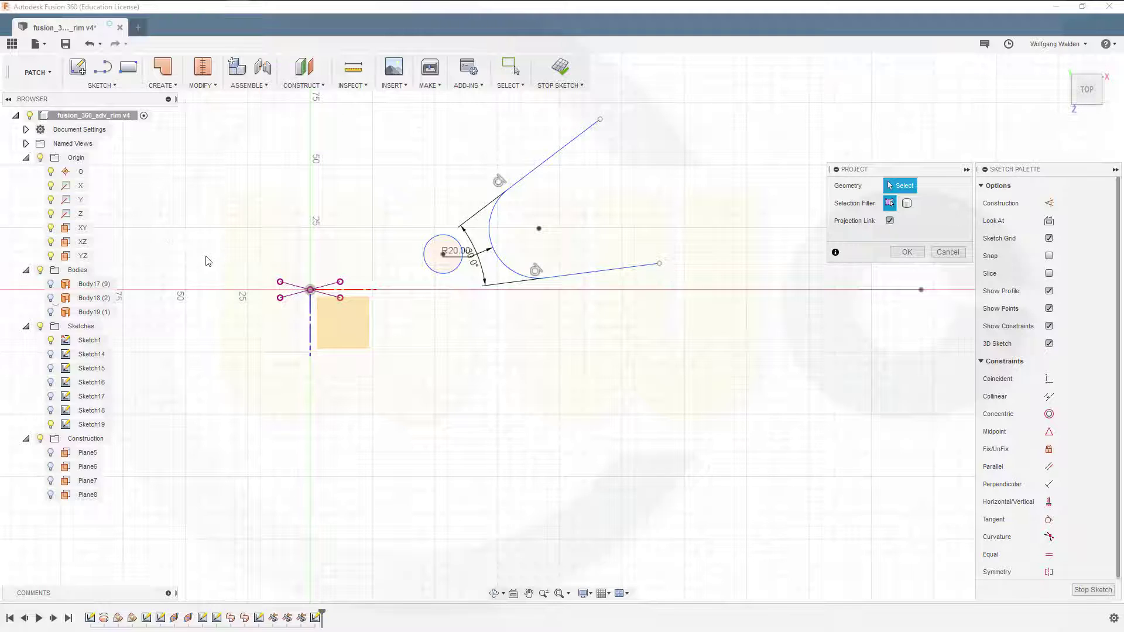
click(353, 290)
click(907, 251)
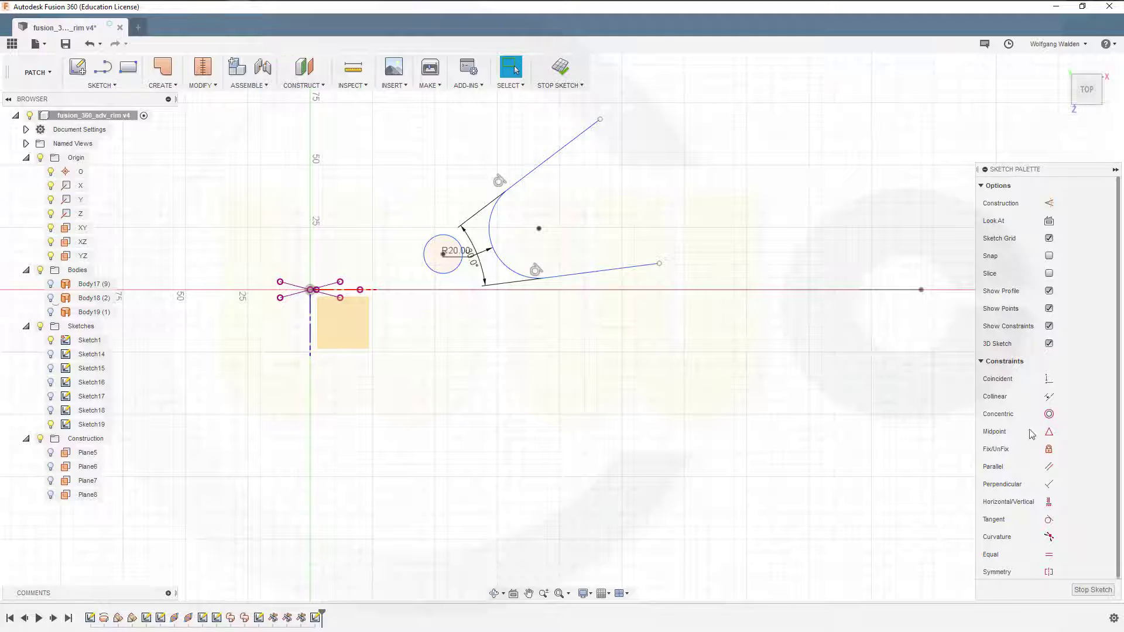
click(1049, 467)
click(628, 268)
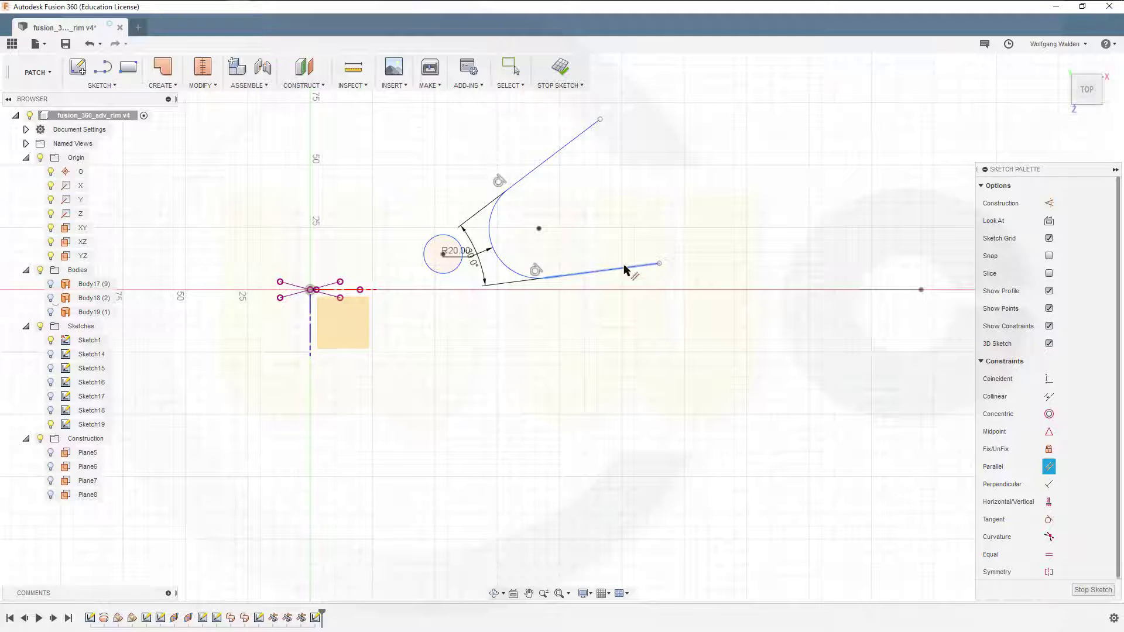
click(345, 289)
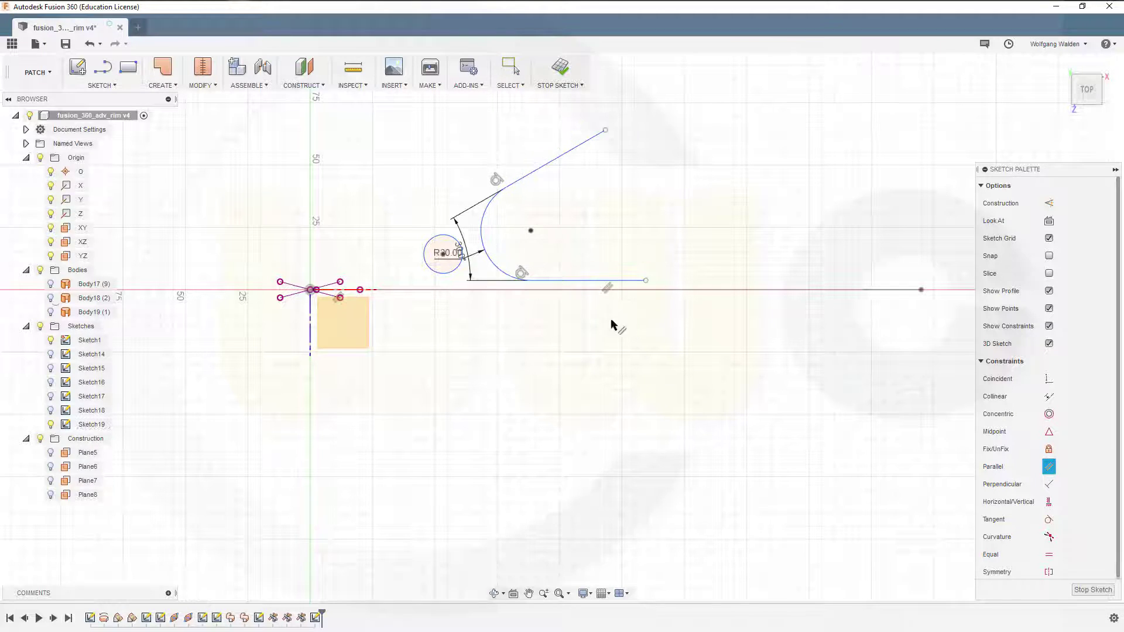
key(Escape)
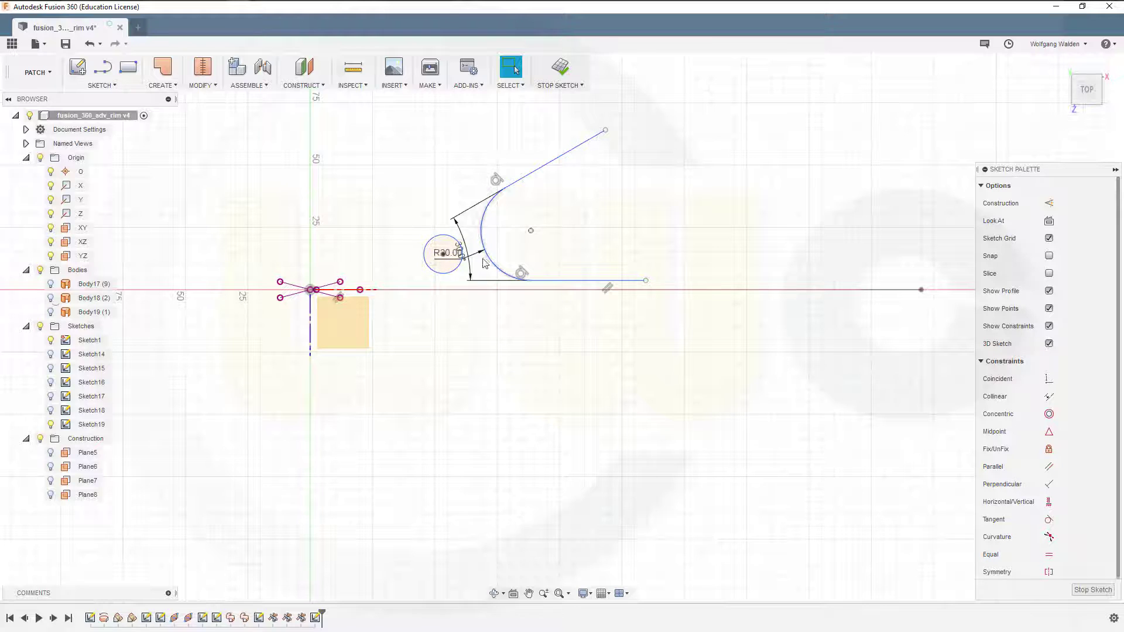
Lengthen both legs of the filleted V outward and reposition its fillet arc nearer the small circle.
drag(648, 284, 937, 288)
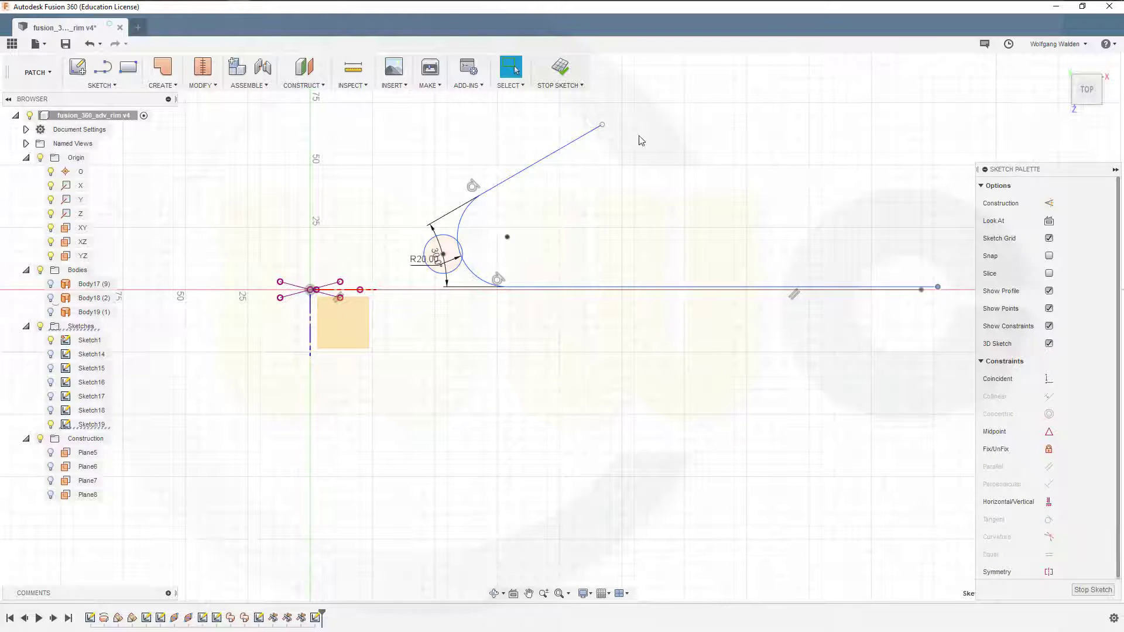
scroll(622, 179, down, 4)
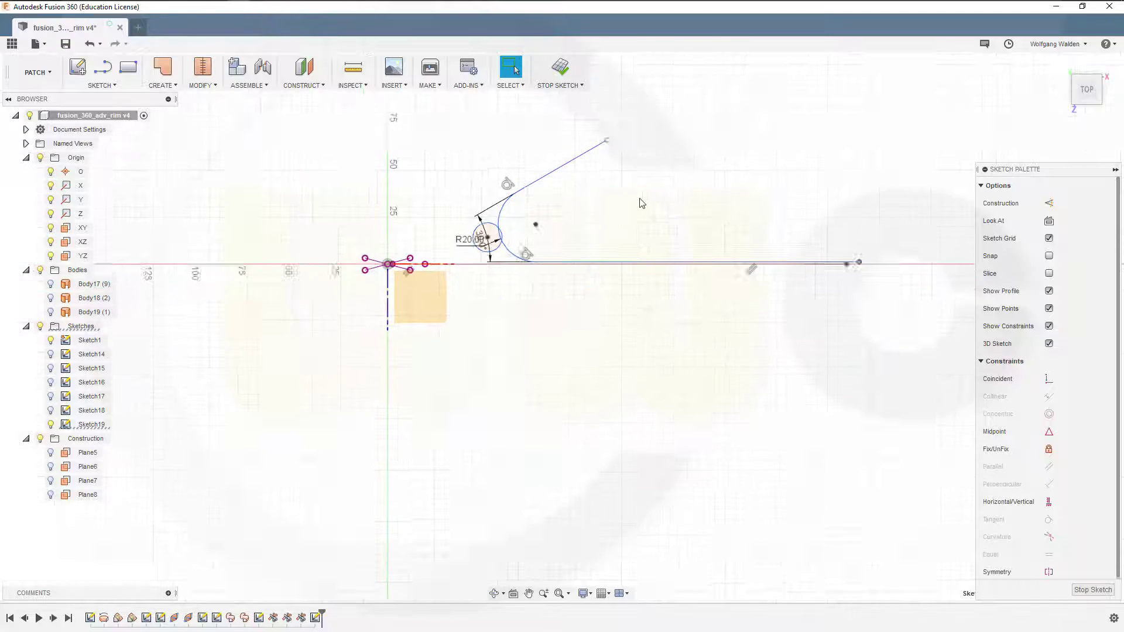
mouse_move(615, 155)
mouse_down()
mouse_move(715, 125)
mouse_move(698, 147)
mouse_move(660, 157)
mouse_move(787, 139)
mouse_move(700, 161)
mouse_move(530, 237)
mouse_move(682, 150)
mouse_move(673, 159)
mouse_up()
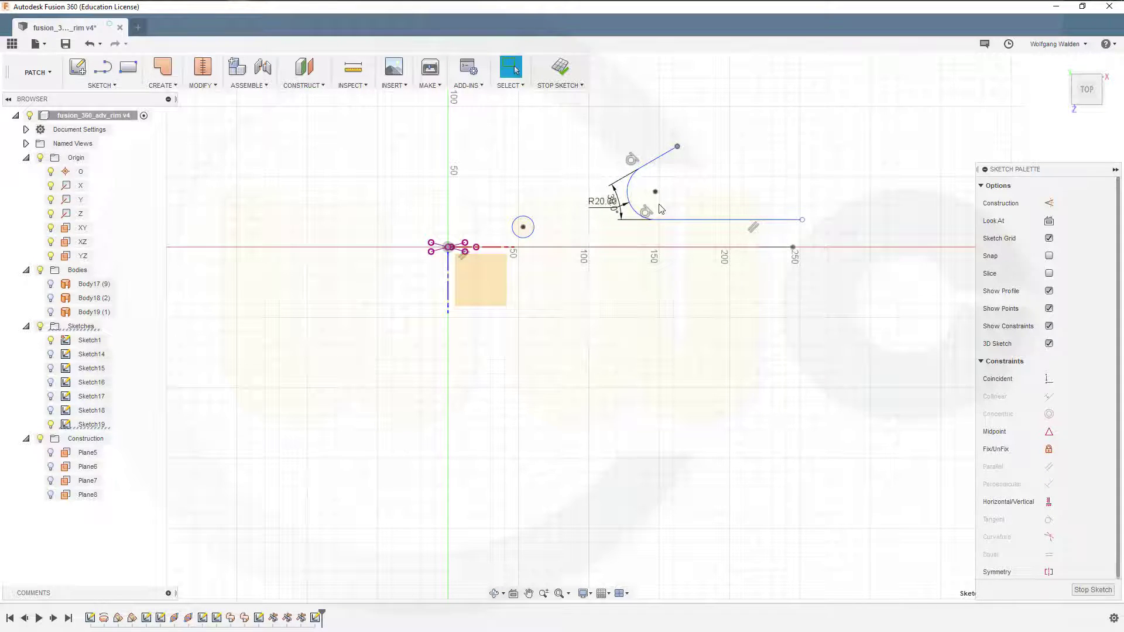
drag(655, 196, 597, 208)
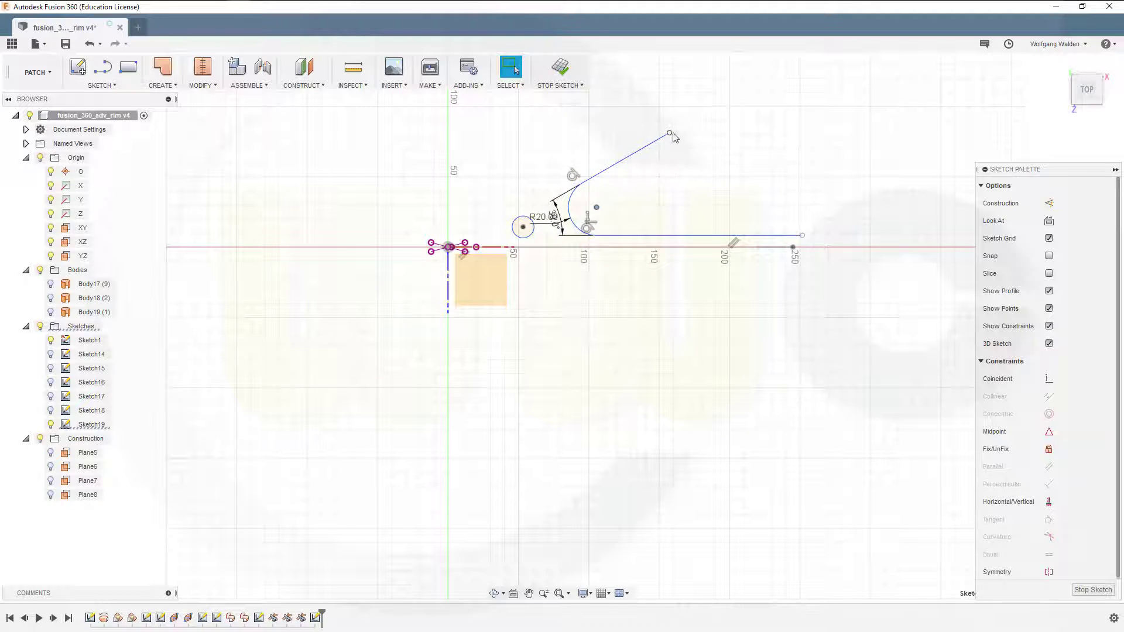
drag(671, 134, 778, 86)
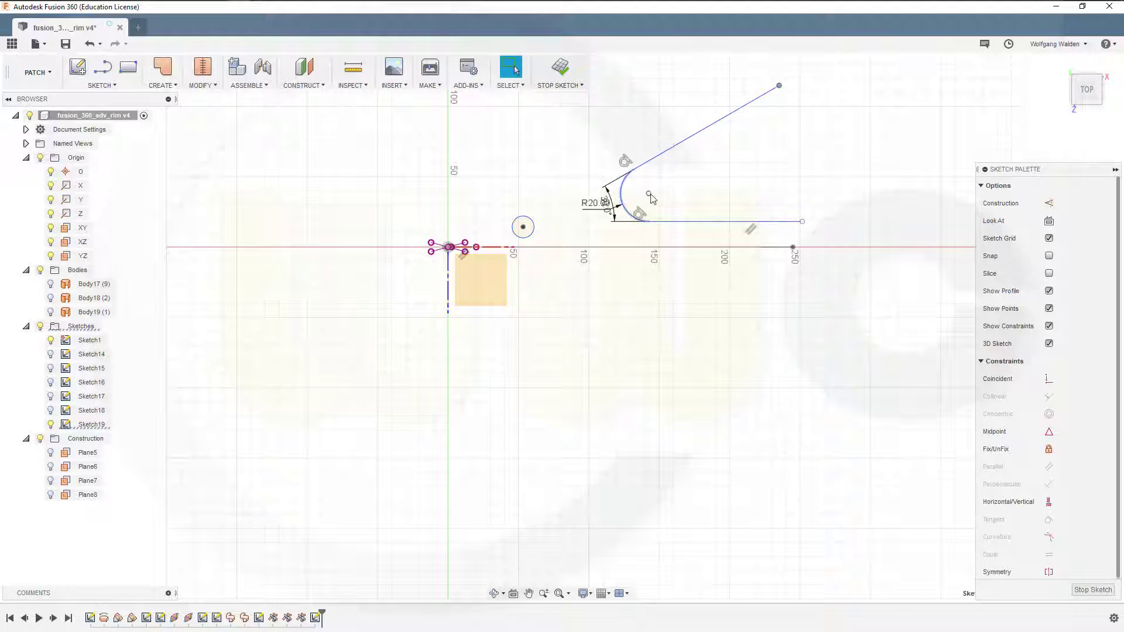
drag(650, 195, 596, 207)
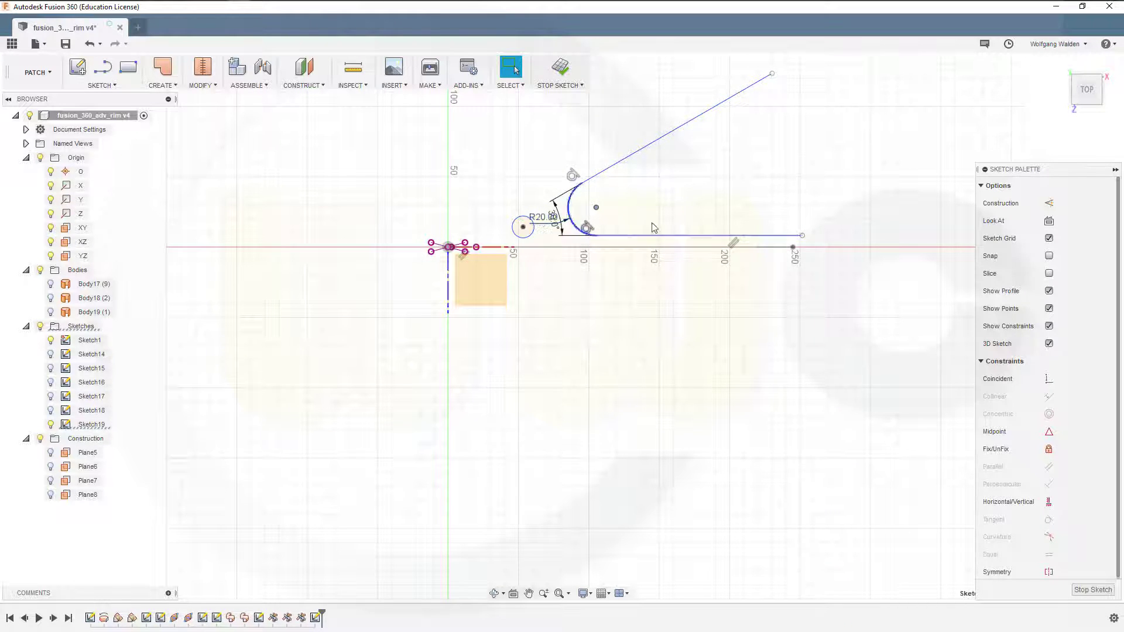
click(676, 207)
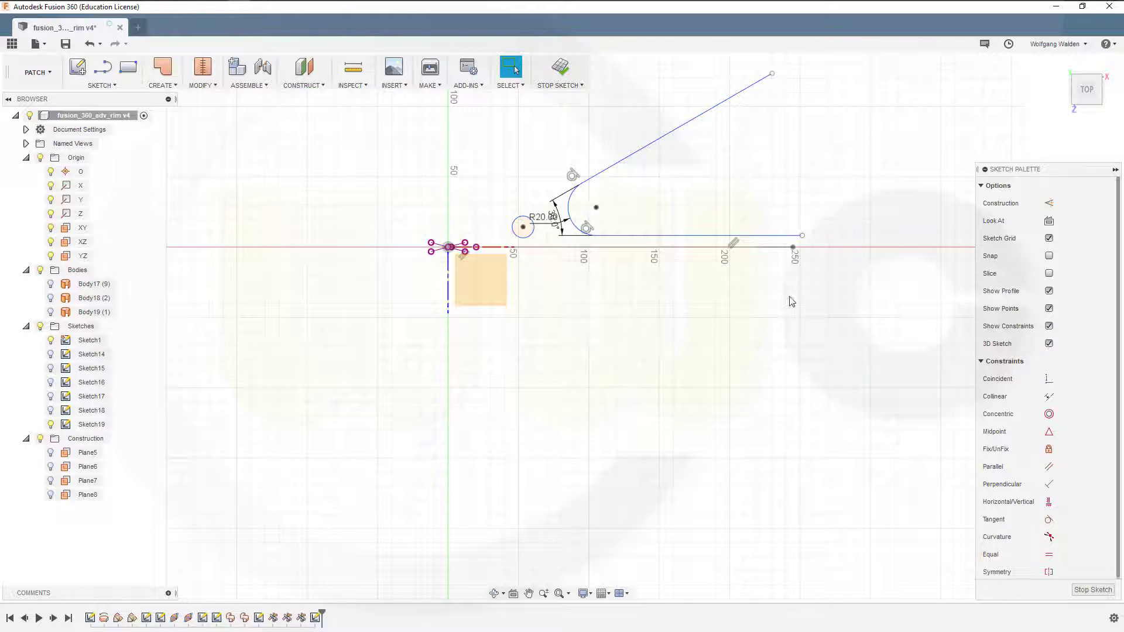
Dimension the distance between the V's lower leg and the projected X axis as 15 mm.
key(d)
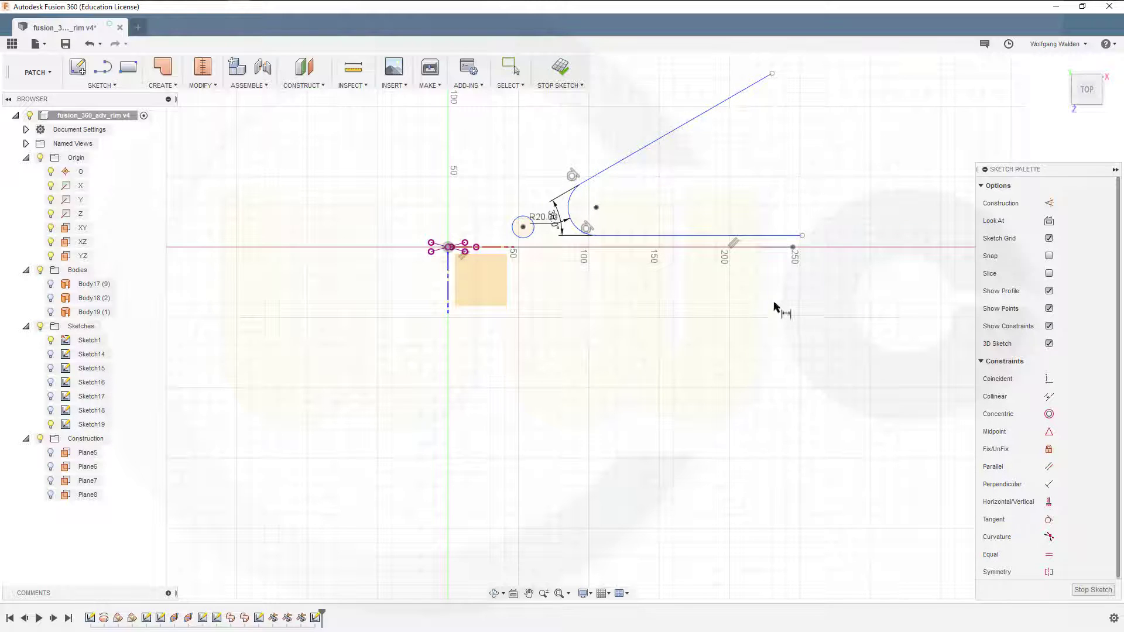
click(753, 236)
key(Escape)
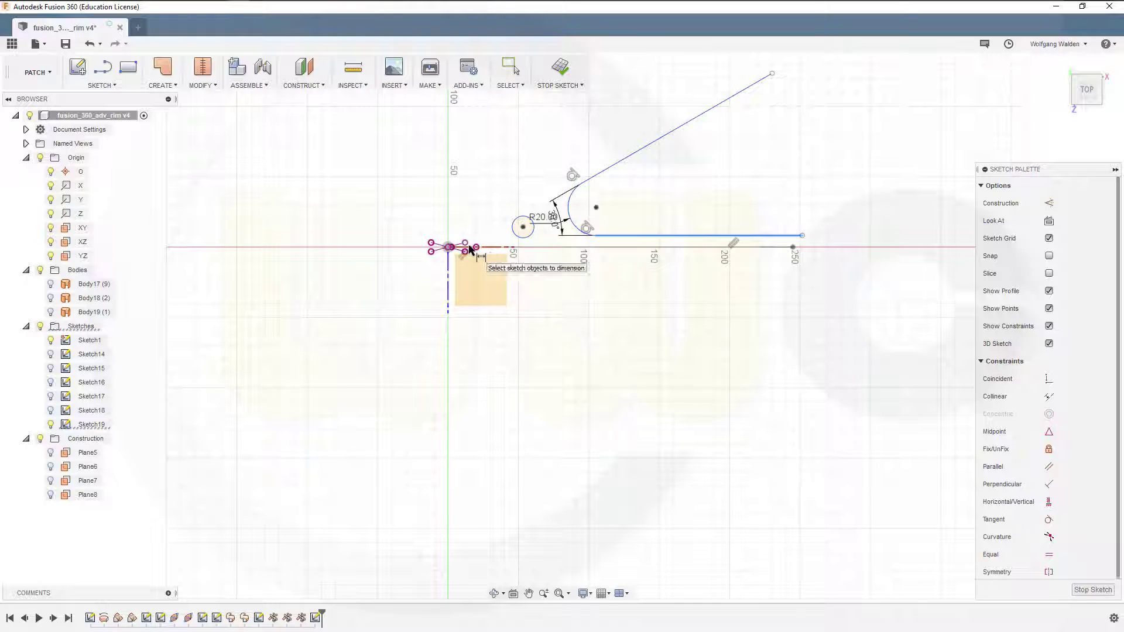
click(471, 247)
click(831, 242)
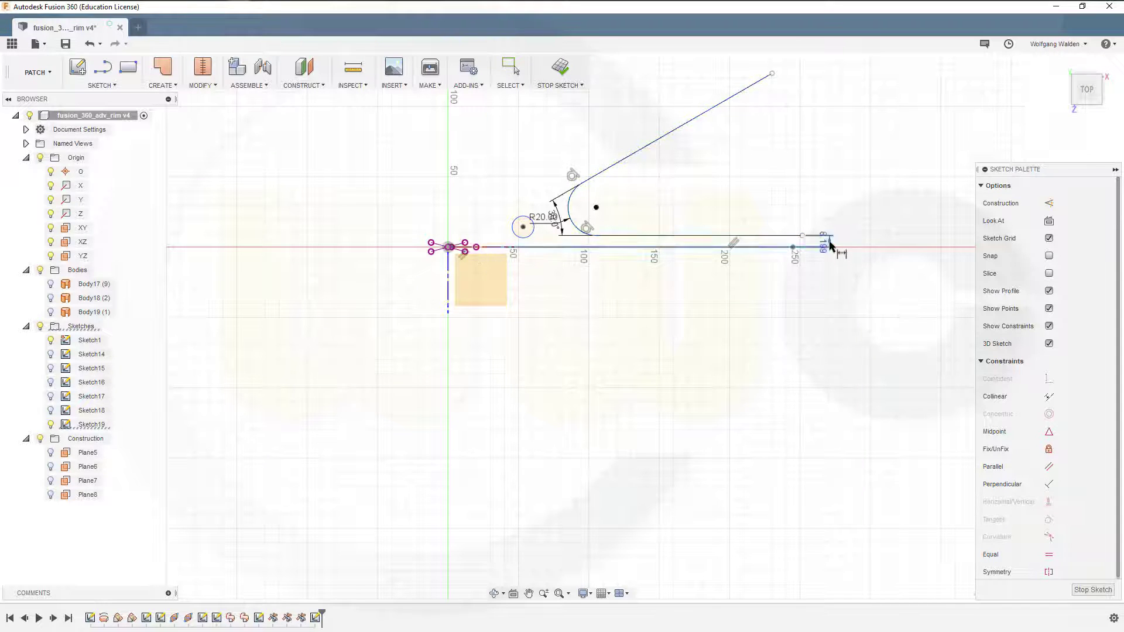
text(15)
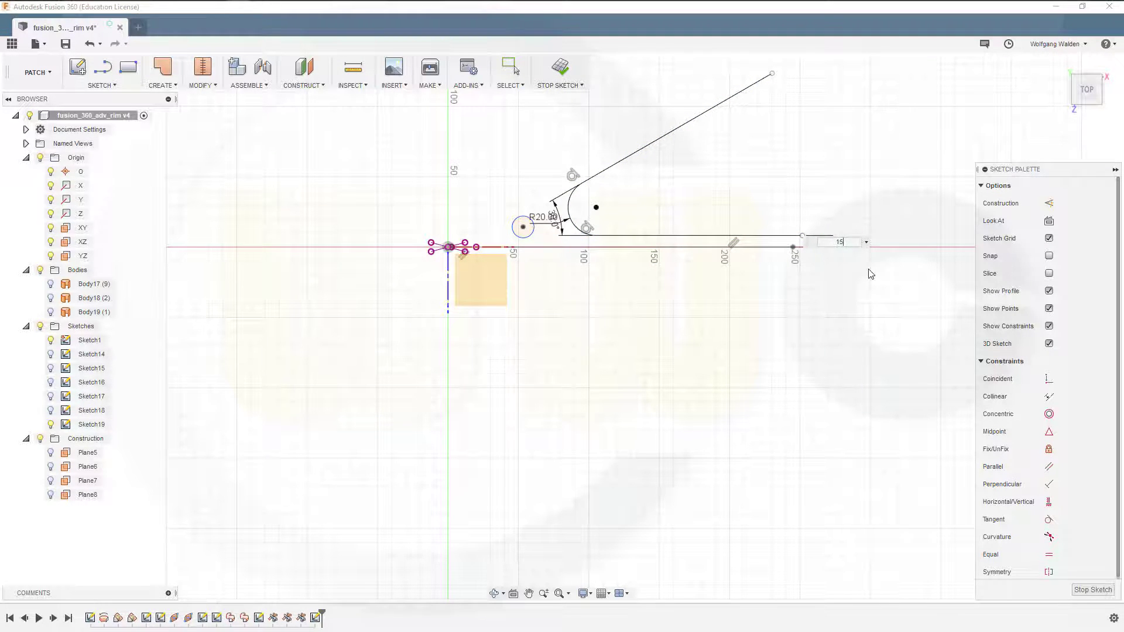
key(Return)
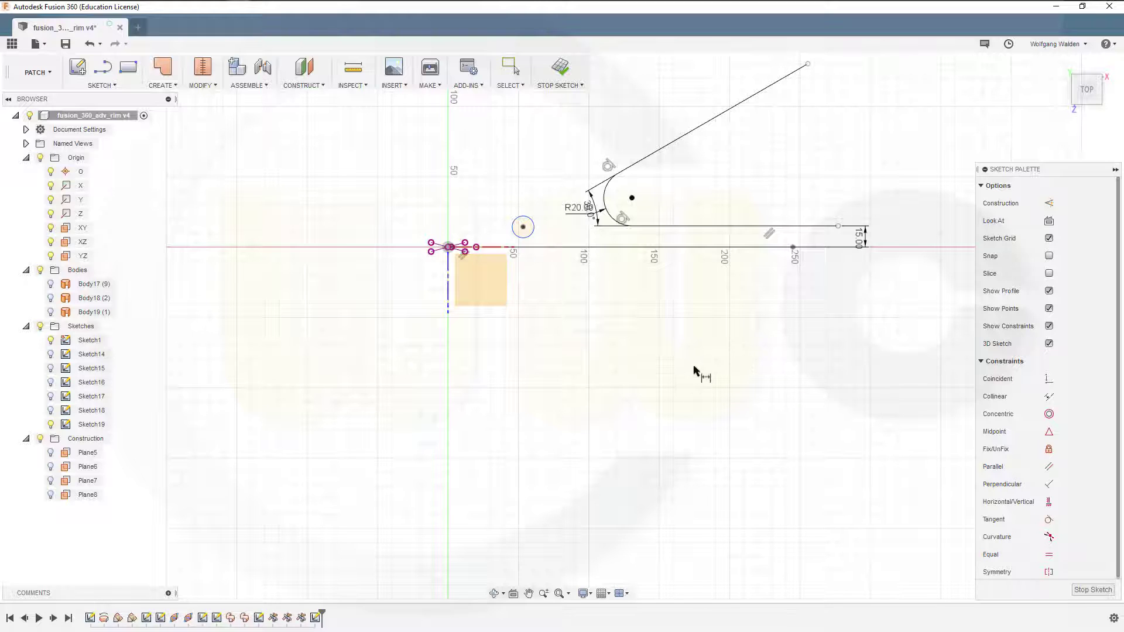
key(Escape)
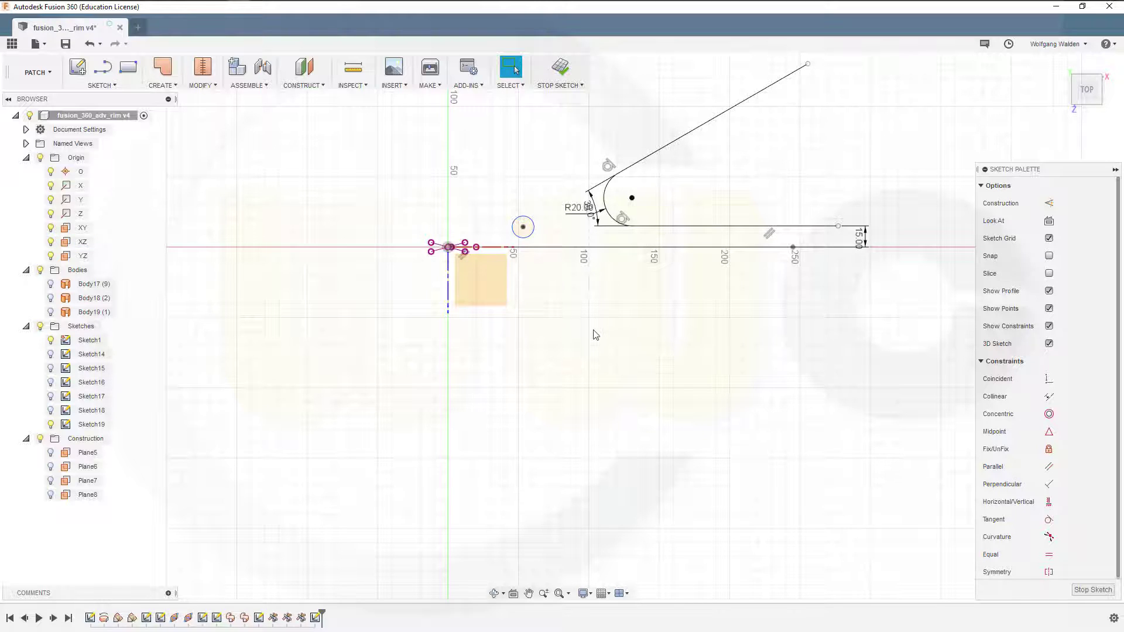
Draw a second outward-opening V of two lines below the X axis, with its lower leg about 209 mm long.
key(l)
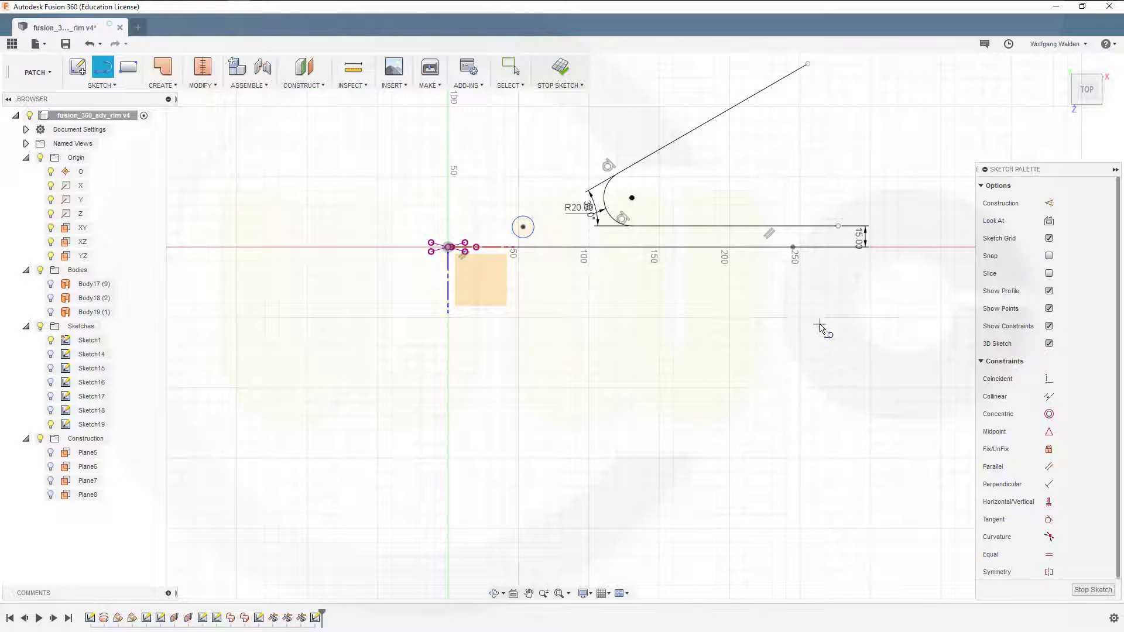
click(862, 300)
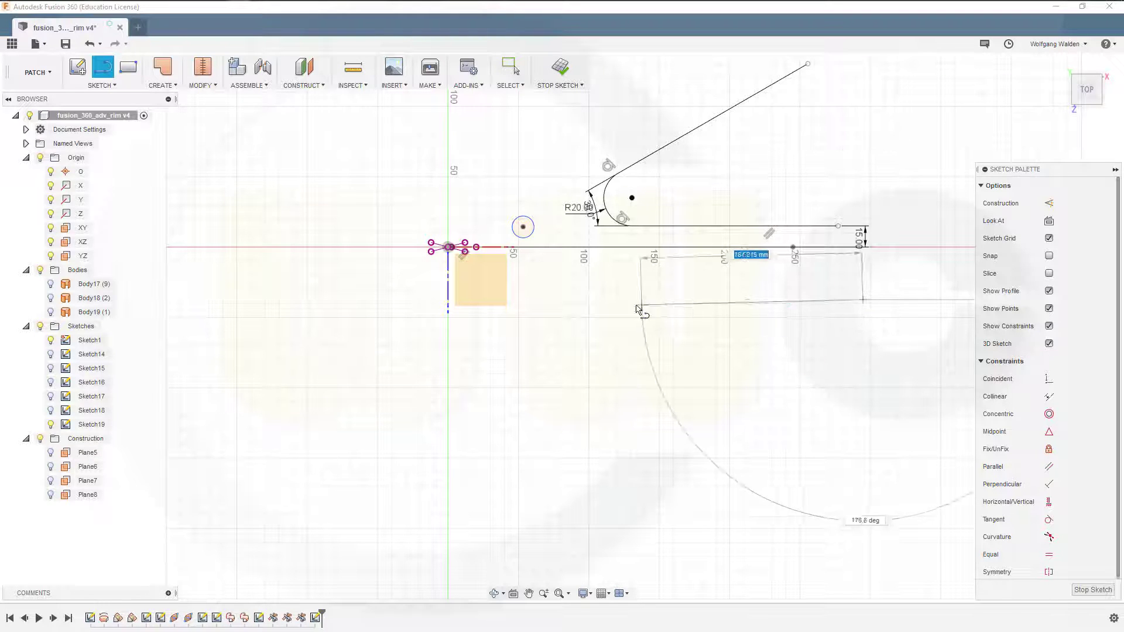
click(572, 309)
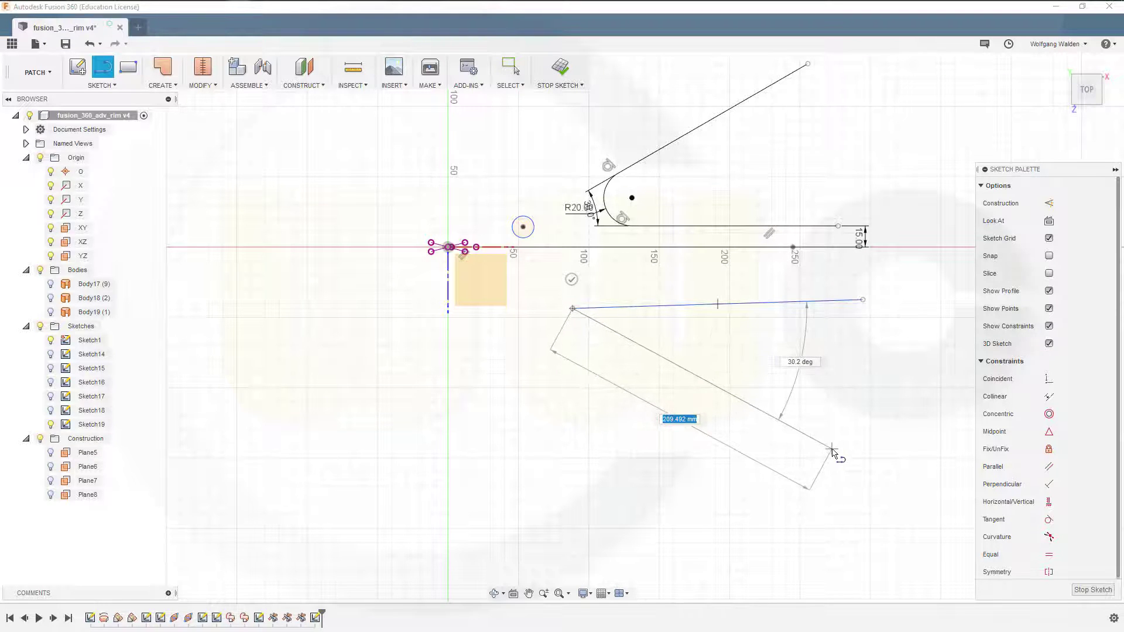
click(833, 450)
key(Escape)
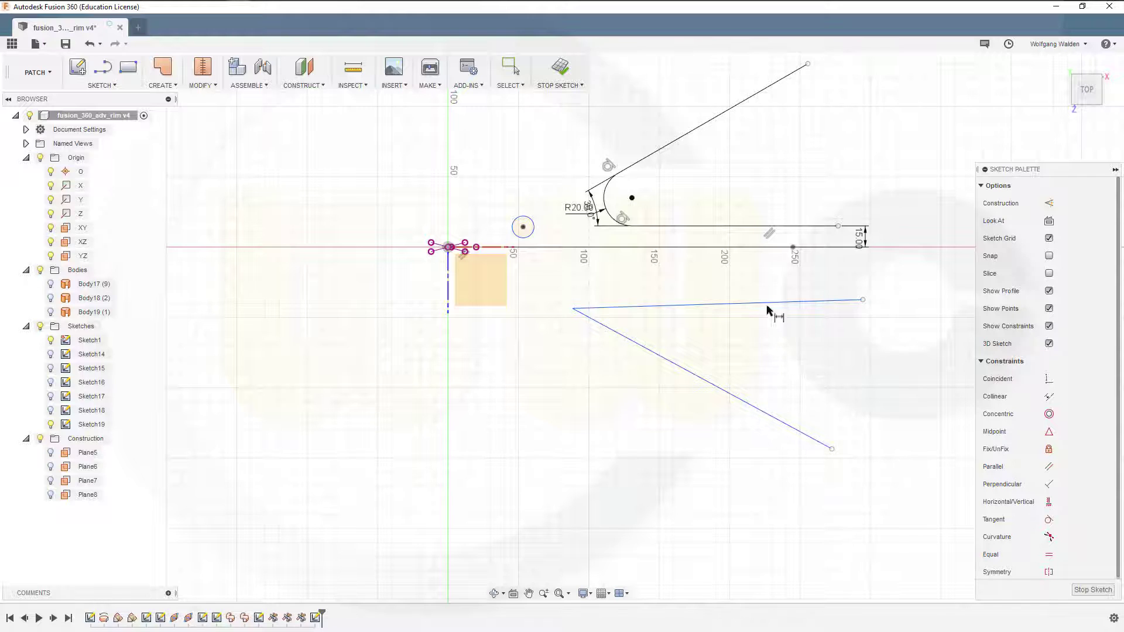
Dimension the angle between the two legs of the second V as 30 degrees.
click(768, 303)
click(733, 394)
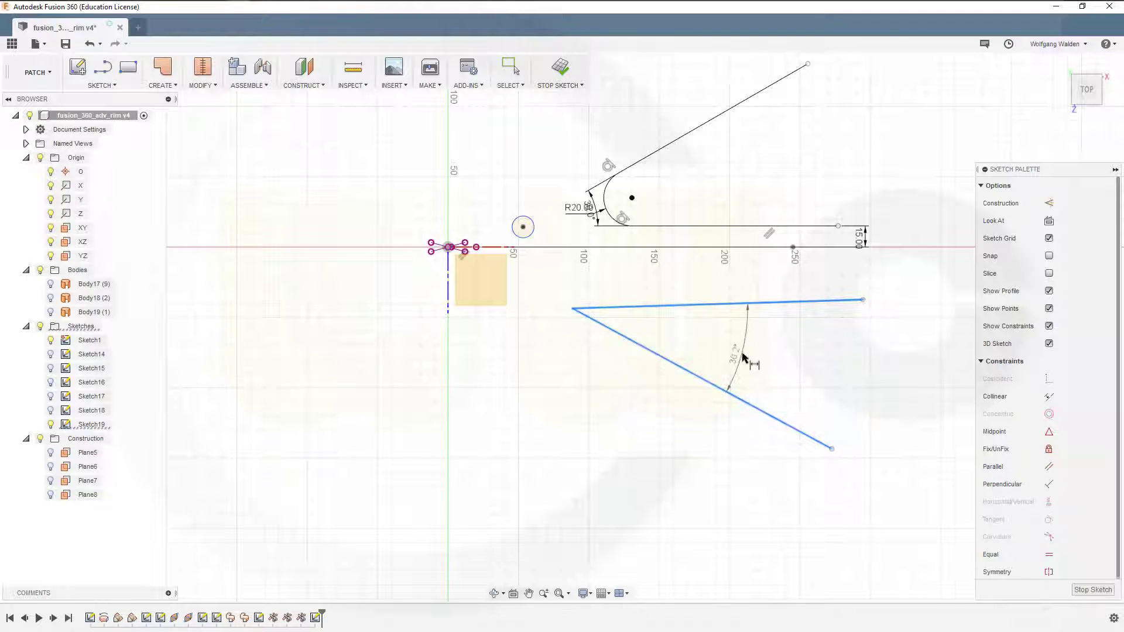
click(742, 357)
key(Return)
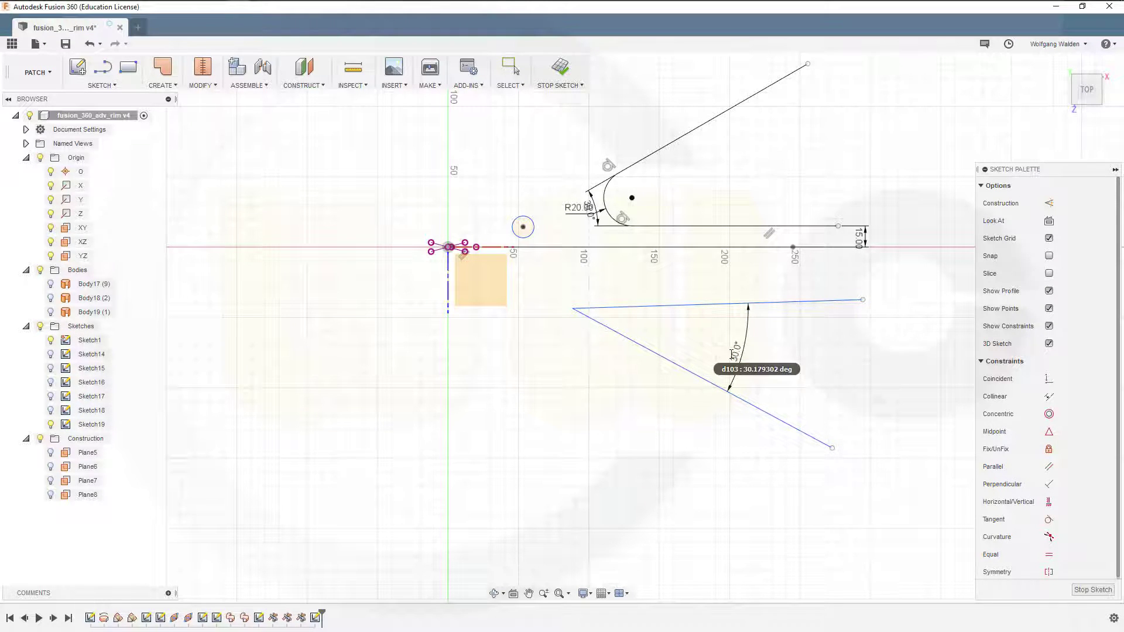
Fillet the corner of the second V with a 20 mm radius.
click(117, 87)
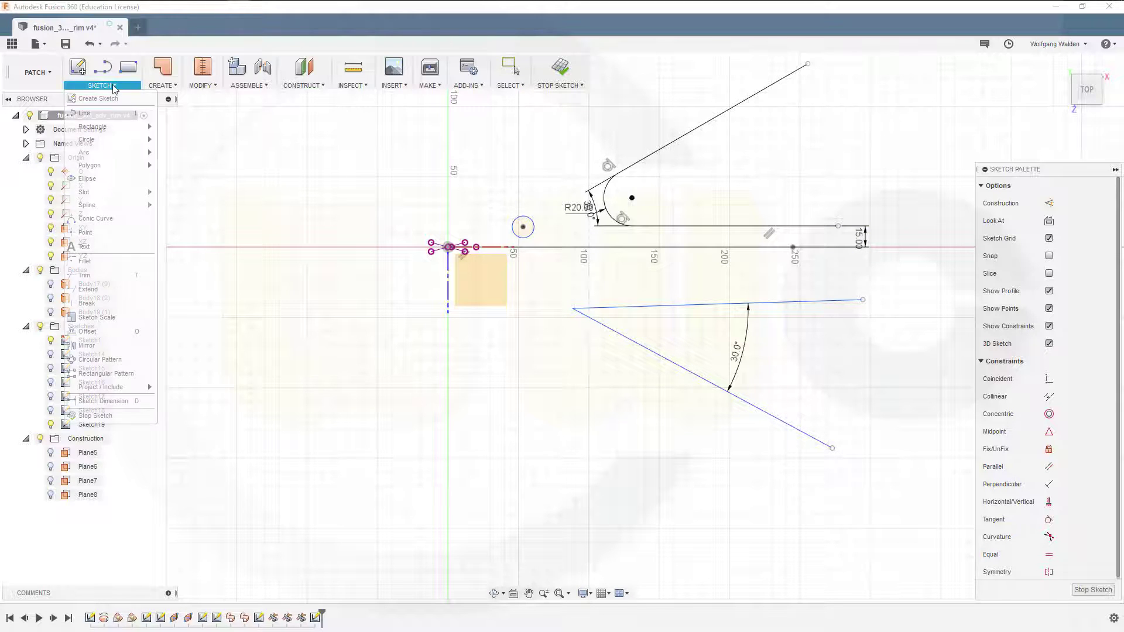
click(103, 262)
click(618, 310)
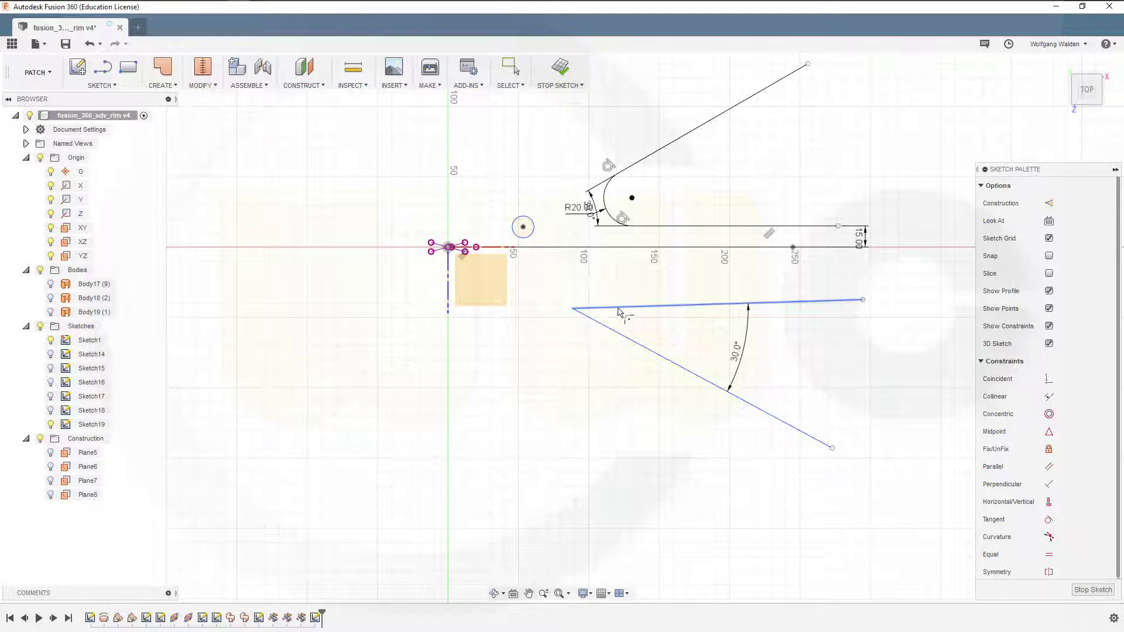
click(609, 328)
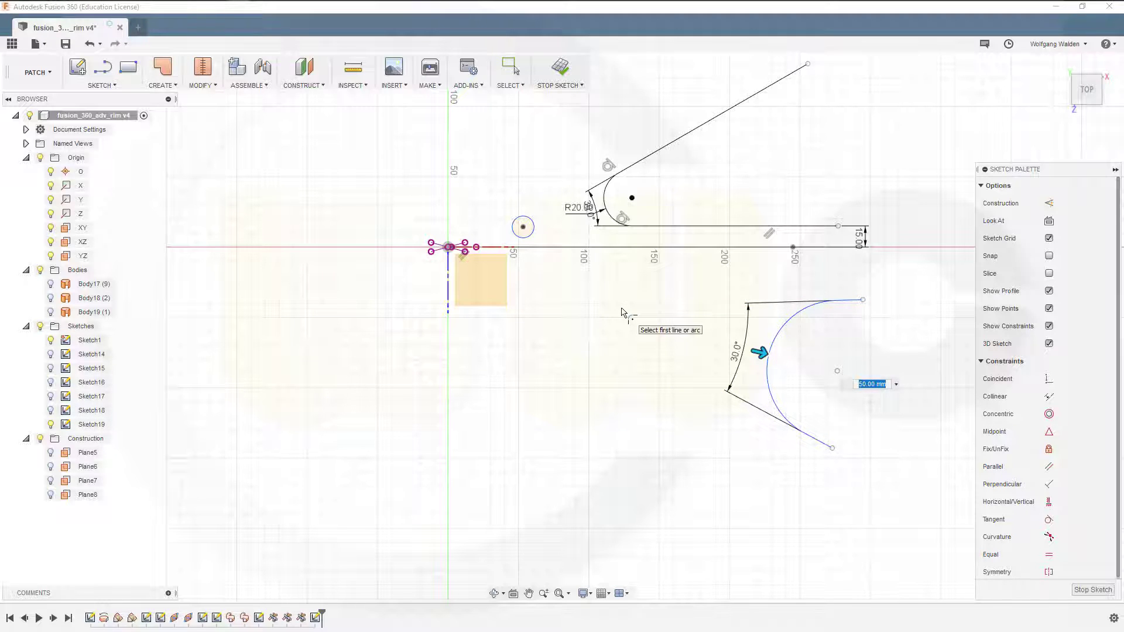
text(20)
key(Return)
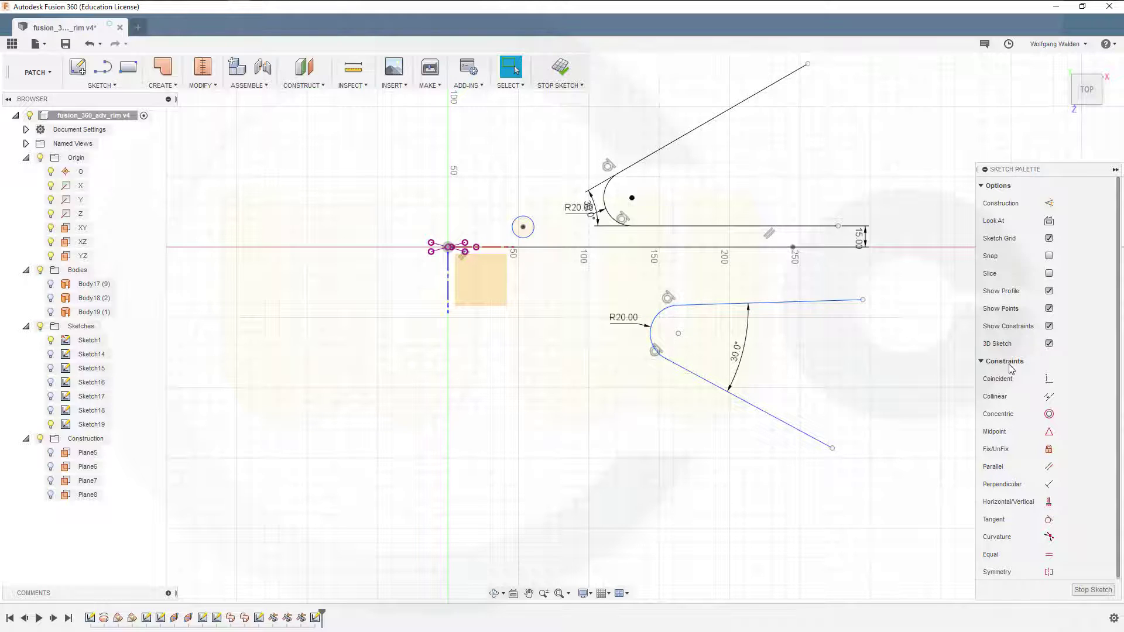
Make the second V's fillet center coincident with the projected line sloping below the X axis from the origin.
click(1048, 380)
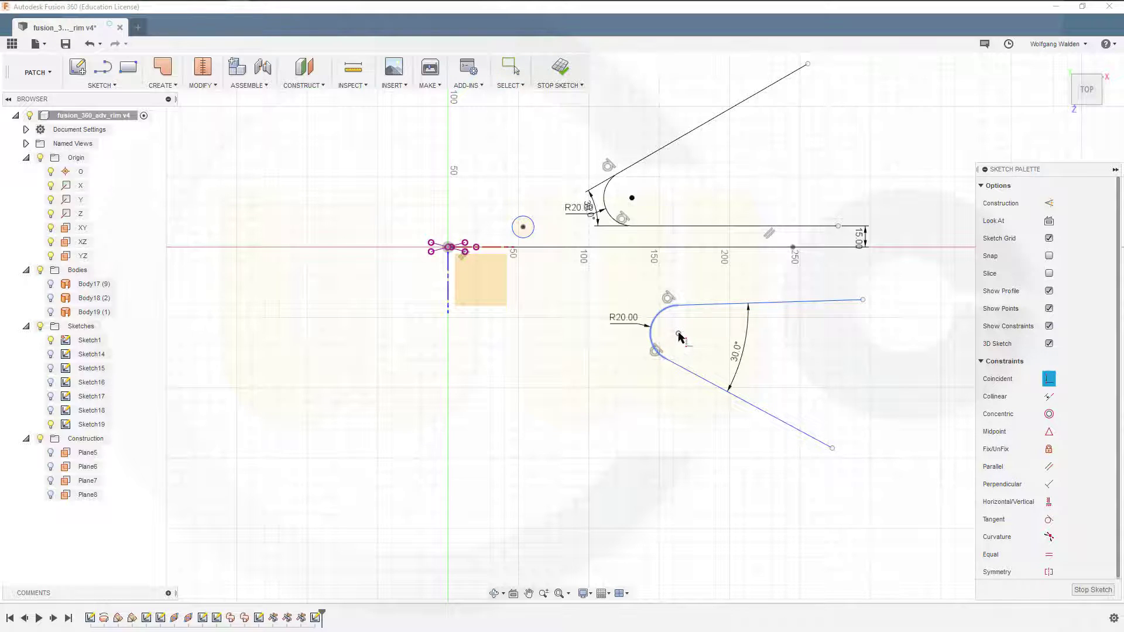
click(679, 334)
click(455, 250)
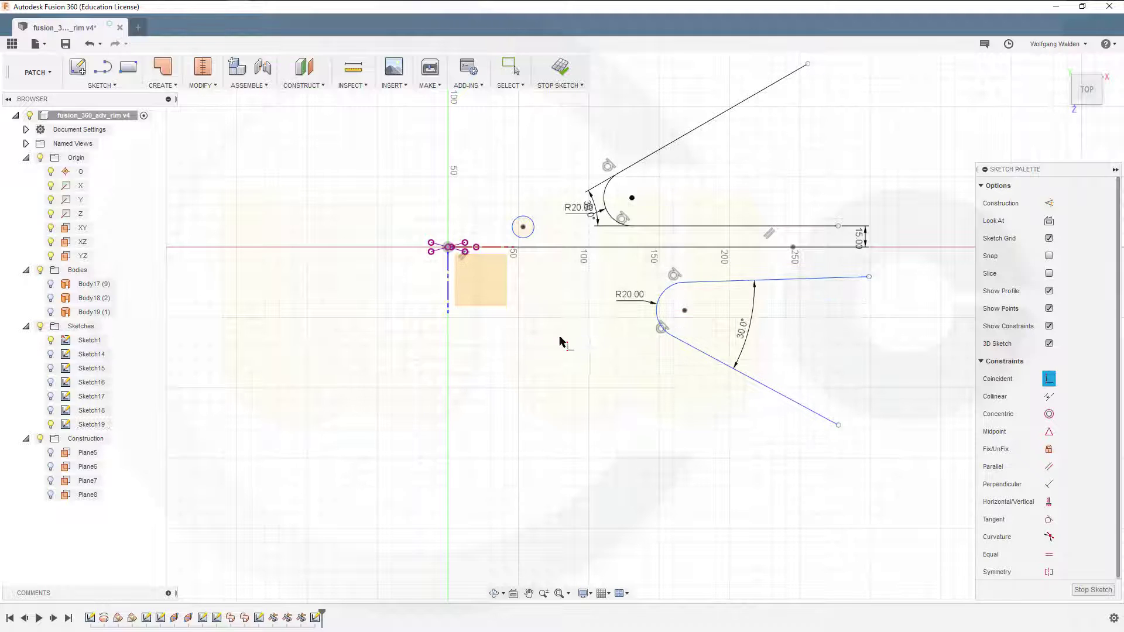
key(Escape)
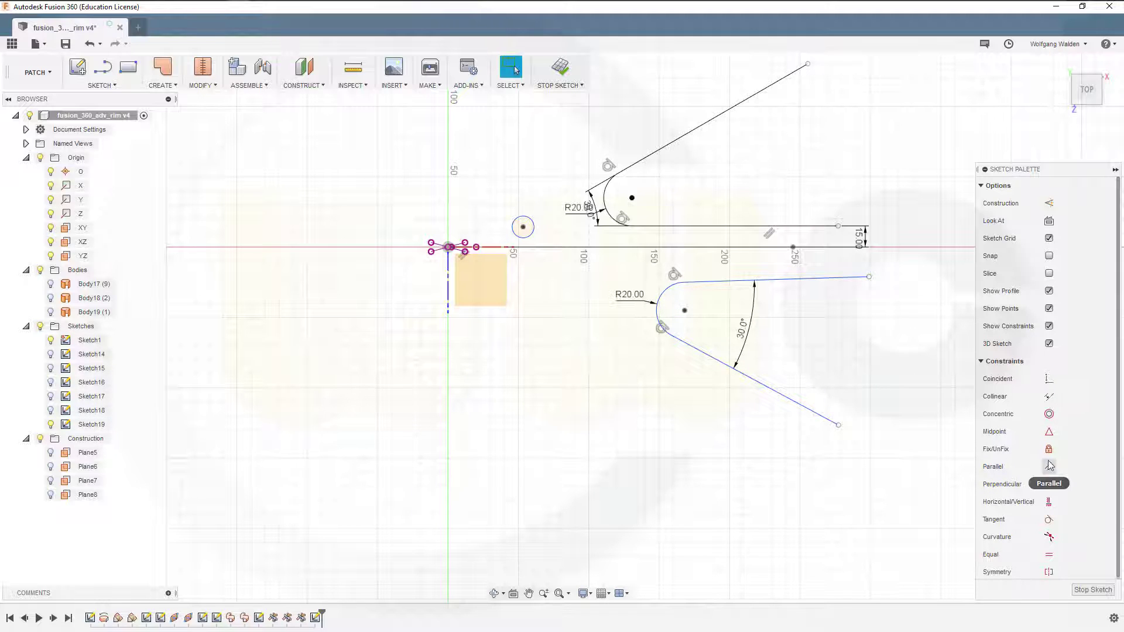
Make the upper leg of the second V parallel to the projected X axis.
click(1050, 467)
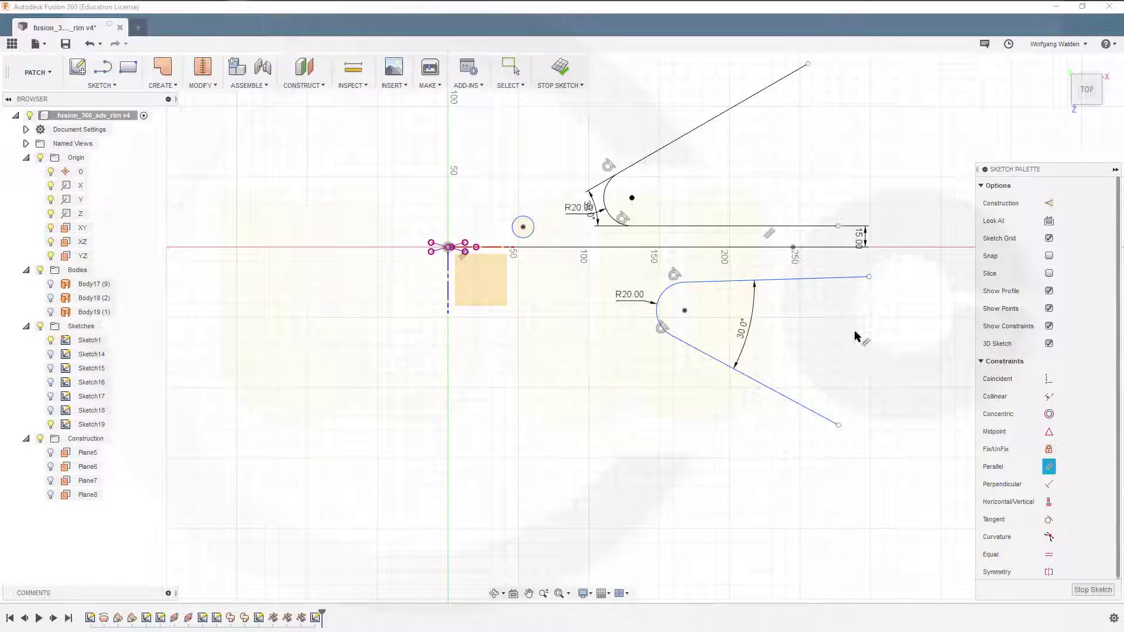
click(807, 280)
click(469, 251)
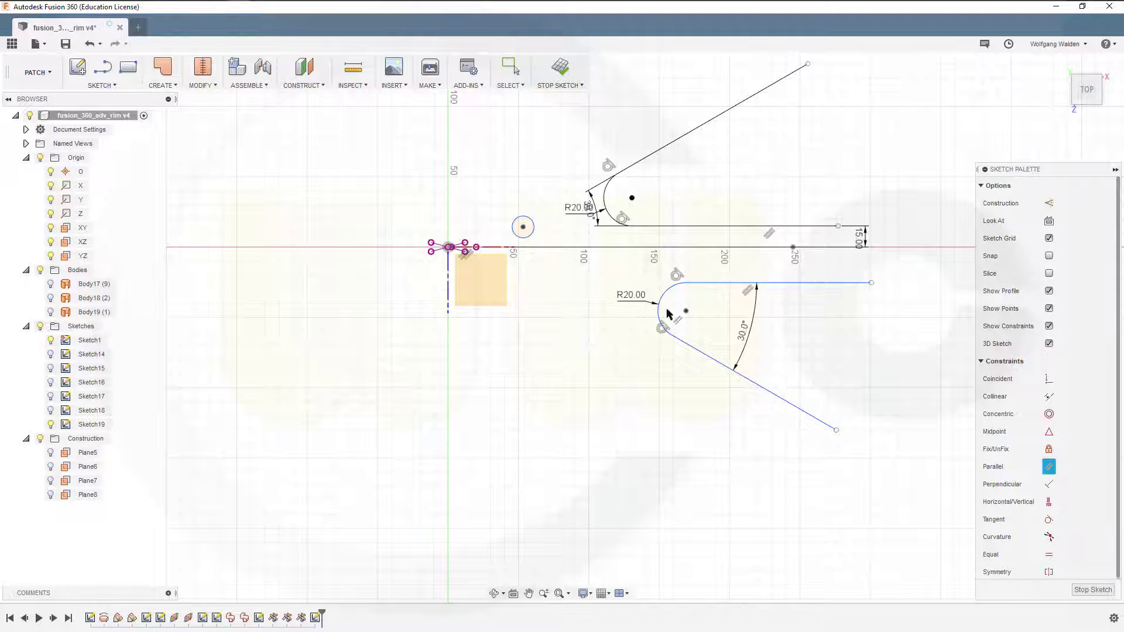
Dimension the distance from the projected point just above the X axis near the origin to the second V's upper leg as 15 mm.
key(d)
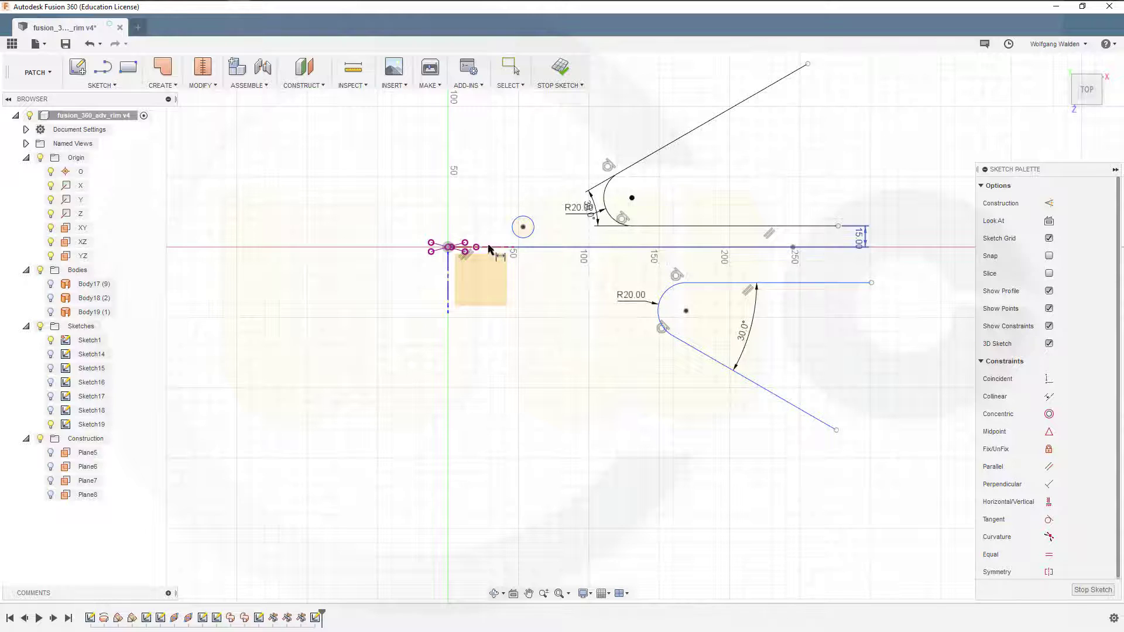
click(465, 242)
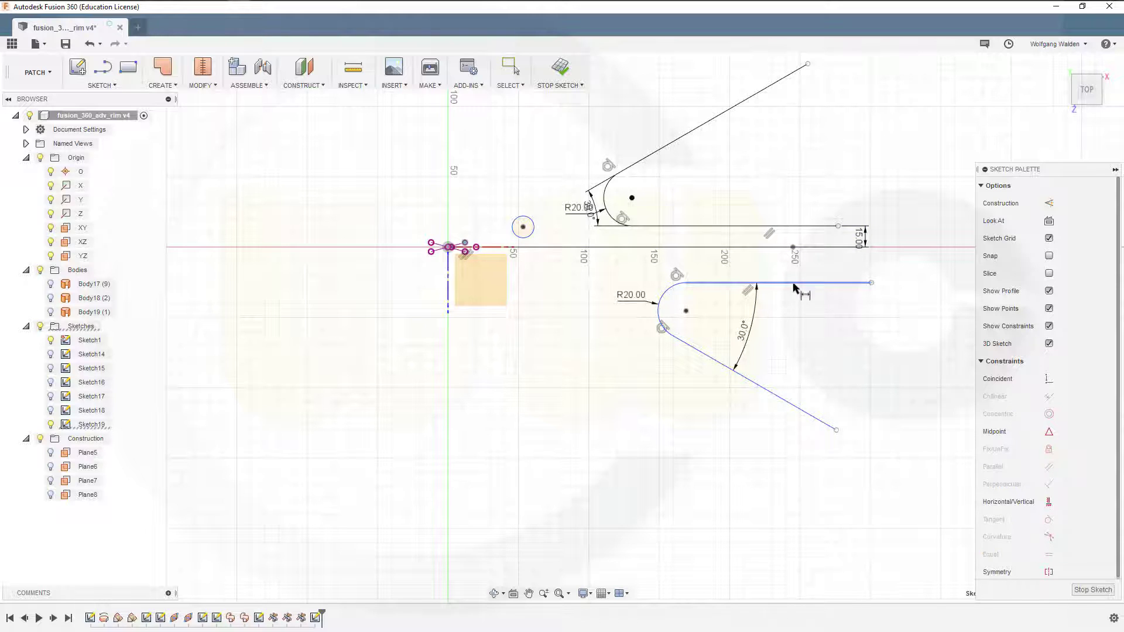
click(798, 284)
click(857, 271)
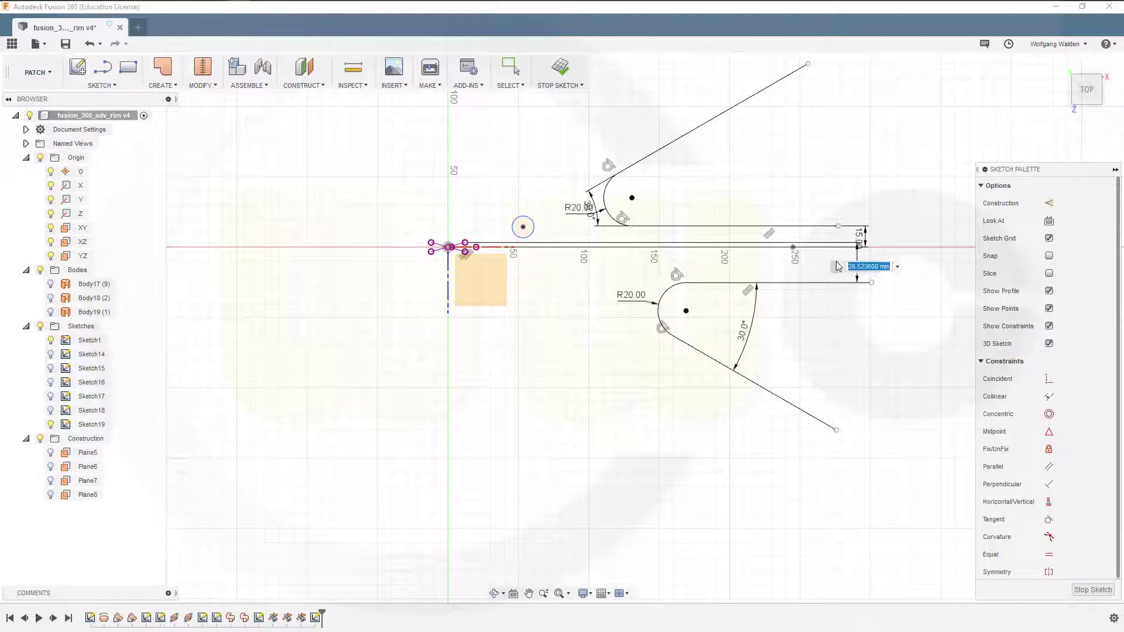
text(15)
key(Return)
key(Escape)
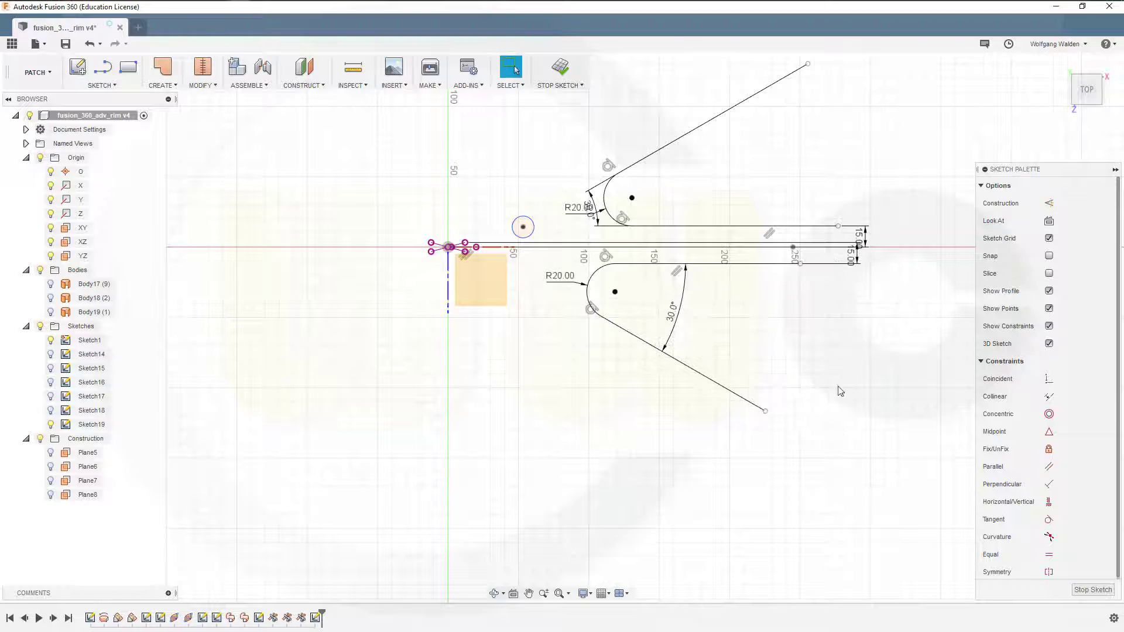
Extend the second V's lower leg outward and show Body18 and Body19 to compare the profiles with the spoke sector.
drag(766, 412, 797, 428)
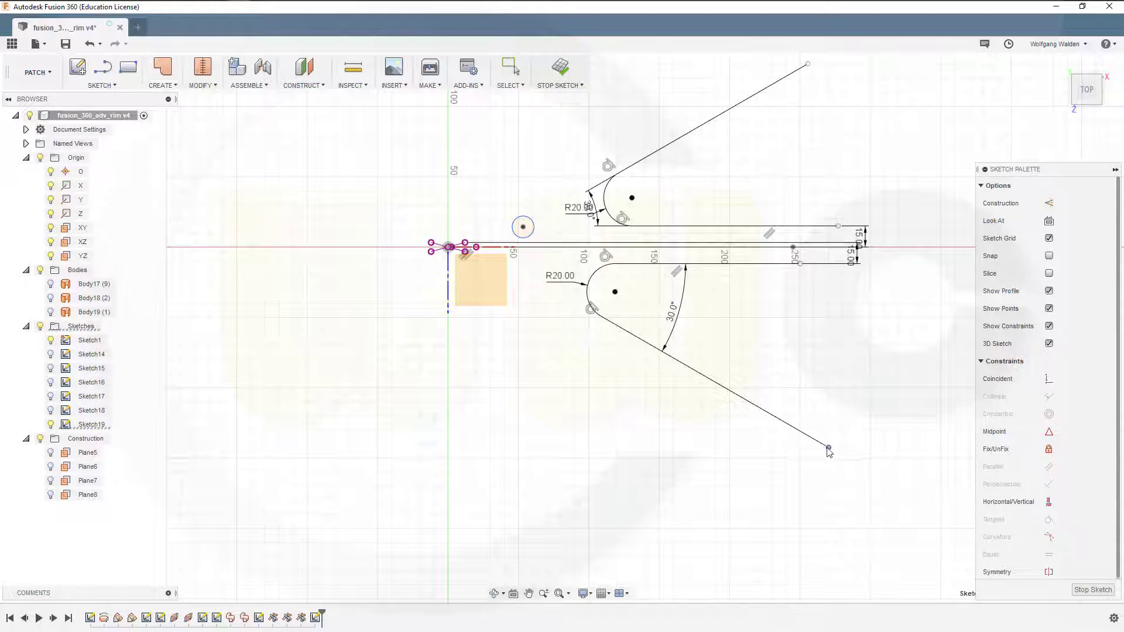
key(Escape)
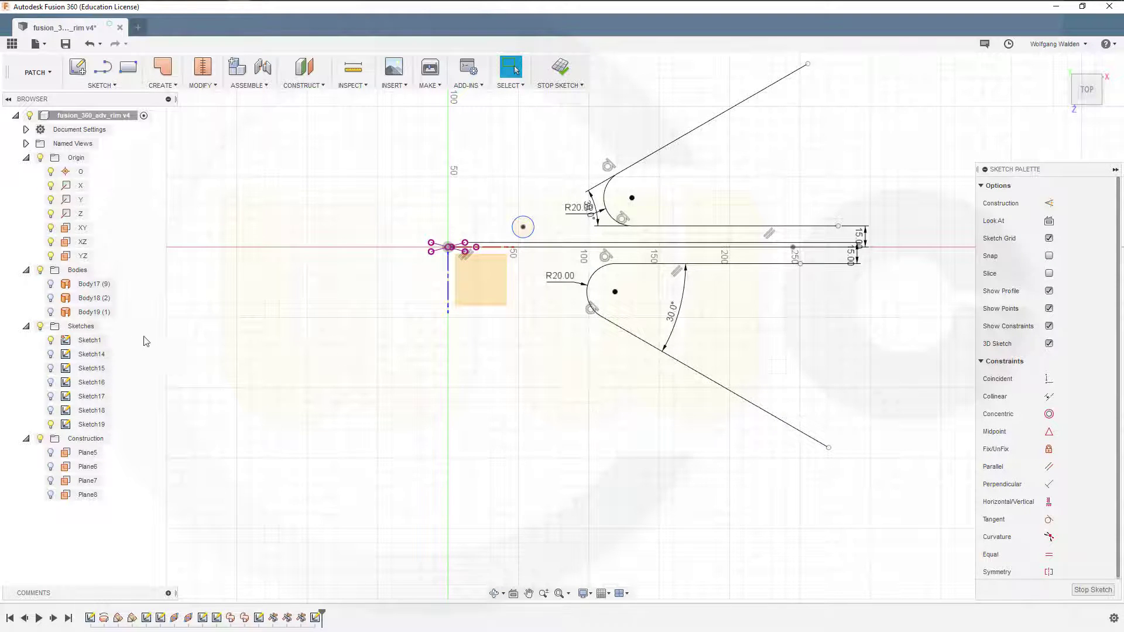
click(51, 298)
click(51, 313)
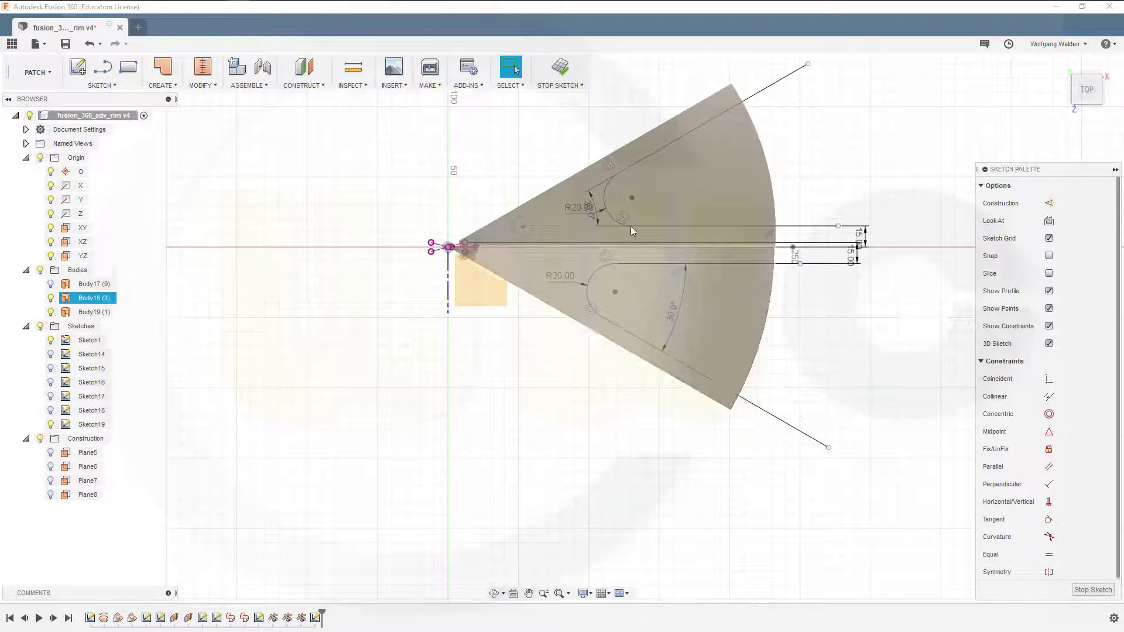
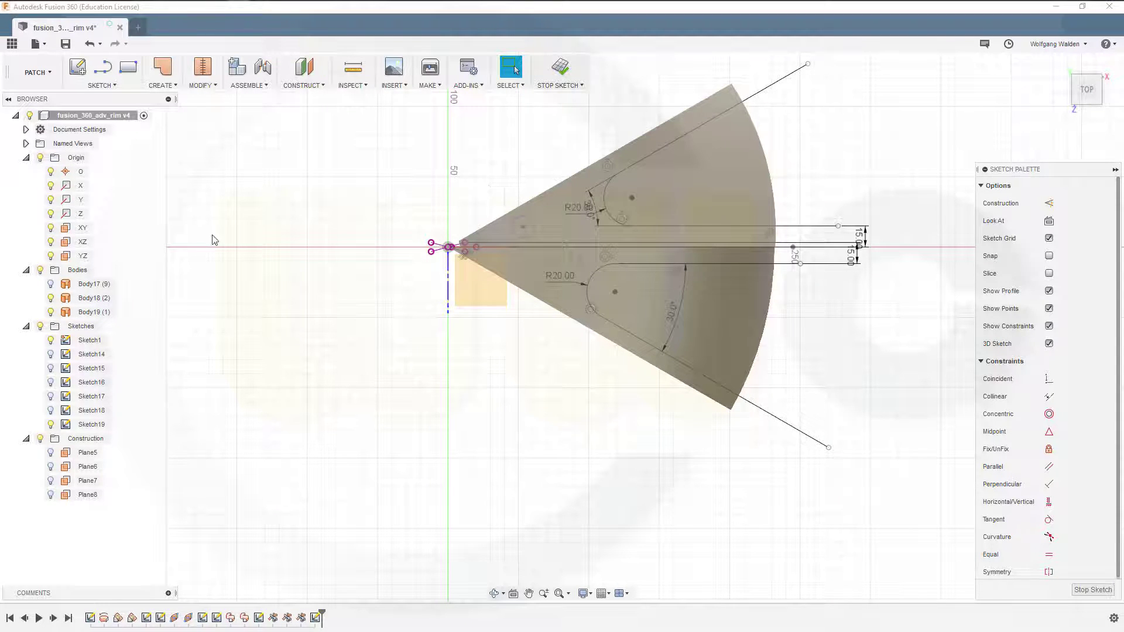
Hide Body18 and Body19 and move the small circle outward, just inboard of the upper V's rounded end.
click(51, 298)
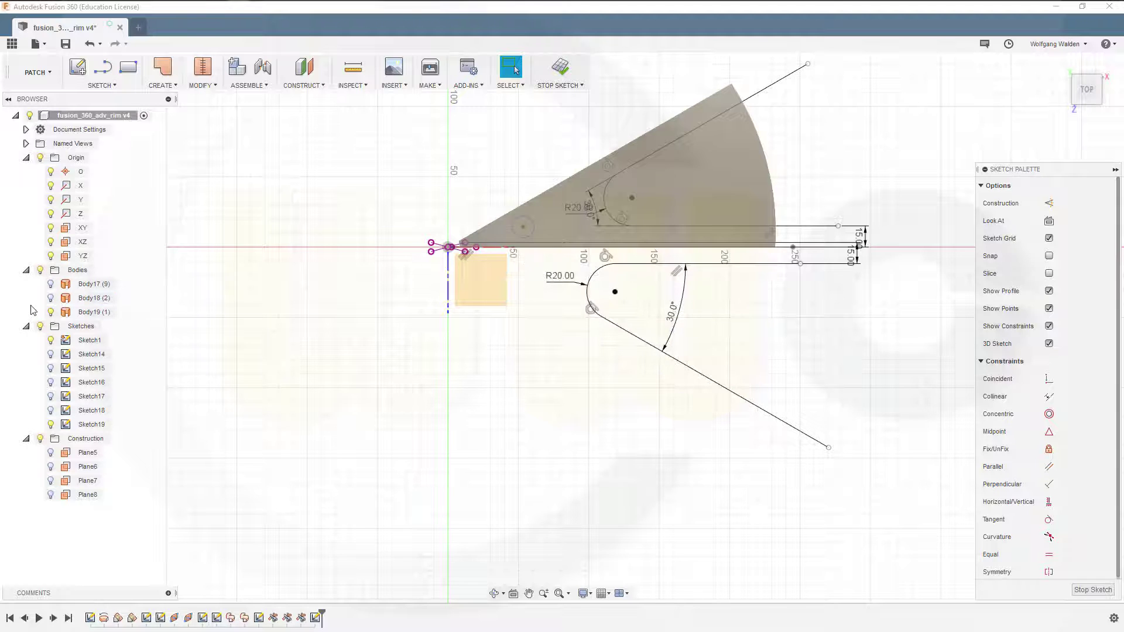
click(50, 312)
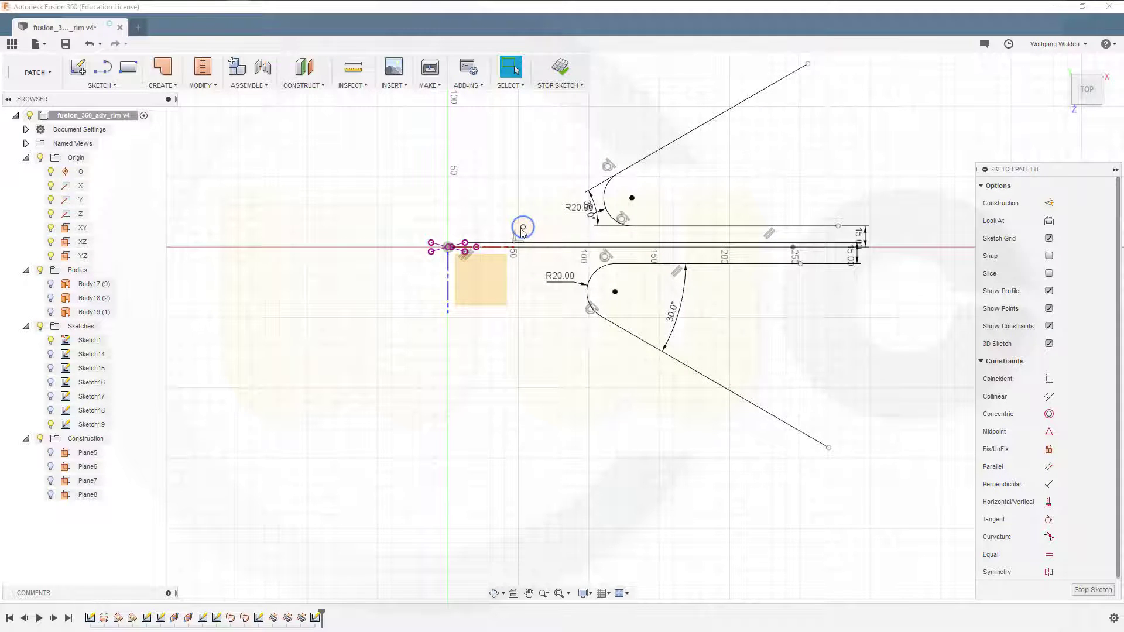
mouse_move(522, 229)
mouse_down()
mouse_move(564, 216)
mouse_move(573, 233)
mouse_up()
click(571, 231)
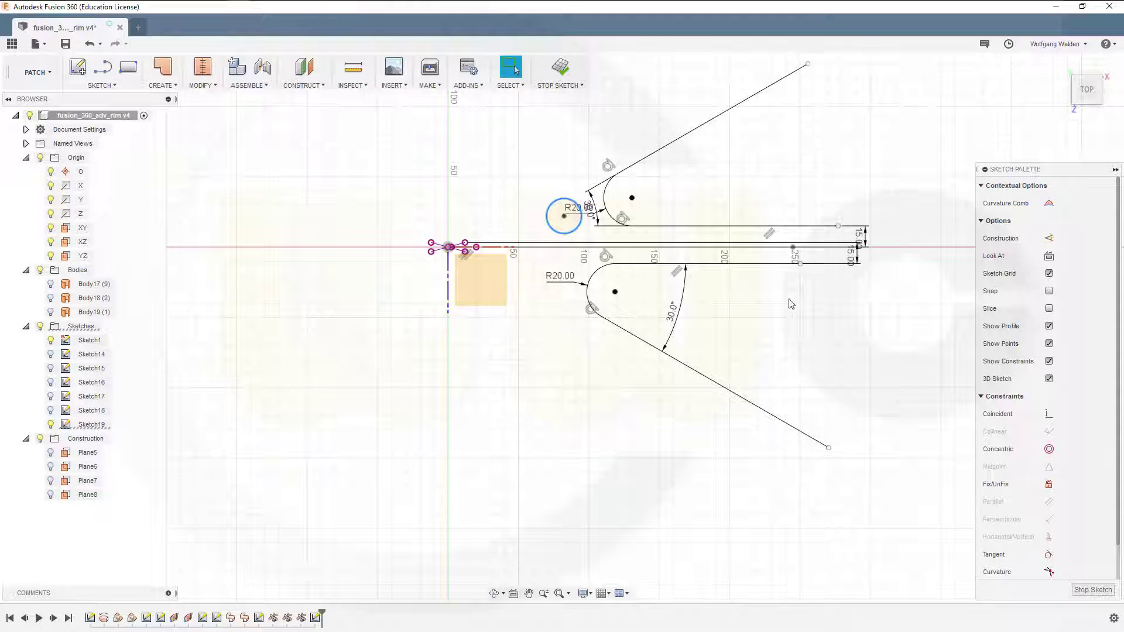
click(779, 324)
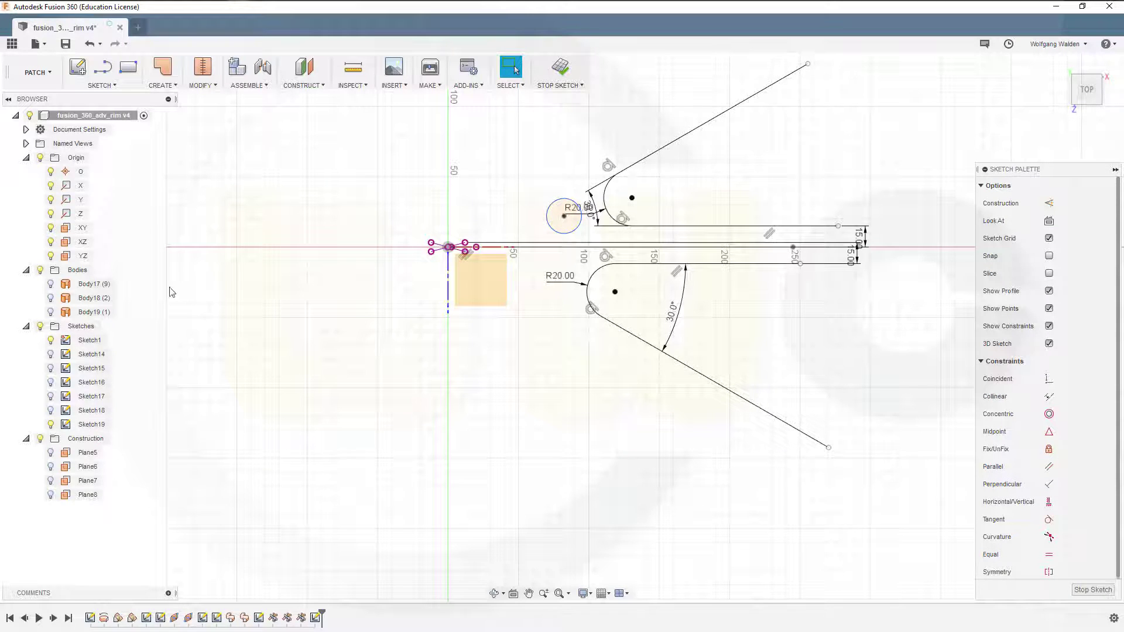
Show Body18 and Body19 again and finish the cutout sketch.
click(51, 312)
click(51, 312)
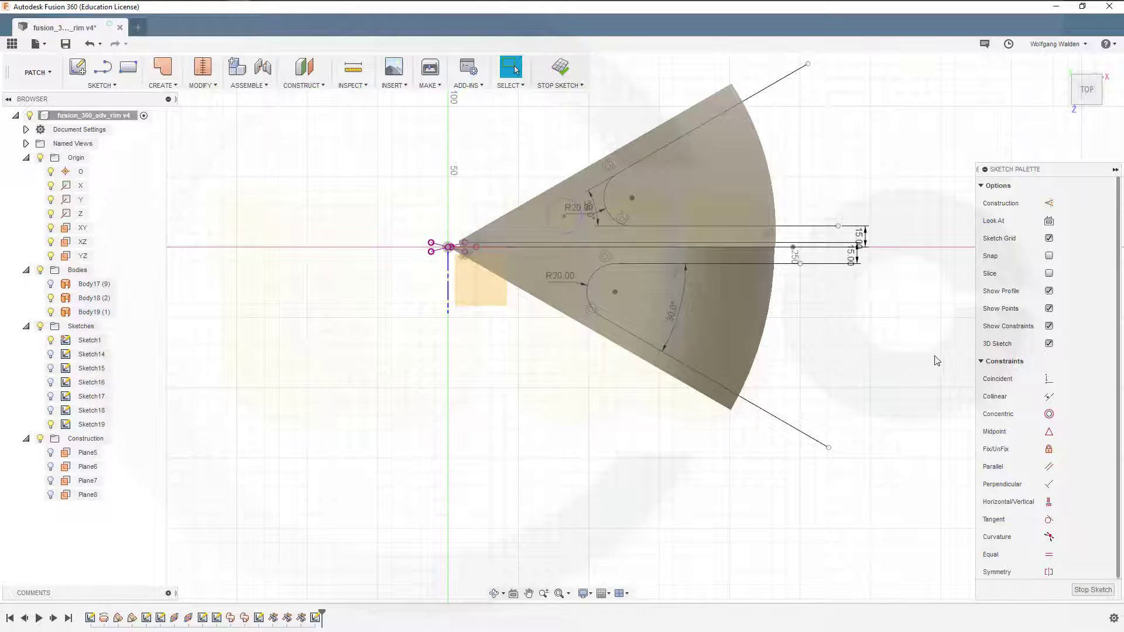
click(1080, 588)
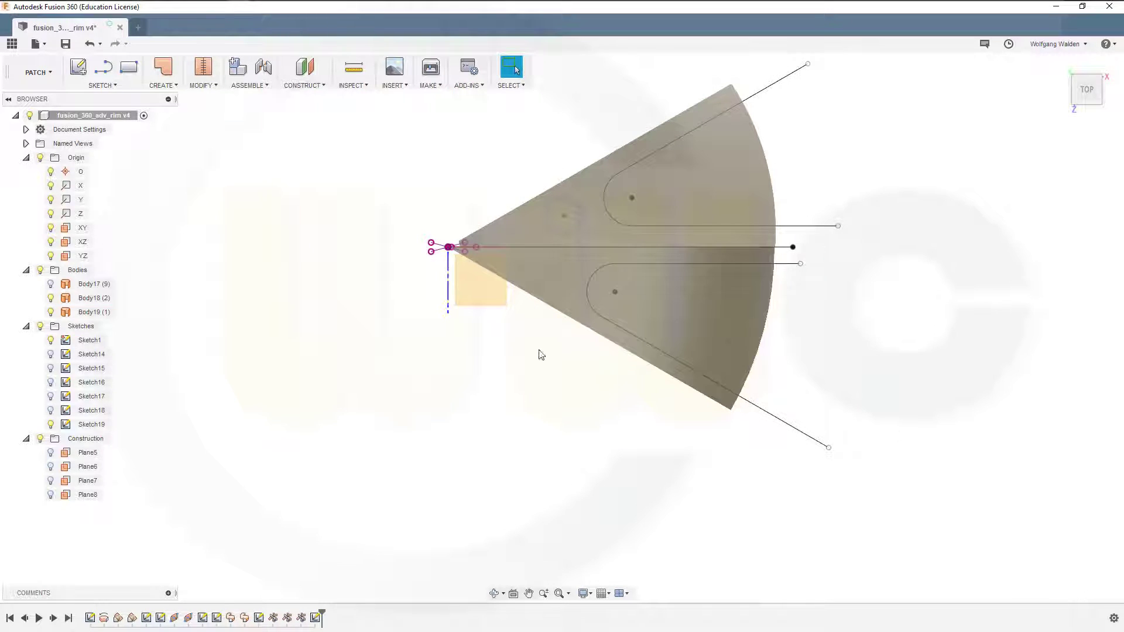
Trim the upper spoke surface with the upper V profile, removing the region enclosed between its legs.
shift+middle_drag(621, 423, 481, 330)
scroll(482, 330, down, 2)
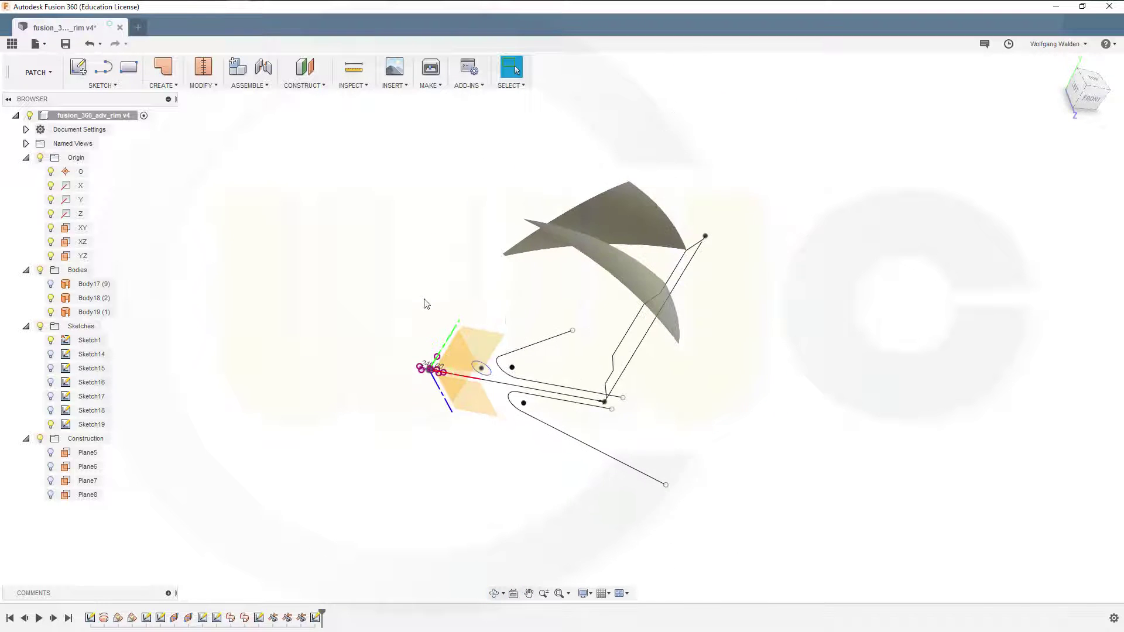
shift+middle_drag(426, 303, 385, 309)
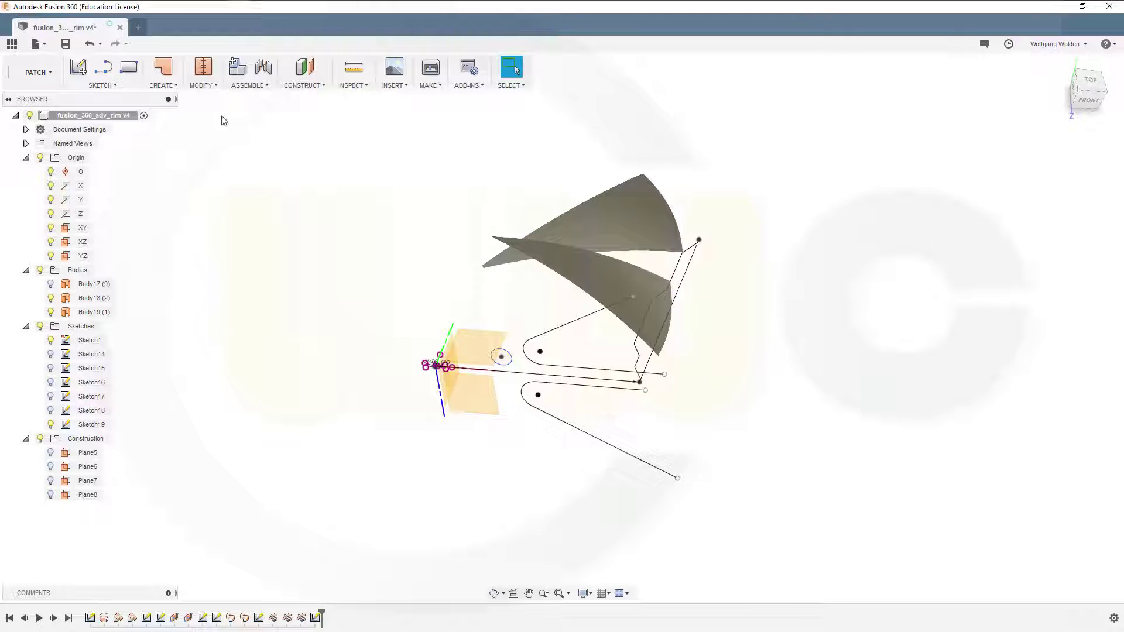
click(202, 85)
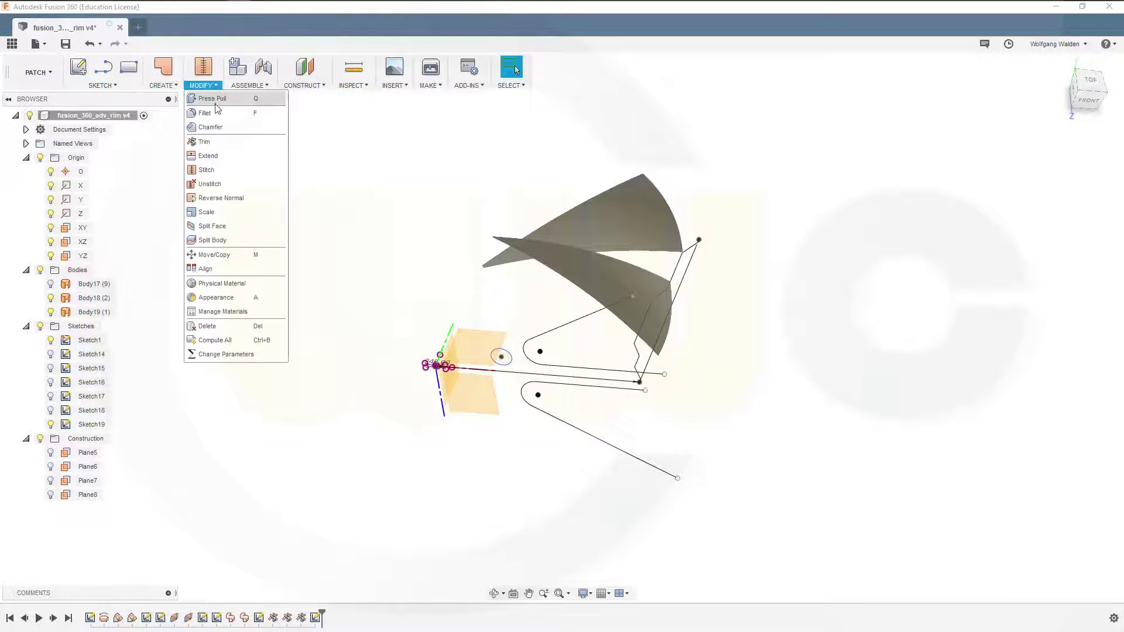
click(205, 142)
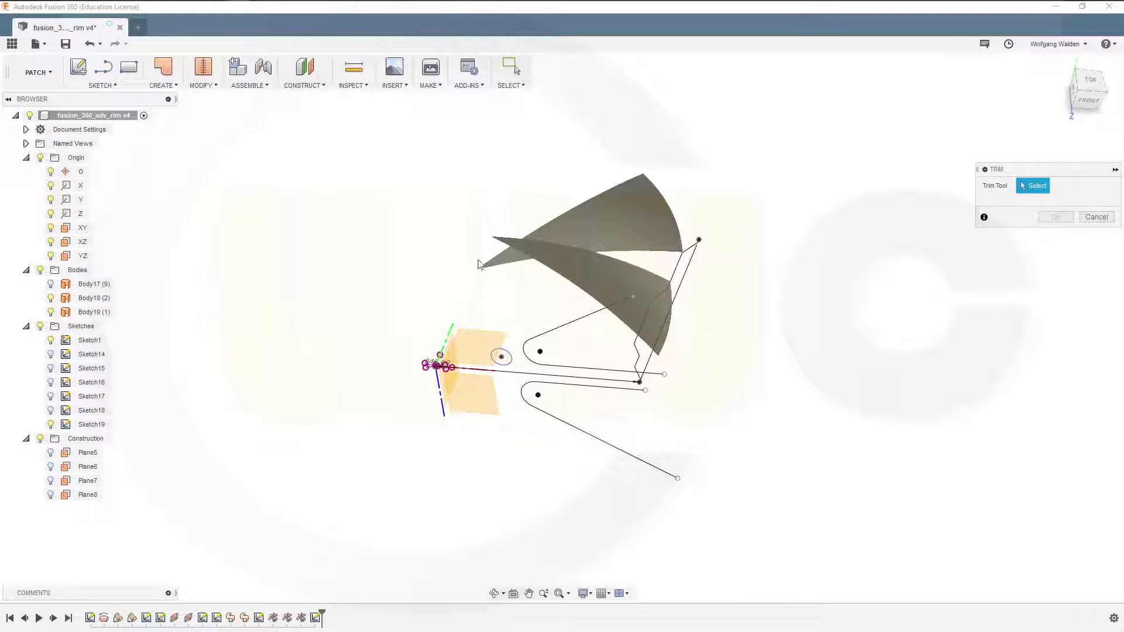
click(526, 340)
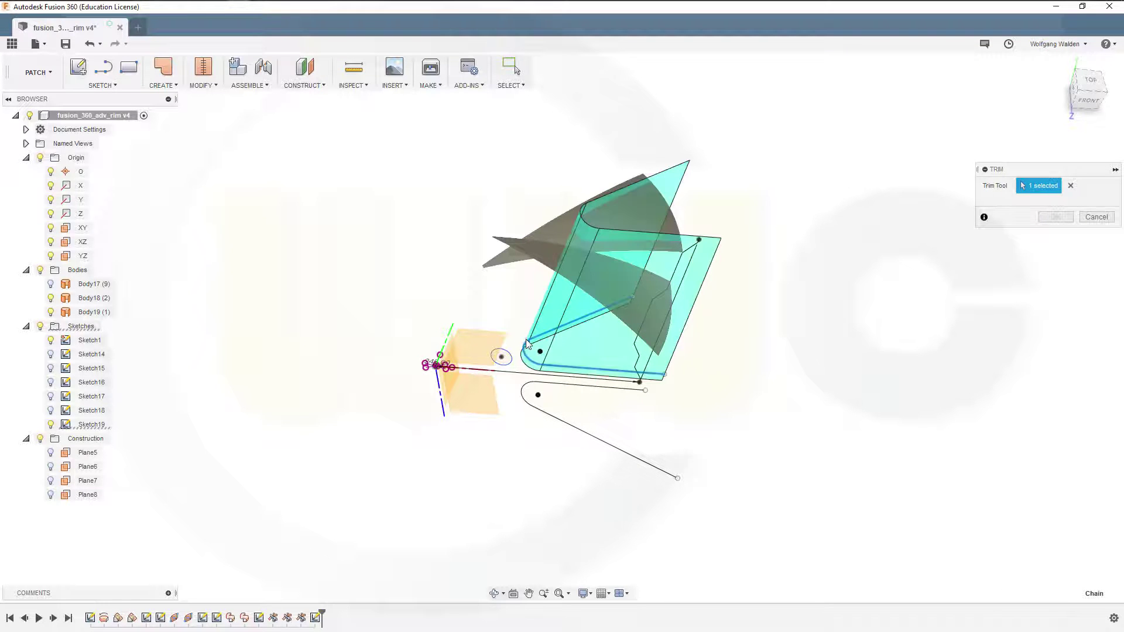
click(669, 224)
click(1055, 217)
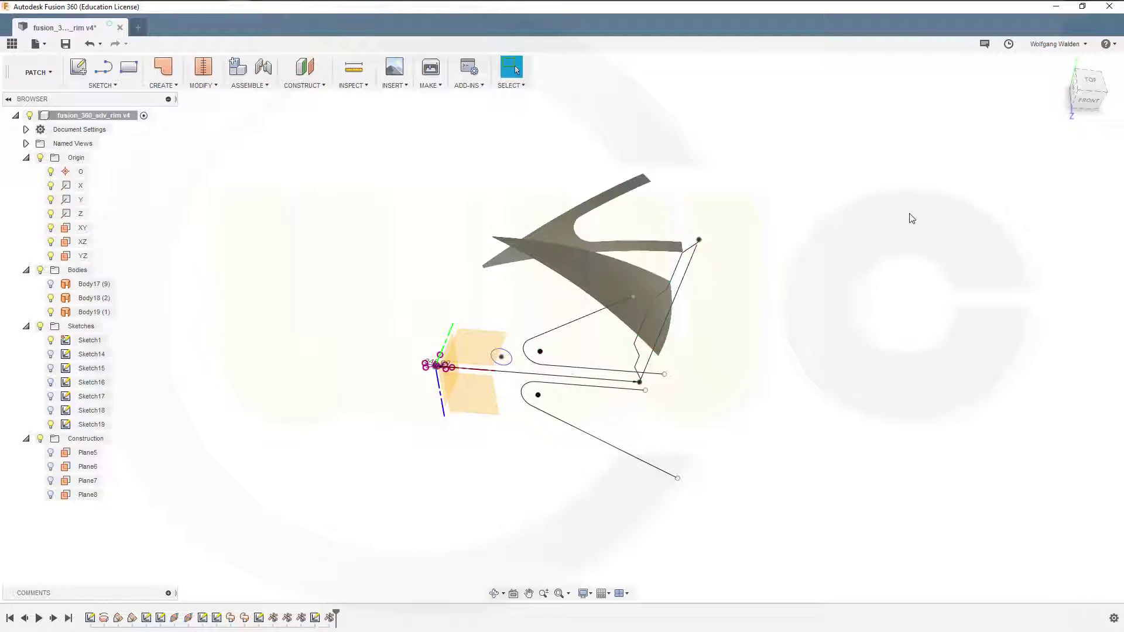
Trim the lower spoke surface with the second V profile, removing the region enclosed between its legs.
right_click(910, 214)
click(916, 179)
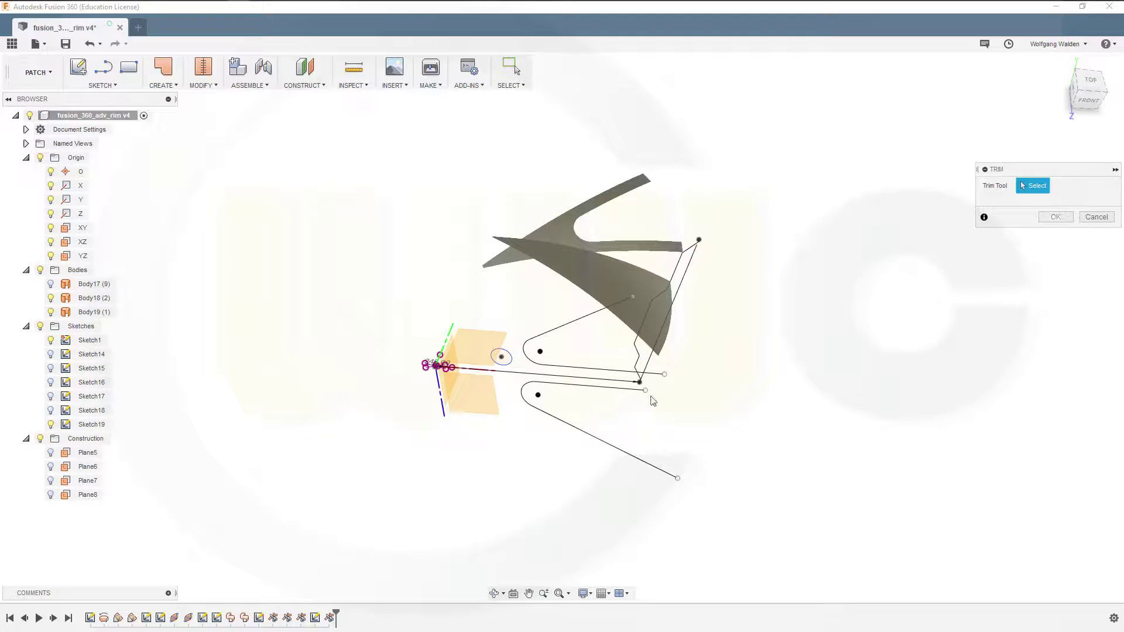
click(583, 423)
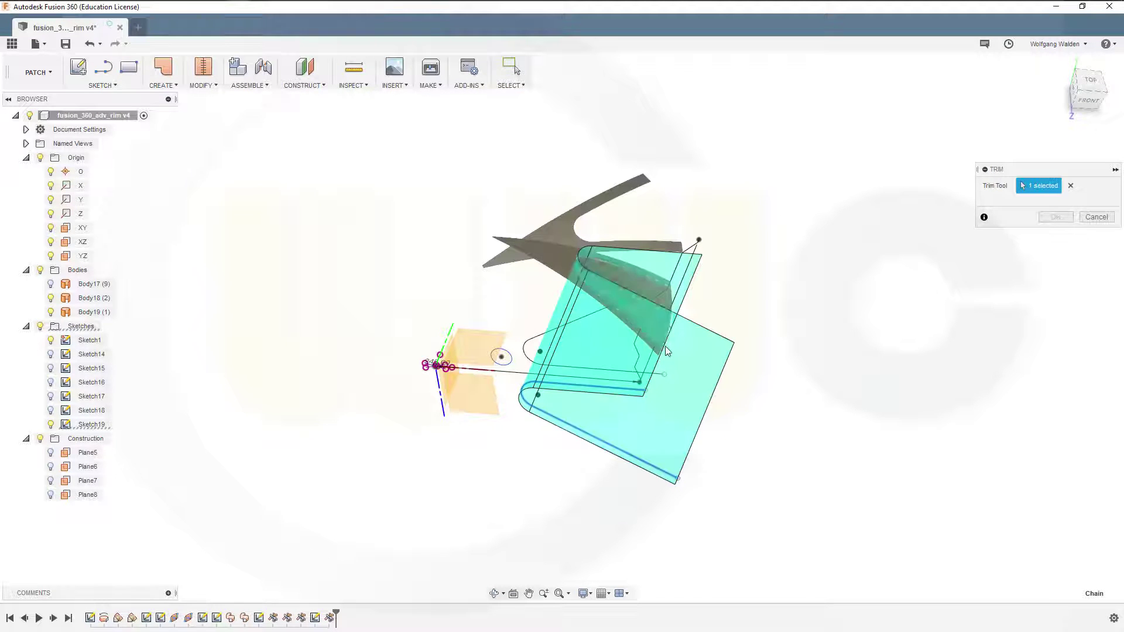
click(653, 294)
click(1055, 216)
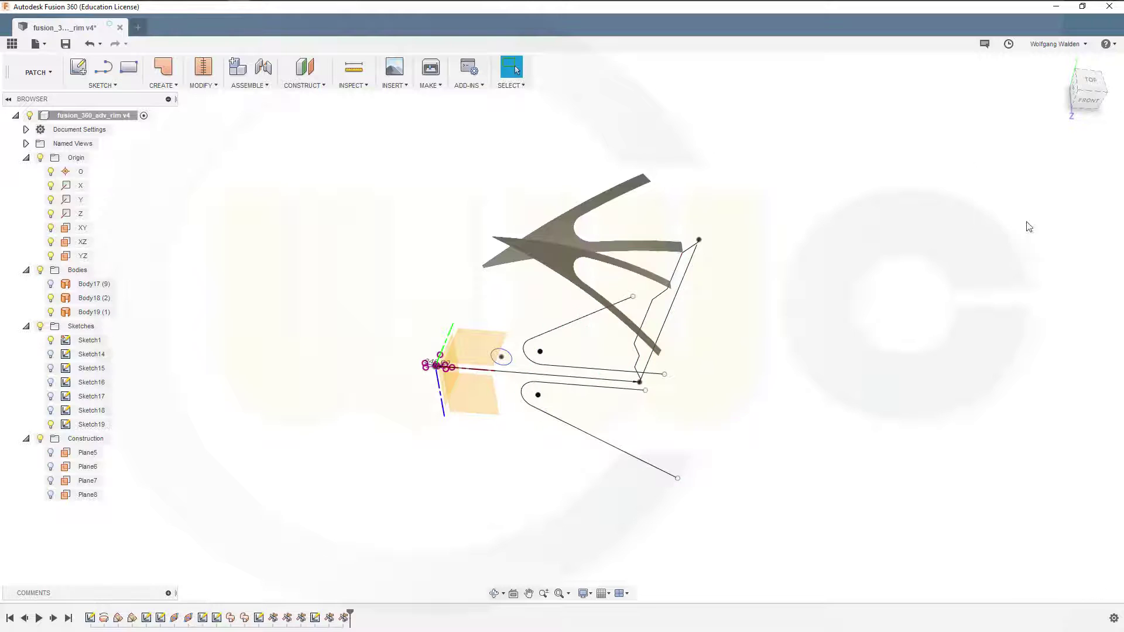
Trim a round hole through Body19 with the small sketched circle, inboard of the upper V cutout.
right_click(950, 240)
click(949, 203)
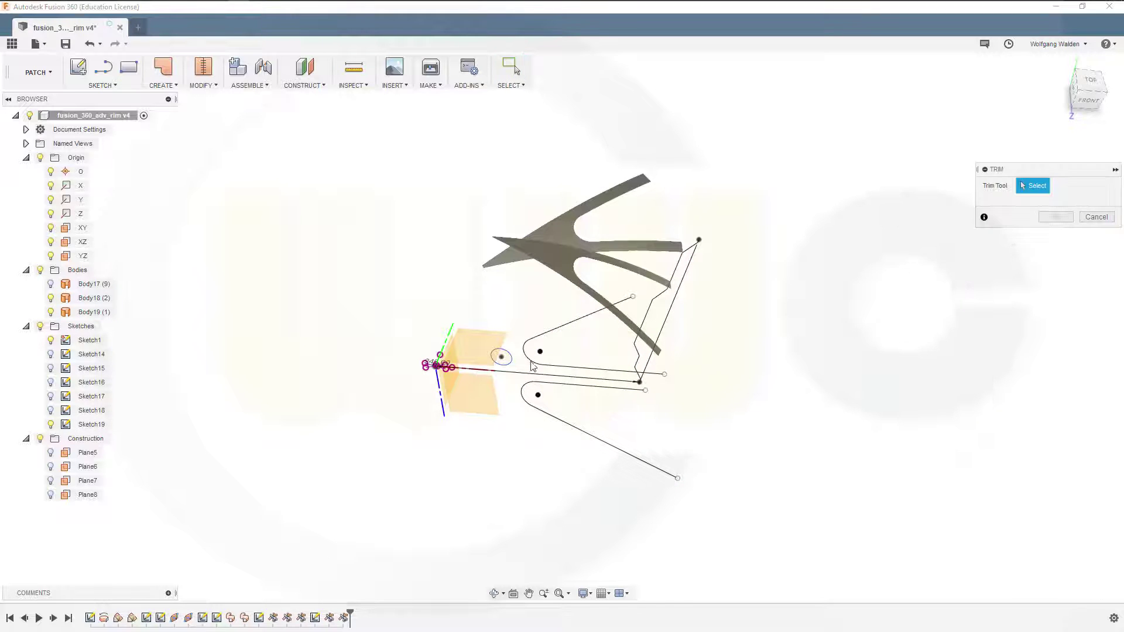
click(501, 359)
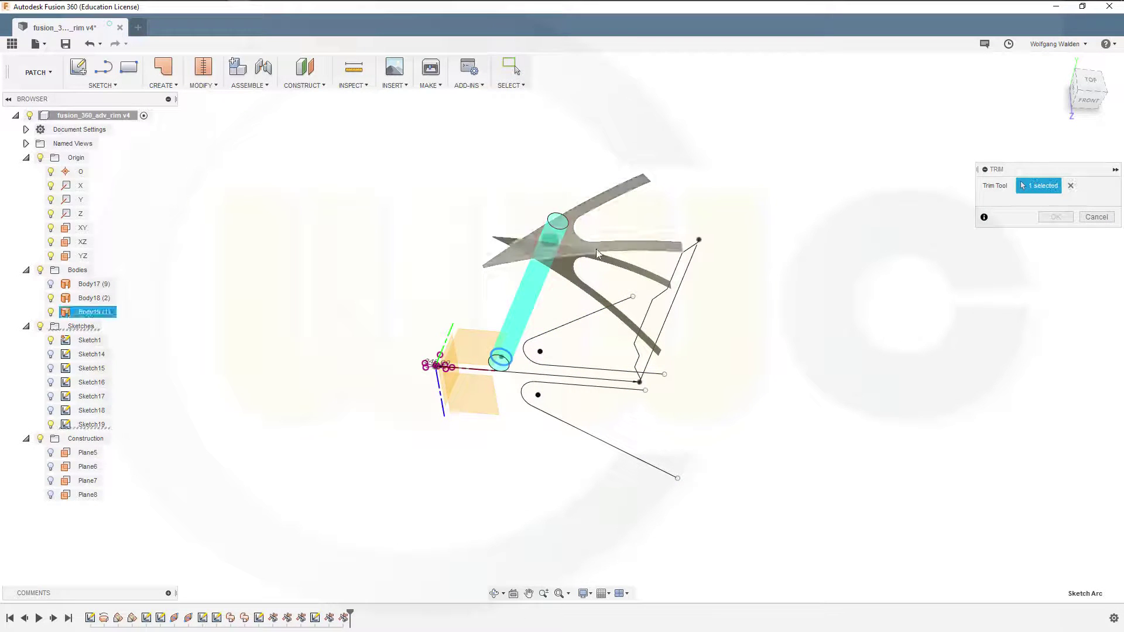
click(555, 237)
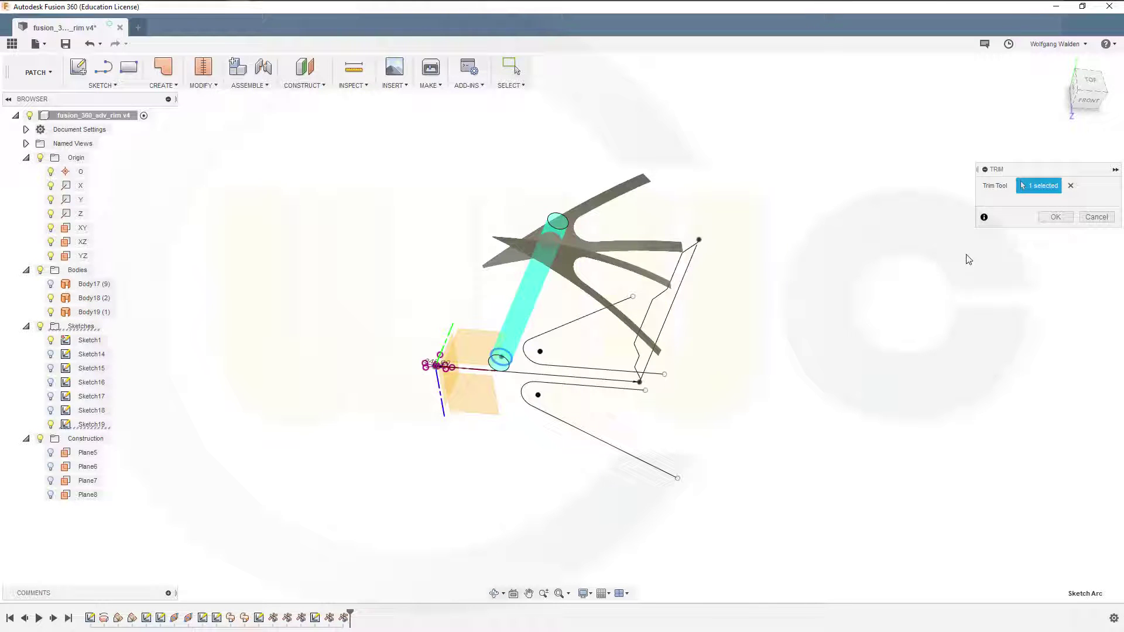
click(1056, 218)
Sketch a 100 mm diameter circle centered on the origin on the XZ plane and finish the sketch.
shift+middle_drag(513, 322, 486, 326)
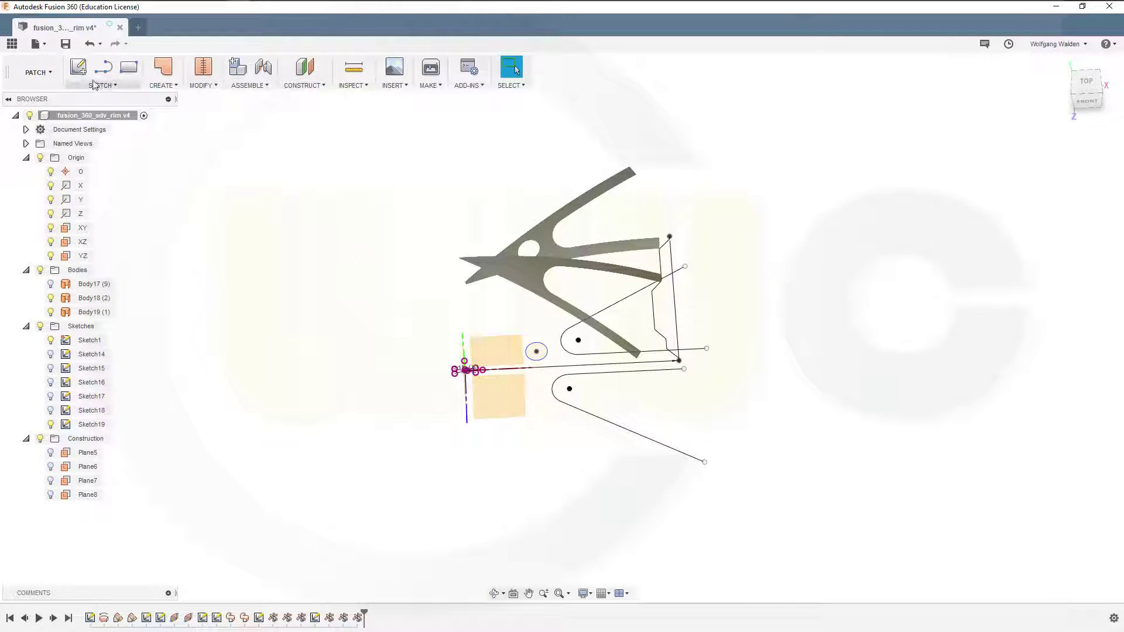
click(78, 67)
click(502, 398)
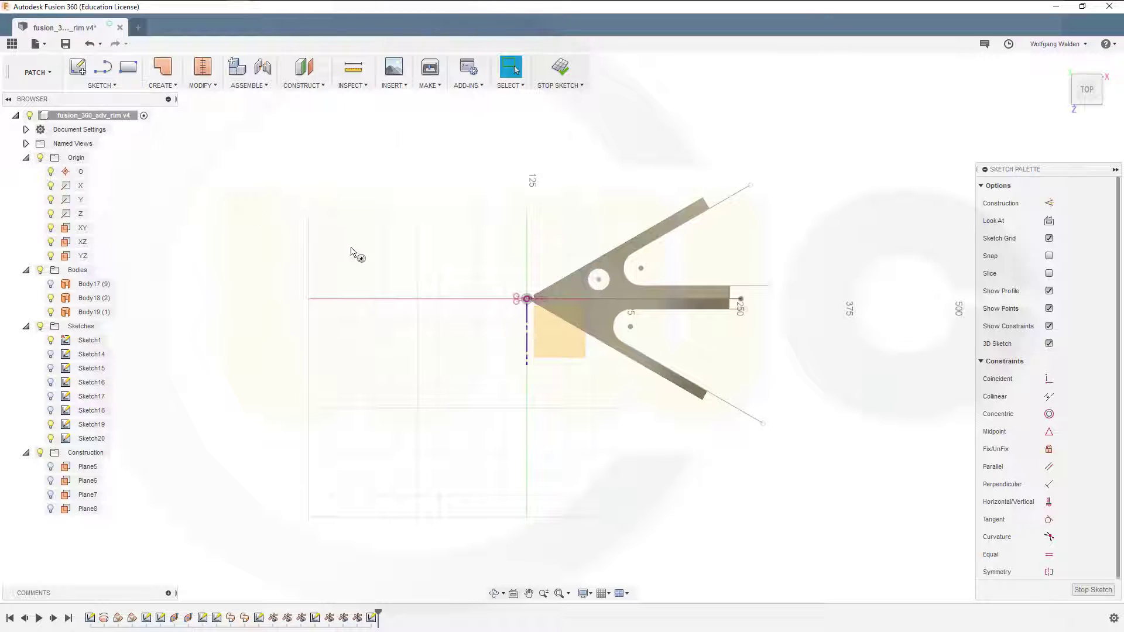
key(c)
click(527, 300)
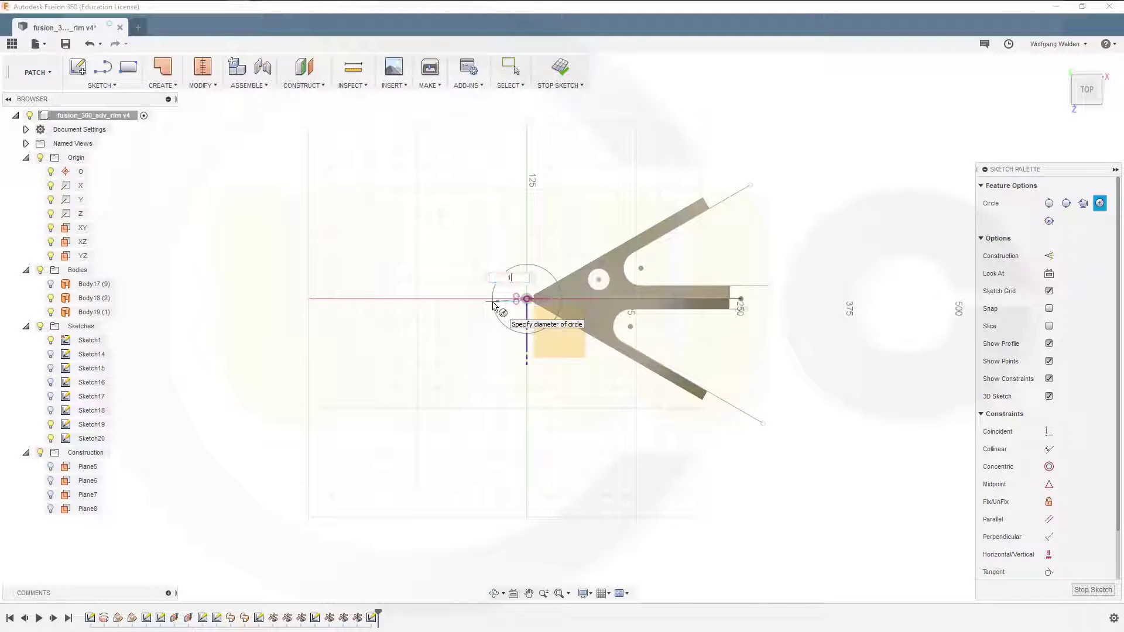
text(100)
key(Return)
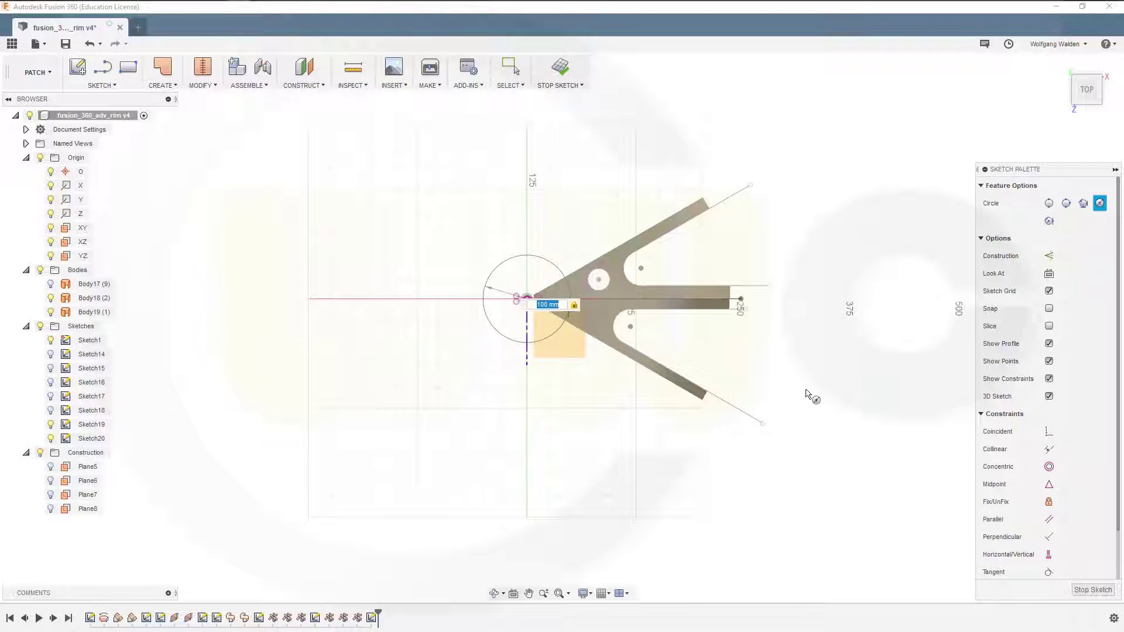
click(1087, 592)
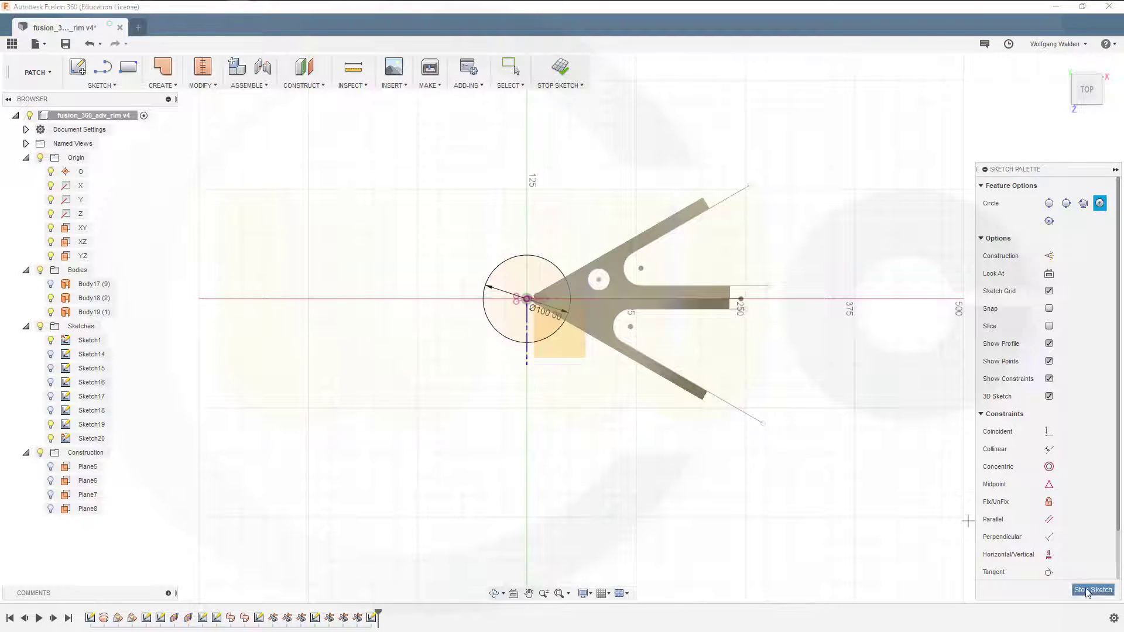
Trim the pointed inner tips off both spoke surfaces using the 100 mm circle.
mouse_move(578, 419)
shift+middle_down()
mouse_move(570, 311)
mouse_move(509, 303)
mouse_move(595, 363)
shift+middle_up()
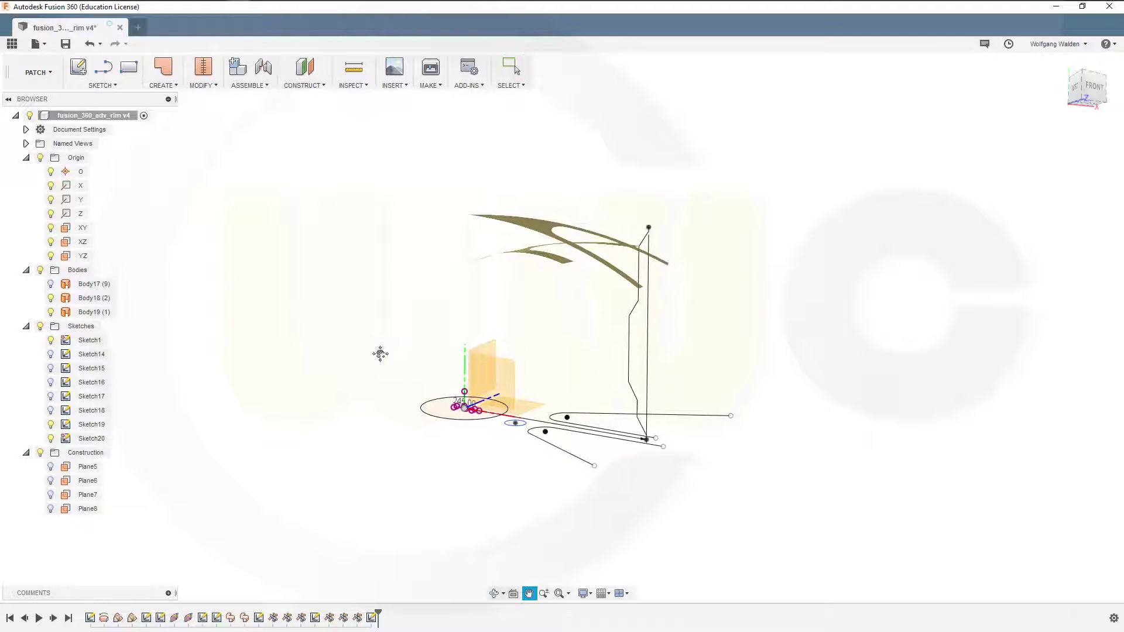
mouse_move(379, 354)
middle_down()
mouse_move(532, 349)
mouse_move(613, 394)
mouse_move(576, 414)
mouse_move(505, 372)
middle_up()
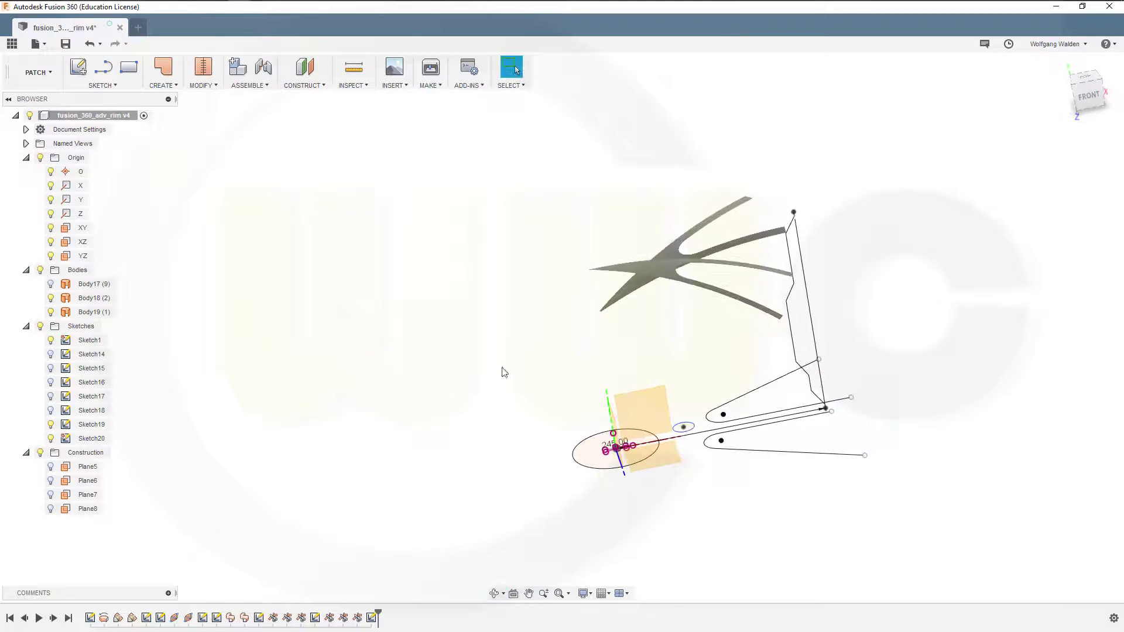
click(220, 86)
click(204, 141)
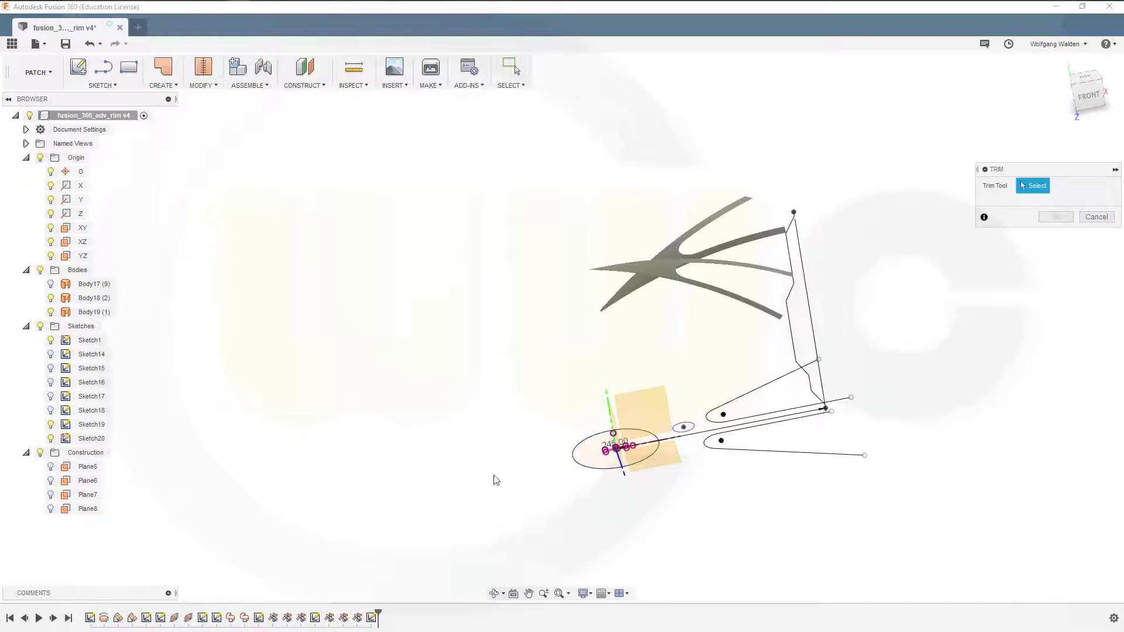
click(598, 467)
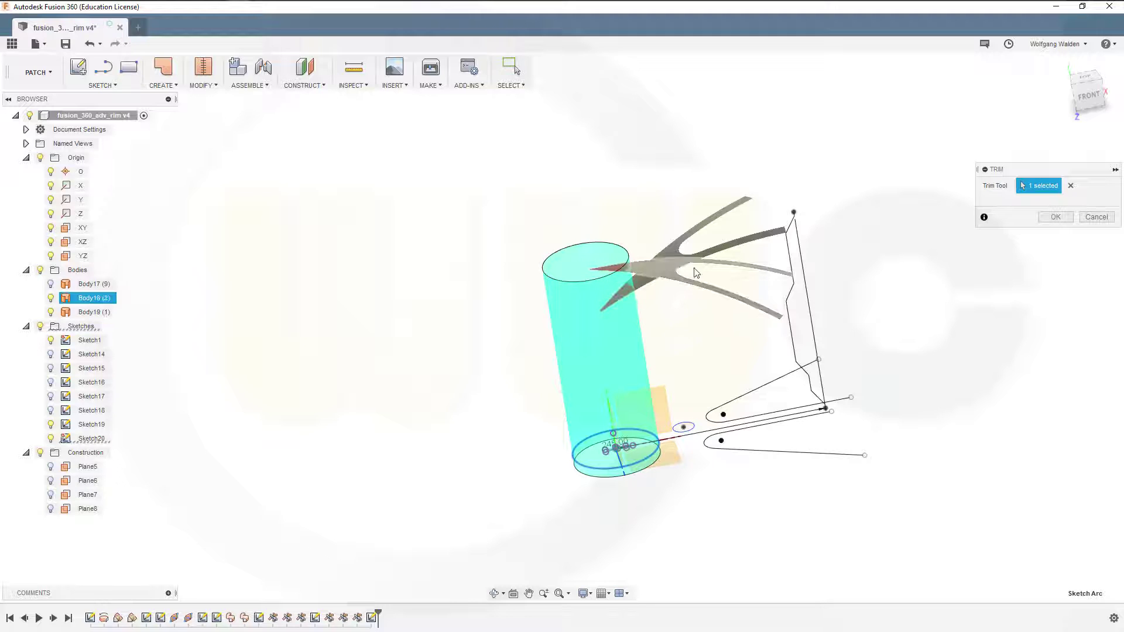
click(1055, 217)
mouse_move(649, 354)
shift+middle_down()
mouse_move(691, 329)
mouse_move(710, 387)
mouse_move(698, 360)
mouse_move(705, 318)
mouse_move(703, 355)
mouse_move(670, 349)
mouse_move(683, 367)
mouse_move(642, 330)
mouse_move(650, 382)
mouse_move(648, 354)
mouse_move(659, 375)
shift+middle_up()
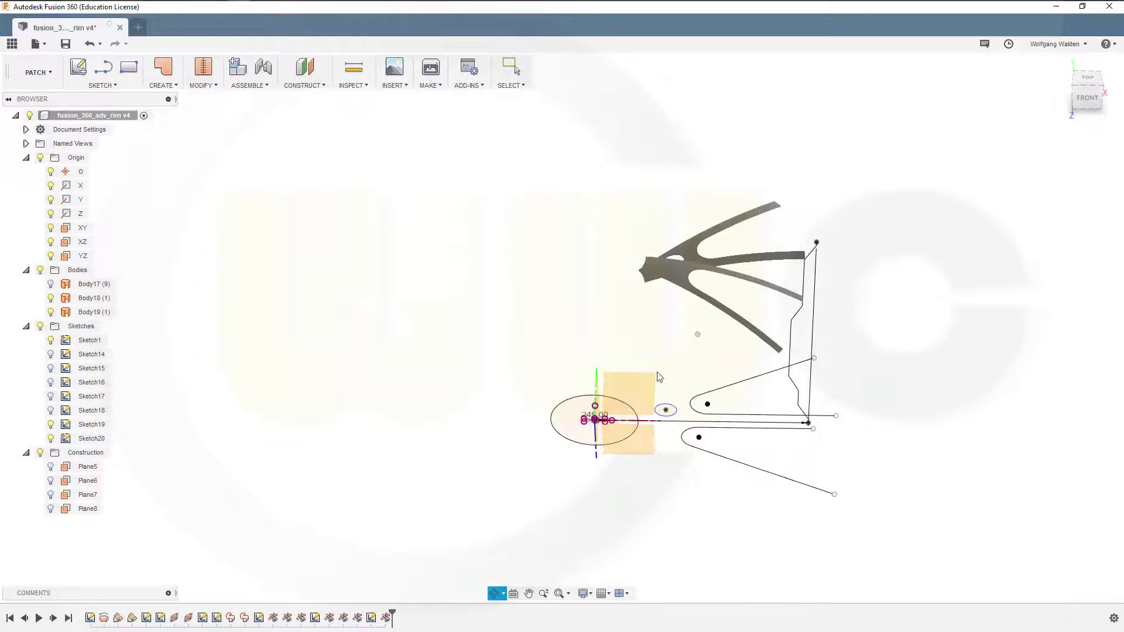
key(Escape)
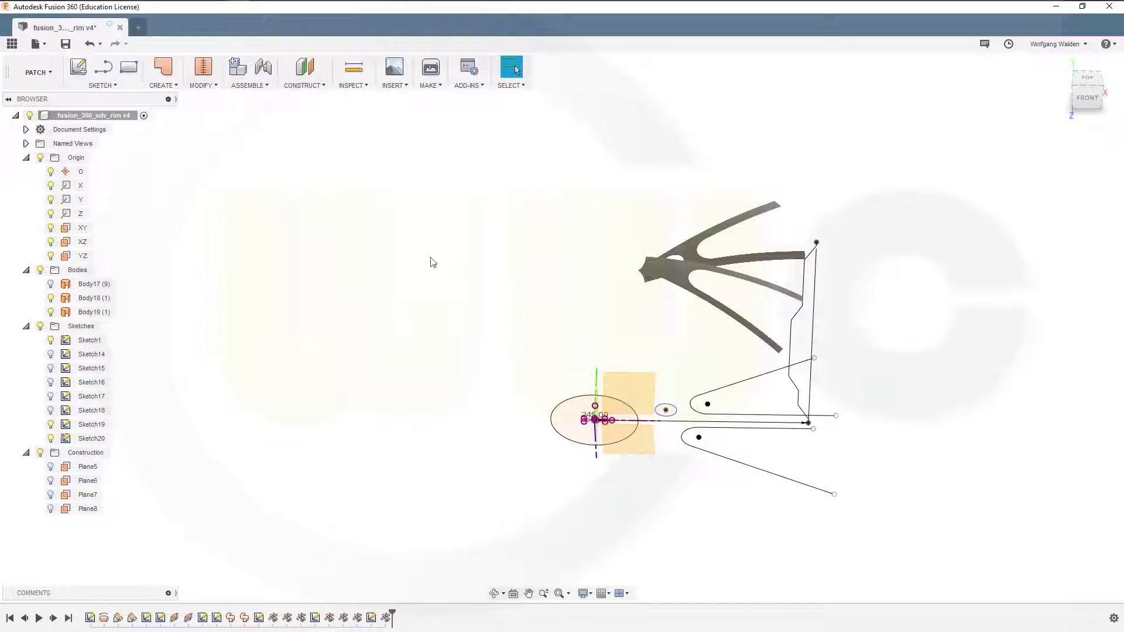
Start a new sketch on the XZ plane and draw a line from the origin along the X axis past the middle spoke's outer end.
click(84, 75)
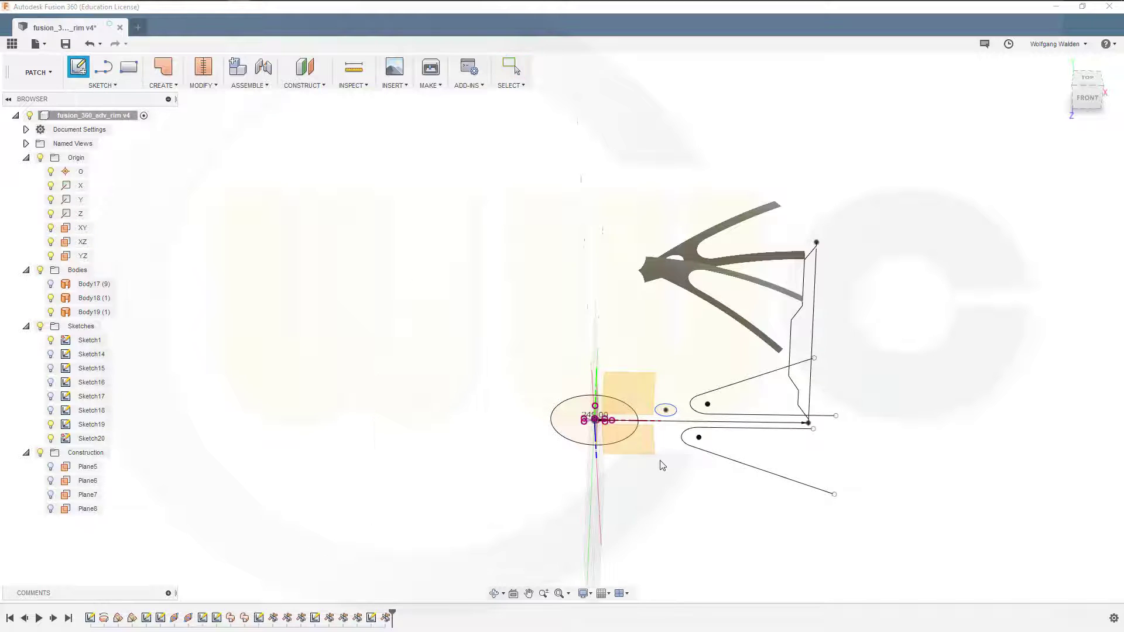
click(648, 452)
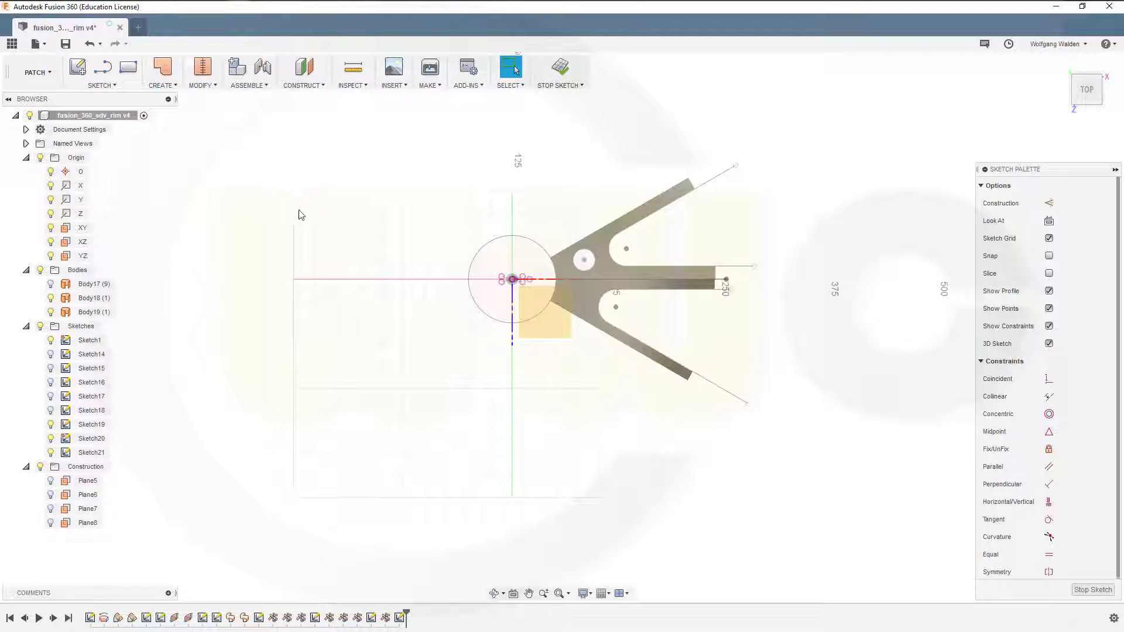
key(l)
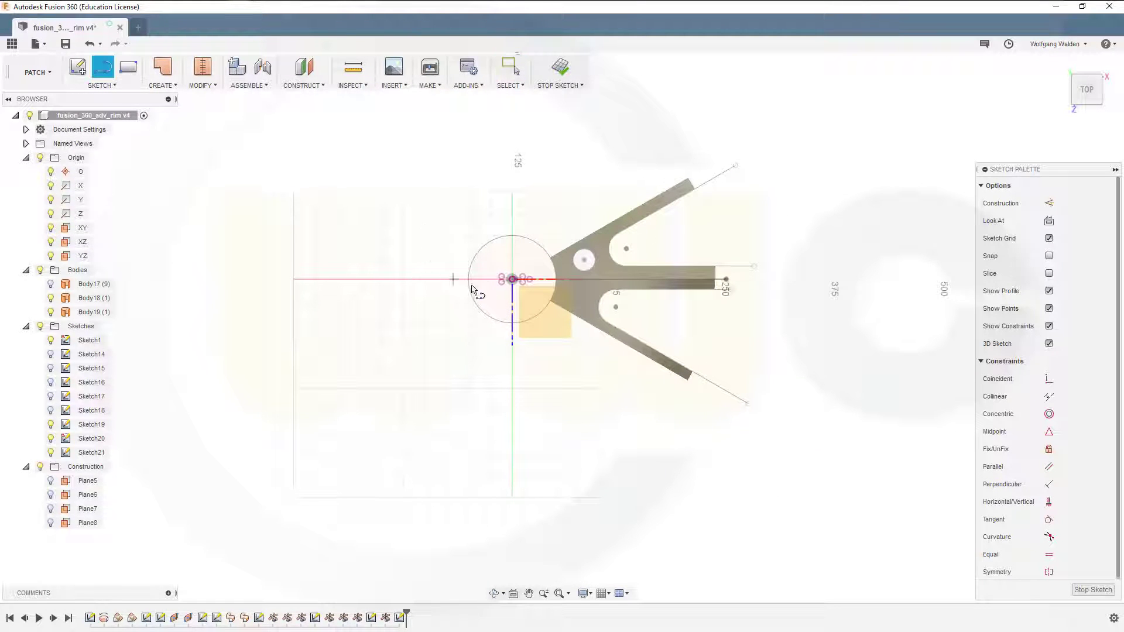
click(513, 279)
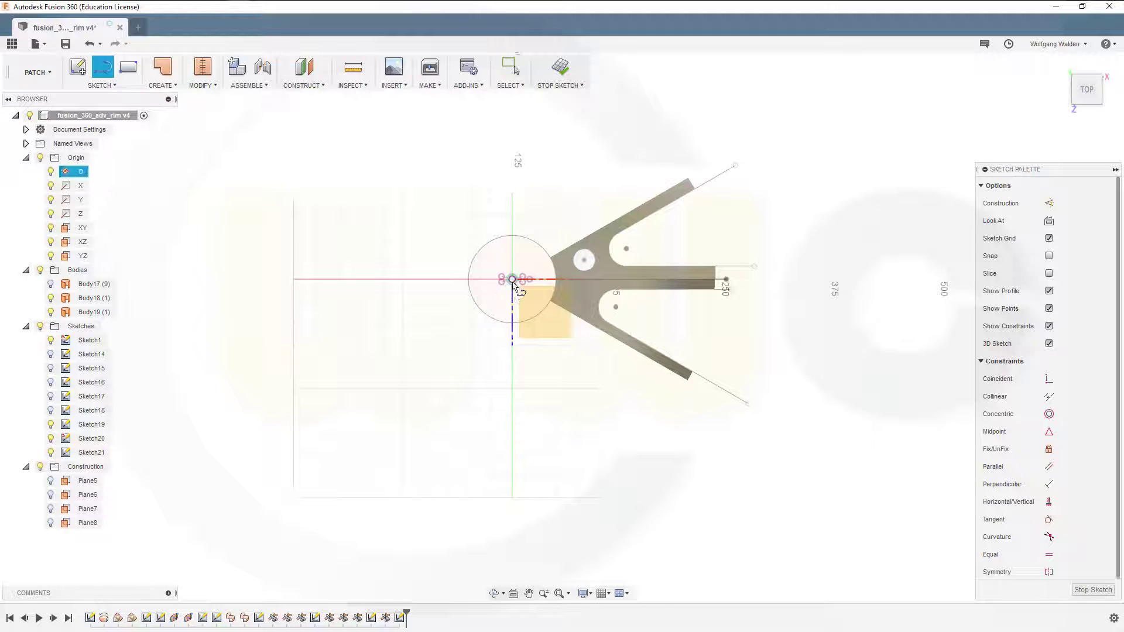
click(759, 280)
key(Escape)
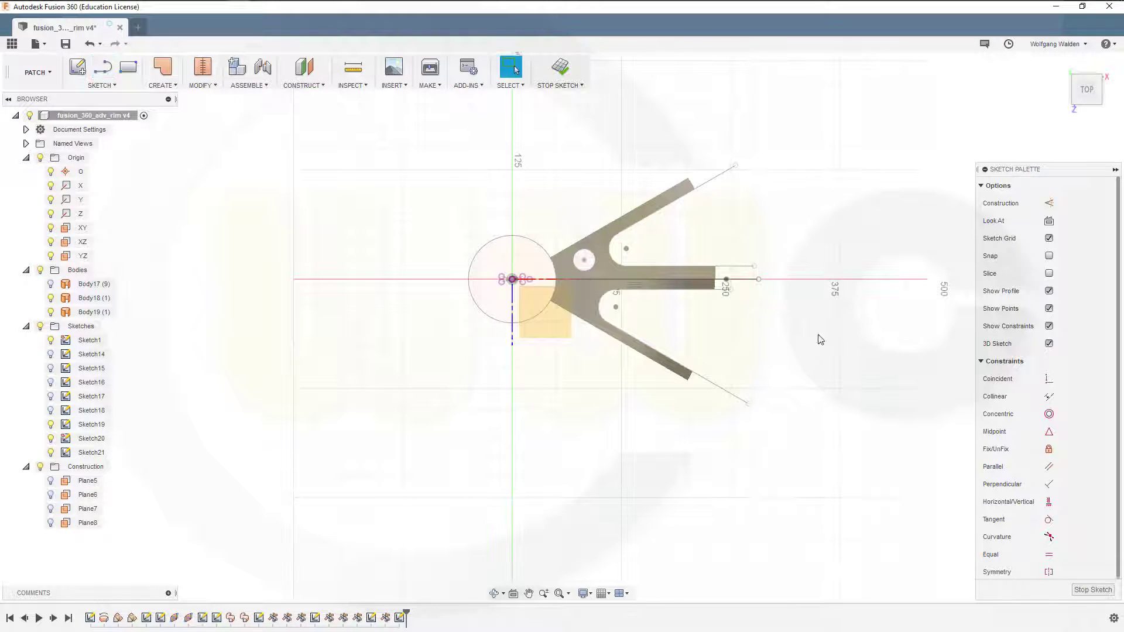
Finish the sketch and extrude the line along the X axis upward 275 mm as a new surface body.
click(1094, 590)
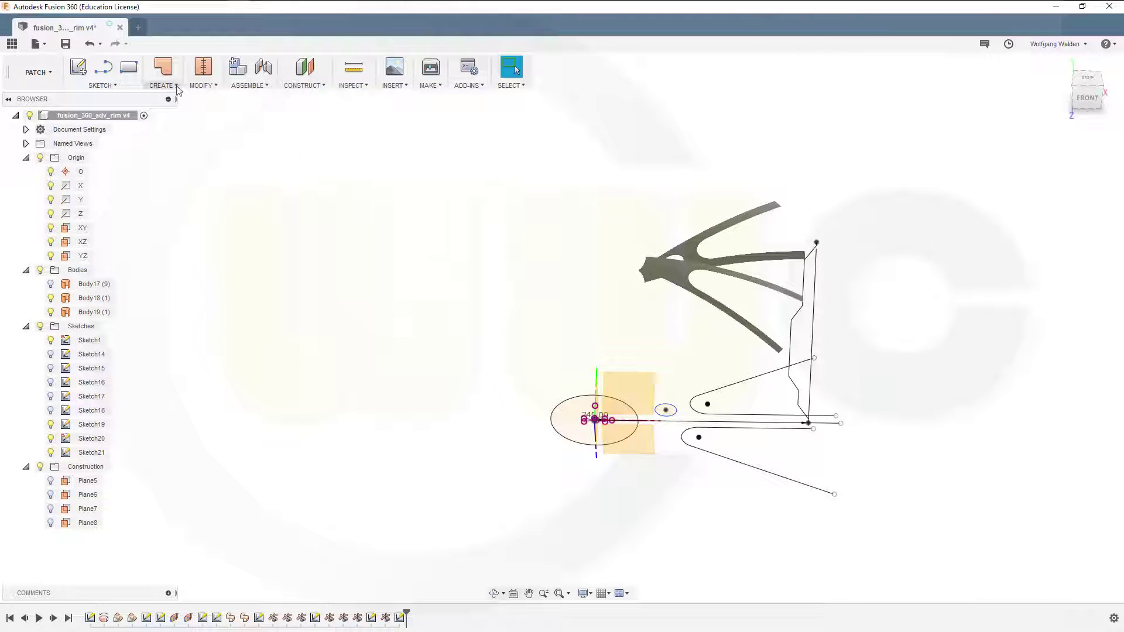
click(176, 87)
click(159, 111)
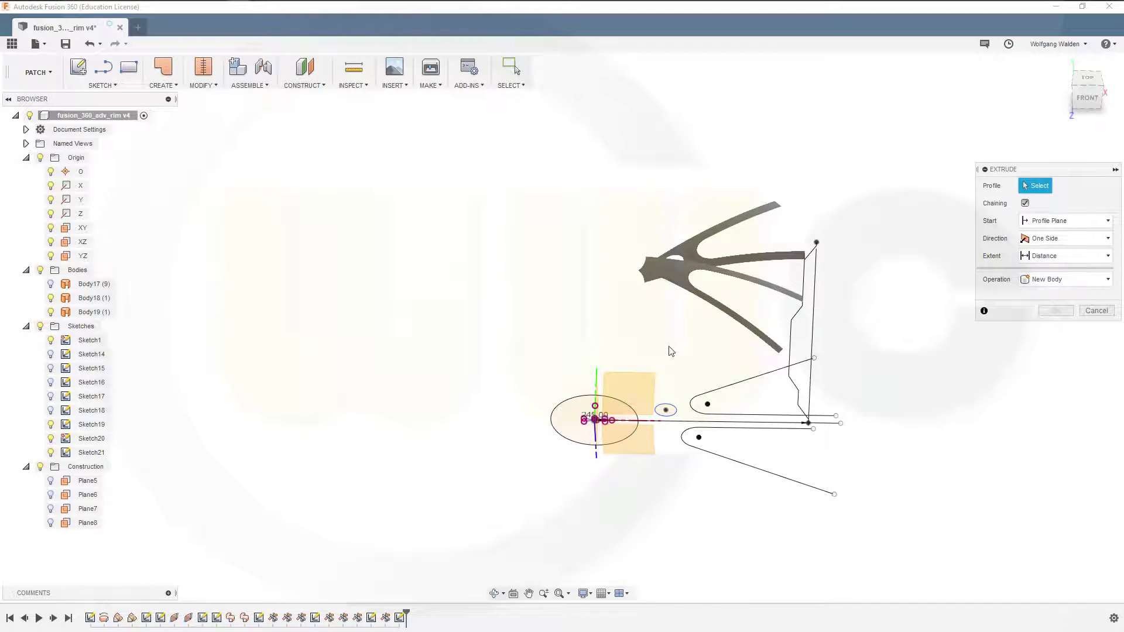
click(689, 426)
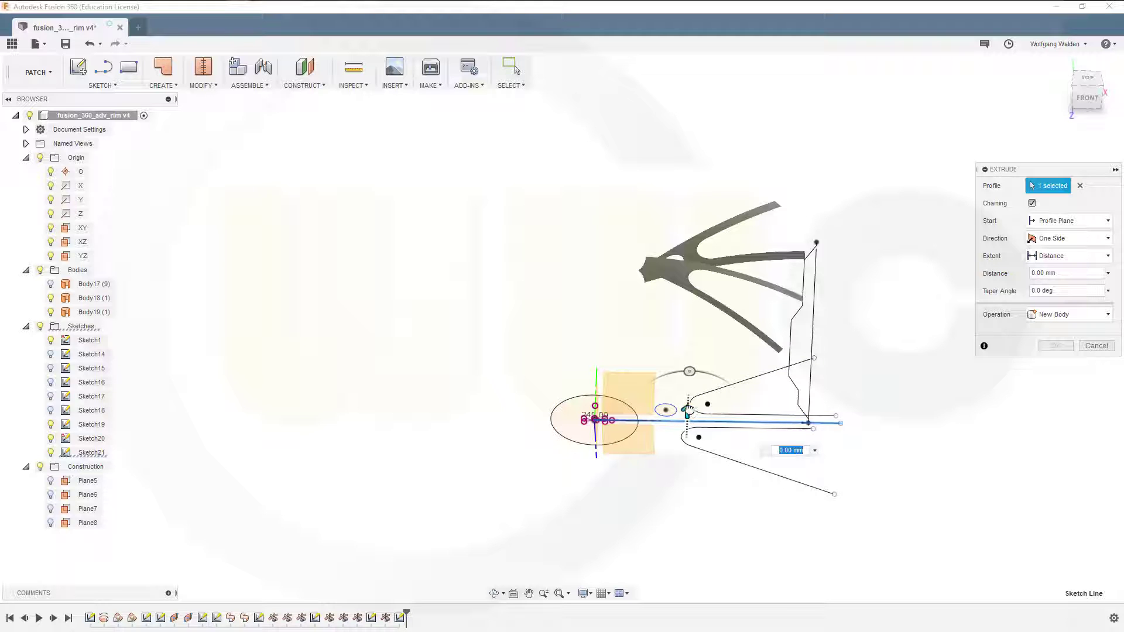
drag(689, 409, 679, 203)
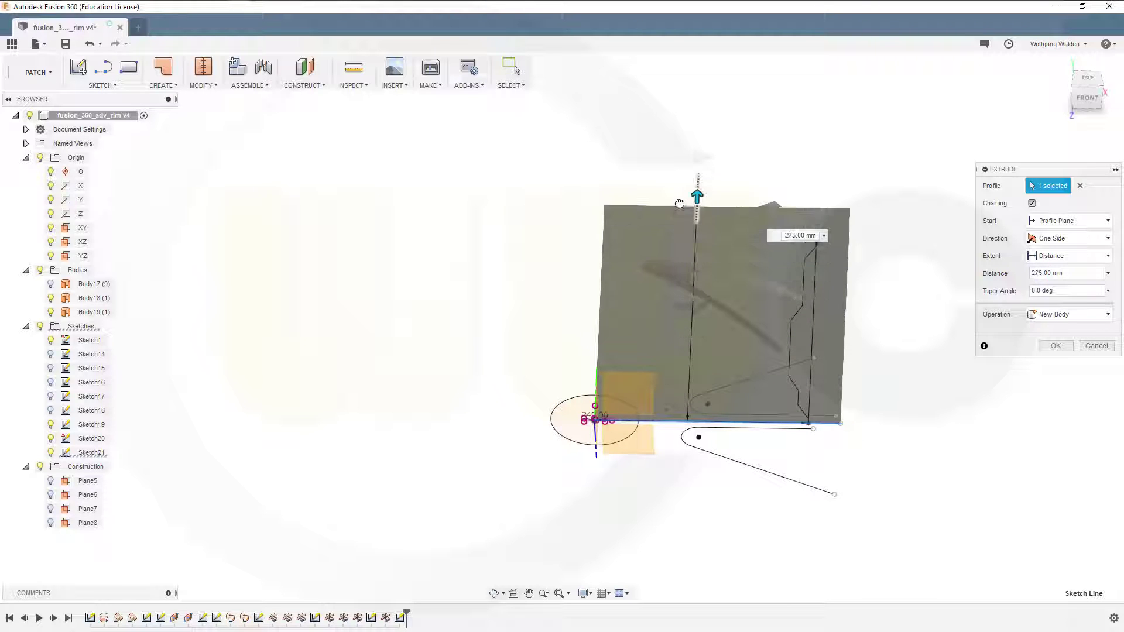
click(1055, 346)
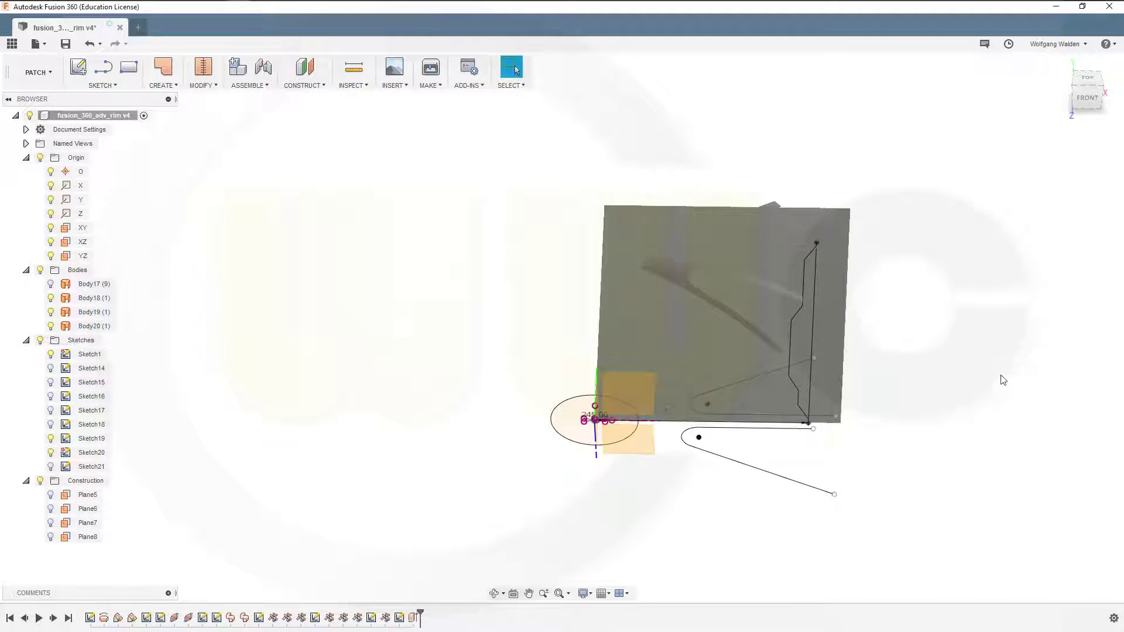
On the XY plane, sketch a short horizontal line above the spokes and a tangent arc curving down just past the rim profile's upper end.
mouse_move(923, 403)
shift+middle_down()
mouse_move(896, 356)
mouse_move(954, 369)
mouse_move(911, 344)
mouse_move(908, 363)
mouse_move(888, 331)
mouse_move(920, 364)
shift+middle_up()
click(643, 403)
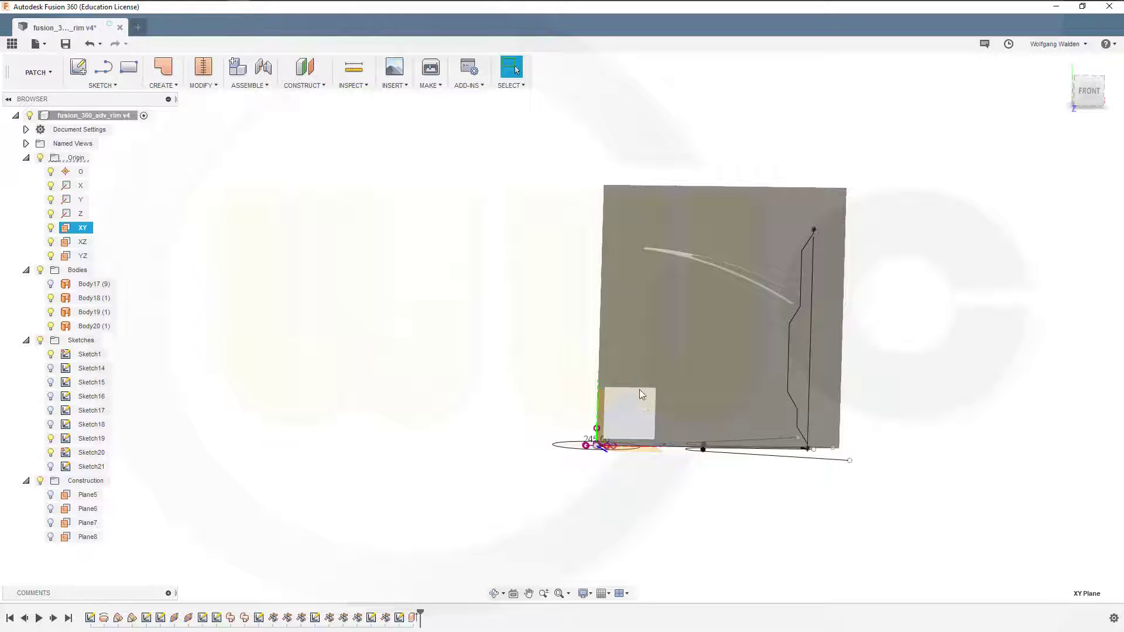
click(102, 76)
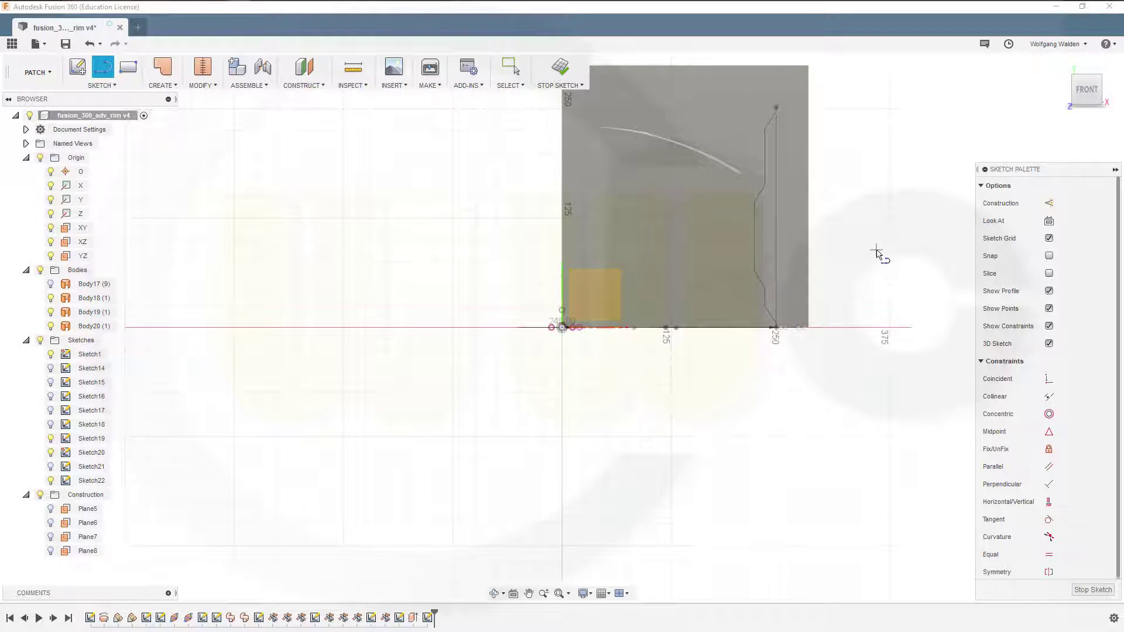
shift+middle_drag(862, 271, 865, 267)
click(1093, 96)
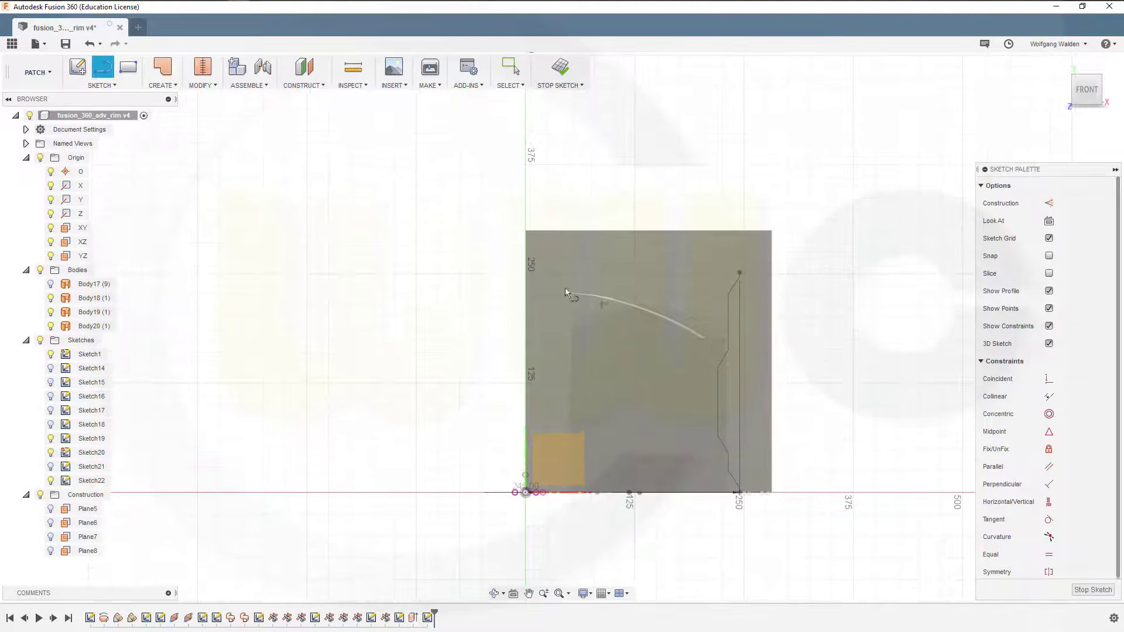
scroll(534, 287, up, 3)
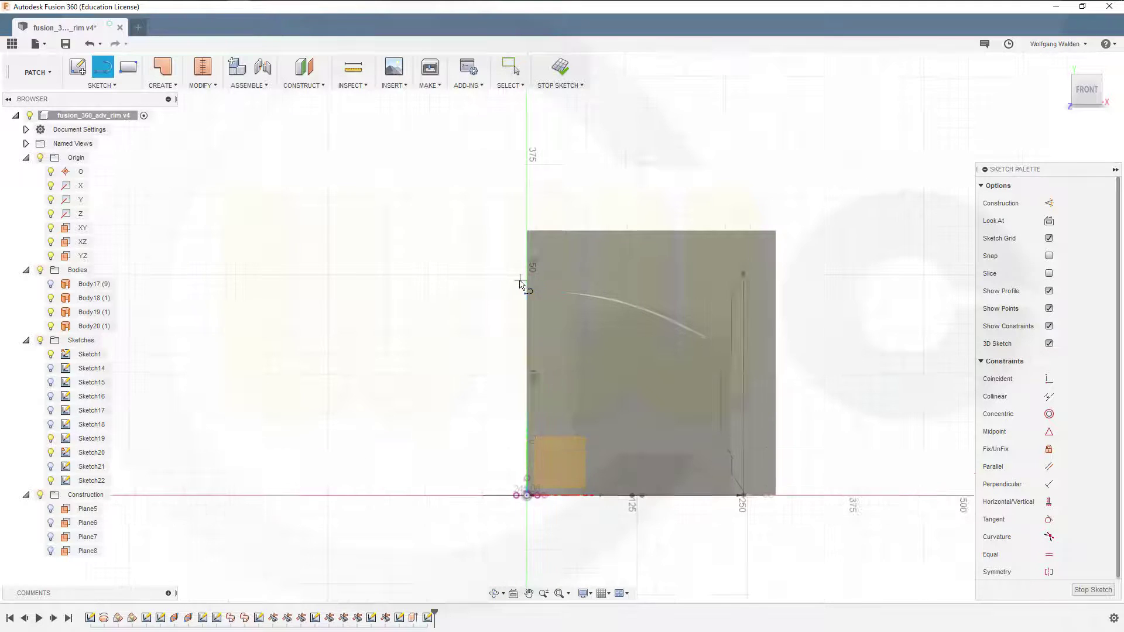
click(545, 256)
click(577, 255)
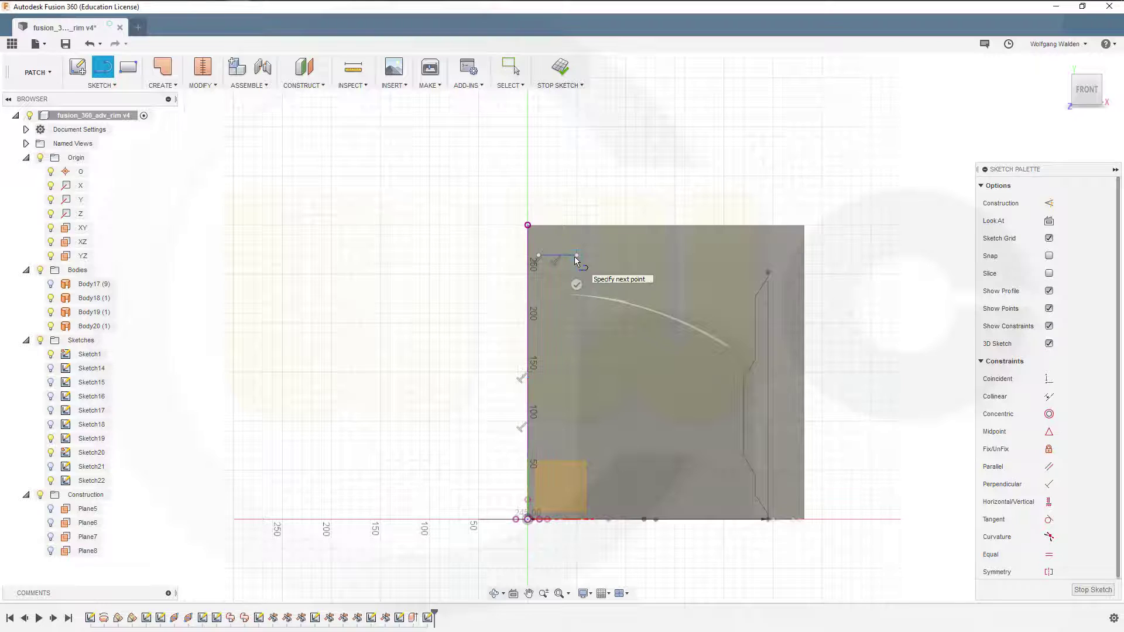
drag(576, 256, 777, 280)
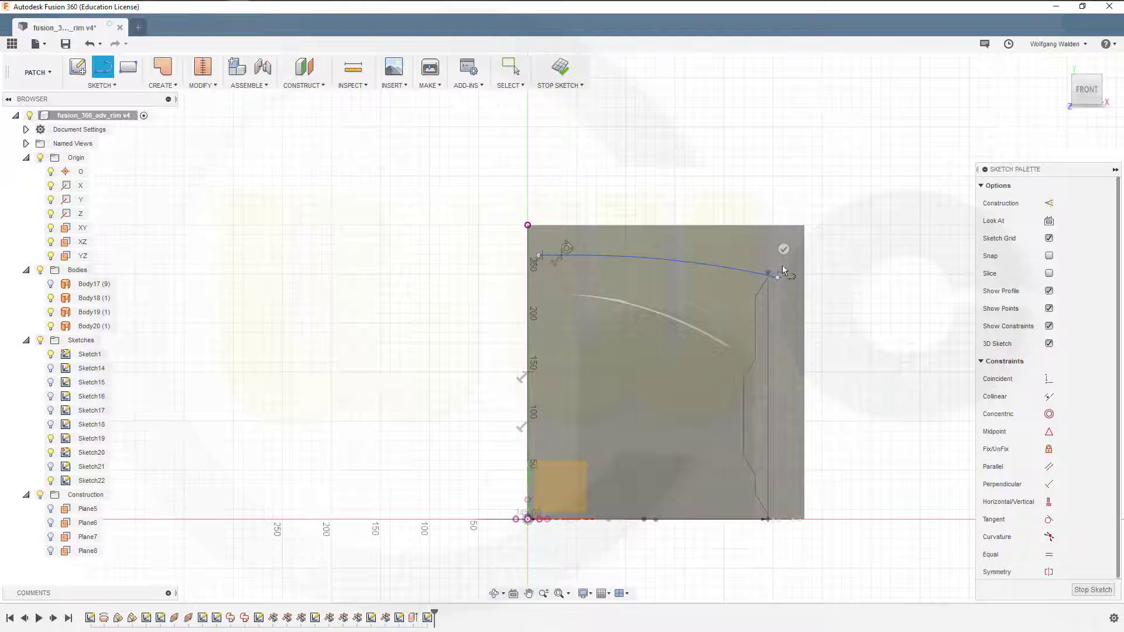
scroll(784, 310, up, 5)
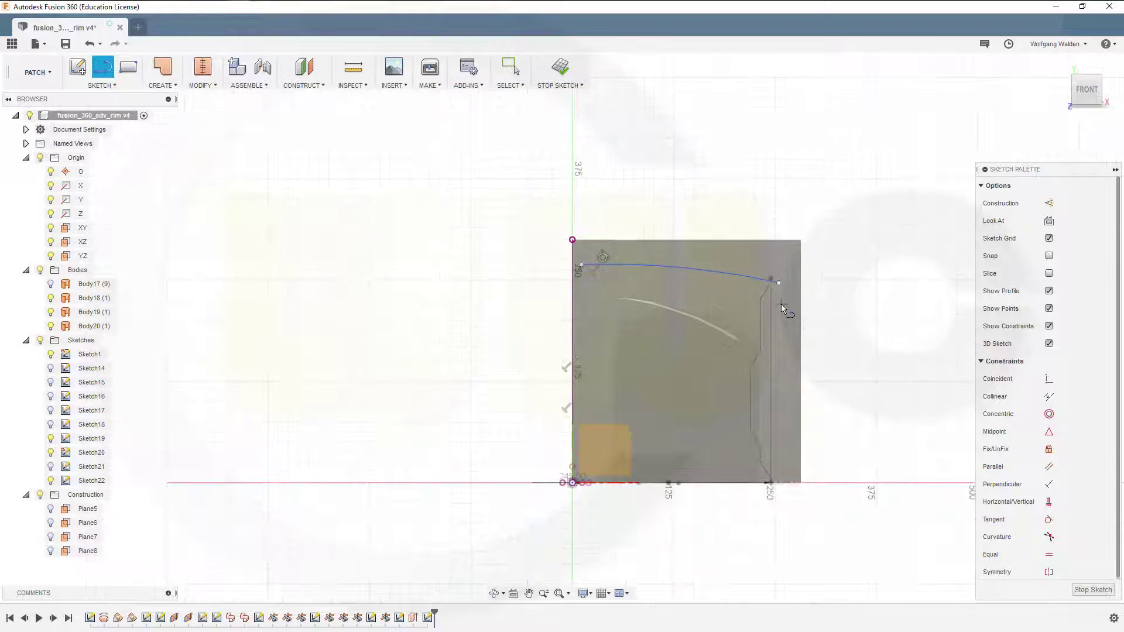
scroll(779, 301, down, 4)
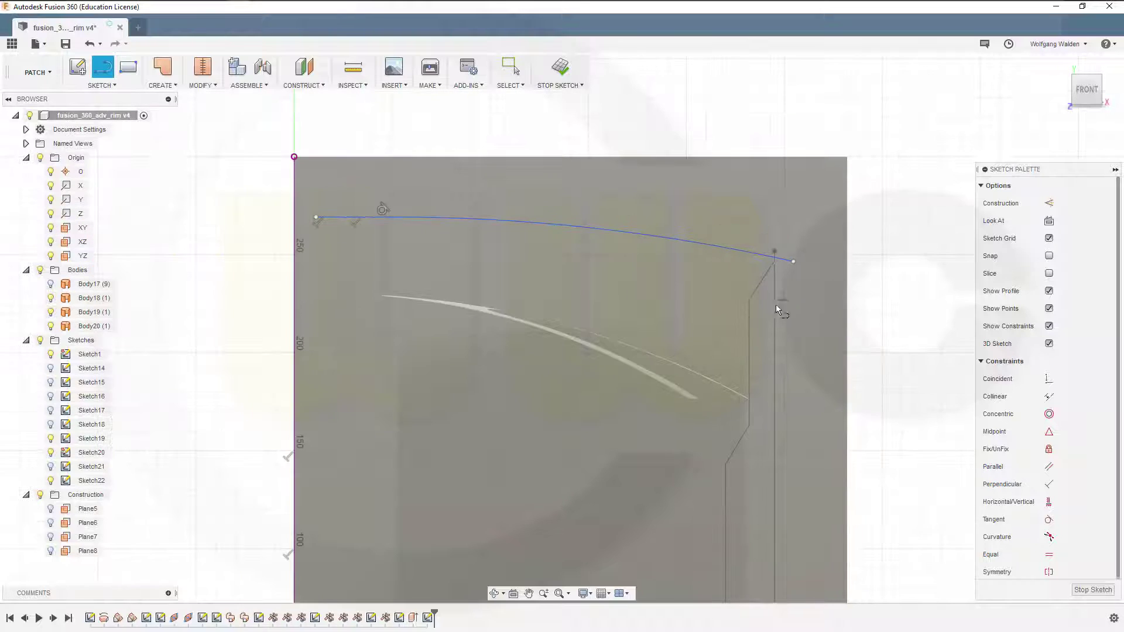
Sketch a horizontal line below the arc, extending past both vertical edges of the surface, and finish the sketch.
scroll(485, 349, down, 1)
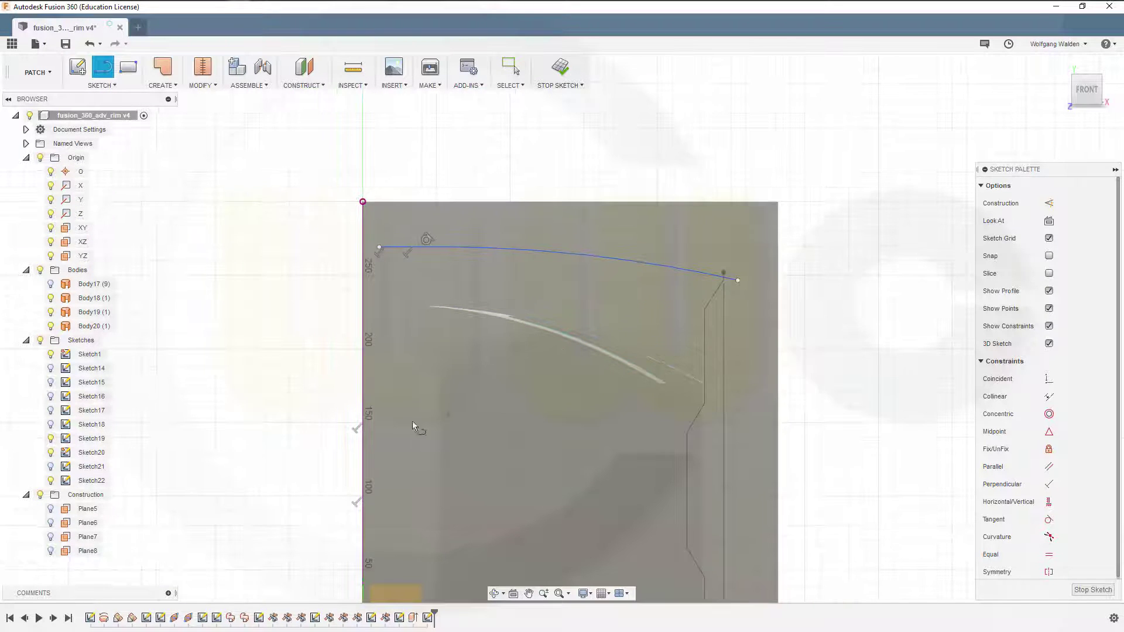
click(356, 480)
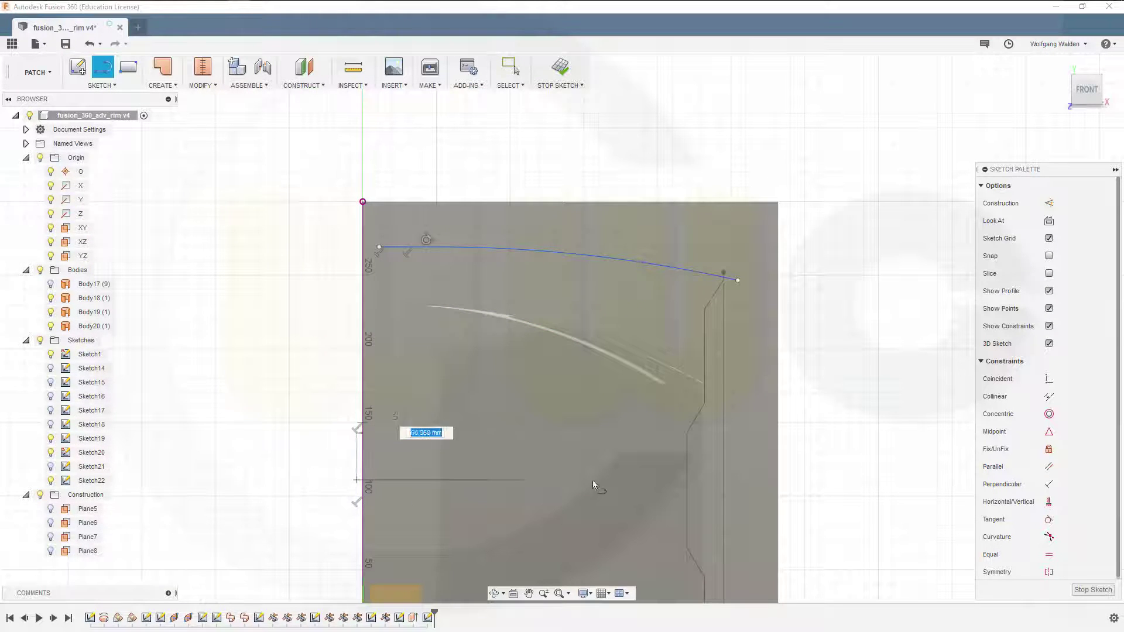
click(798, 480)
key(Escape)
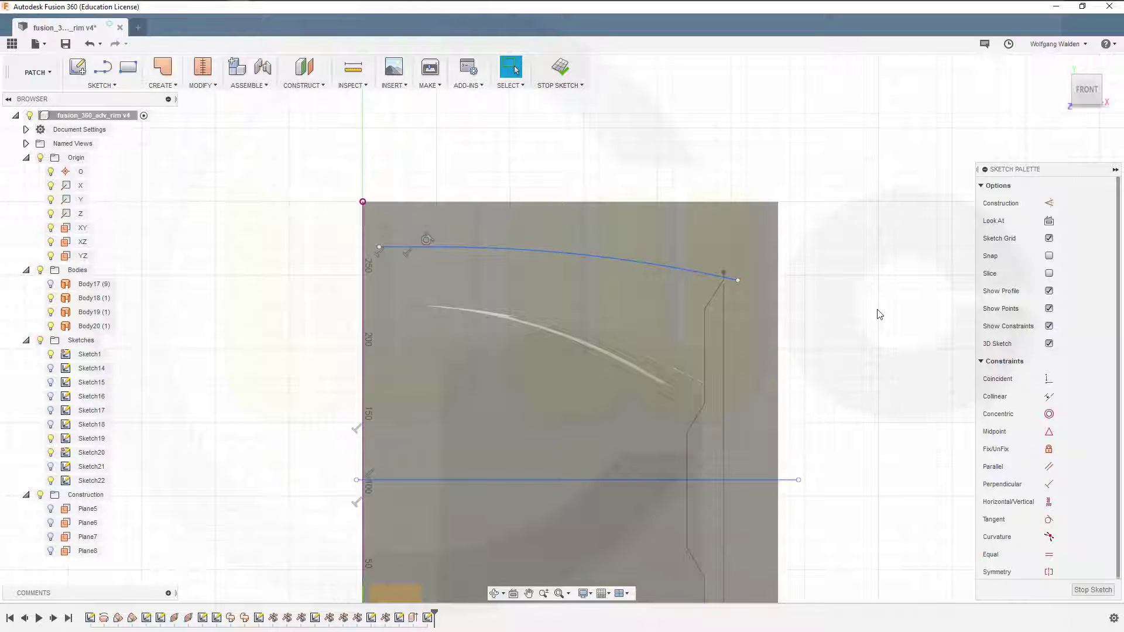
click(1096, 589)
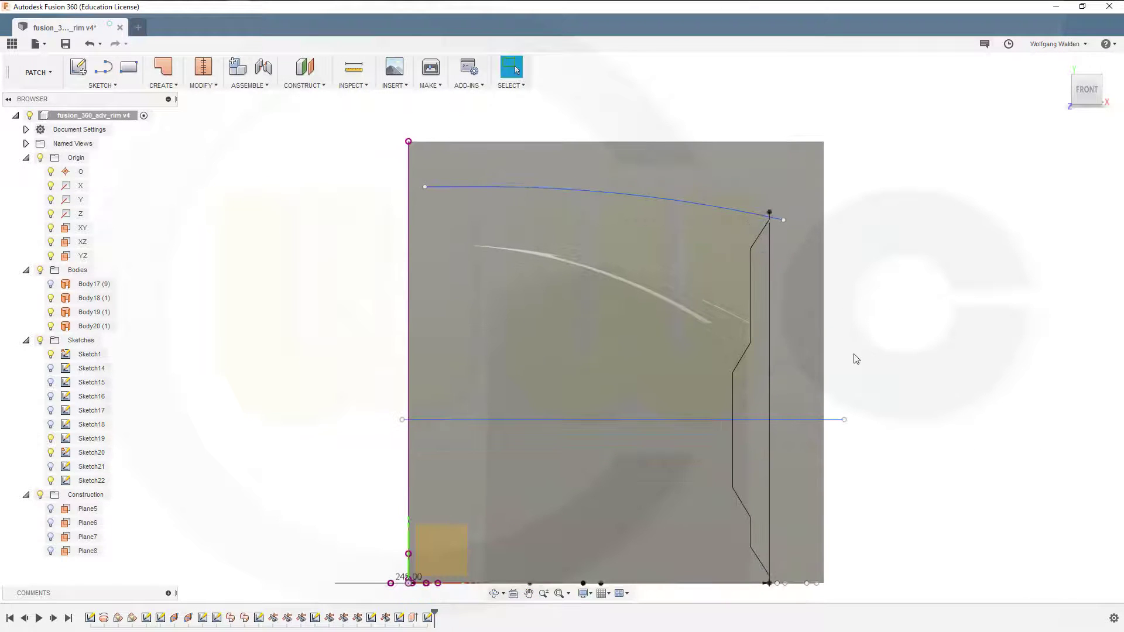
Trim away the part of the upright surface above the sketched arc.
click(218, 86)
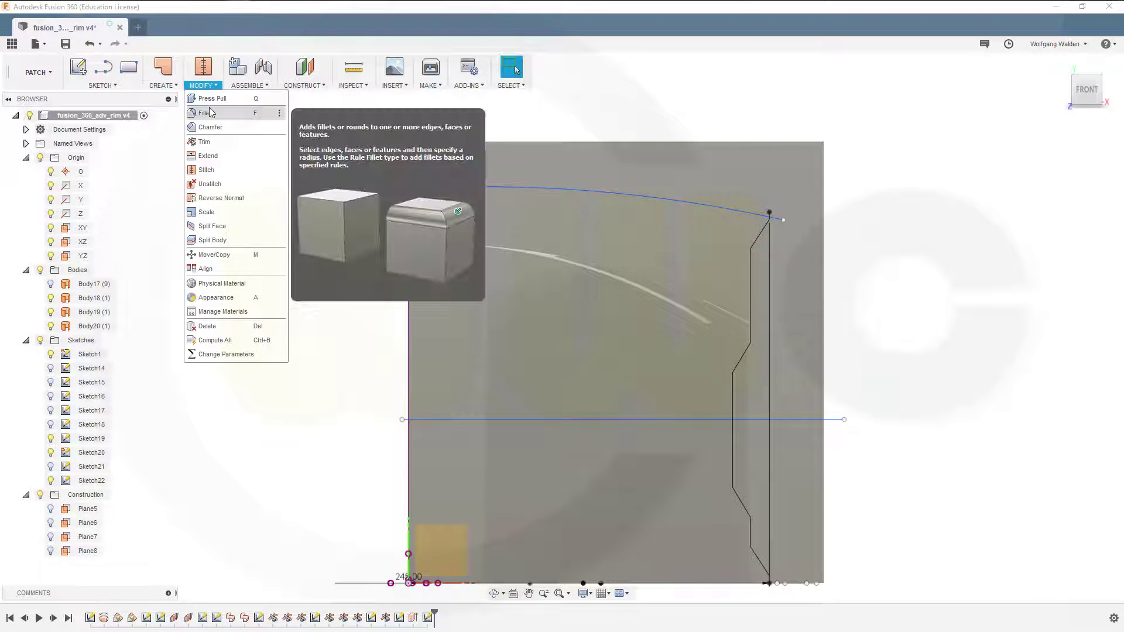
click(228, 144)
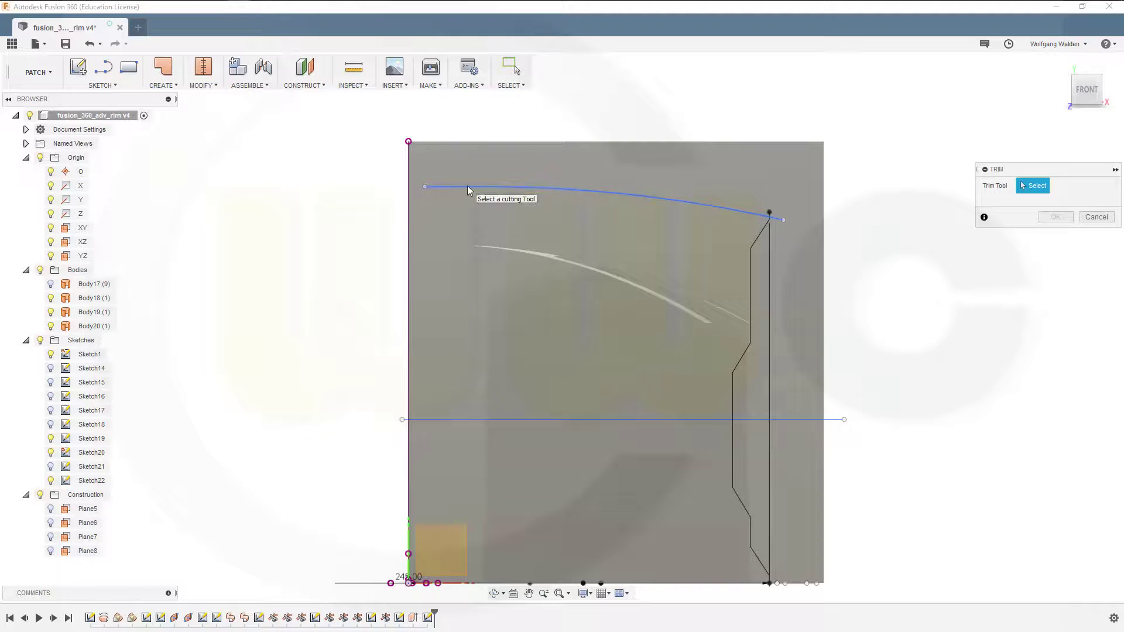
click(467, 186)
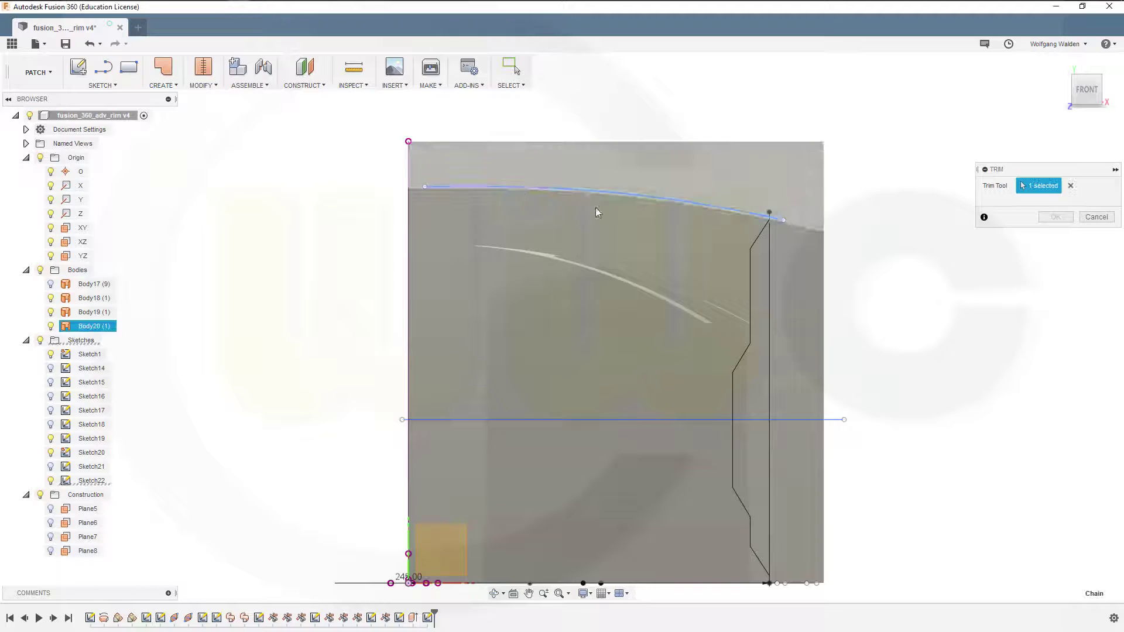
click(701, 171)
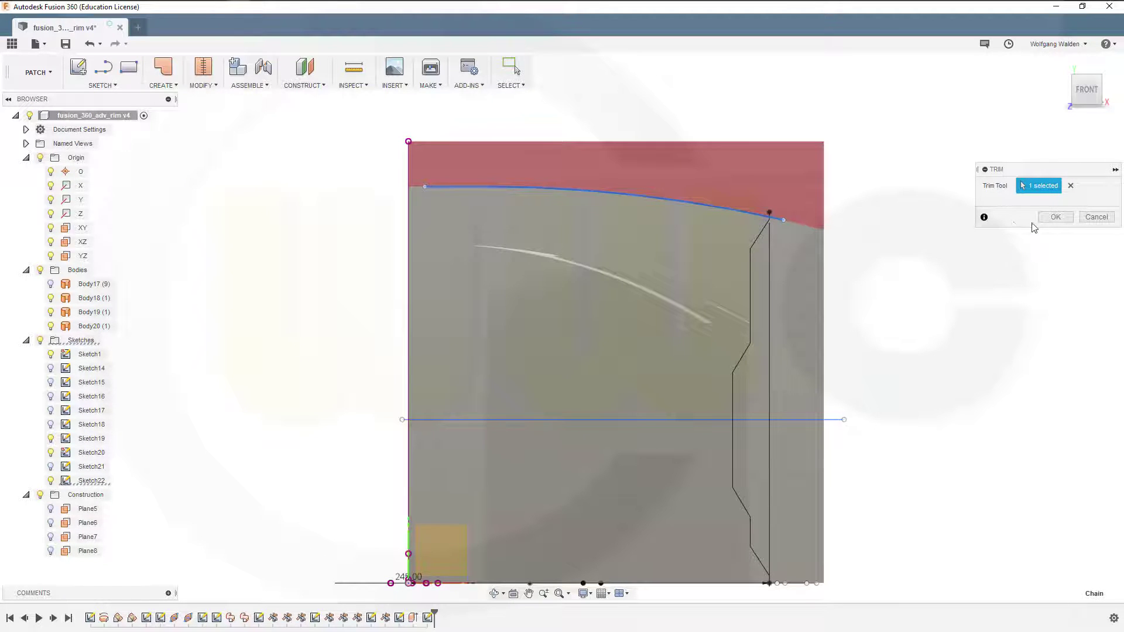
click(1056, 218)
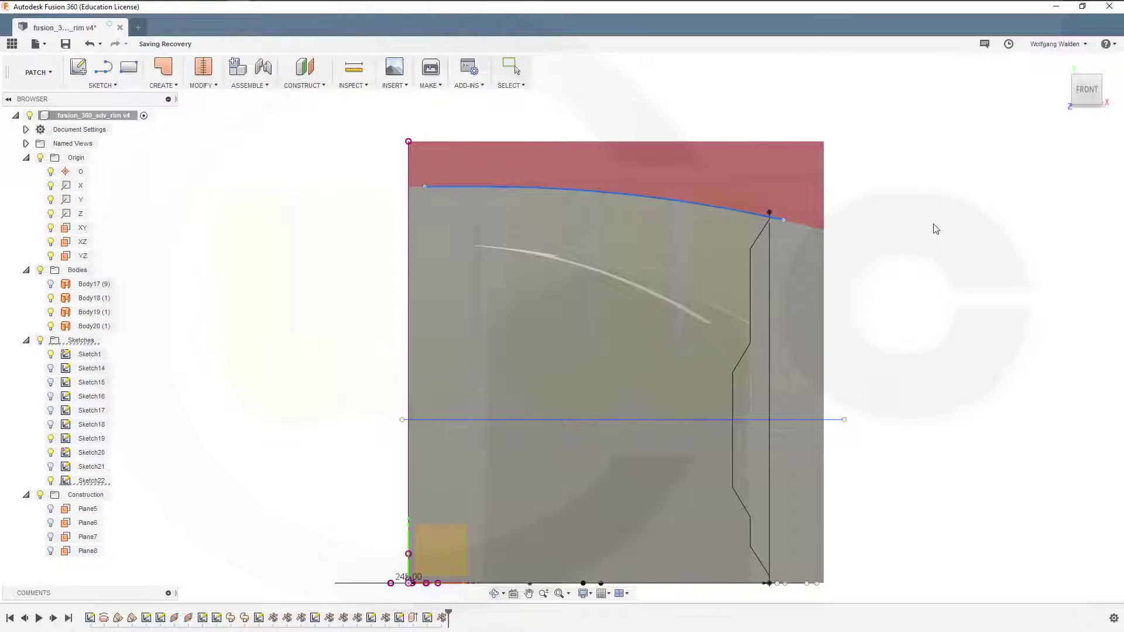
Trim away the part of the upright surface below the sketched horizontal line.
right_click(920, 231)
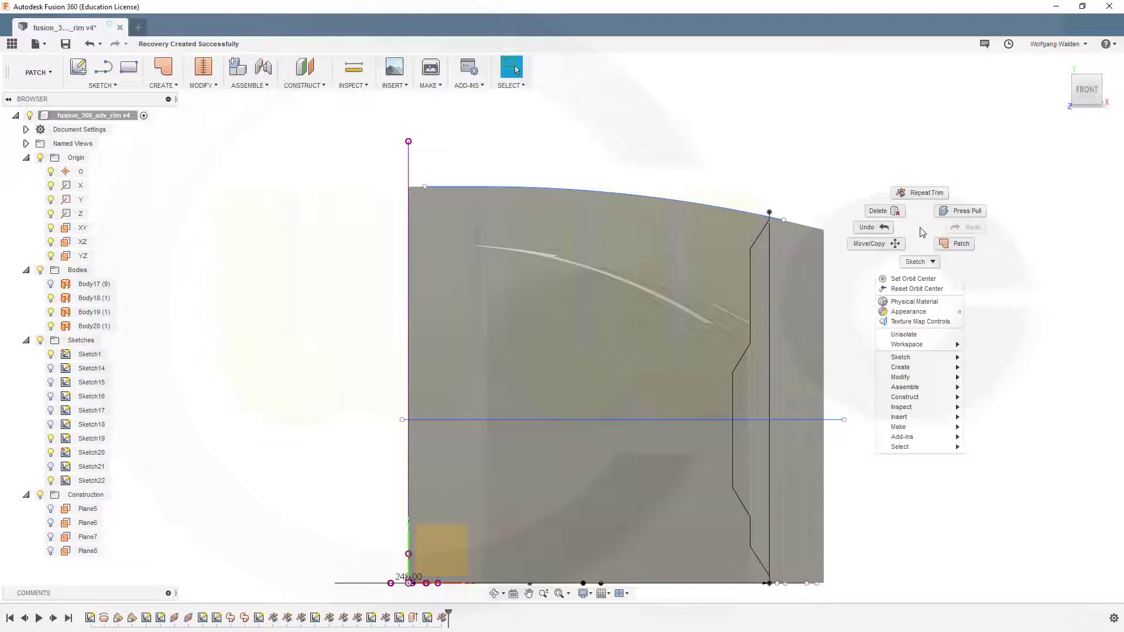
click(923, 184)
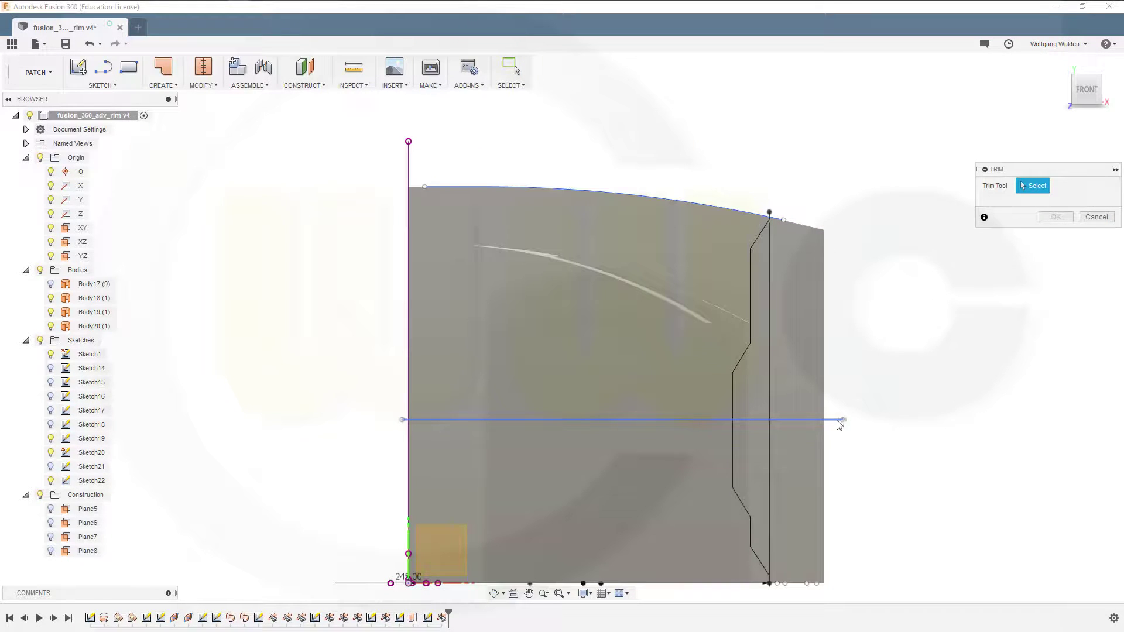
click(704, 488)
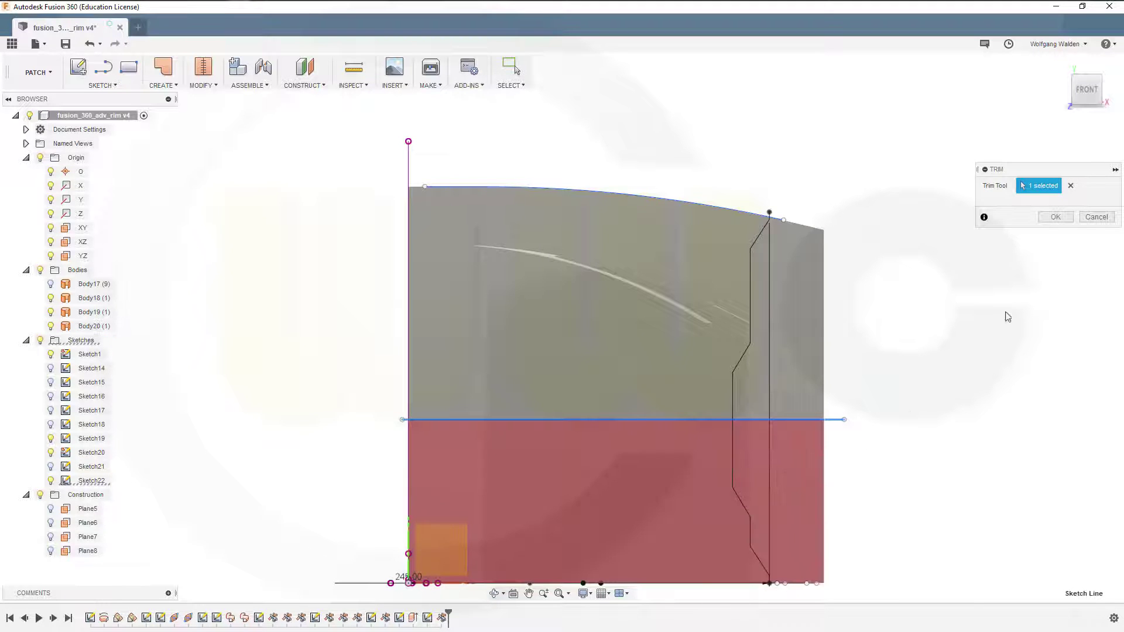
click(1055, 217)
Trim off the inner end of the upright surface, using the large hub circle around the origin as the cutting tool.
shift+middle_drag(547, 311, 565, 358)
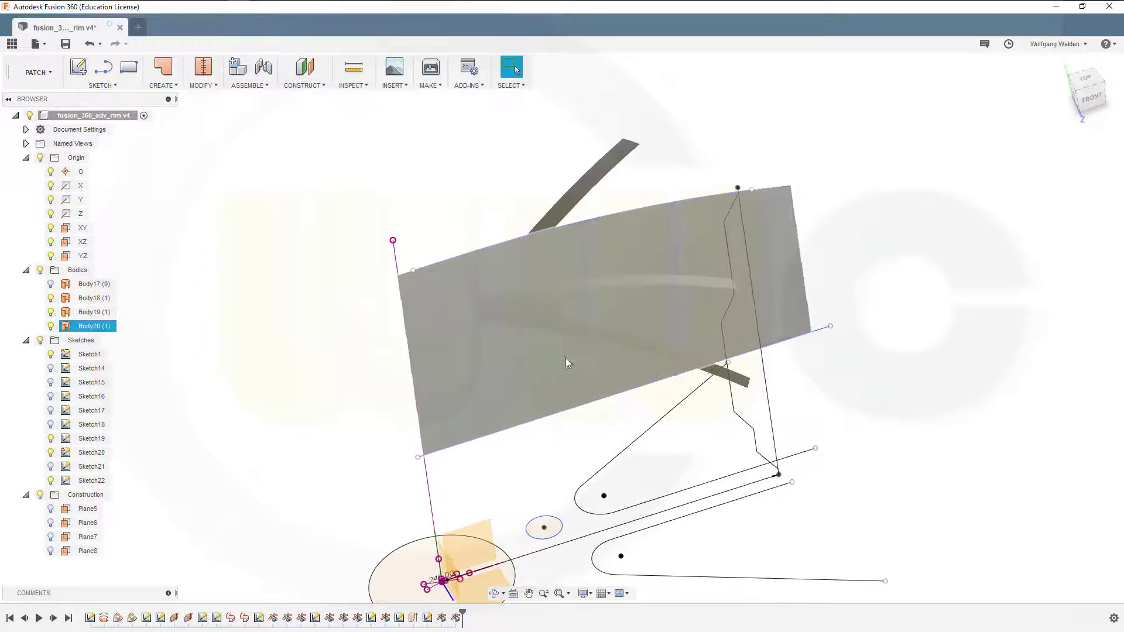
right_click(286, 212)
click(295, 179)
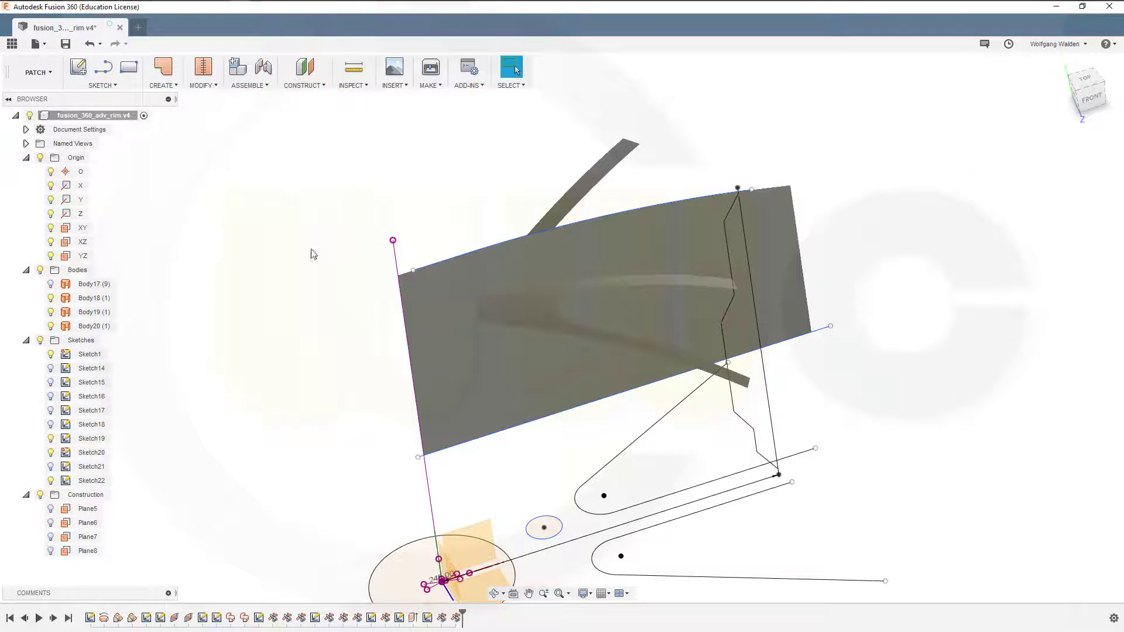
click(452, 304)
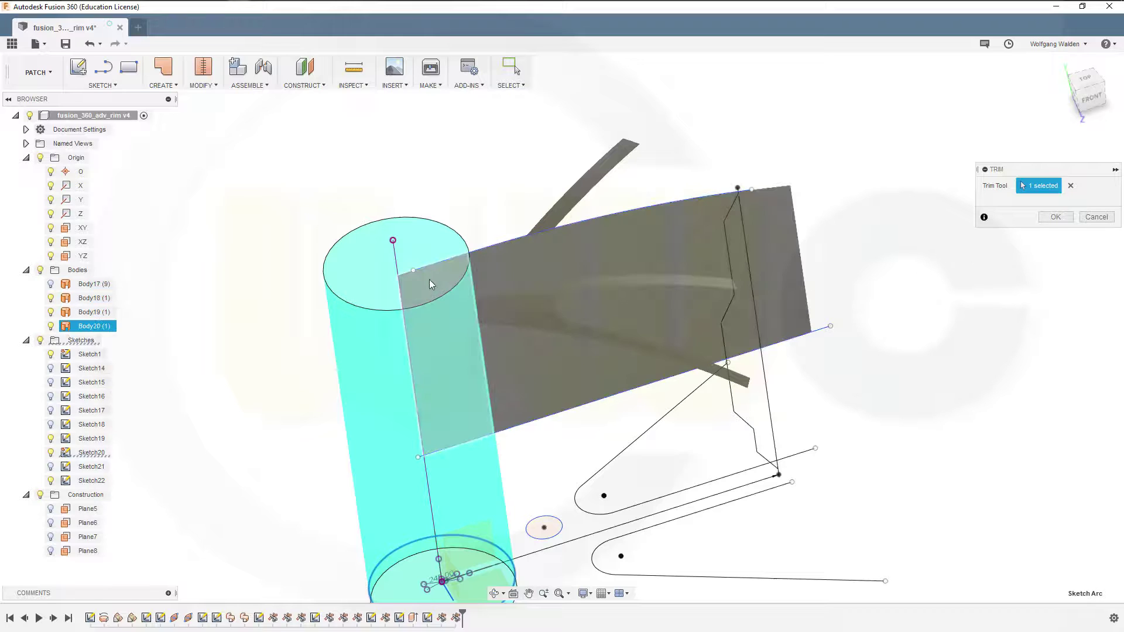
click(429, 279)
click(1057, 218)
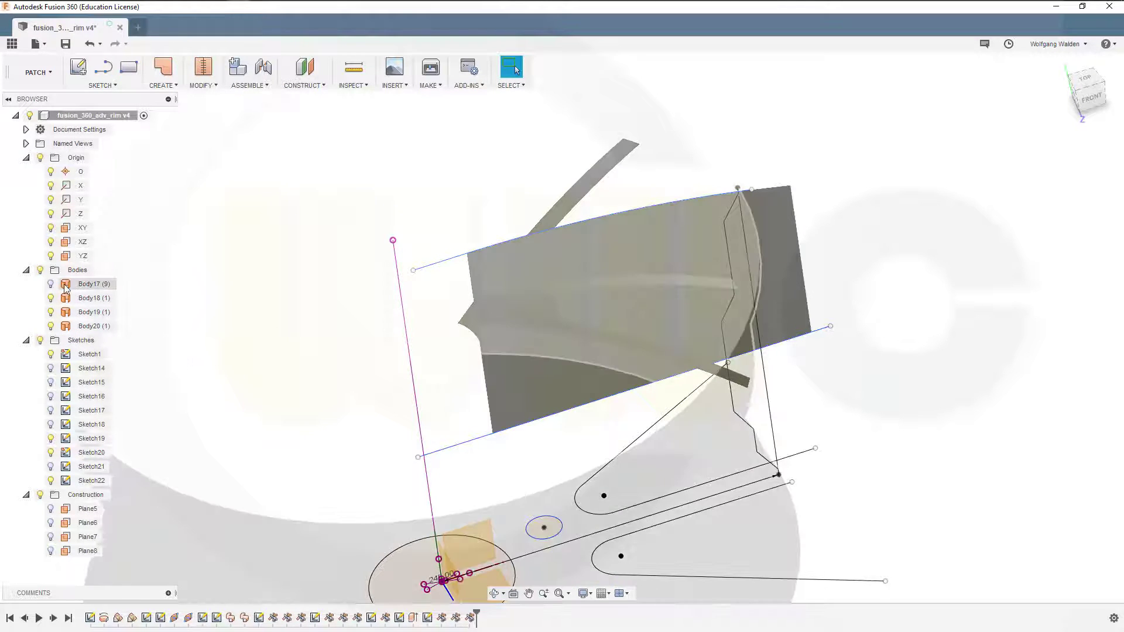
Show the rim body Body17 and use it to trim off the part of the upright surface outside the rim.
click(91, 284)
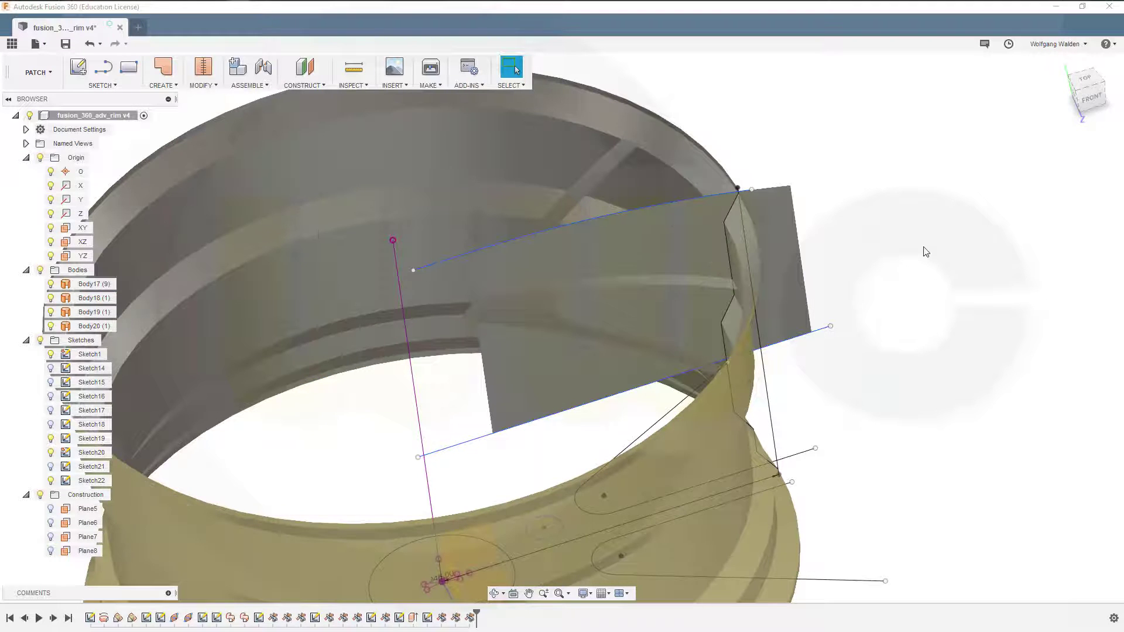
right_click(924, 248)
click(929, 215)
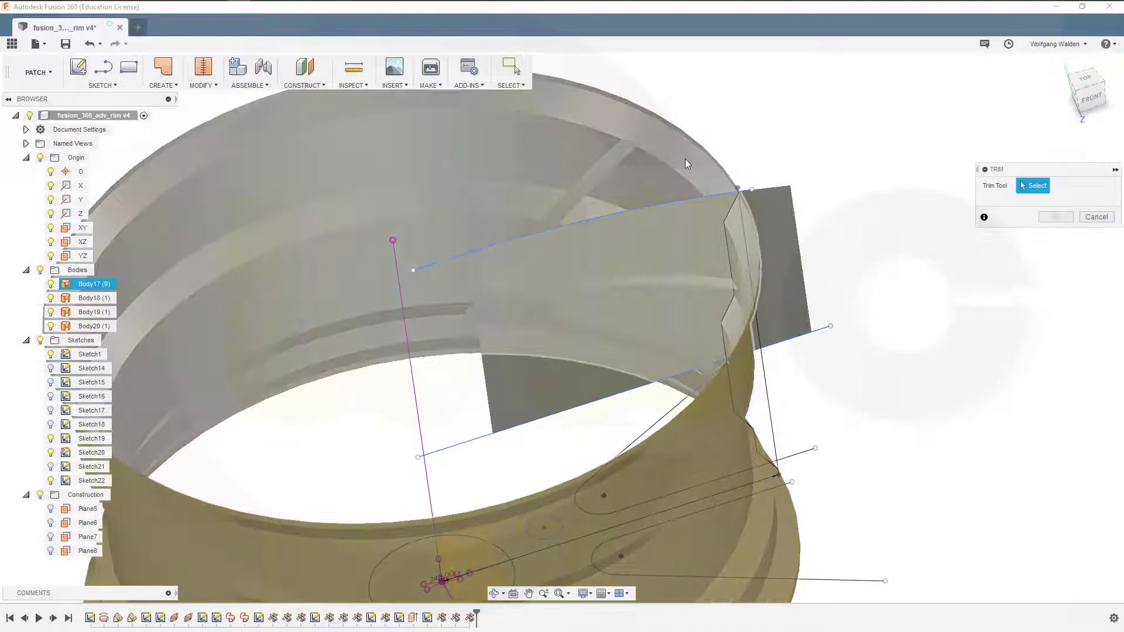
click(686, 161)
click(784, 267)
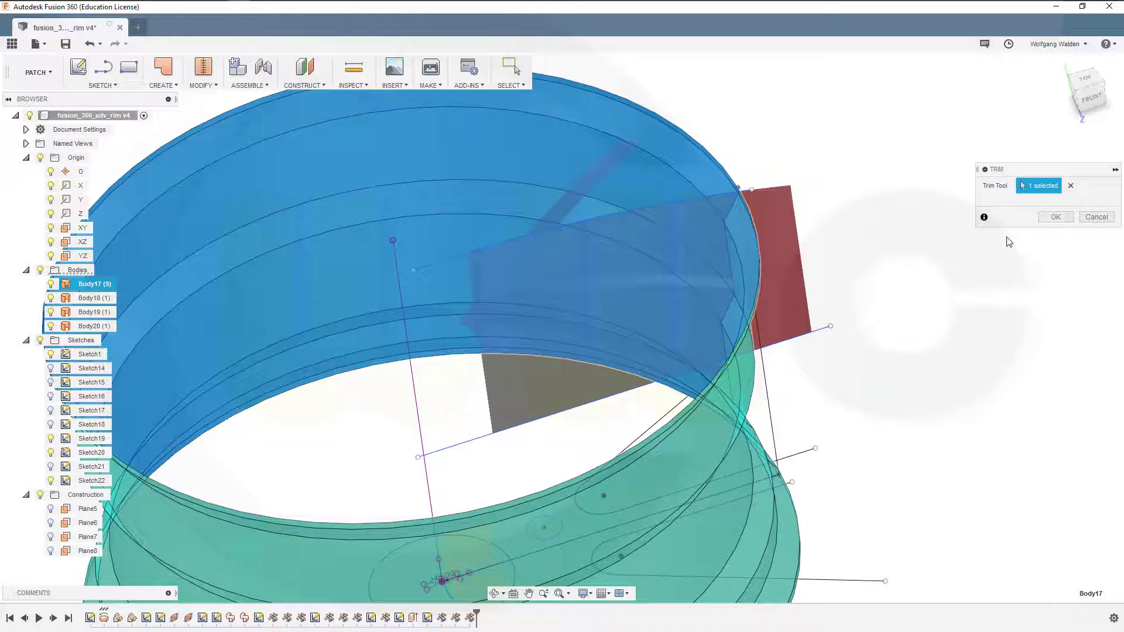
click(1056, 218)
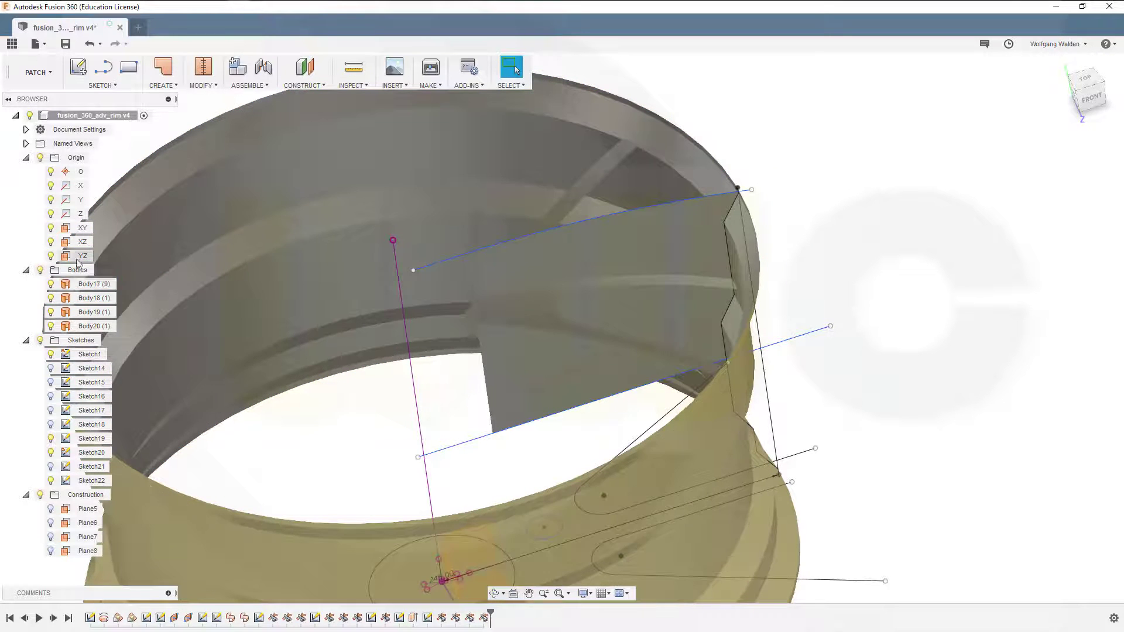
Hide the rim body Body17 and every sketch except Sketch1.
click(54, 287)
click(52, 285)
middle_drag(775, 395, 883, 367)
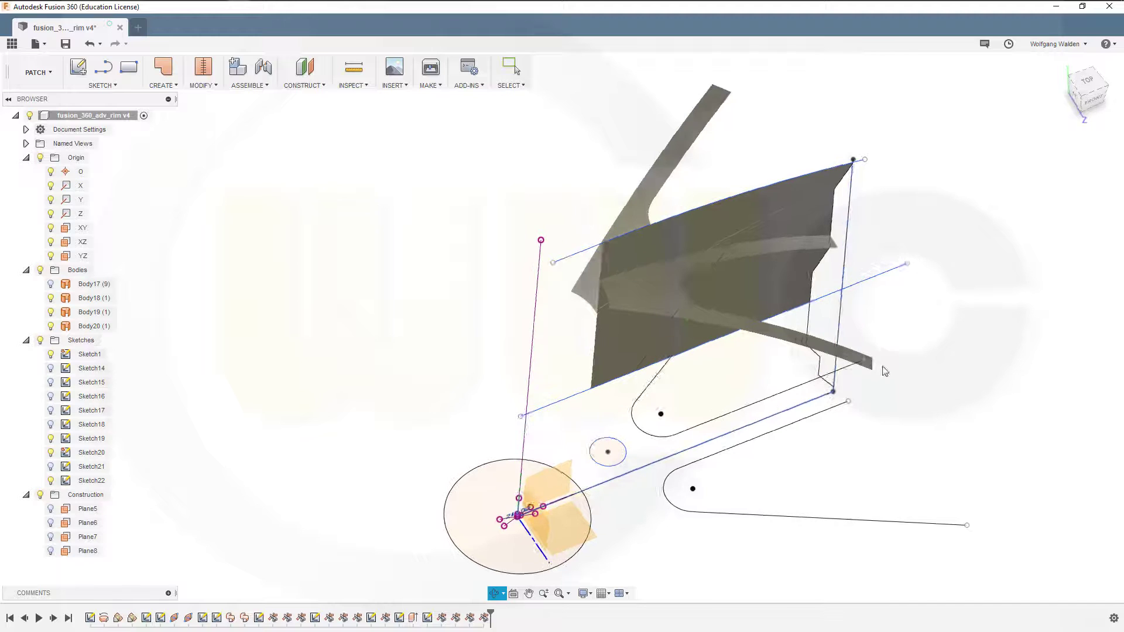
click(51, 453)
click(52, 453)
click(51, 481)
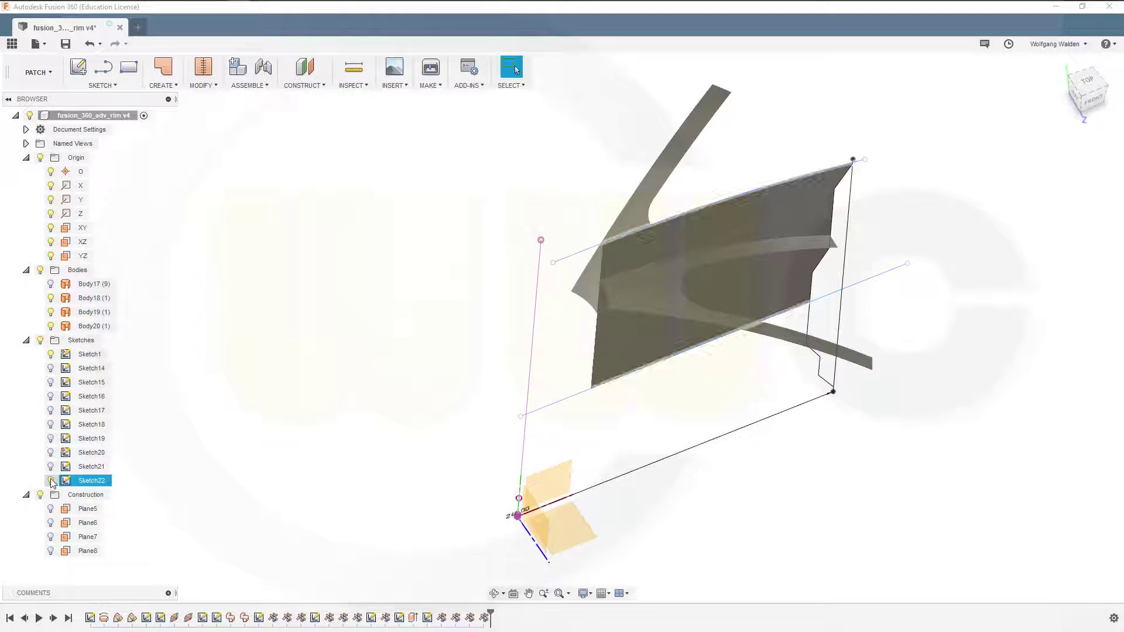
Thicken the spoke surface Body19, the one with the round hole, by 5 mm on one side as a new body.
mouse_move(803, 461)
shift+middle_down()
mouse_move(840, 402)
mouse_move(851, 417)
mouse_move(798, 430)
mouse_move(749, 402)
mouse_move(843, 396)
shift+middle_up()
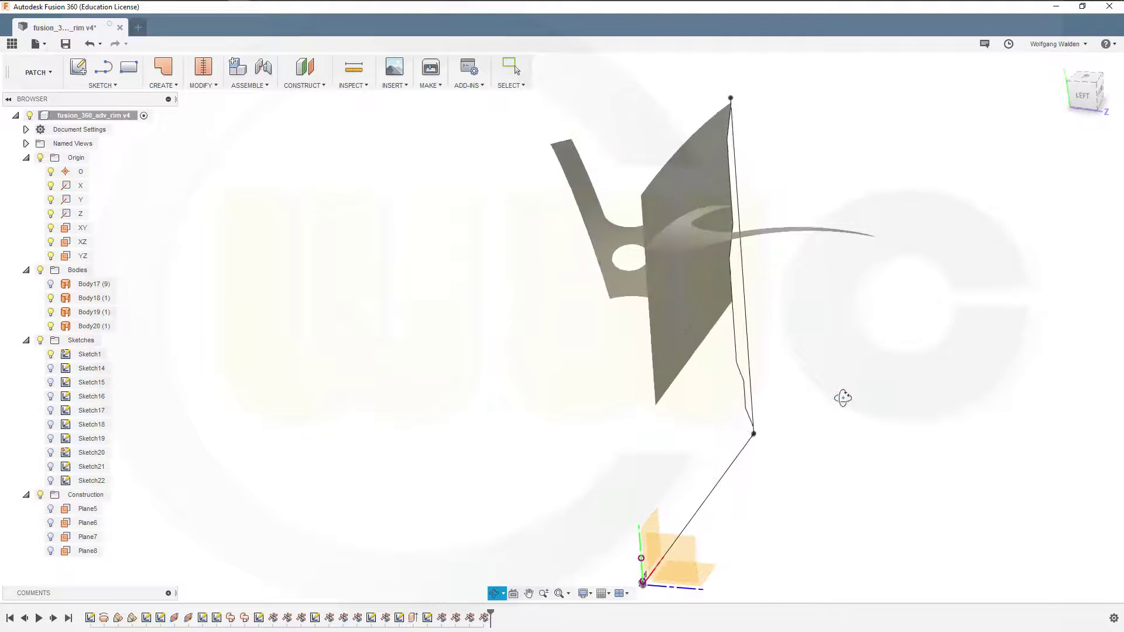
click(176, 86)
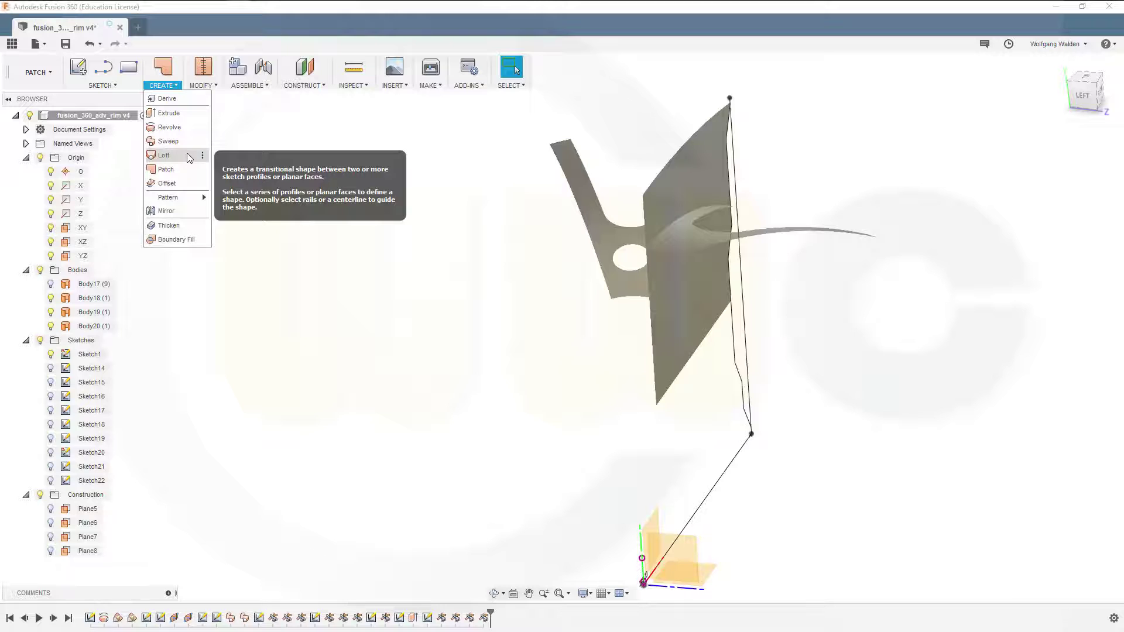
click(169, 225)
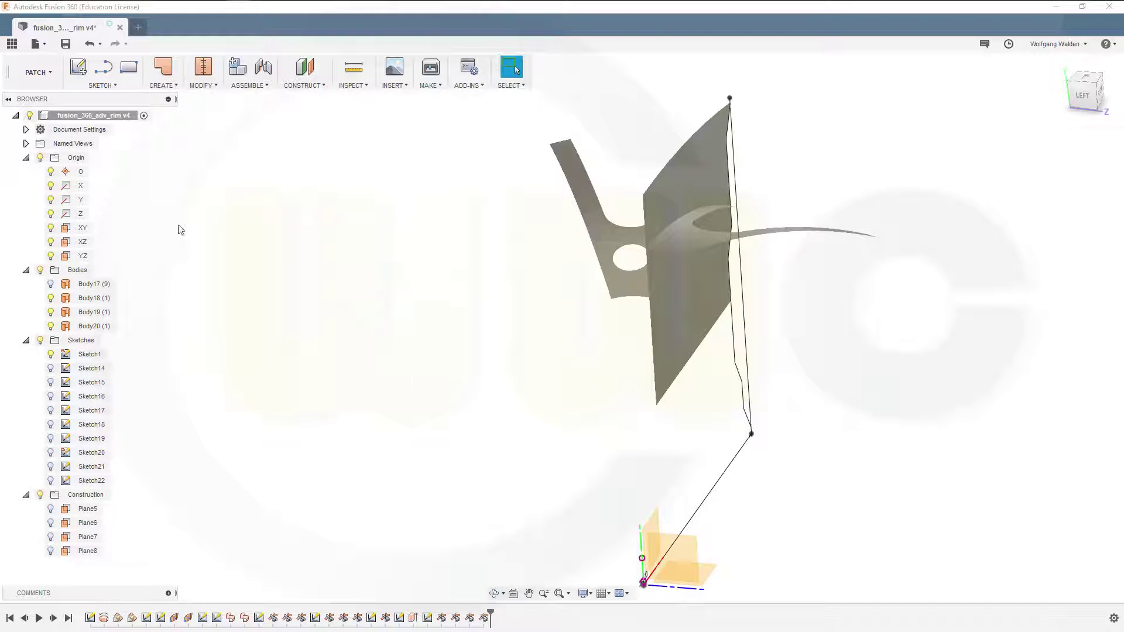
click(601, 229)
shift+middle_drag(818, 409, 833, 370)
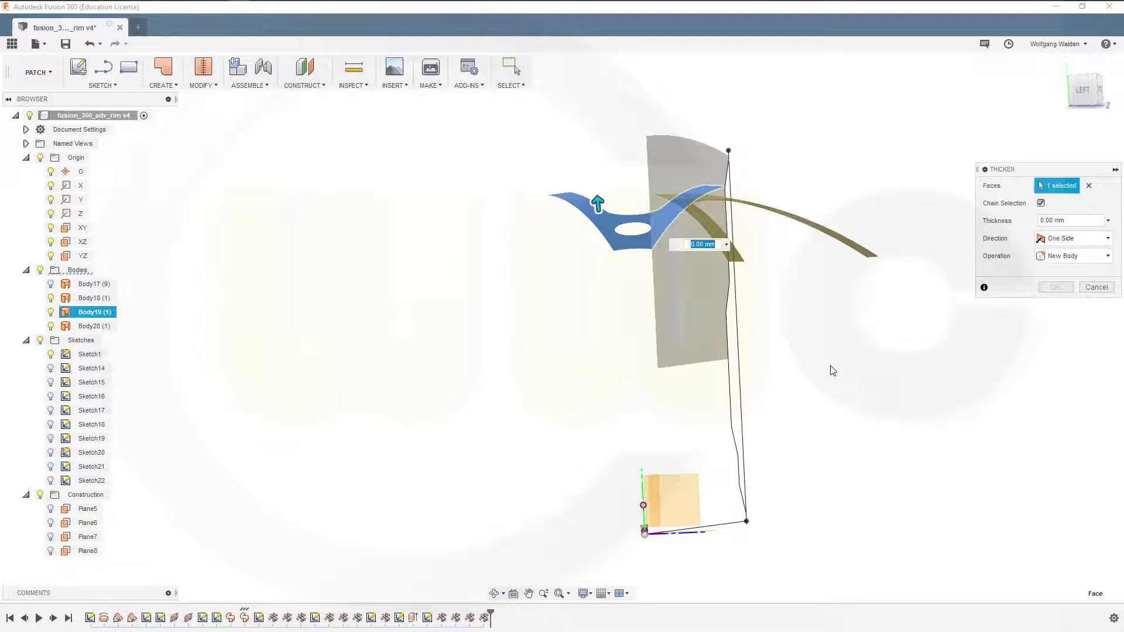
key(Return)
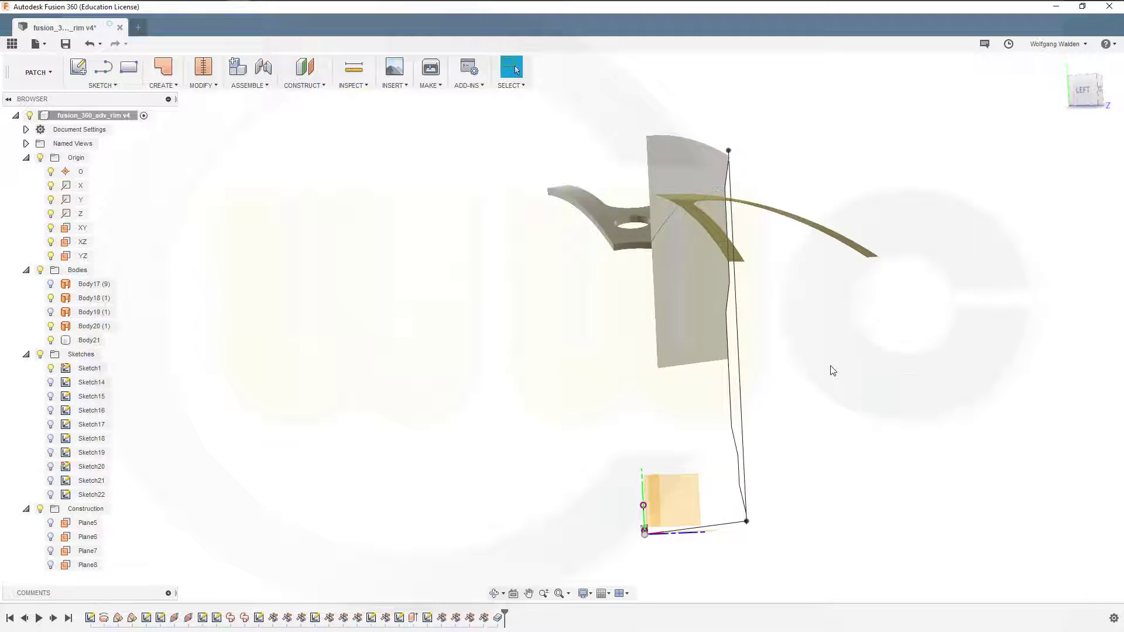
Thicken the forked spoke surface Body18 by 5 mm on one side as a new body.
right_click(264, 160)
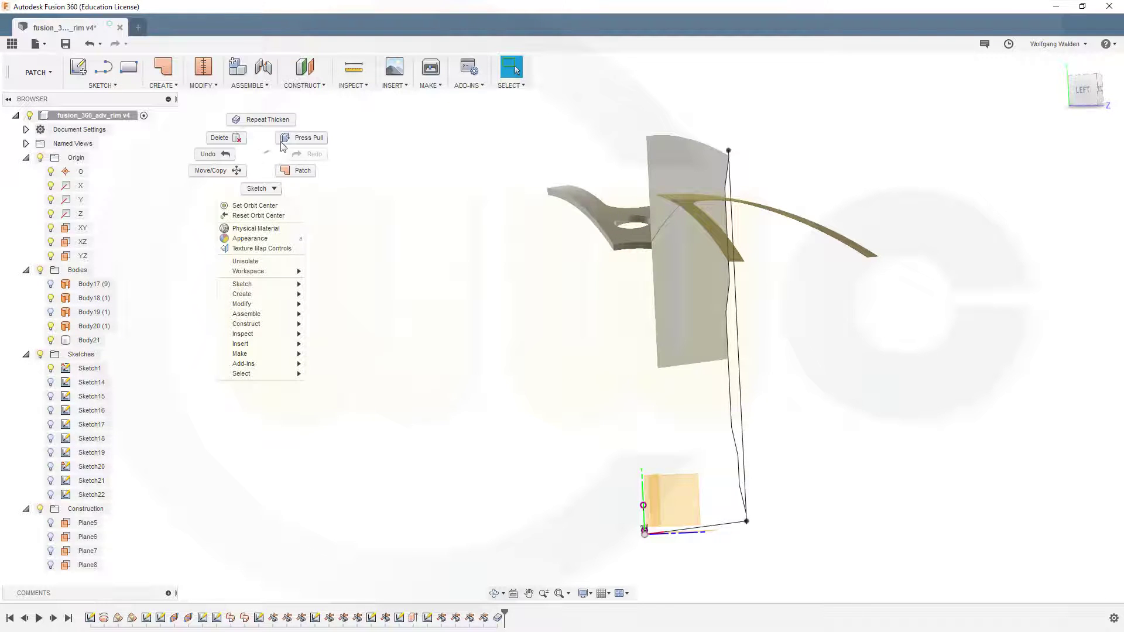
click(261, 120)
shift+middle_drag(822, 320, 796, 351)
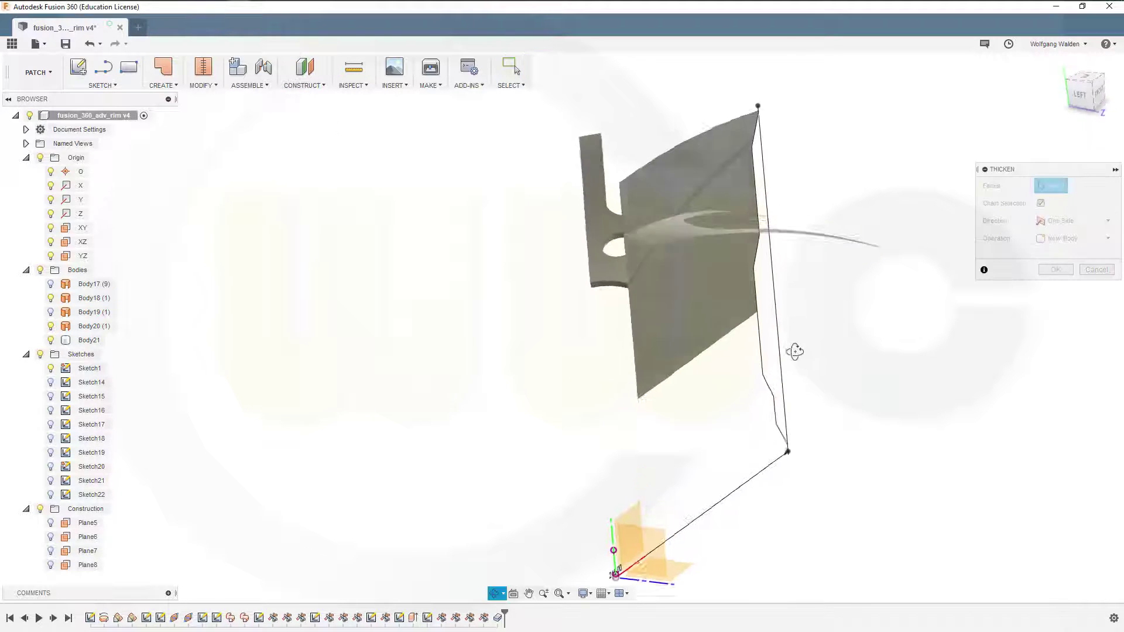
click(681, 248)
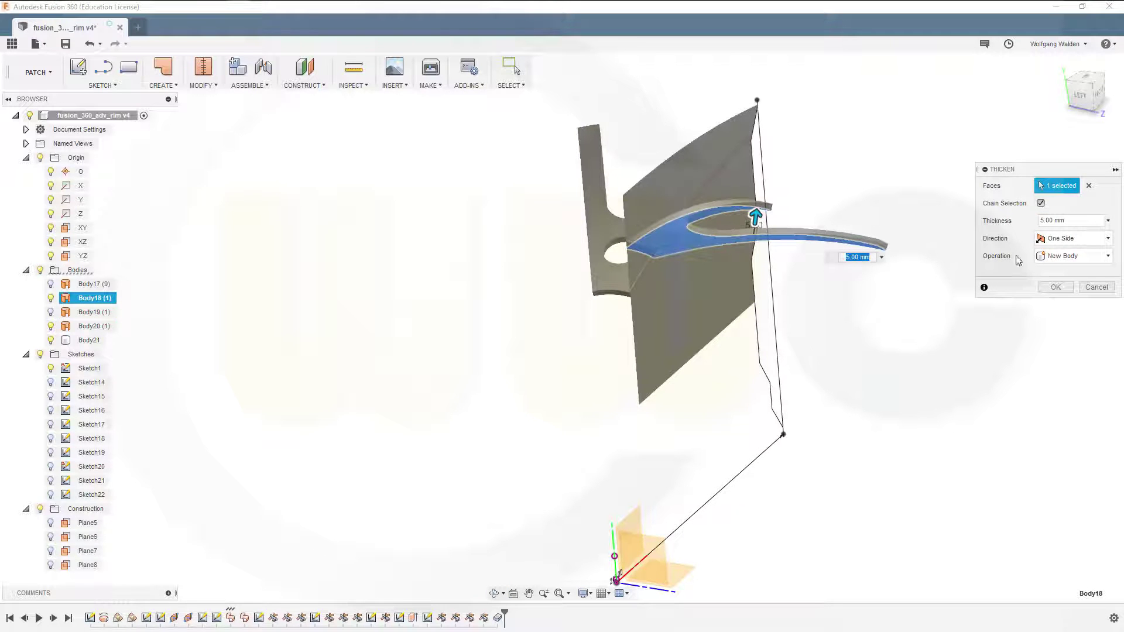
click(1053, 288)
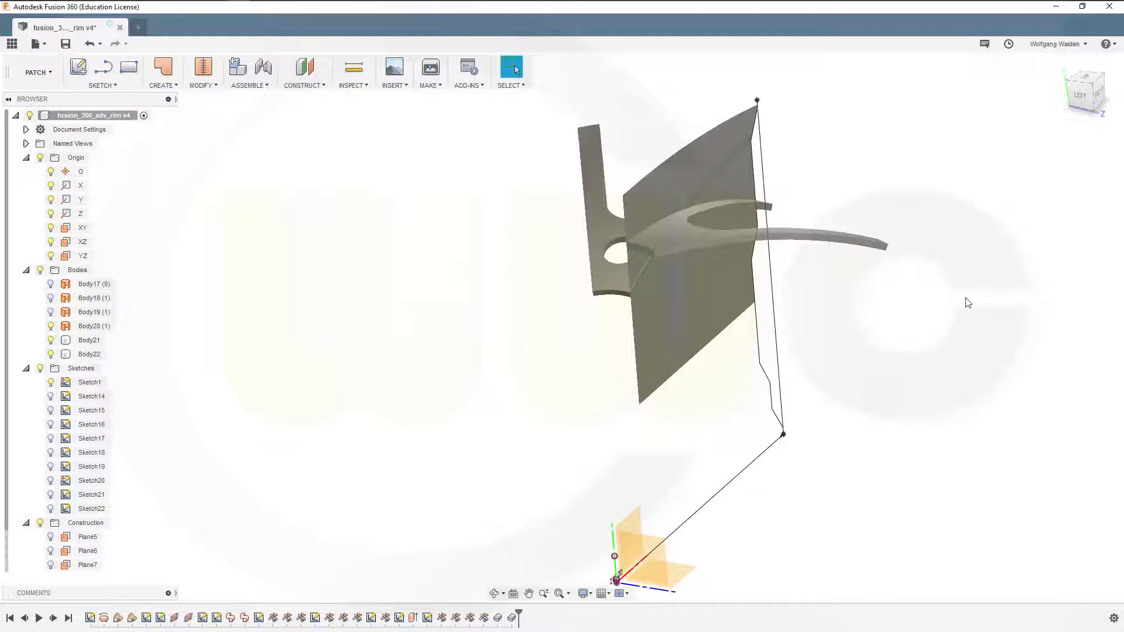
Hide the upright surface Body20 and switch to the Model workspace.
shift+middle_drag(964, 303, 818, 344)
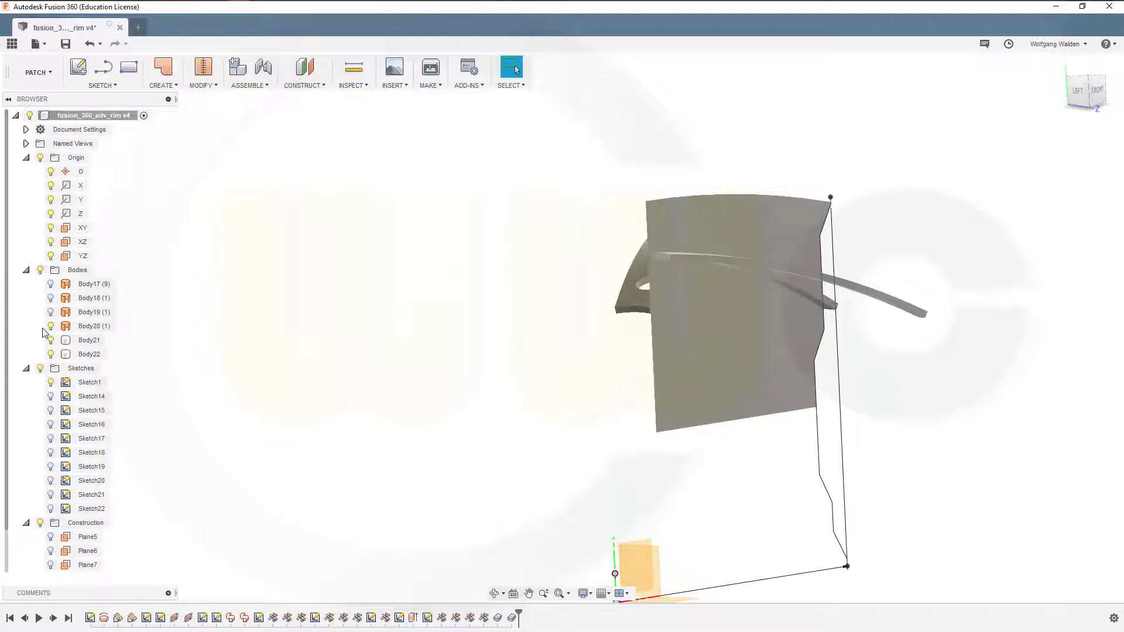
shift+middle_drag(238, 379, 408, 305)
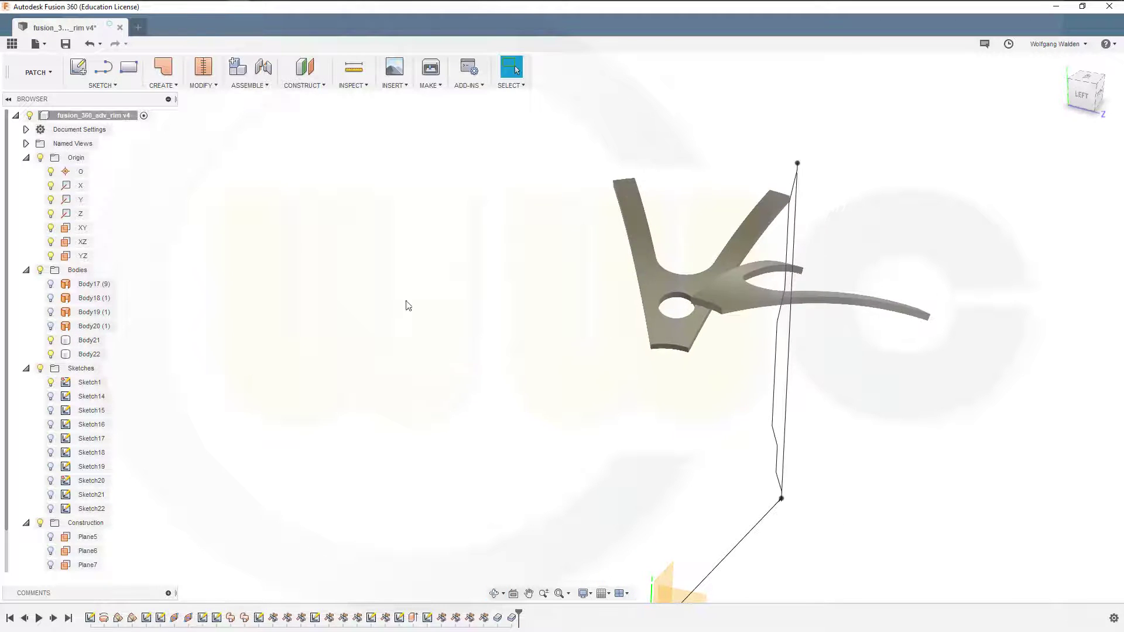
click(216, 88)
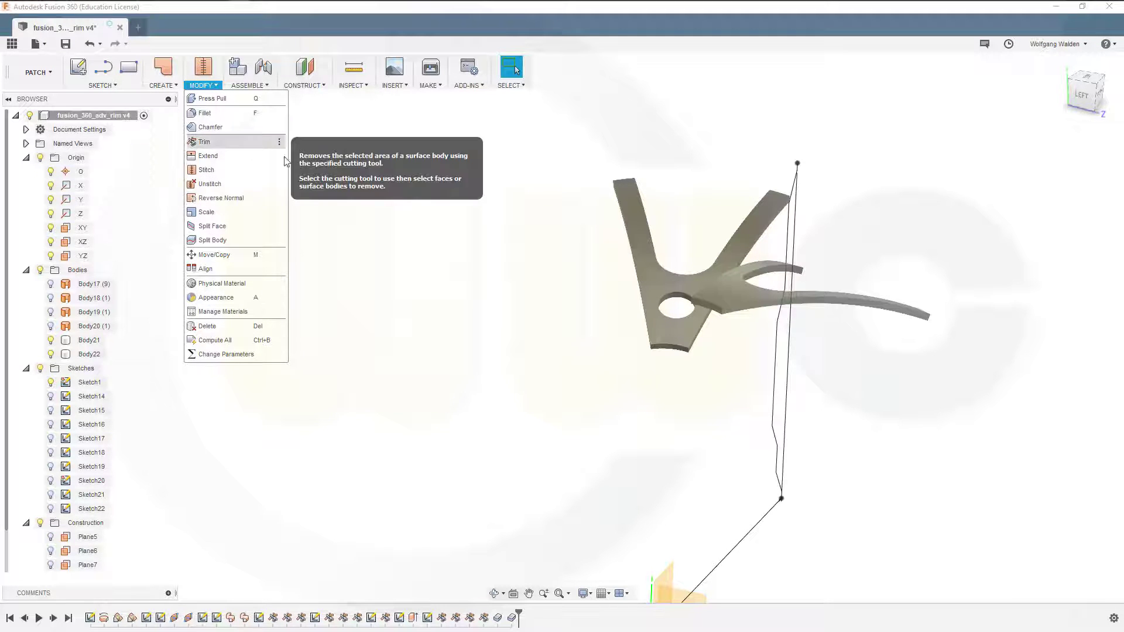
click(338, 153)
click(51, 77)
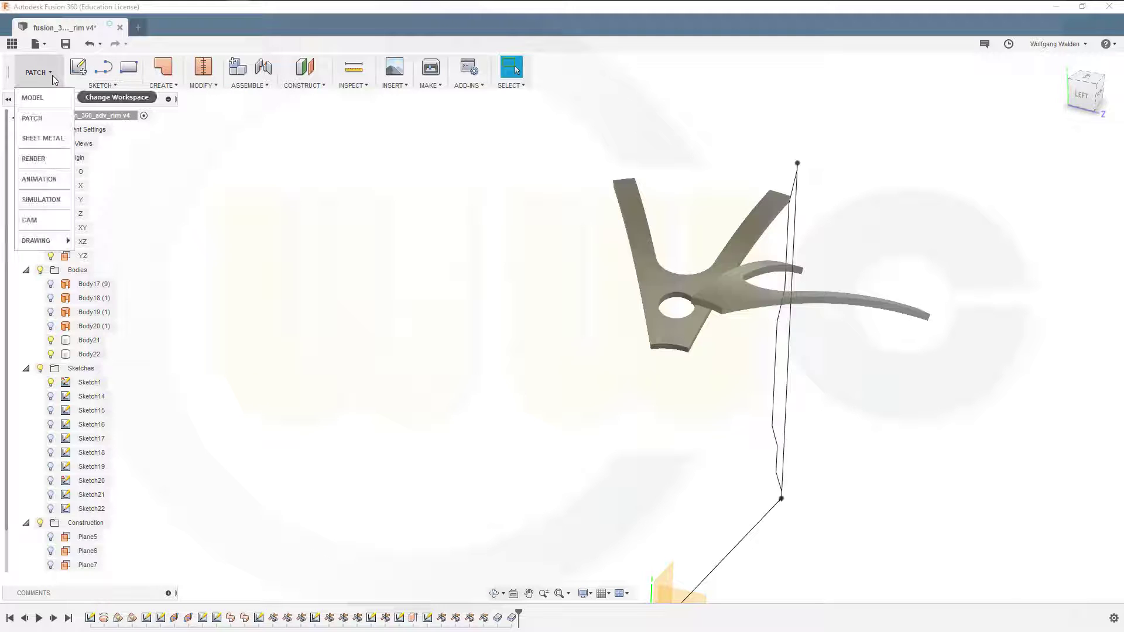
click(43, 97)
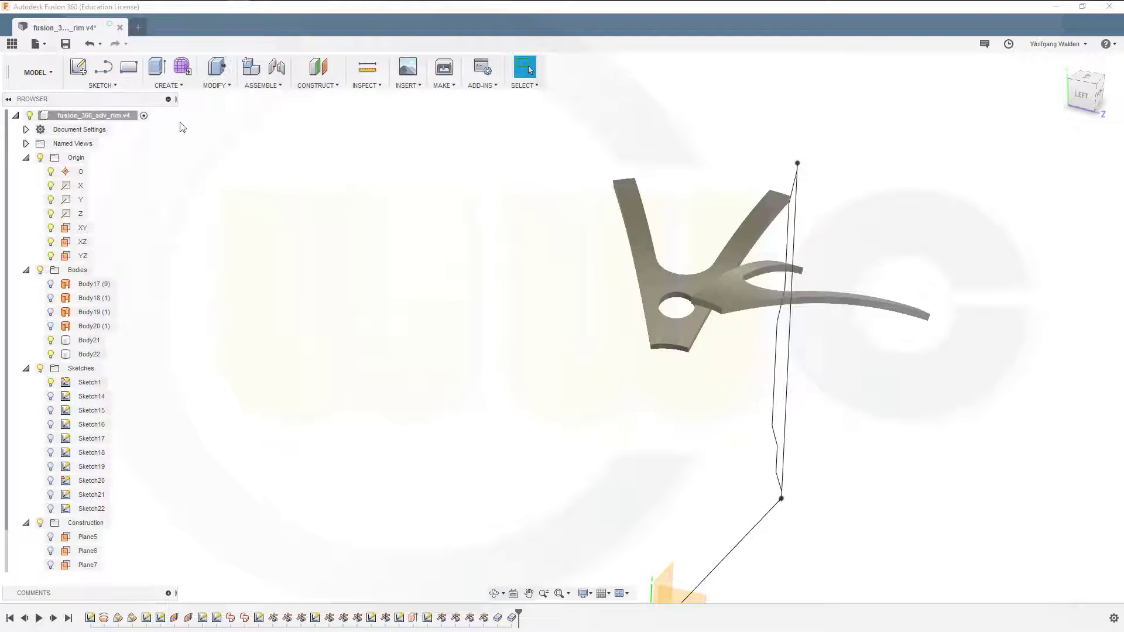
Shell Body21, the spoke with the round hole, to the inside, removing its upper face, hub end, outer side faces and both arm ends.
click(230, 86)
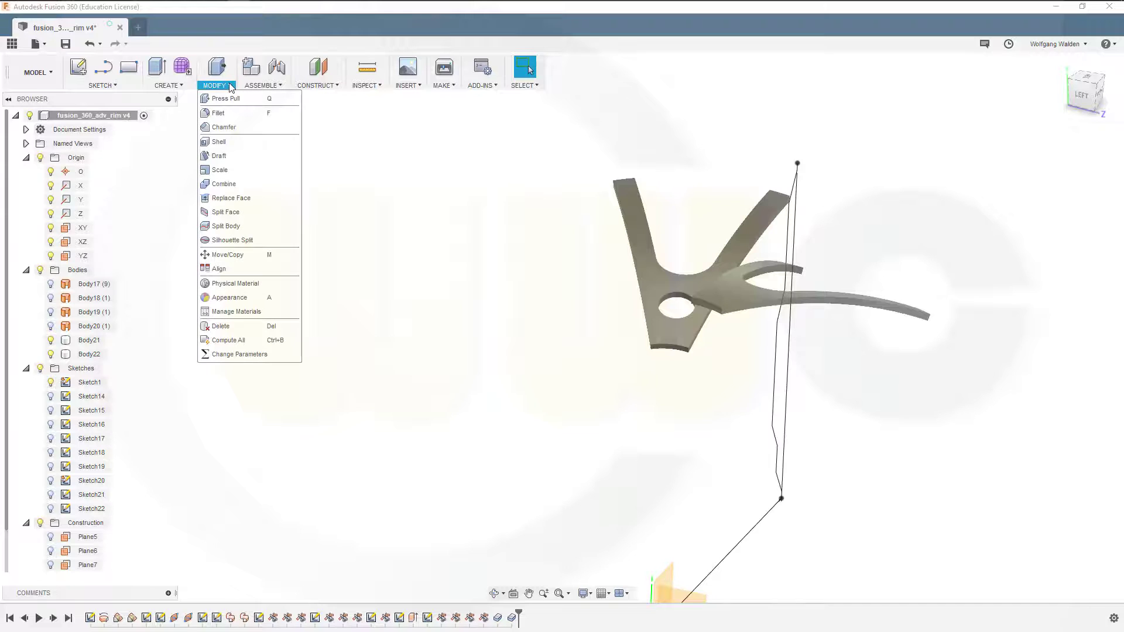
click(219, 142)
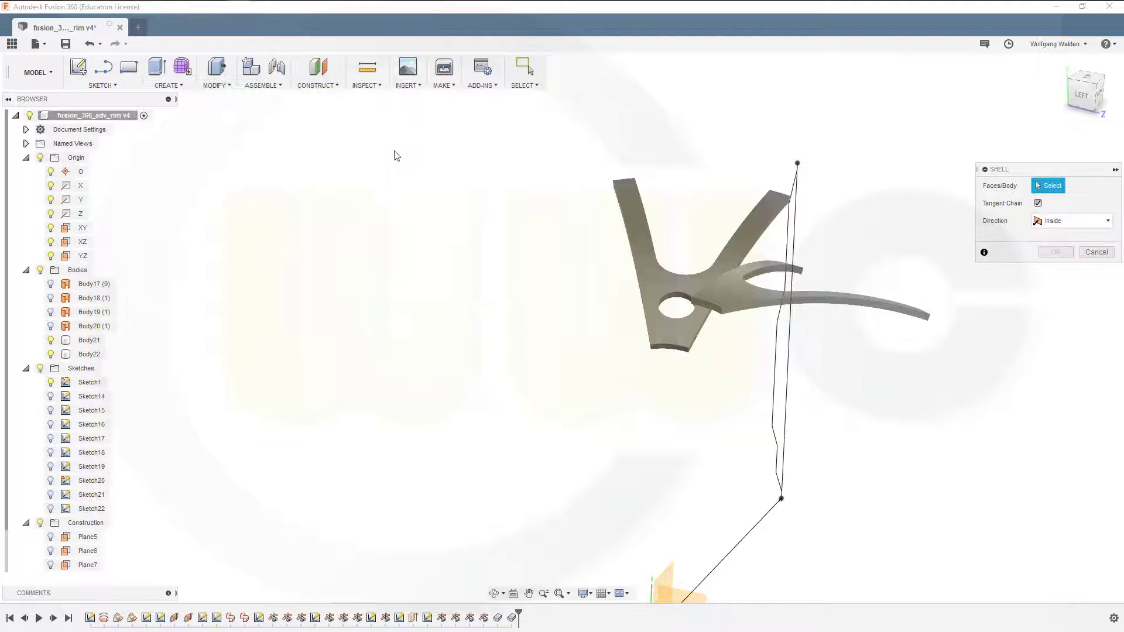
scroll(549, 293, up, 5)
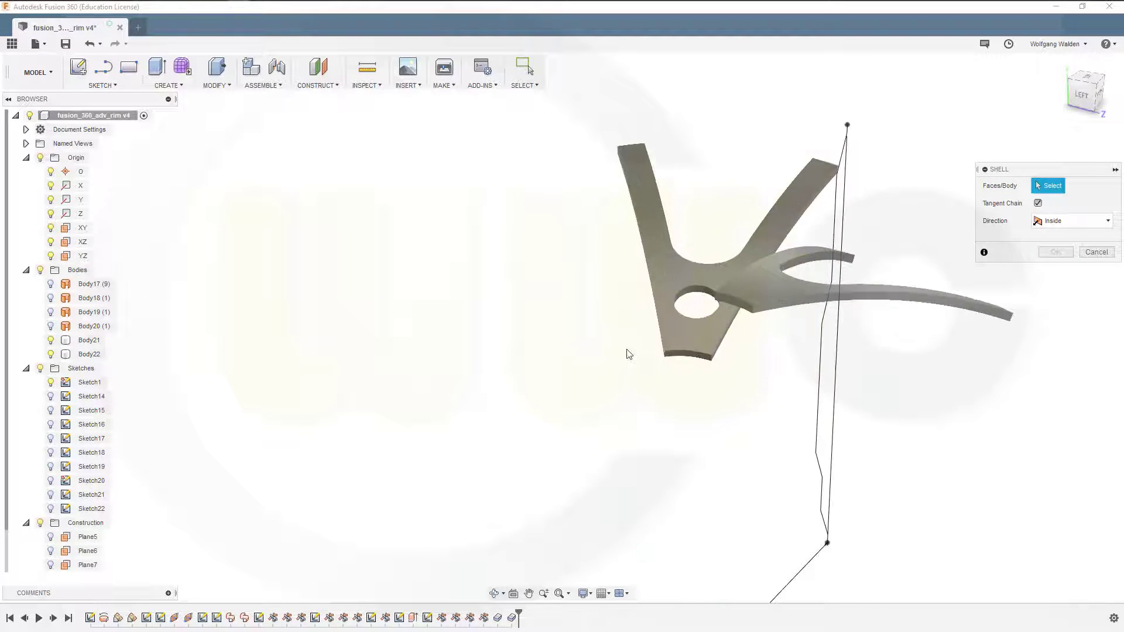
click(695, 339)
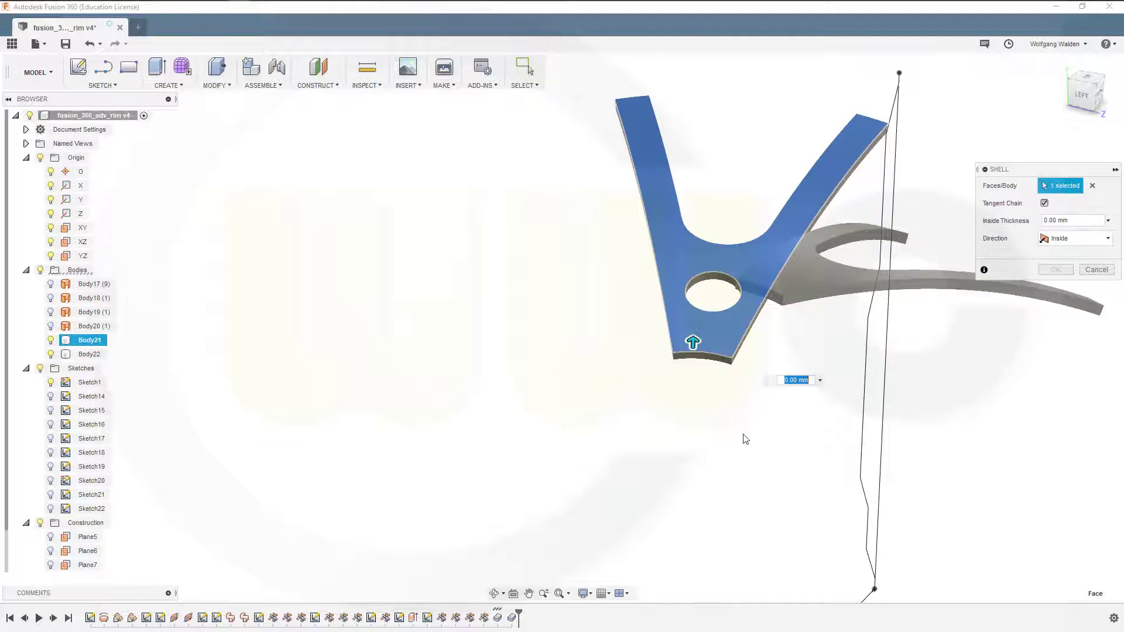
shift+middle_drag(743, 439, 701, 410)
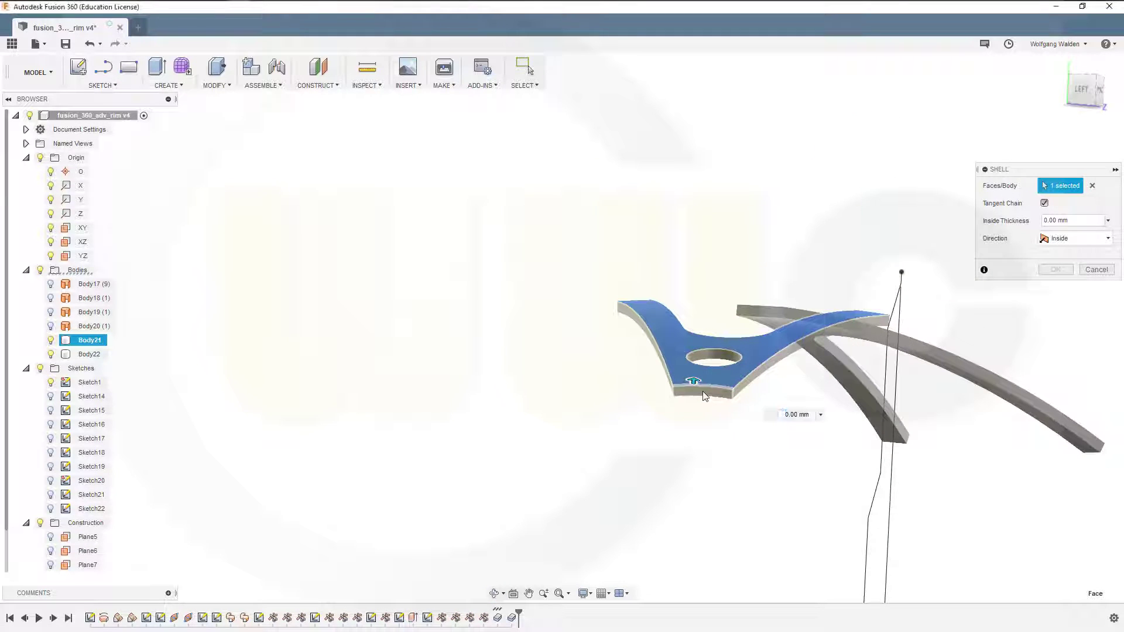
click(755, 383)
click(754, 378)
shift+middle_drag(654, 430, 730, 450)
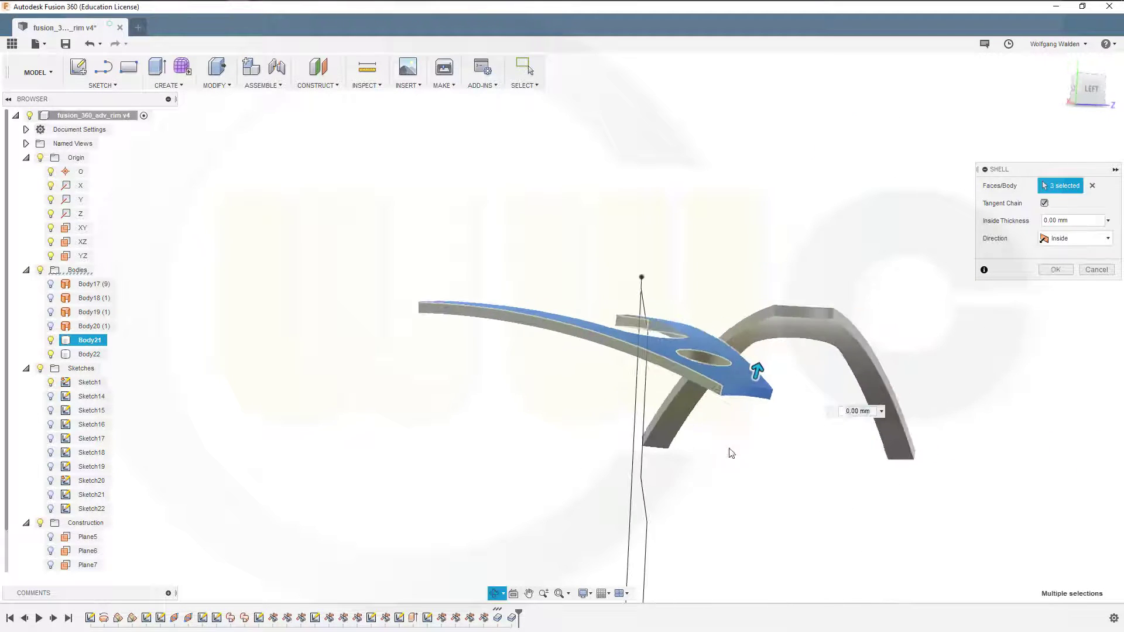
click(671, 371)
shift+middle_drag(482, 386, 612, 310)
click(602, 290)
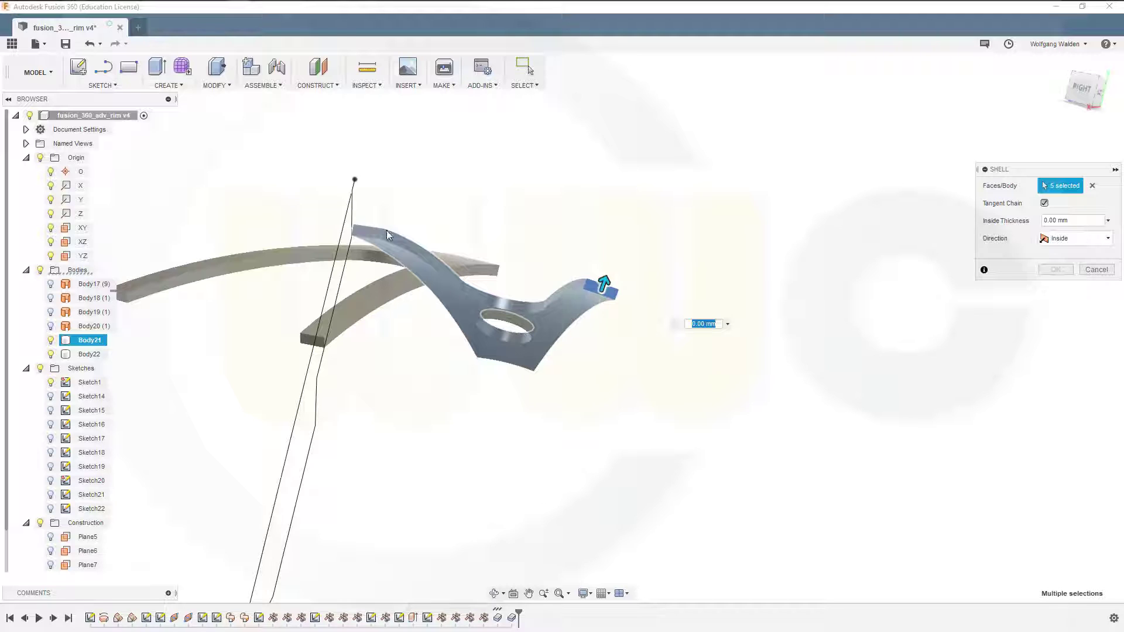
click(369, 232)
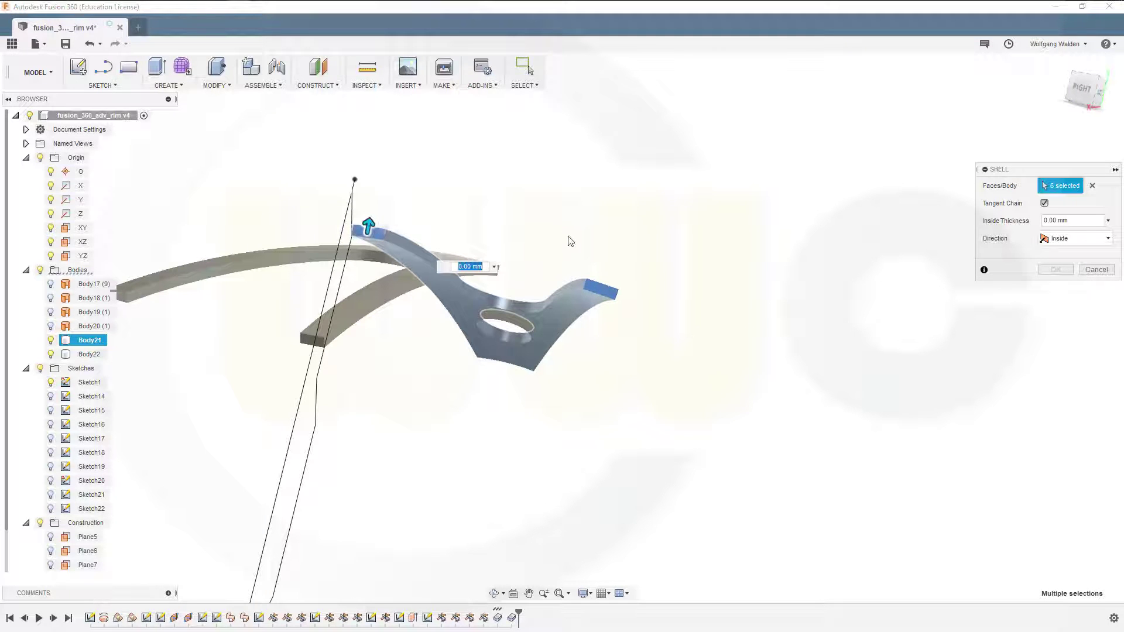
key(Return)
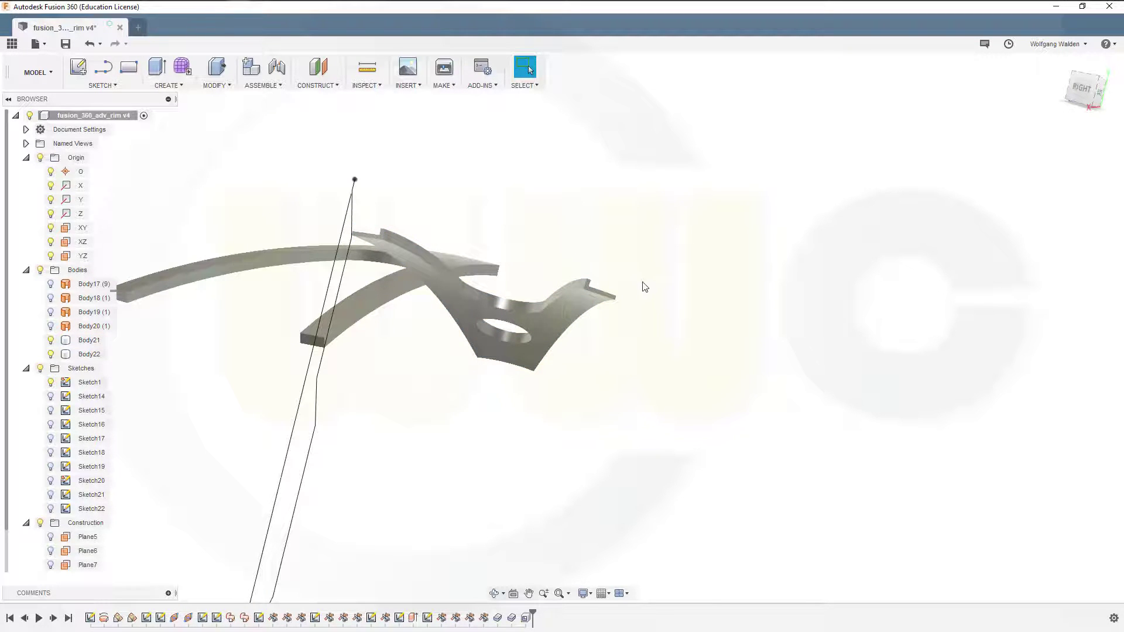
Shell the forked spoke Body22 to the inside, removing its upper face, hub end, outer side faces and both arm ends.
shift+middle_drag(645, 287, 660, 345)
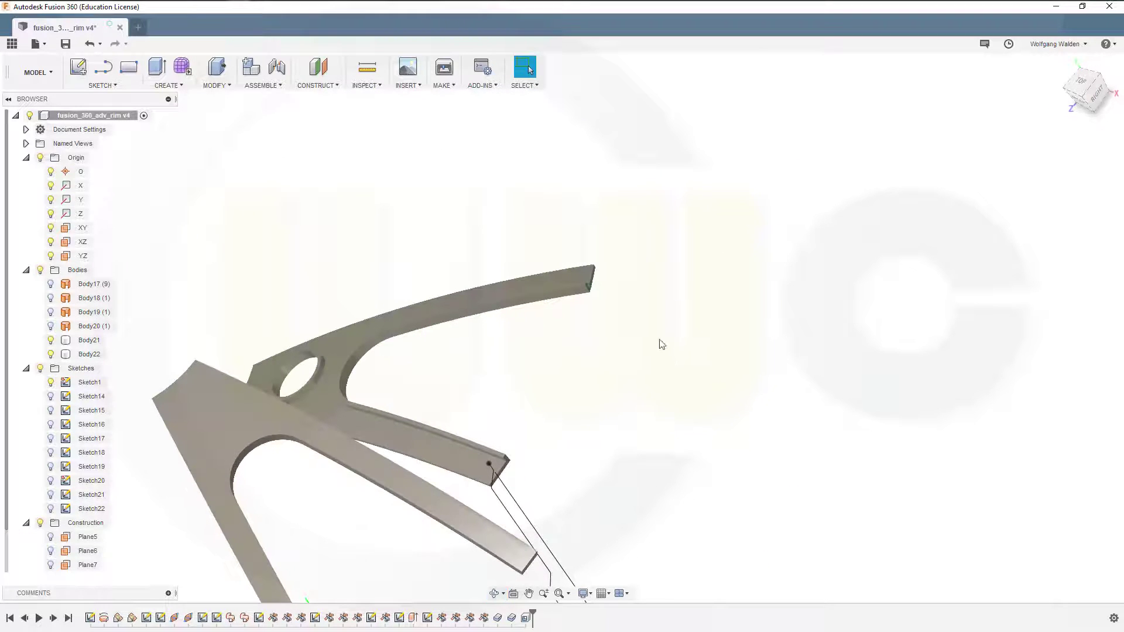
right_click(661, 344)
click(701, 275)
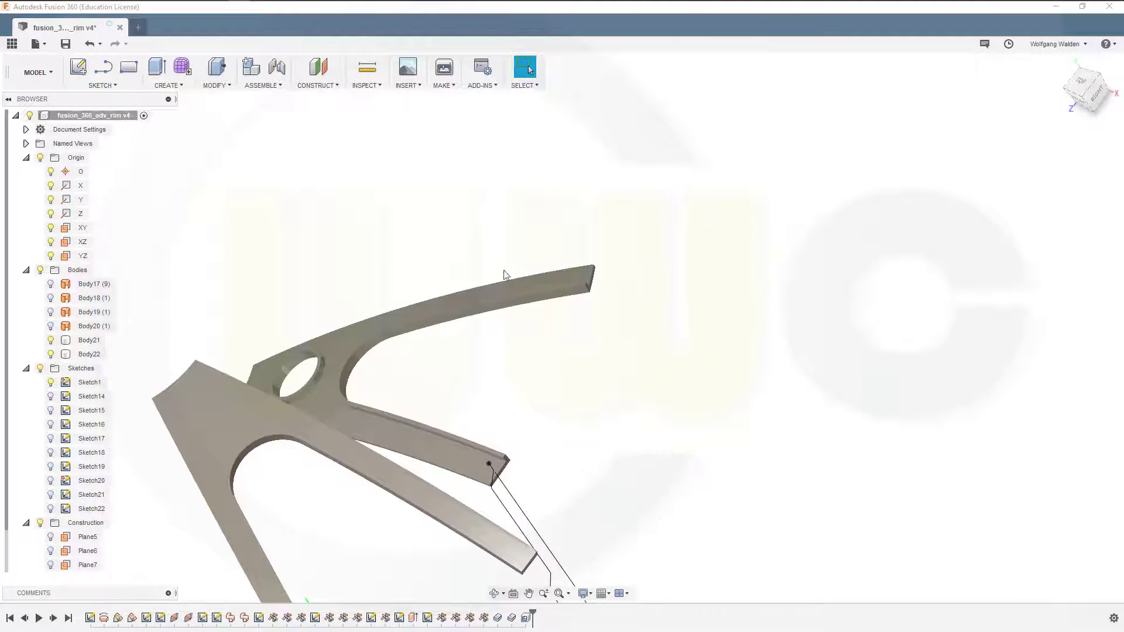
click(214, 413)
shift+middle_drag(316, 561, 315, 529)
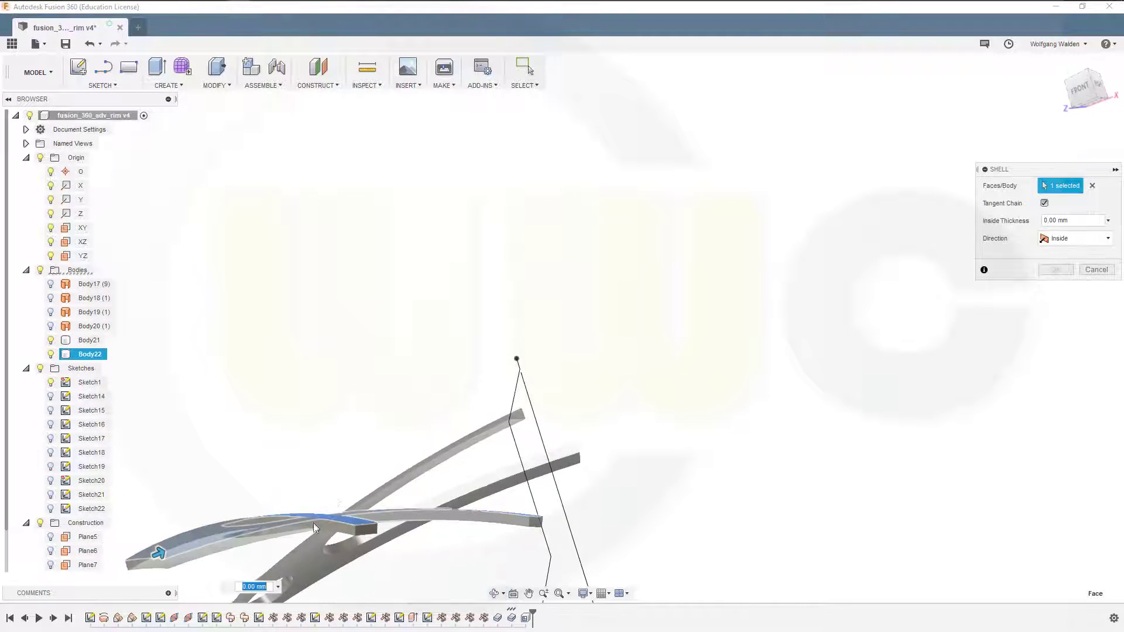
click(371, 530)
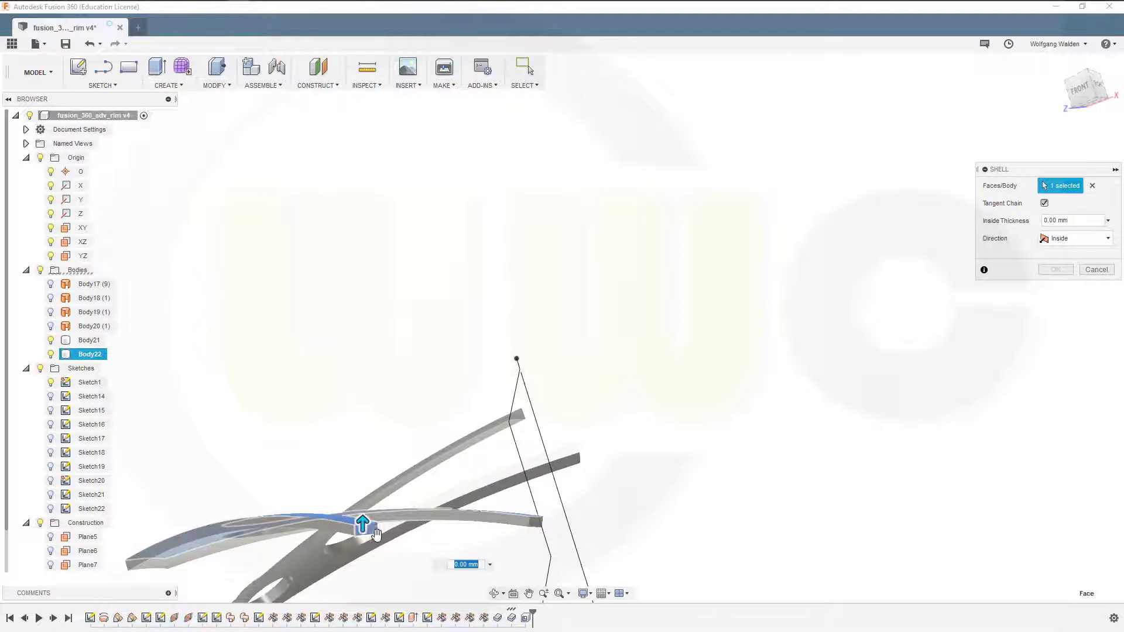
click(539, 524)
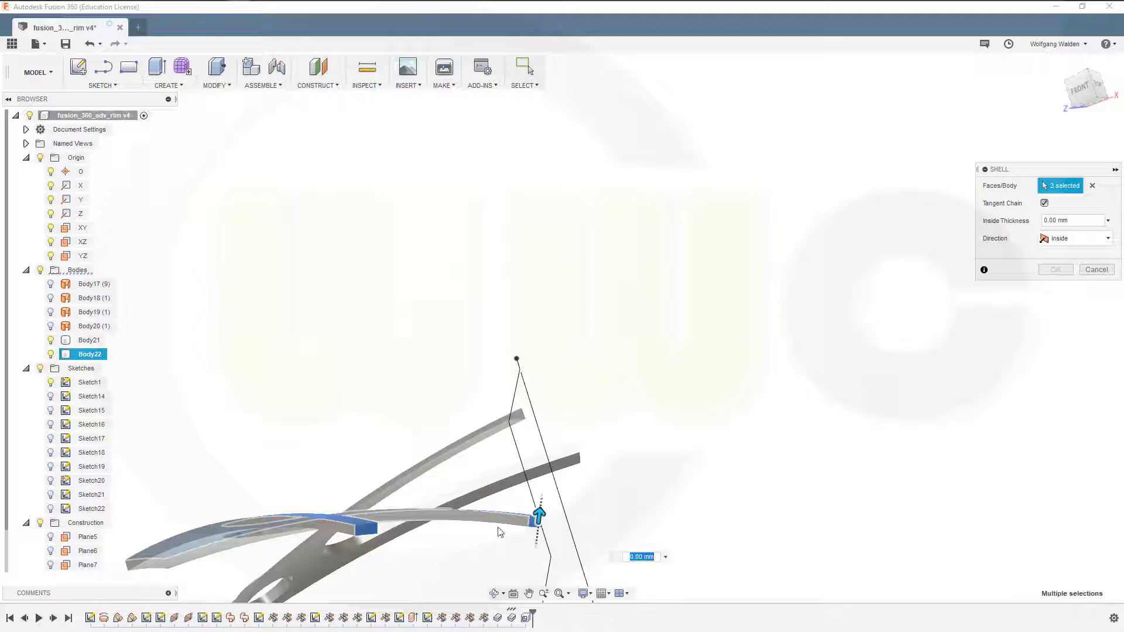
click(213, 527)
shift+middle_drag(286, 419, 482, 430)
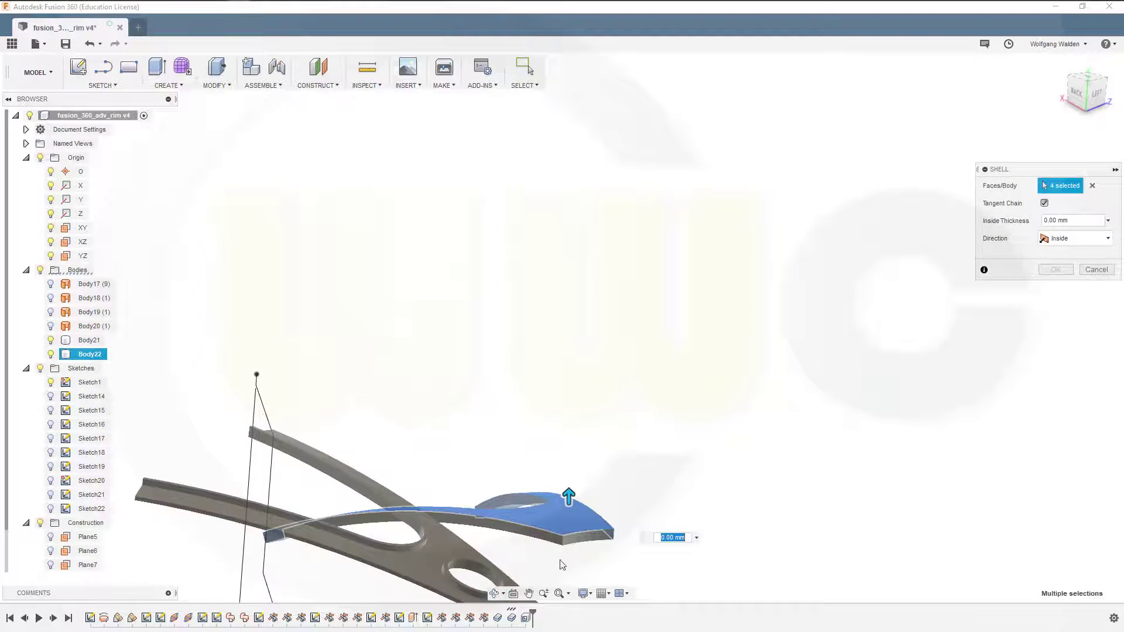
click(583, 540)
click(571, 530)
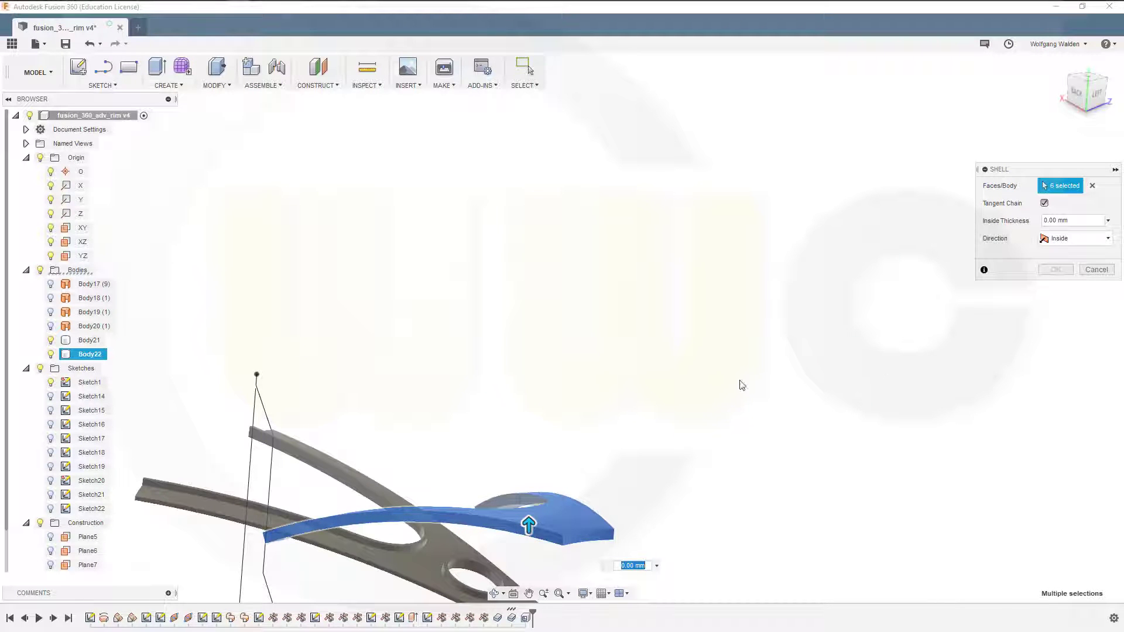
key(Escape)
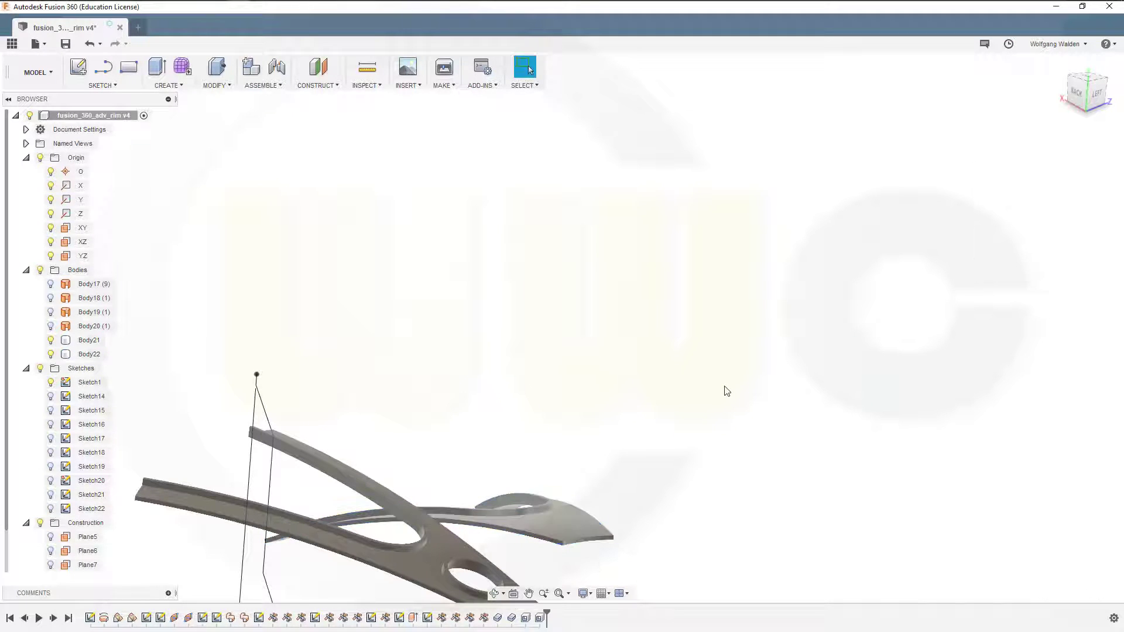
Show the upright surface Body20 and thicken it symmetrically by 5 mm as a new body.
click(573, 544)
mouse_move(557, 532)
shift+middle_down()
mouse_move(542, 530)
mouse_move(551, 540)
shift+middle_up()
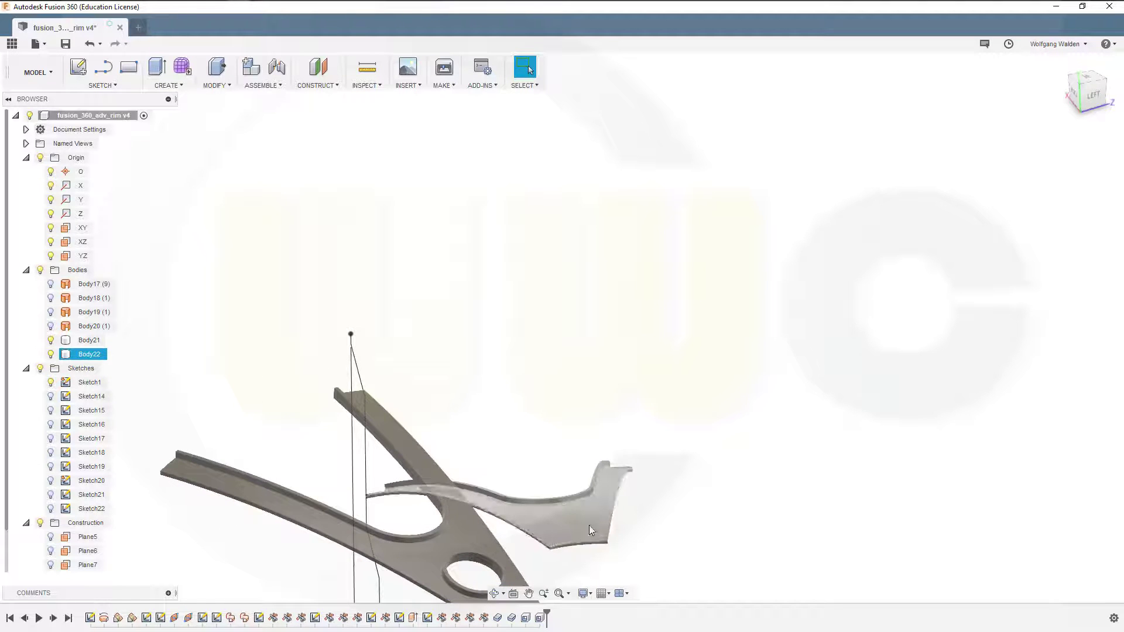
middle_drag(621, 489, 783, 276)
shift+middle_drag(788, 386, 717, 382)
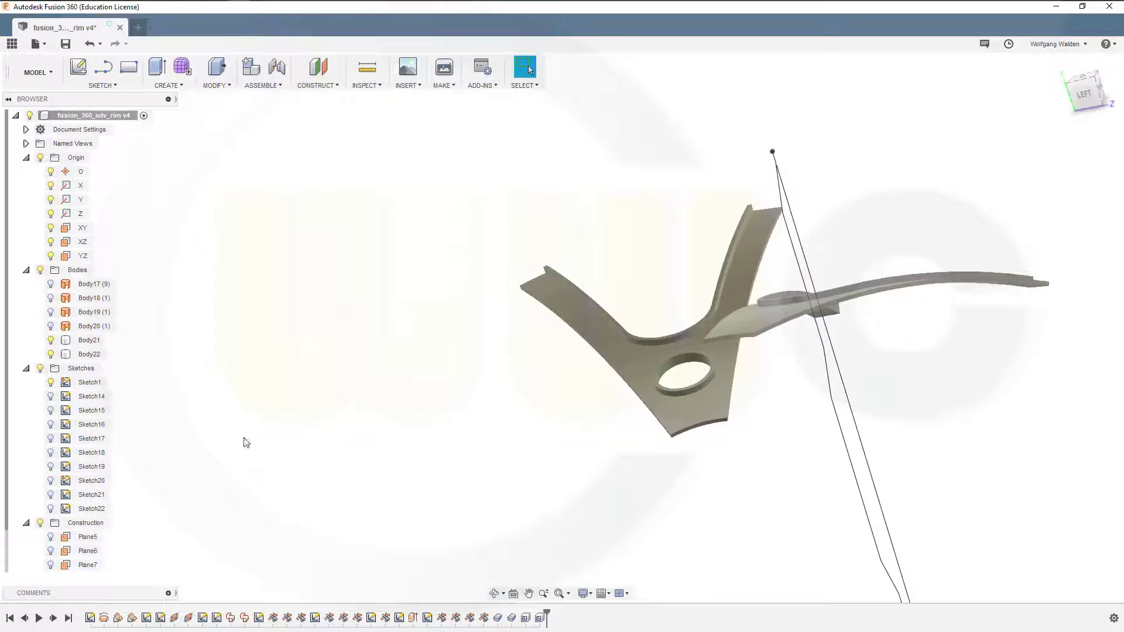
click(53, 326)
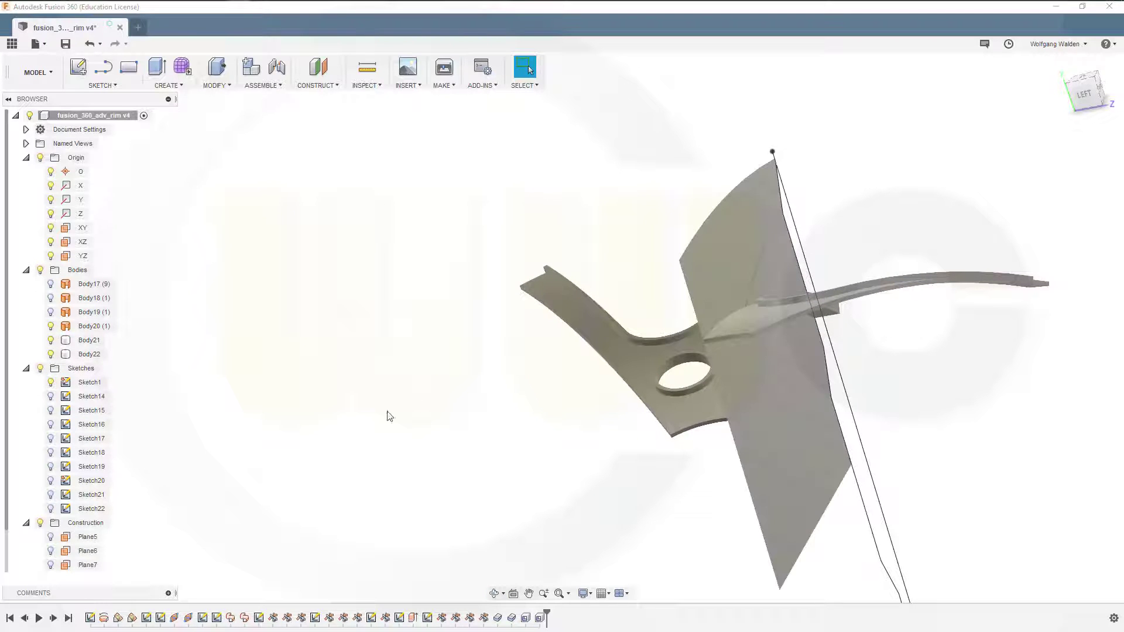
mouse_move(603, 486)
shift+middle_down()
mouse_move(560, 459)
mouse_move(603, 485)
shift+middle_up()
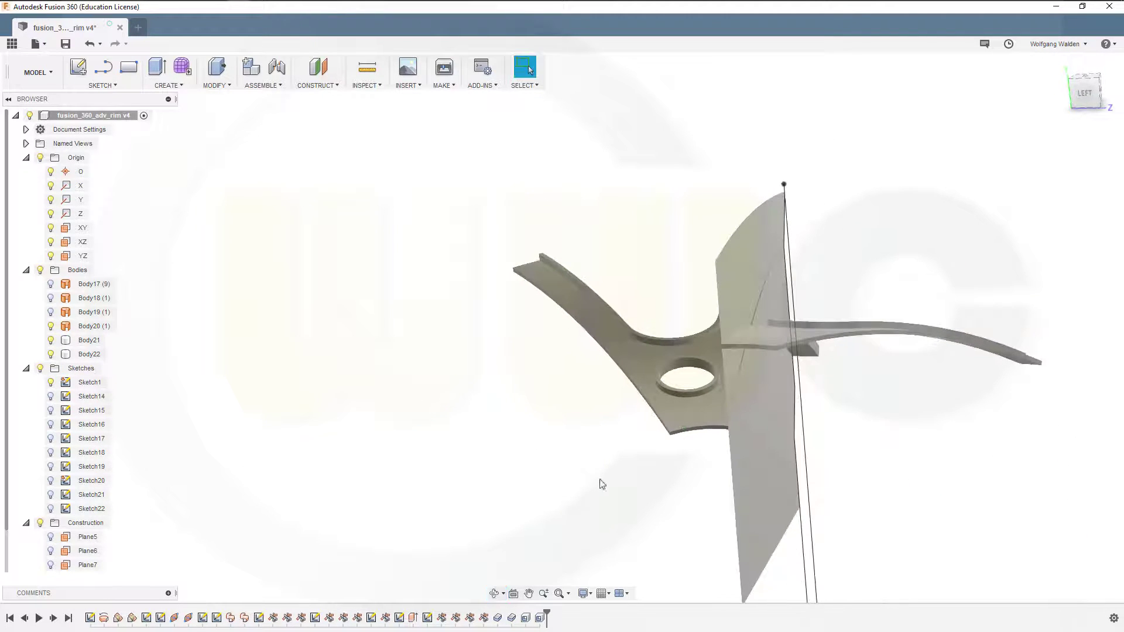
click(184, 87)
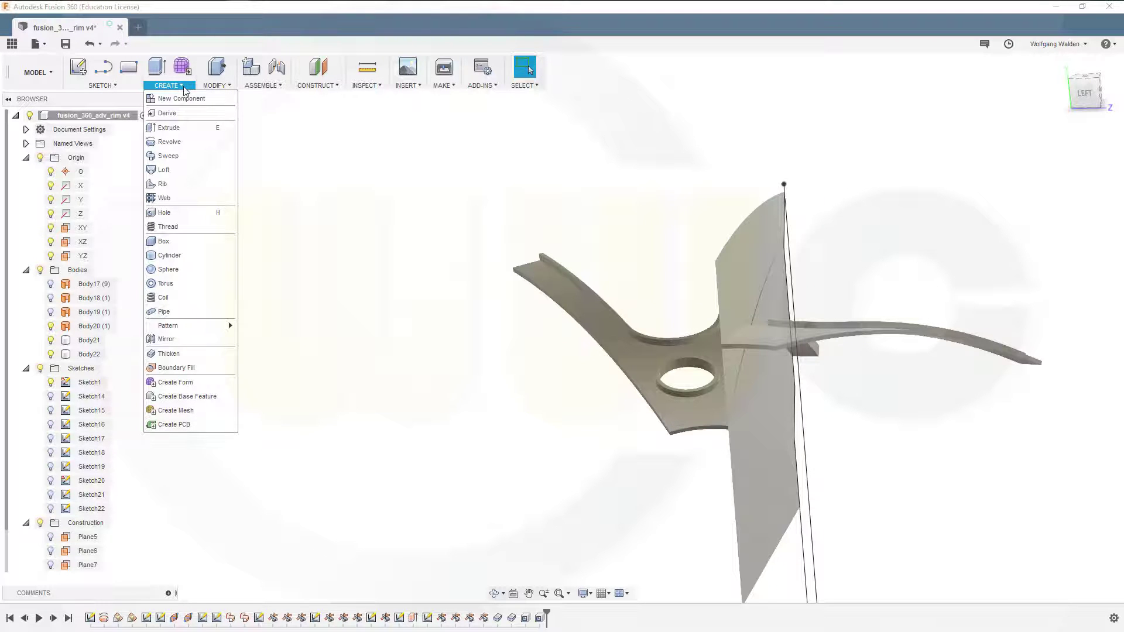
click(202, 354)
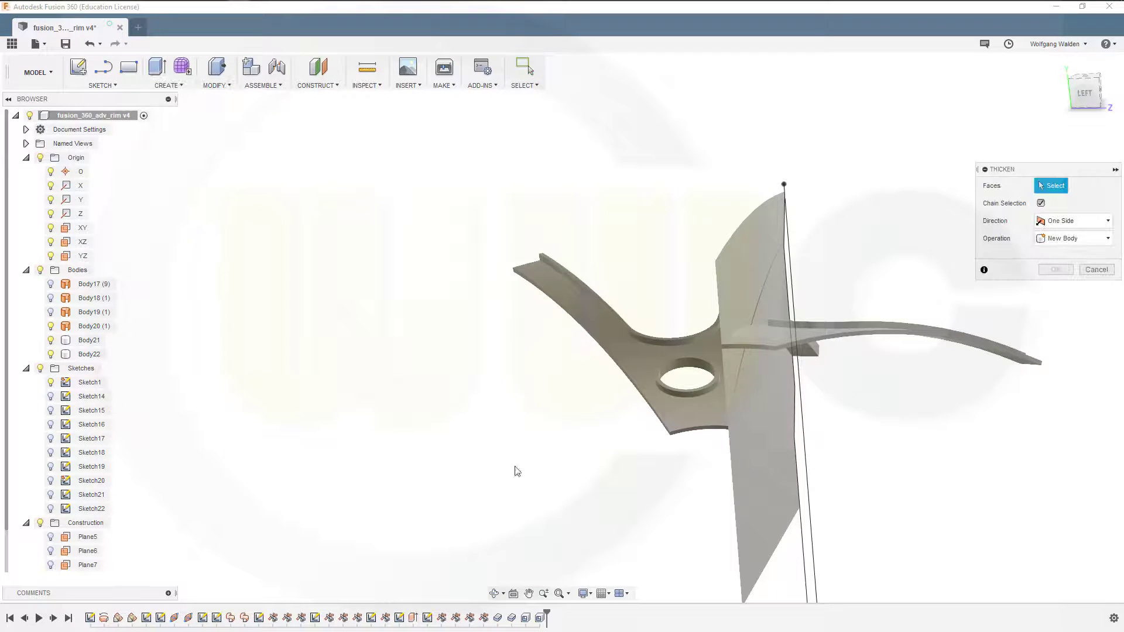
click(772, 484)
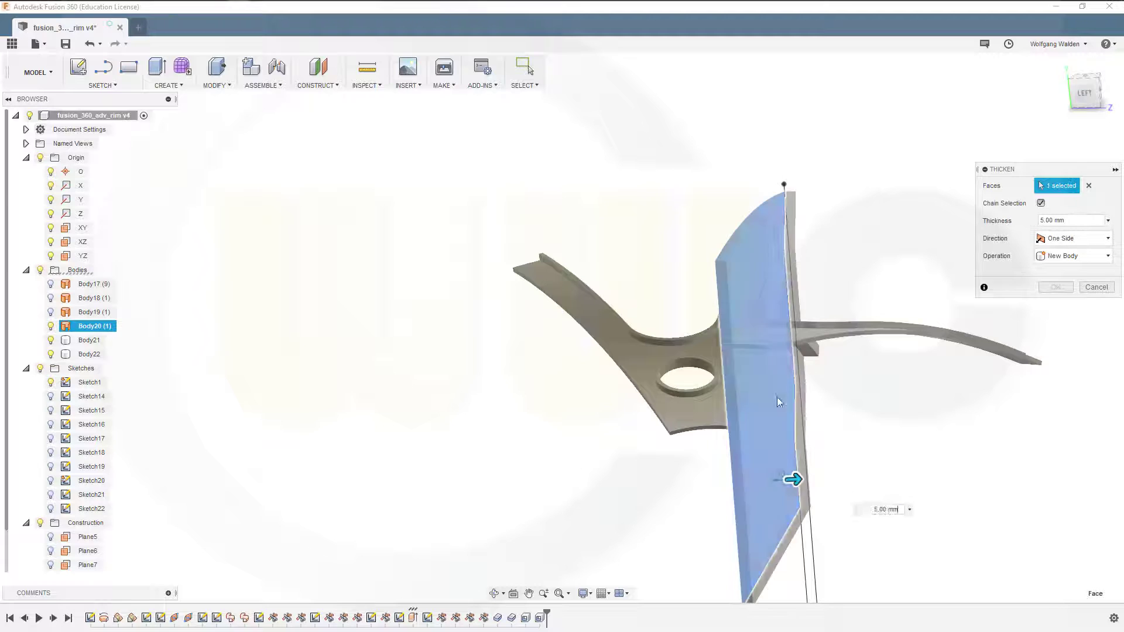
click(1108, 239)
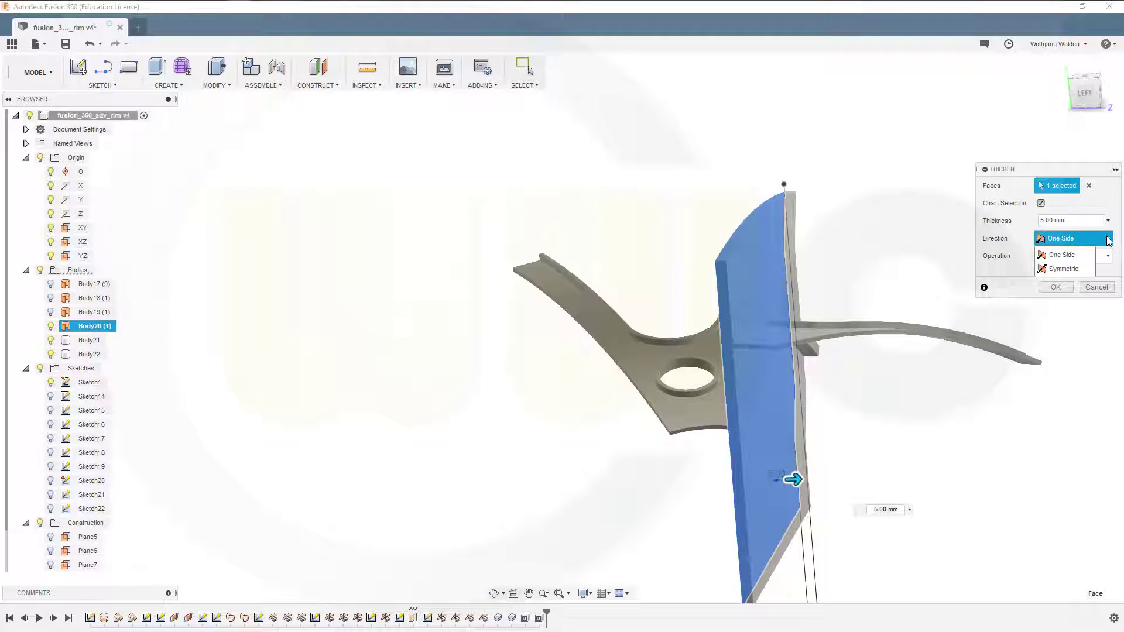
click(1077, 268)
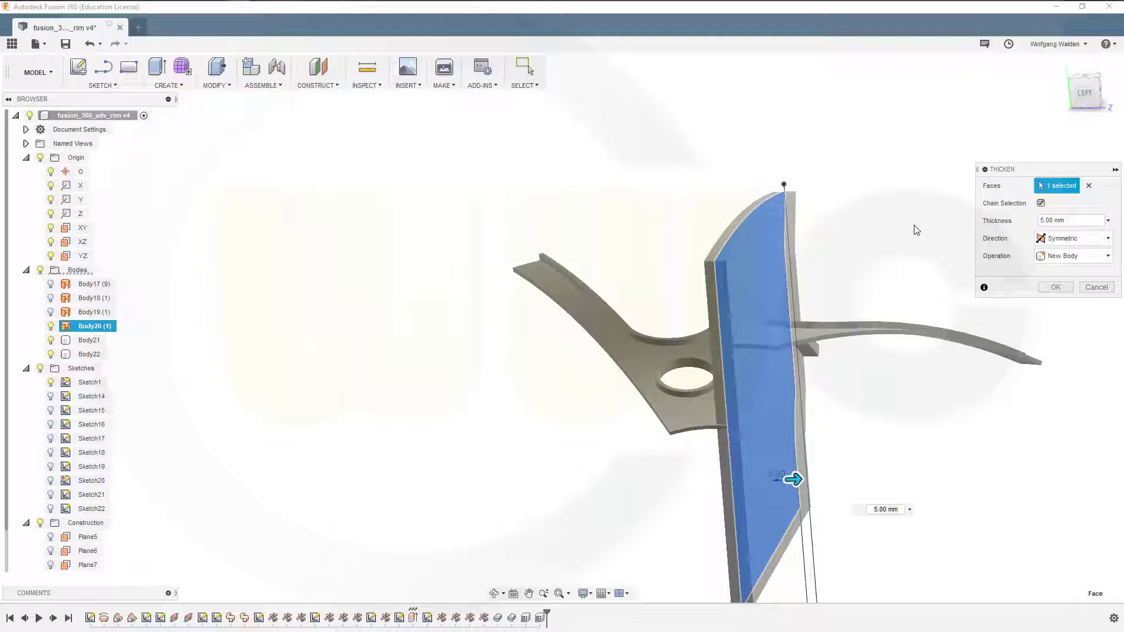
key(Return)
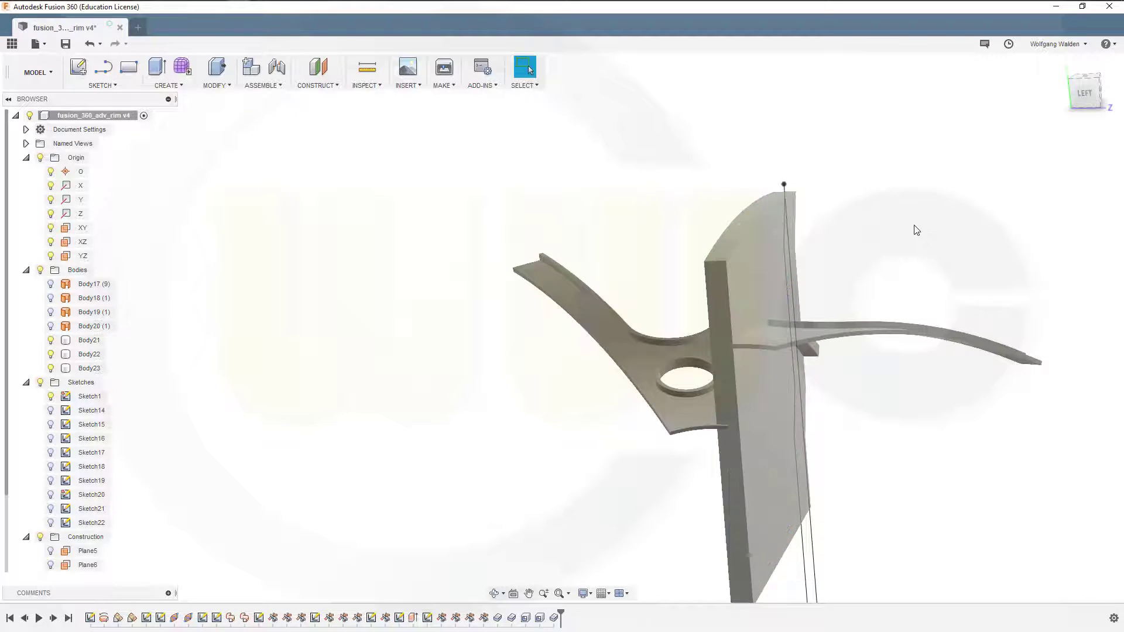
Edit the upright body's symmetric thicken feature to a smaller thickness.
double_click(556, 617)
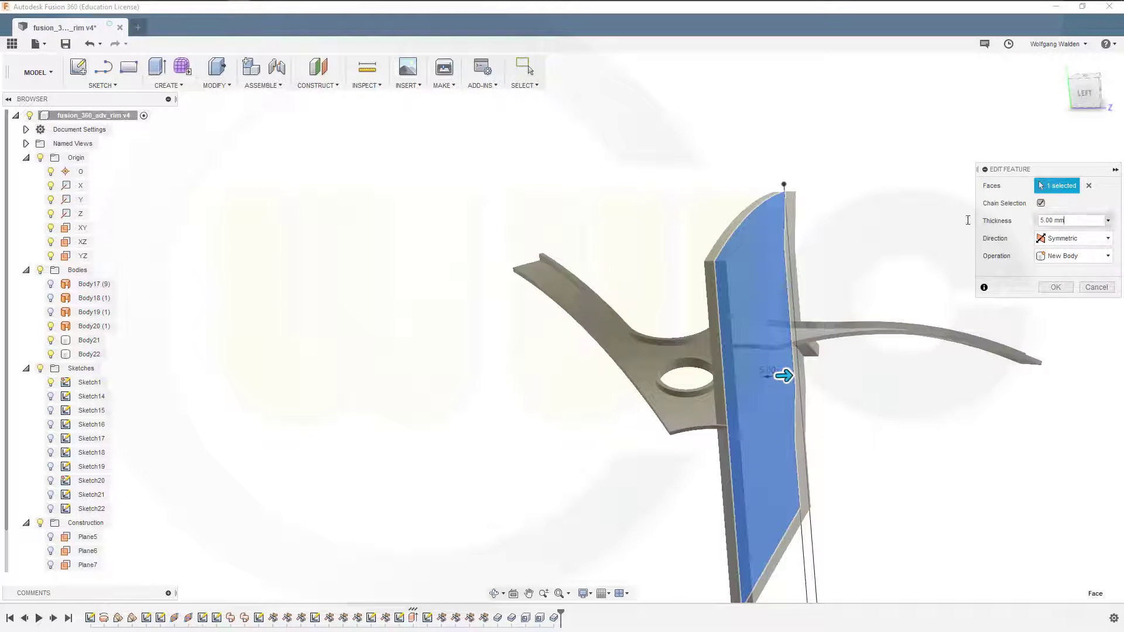
double_click(1083, 216)
key(Return)
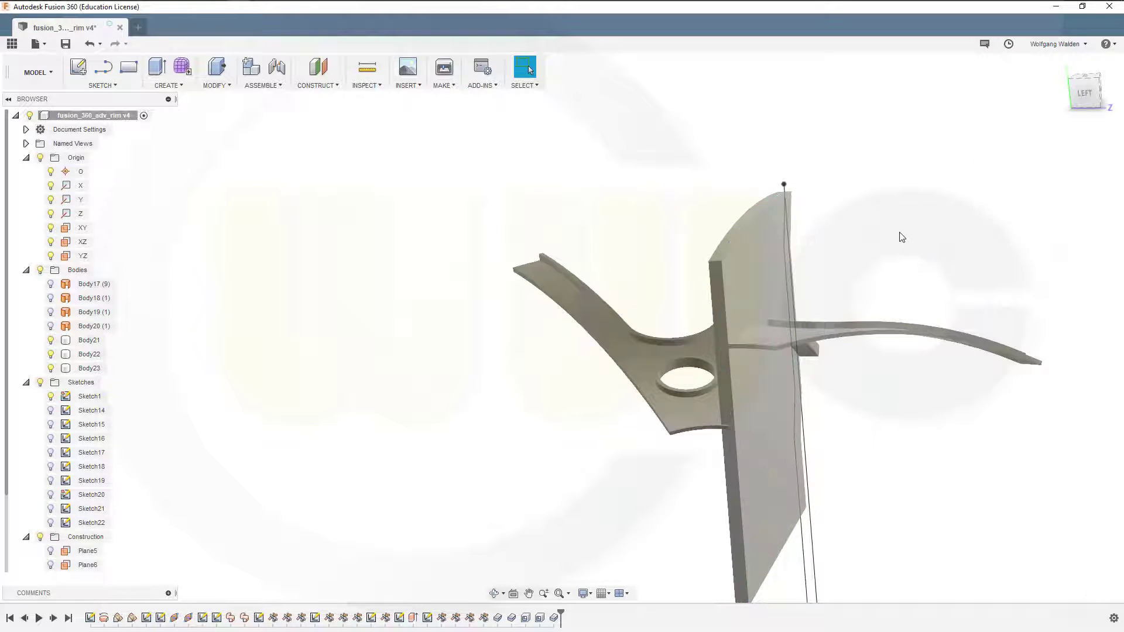
mouse_move(702, 159)
shift+middle_down()
mouse_move(675, 151)
mouse_move(718, 174)
mouse_move(703, 185)
mouse_move(695, 162)
mouse_move(690, 170)
shift+middle_up()
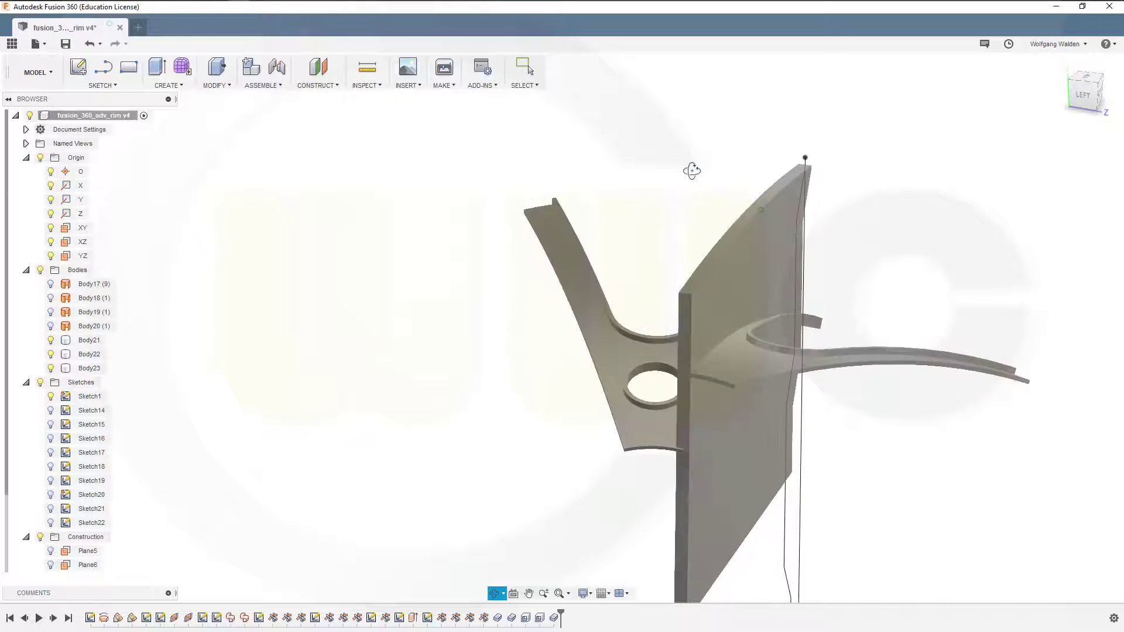
Fillet the two upper and two lower long edges of the upright body with a constant radius.
scroll(841, 512, down, 2)
shift+middle_drag(868, 509, 861, 486)
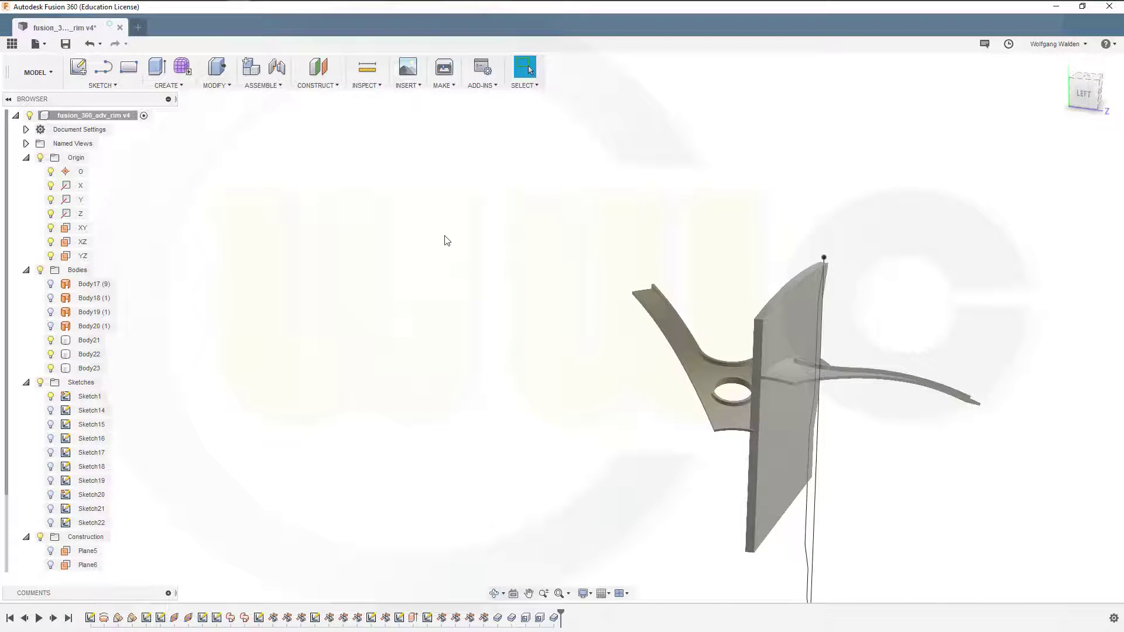
click(181, 86)
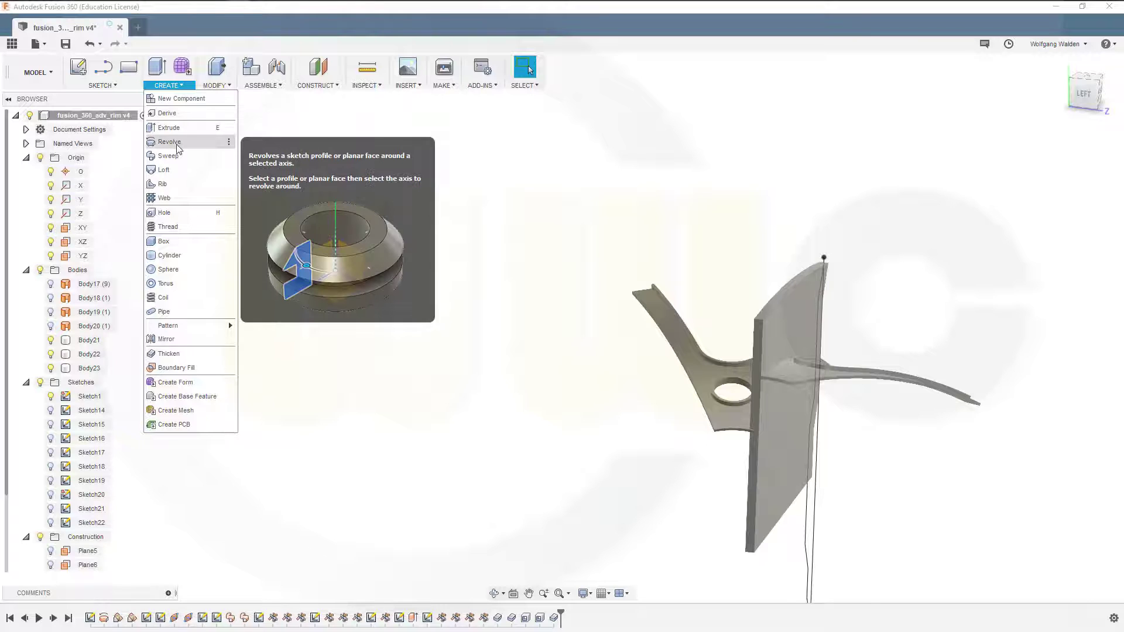
click(217, 87)
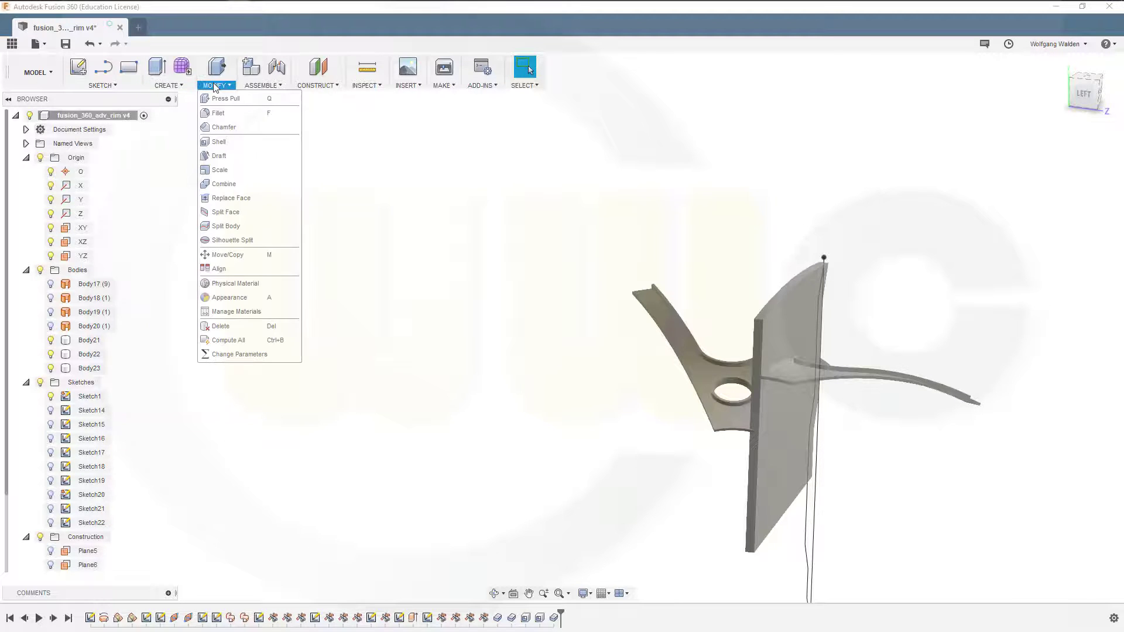
click(230, 115)
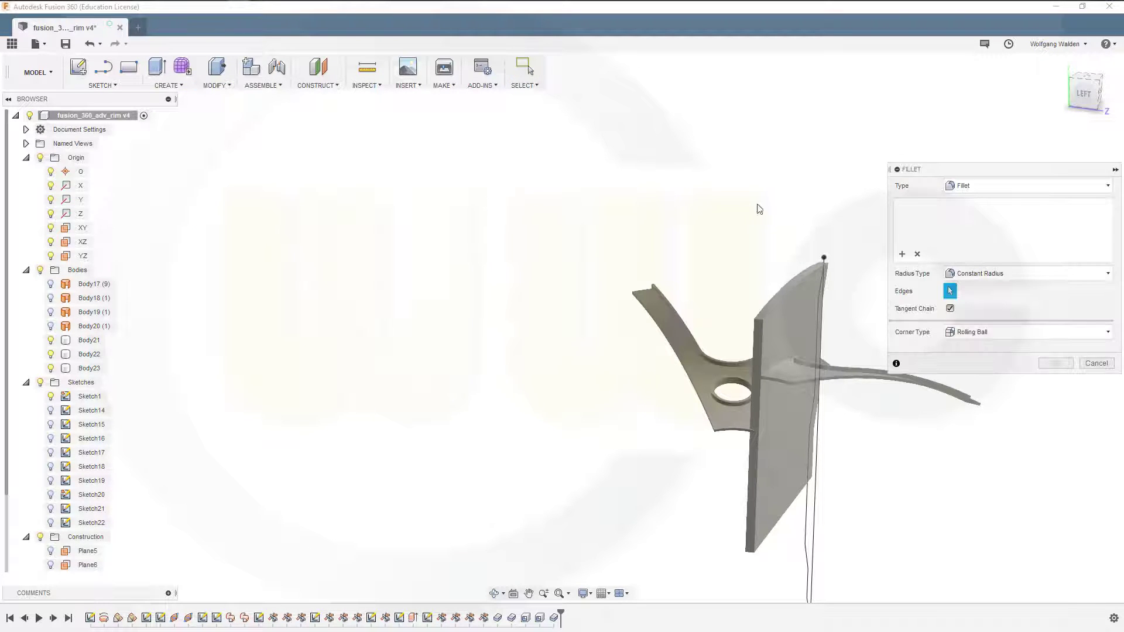
click(789, 294)
click(768, 306)
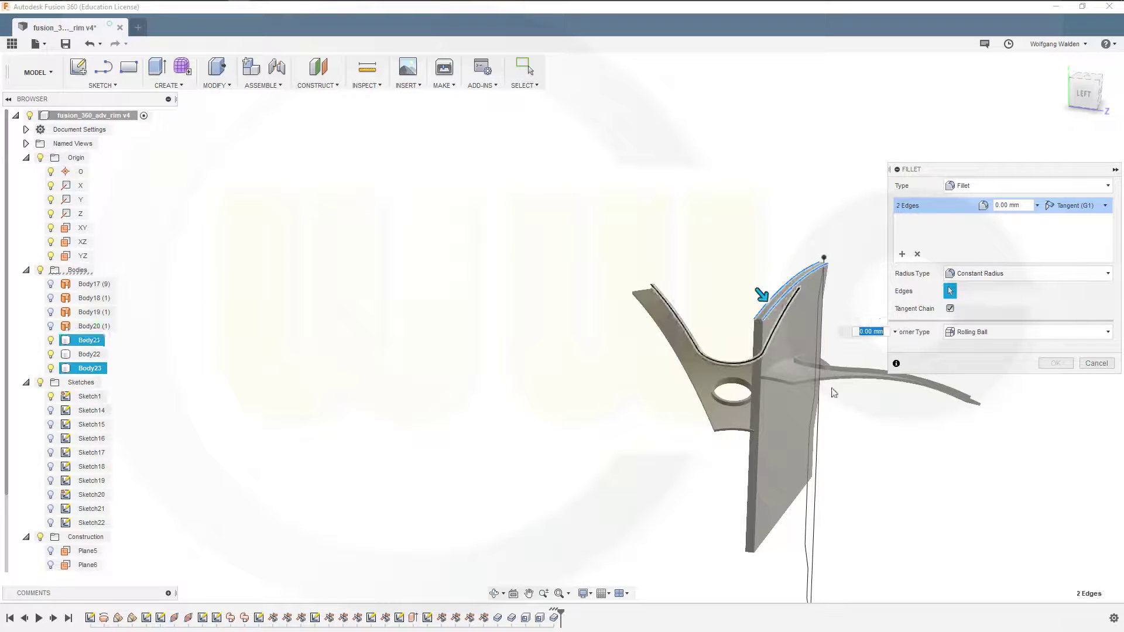
click(761, 528)
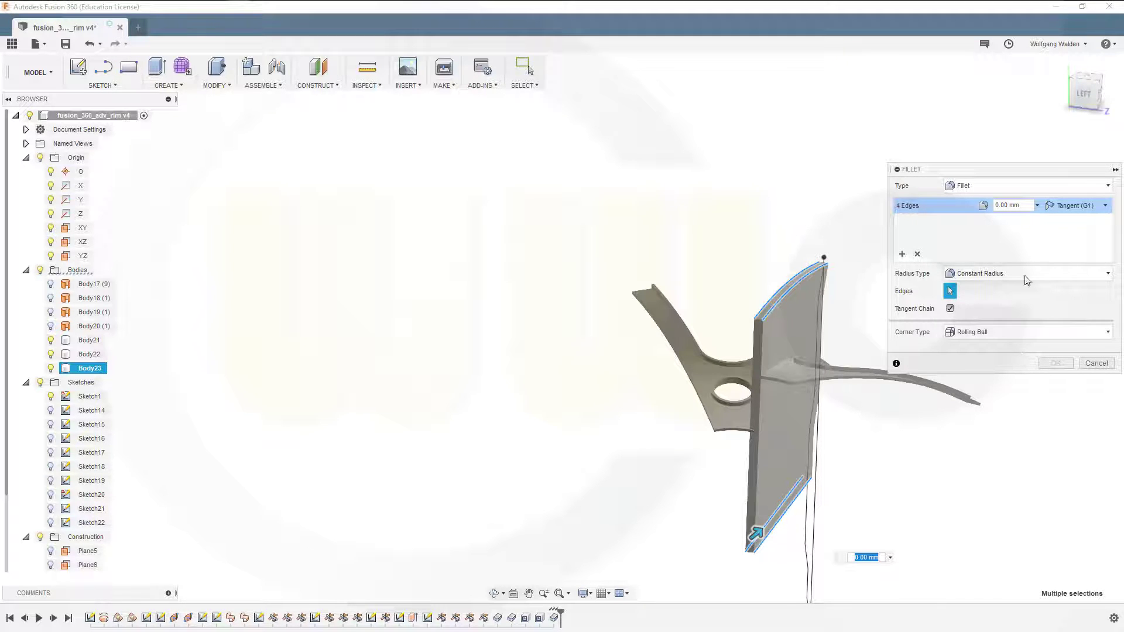
click(1028, 204)
key(Escape)
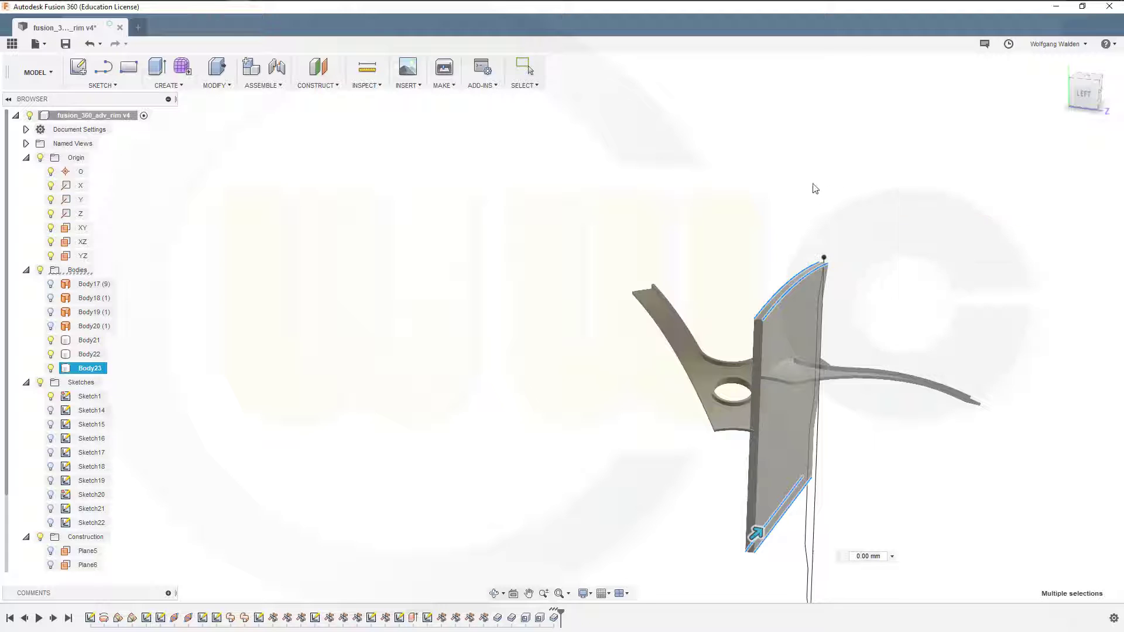
shift+middle_drag(897, 432, 681, 310)
scroll(760, 337, up, 3)
scroll(762, 336, down, 6)
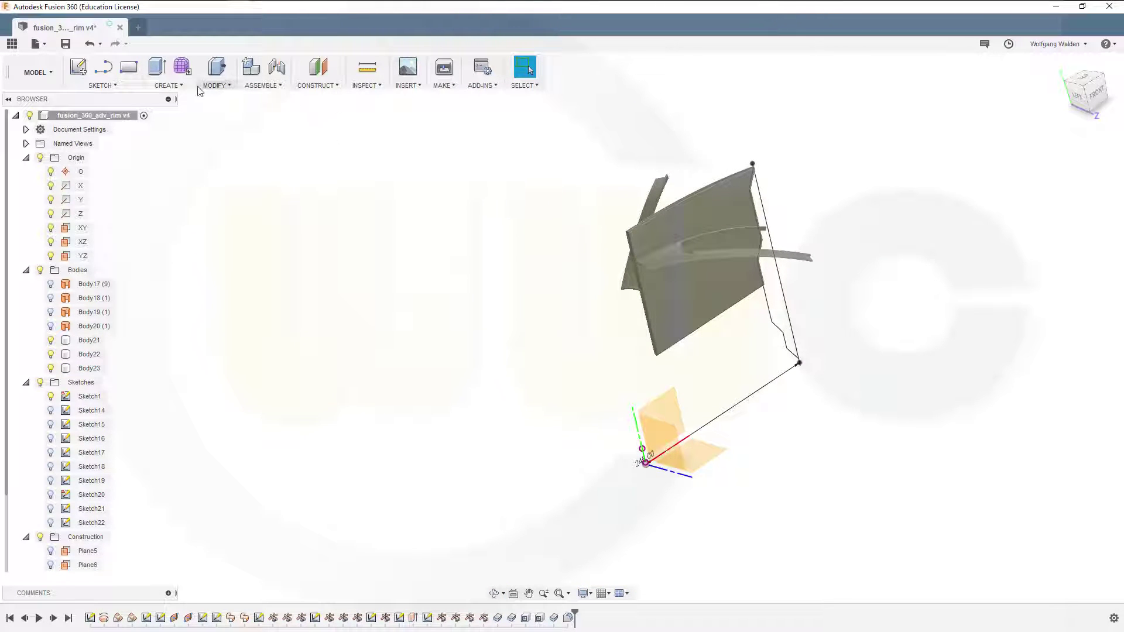
Create a symmetric circular pattern of the upright body around the Y axis, with a total angle of 60° and a quantity of 3.
click(169, 85)
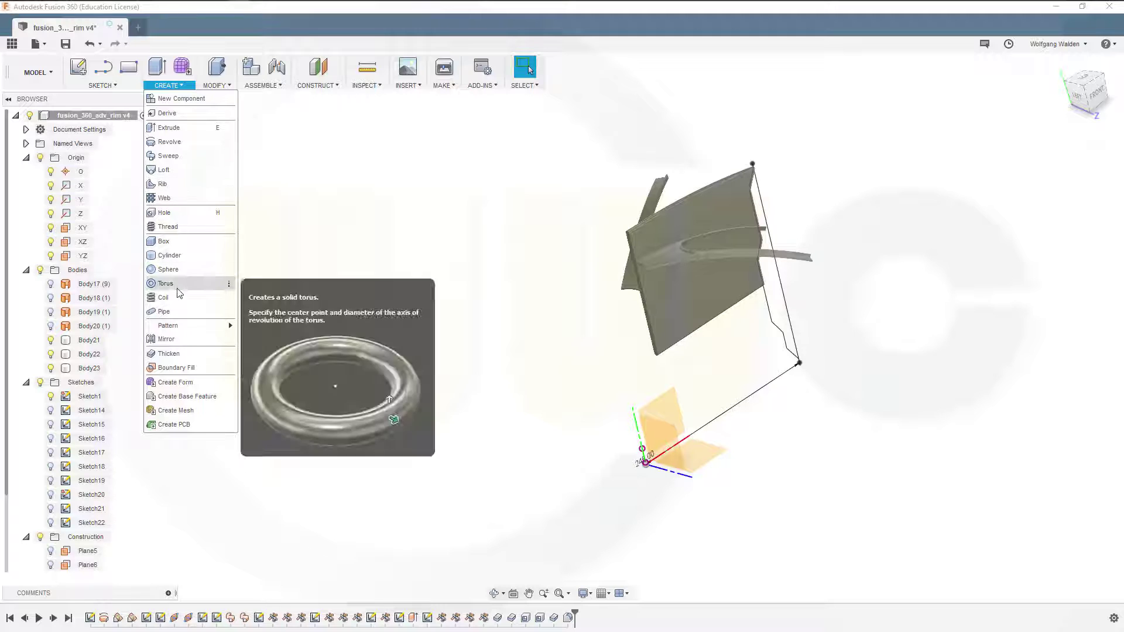
mouse_move(184, 326)
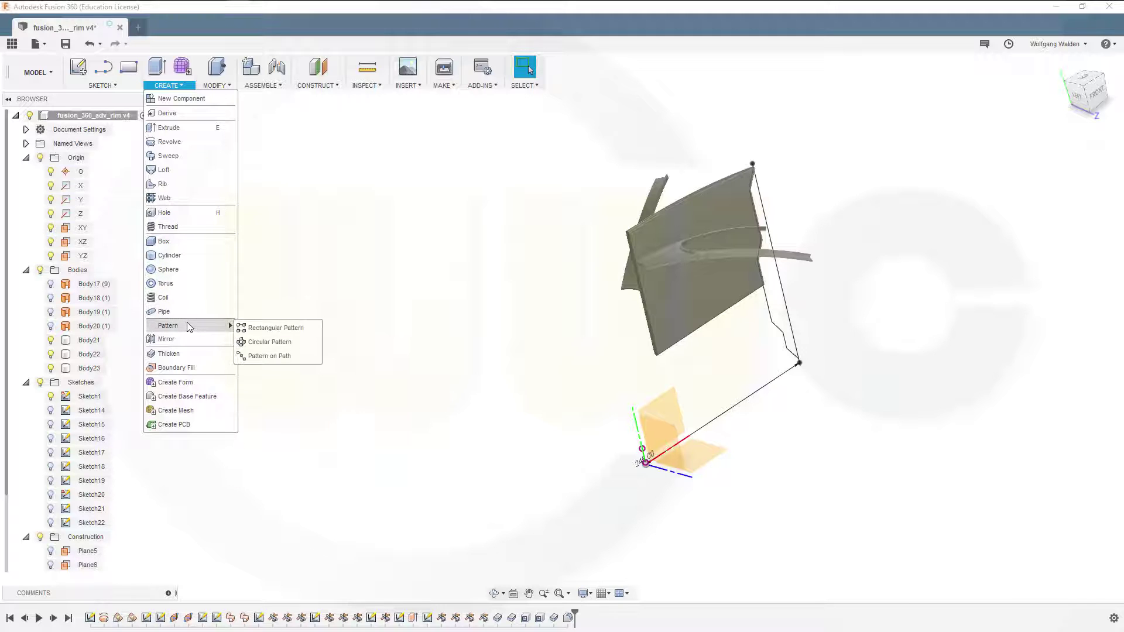
click(272, 342)
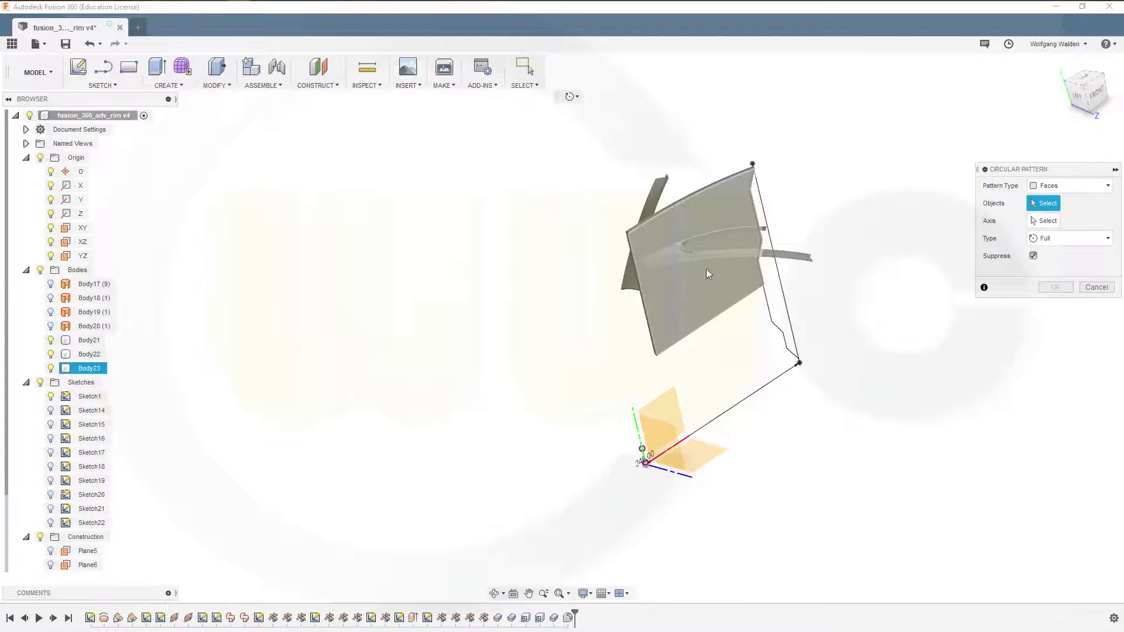
click(1107, 185)
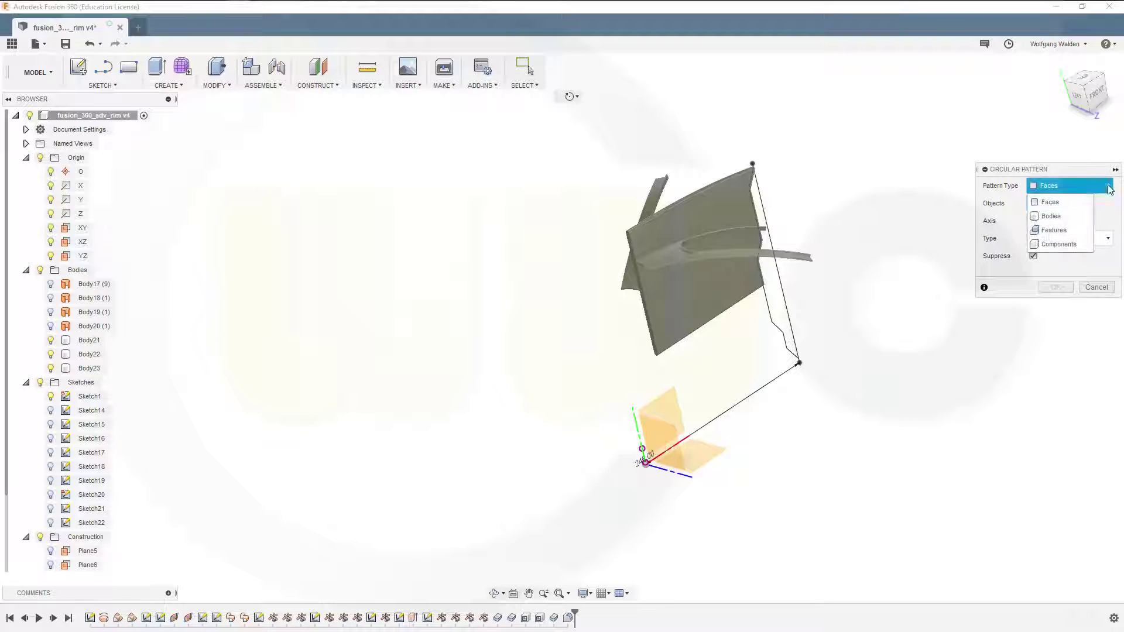
click(1063, 216)
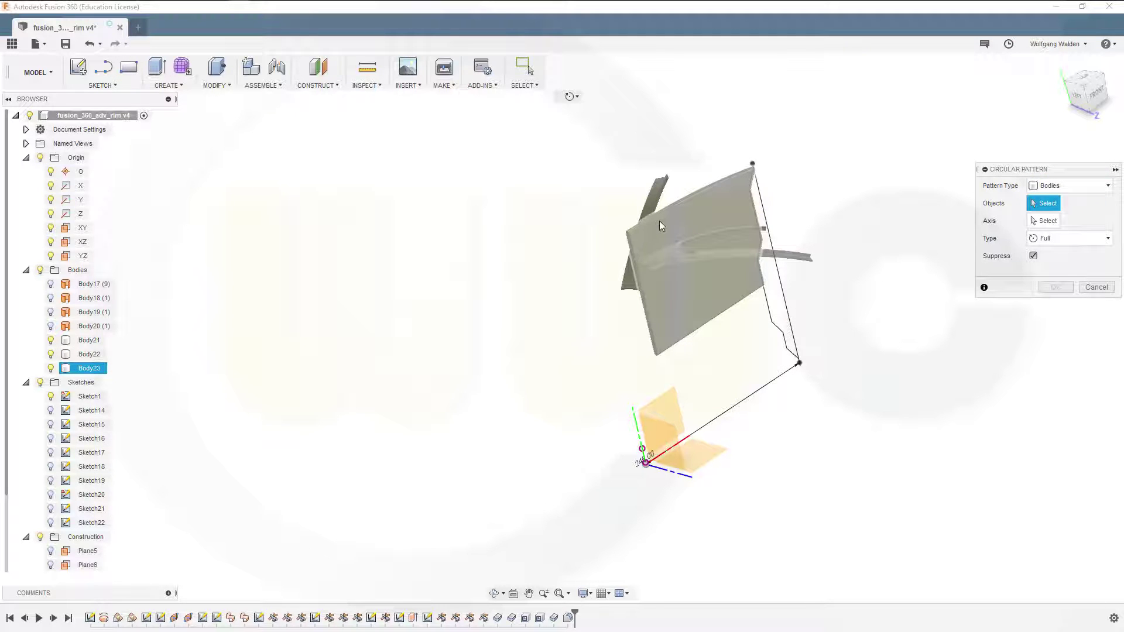
click(662, 224)
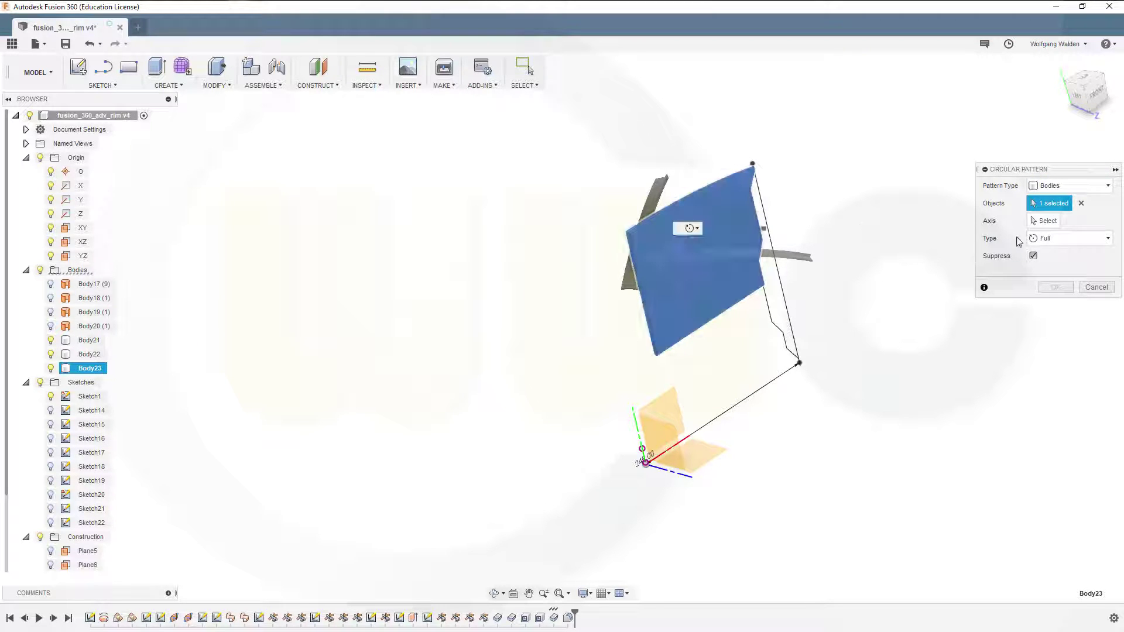
click(1053, 225)
click(635, 417)
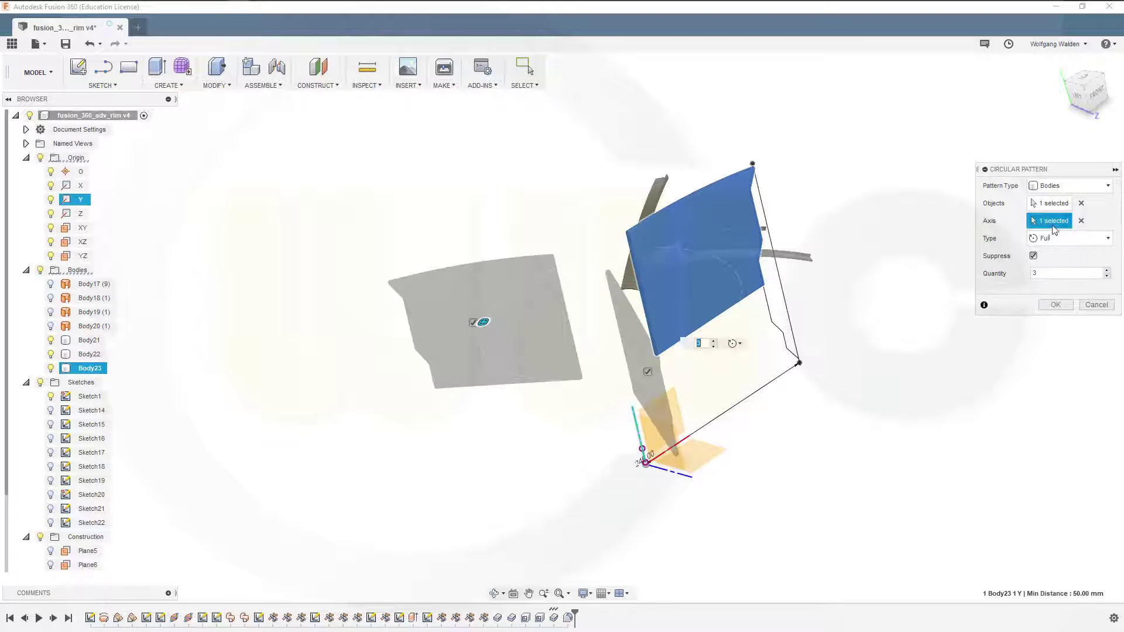
click(1103, 242)
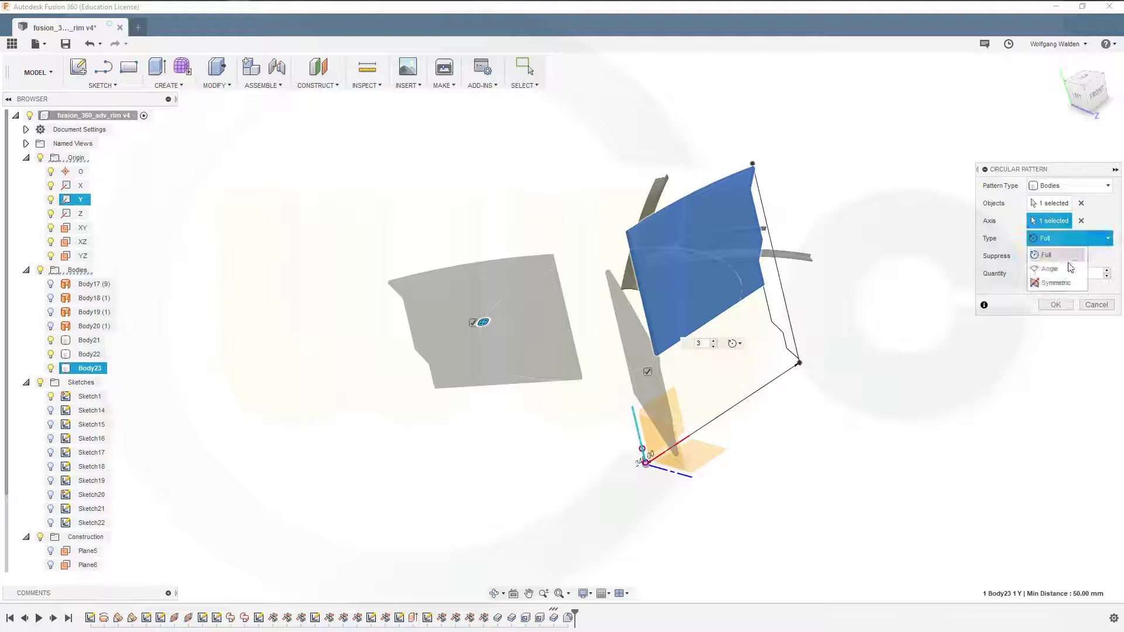
click(1051, 284)
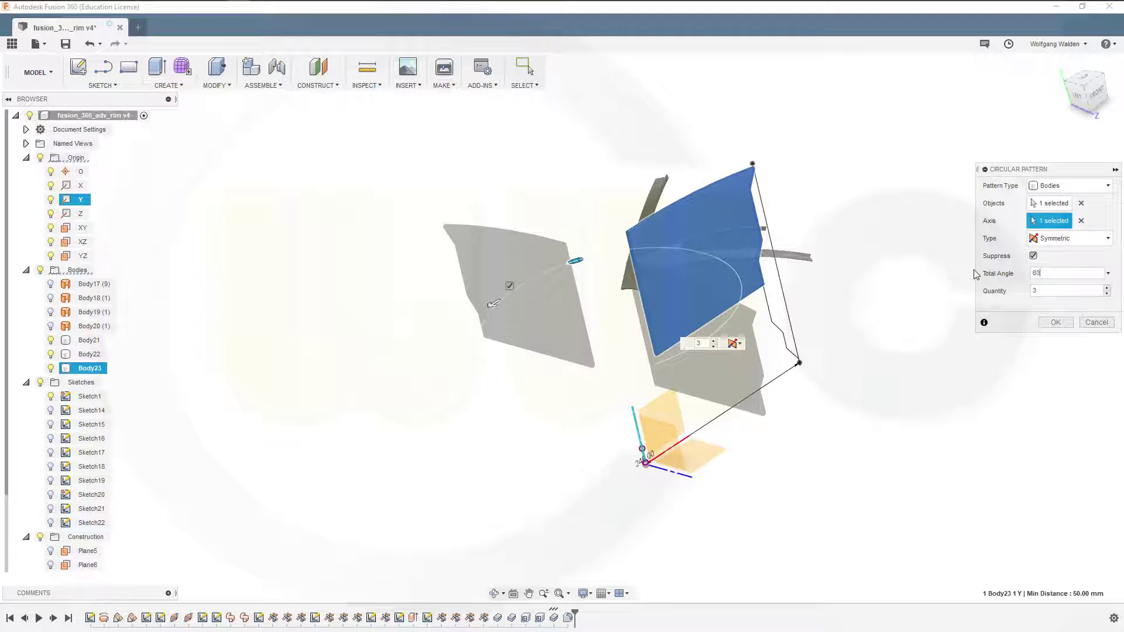
text(60)
key(Return)
Join the two spoke bodies and the two patterned upright copies to the original upright body, Body23.
mouse_move(893, 325)
shift+middle_down()
mouse_move(813, 362)
mouse_move(768, 362)
mouse_move(816, 371)
mouse_move(758, 352)
mouse_move(685, 386)
shift+middle_up()
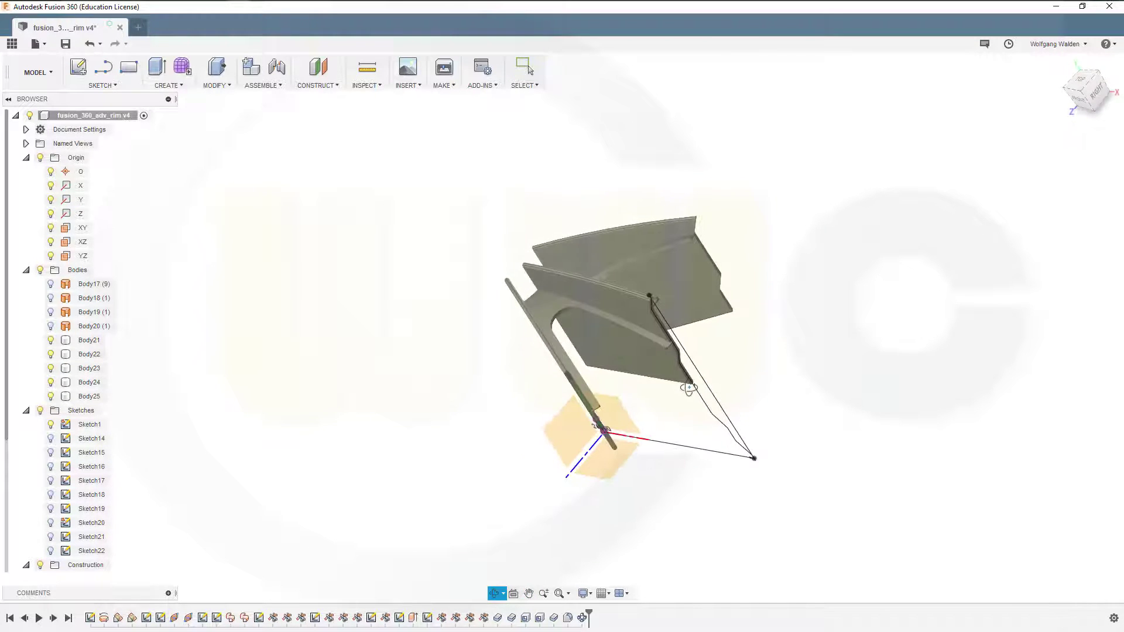
scroll(566, 218, up, 1)
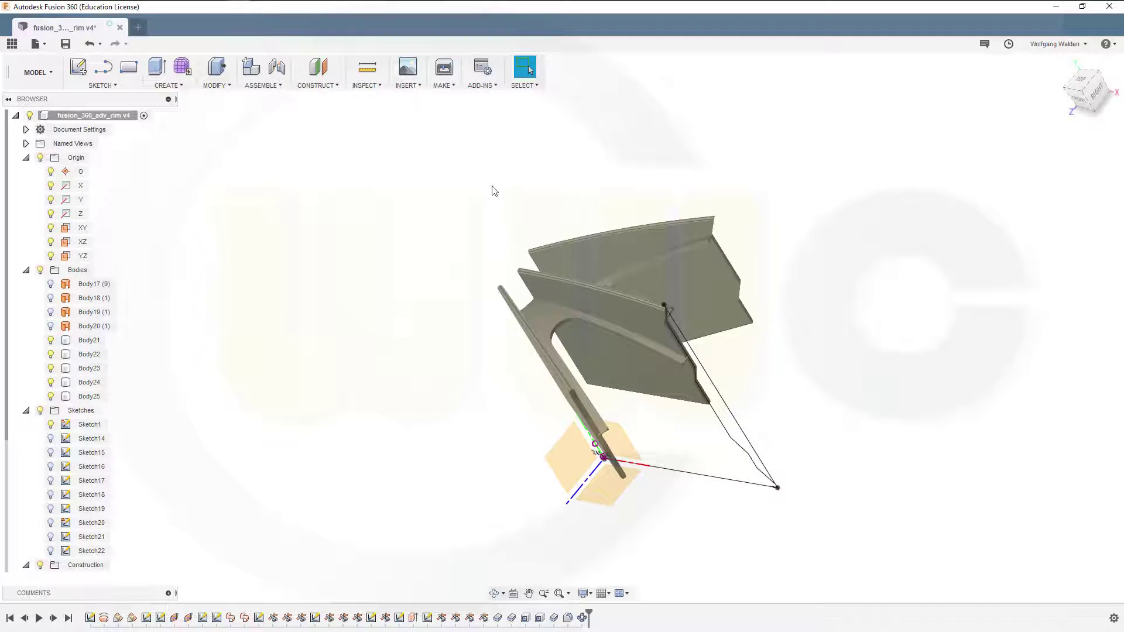
click(216, 86)
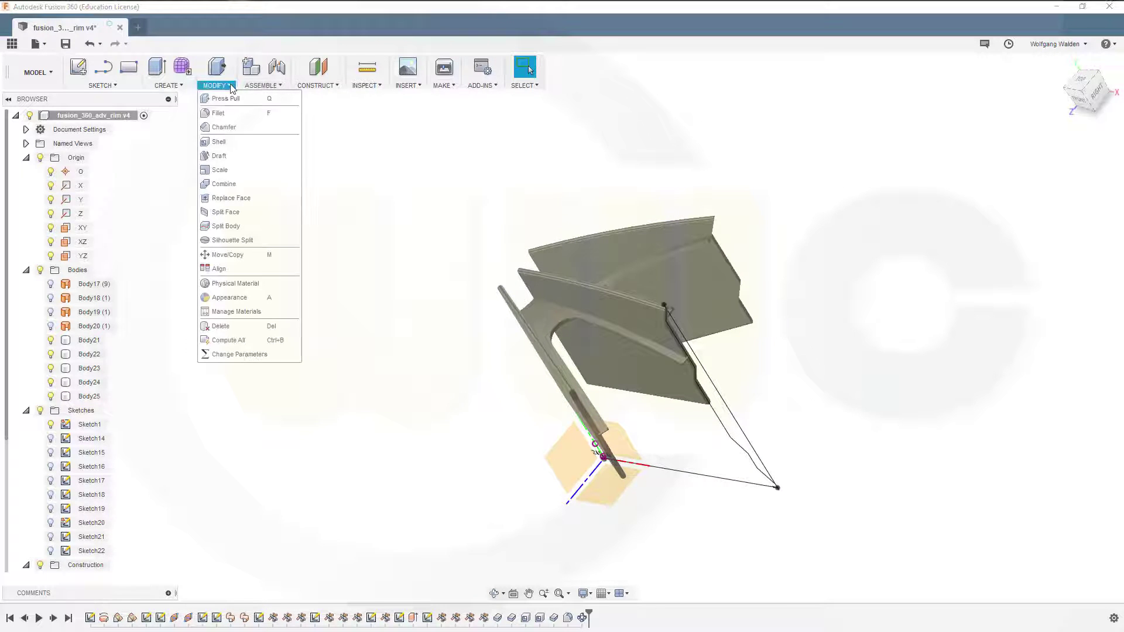
click(224, 184)
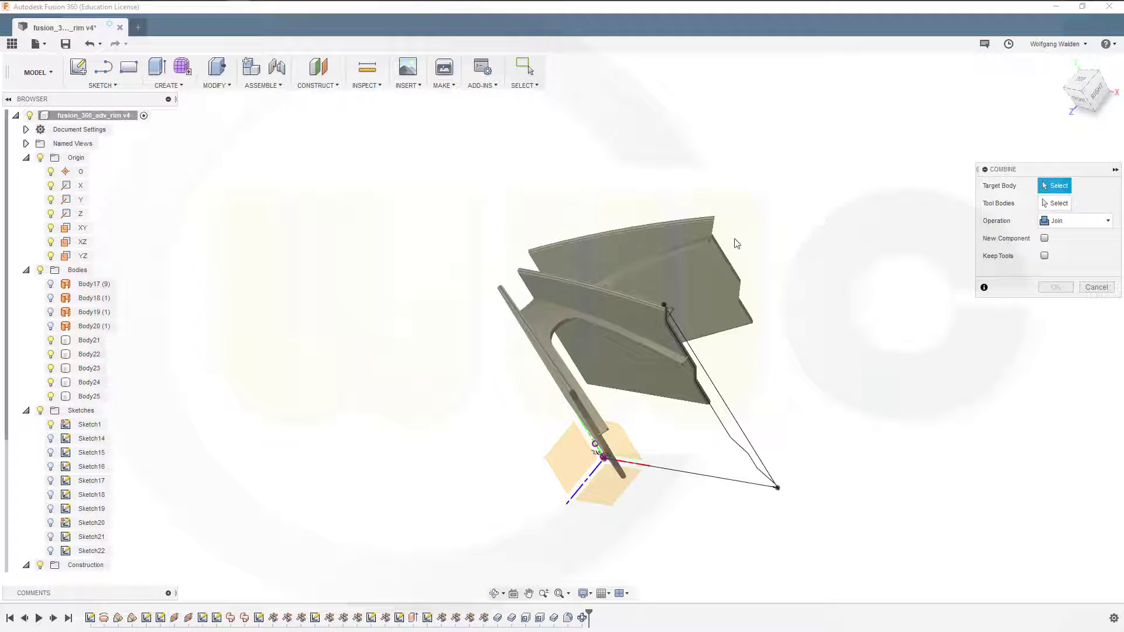
click(610, 304)
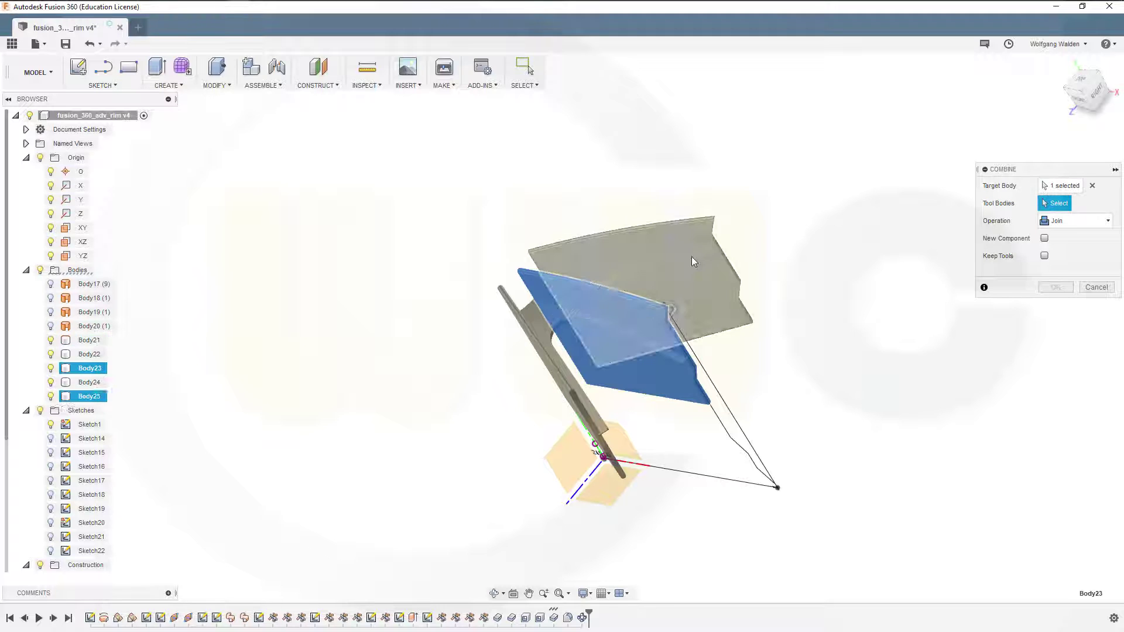
click(628, 272)
click(540, 322)
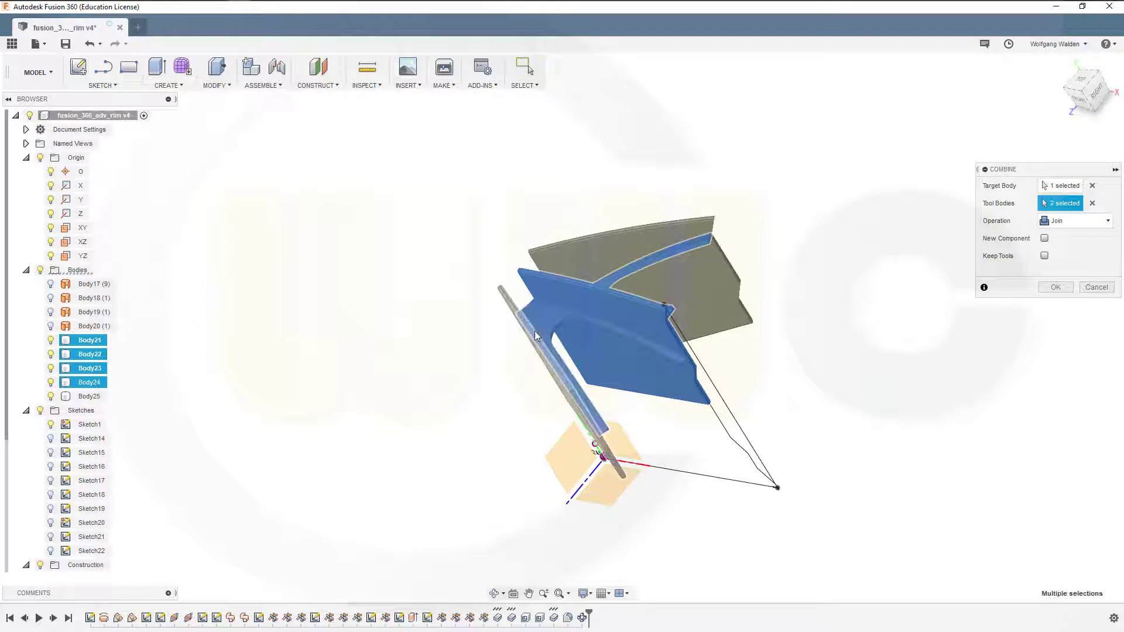
click(535, 331)
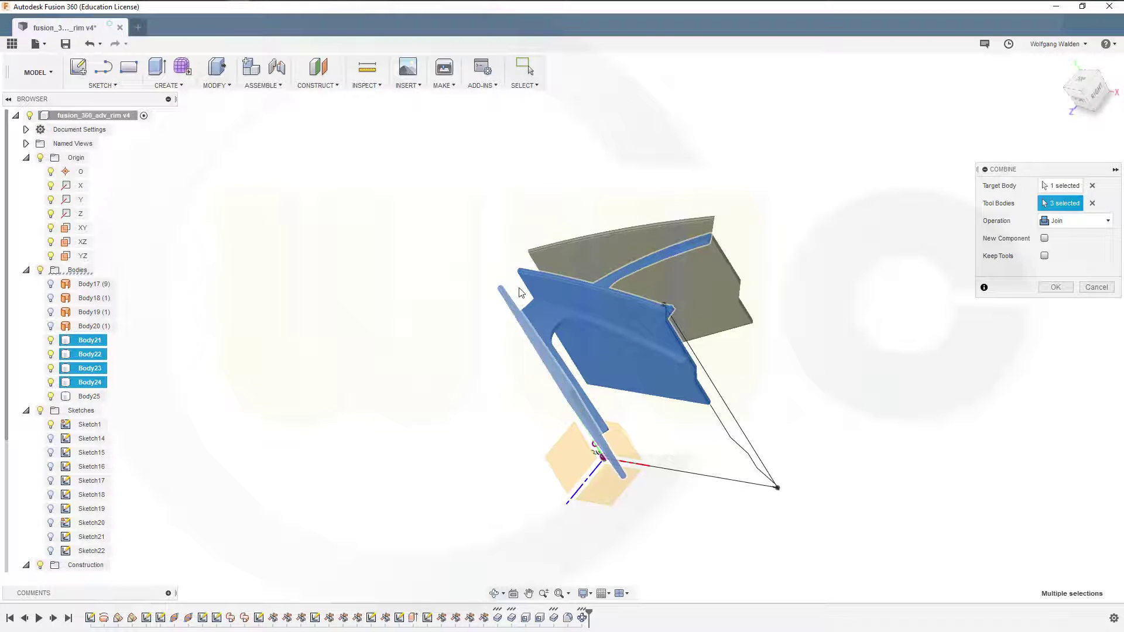
click(609, 246)
shift+middle_drag(773, 312, 726, 361)
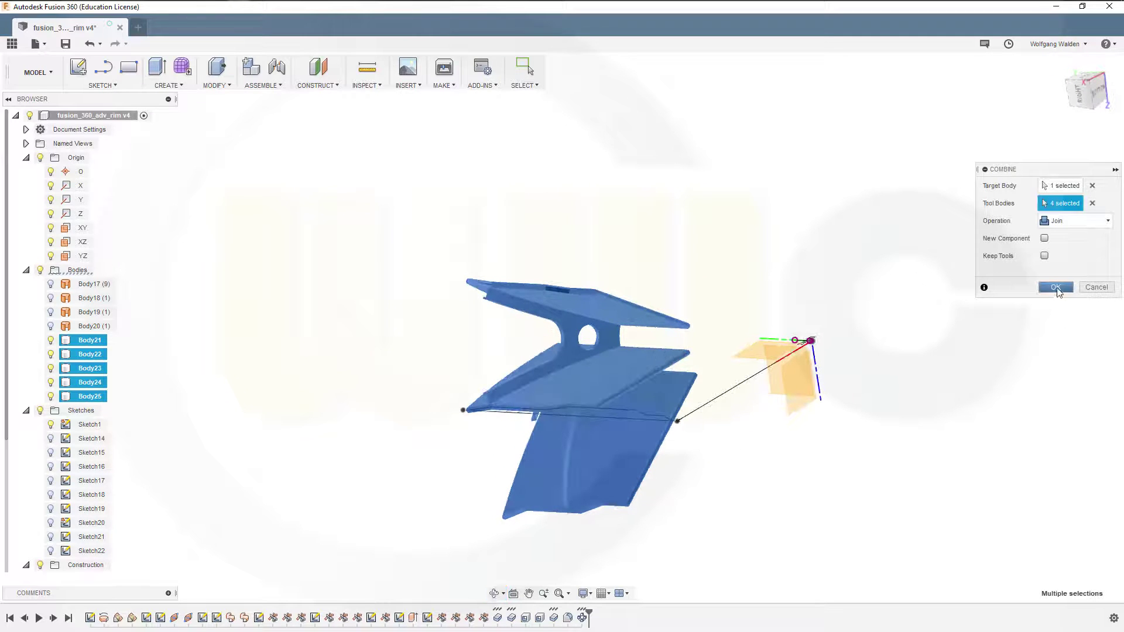
click(1056, 287)
Fillet the four long upper edges where the spoke arms meet the upright walls, using a constant radius.
shift+middle_drag(683, 314, 703, 290)
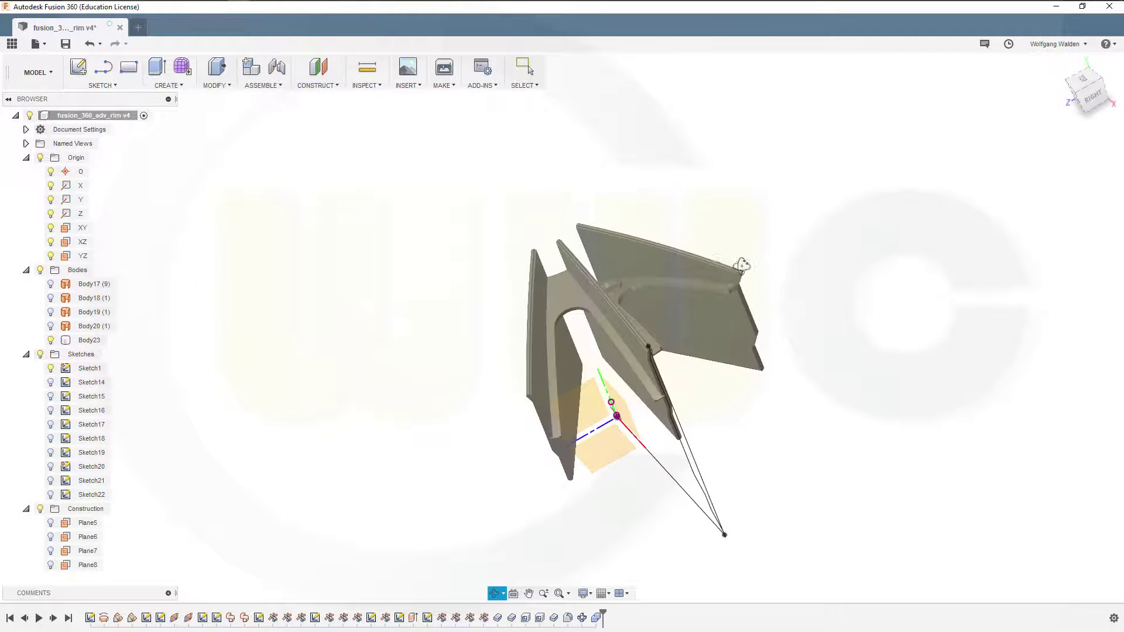
scroll(687, 298, down, 2)
scroll(681, 298, up, 5)
click(953, 273)
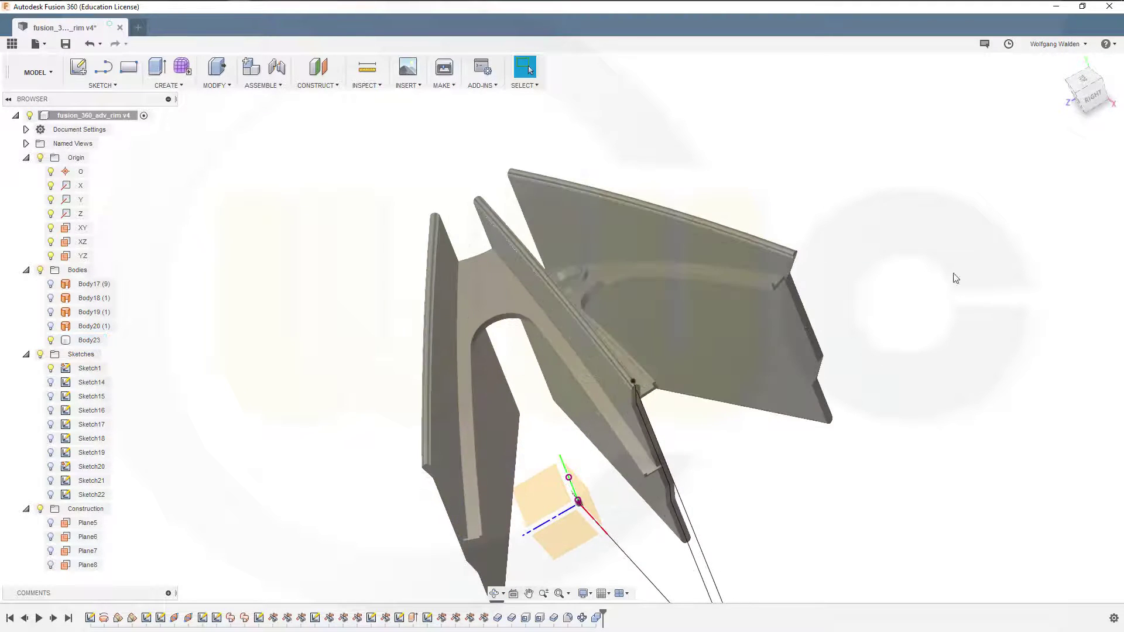
shift+middle_drag(772, 306, 719, 331)
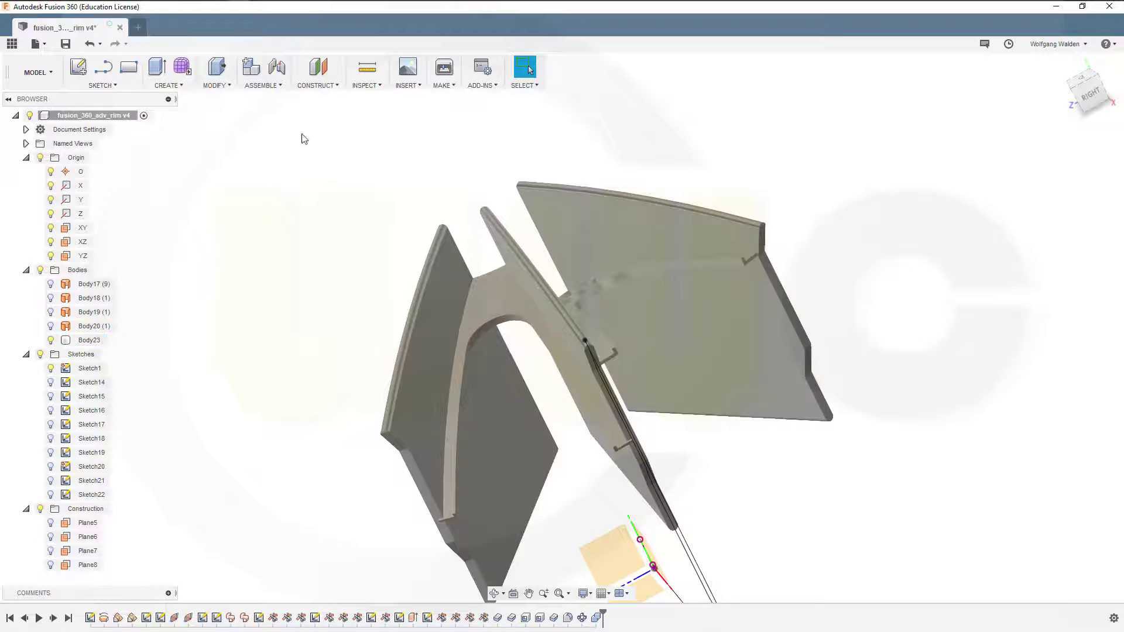
click(216, 85)
click(227, 115)
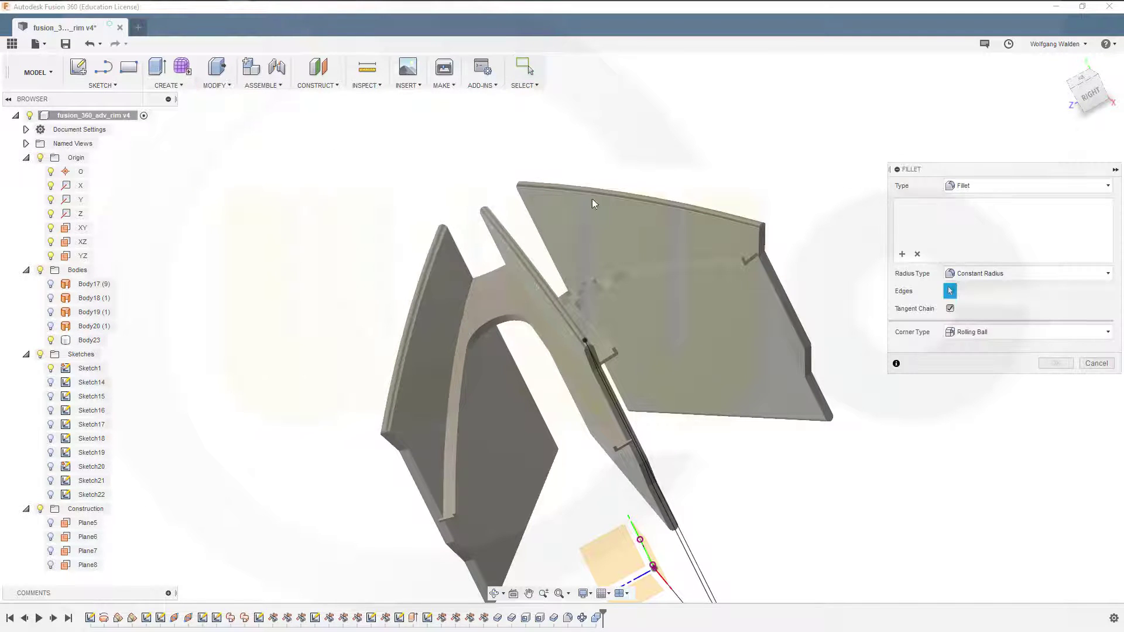
click(453, 352)
middle_drag(776, 462, 734, 389)
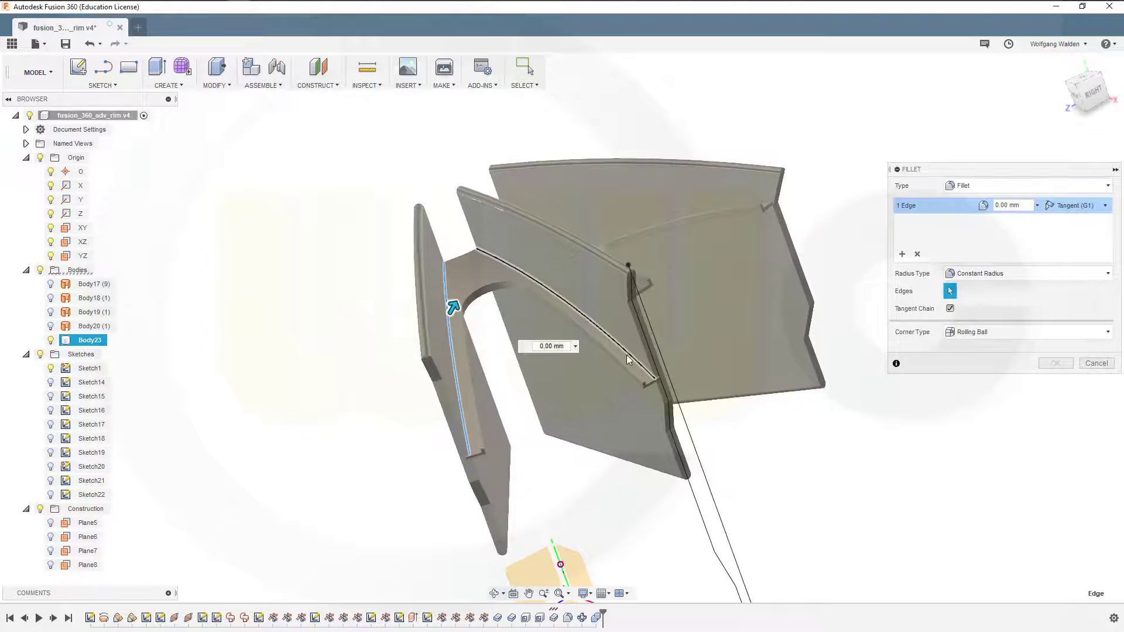
click(627, 355)
shift+middle_drag(815, 442, 715, 413)
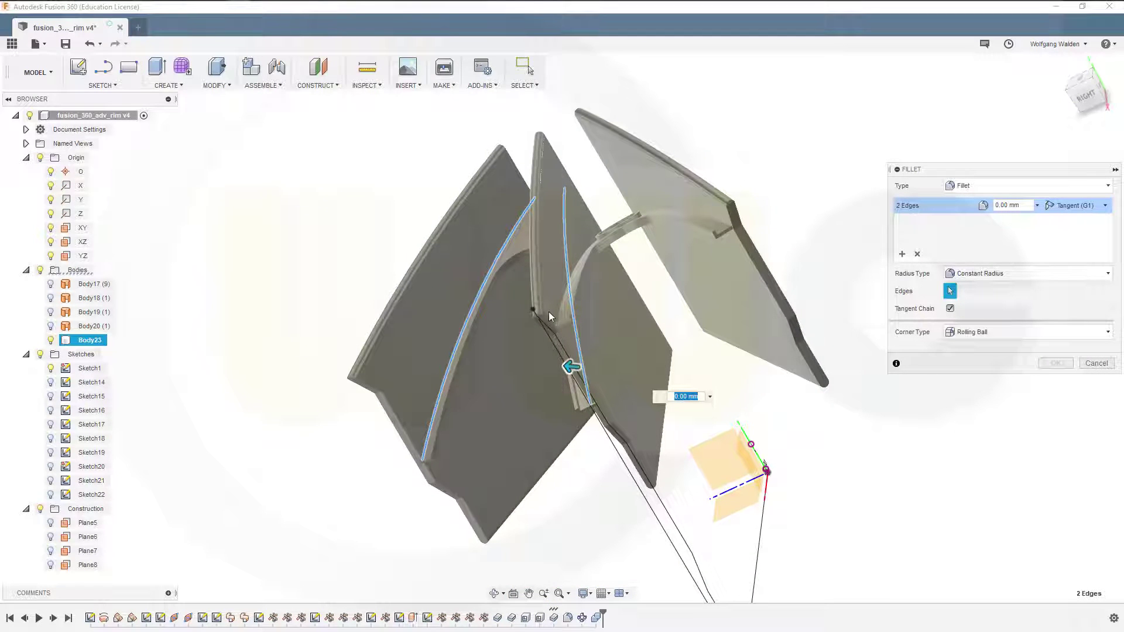
click(563, 305)
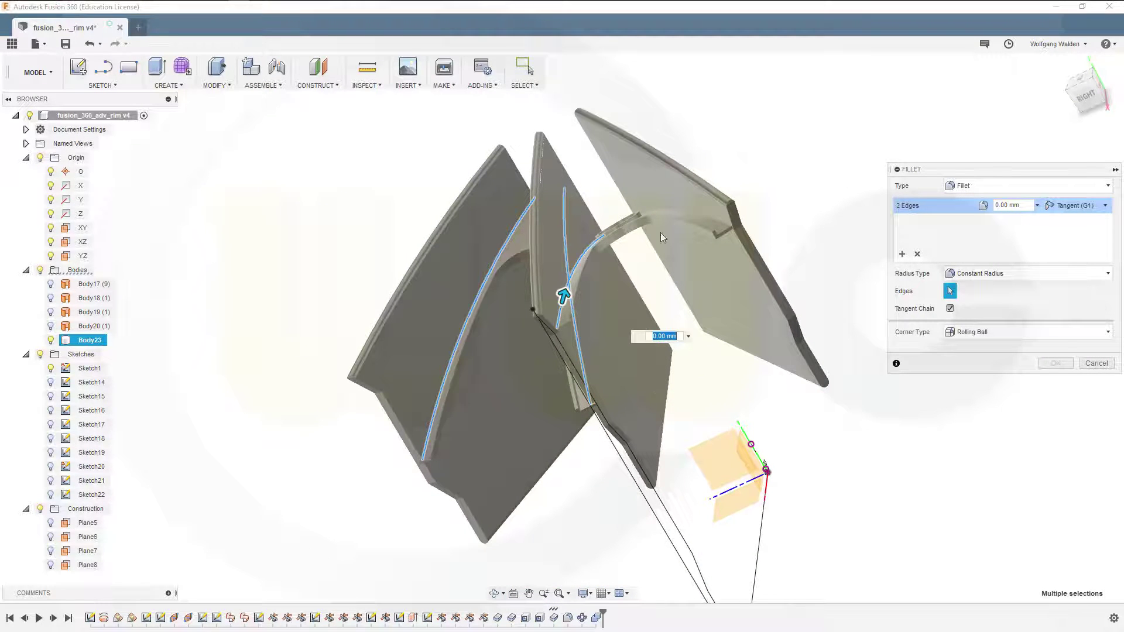
click(726, 228)
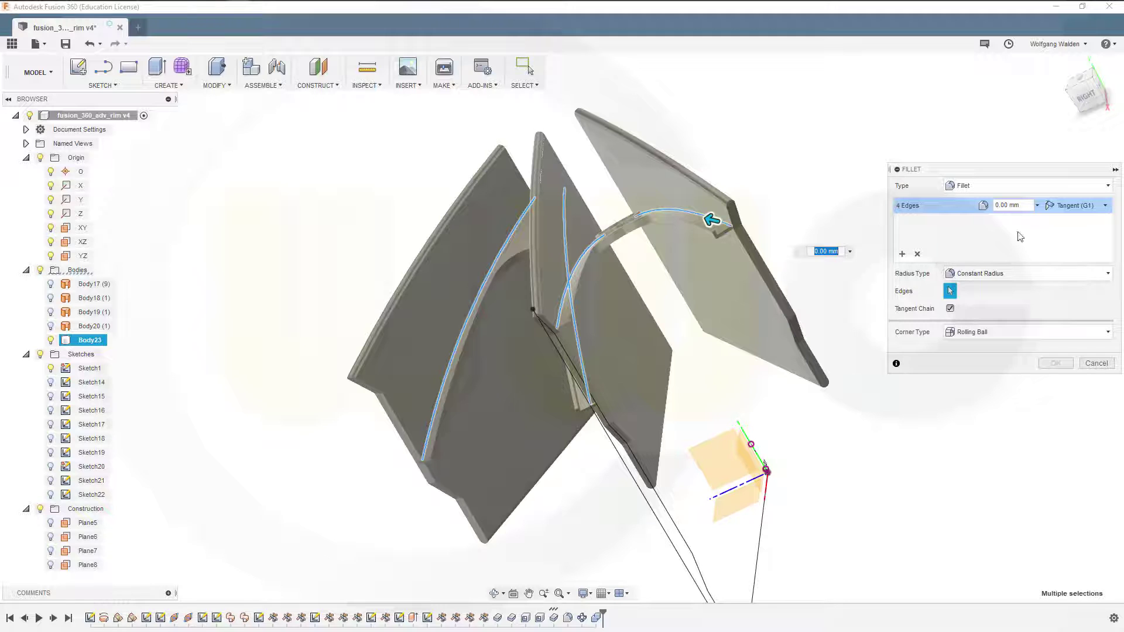
click(1024, 205)
key(Return)
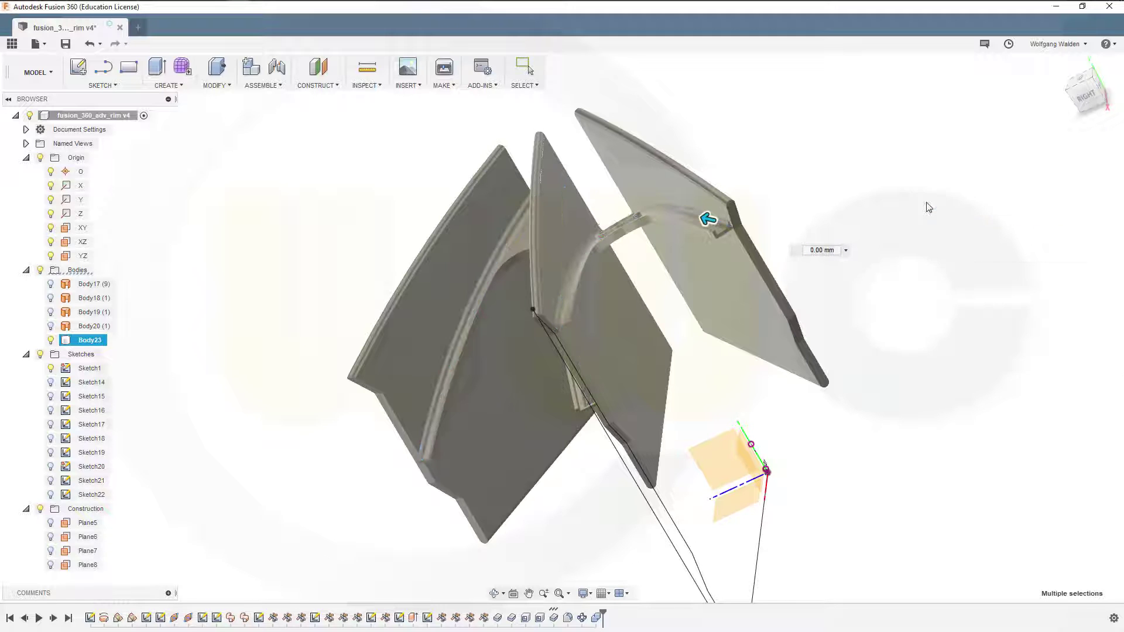
click(817, 319)
shift+middle_drag(818, 319, 712, 253)
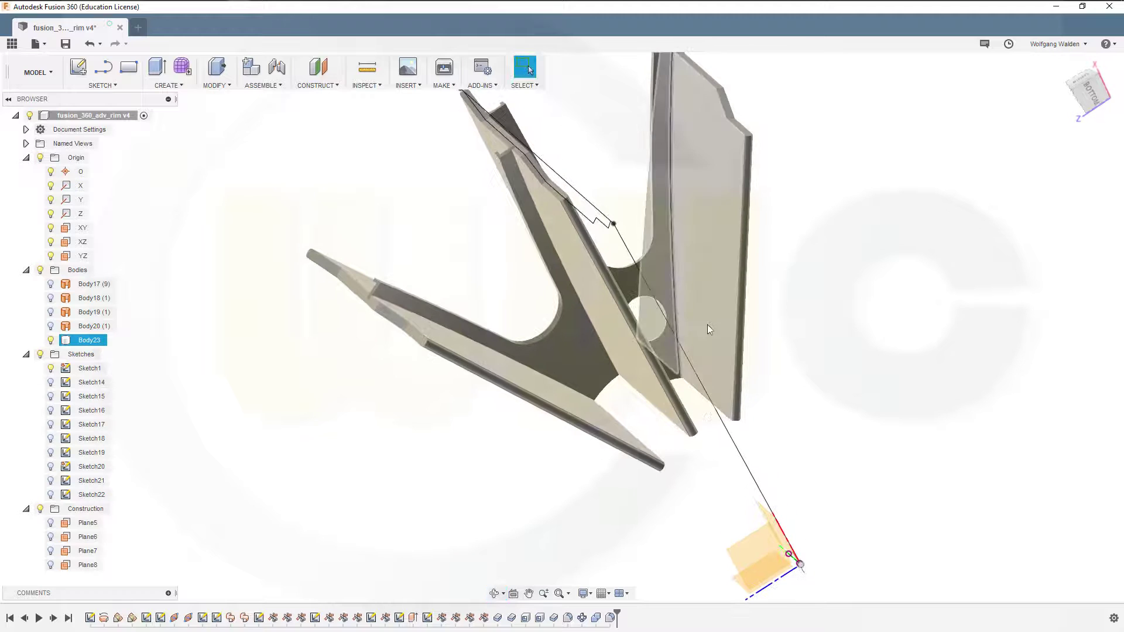
Fillet the four long lower edges where the spoke arms meet the upright walls with a 5 mm constant radius.
click(251, 127)
right_click(255, 147)
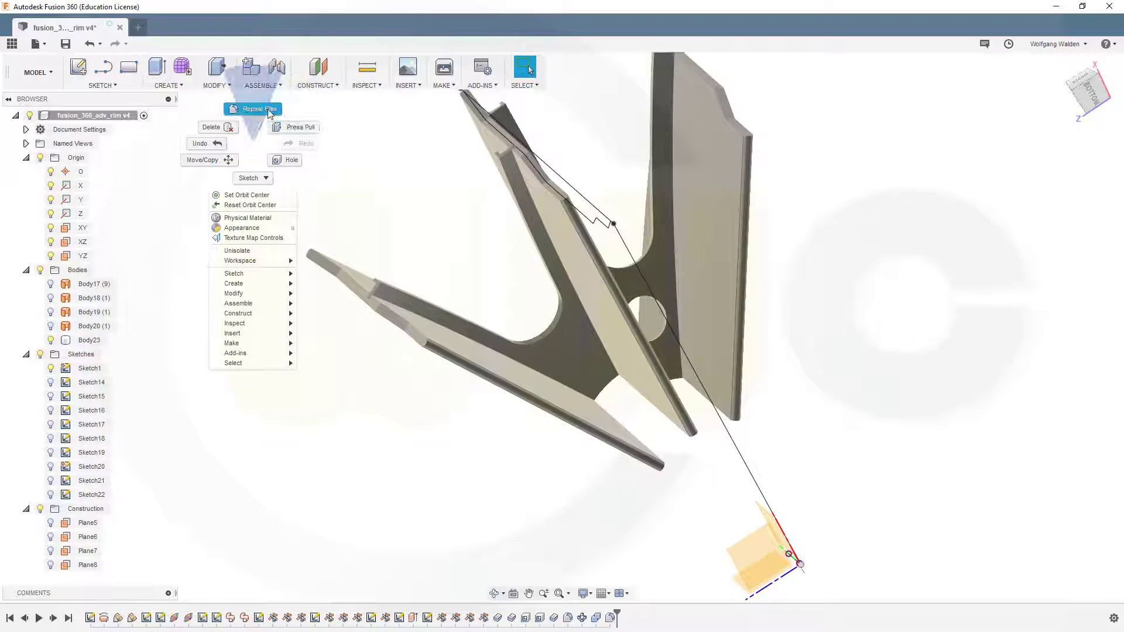
click(261, 108)
click(509, 356)
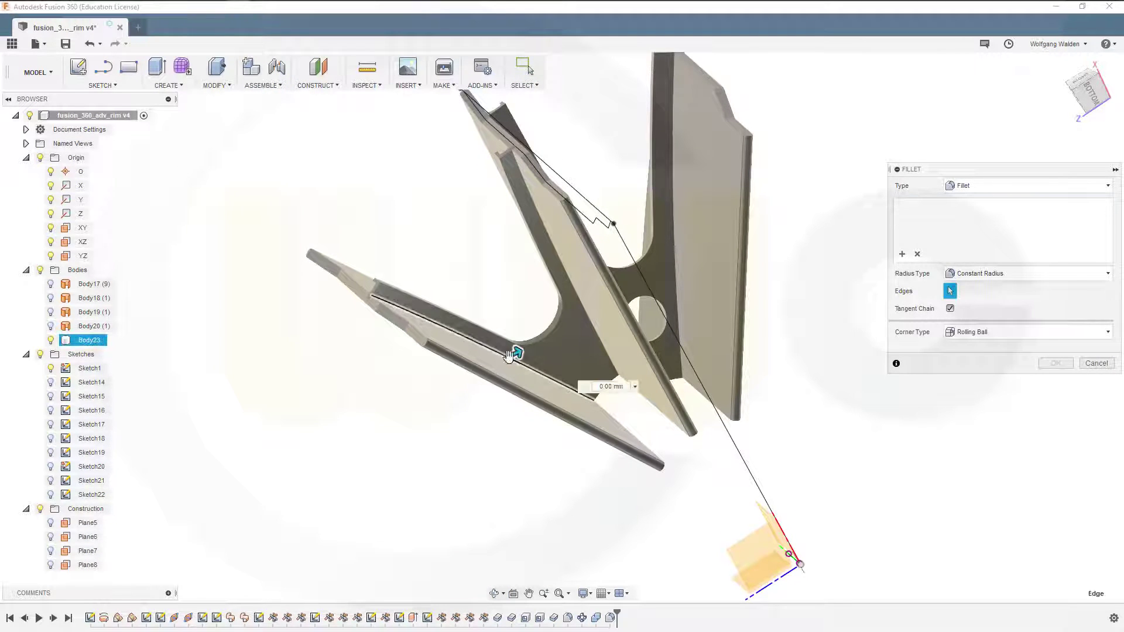
click(571, 286)
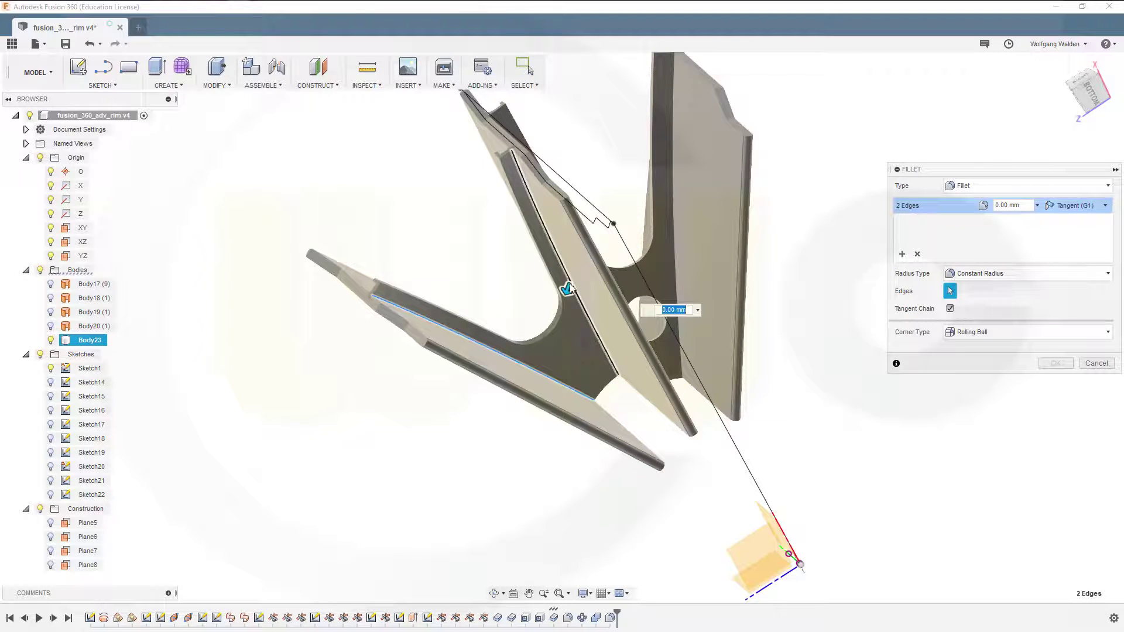
click(675, 253)
shift+middle_drag(813, 360, 772, 374)
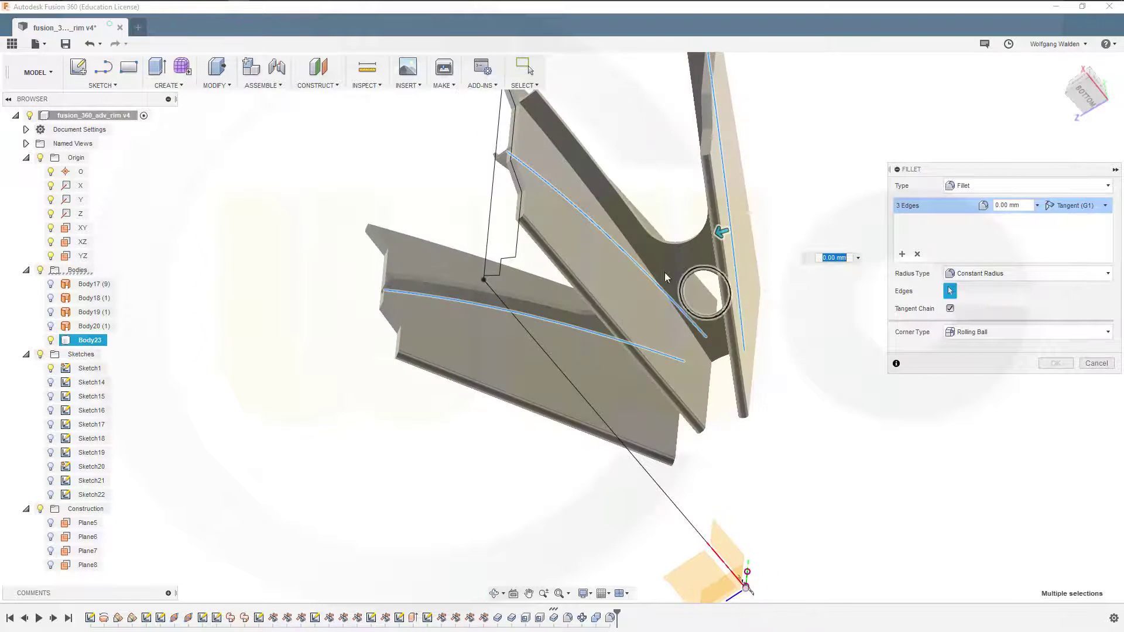
click(627, 242)
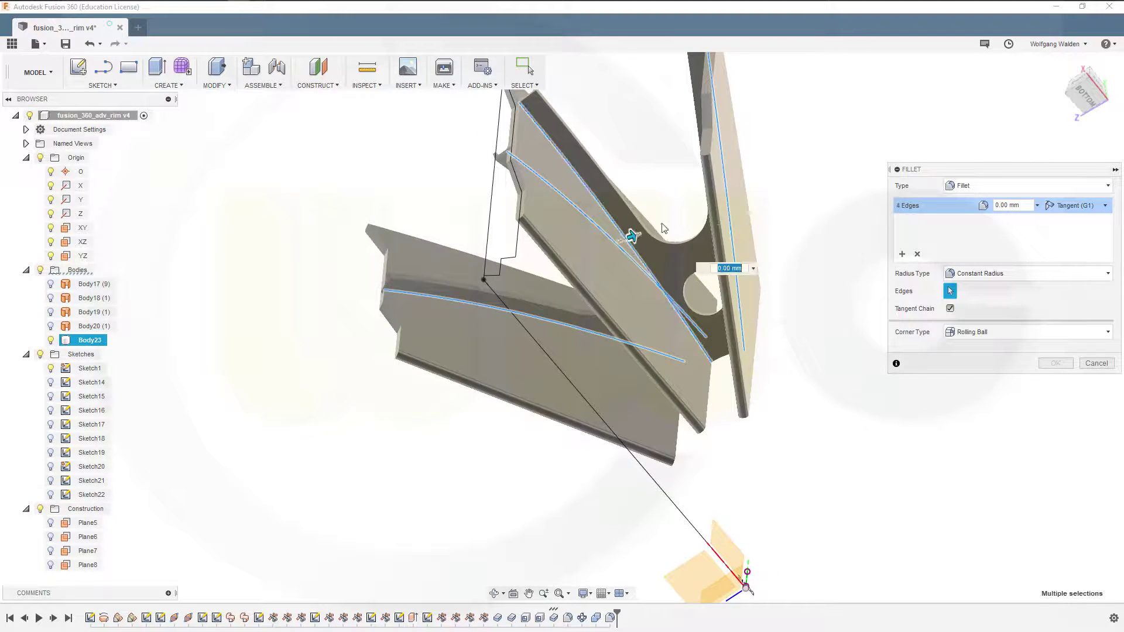
click(1027, 206)
key(Return)
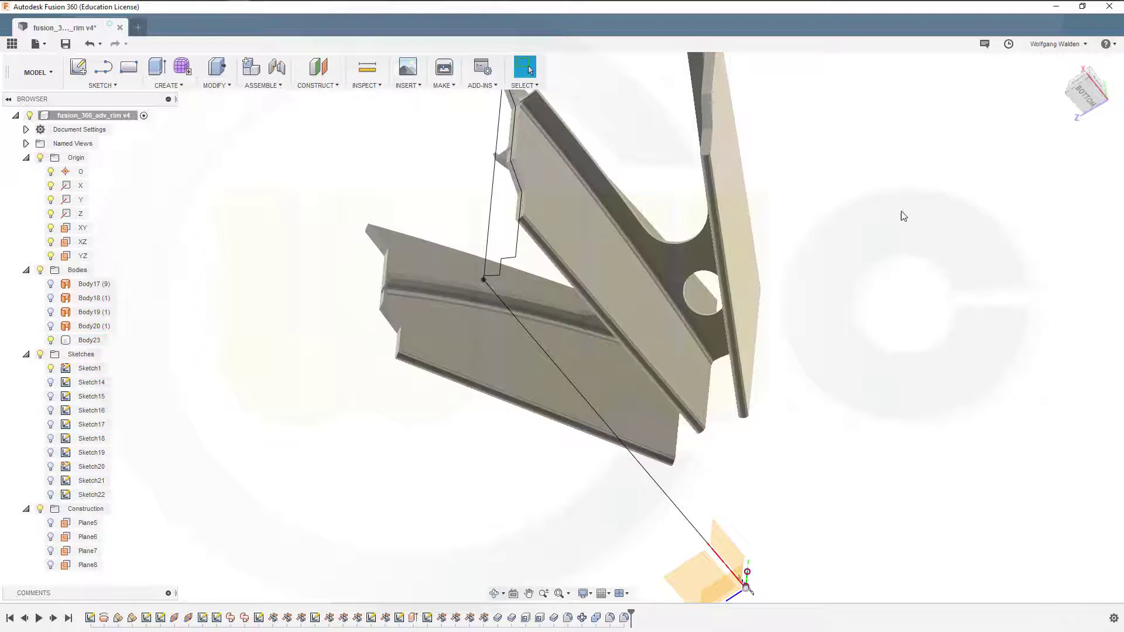
Try to fillet the four edge chains of the lip along the inner V-shaped spoke opening with a 1 mm constant radius.
shift+middle_drag(825, 260, 902, 270)
right_click(905, 196)
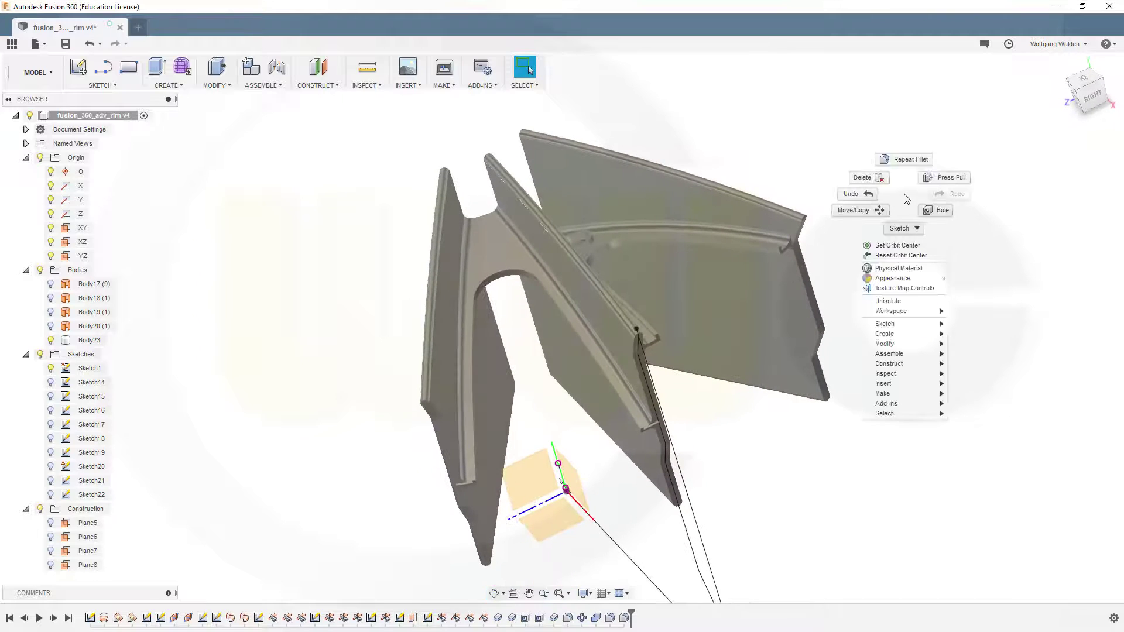
click(910, 163)
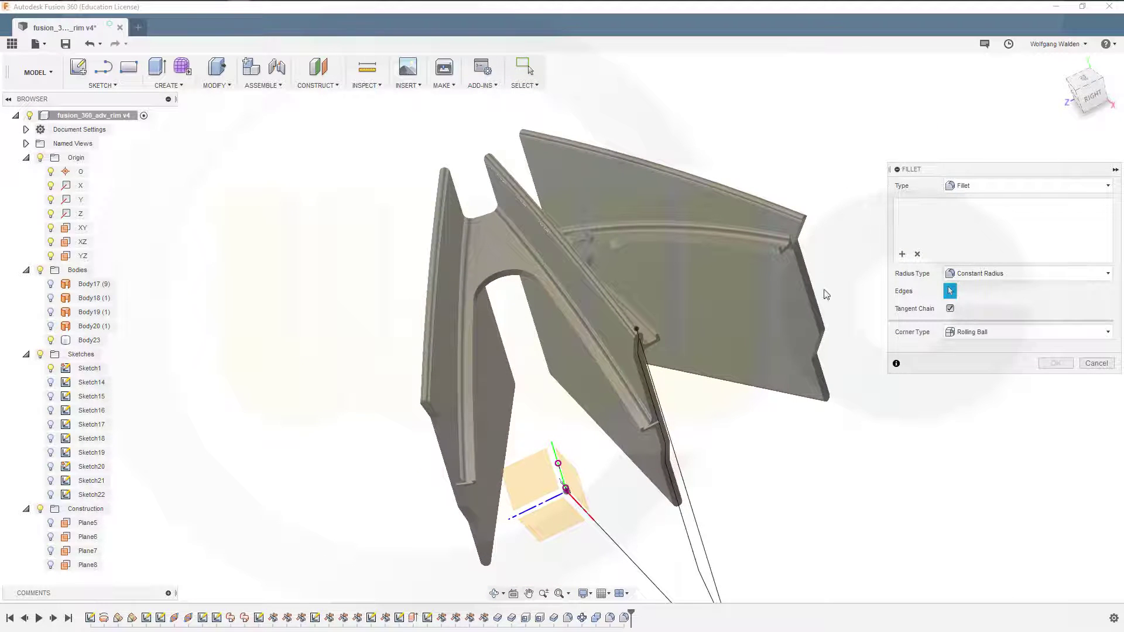
shift+middle_drag(557, 458, 525, 371)
scroll(530, 339, up, 8)
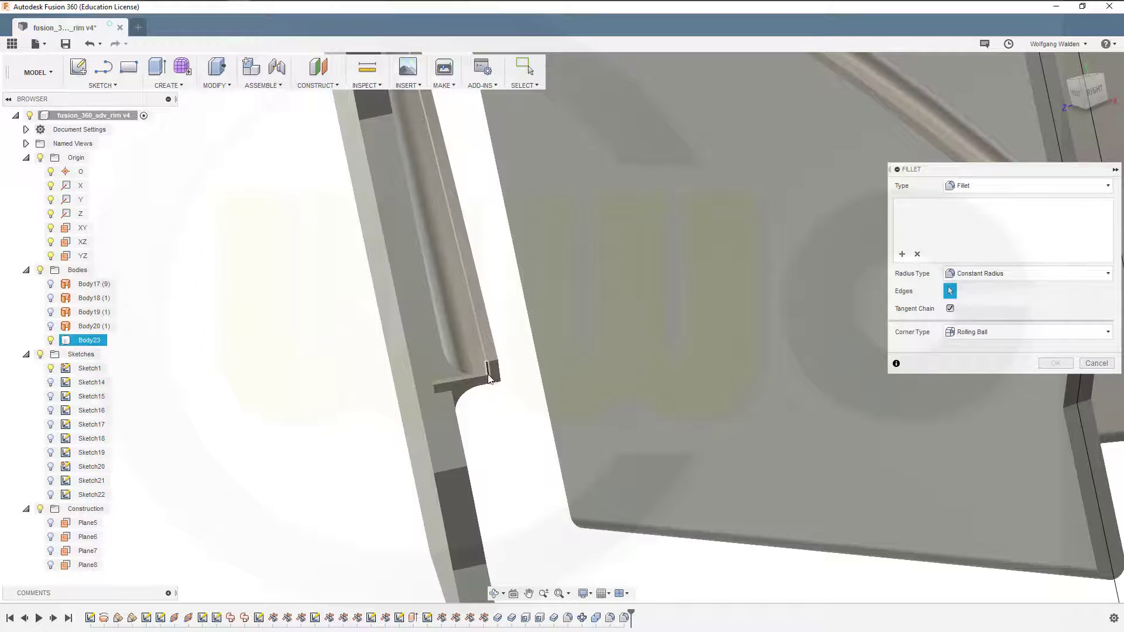
click(477, 333)
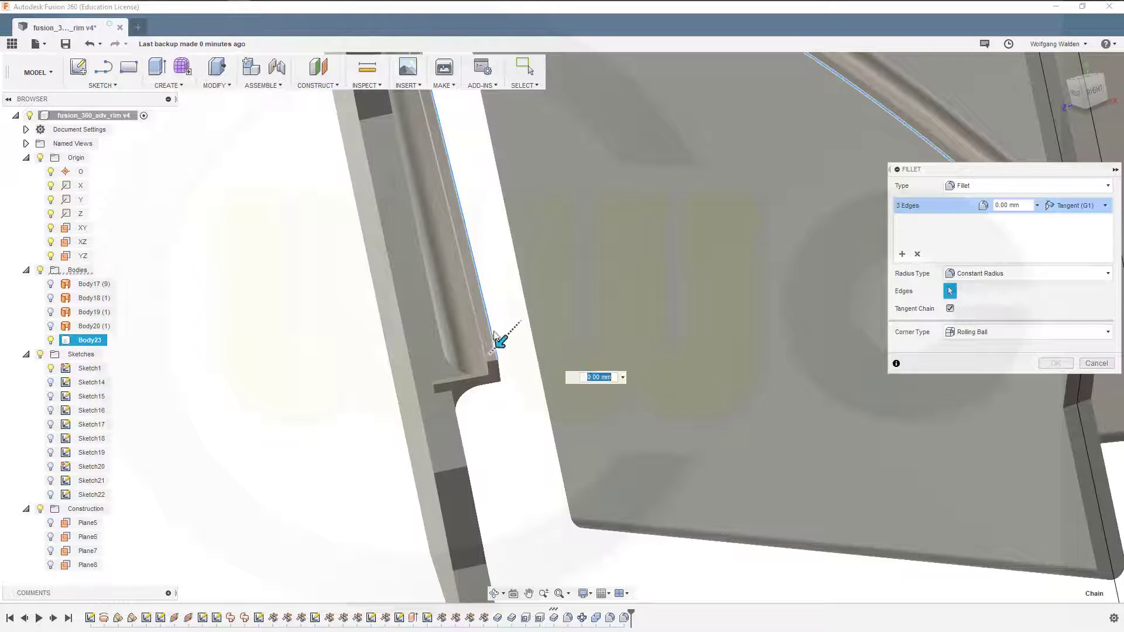
click(484, 351)
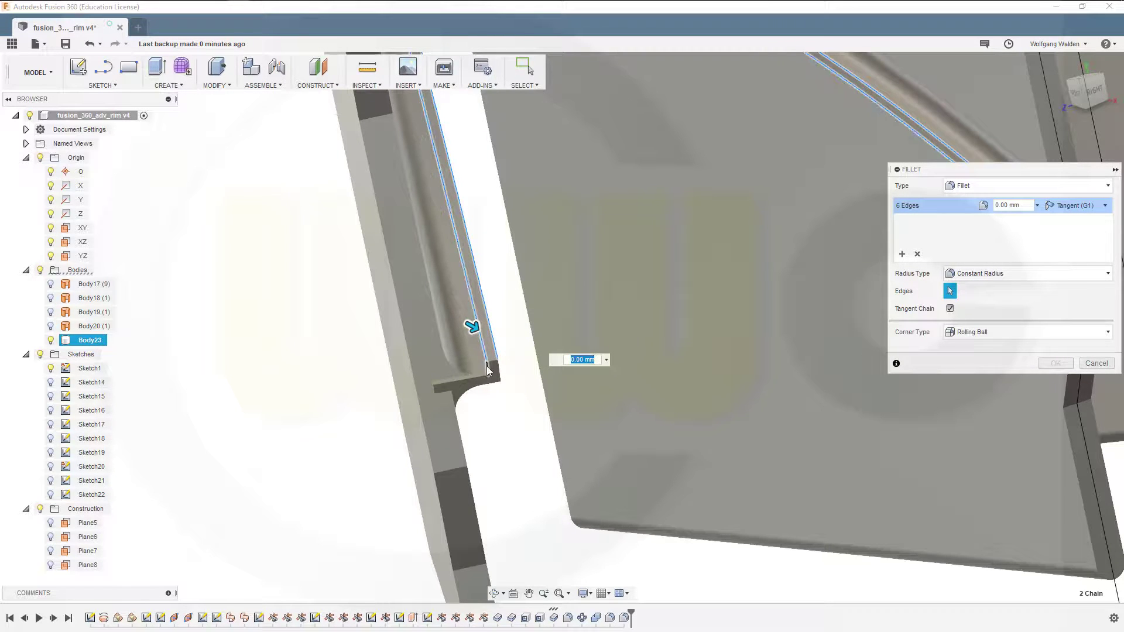
shift+middle_drag(513, 392, 528, 379)
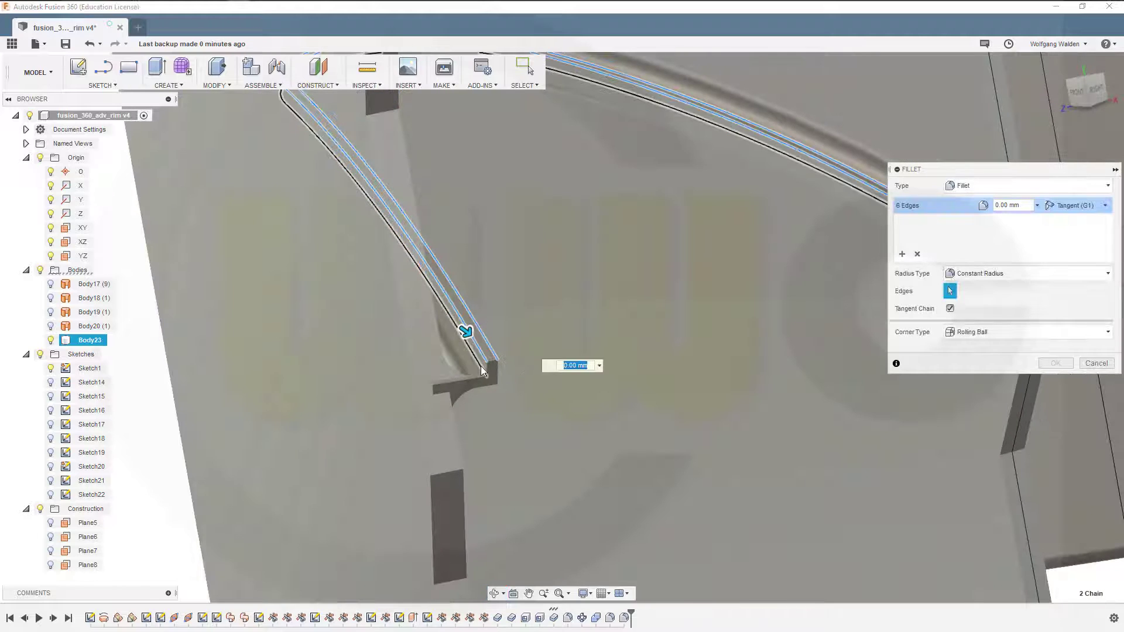
click(486, 373)
shift+middle_drag(658, 270, 495, 261)
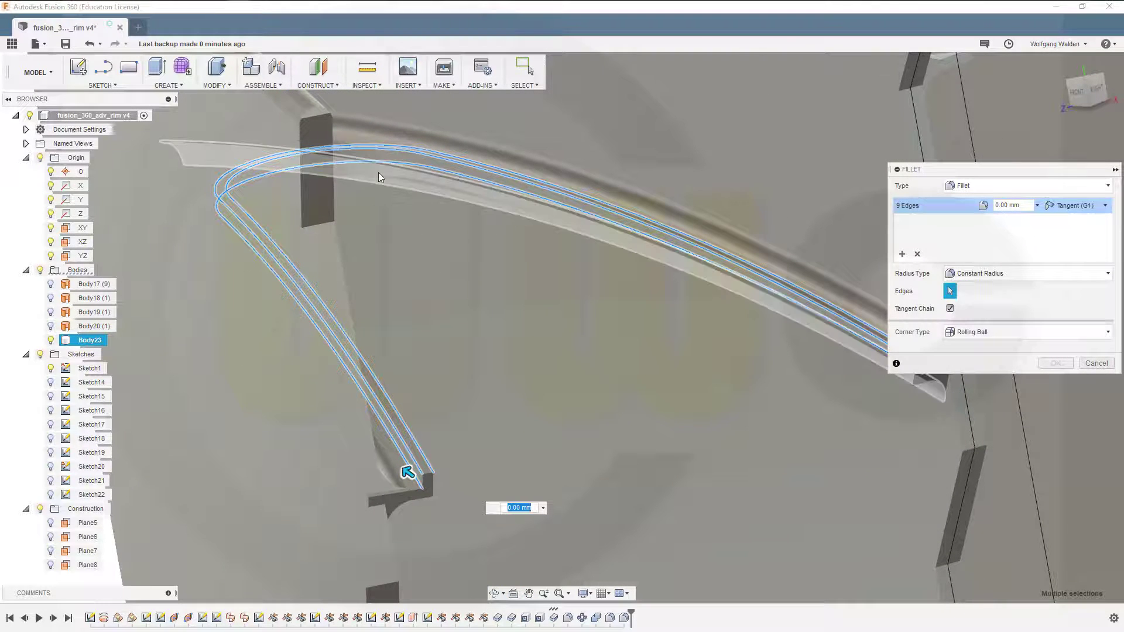
click(434, 185)
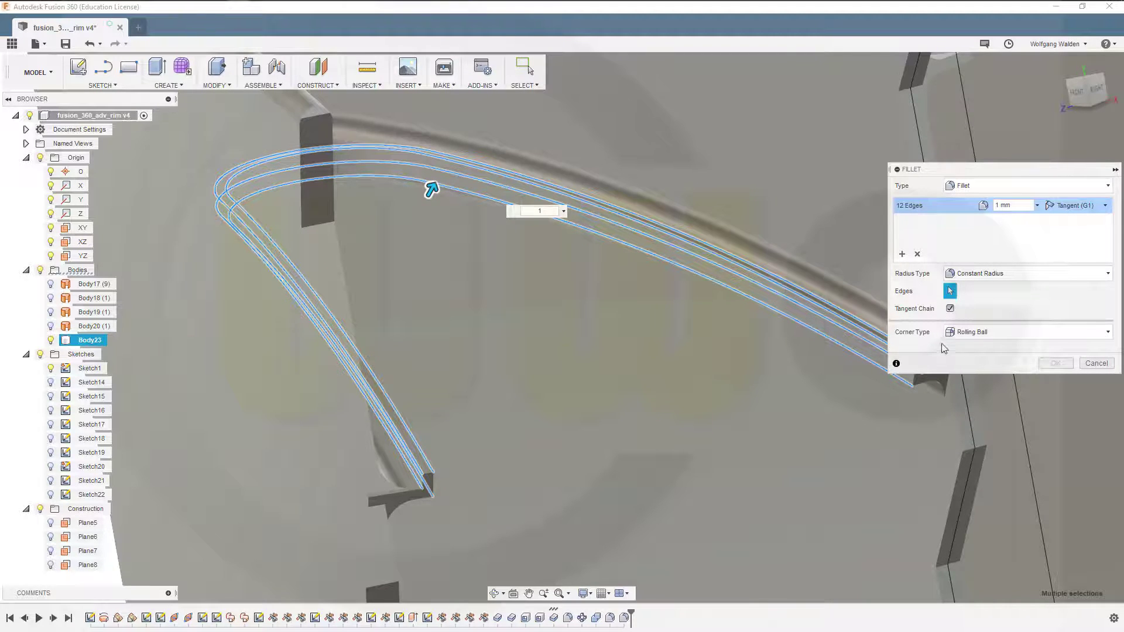
shift+middle_drag(536, 322, 514, 314)
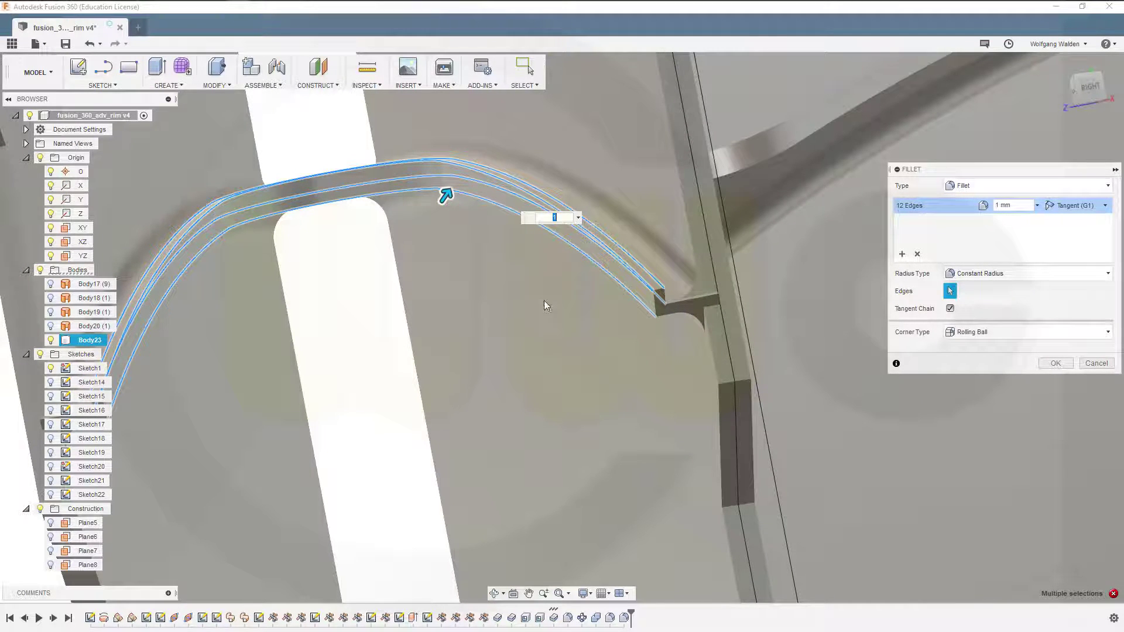
mouse_move(544, 301)
shift+middle_down()
mouse_move(532, 281)
mouse_move(557, 296)
shift+middle_up()
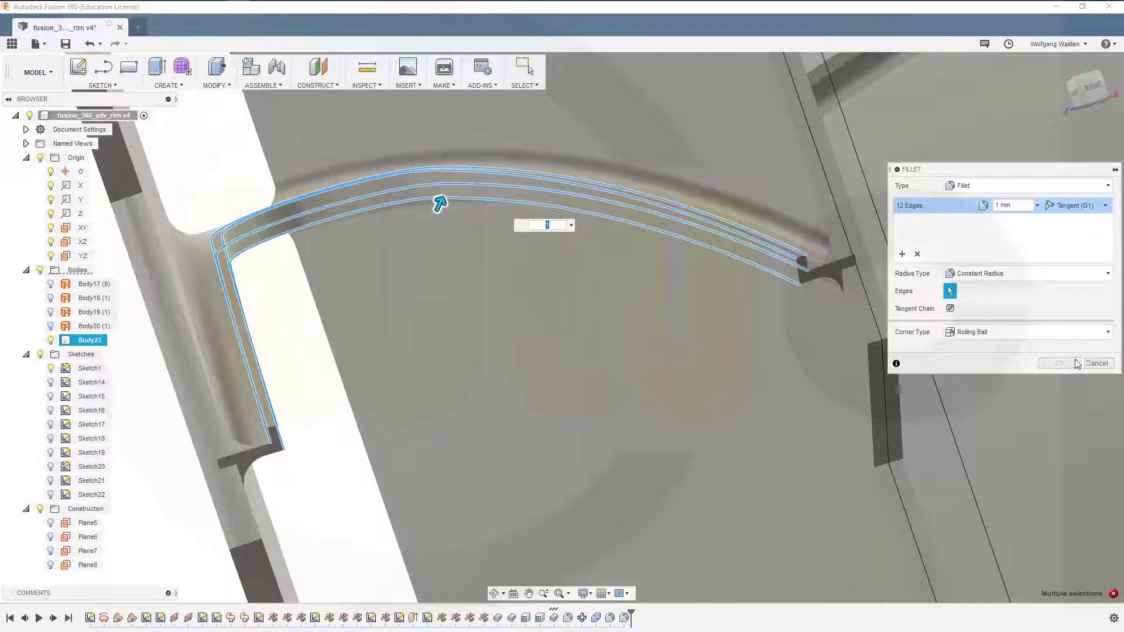
click(1095, 364)
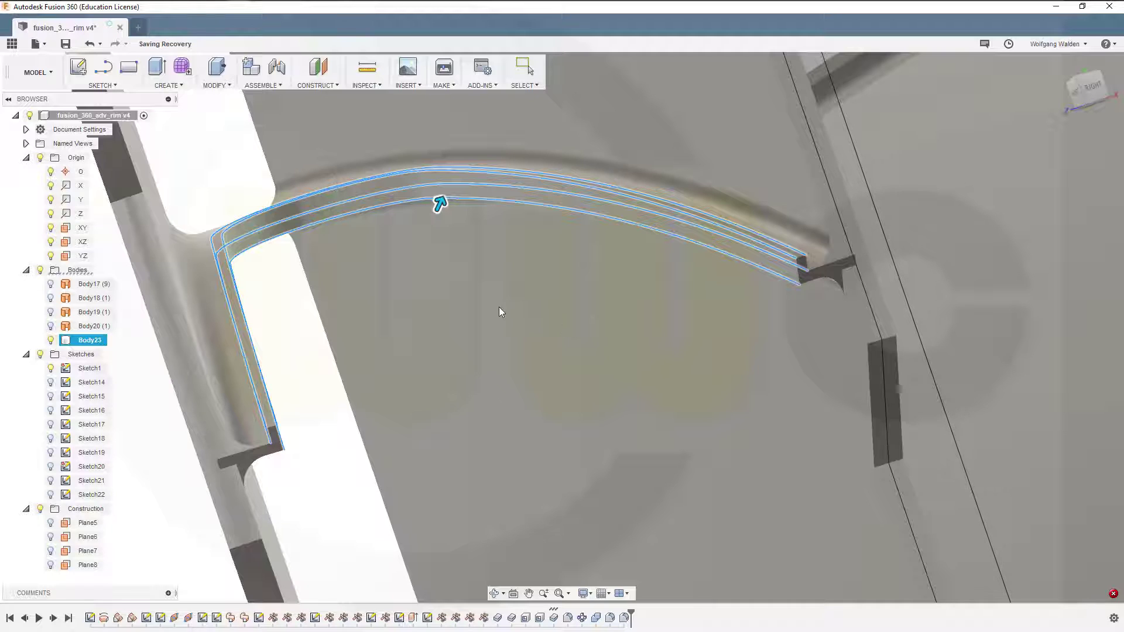
Set the radius of the existing fillet along the upper edges between the spoke arms and upright walls to 3 mm.
middle_drag(332, 230, 451, 284)
middle_drag(529, 359, 481, 309)
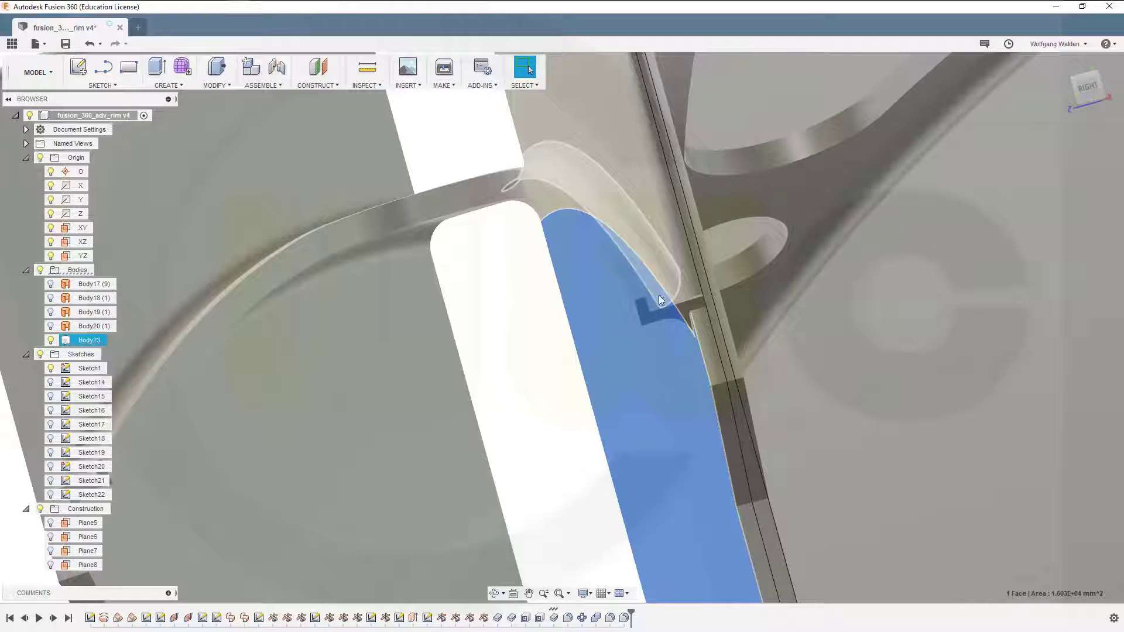
mouse_move(552, 346)
shift+middle_down()
mouse_move(610, 322)
mouse_move(527, 334)
mouse_move(545, 326)
shift+middle_up()
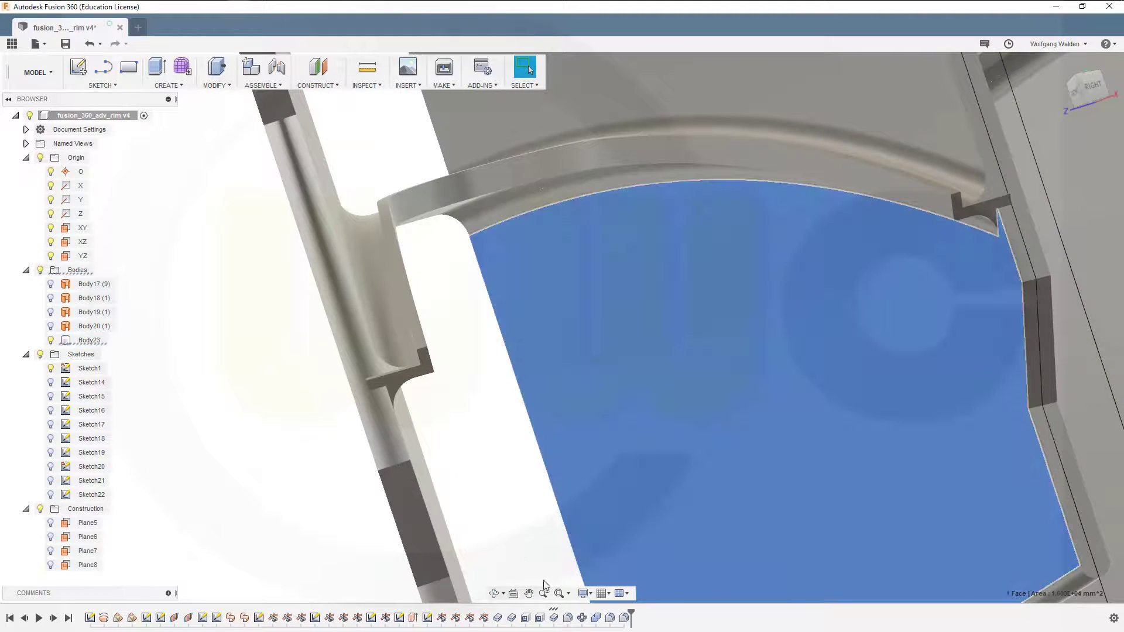
click(609, 619)
key(Escape)
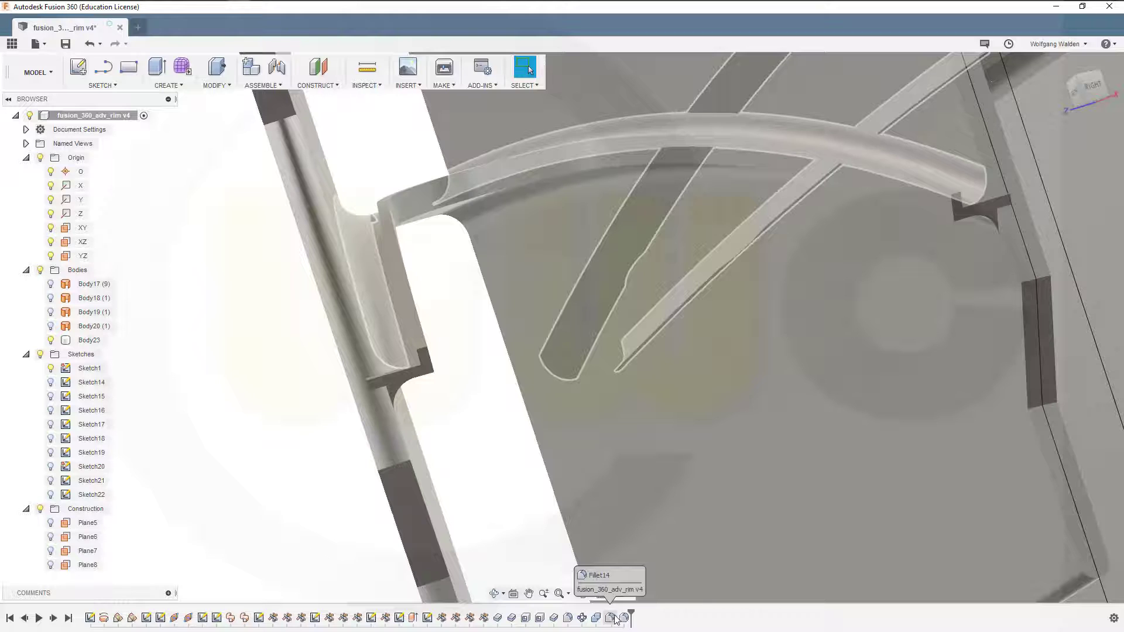
double_click(611, 619)
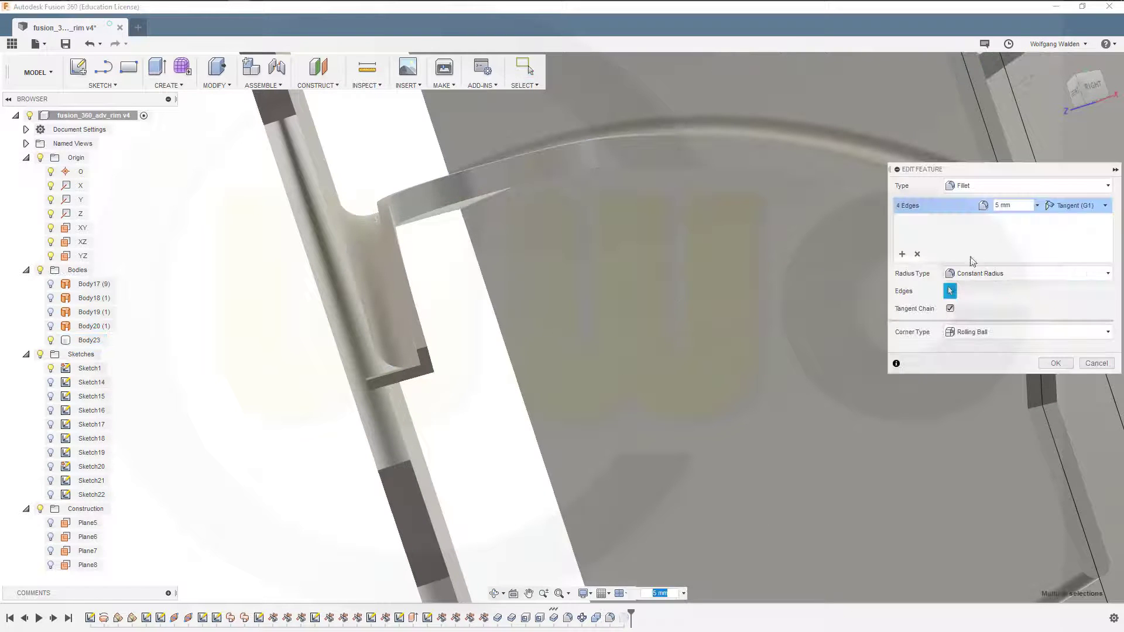
click(1022, 209)
key(Return)
click(505, 427)
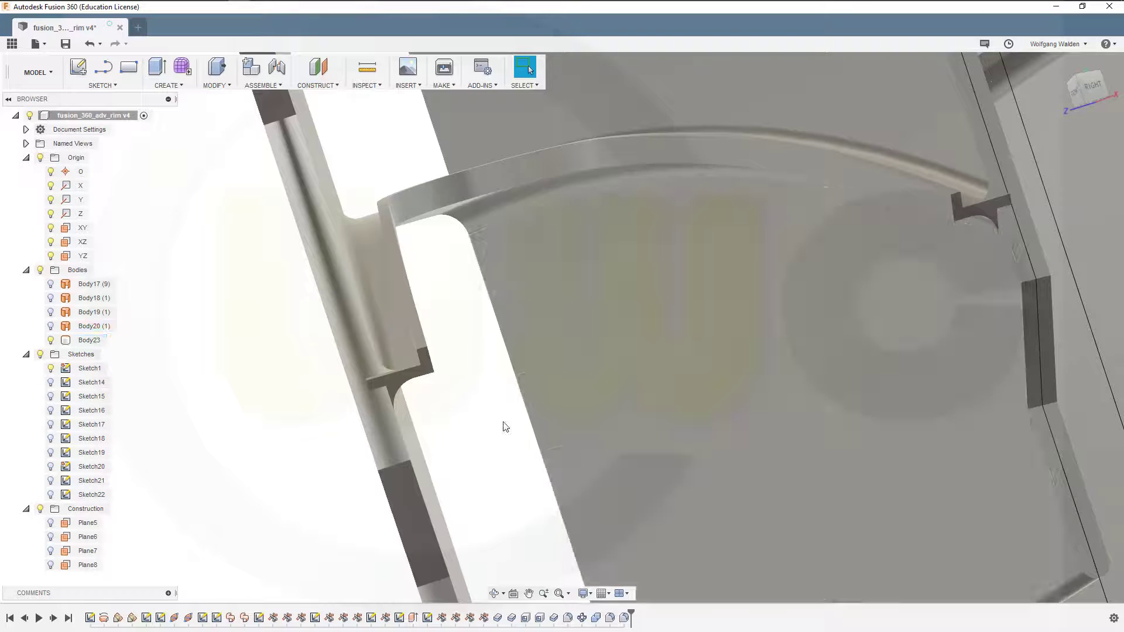
Set the radius of the existing fillet along the lower edges between the spoke arms and upright walls to 3 mm.
double_click(624, 619)
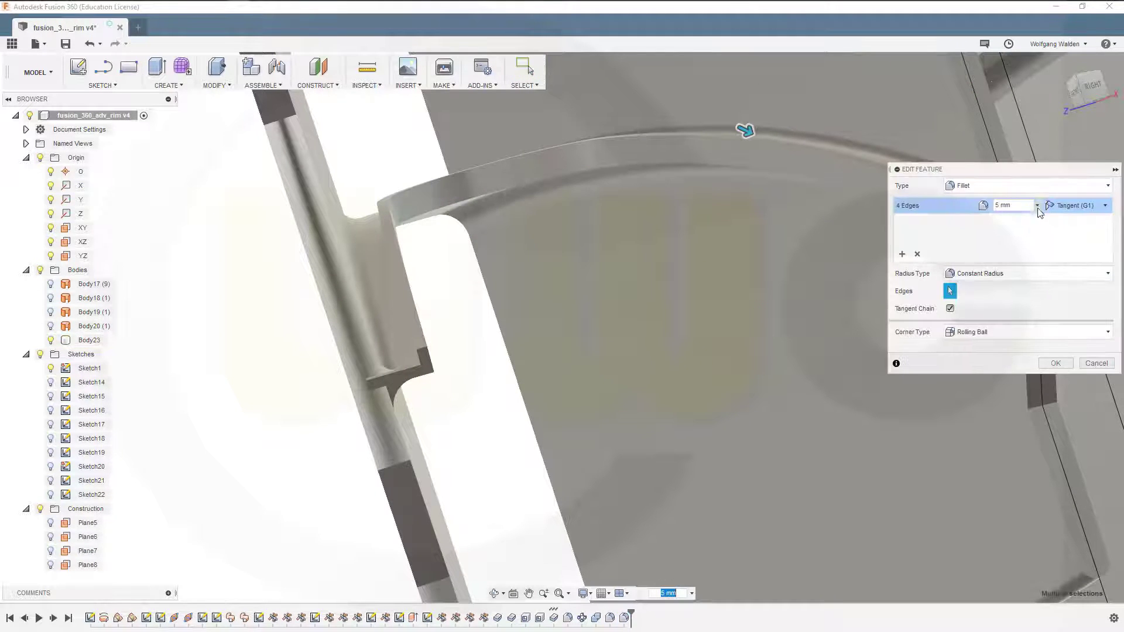
click(997, 202)
text(3)
key(Return)
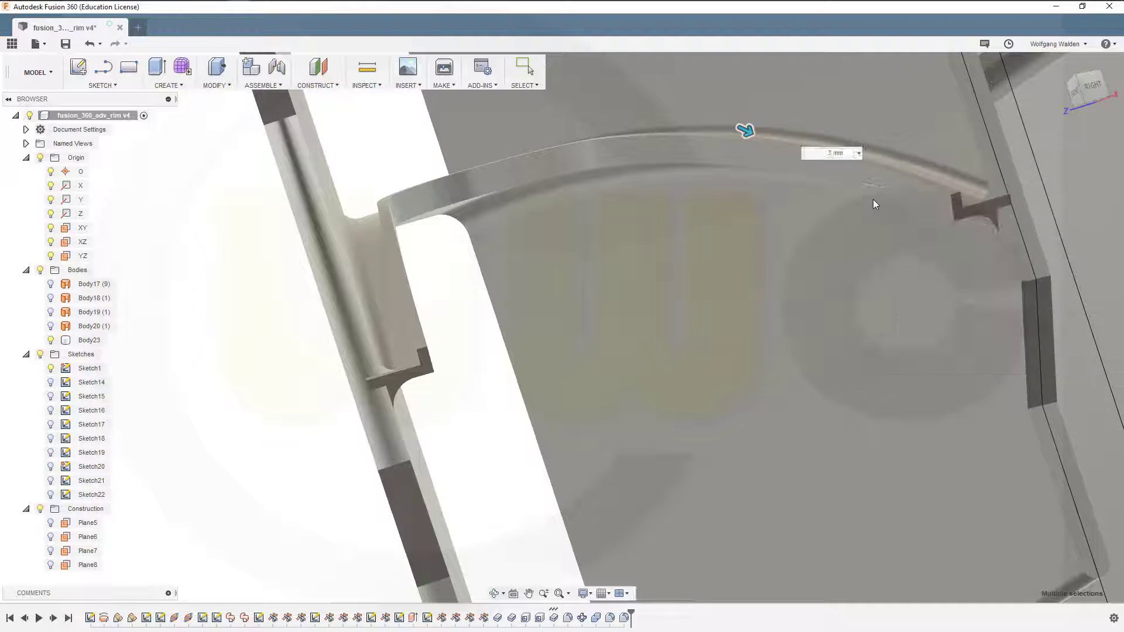
scroll(642, 356, down, 2)
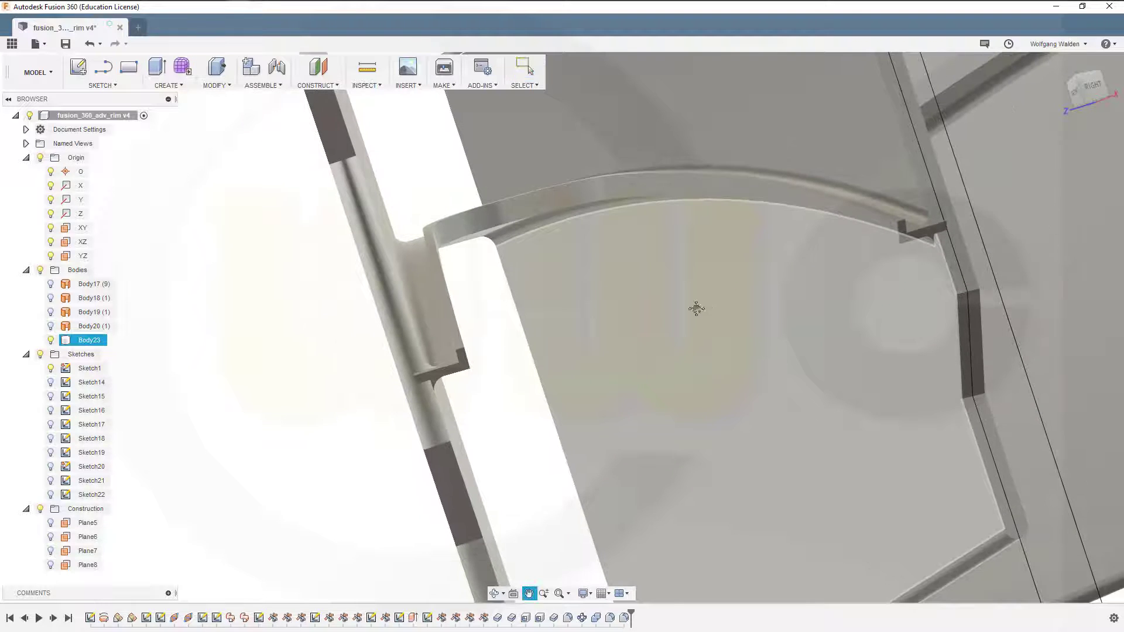
scroll(644, 364, down, 5)
key(Escape)
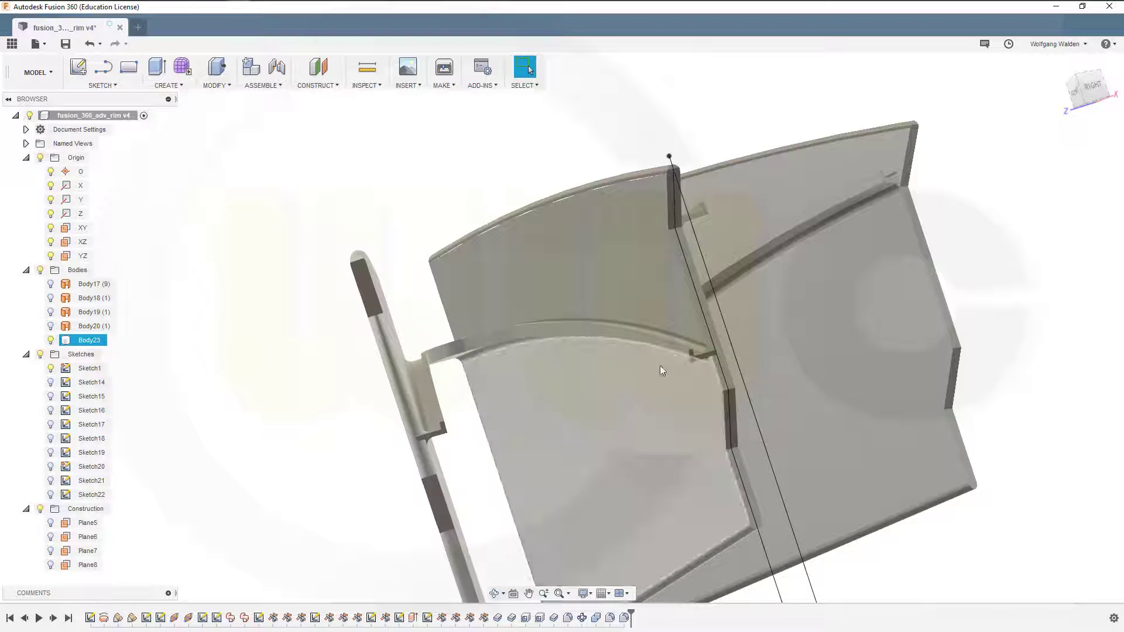
Hide Sketch1.
key(Escape)
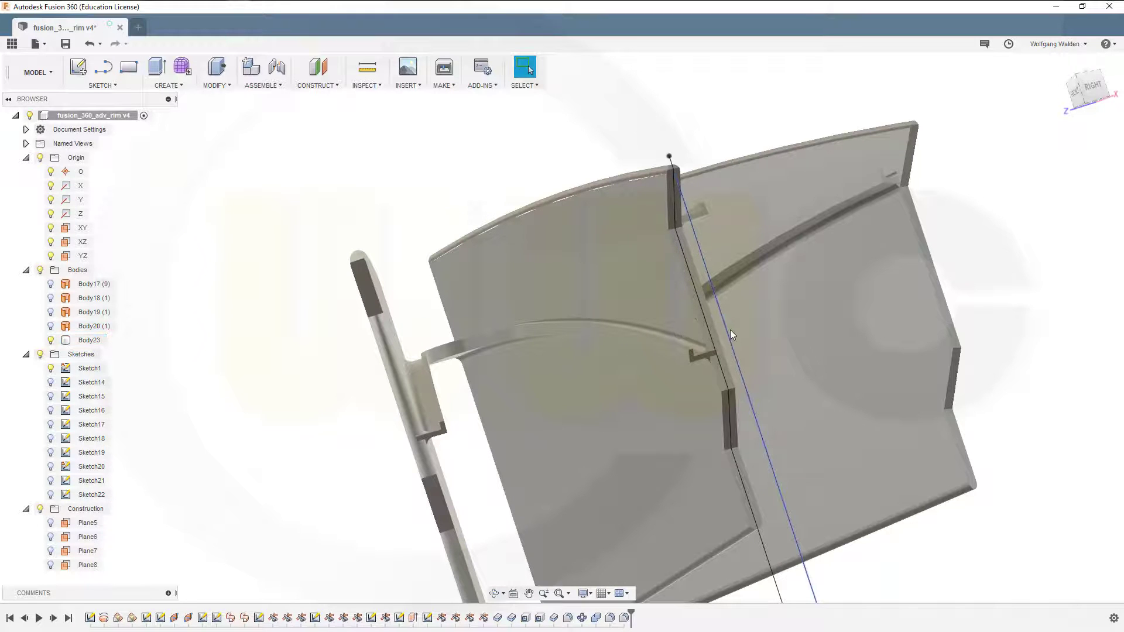
click(53, 368)
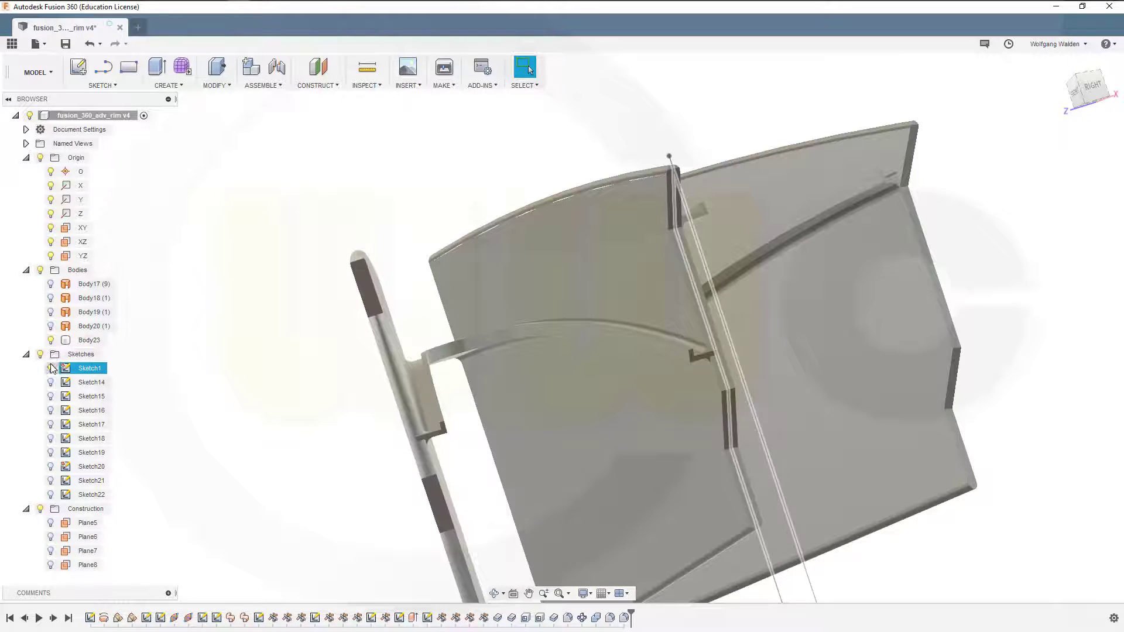
click(51, 368)
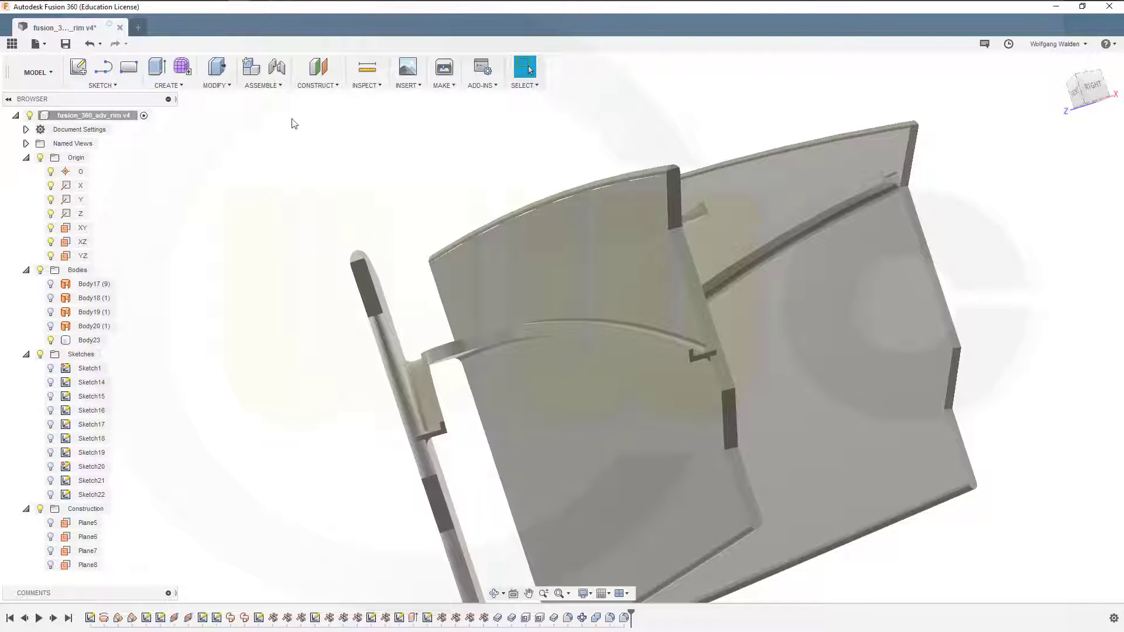
Fillet the two lower edge chains of the lip along the inner V-shaped spoke opening, using a constant radius.
click(231, 88)
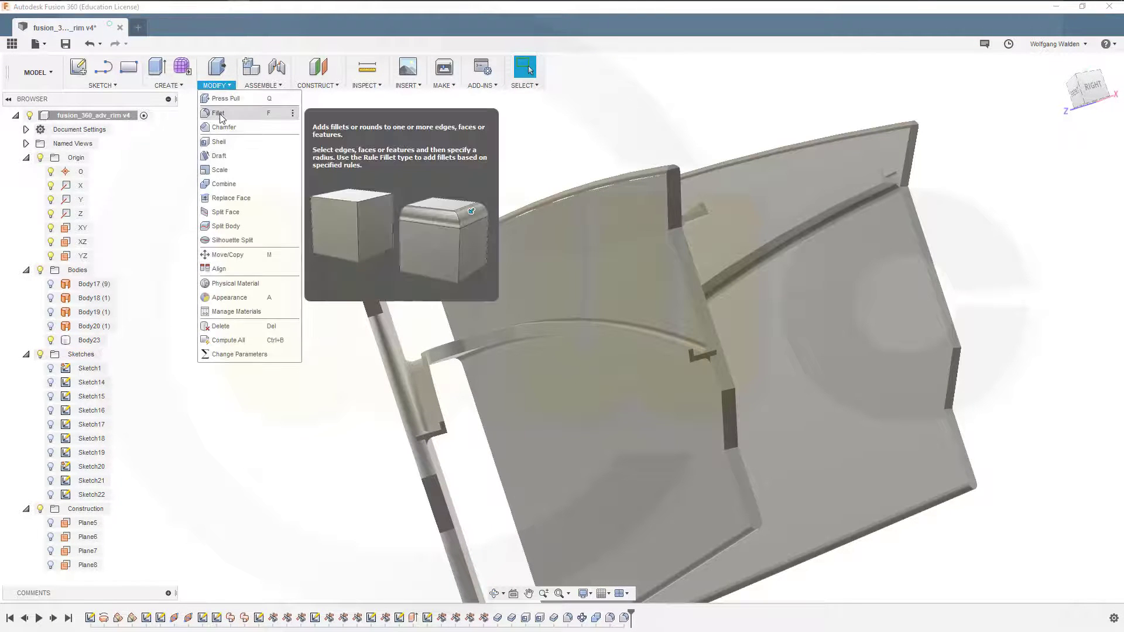
click(220, 113)
middle_drag(628, 416, 580, 463)
scroll(515, 539, up, 3)
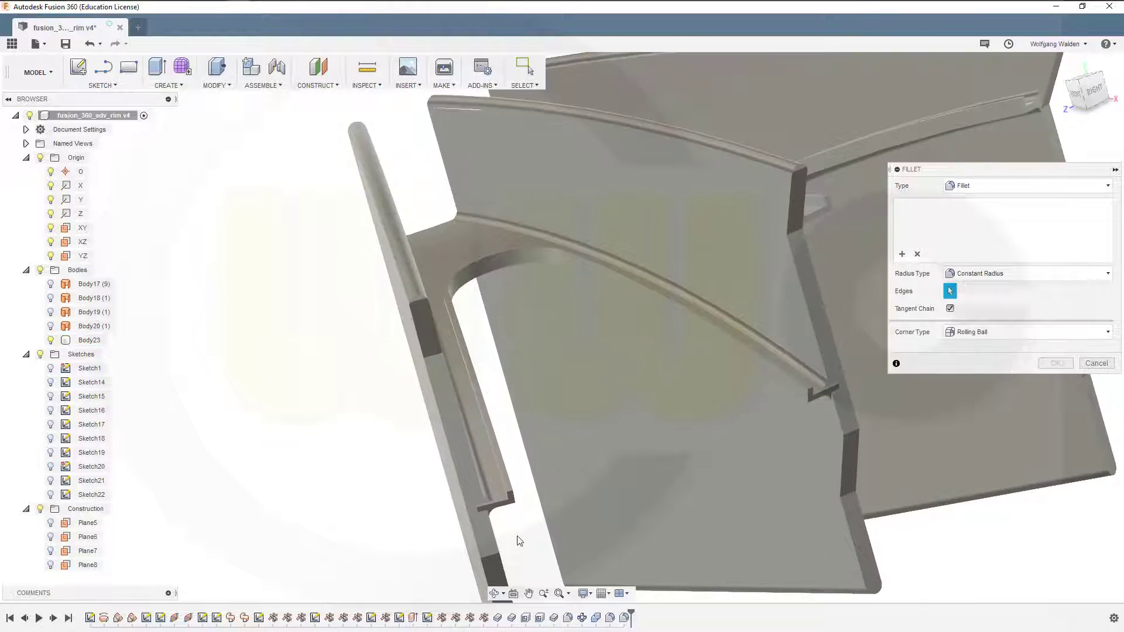
click(461, 266)
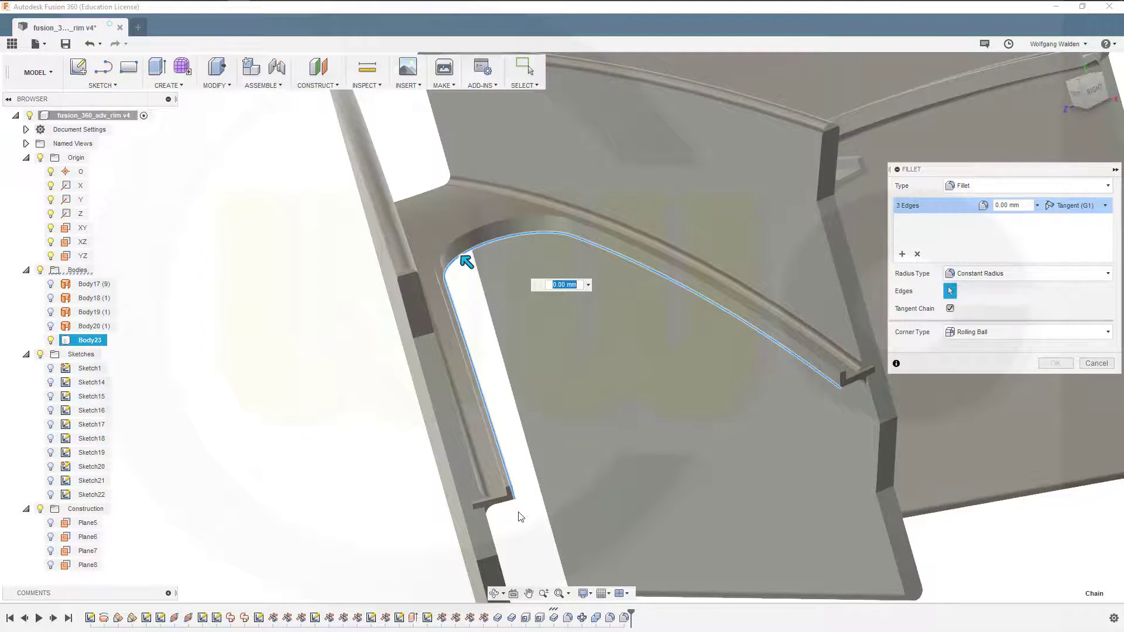
shift+middle_drag(611, 480, 550, 425)
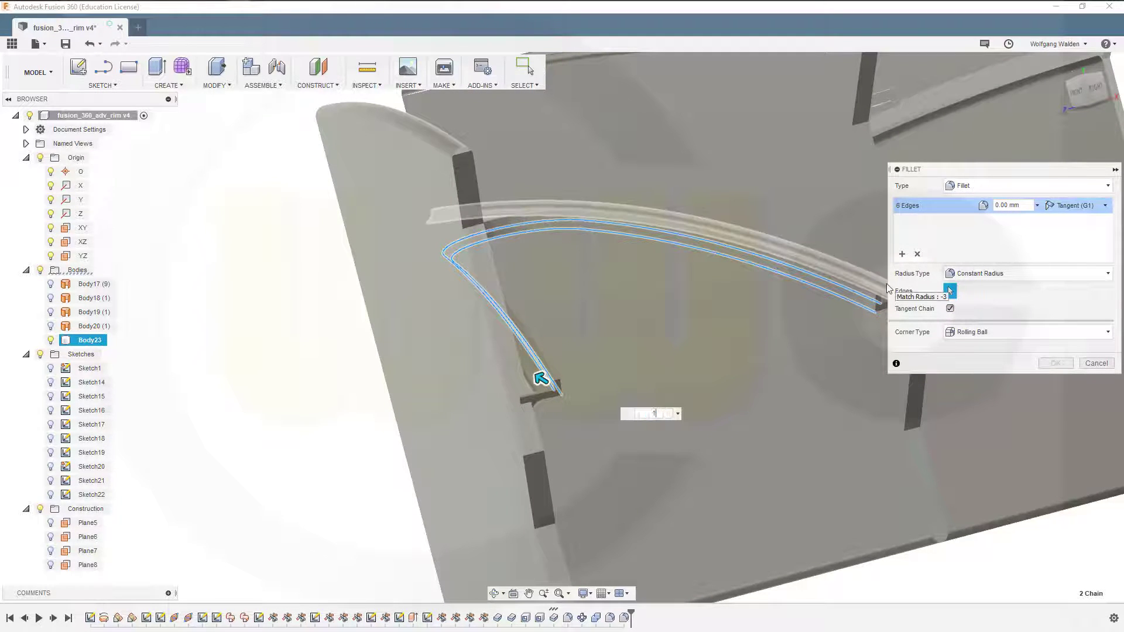
key(Escape)
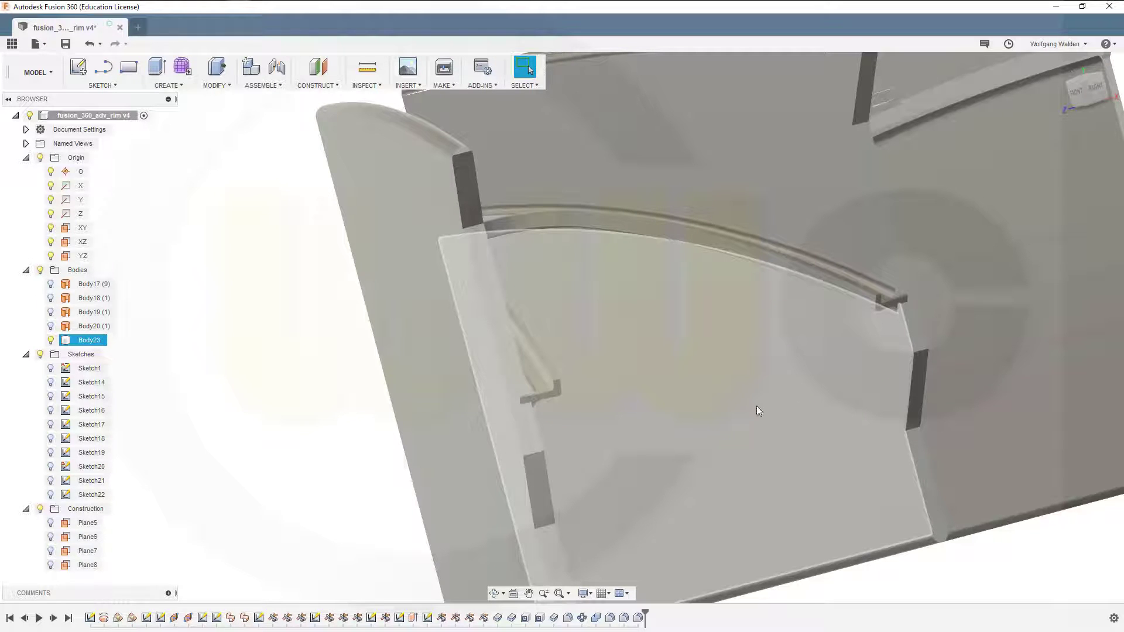
Fillet the two upper edge chains of the lip along the inner V-shaped spoke opening, using a constant radius.
right_click(227, 202)
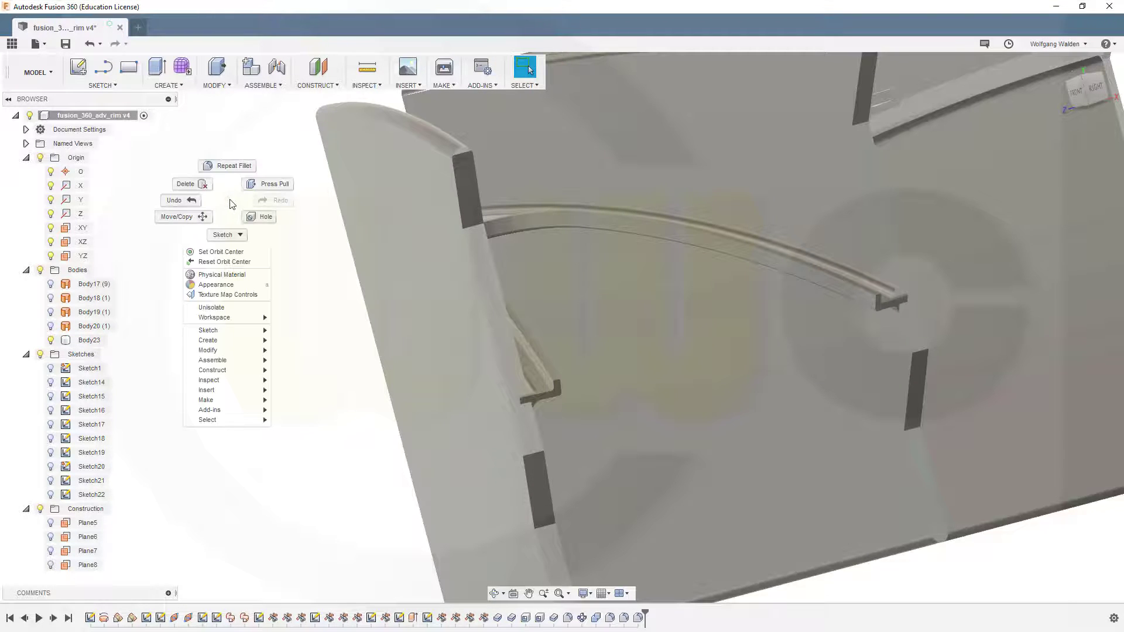
click(223, 167)
click(548, 354)
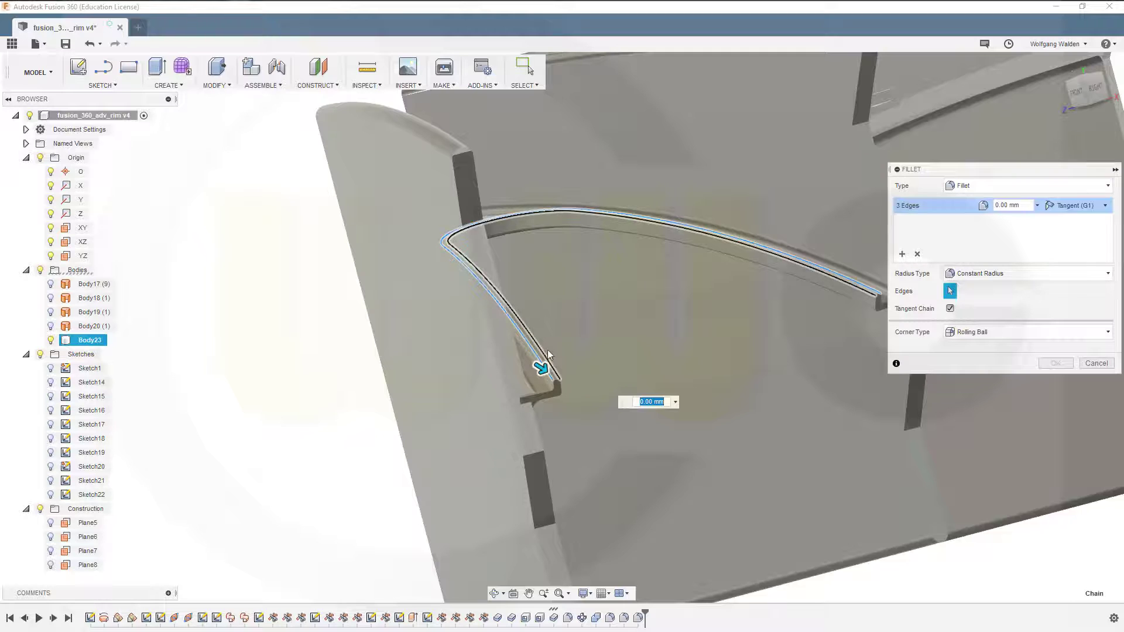
click(553, 364)
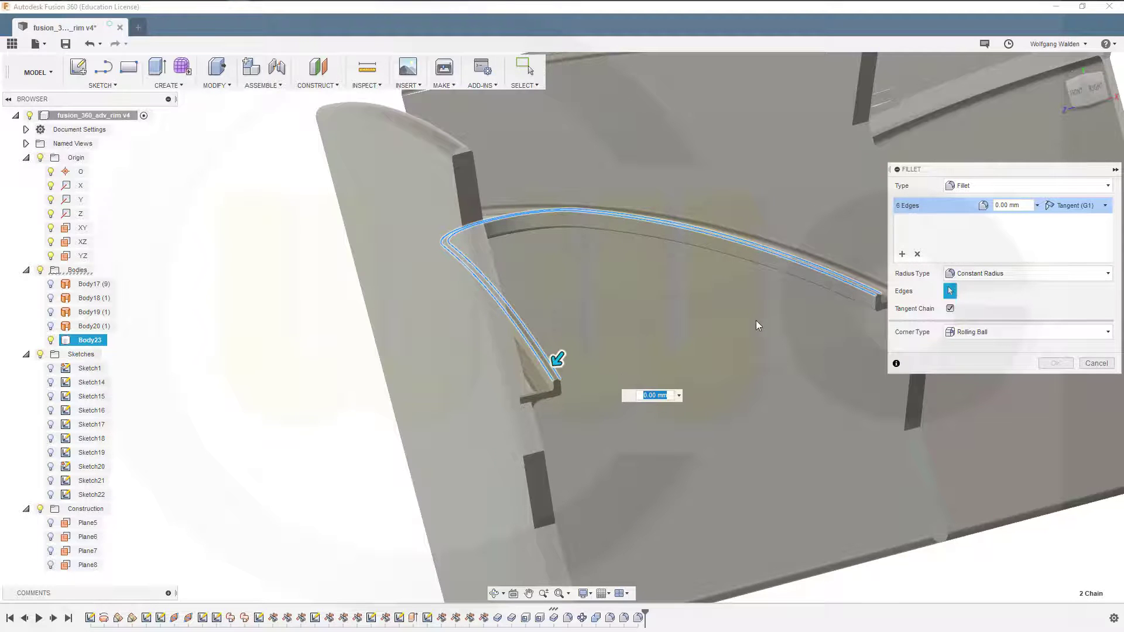
key(Escape)
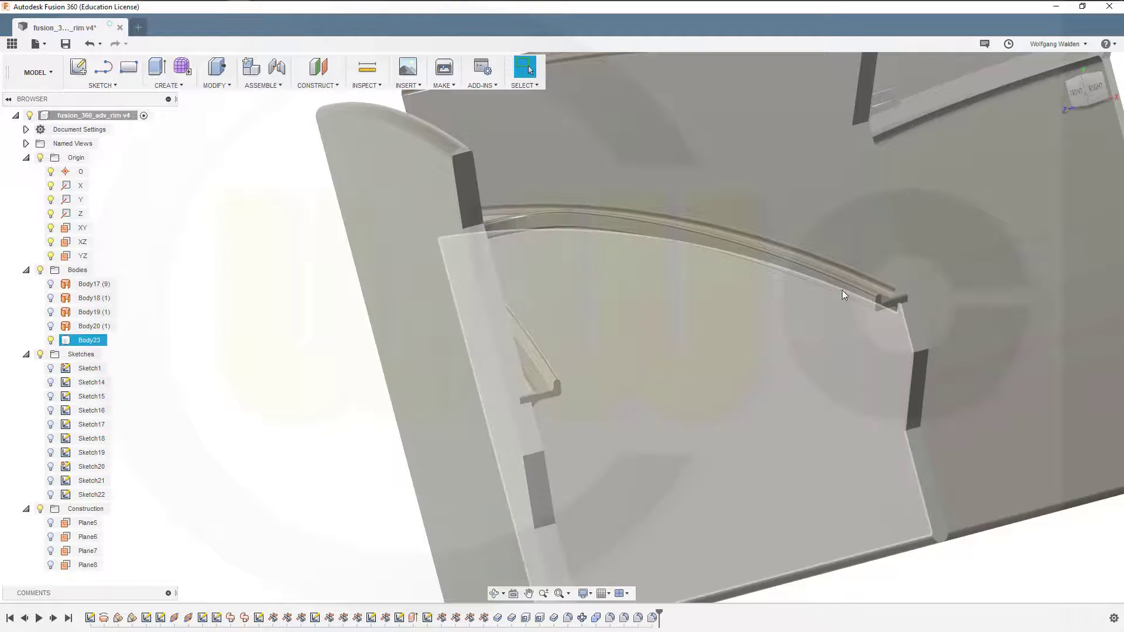
Fillet the four circular edges of the raised ring around the round hole in the spoke web, using a constant radius.
shift+middle_drag(831, 307, 815, 319)
middle_drag(838, 245, 715, 363)
click(893, 173)
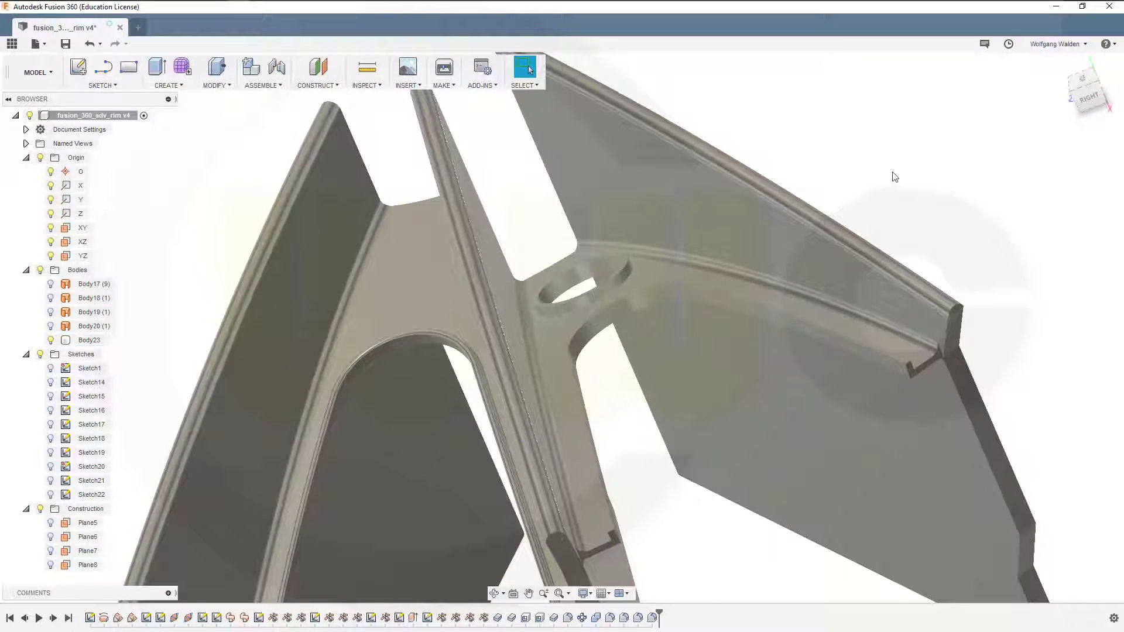
right_click(894, 176)
click(891, 141)
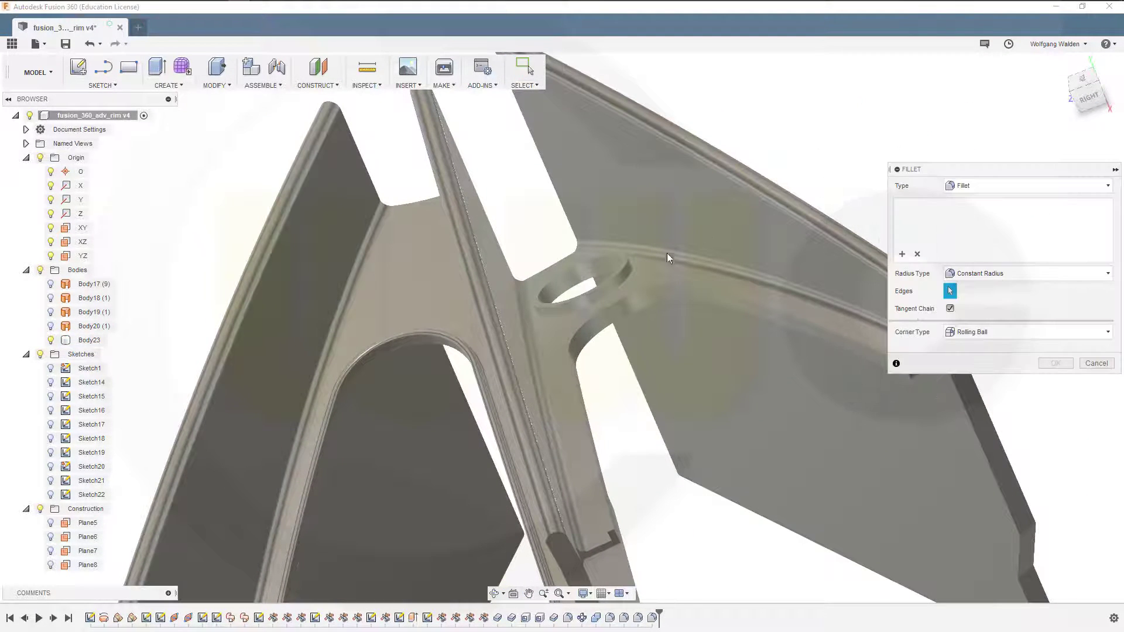
click(576, 287)
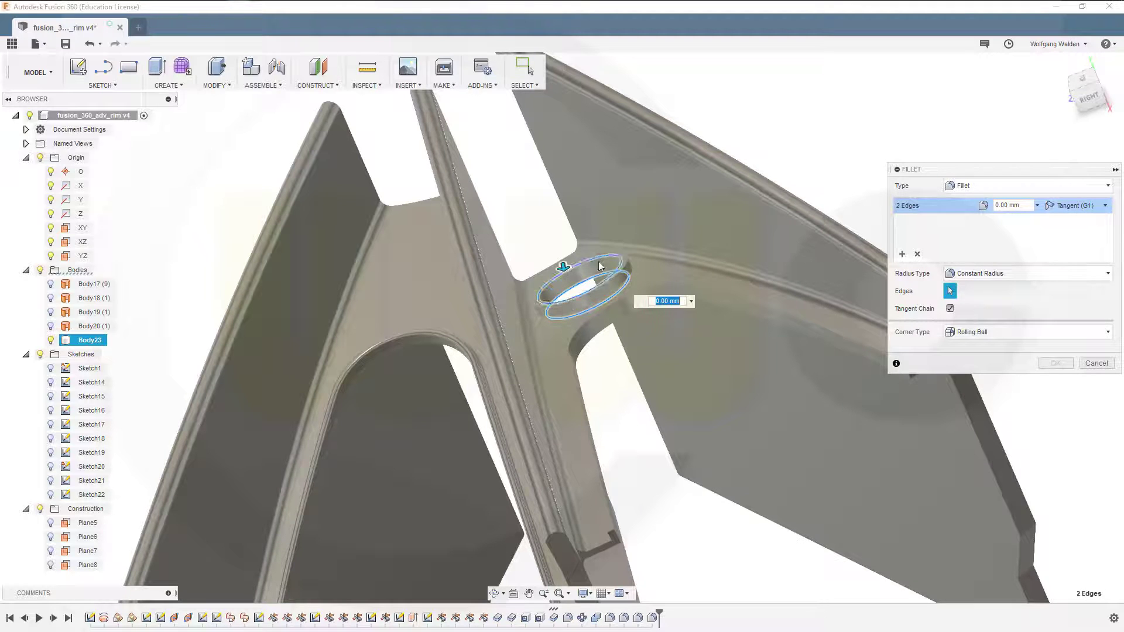
click(600, 266)
click(637, 274)
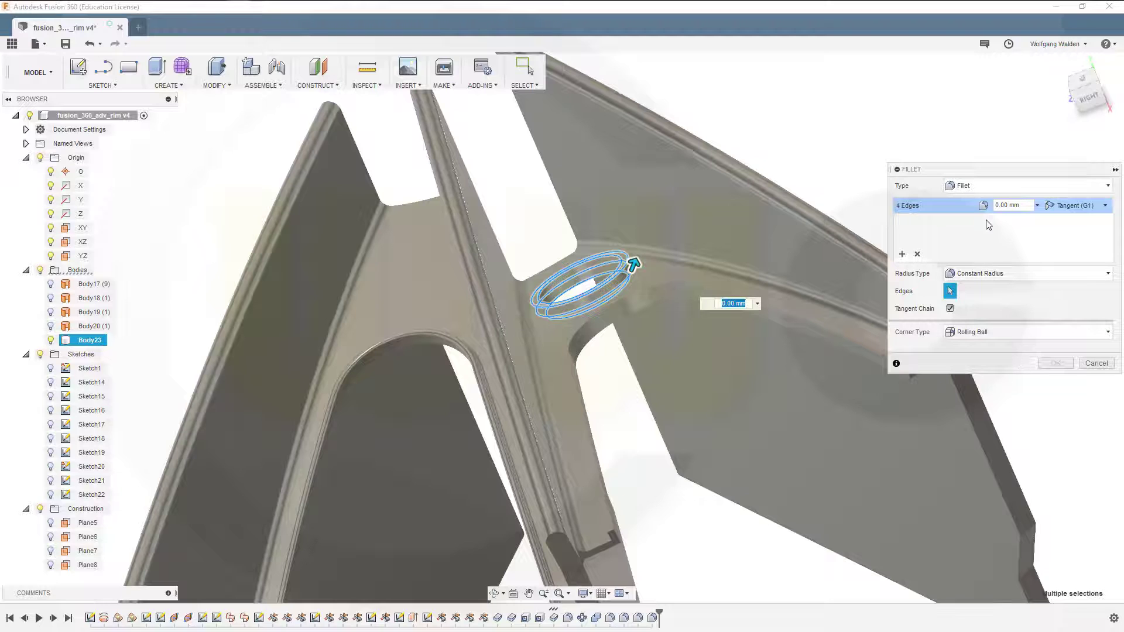
key(Return)
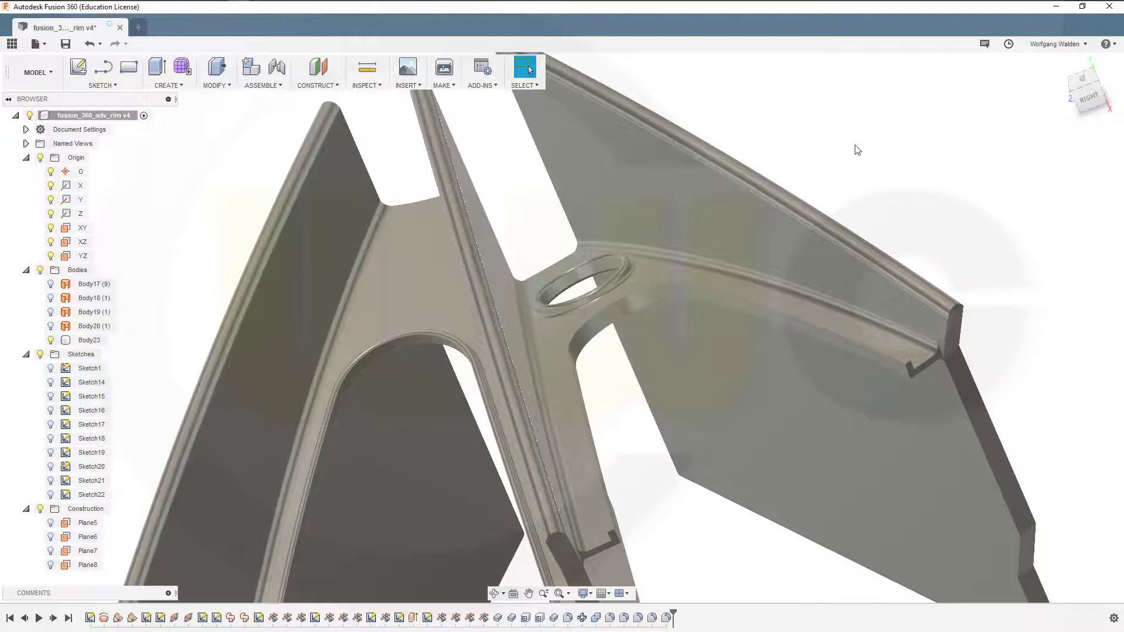
Fillet the lip's two top edge chains and its inner base edge chain along the V-shaped opening beside the round hole.
right_click(853, 151)
click(853, 111)
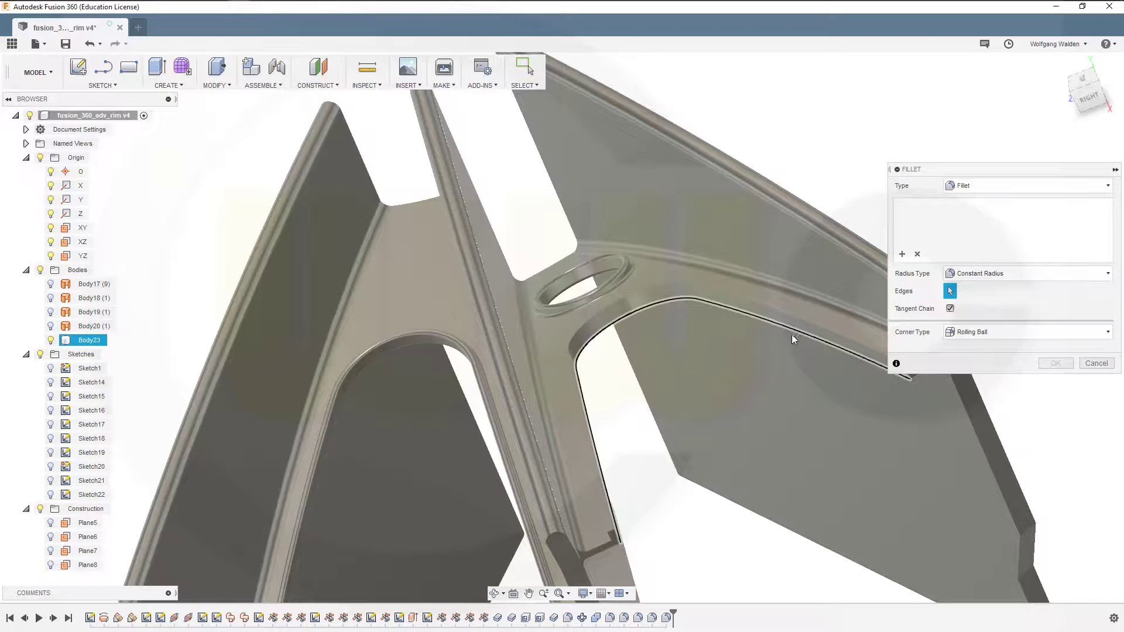
click(789, 316)
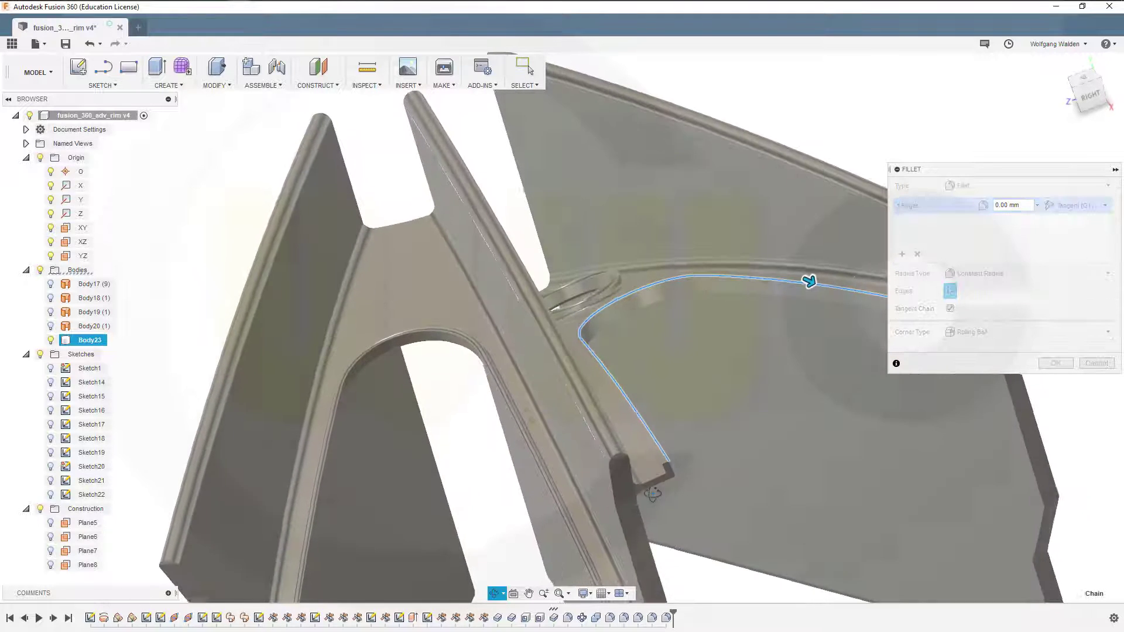
shift+middle_drag(627, 517, 642, 486)
click(648, 459)
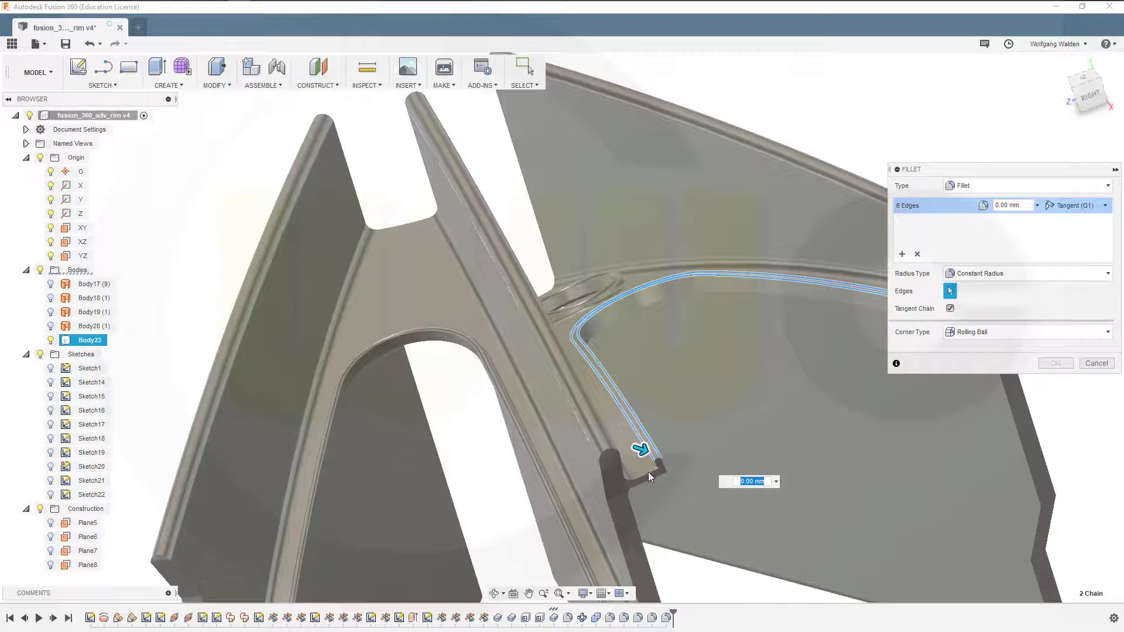
scroll(648, 472, up, 4)
scroll(639, 465, up, 3)
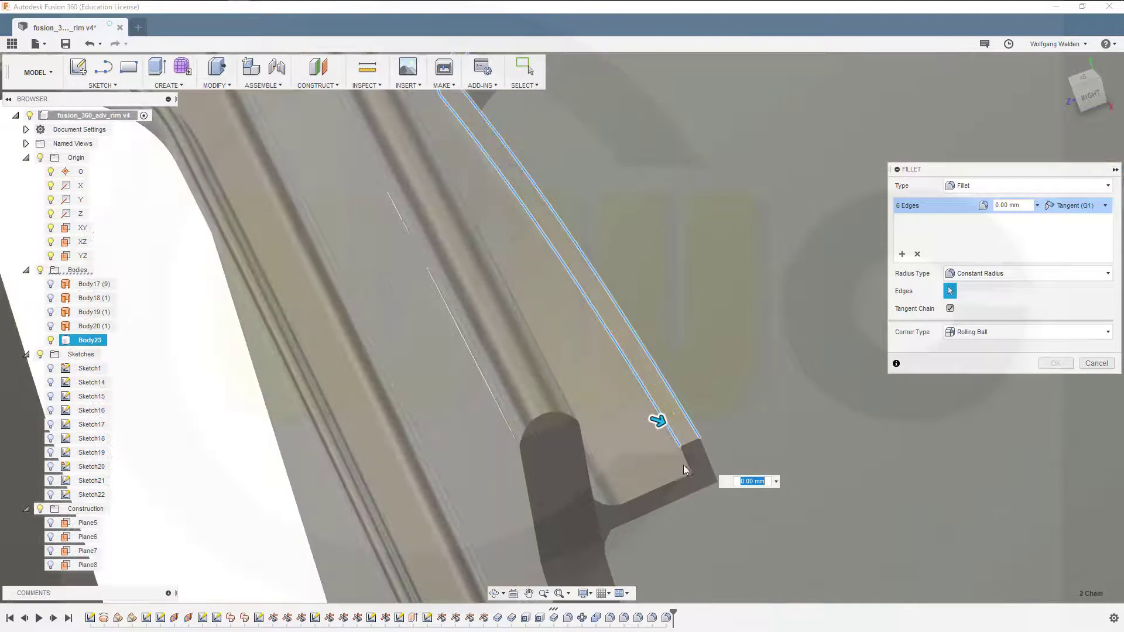
click(683, 465)
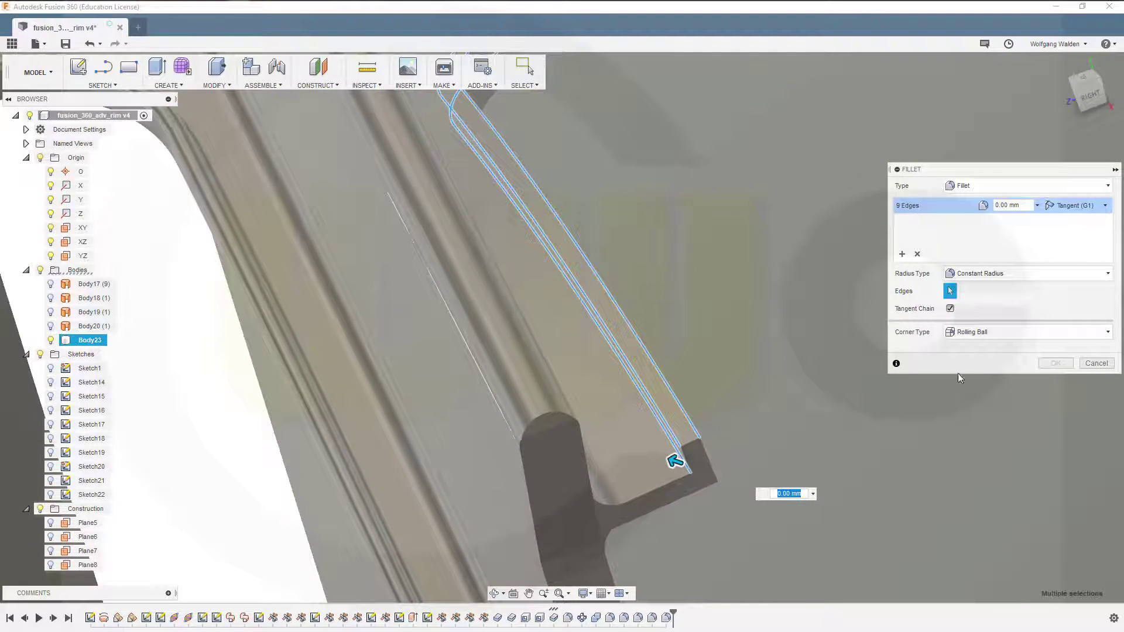
key(Escape)
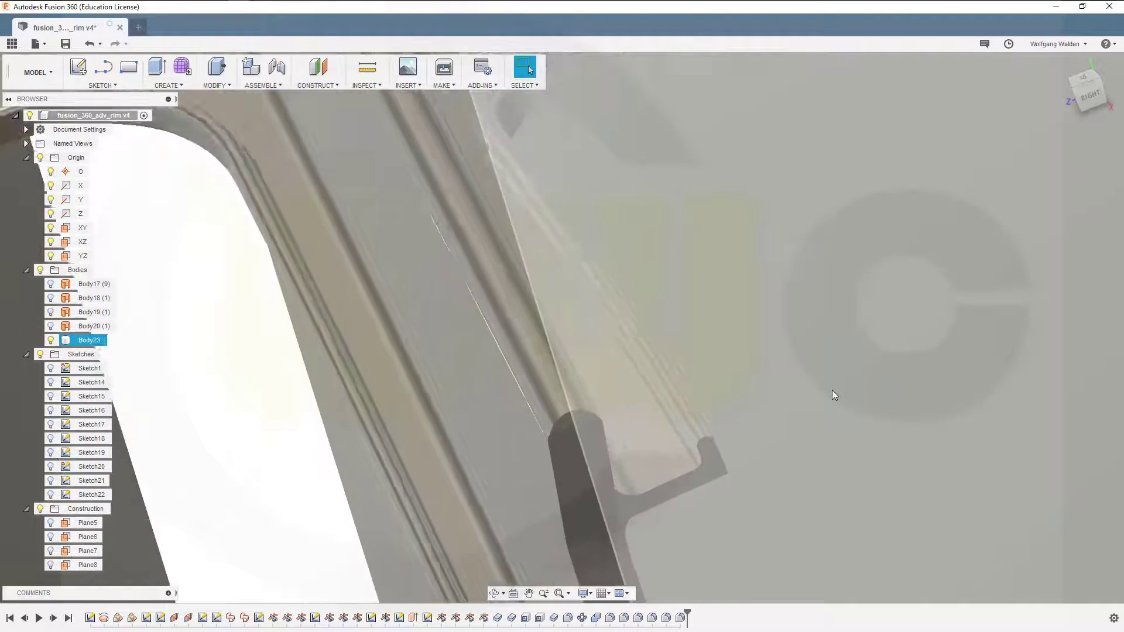
Create a full circular pattern of spoke body Body23 around the Y axis with a quantity of 6.
scroll(835, 396, down, 10)
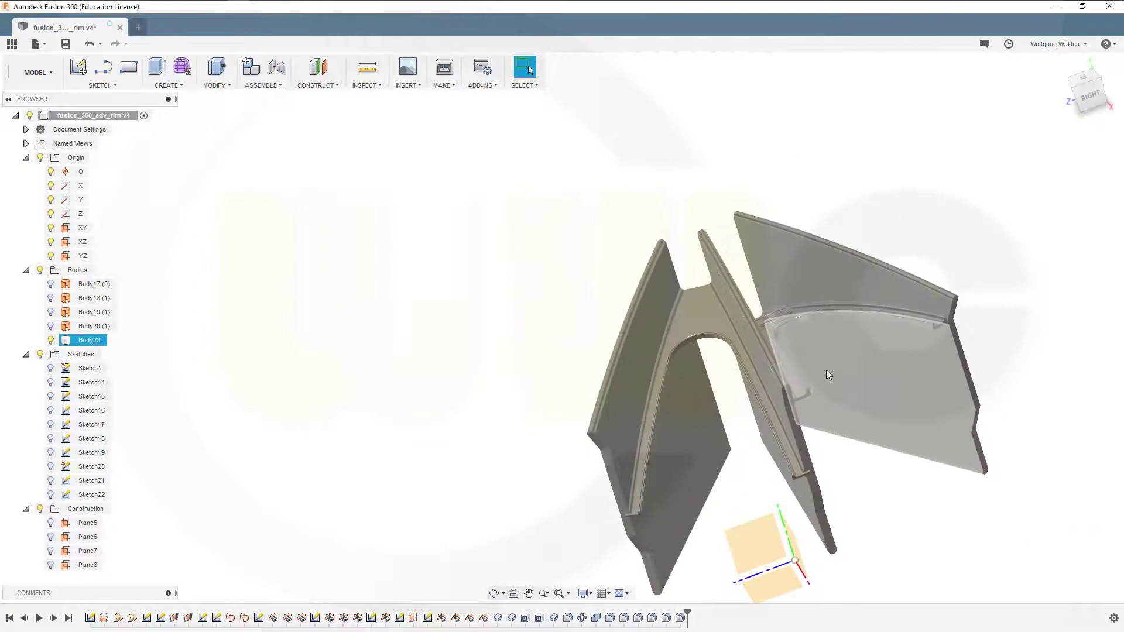
shift+middle_drag(820, 376, 603, 335)
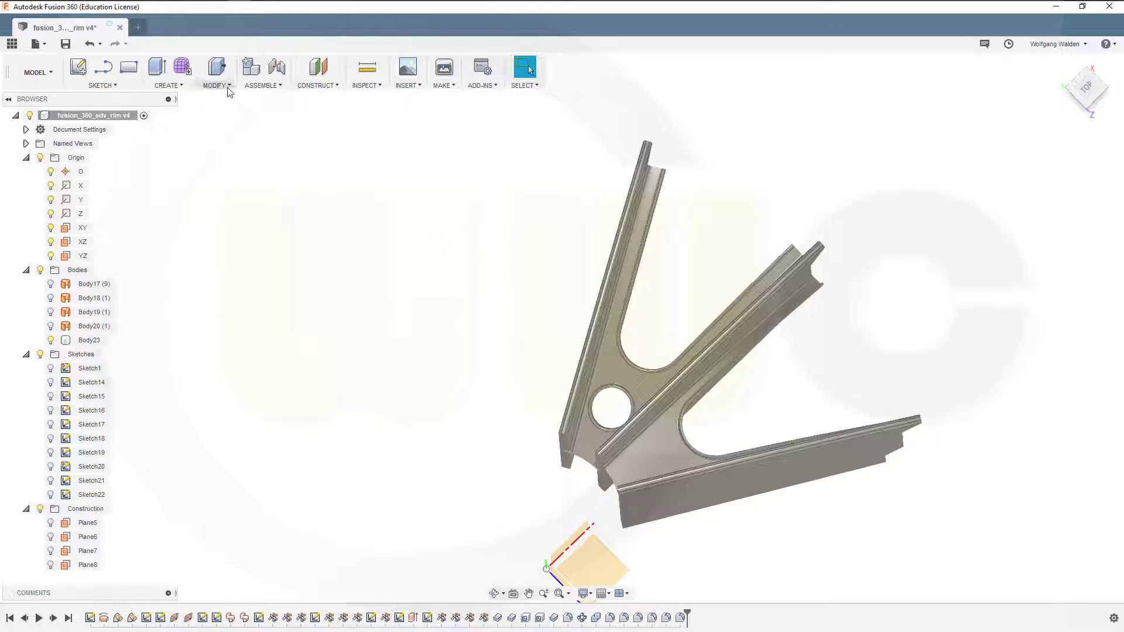
click(173, 82)
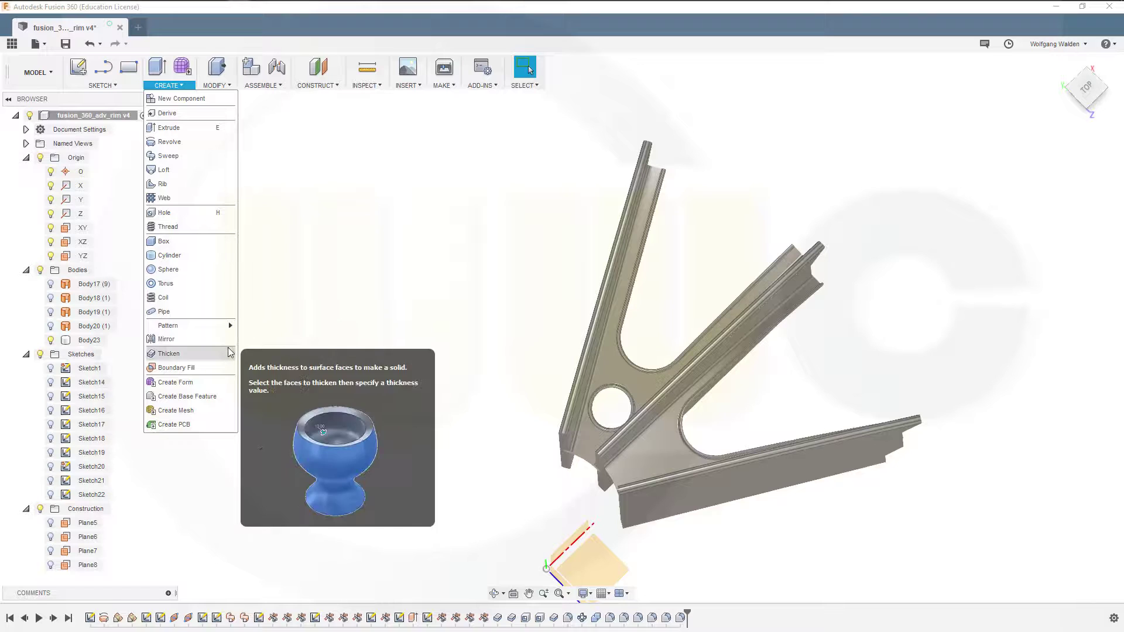
mouse_move(228, 326)
click(266, 340)
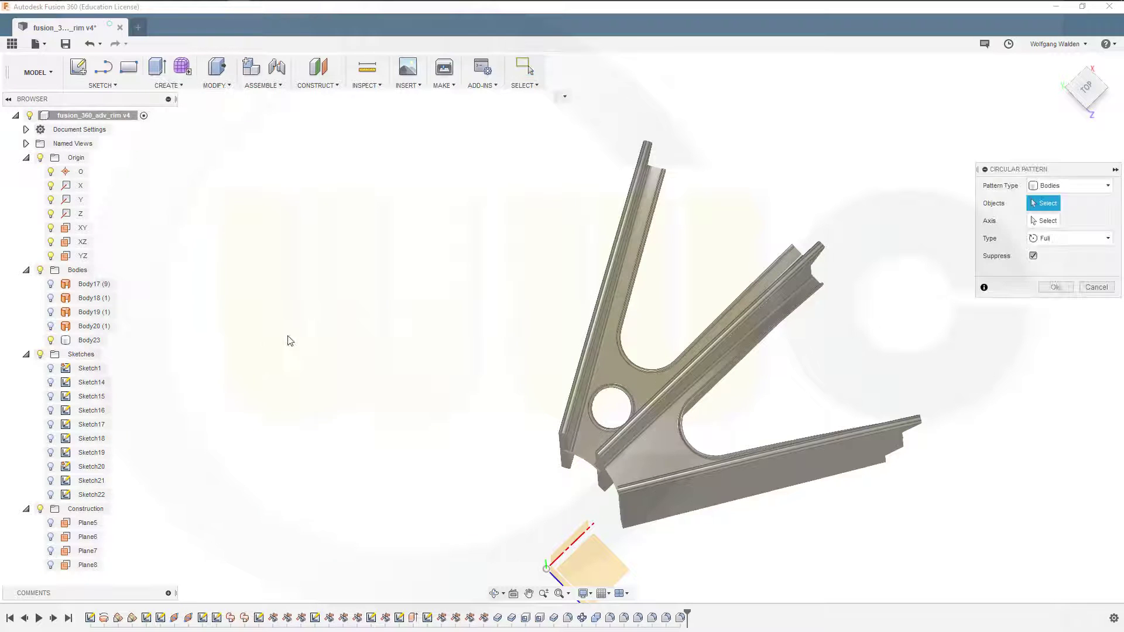
click(644, 394)
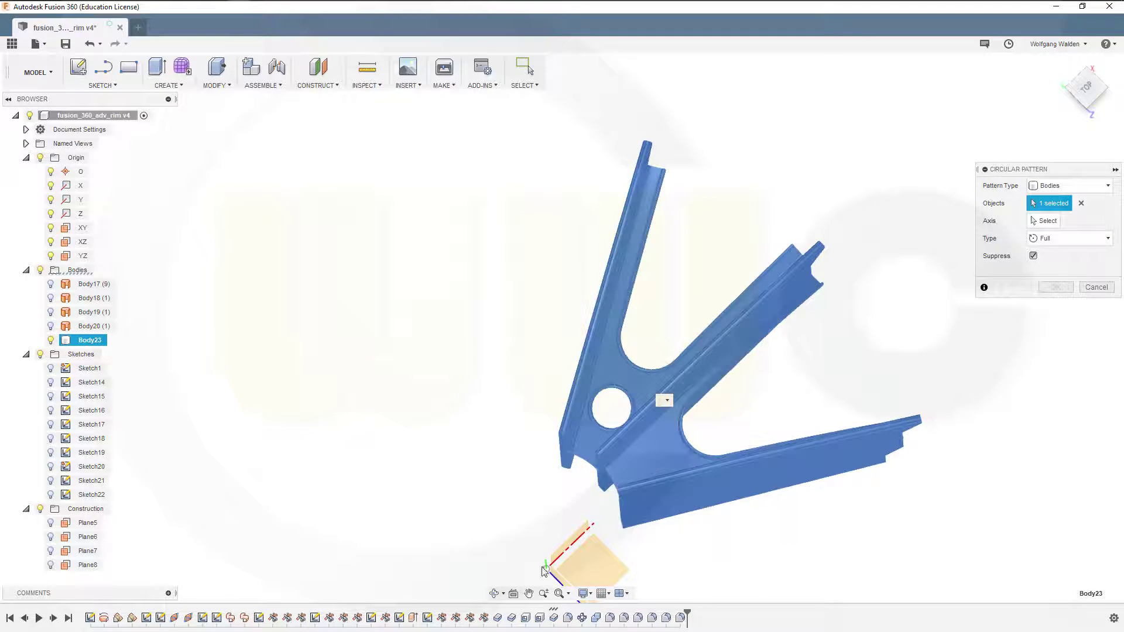
click(1054, 225)
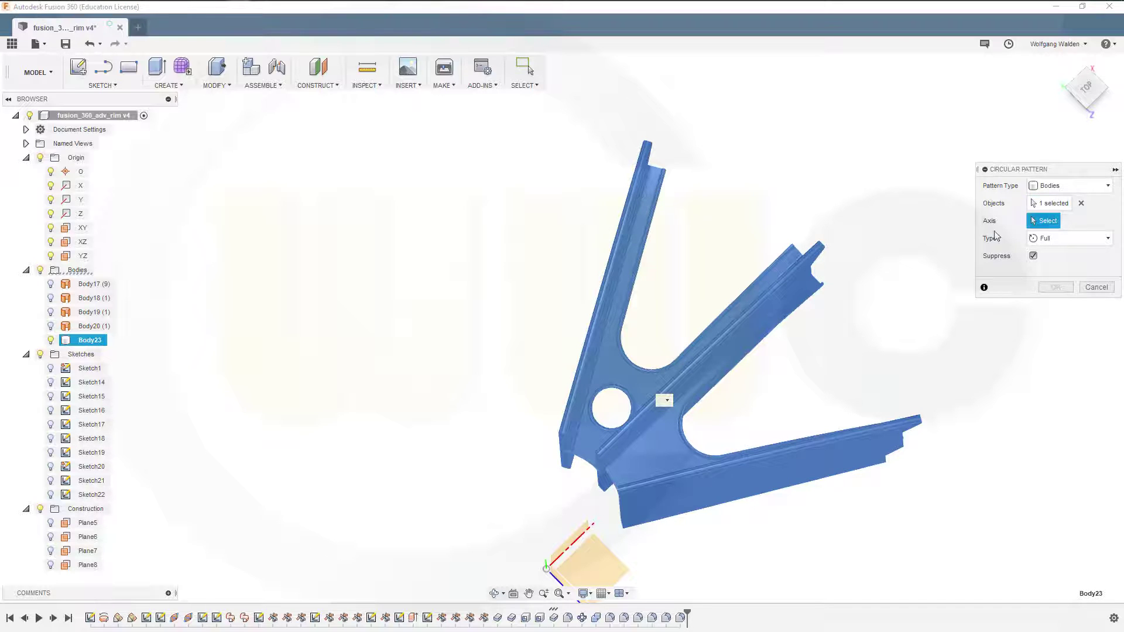
click(546, 569)
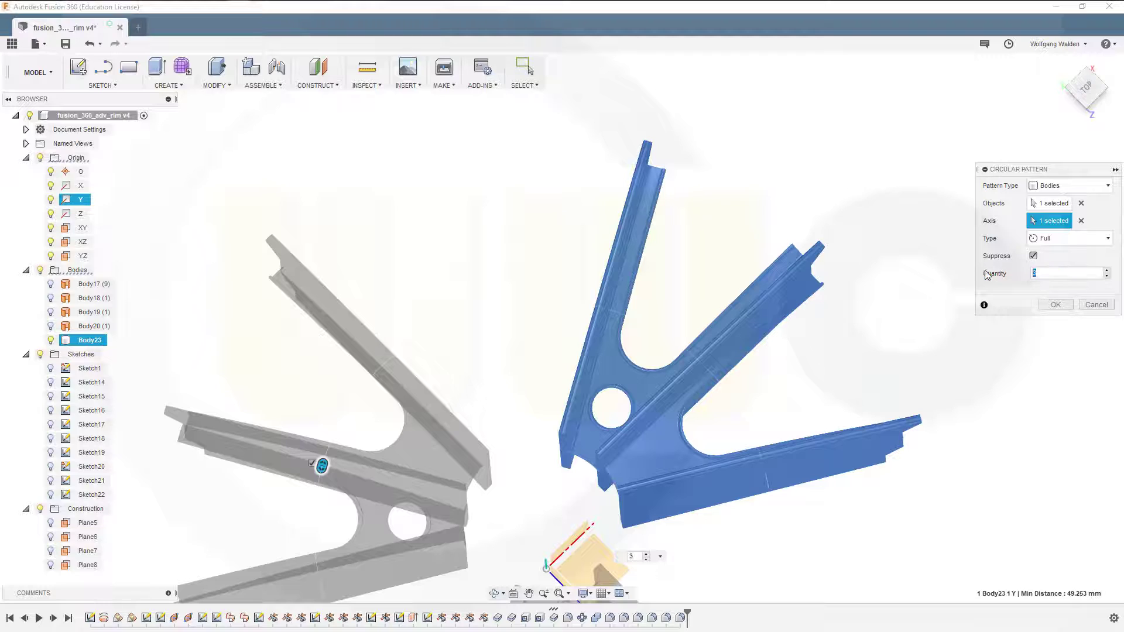
text(6)
key(Return)
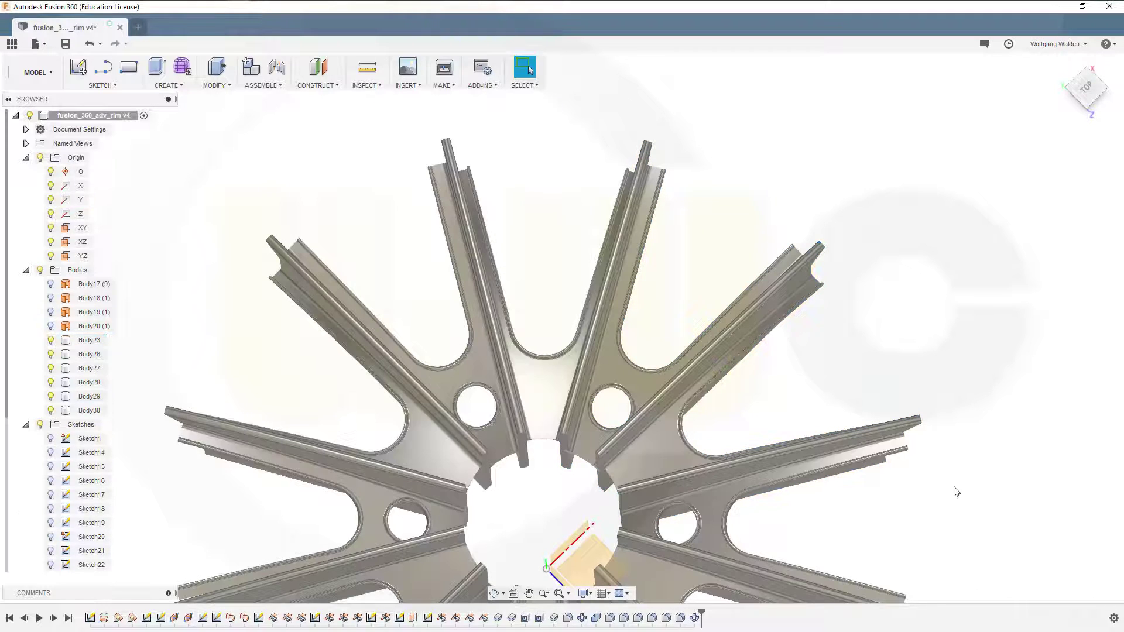
Examine the complete ring of patterned spokes from the side and from above.
shift+middle_drag(937, 491, 947, 450)
middle_drag(755, 434, 907, 291)
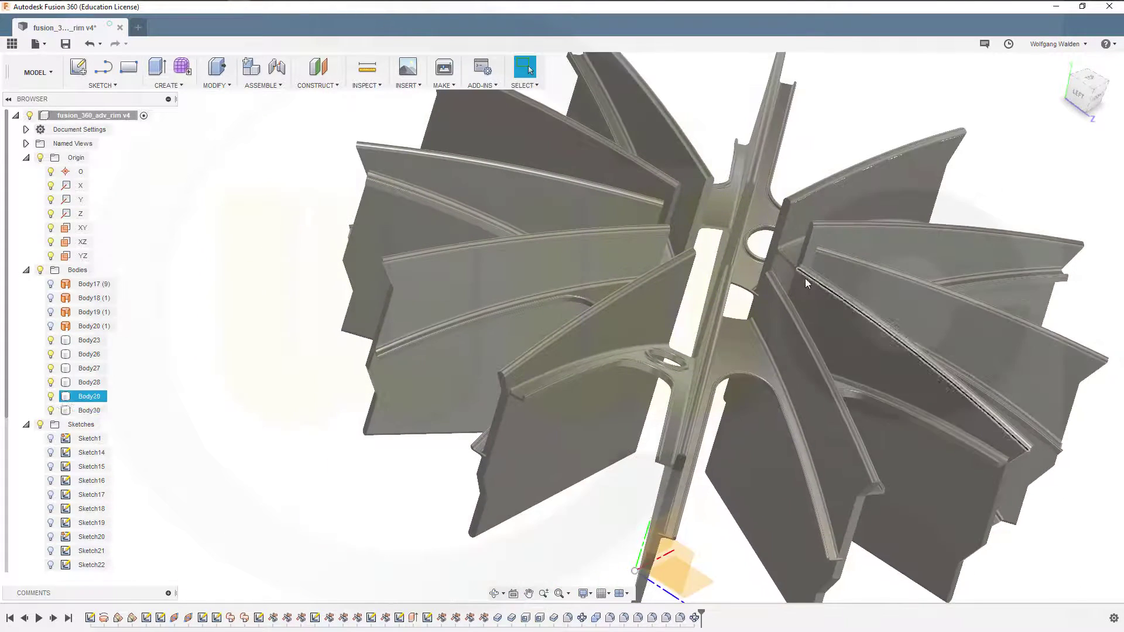
shift+middle_drag(806, 279, 832, 269)
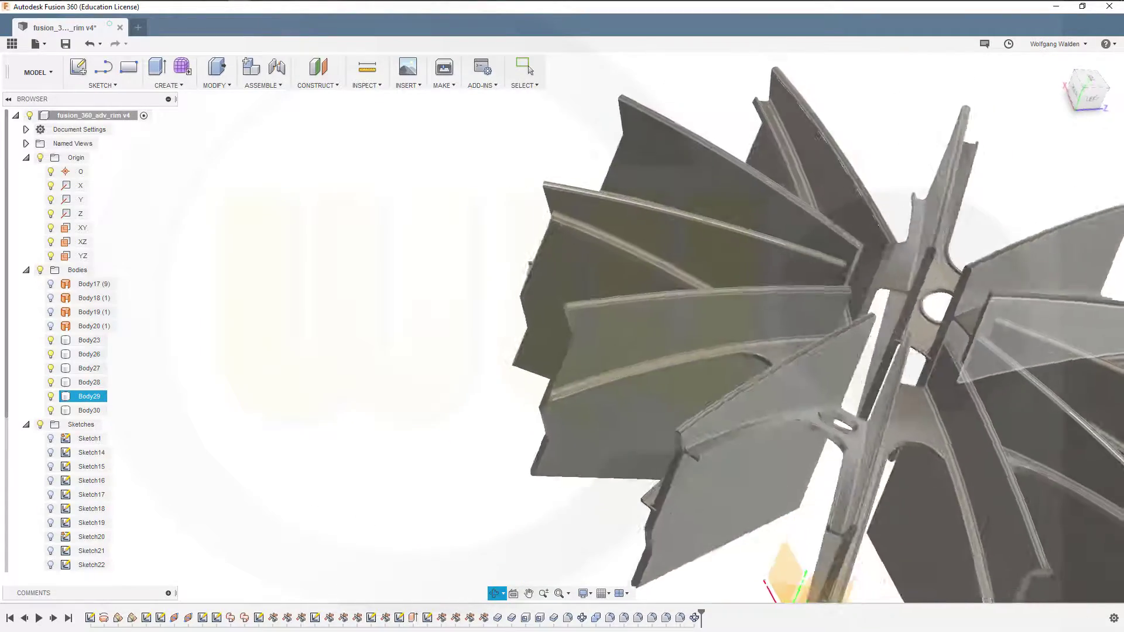
shift+middle_drag(820, 136, 843, 306)
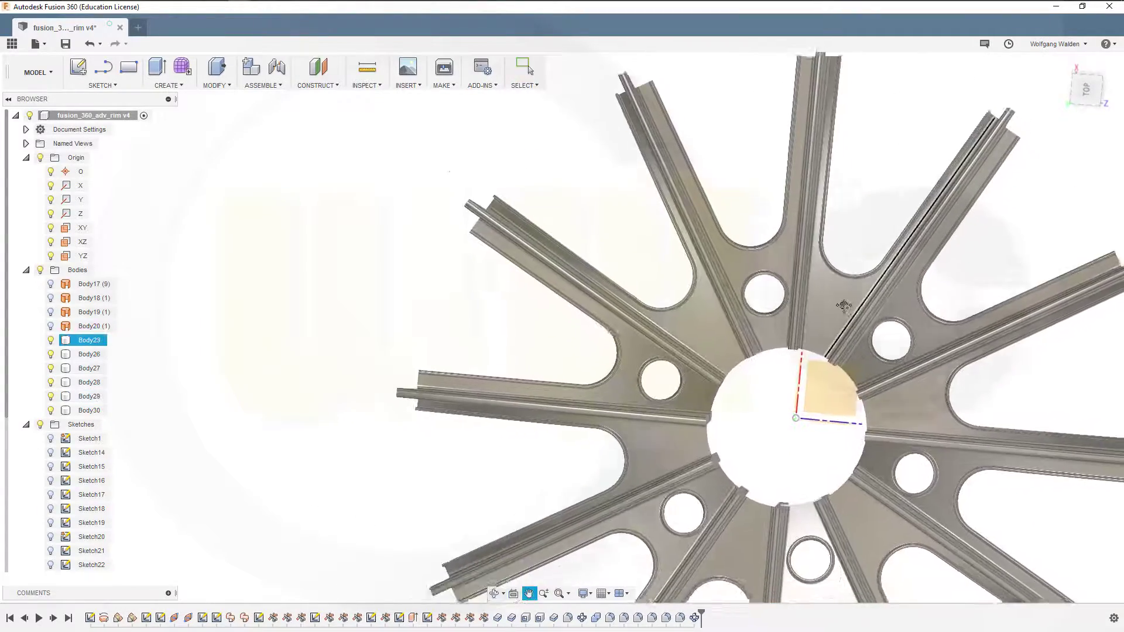
drag(843, 305, 827, 274)
key(Escape)
scroll(410, 279, down, 2)
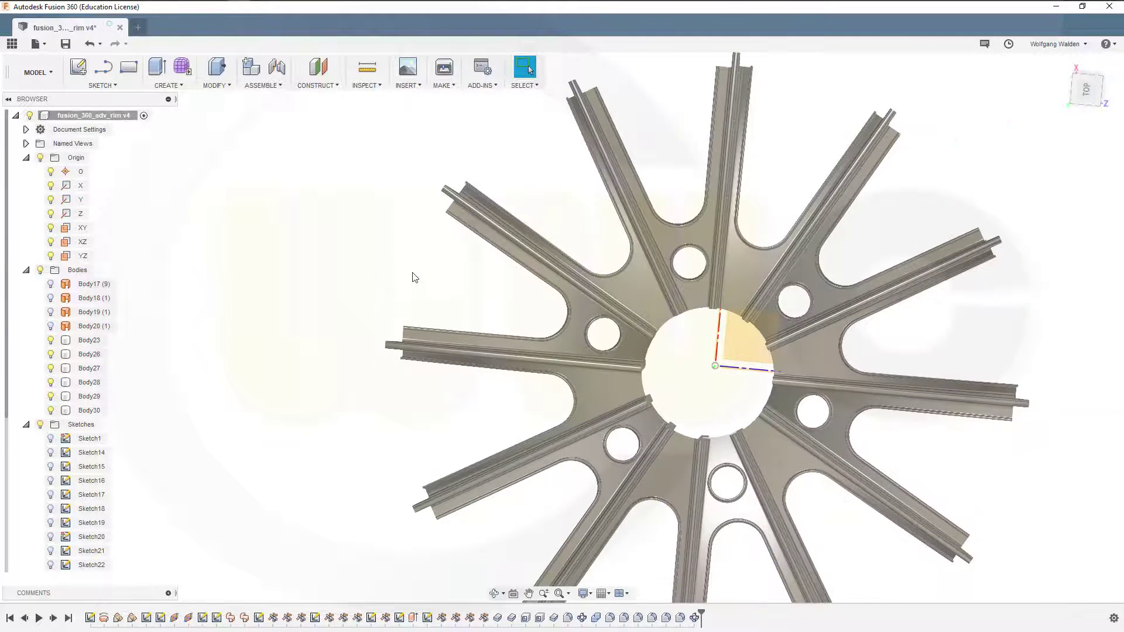
shift+middle_drag(413, 277, 269, 335)
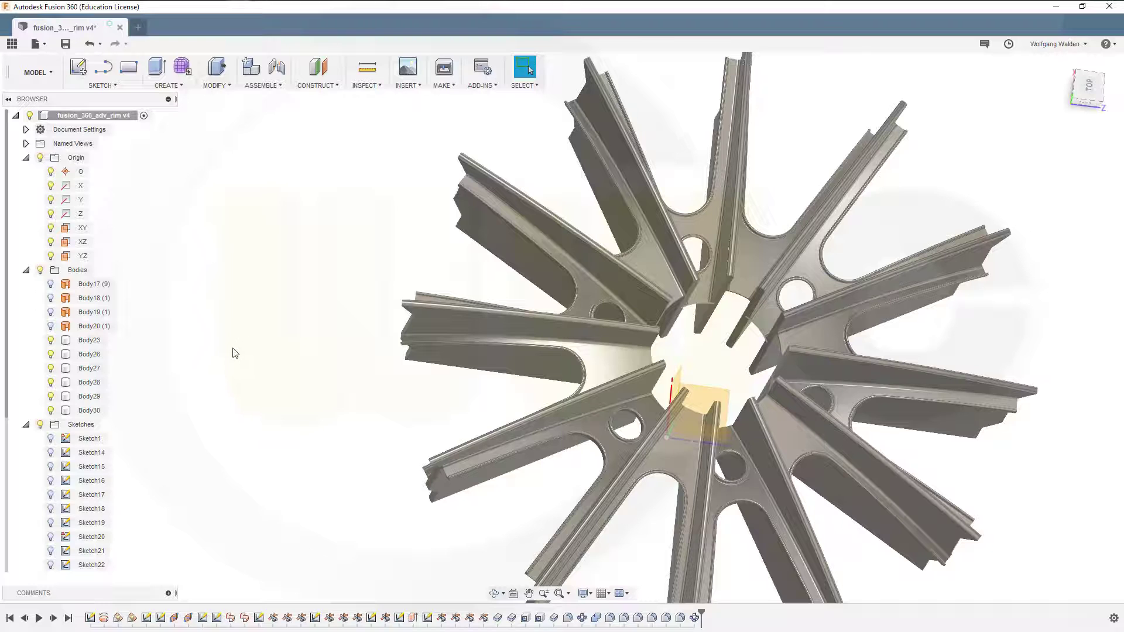
Show the outer rim surface, Body17, around the patterned spokes.
click(61, 286)
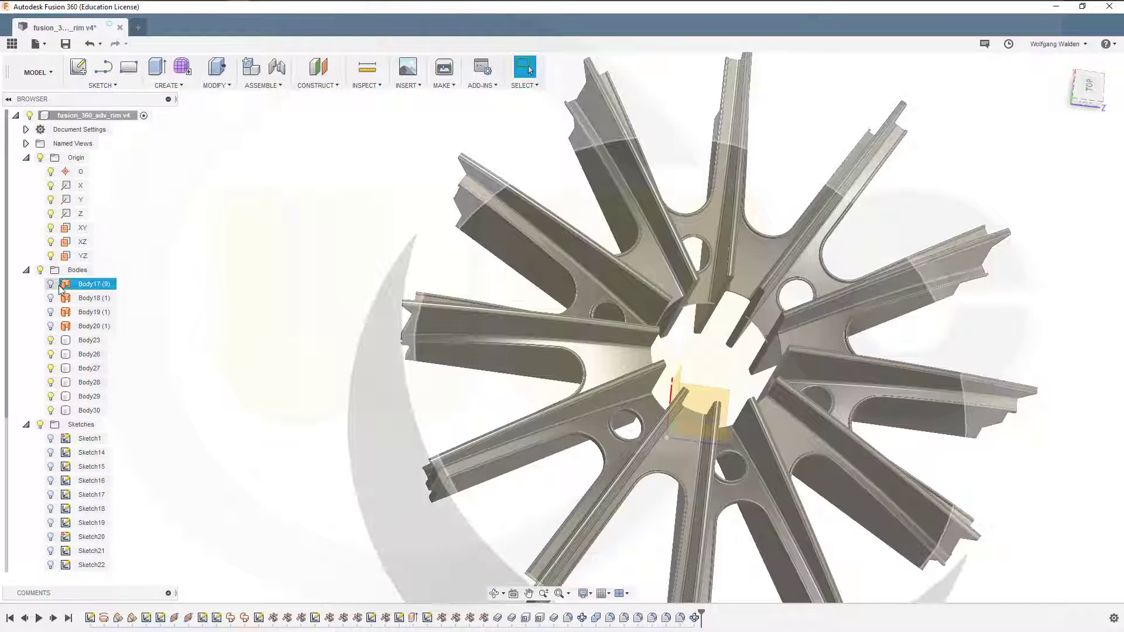
click(50, 284)
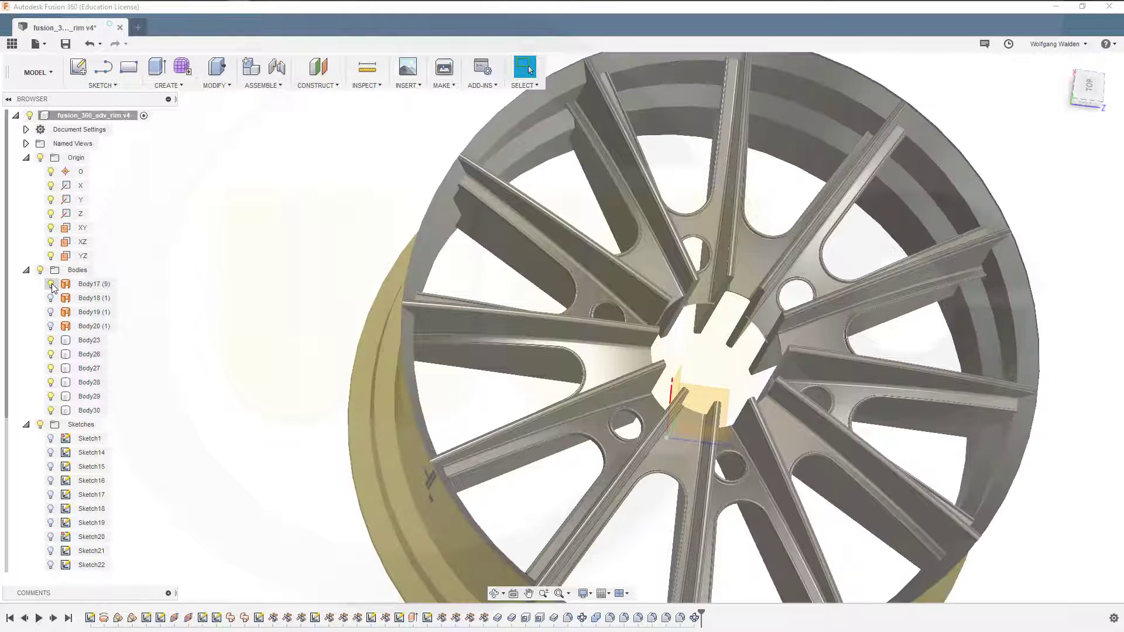
shift+middle_drag(241, 304, 506, 376)
key(Escape)
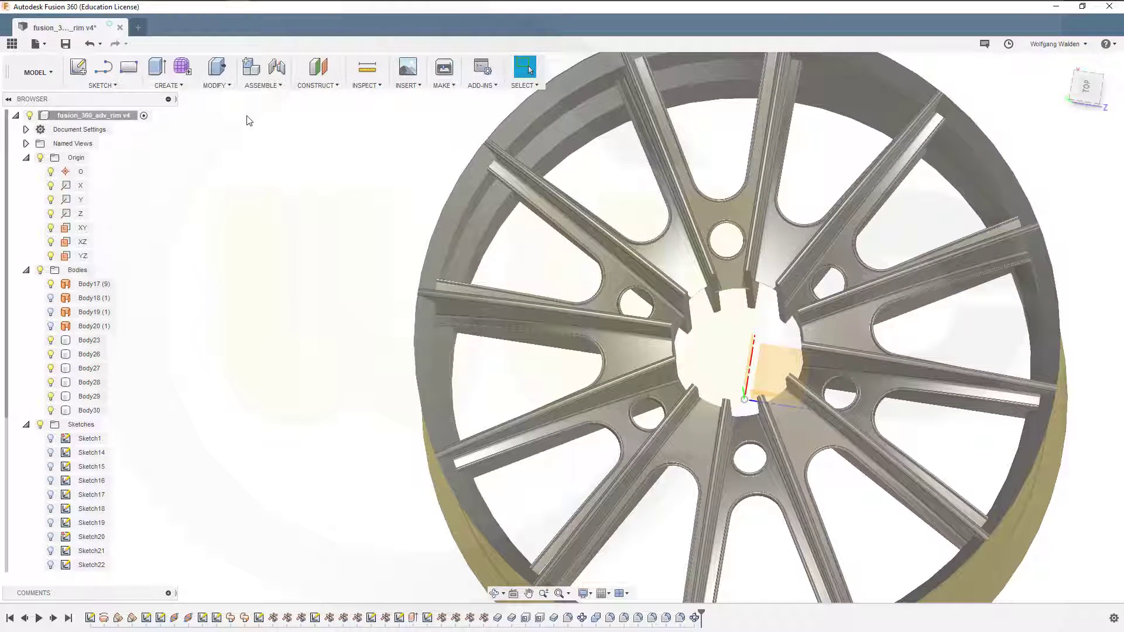
Thicken the outer rim surface, Body17, symmetrically by 5 mm as a new body.
click(167, 86)
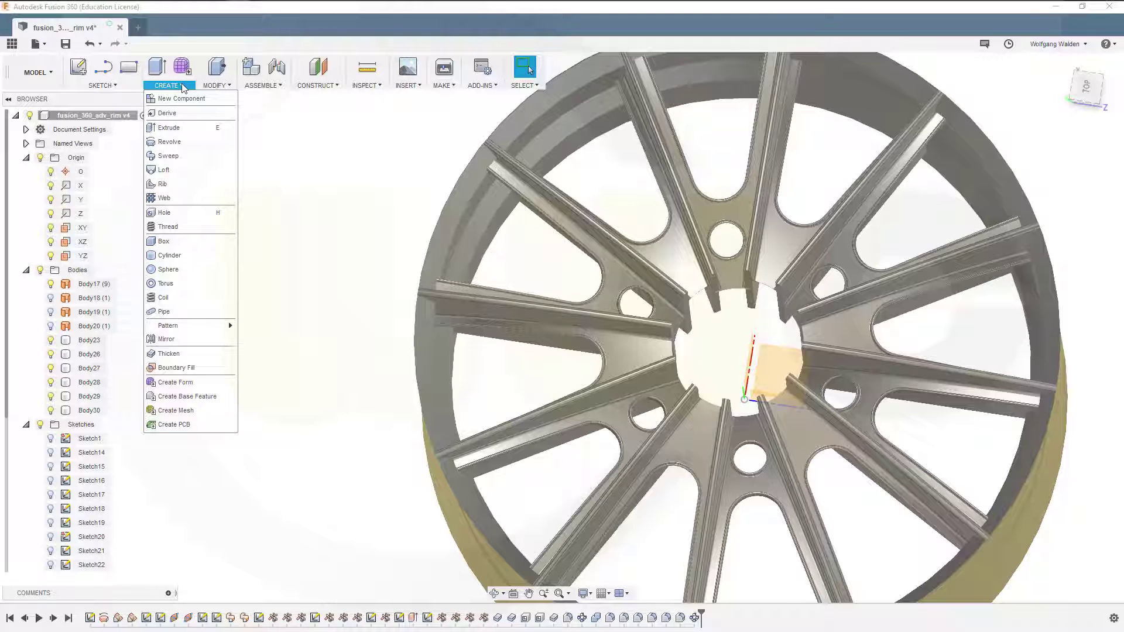
click(168, 354)
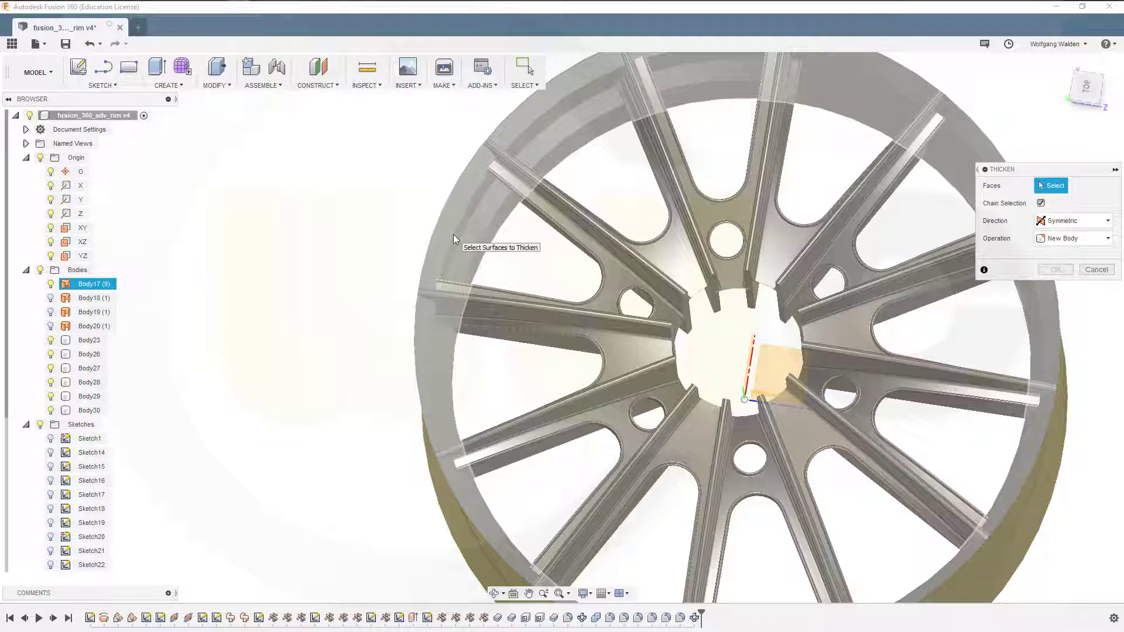
click(453, 234)
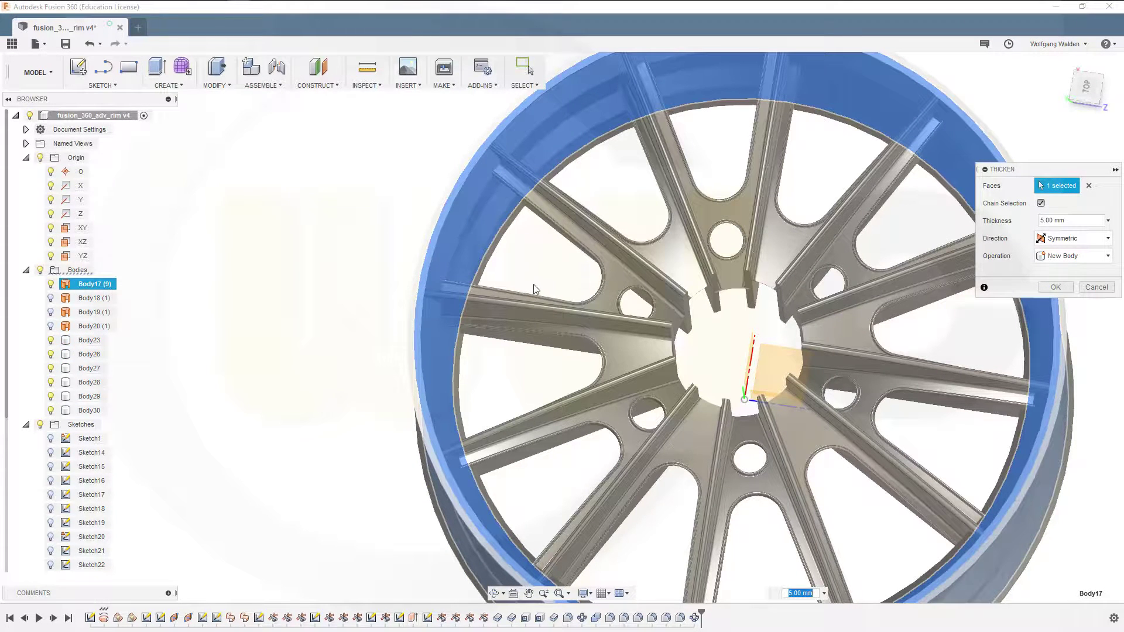
shift+middle_drag(561, 293, 675, 299)
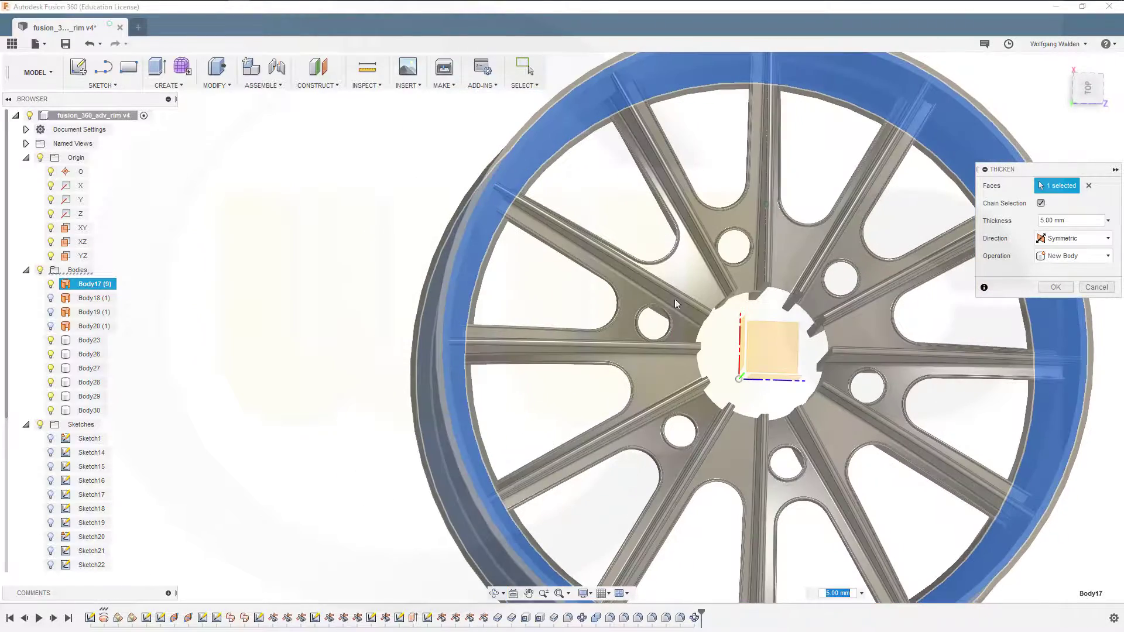
click(1054, 287)
Fillet five circular edges of the thickened outer rim, around its inner steps, outer wall and front lip, with a 5 mm constant radius.
mouse_move(556, 296)
shift+middle_down()
mouse_move(564, 301)
mouse_move(539, 314)
mouse_move(619, 325)
mouse_move(542, 306)
shift+middle_up()
middle_drag(703, 323, 539, 304)
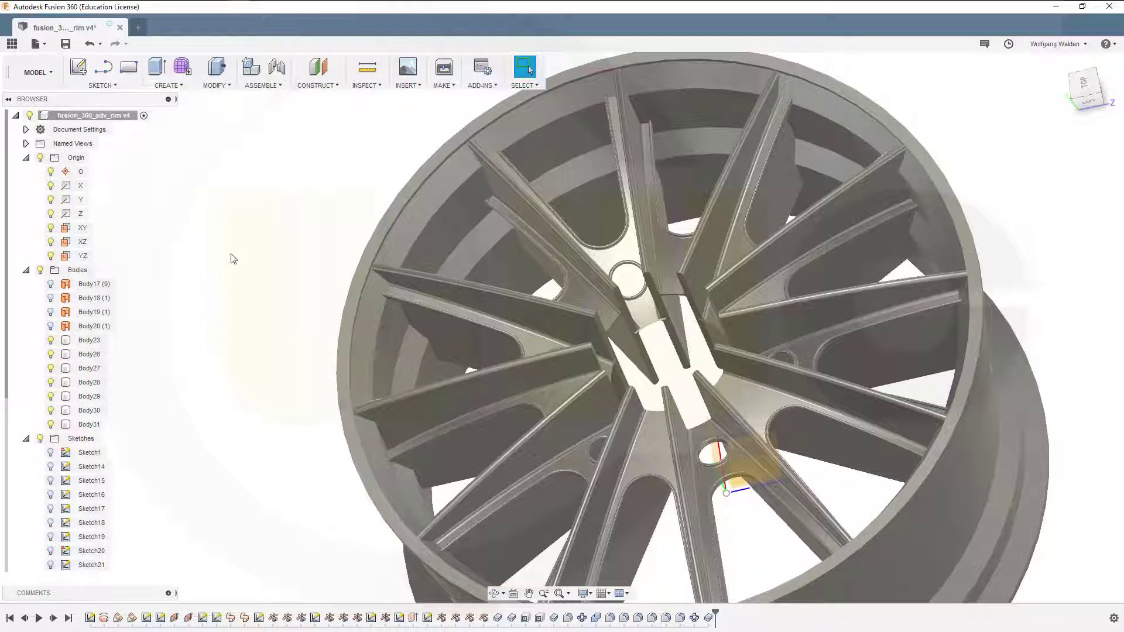
mouse_move(260, 256)
middle_down()
mouse_move(276, 282)
mouse_move(240, 248)
middle_up()
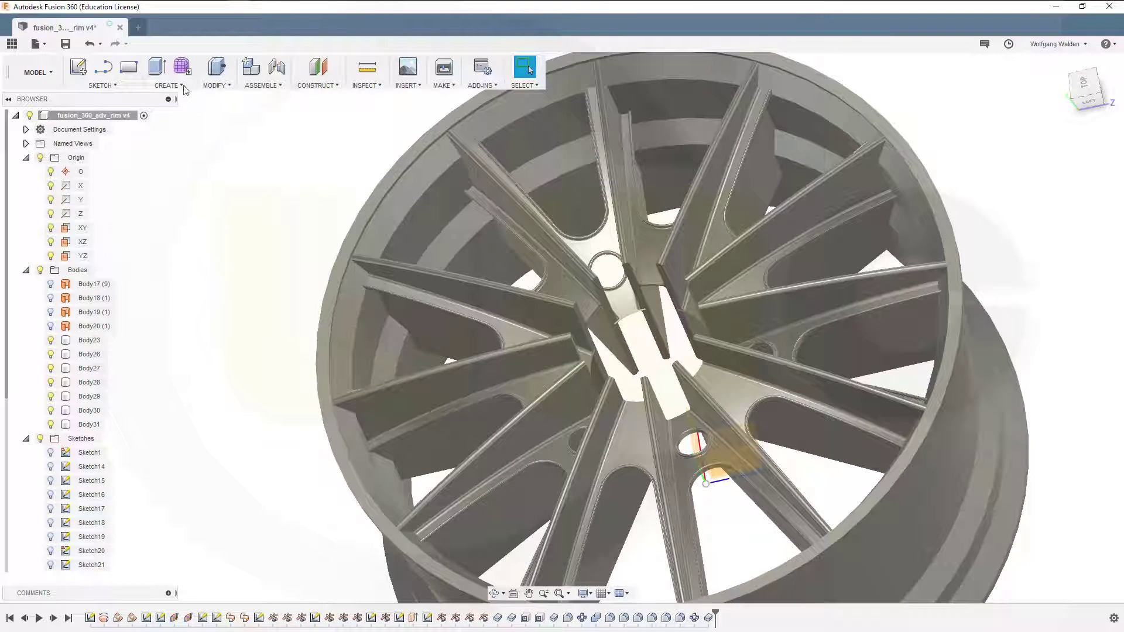
click(216, 84)
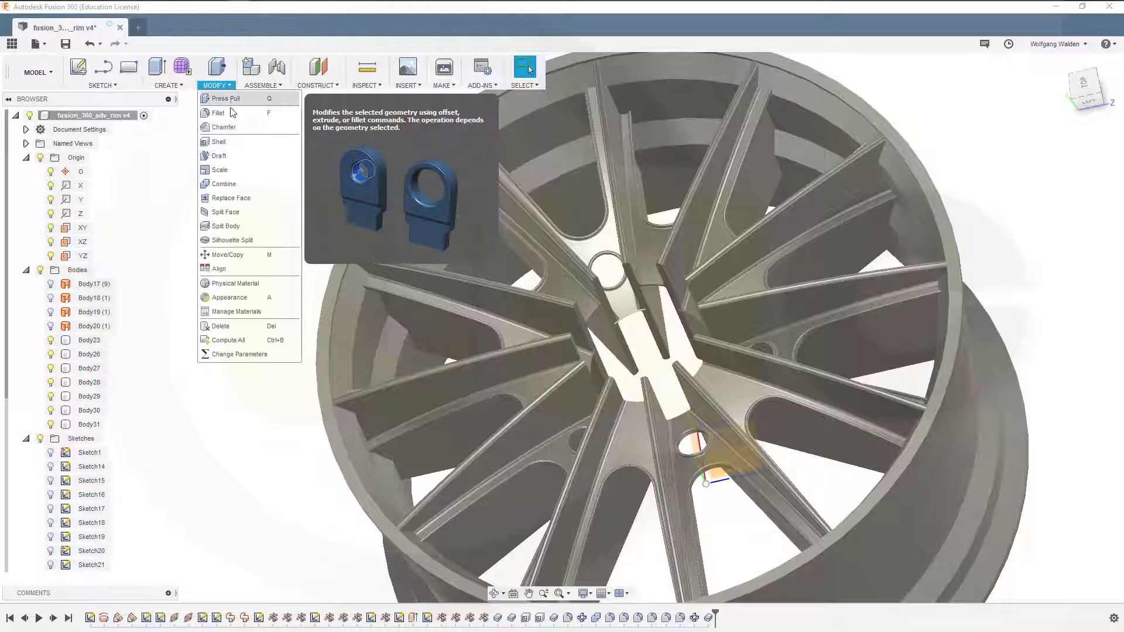
click(226, 114)
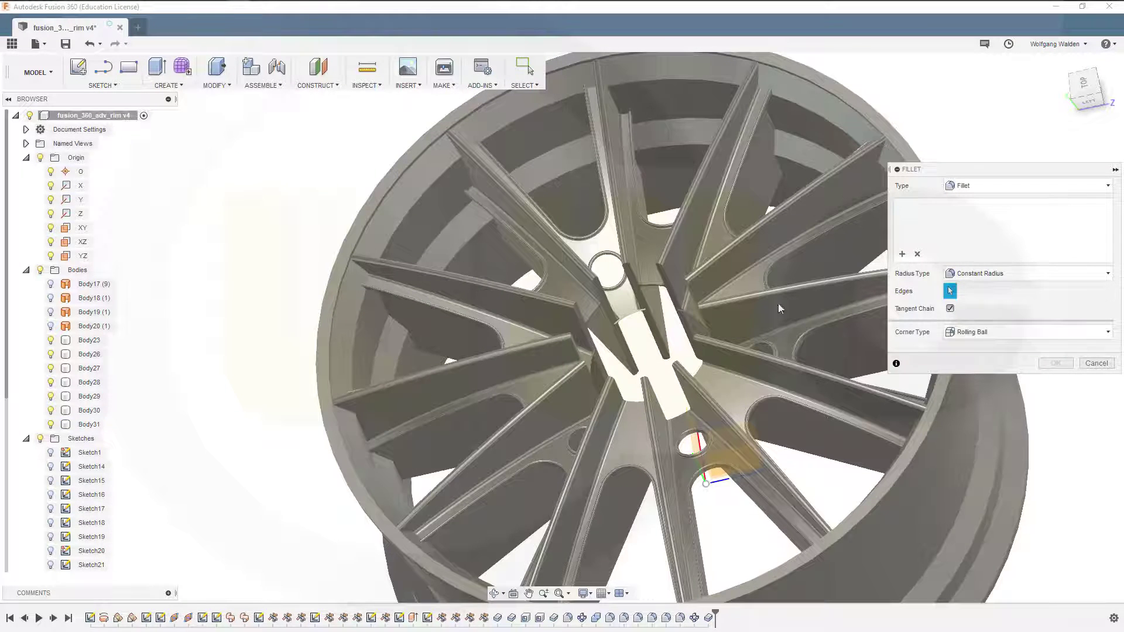
click(409, 216)
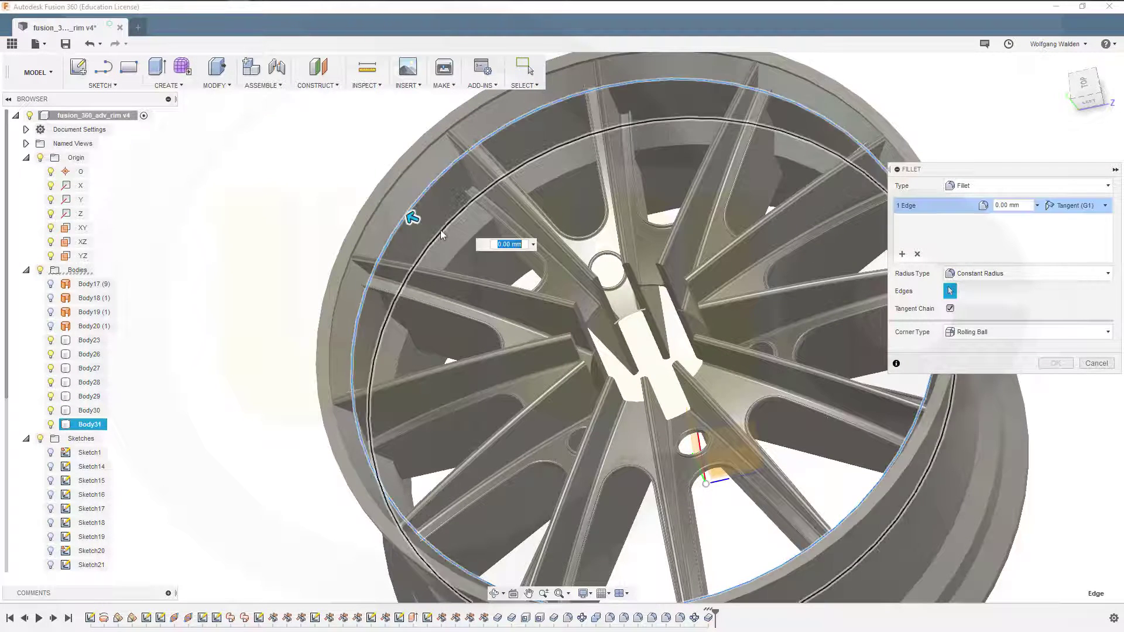
click(457, 242)
click(461, 249)
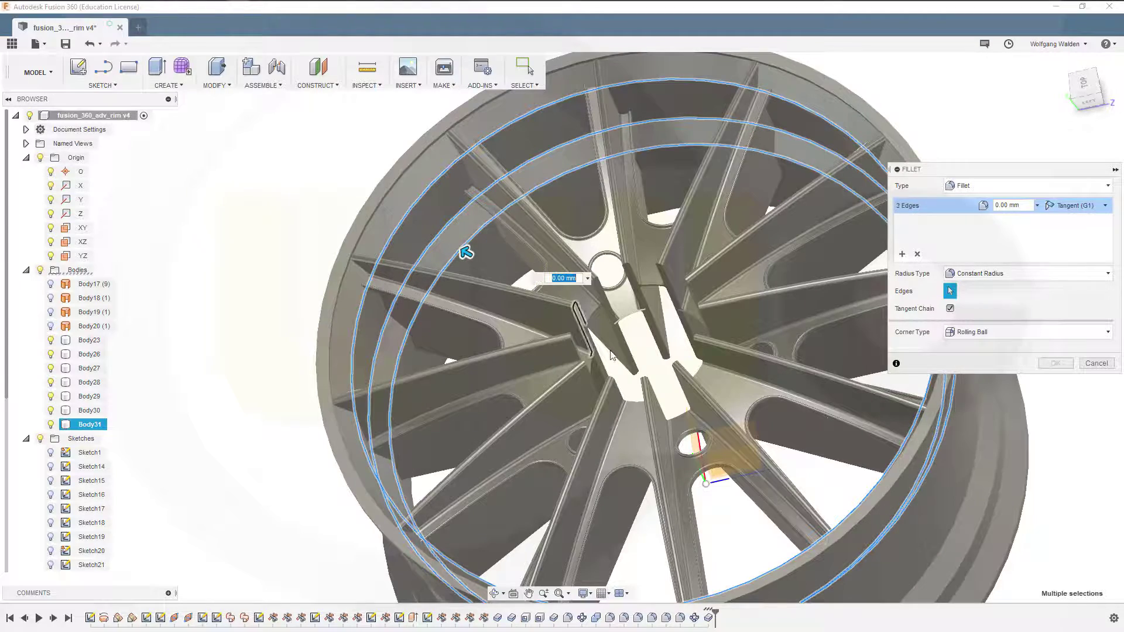
shift+middle_drag(750, 509, 710, 321)
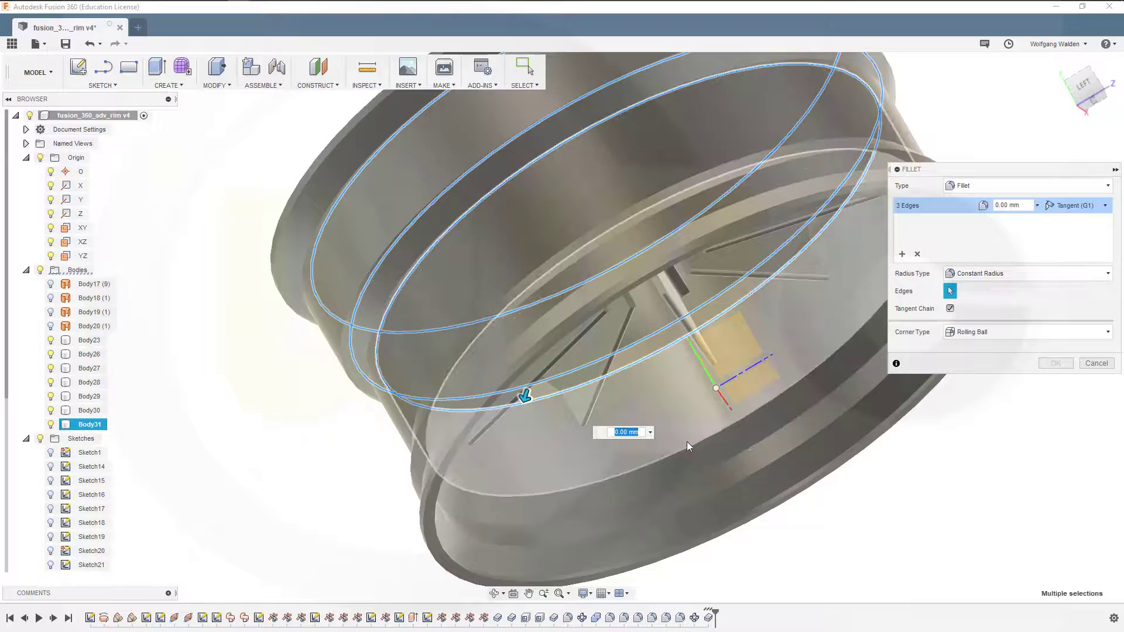
shift+middle_drag(688, 444, 933, 581)
scroll(401, 310, up, 4)
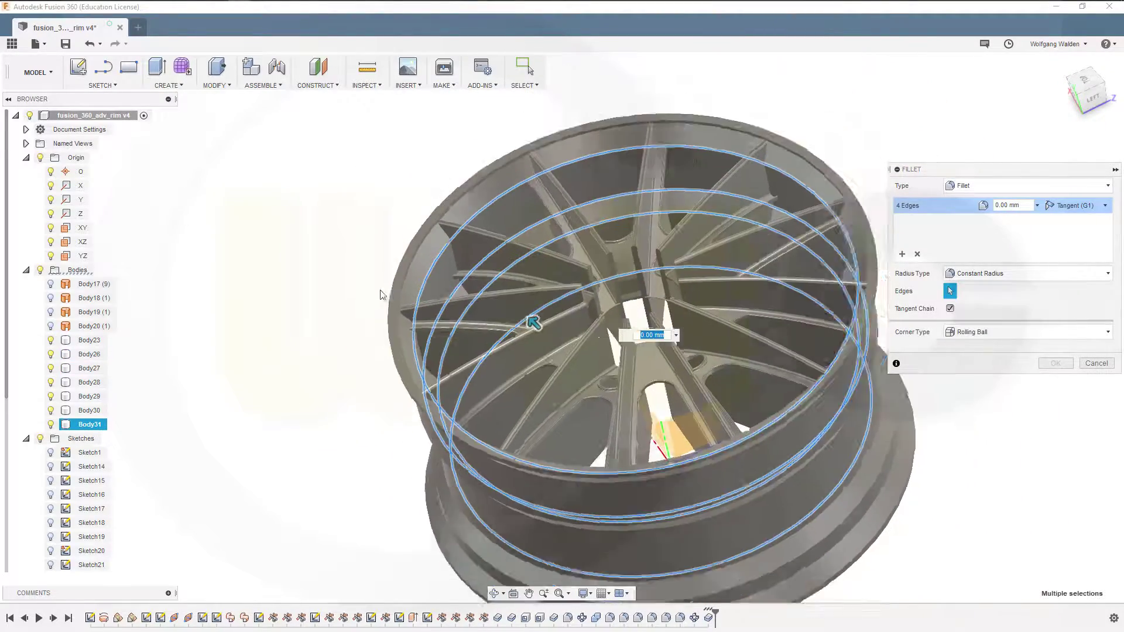
scroll(401, 307, up, 2)
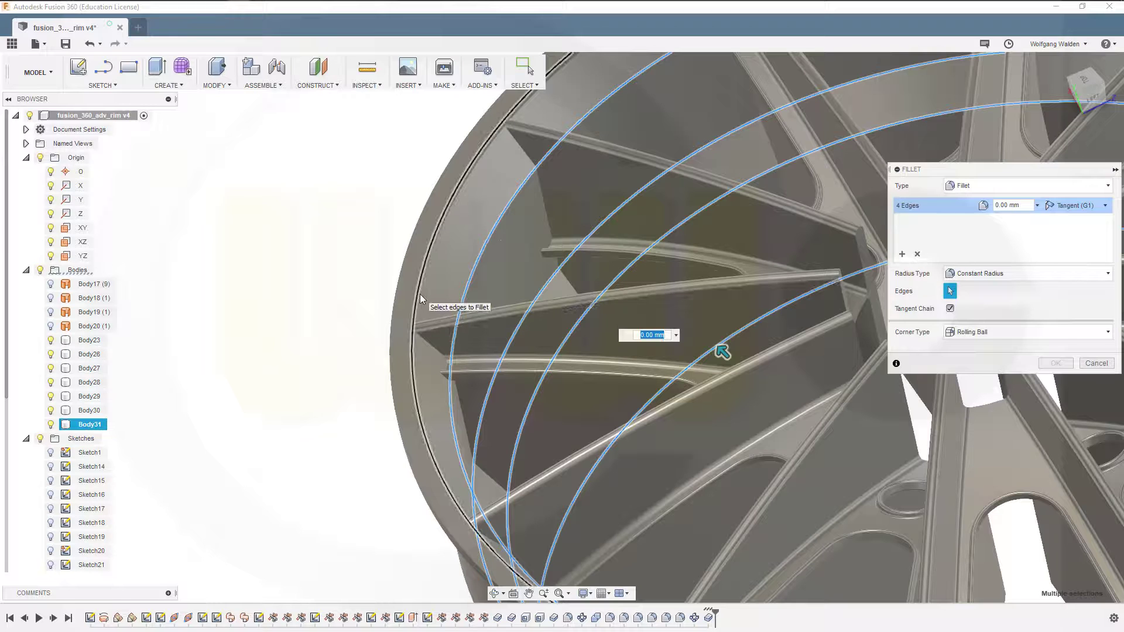
click(420, 294)
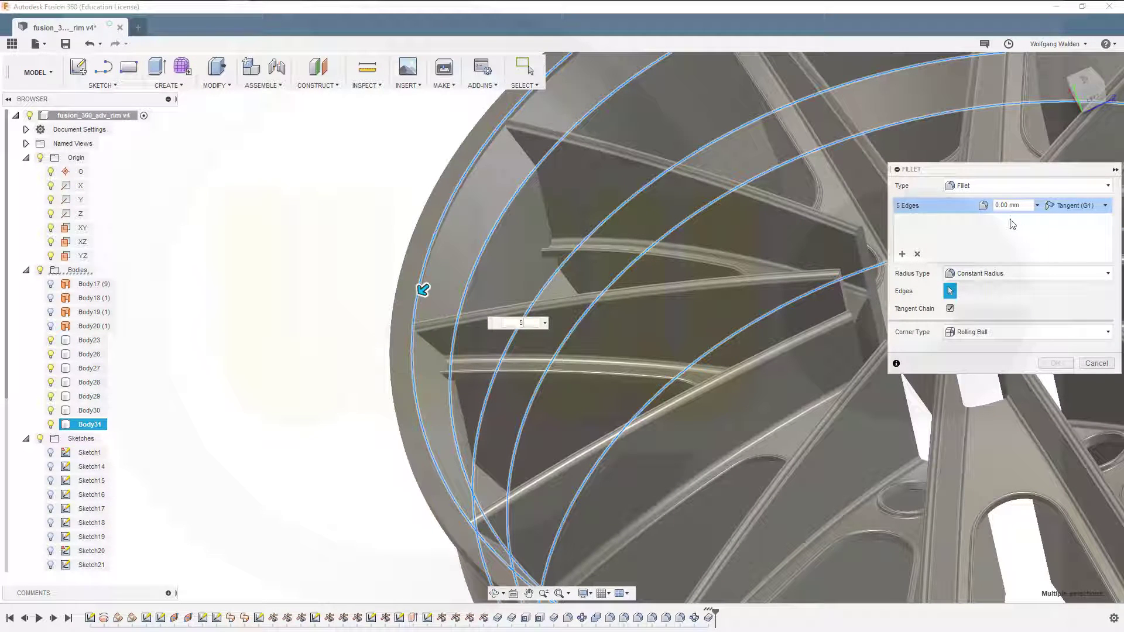
key(Escape)
Combine the six spoke bodies with the outer rim, Body31, as the target body using the Join operation.
shift+middle_drag(803, 380, 761, 328)
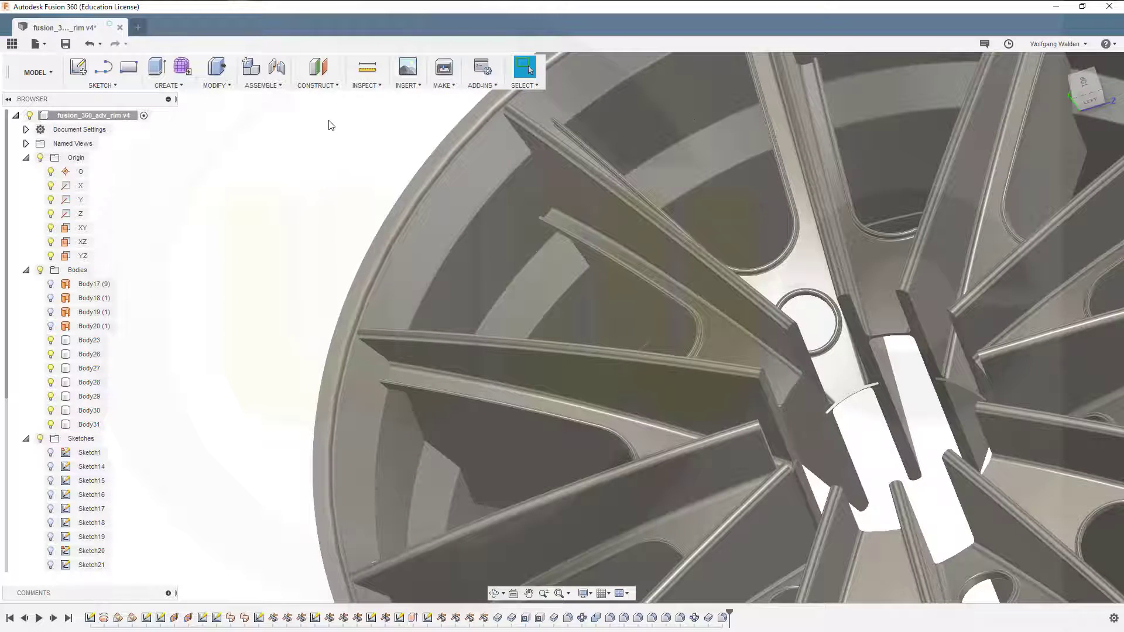
scroll(463, 294, down, 3)
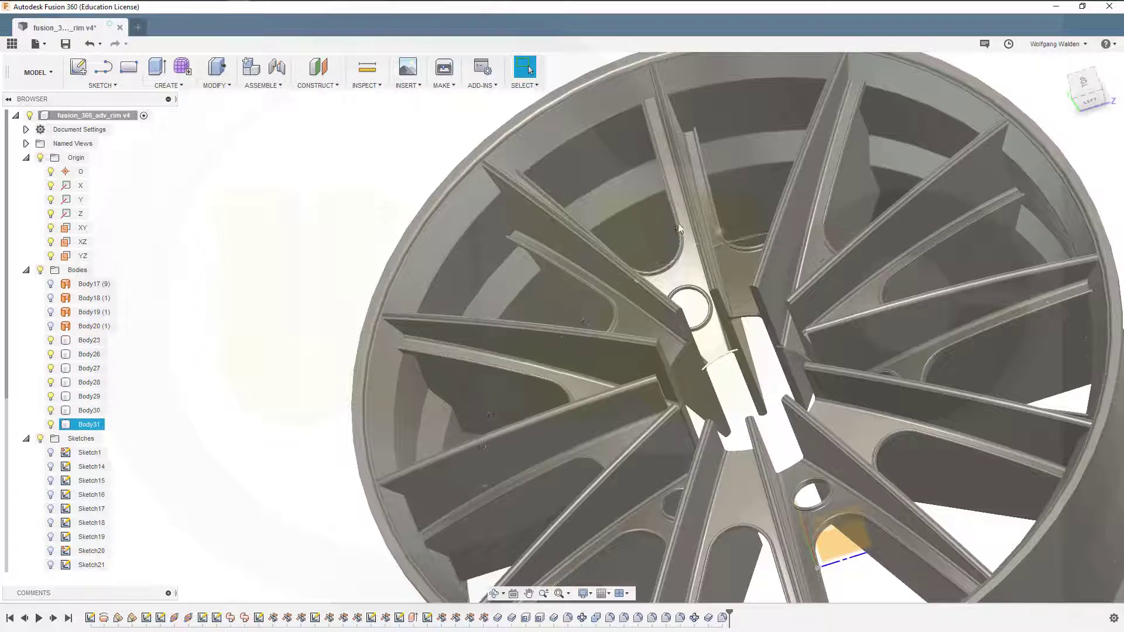
click(228, 86)
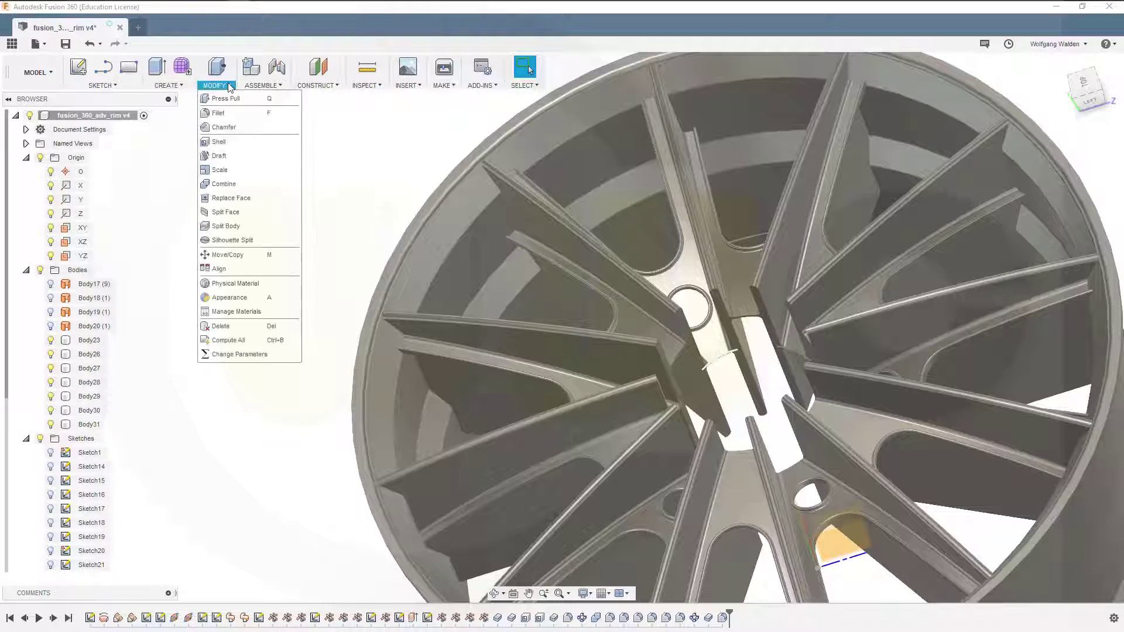
click(231, 184)
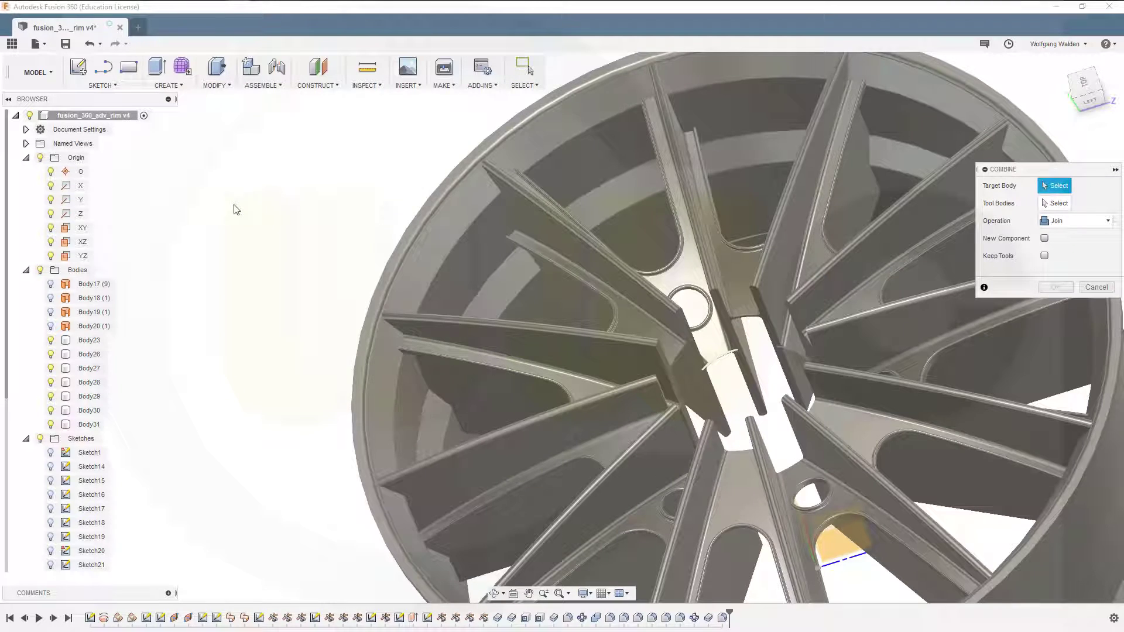
click(417, 238)
shift+middle_drag(296, 241, 265, 253)
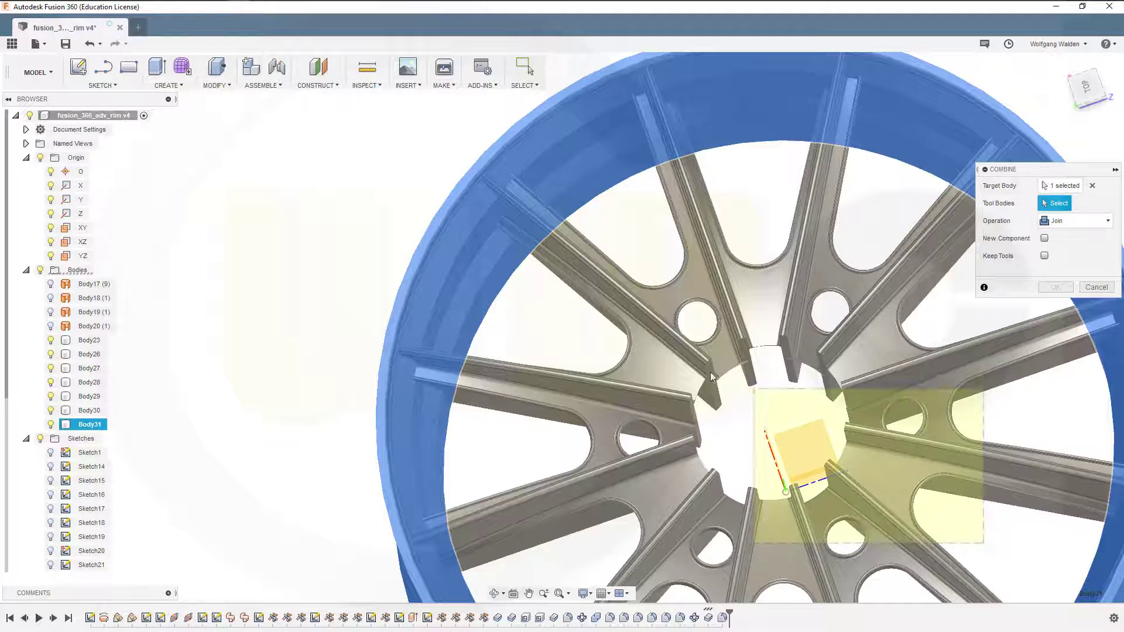
drag(712, 376, 564, 271)
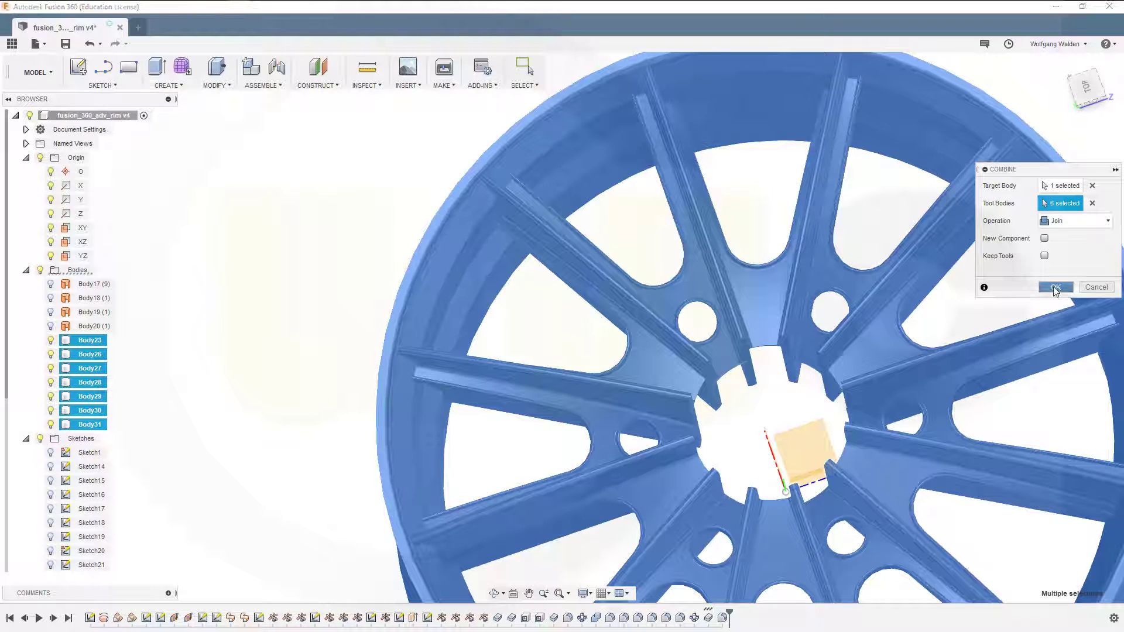
click(1056, 288)
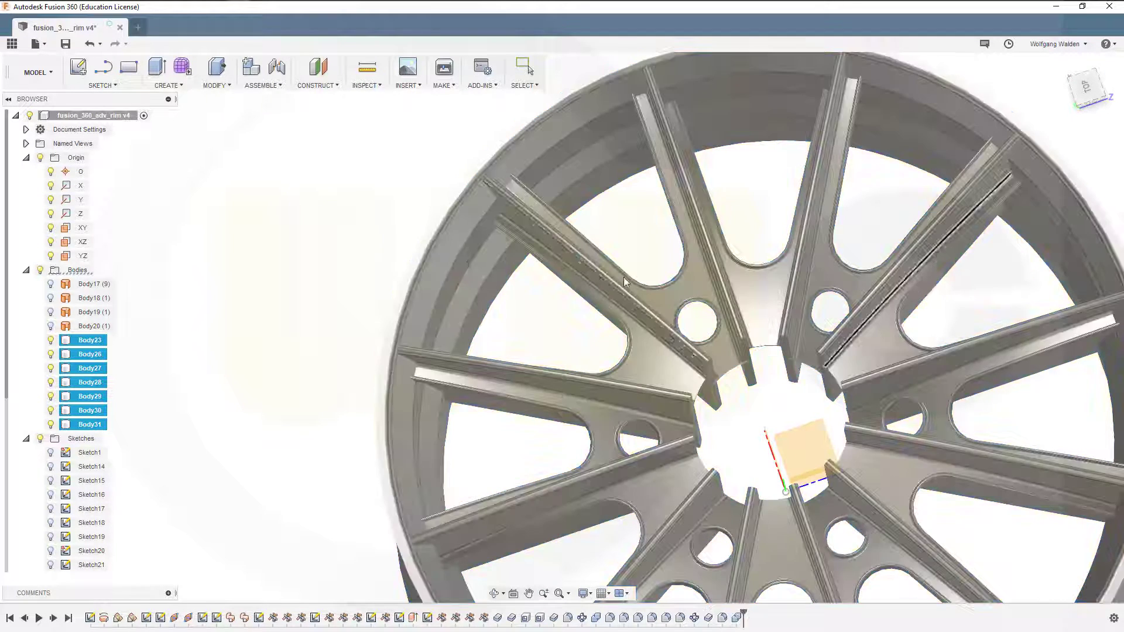
shift+middle_drag(684, 403, 627, 360)
scroll(495, 247, down, 1)
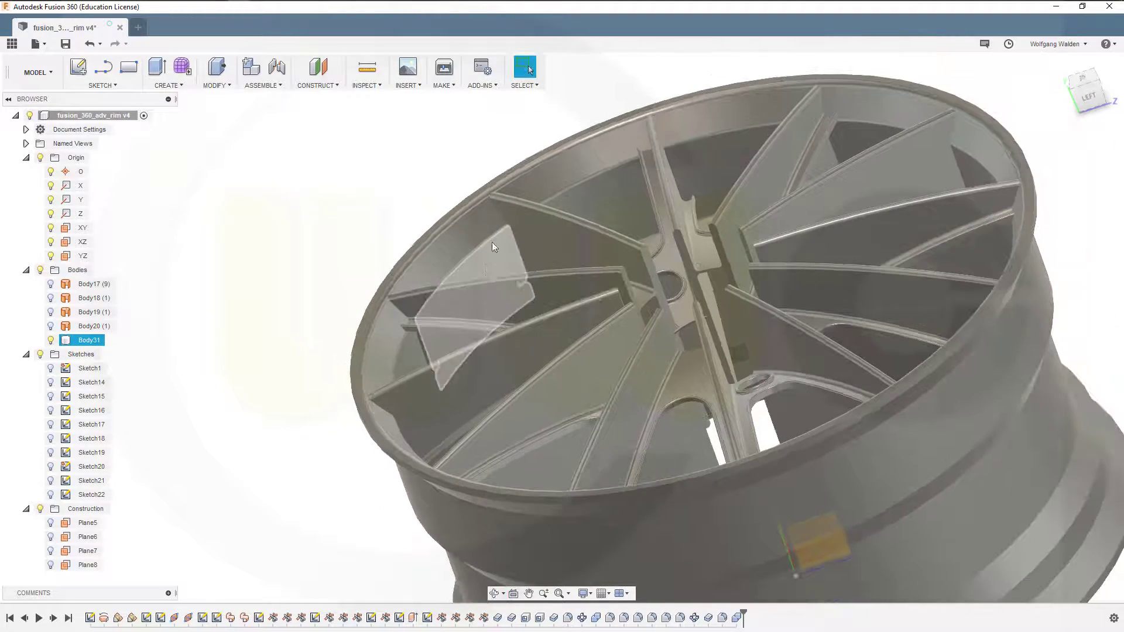
middle_drag(580, 225, 590, 302)
shift+middle_drag(644, 344, 756, 426)
scroll(820, 525, down, 2)
key(Escape)
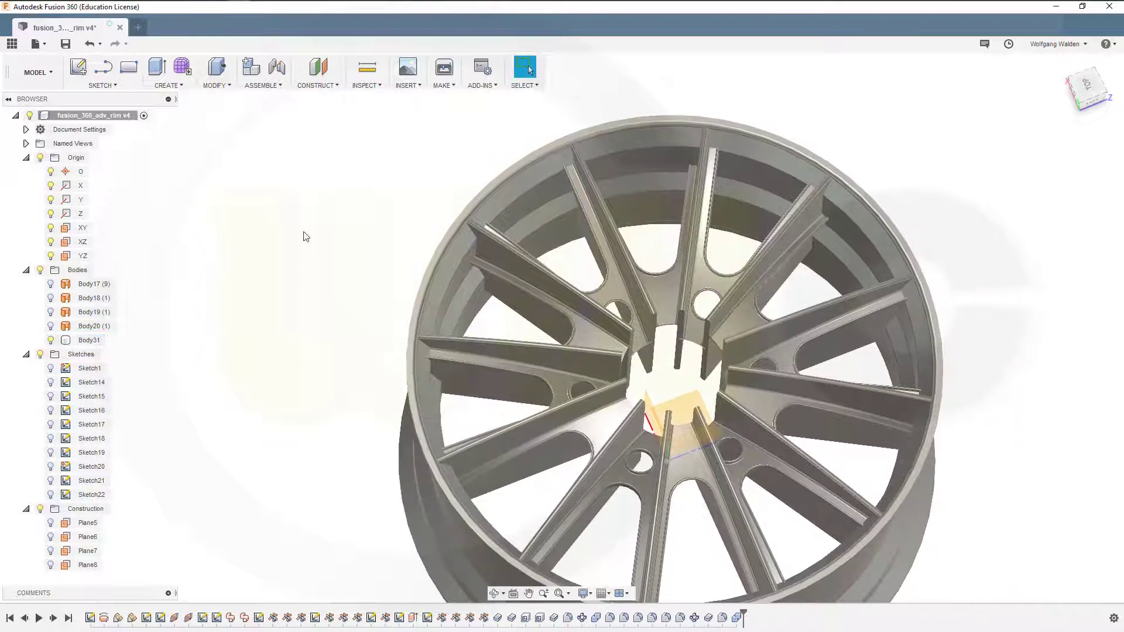
click(228, 86)
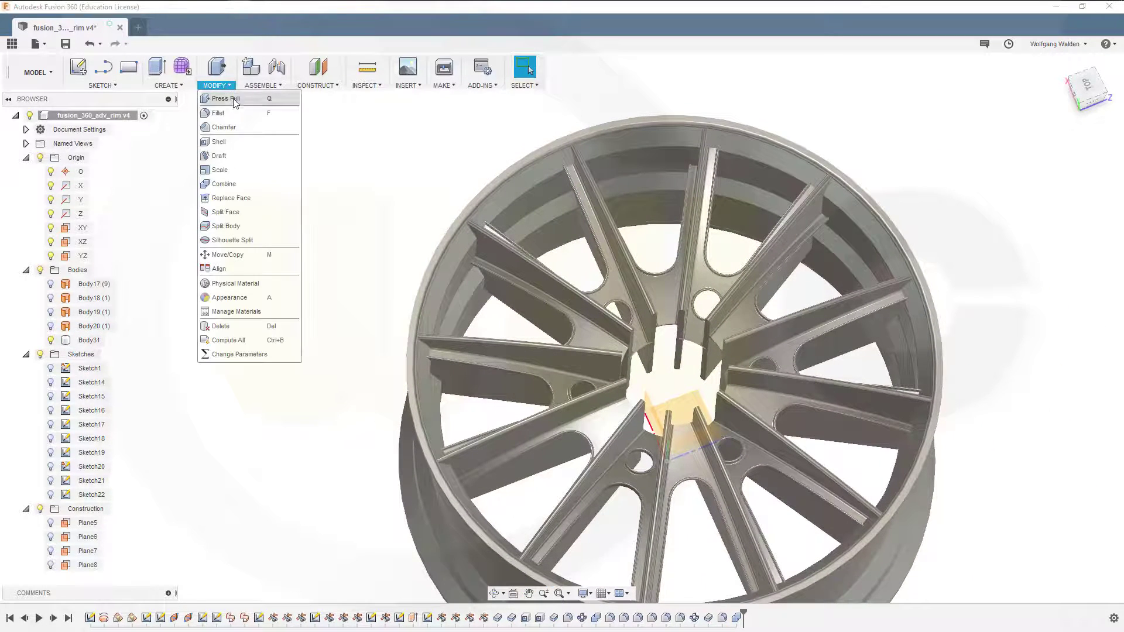
click(222, 111)
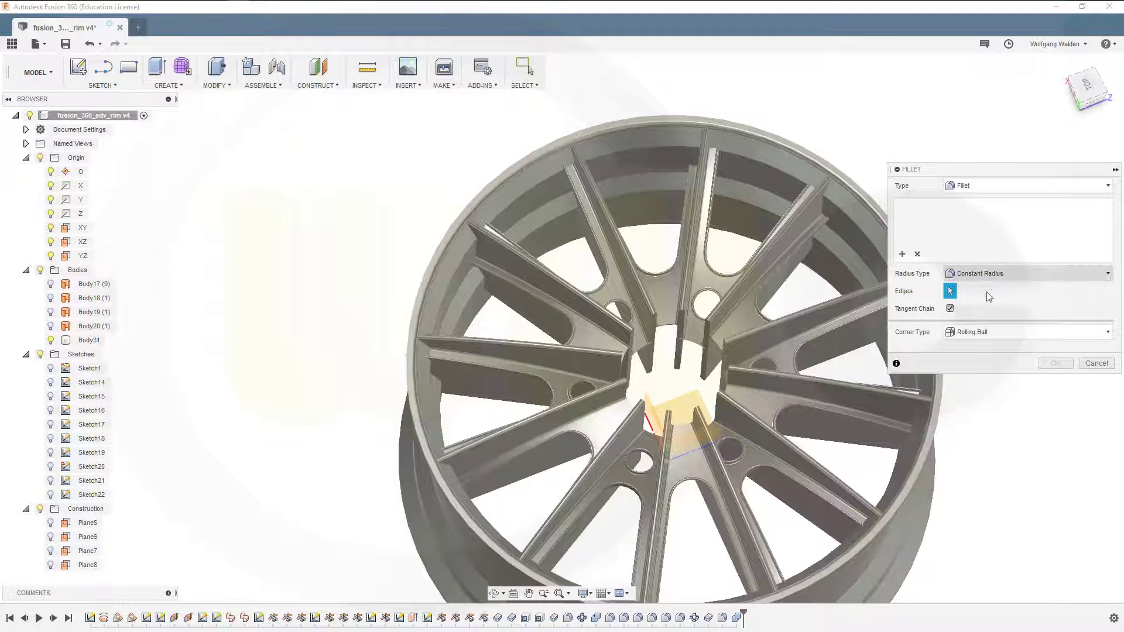
click(479, 257)
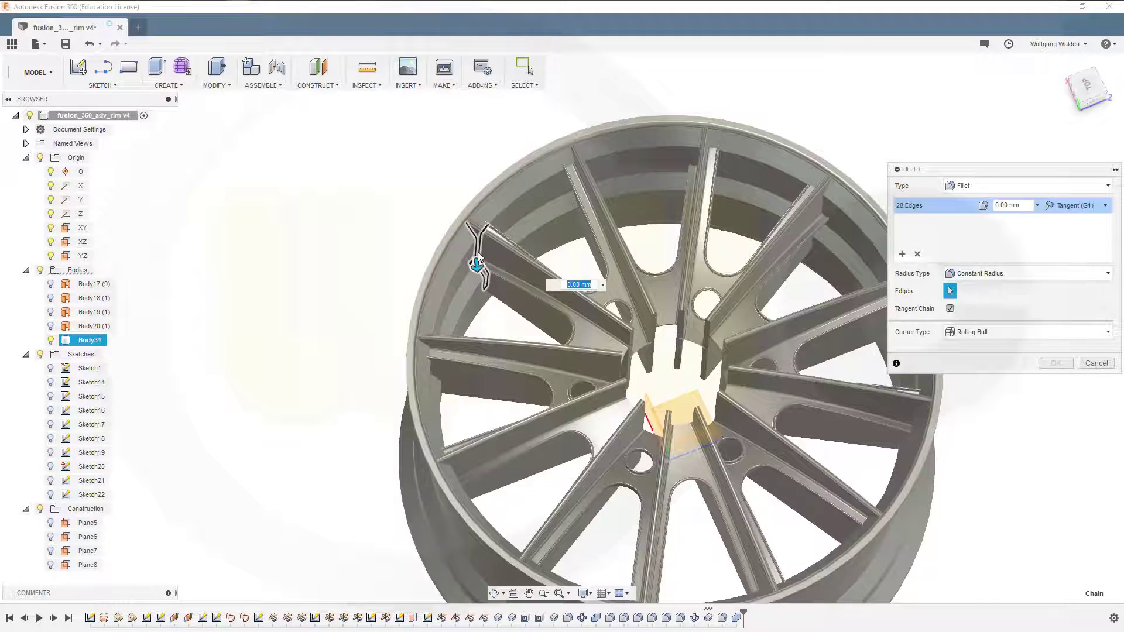
shift+middle_drag(572, 264, 506, 250)
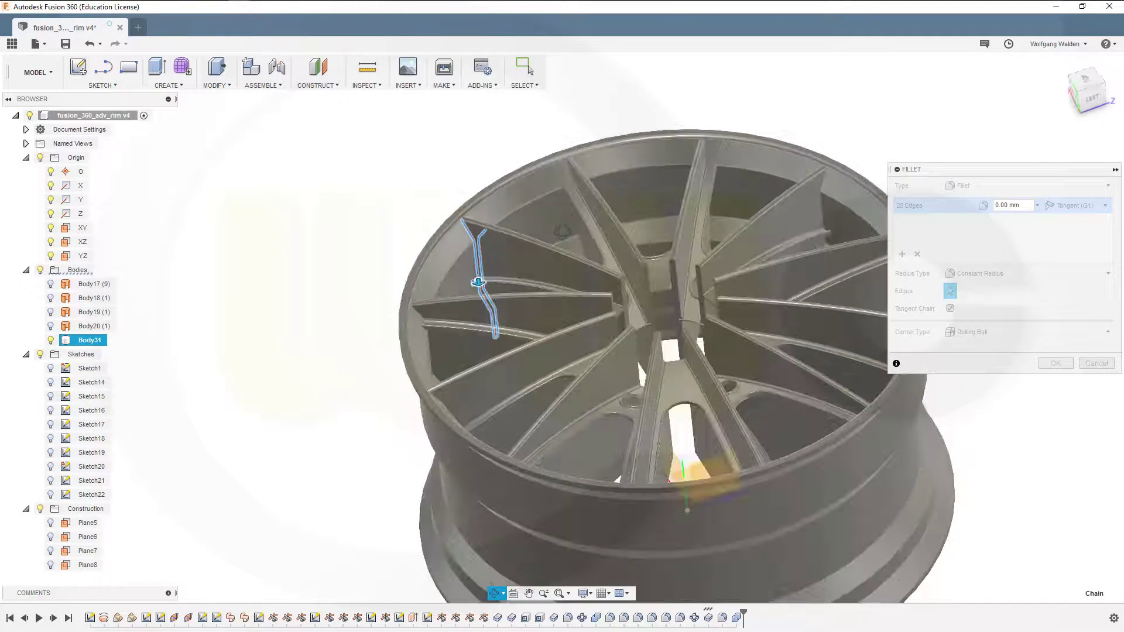
click(1089, 365)
Highlight the sketches from Sketch14 to Sketch22 one after another to find the one that holds the spokes' top curve.
scroll(505, 220, up, 3)
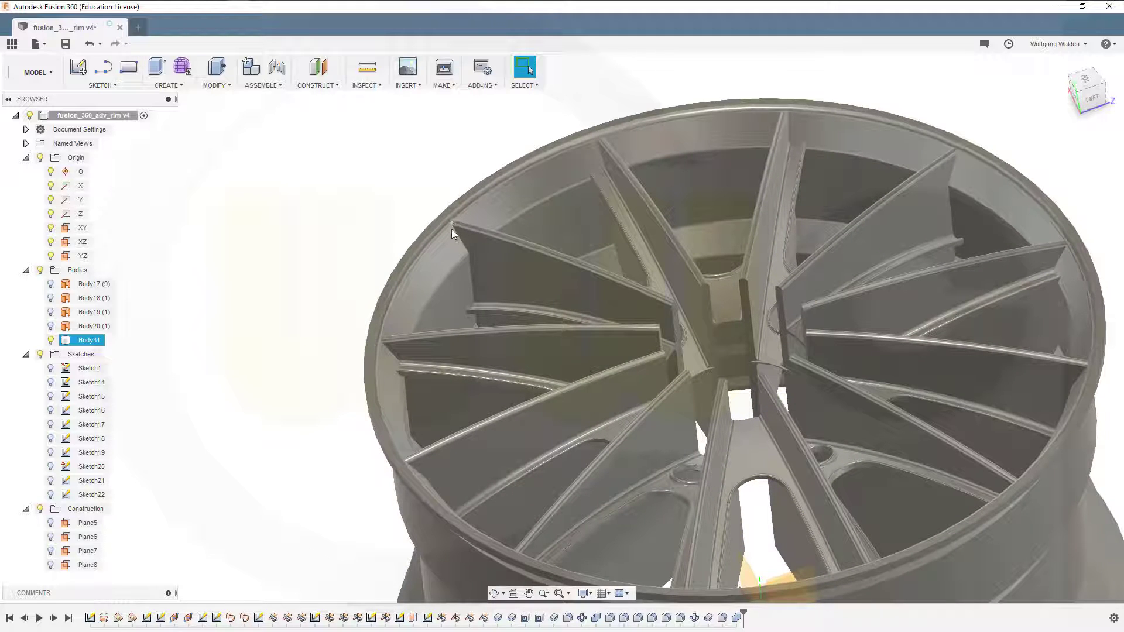
click(183, 261)
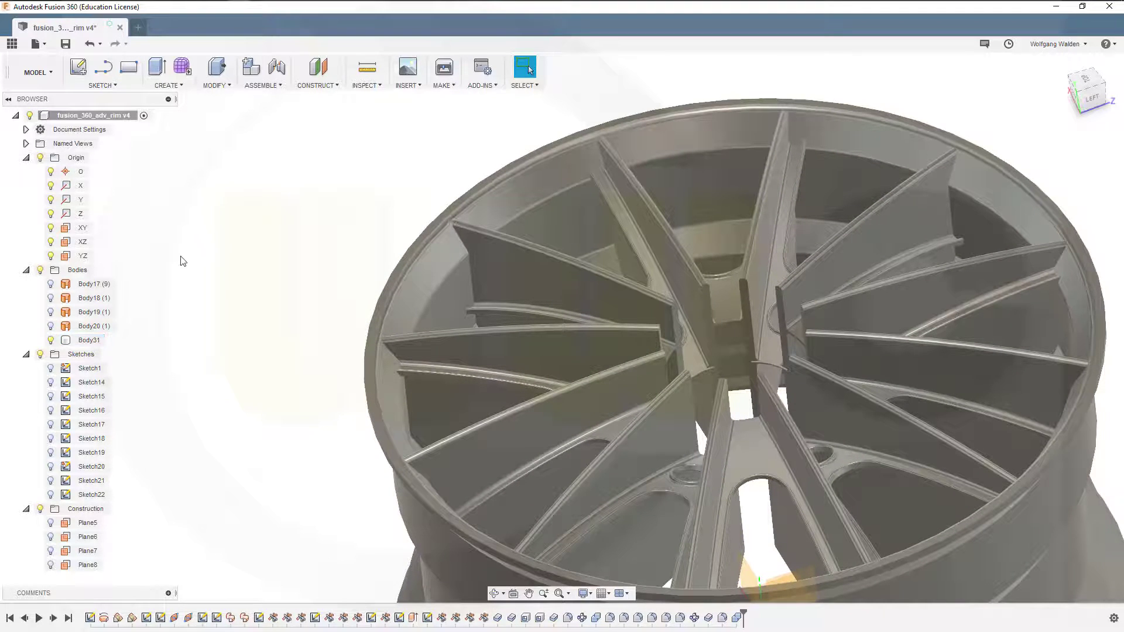
click(108, 389)
shift+middle_drag(310, 374, 353, 326)
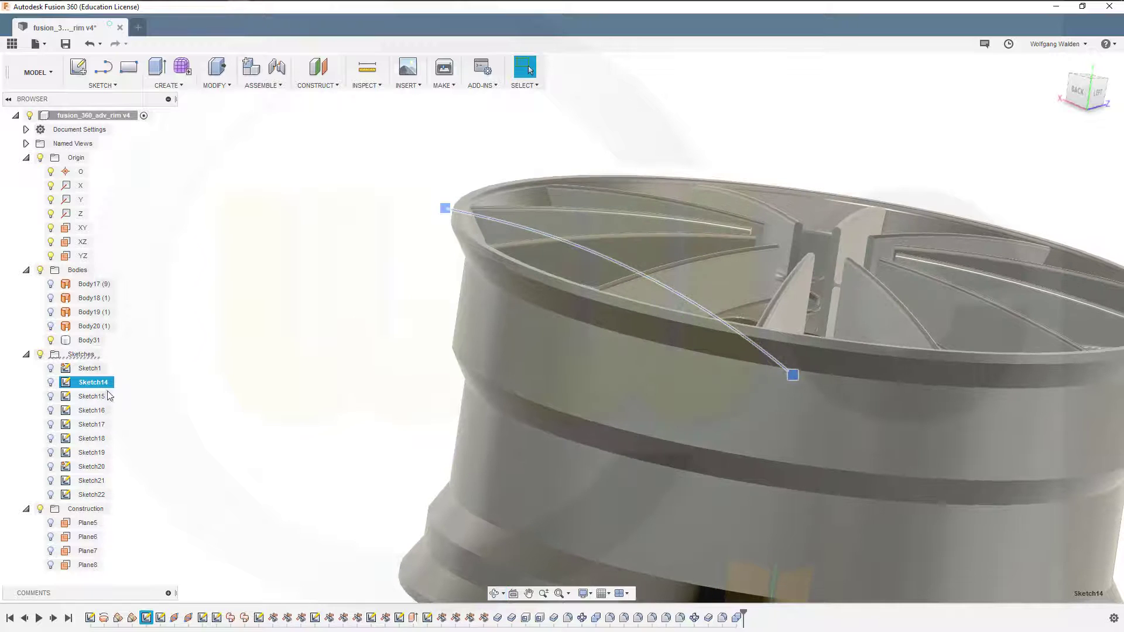
click(100, 399)
click(100, 412)
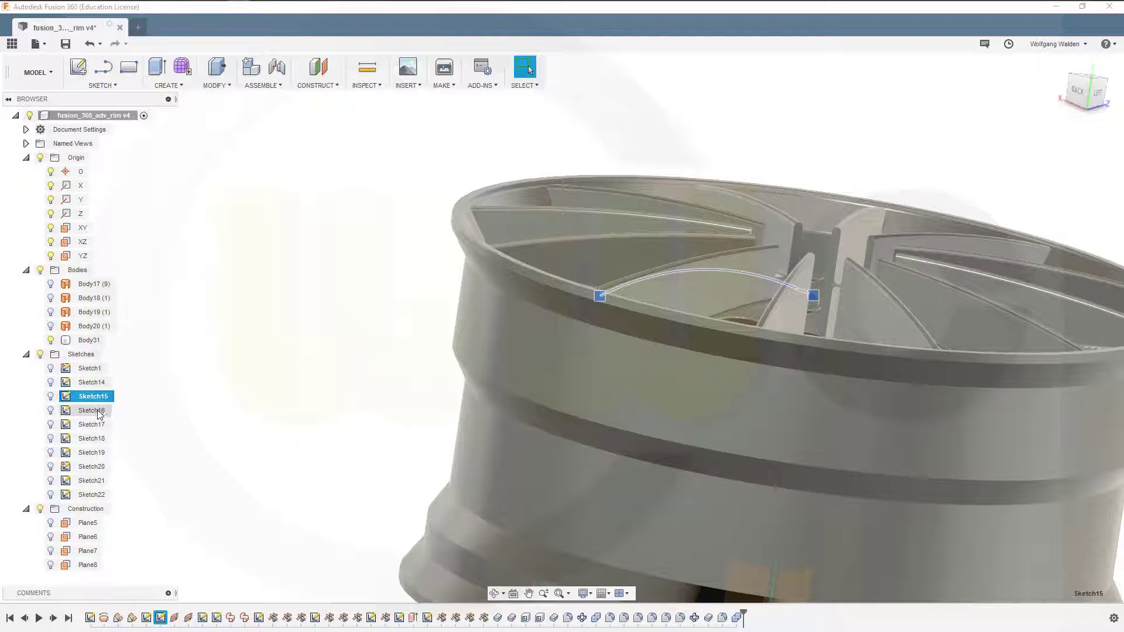
click(99, 425)
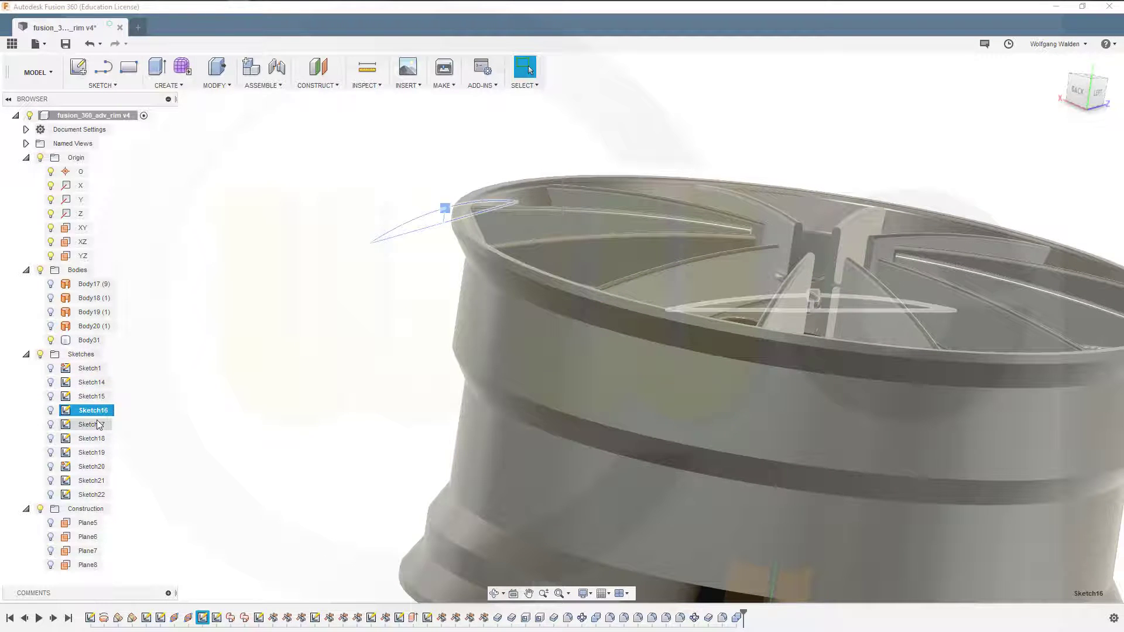
click(96, 440)
click(94, 452)
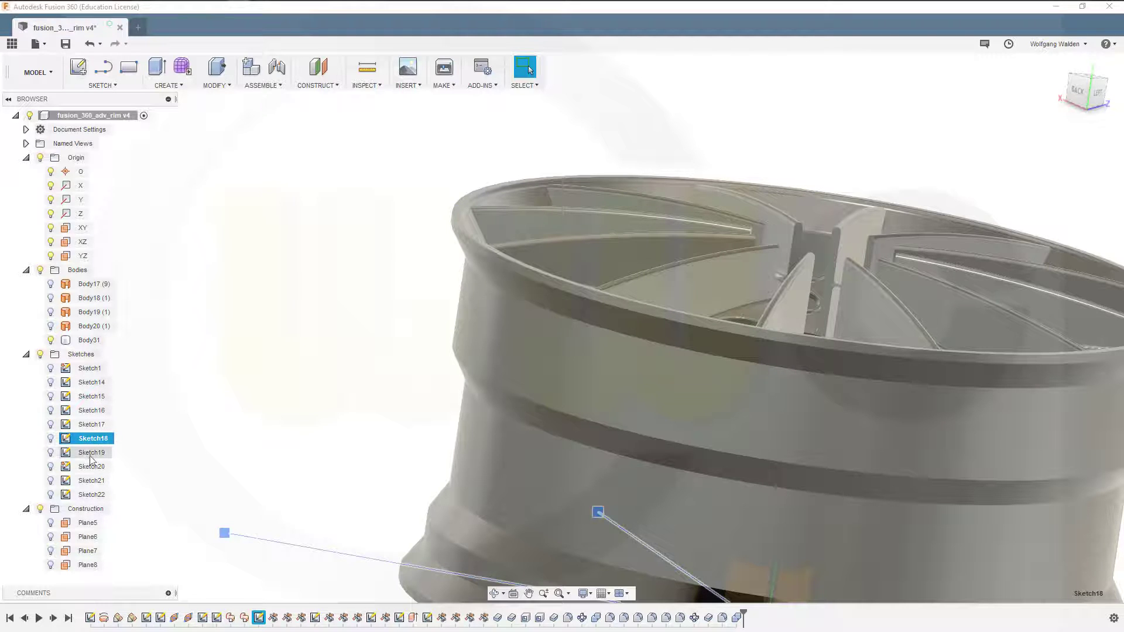
click(90, 467)
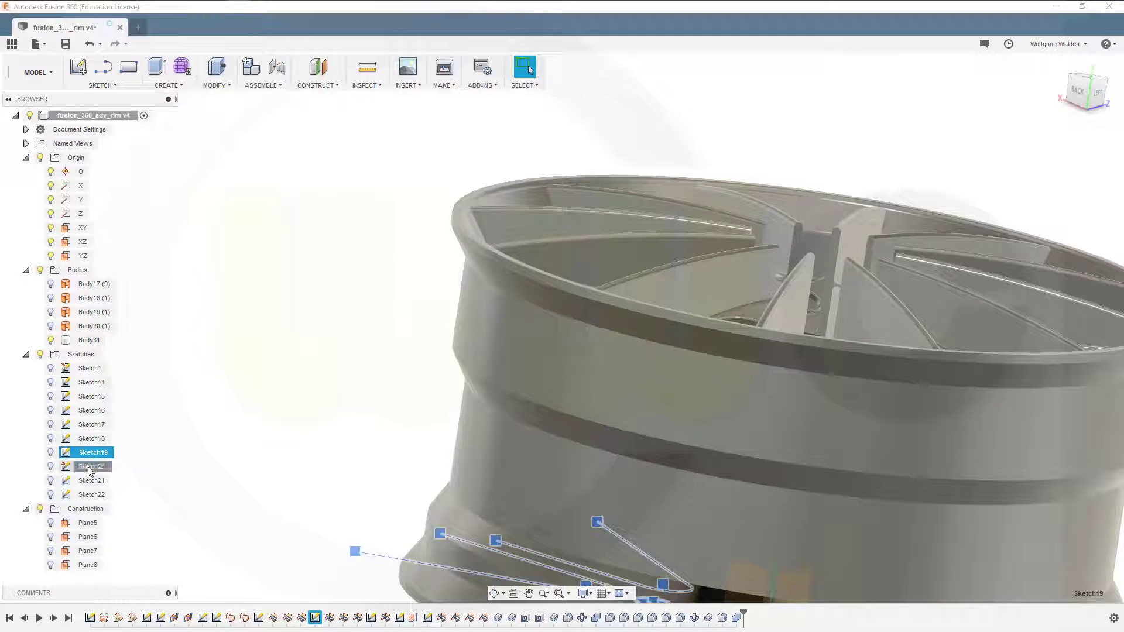
click(89, 481)
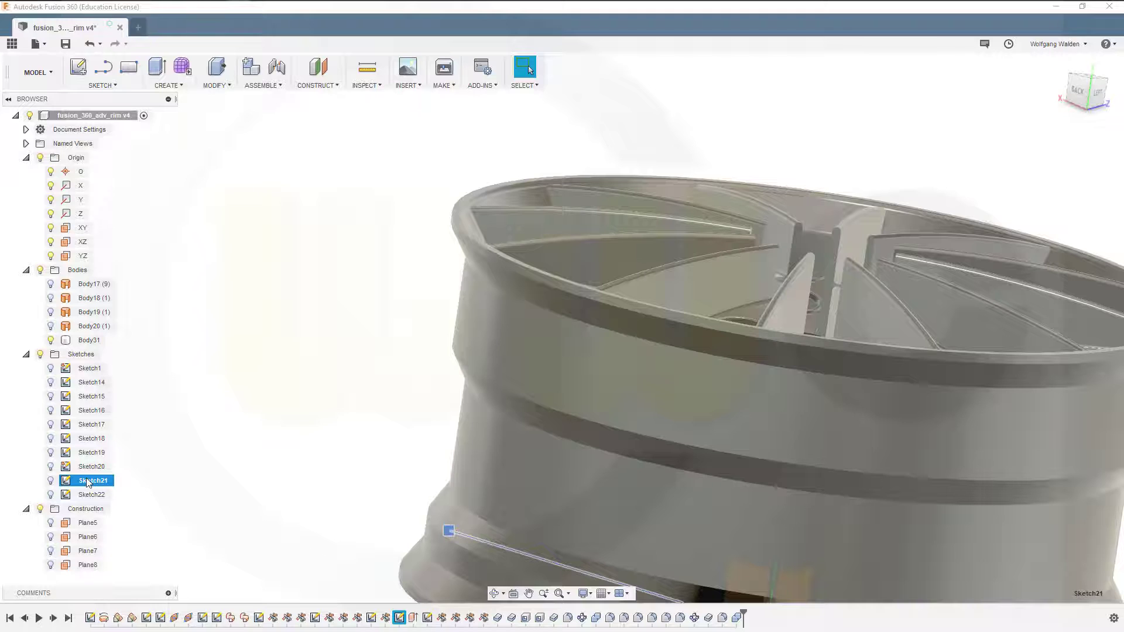
click(92, 495)
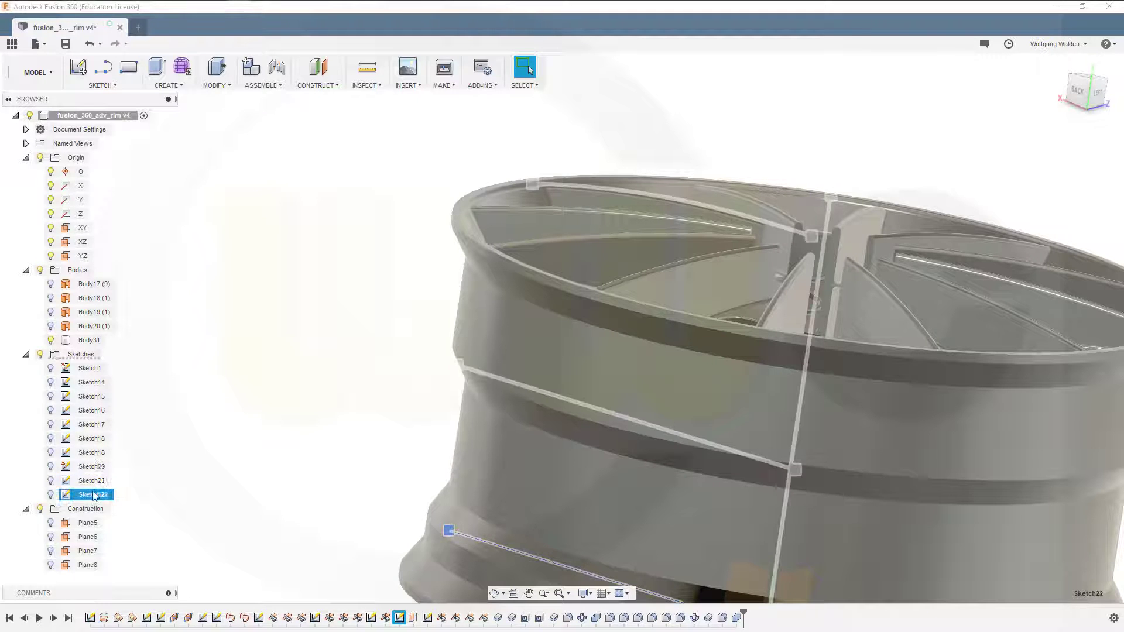
Show Sketch22 and extend its upper arc outward and down by moving the outer endpoint to about X 286, Y 227 mm.
click(51, 494)
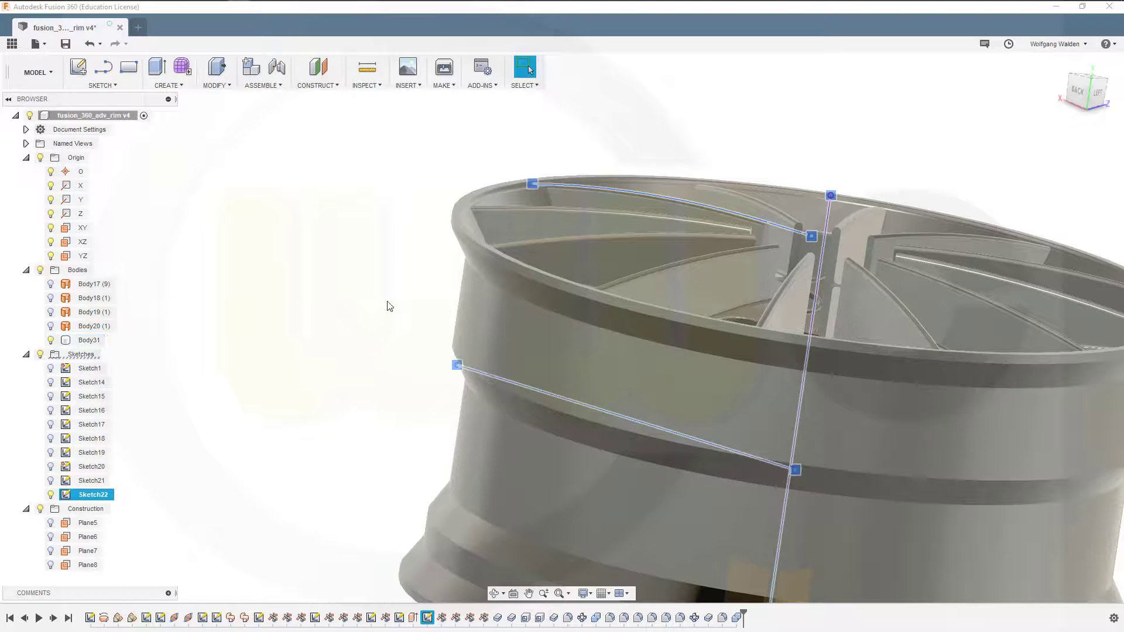
shift+middle_drag(387, 302, 449, 306)
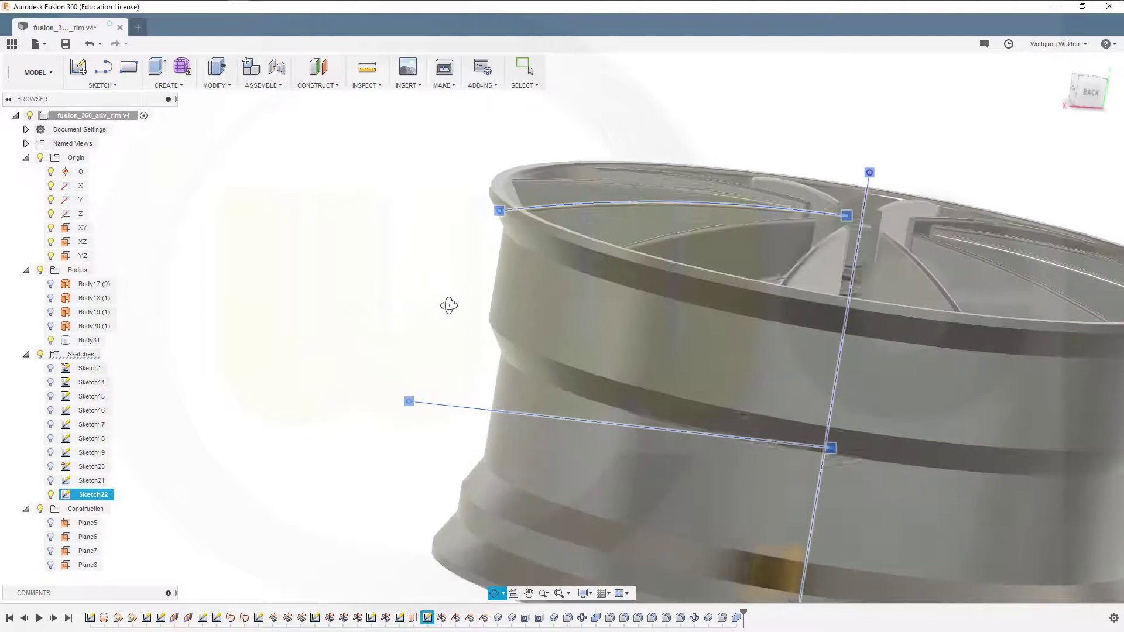
click(87, 497)
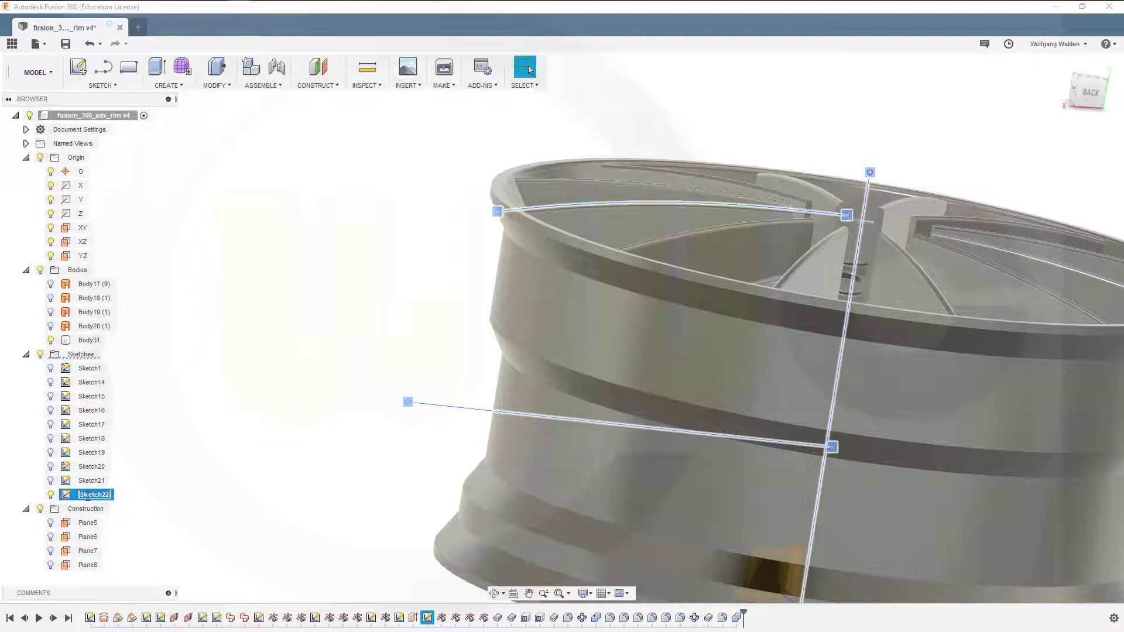
double_click(70, 497)
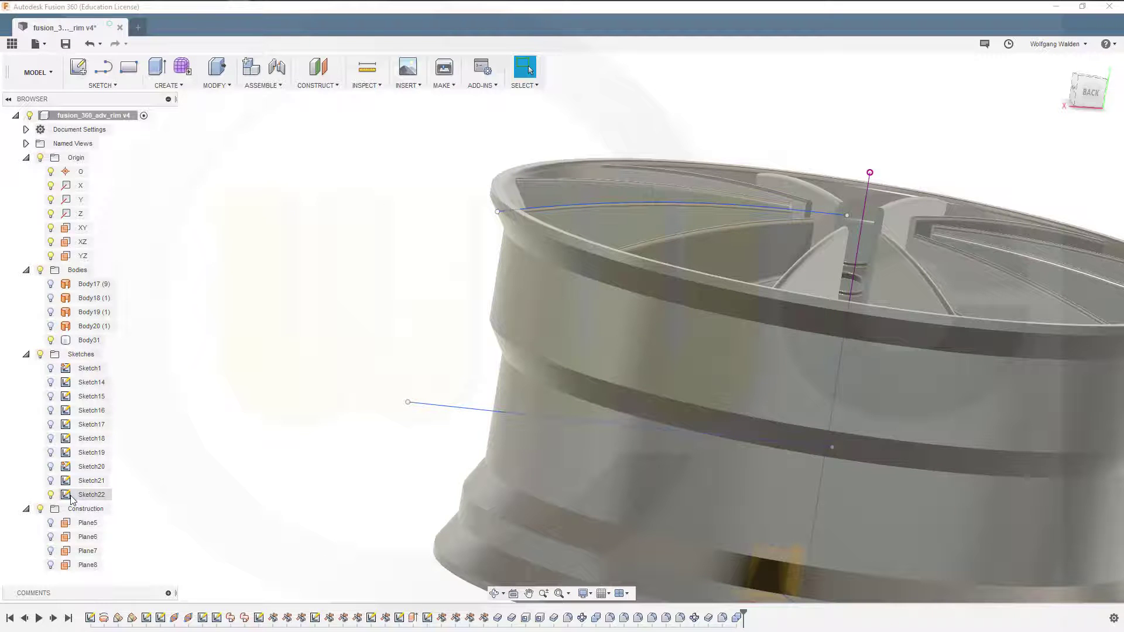
double_click(67, 497)
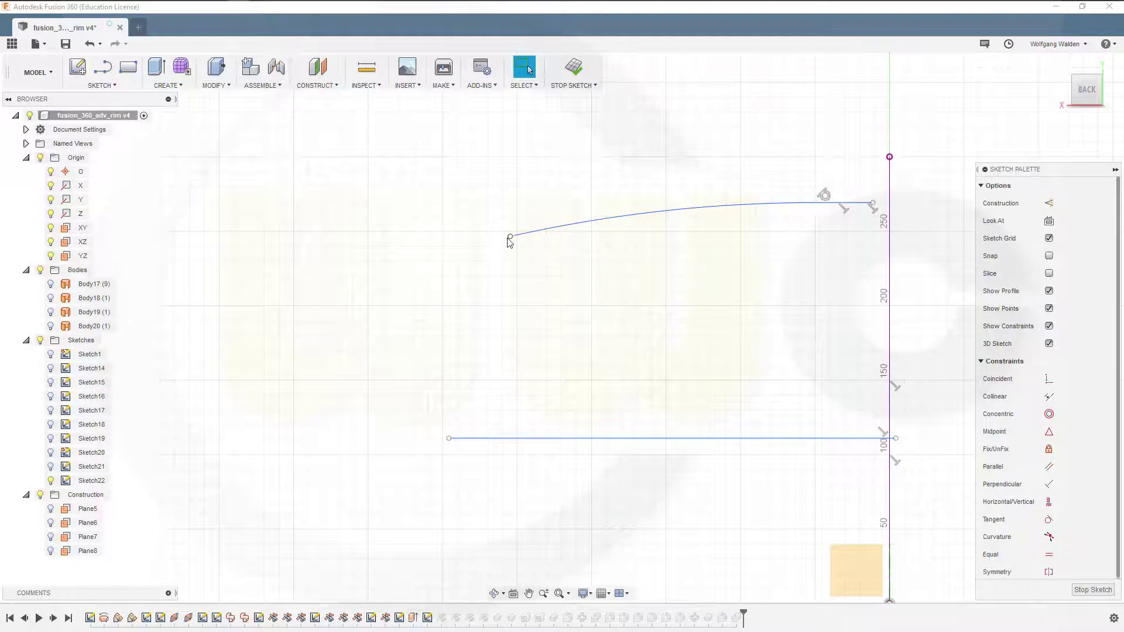
drag(508, 238, 465, 270)
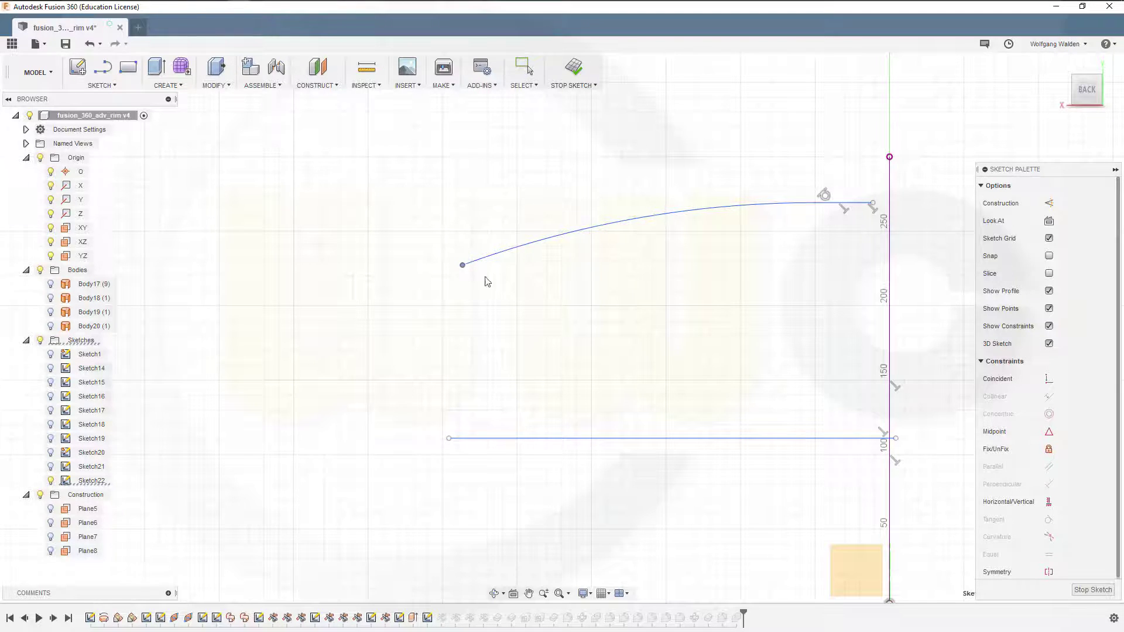
click(1093, 590)
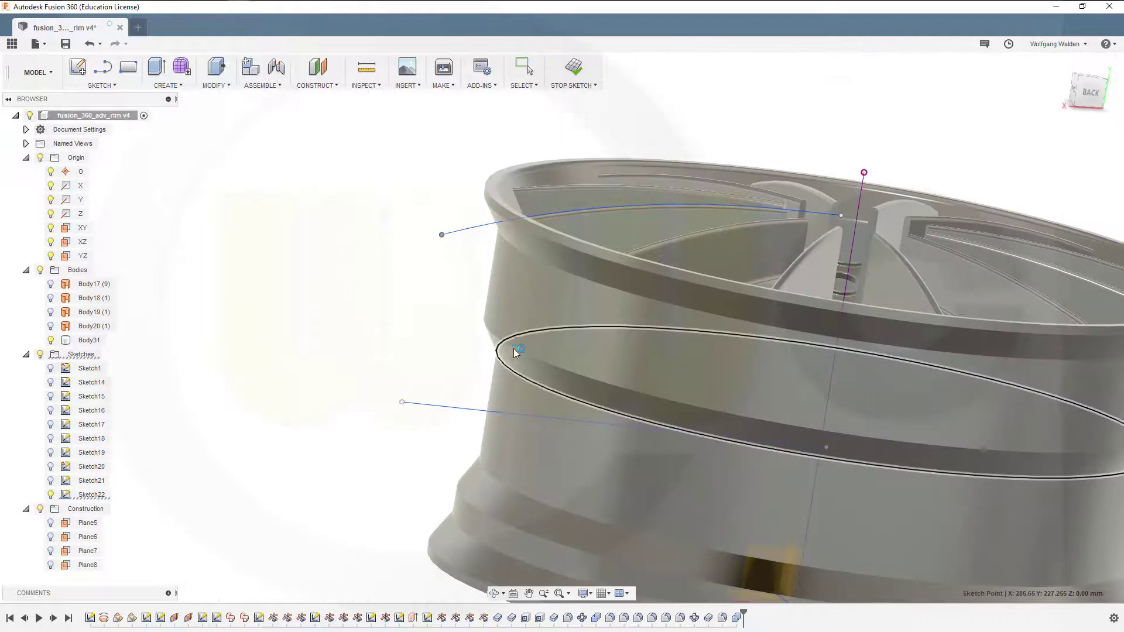
Hide Sketch22 and check how the spoke ends meet the inner wall of the rim.
shift+middle_drag(554, 213, 541, 249)
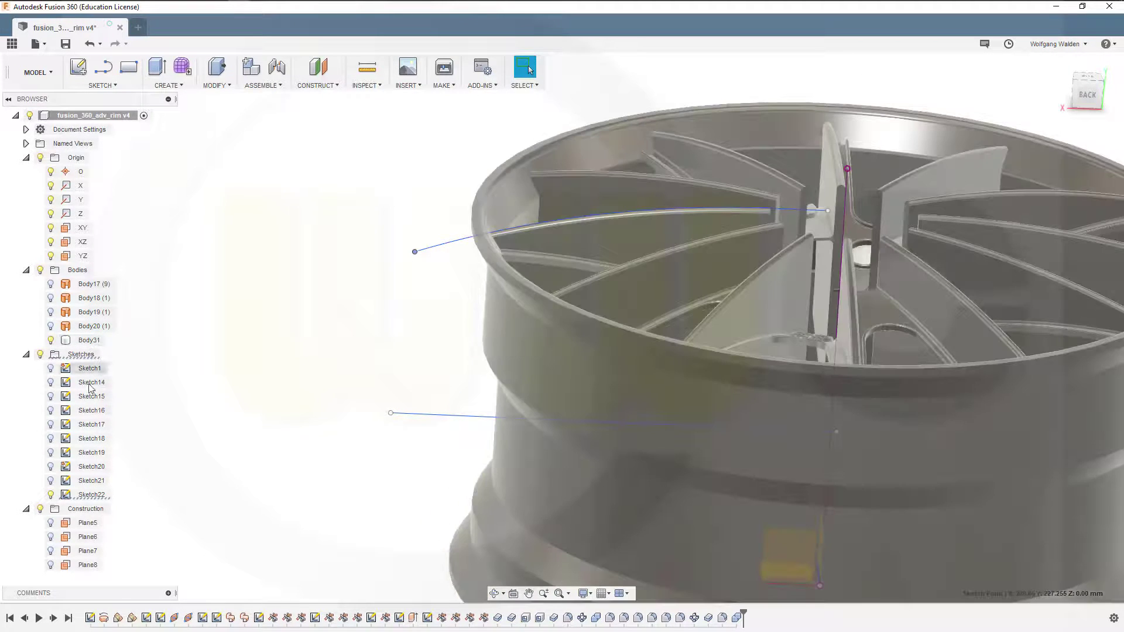
click(51, 496)
shift+middle_drag(373, 338, 362, 340)
shift+middle_drag(566, 270, 678, 384)
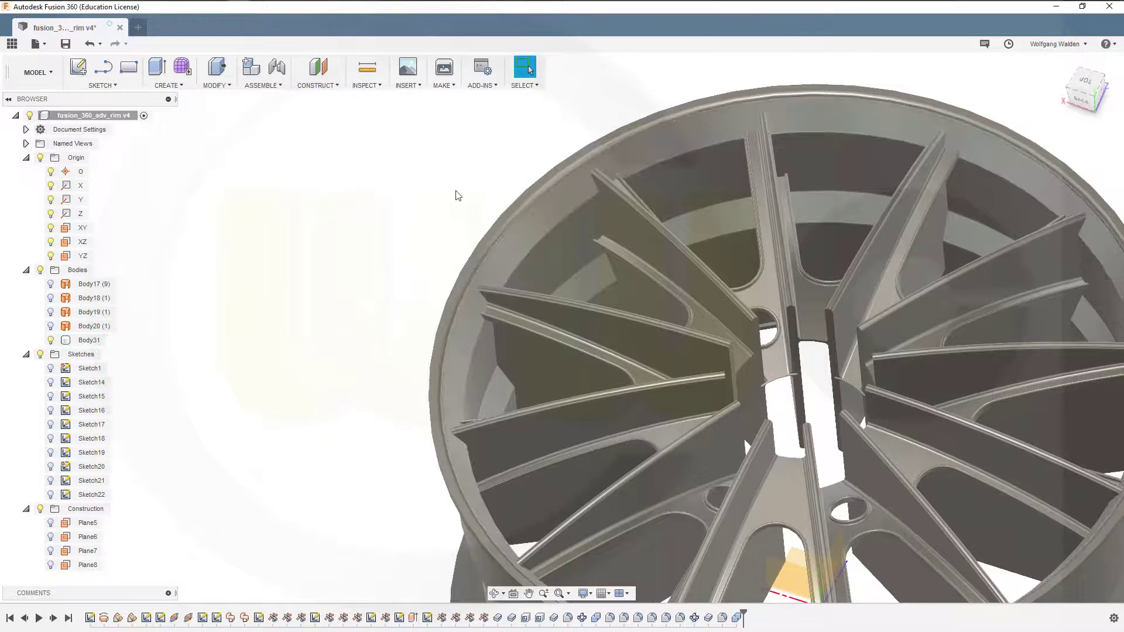
shift+middle_drag(677, 297, 619, 219)
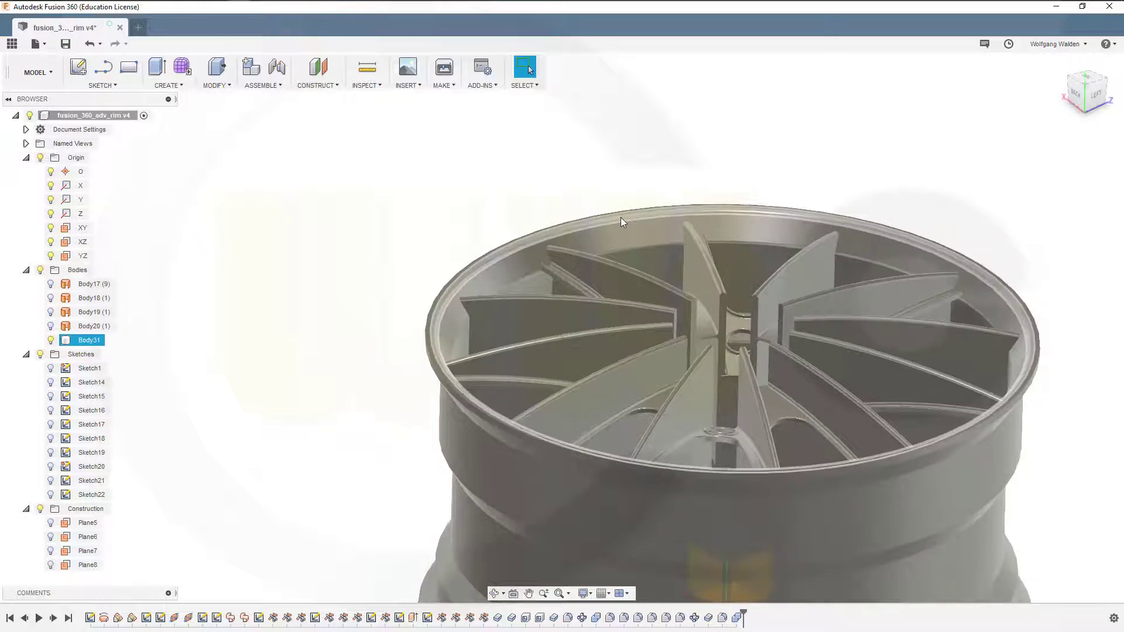
Start a constant-radius fillet and select the edge chains where the first three spoke arms meet the inner rim wall.
scroll(621, 217, up, 3)
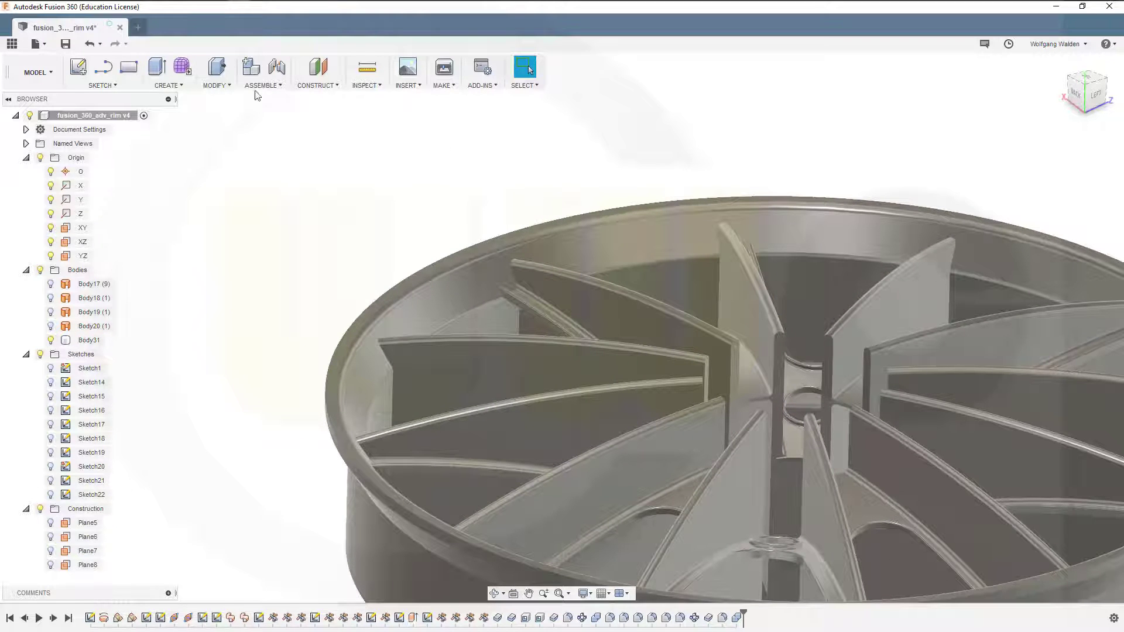
click(217, 85)
click(233, 114)
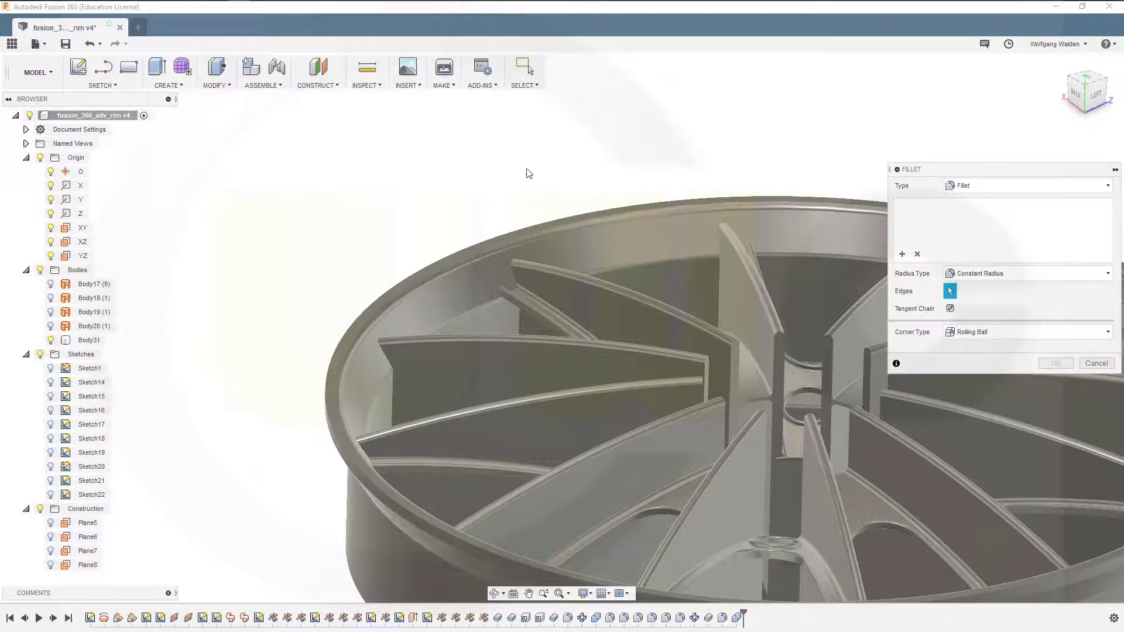
click(515, 276)
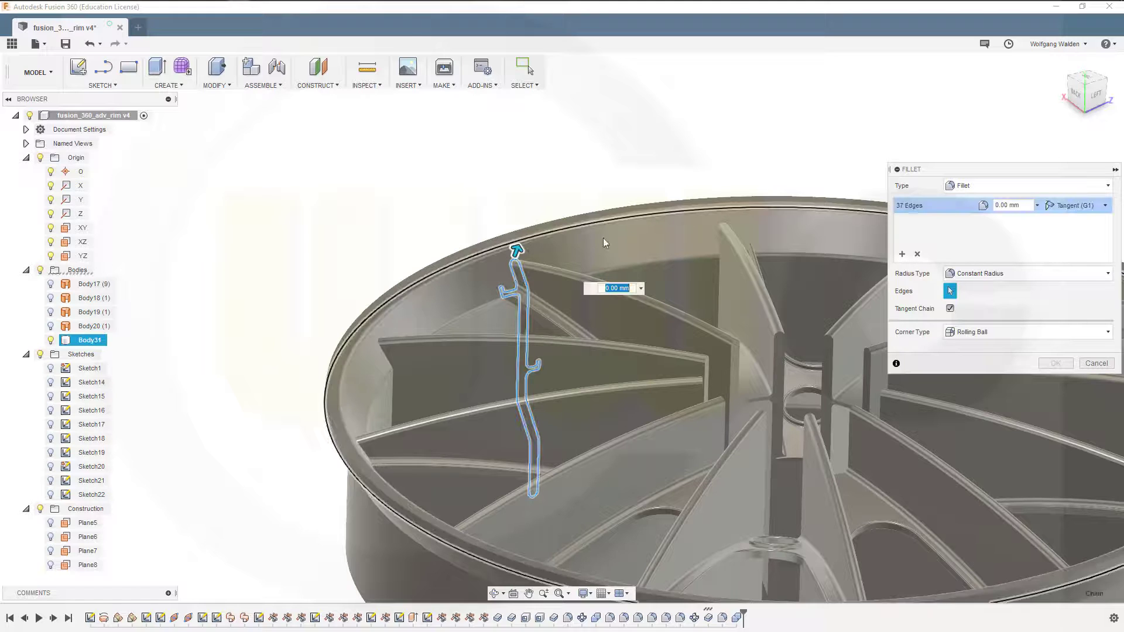
click(719, 245)
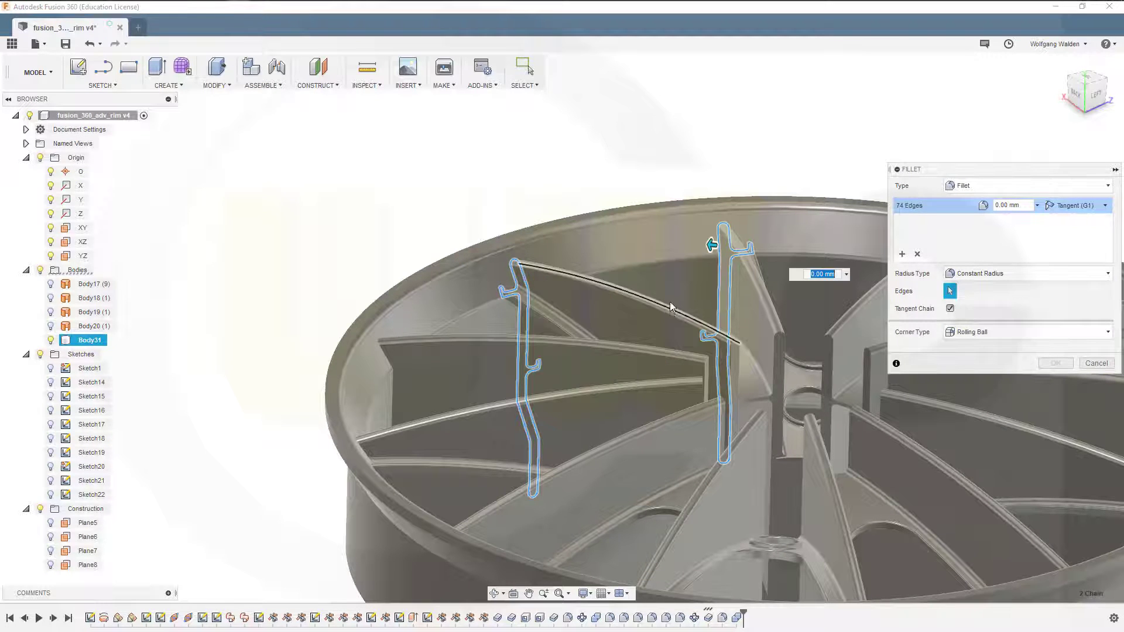
shift+middle_drag(683, 295, 788, 243)
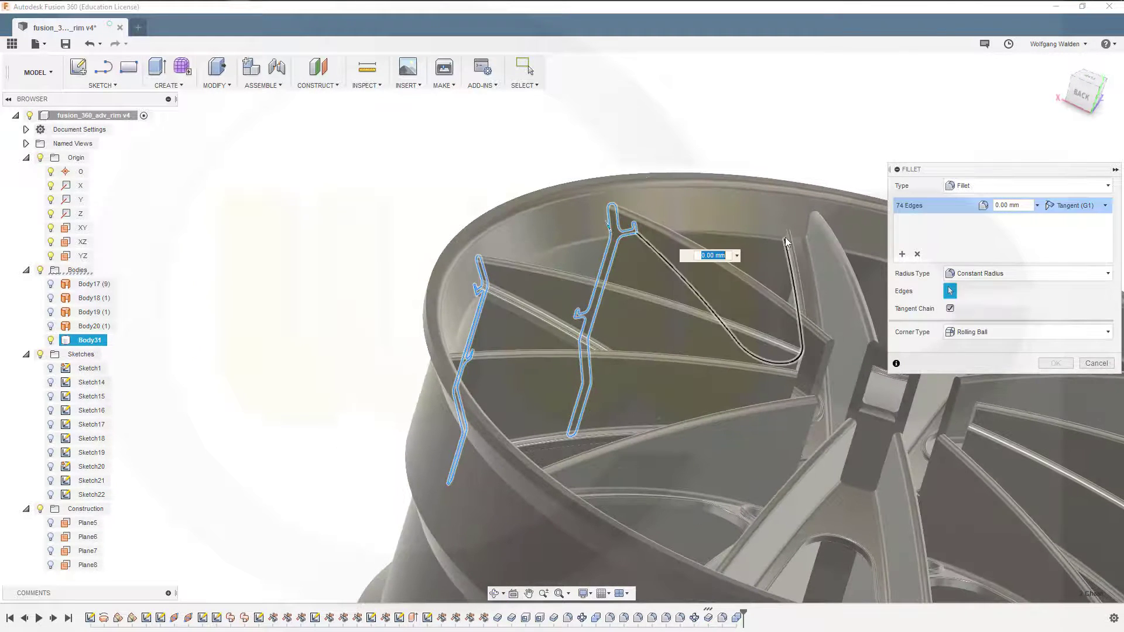
click(773, 260)
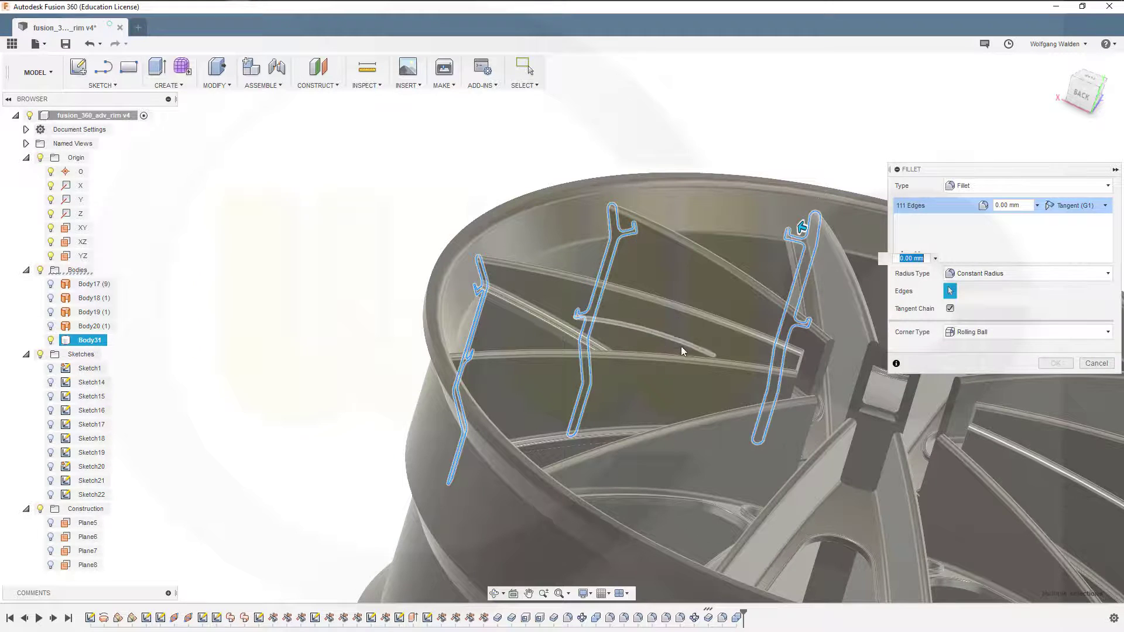
Add the edge chains of the next four spoke arms at the inner rim wall to the fillet selection.
shift+middle_drag(680, 346, 729, 342)
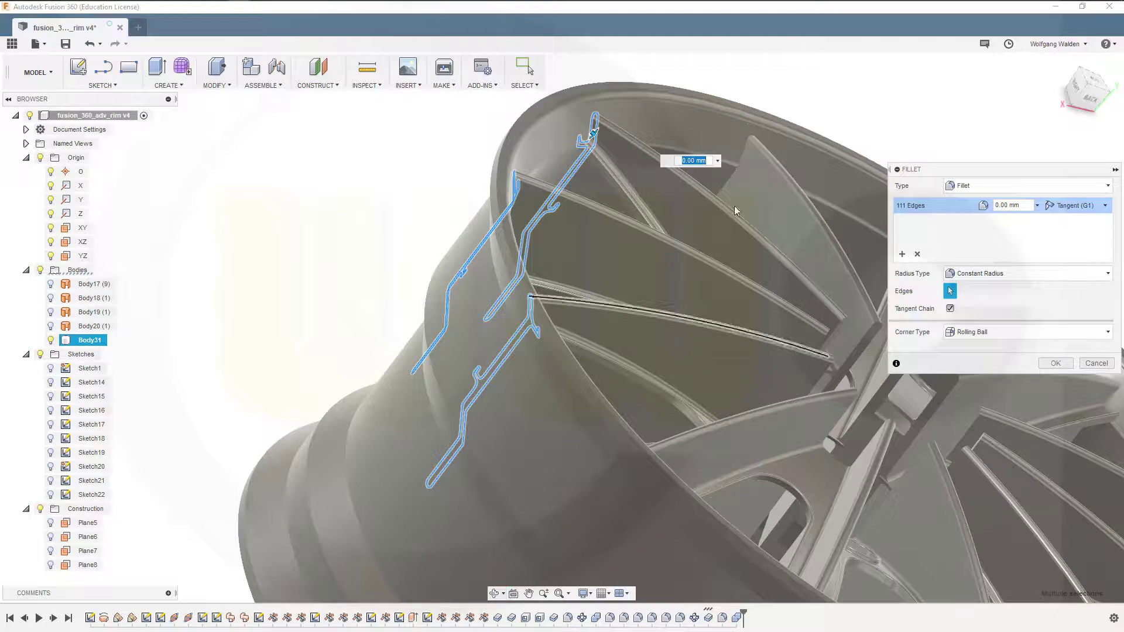
click(747, 159)
shift+middle_drag(747, 159, 563, 249)
click(792, 100)
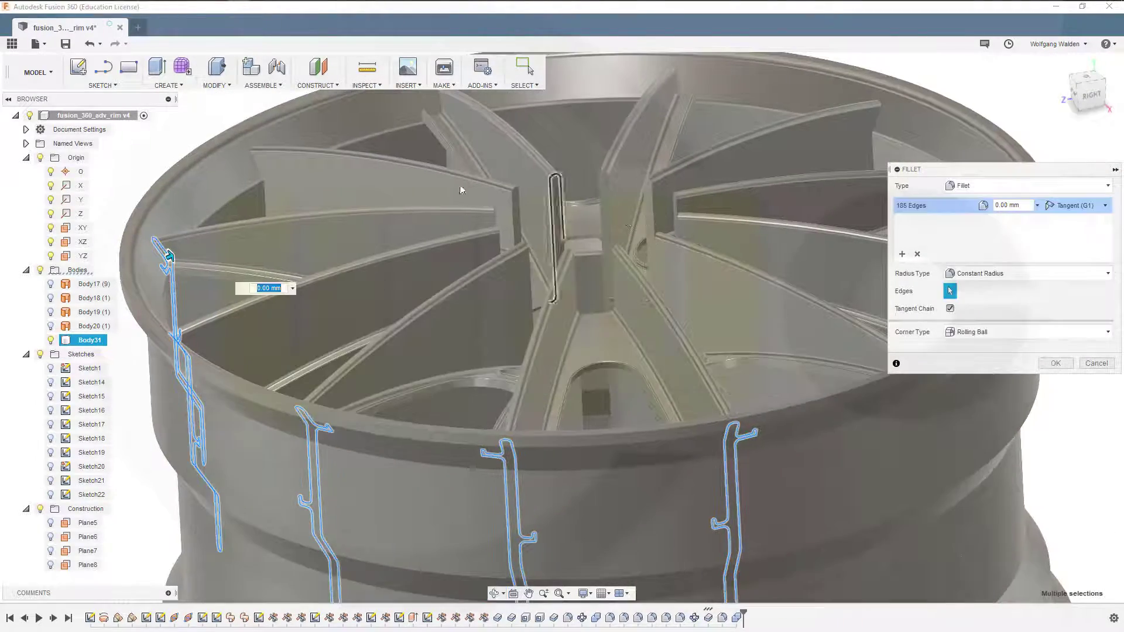
click(264, 191)
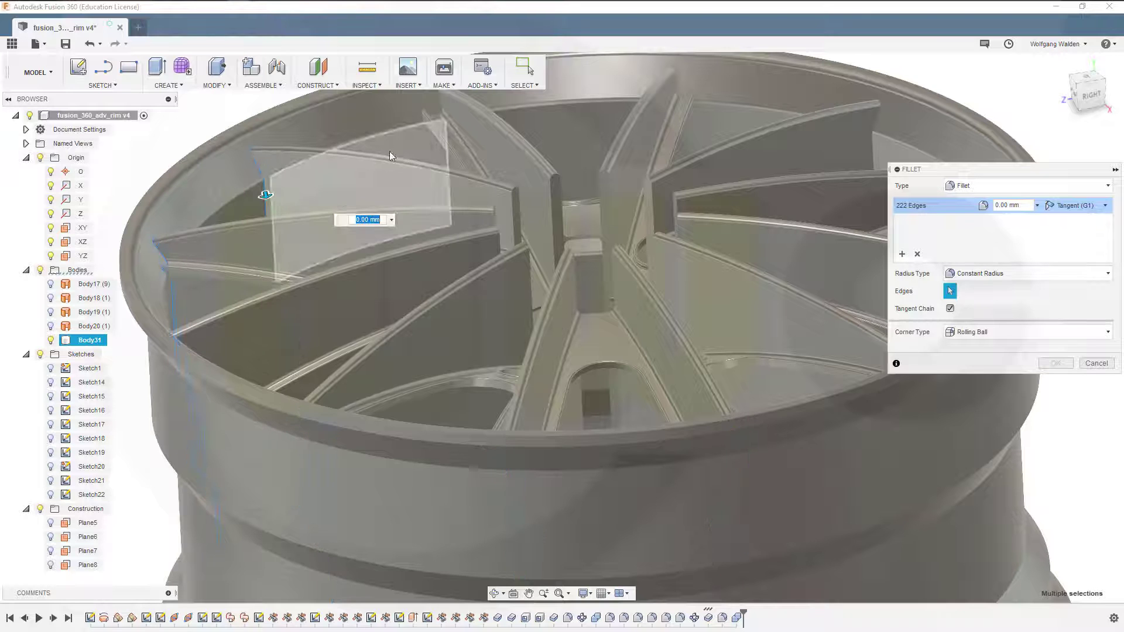
click(445, 159)
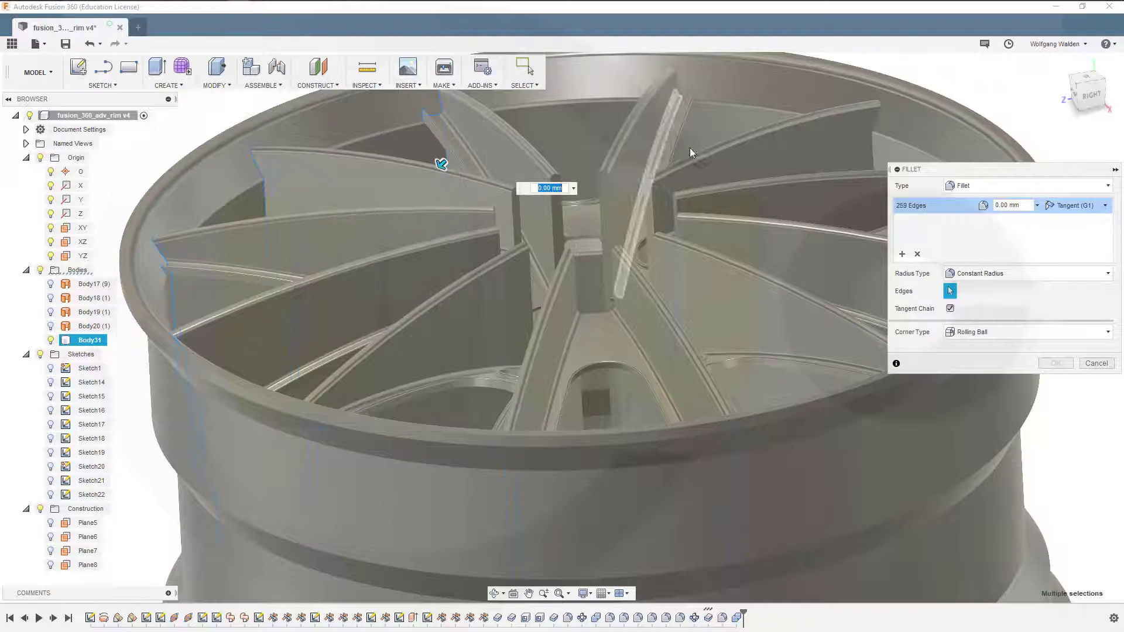
Add the remaining spoke-arm edge chains at the inner rim wall to the constant-radius fillet selection and complete the fillet.
shift+middle_drag(690, 148, 754, 127)
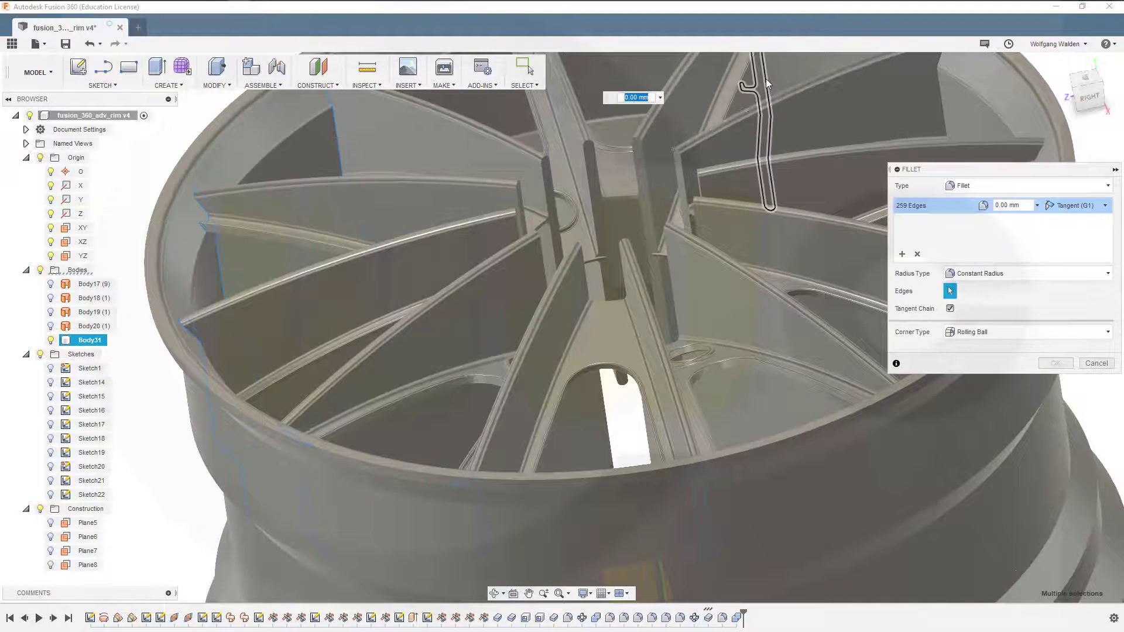
click(767, 80)
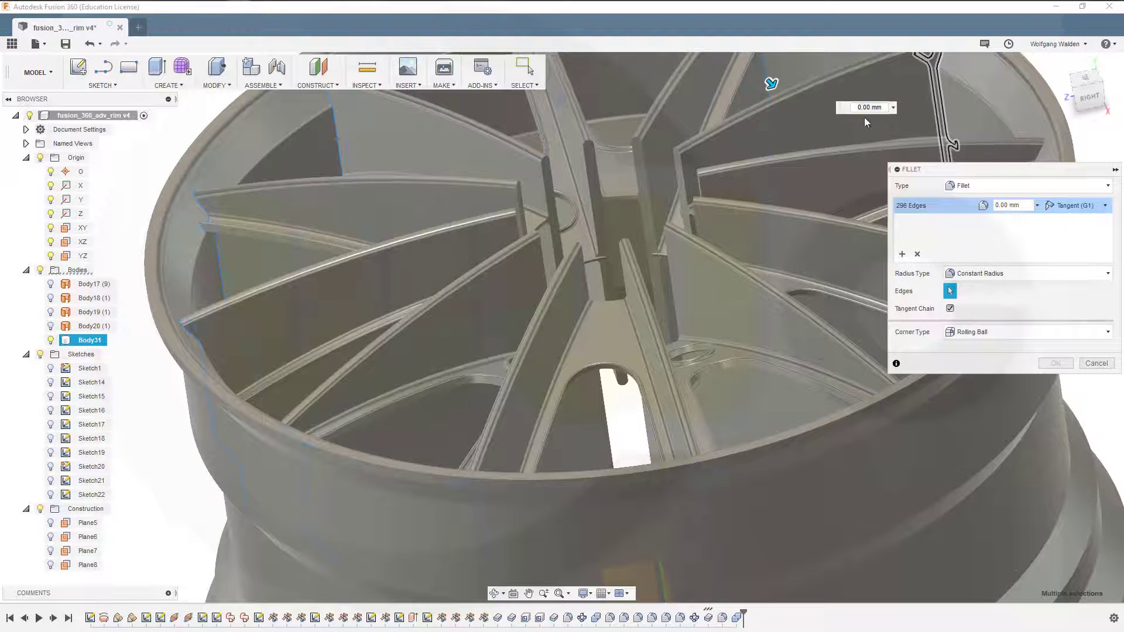
click(940, 119)
shift+middle_drag(818, 223, 838, 205)
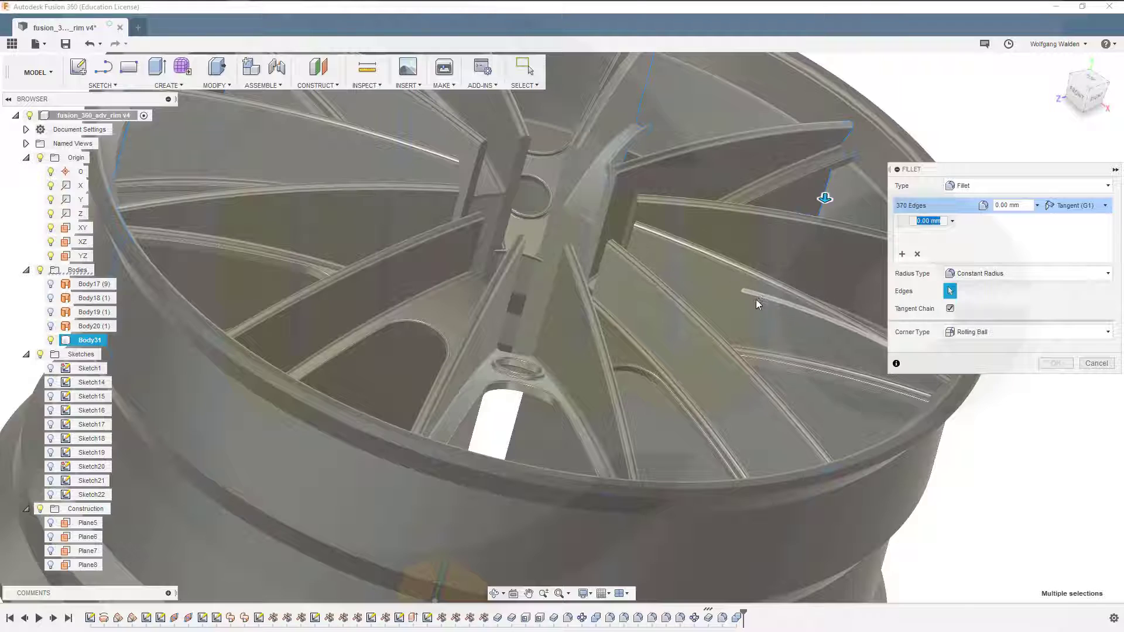
shift+middle_drag(756, 300, 783, 252)
click(823, 190)
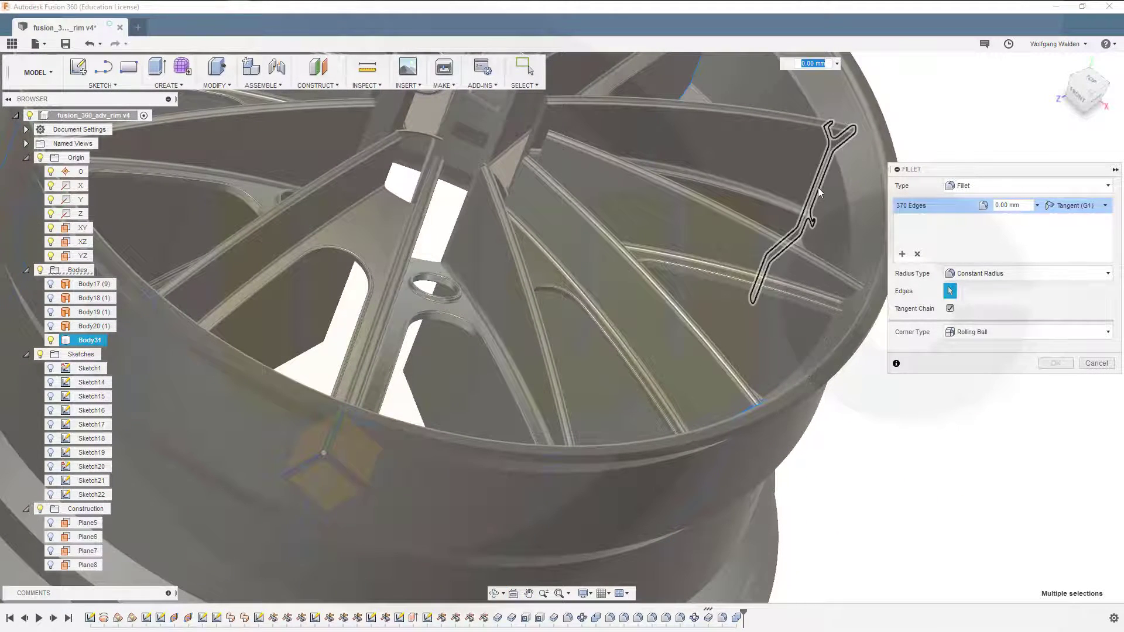
click(828, 331)
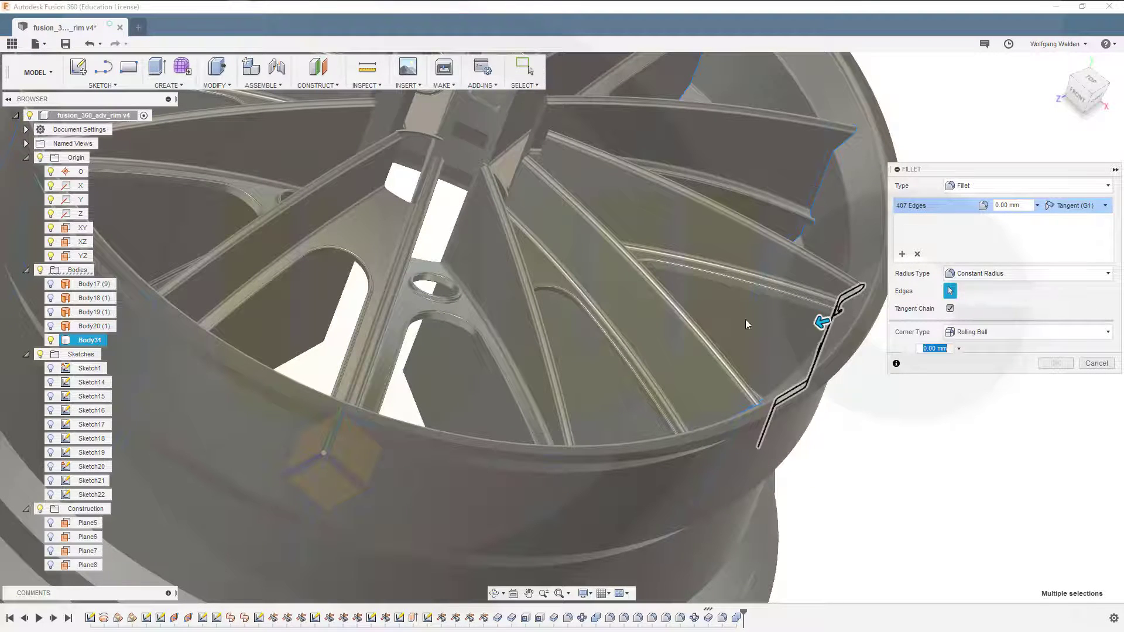
shift+middle_drag(632, 375, 855, 457)
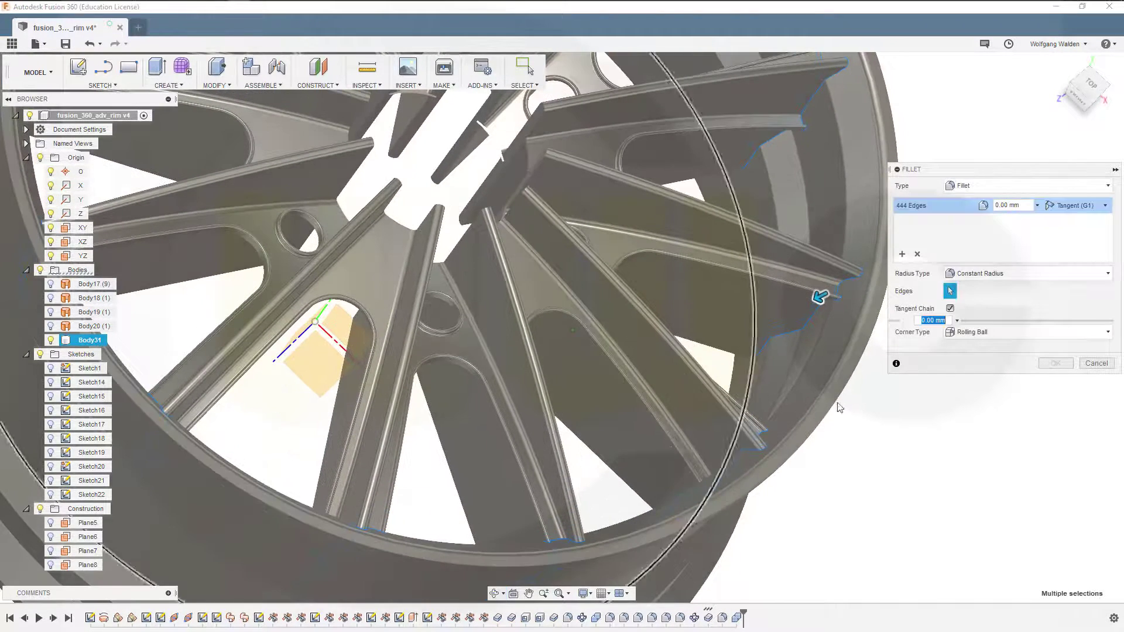
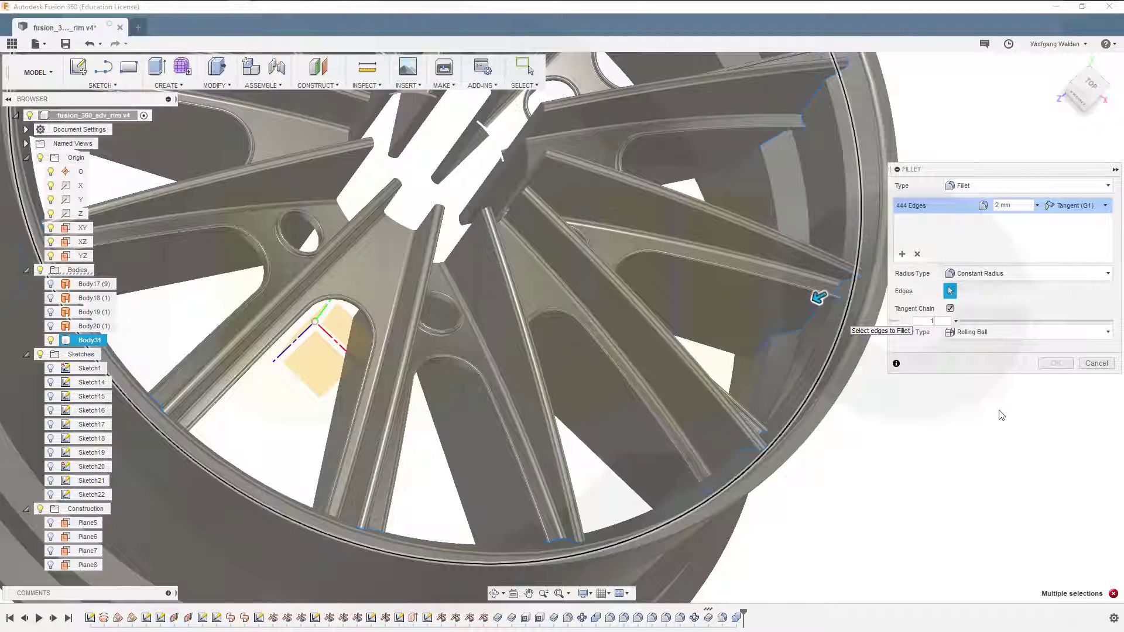
key(Escape)
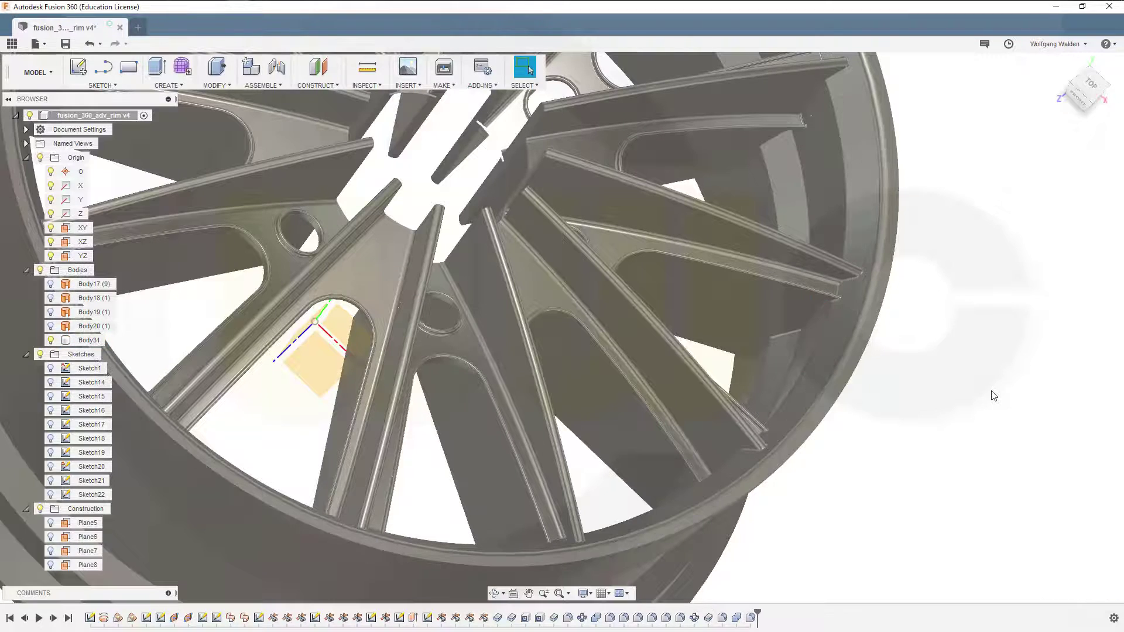
Sketch a circle of 125 mm diameter centred on the origin on the XZ plane and finish the sketch.
middle_drag(907, 369, 981, 398)
shift+middle_drag(773, 358, 655, 317)
scroll(587, 253, down, 5)
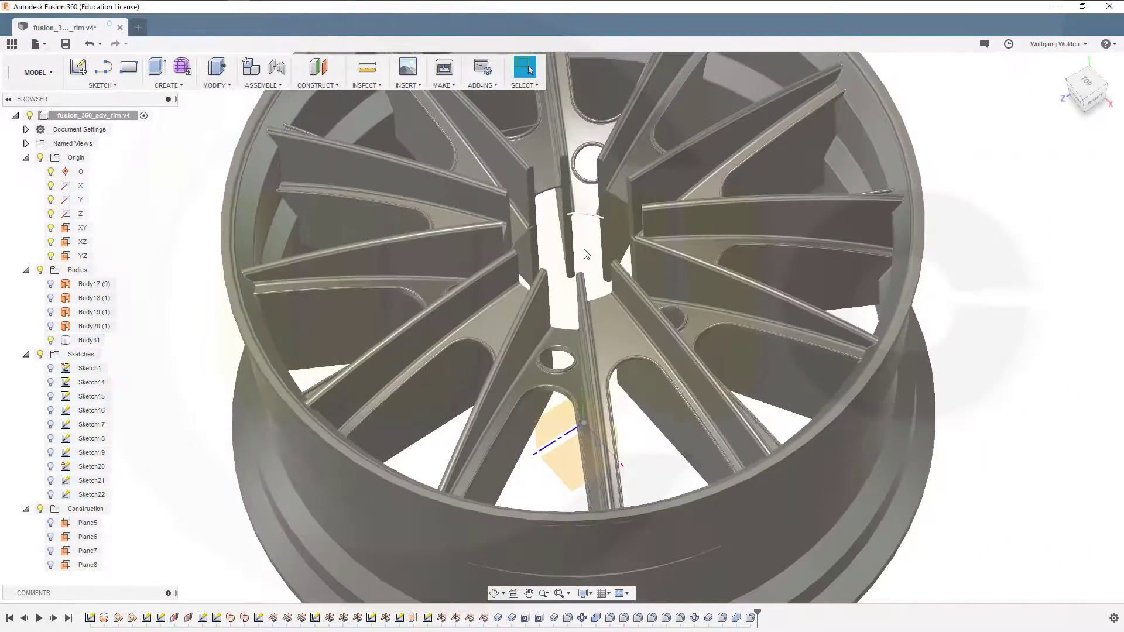
shift+middle_drag(587, 254, 600, 340)
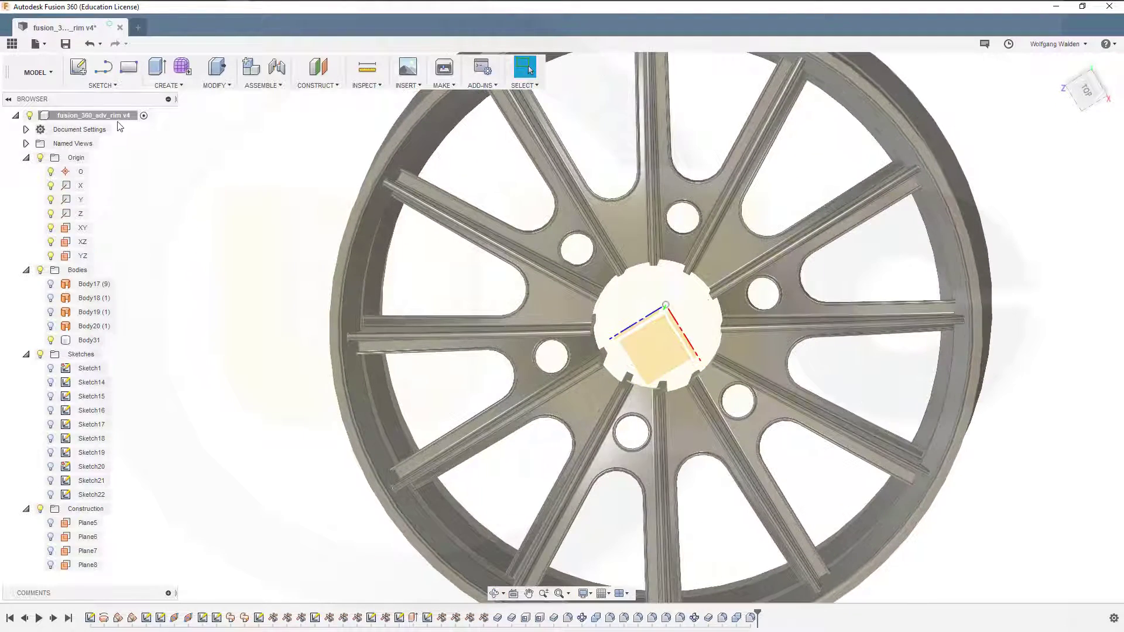
click(78, 67)
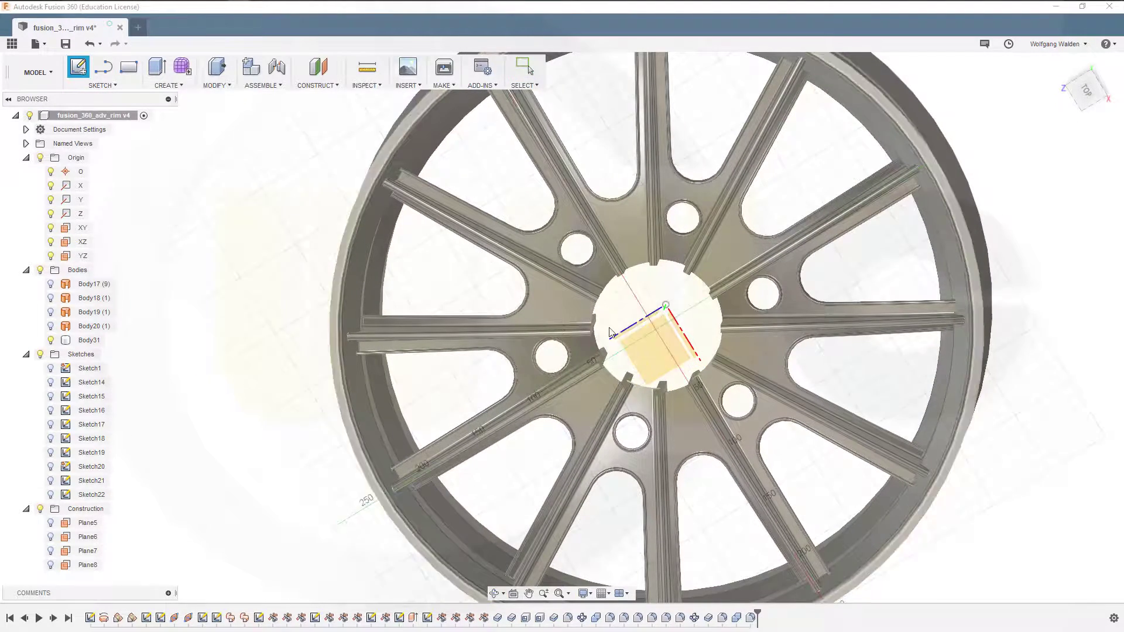
click(662, 353)
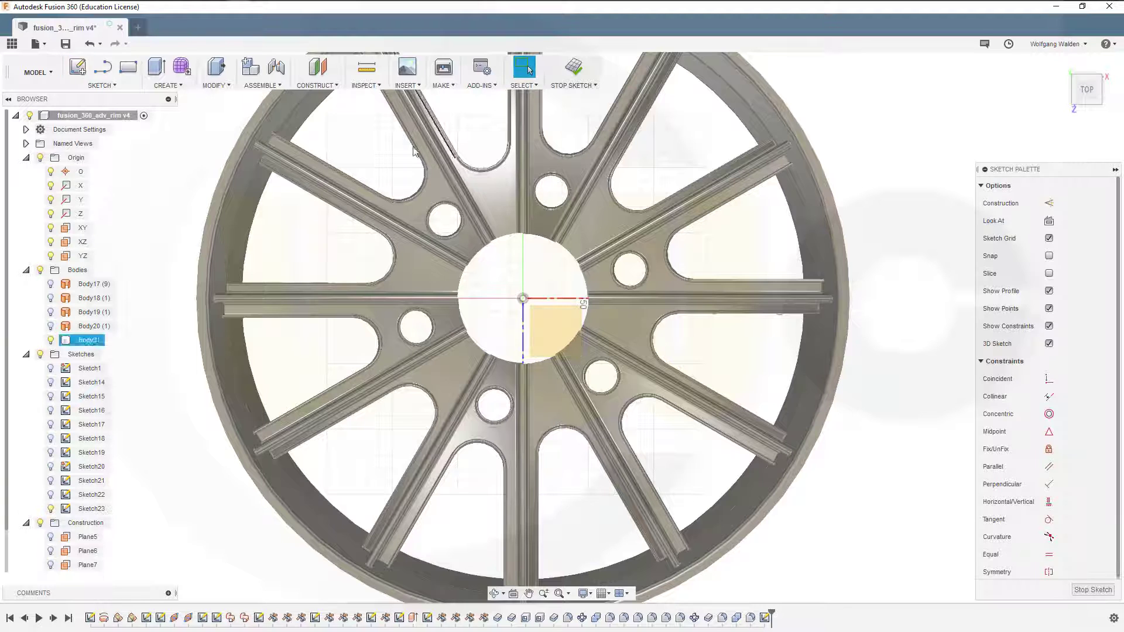
key(c)
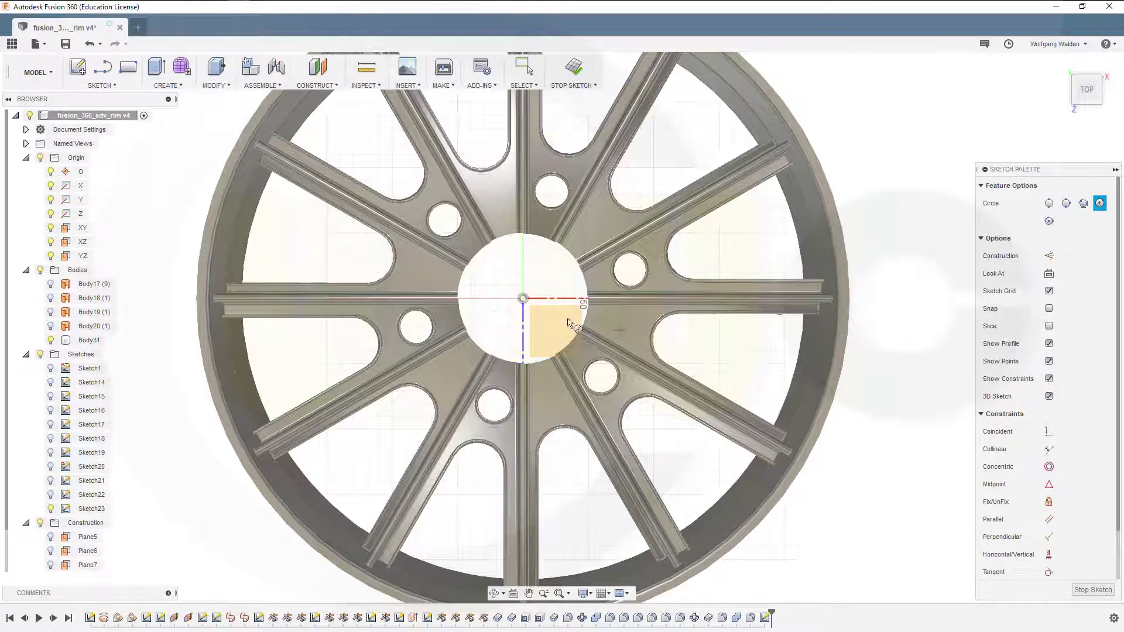
click(523, 299)
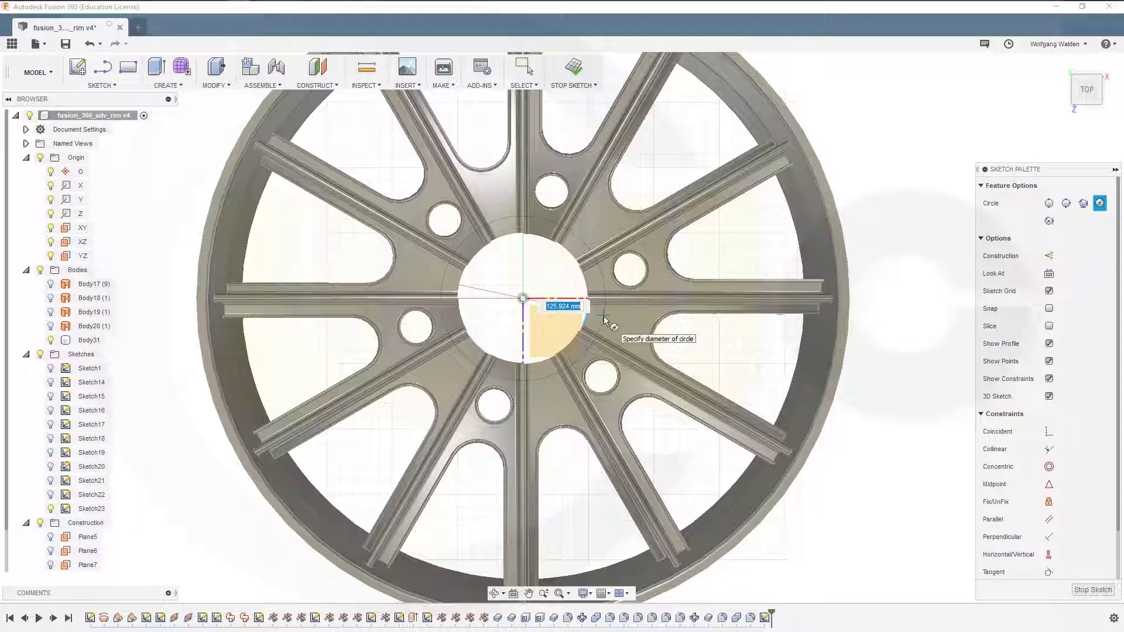
text(125)
key(Tab)
key(Return)
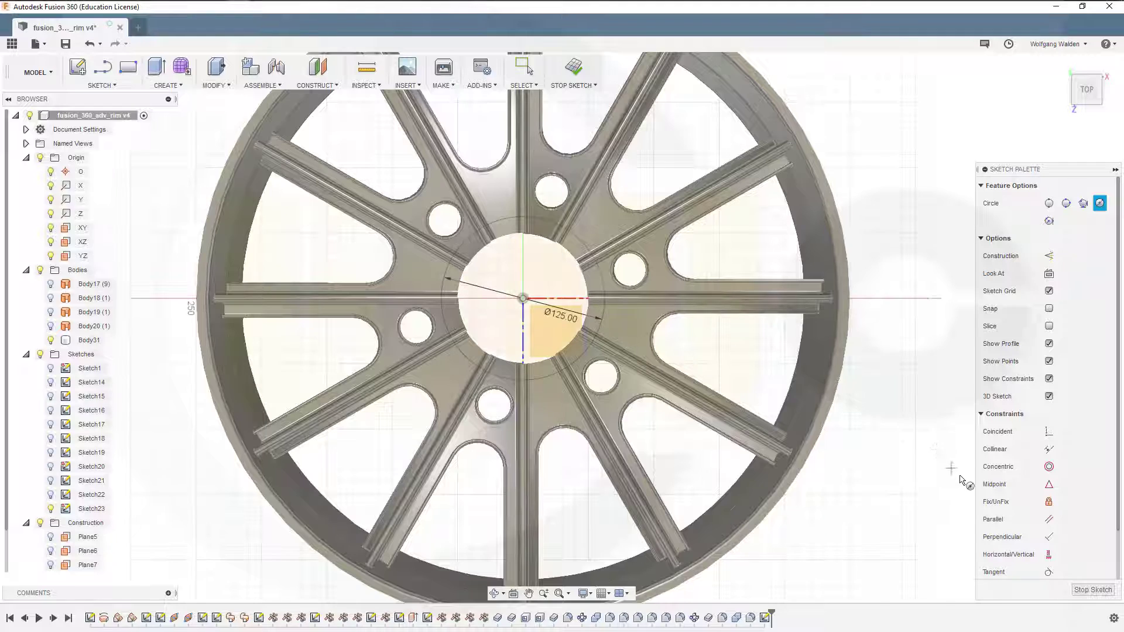
click(1082, 590)
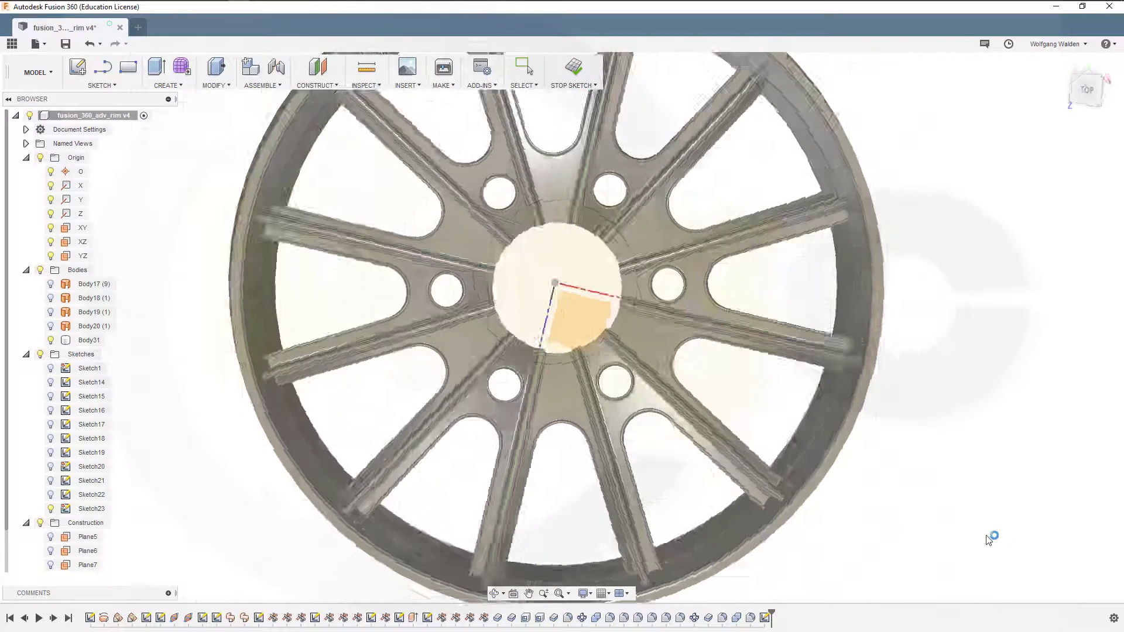
Extrude the 125 mm circle upward through the wheel centre with a 390 mm distance and set the operation to New Body.
shift+middle_drag(808, 477, 795, 431)
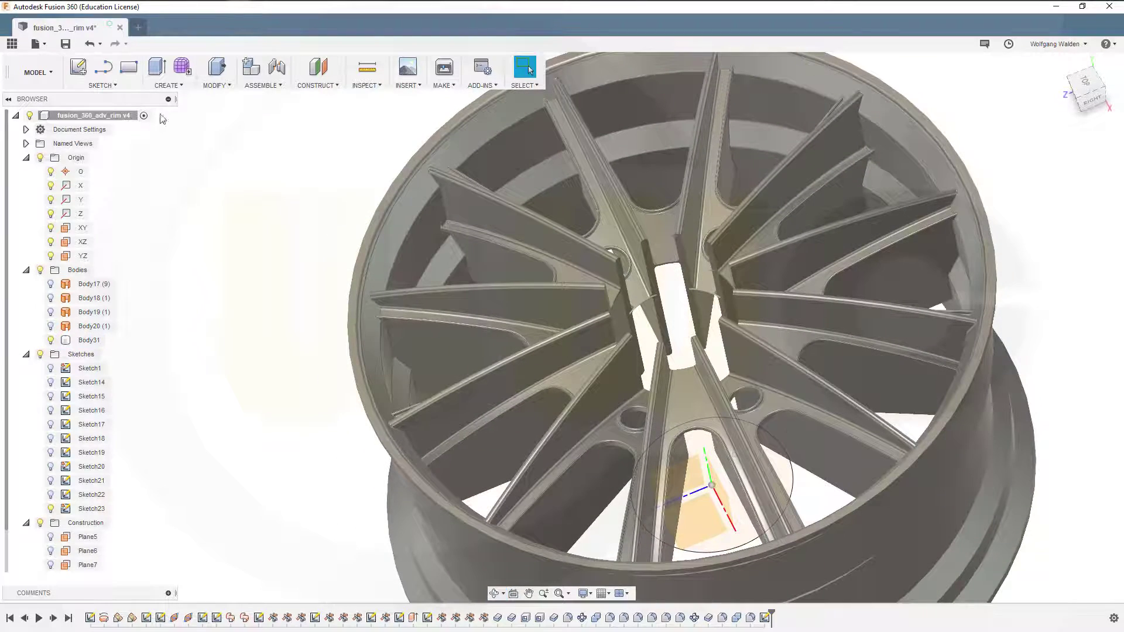
click(157, 67)
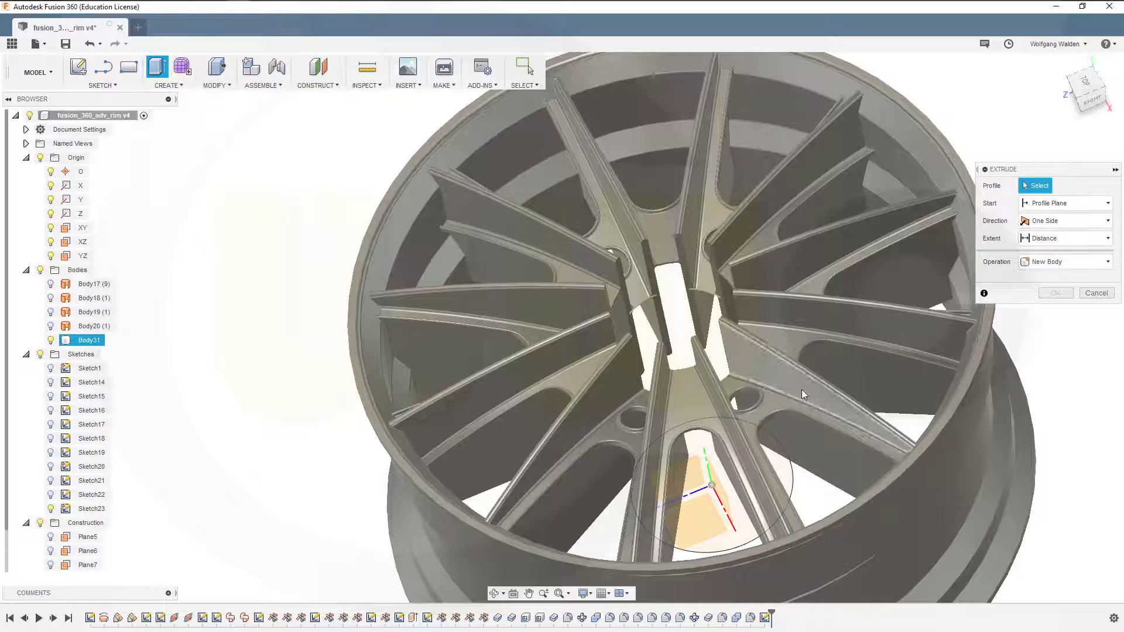
shift+middle_drag(802, 388, 717, 492)
click(715, 494)
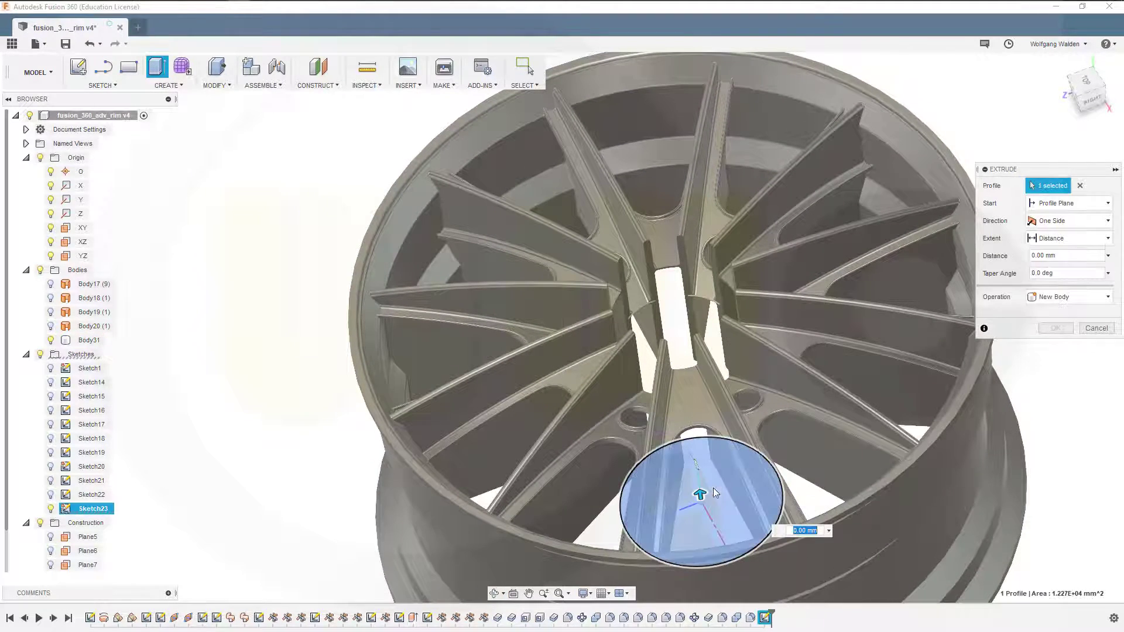
text(120)
key(Return)
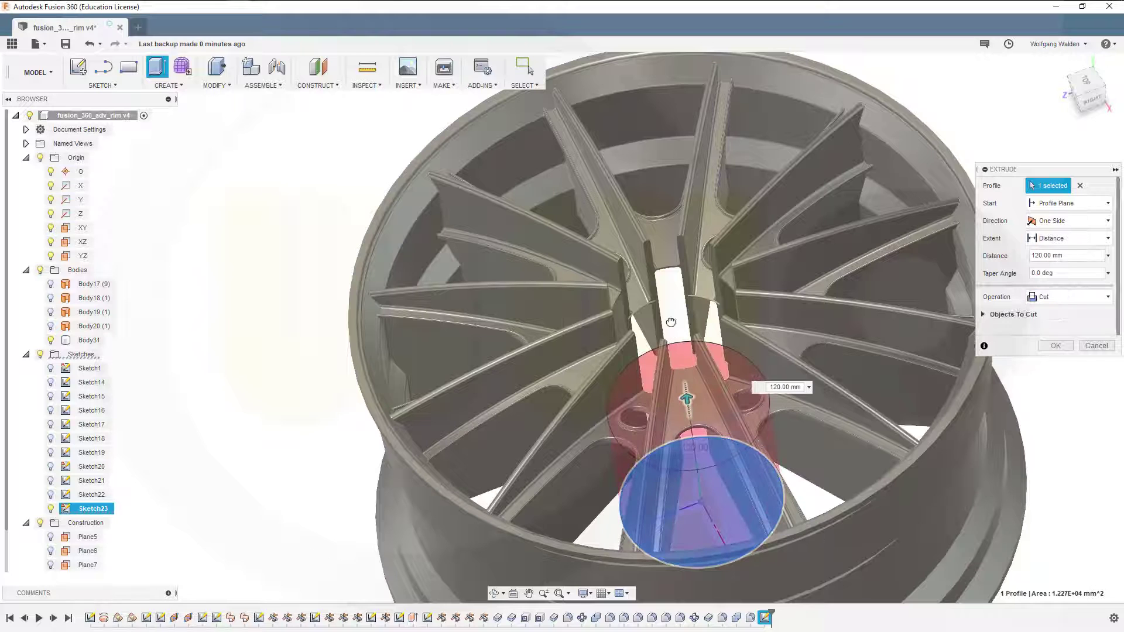
drag(665, 225, 660, 175)
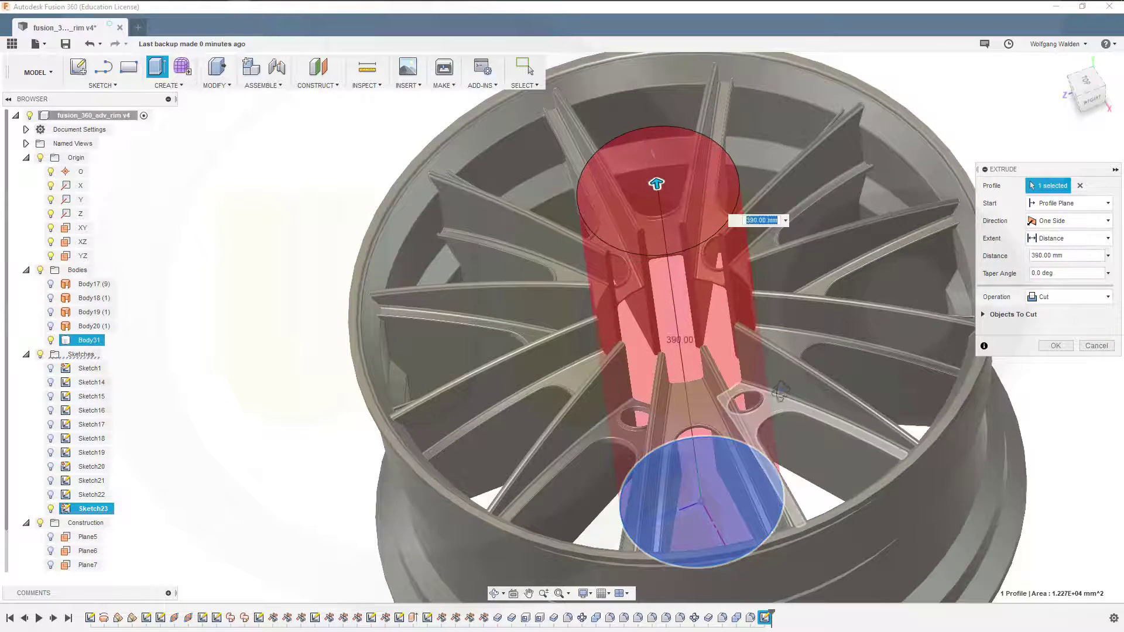
shift+middle_drag(775, 409, 781, 379)
click(1106, 298)
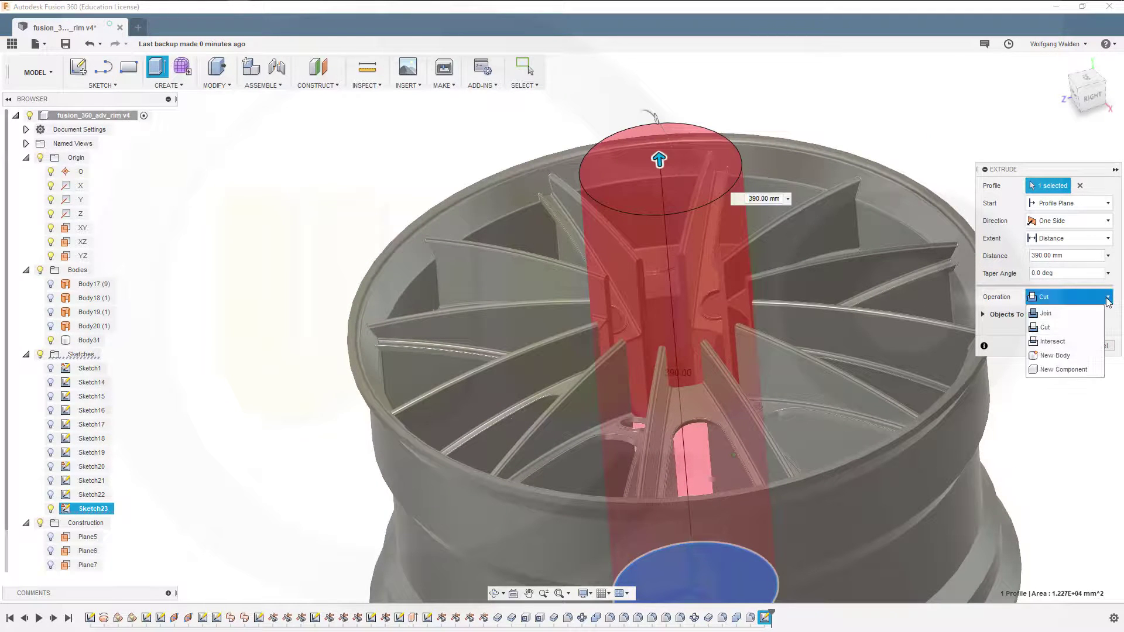
click(1054, 355)
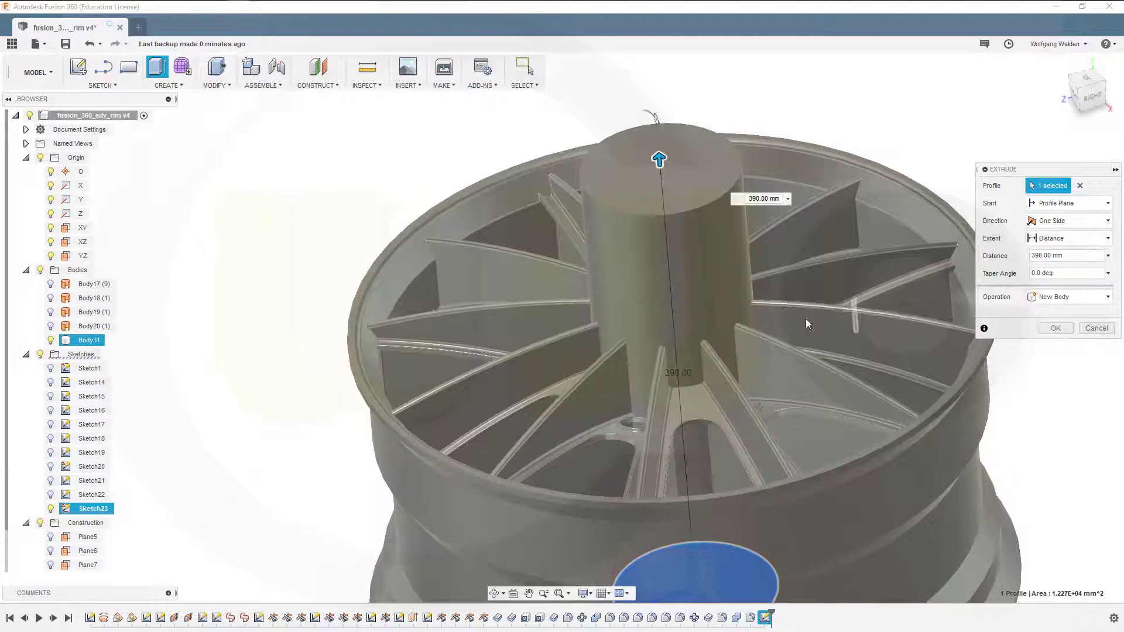
Set the central cylinder's extrusion distance to 275 mm and create the body.
shift+middle_drag(760, 407, 787, 271)
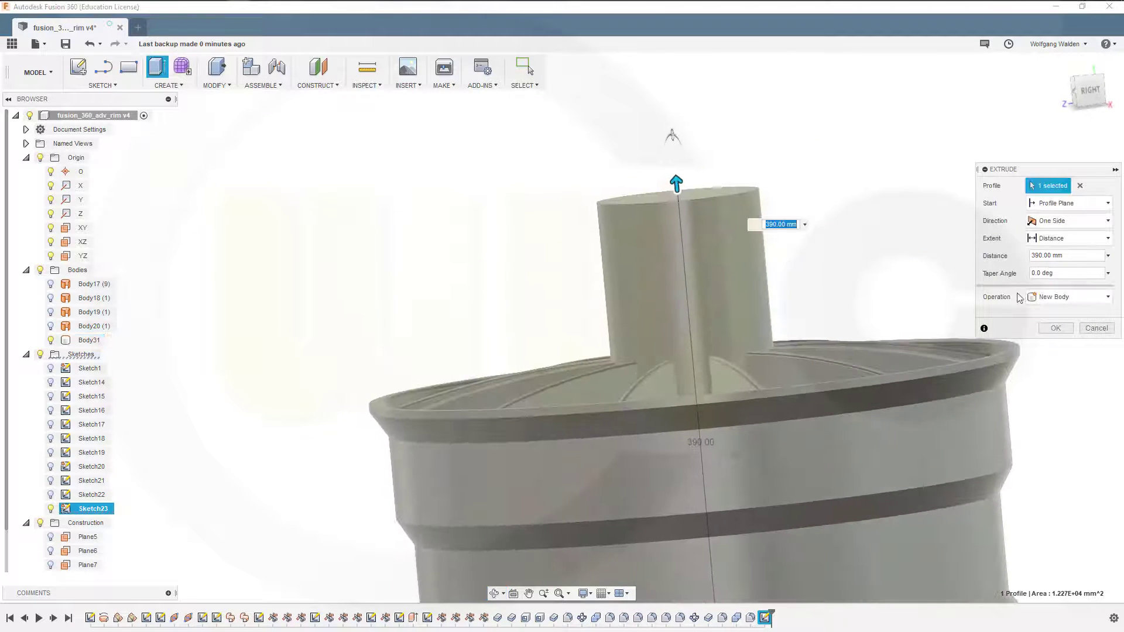
drag(1058, 255, 1048, 254)
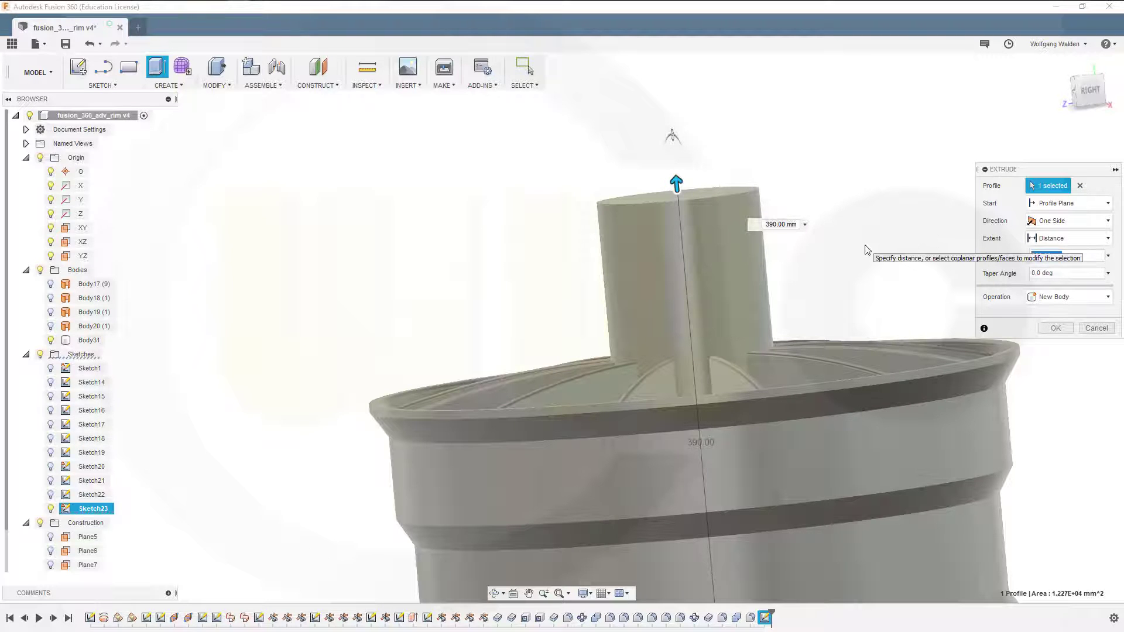
text(265)
key(Tab)
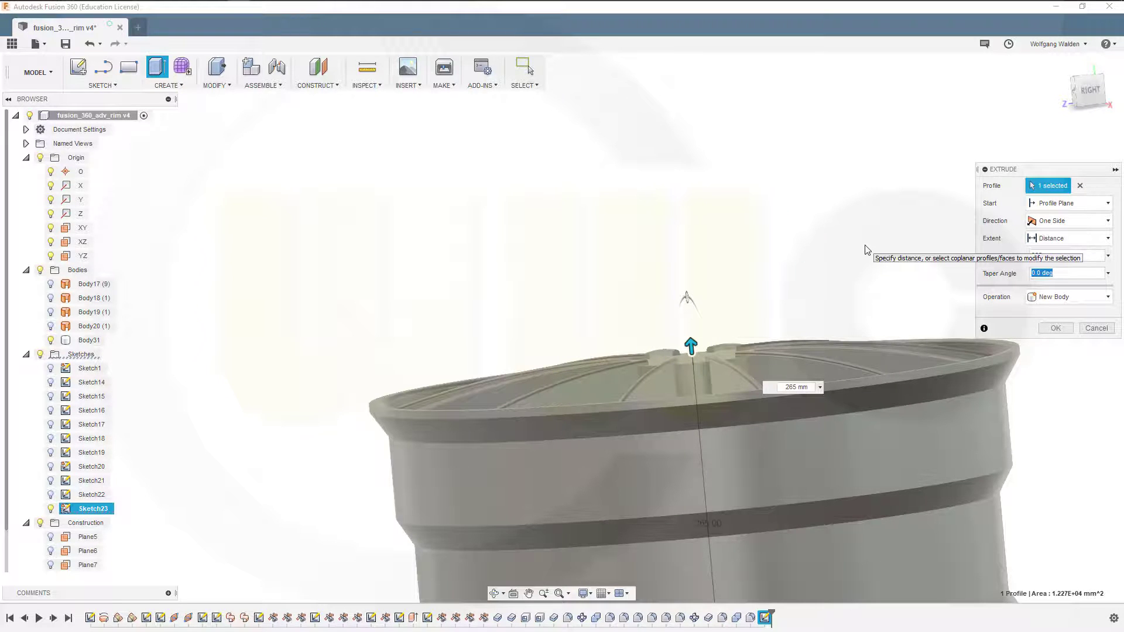
shift+middle_drag(789, 279, 793, 285)
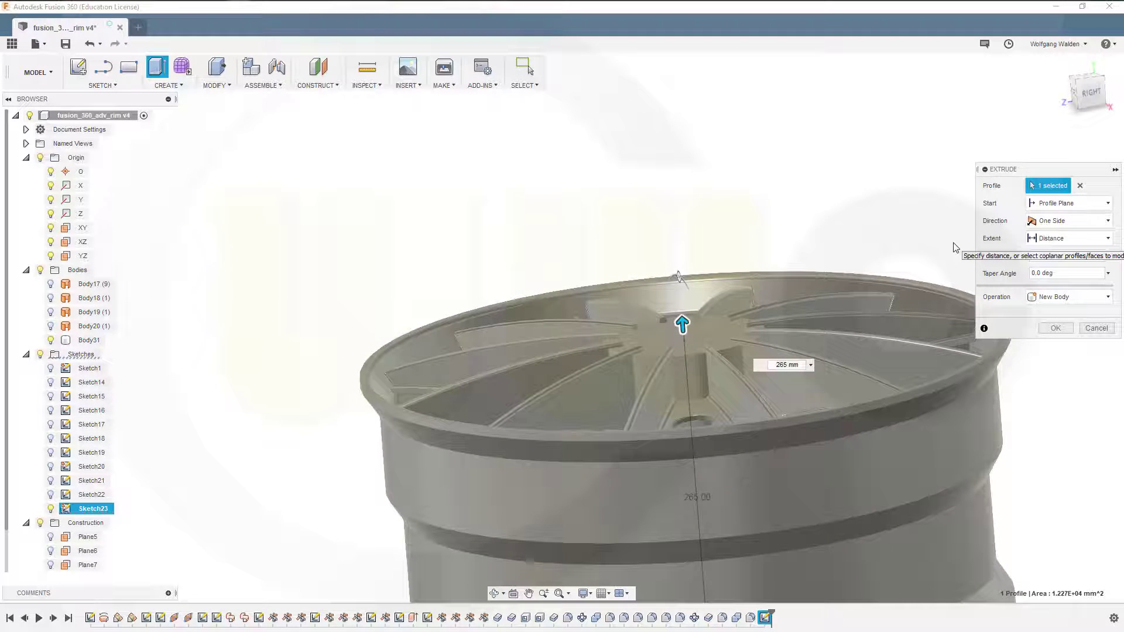
text(270)
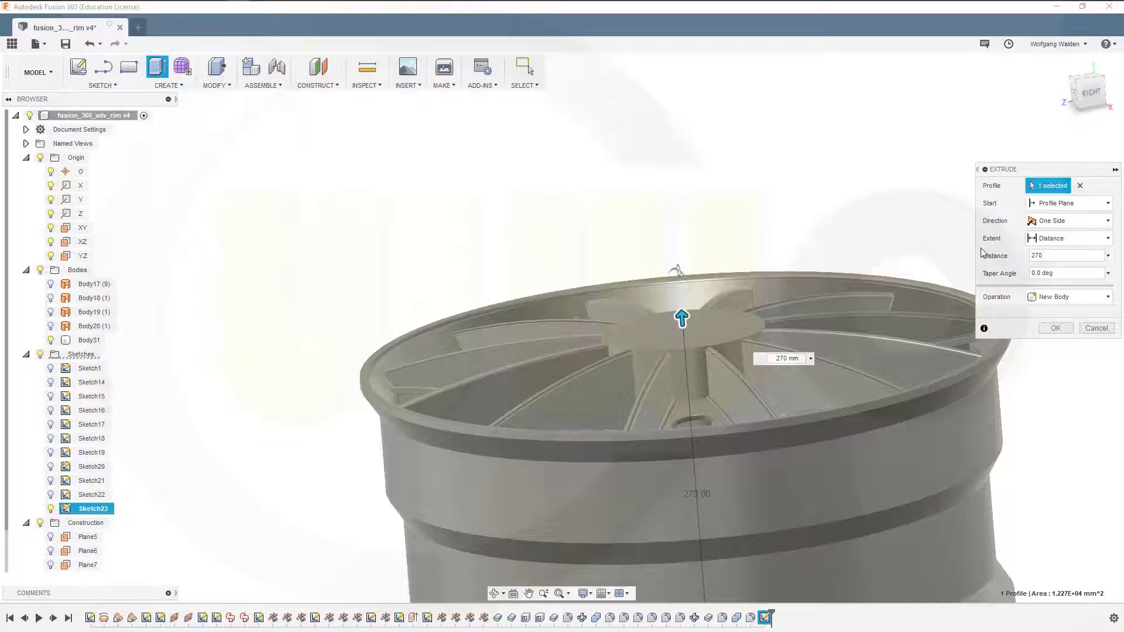
text(5)
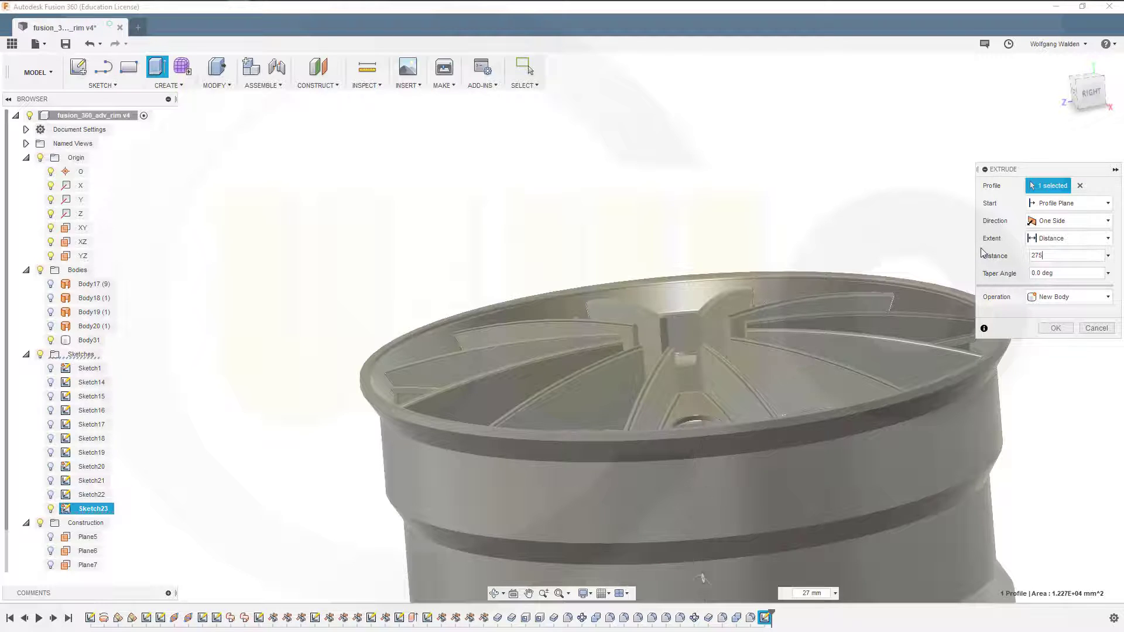
key(Return)
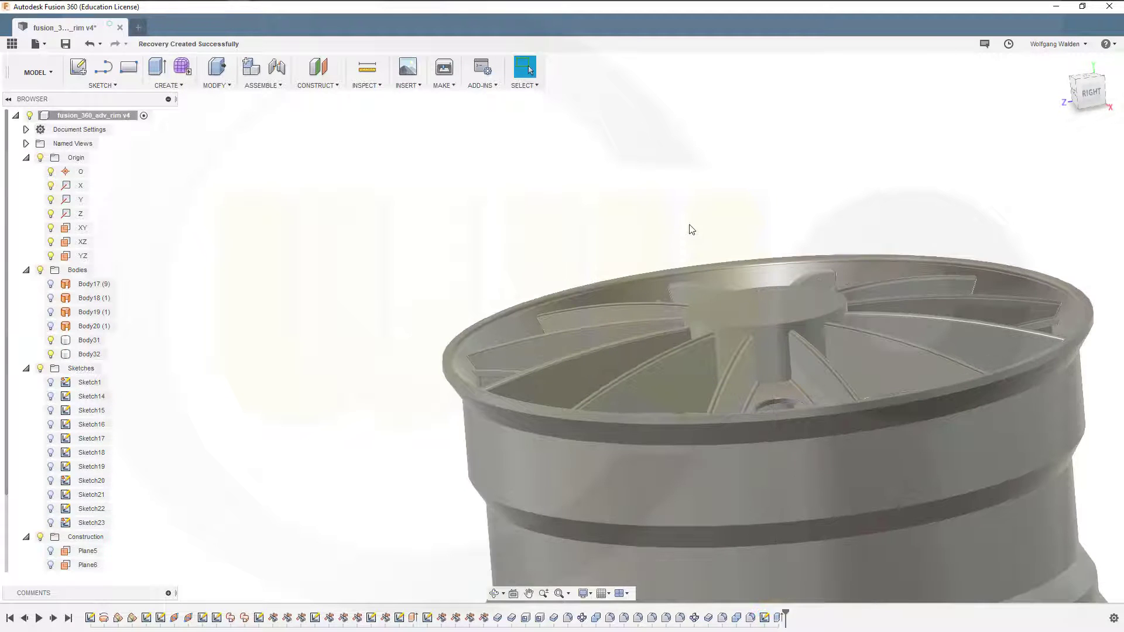
Chamfer the top circular edge of the central cylinder using two distances of 30 mm and 15 mm.
middle_drag(682, 301, 736, 397)
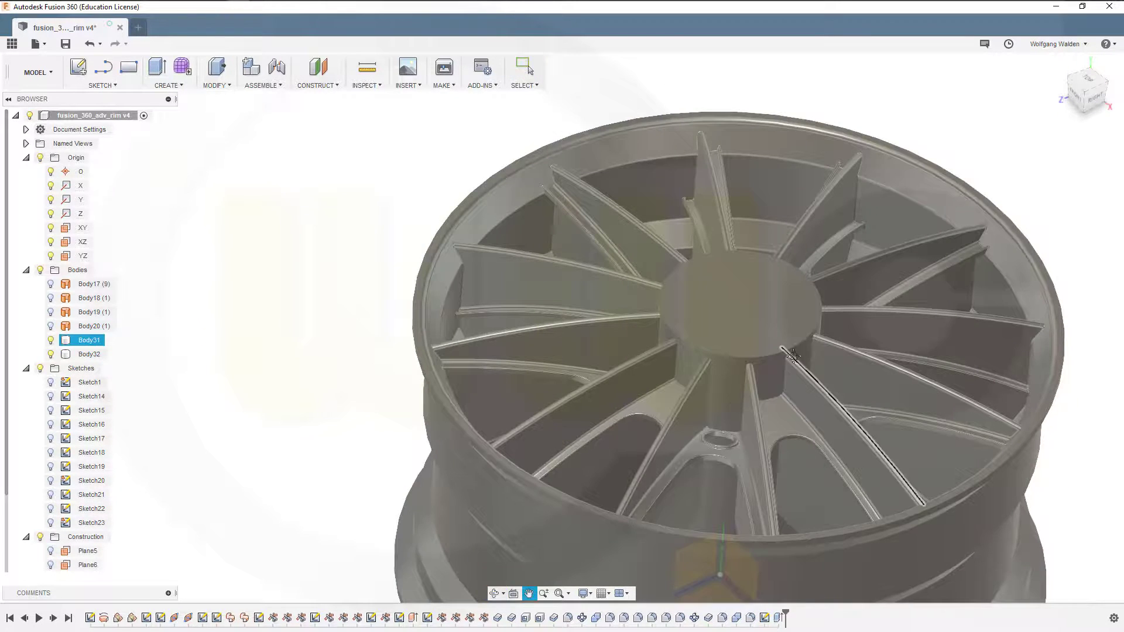
middle_drag(811, 389, 775, 411)
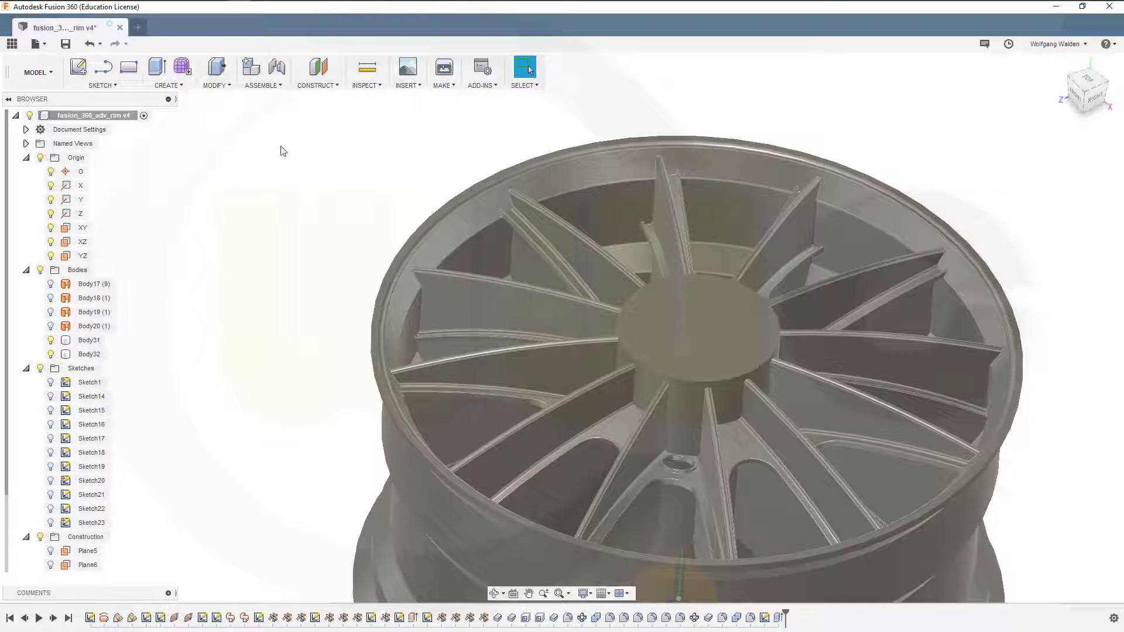
click(228, 86)
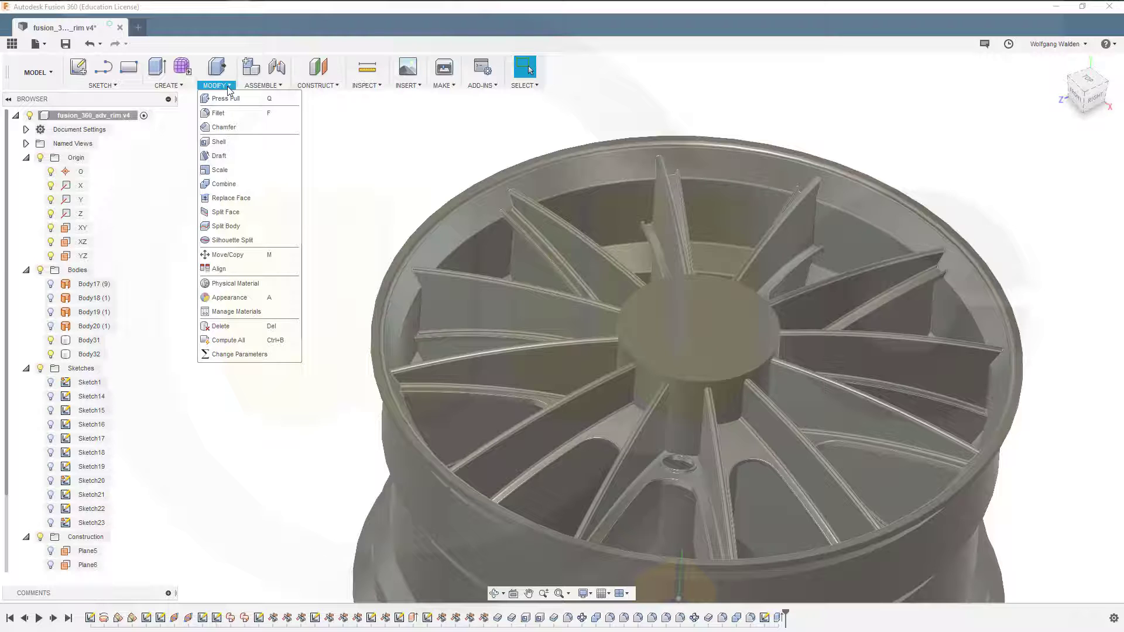
click(233, 126)
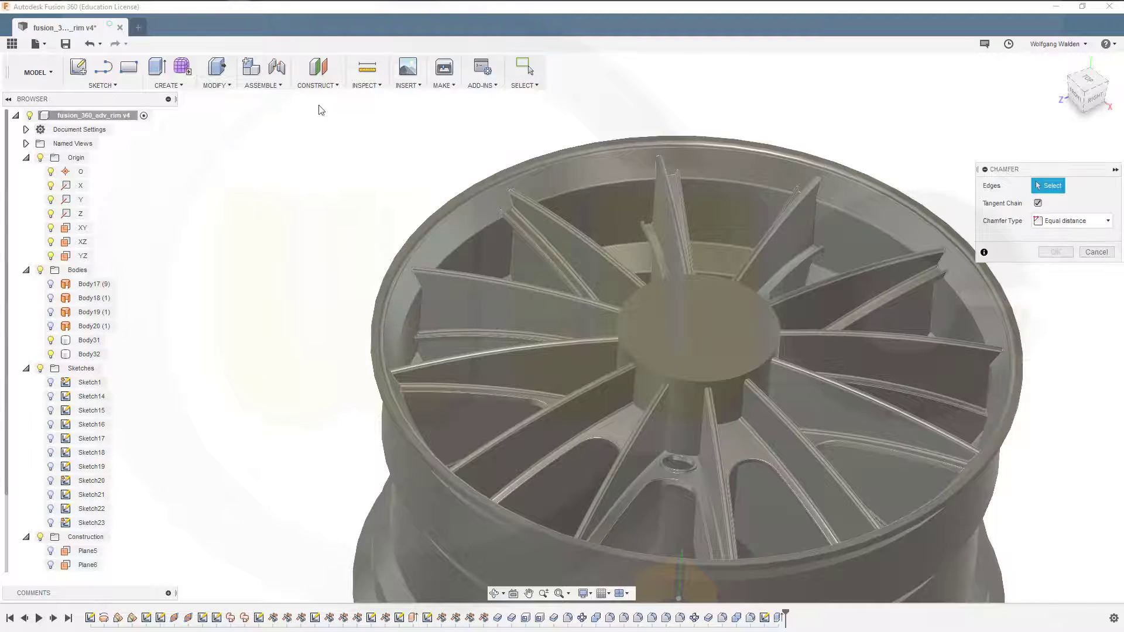
click(1101, 223)
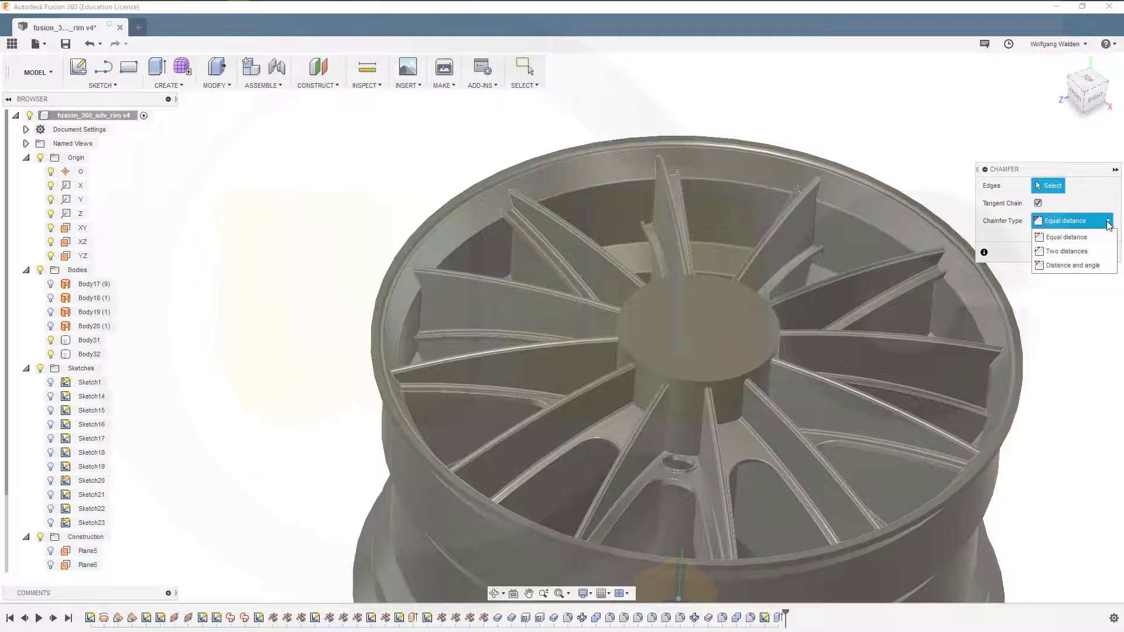
click(1083, 252)
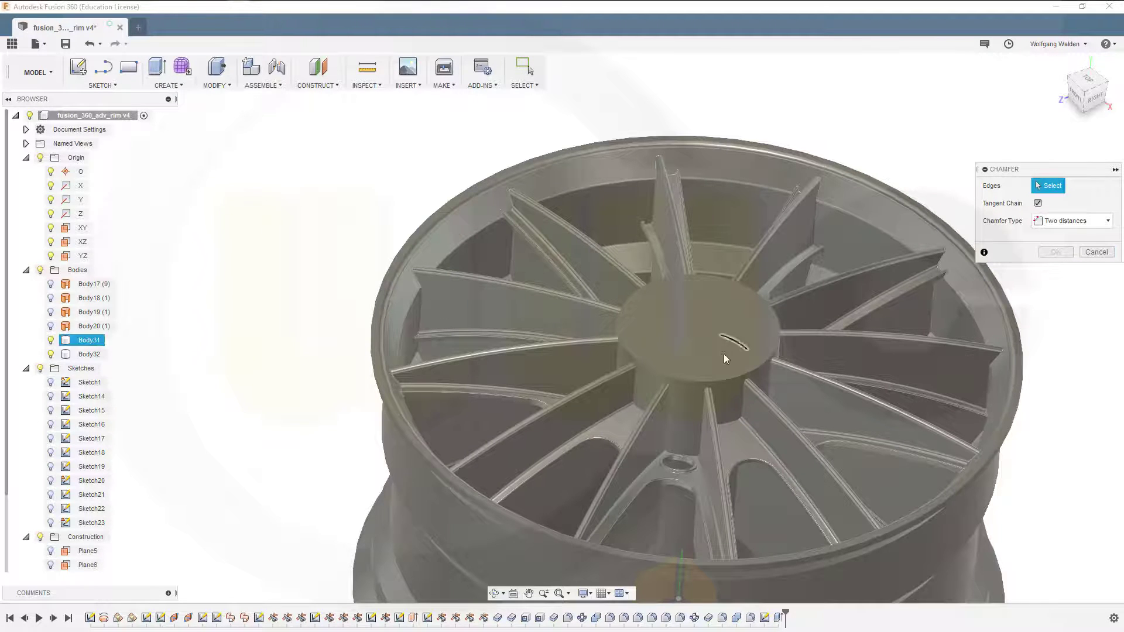
click(685, 378)
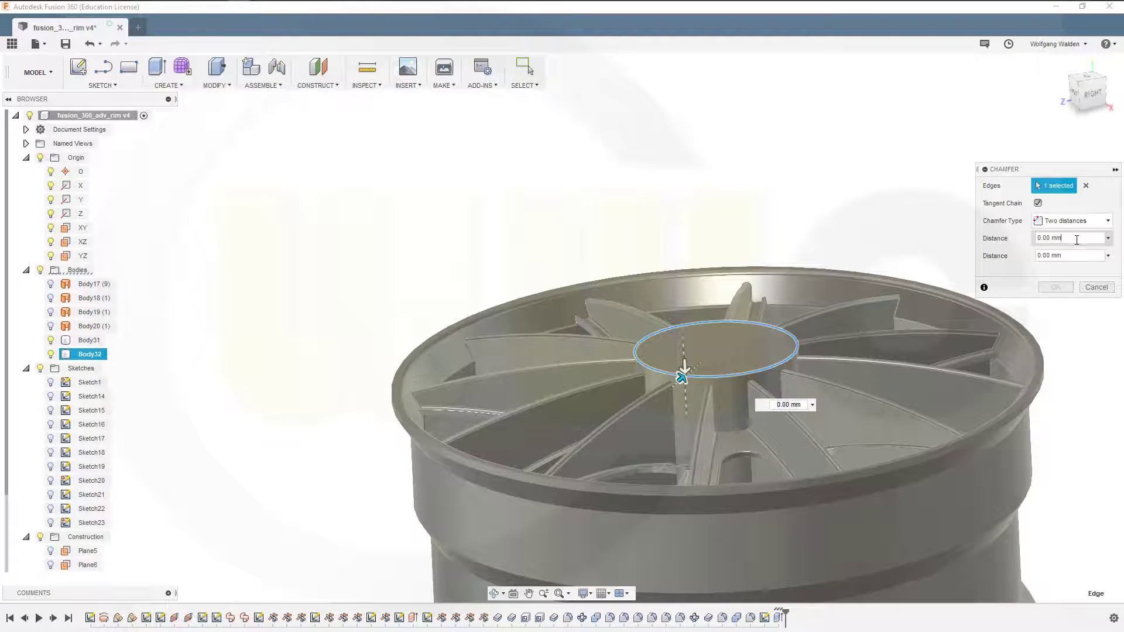
drag(1022, 237, 1009, 242)
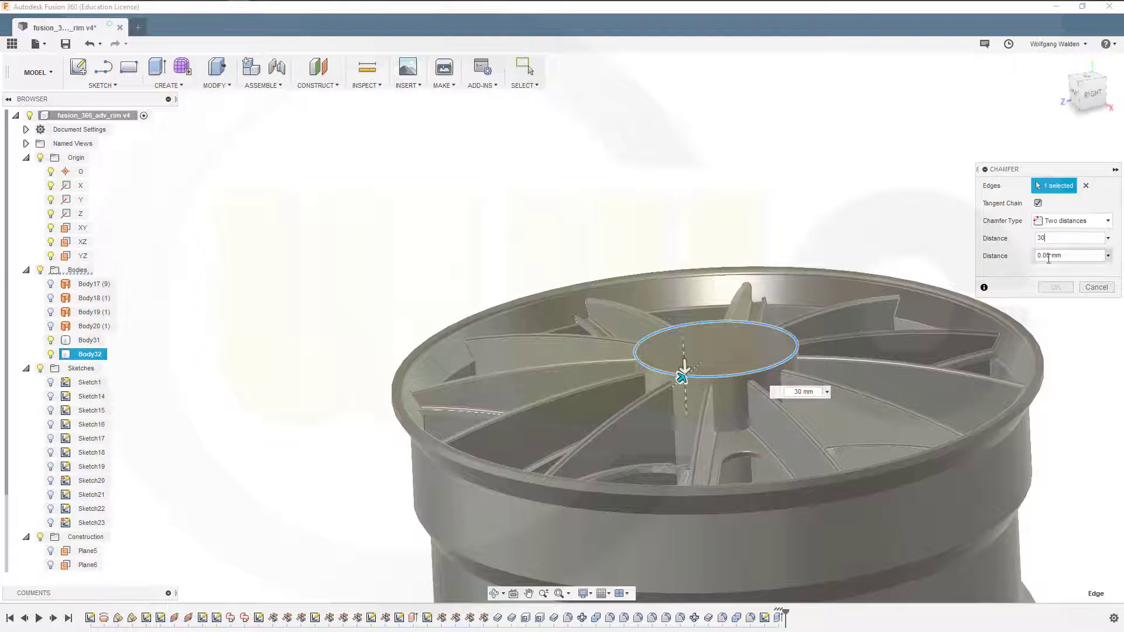
drag(1067, 256, 959, 254)
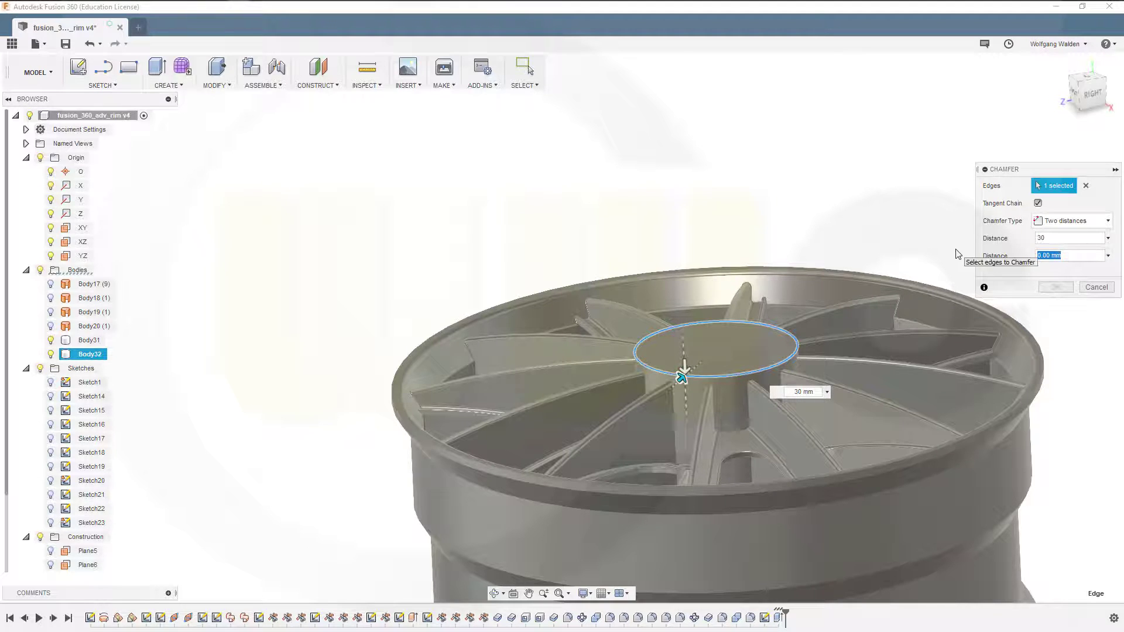
text(15)
key(Return)
click(778, 363)
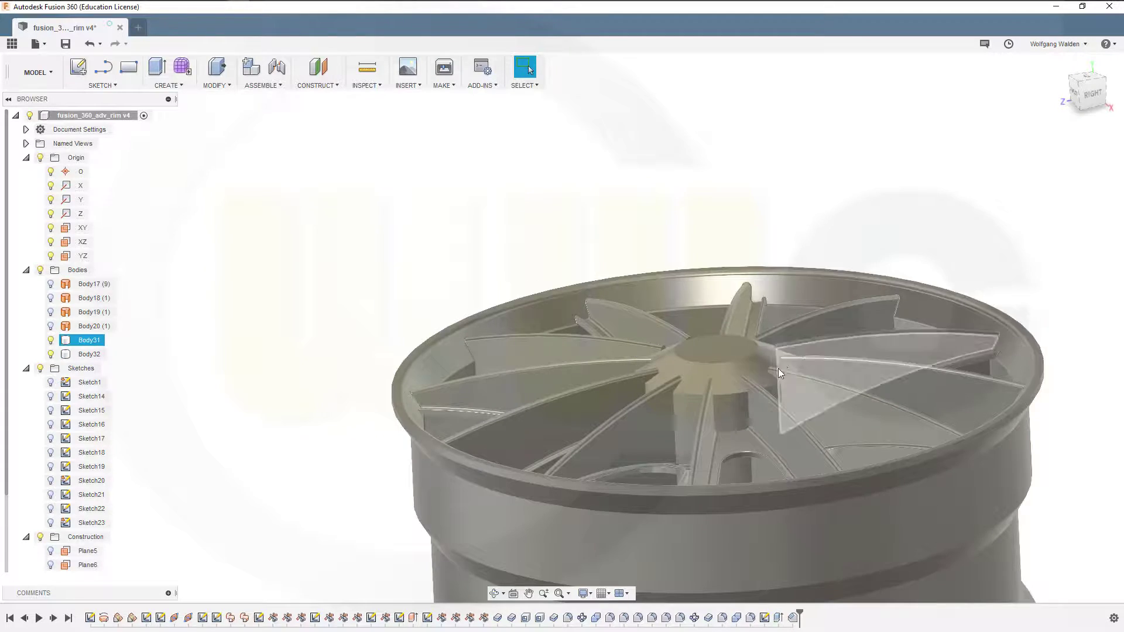
Edit the hub chamfer and set its second distance to 10 mm.
shift+middle_drag(778, 368, 772, 420)
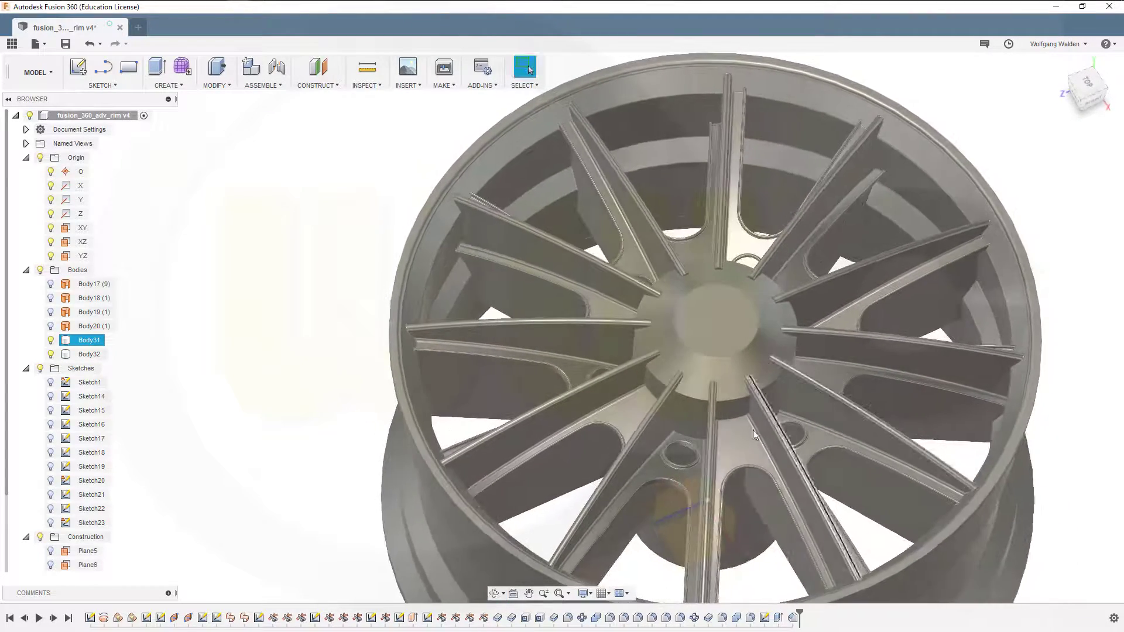
scroll(721, 459, down, 1)
scroll(721, 459, up, 6)
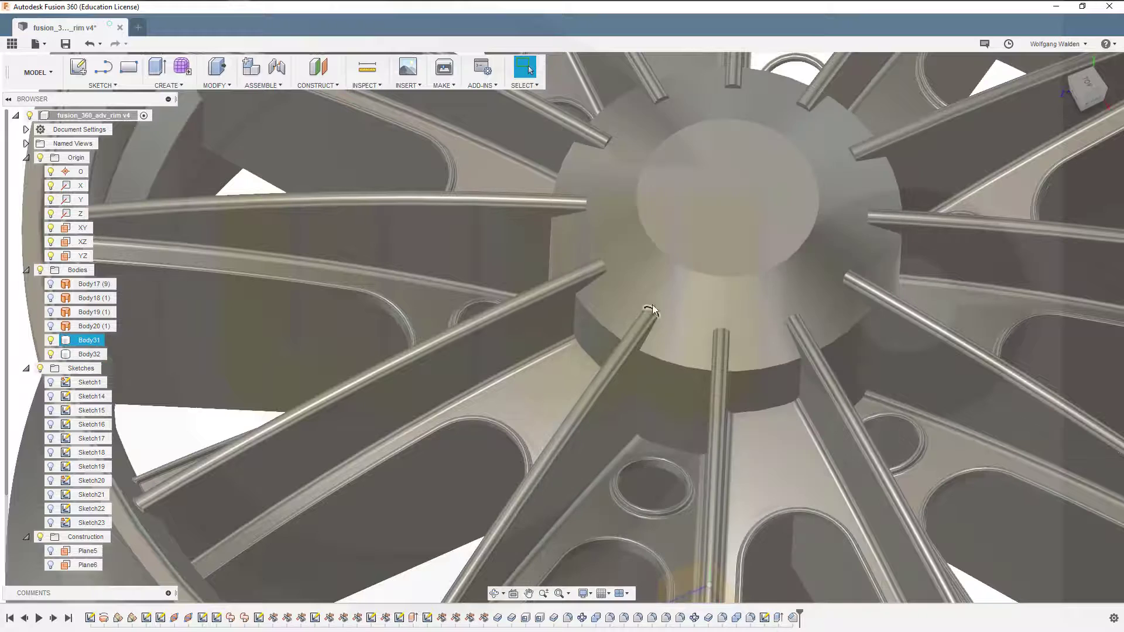
shift+middle_drag(652, 294, 644, 242)
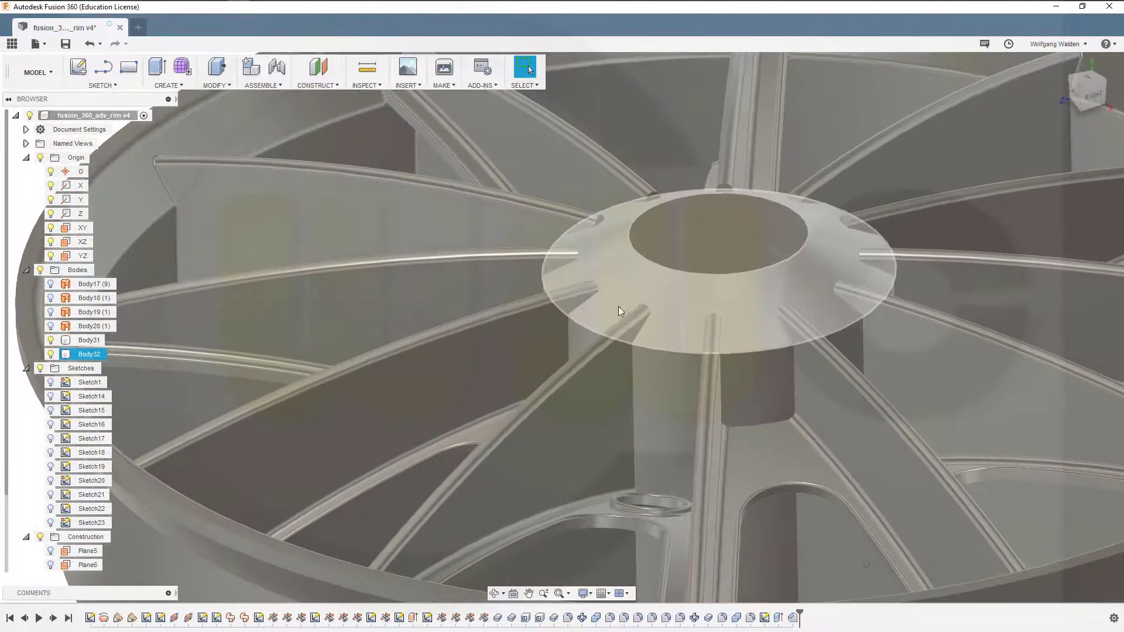
double_click(794, 619)
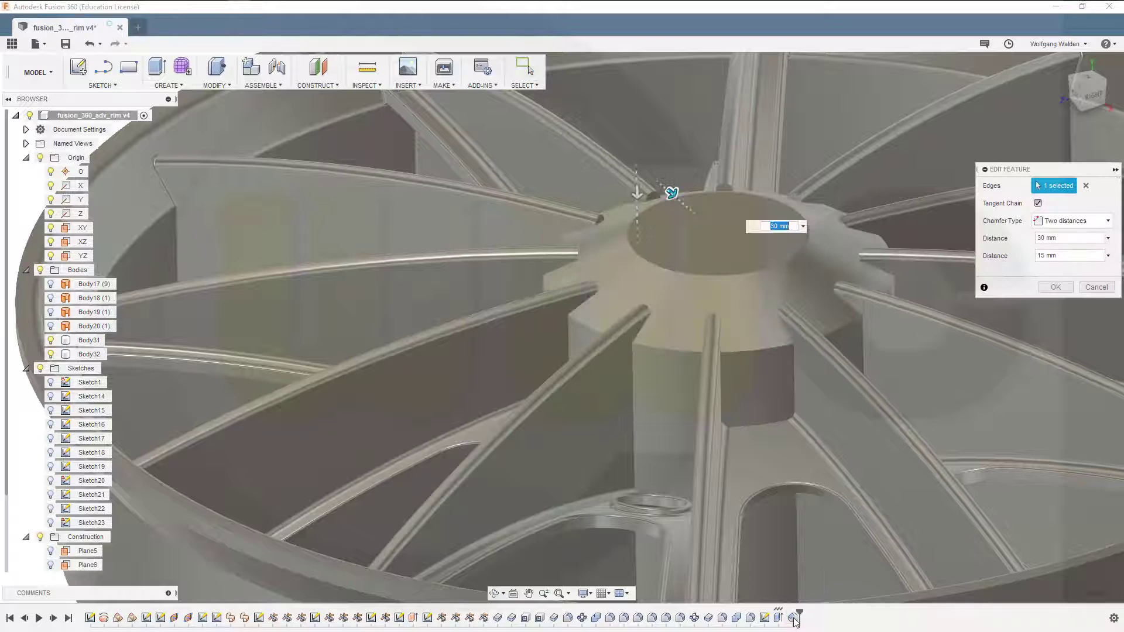
click(1060, 255)
text(10)
key(Tab)
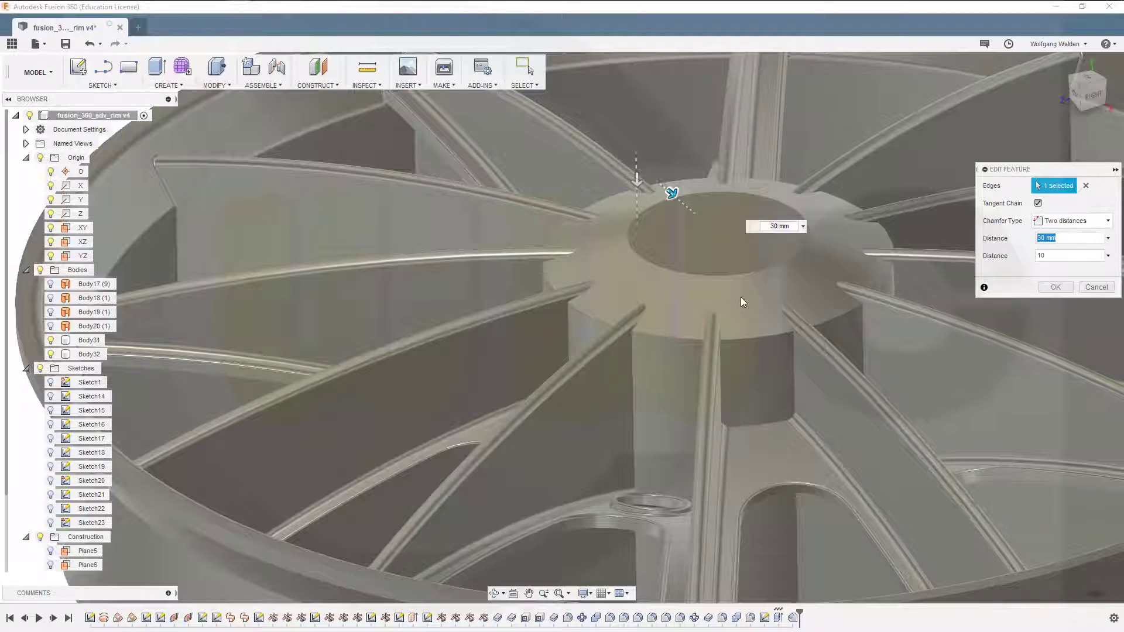
click(1056, 287)
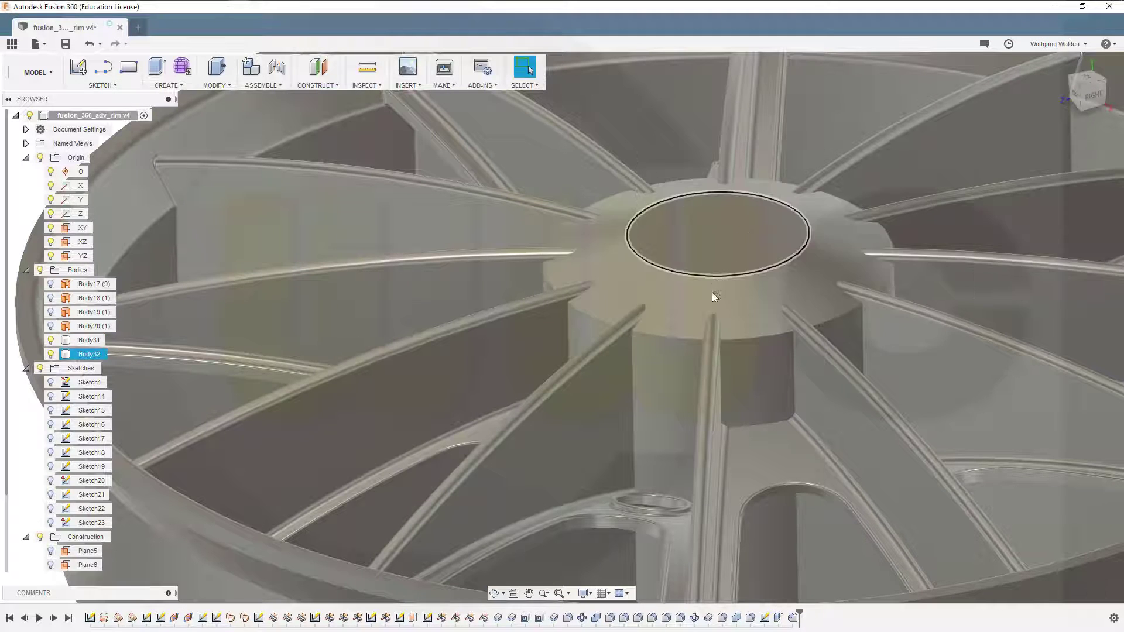
Apply a constant-radius fillet to the lower outer edge of the hub's chamfer.
shift+middle_drag(713, 293, 710, 336)
scroll(670, 374, down, 2)
scroll(669, 373, up, 3)
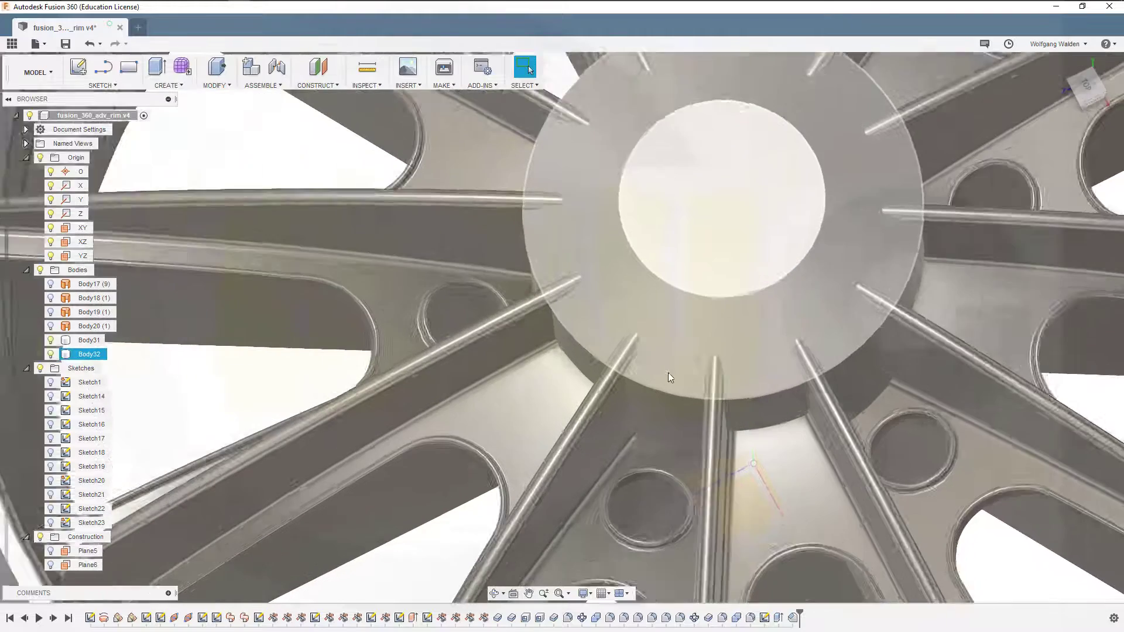
shift+middle_drag(669, 373, 702, 278)
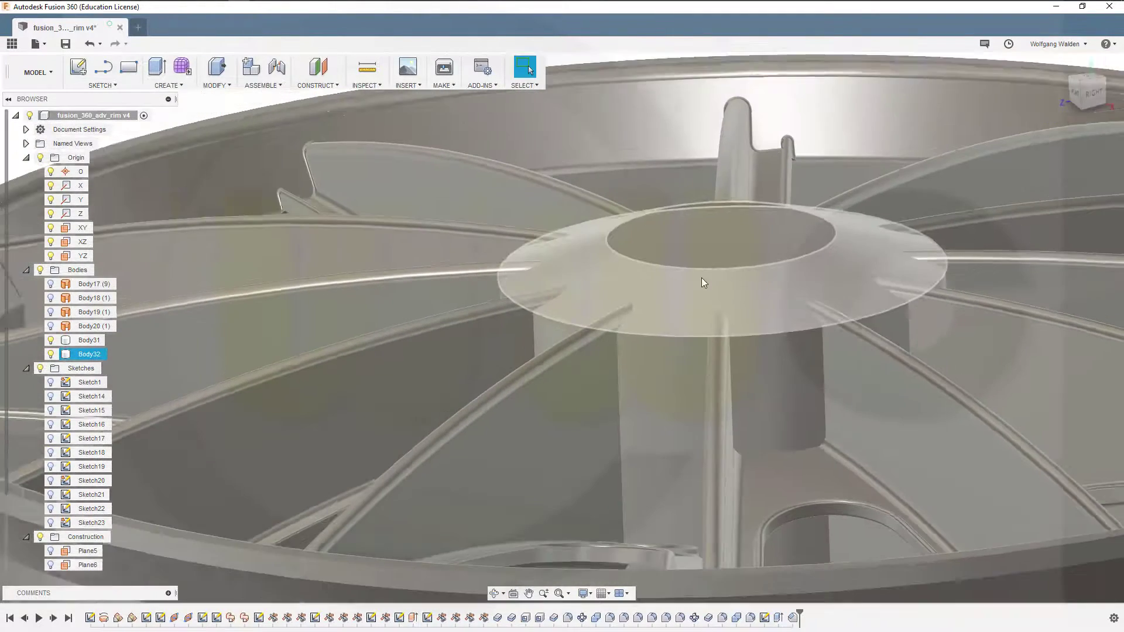
scroll(702, 277, down, 1)
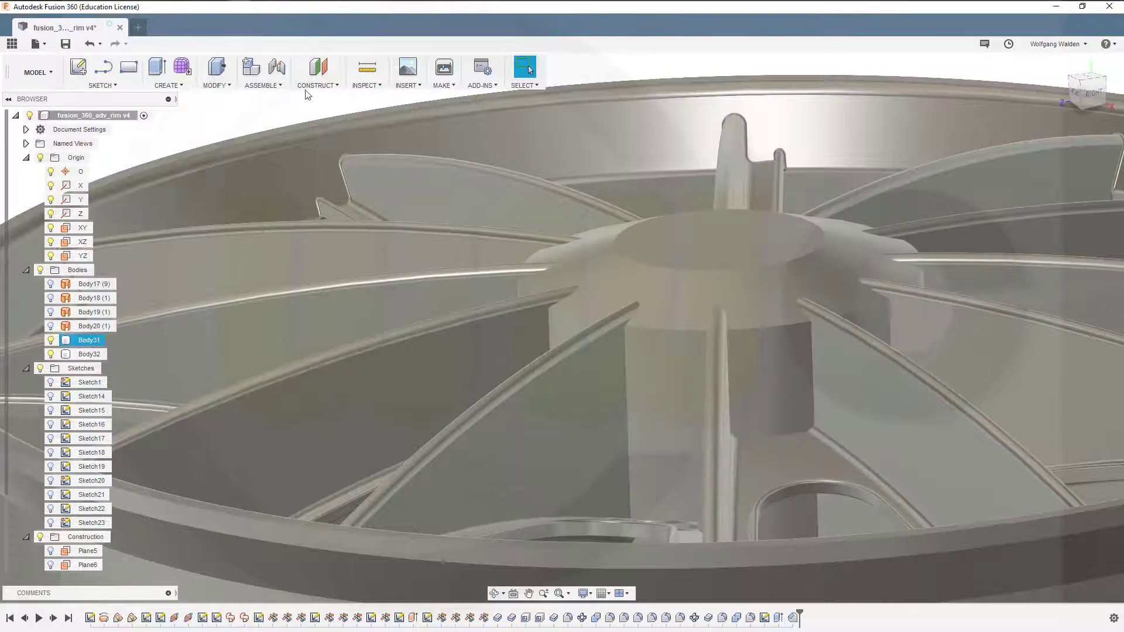
click(215, 85)
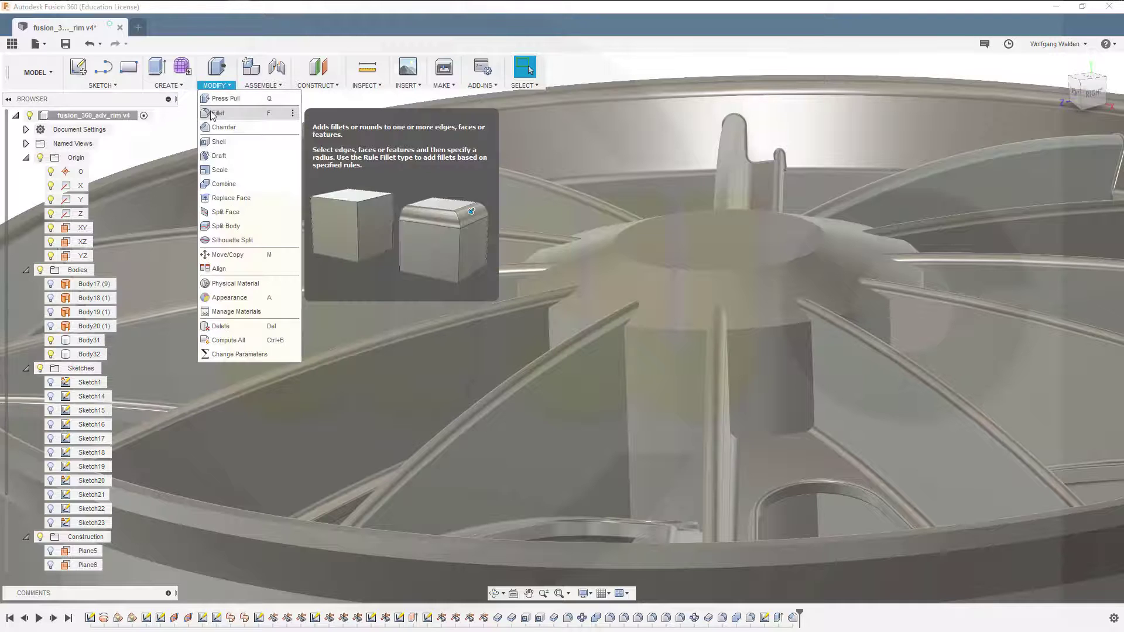
click(213, 114)
click(677, 329)
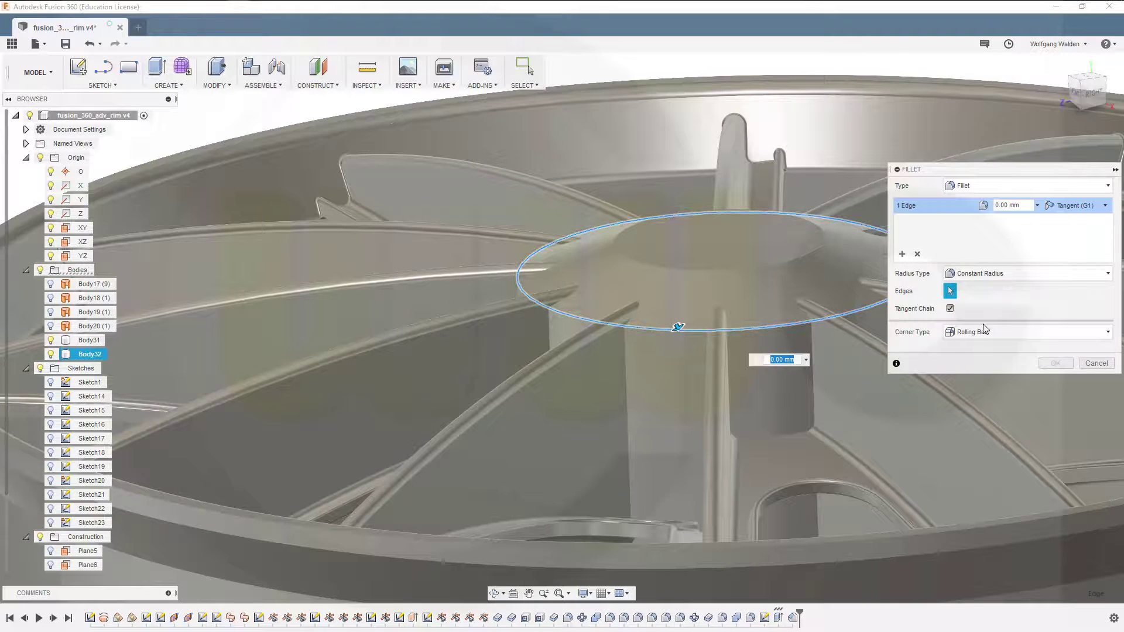
key(Escape)
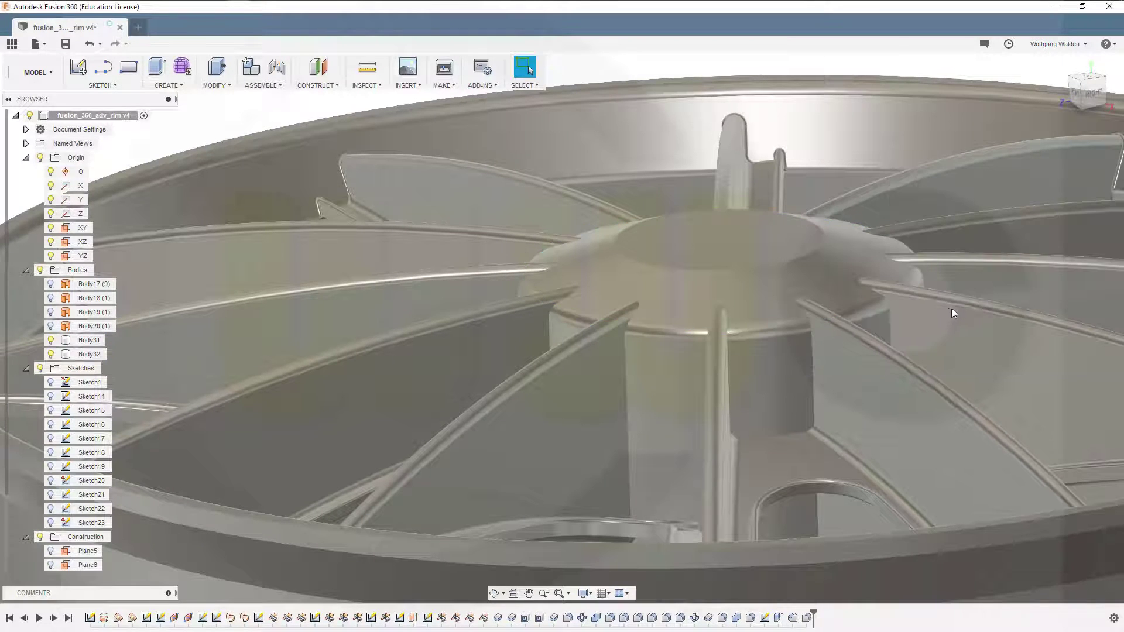
Combine the central hub cylinder as target with the wheel rim body as tool, using the Join operation.
scroll(462, 204, down, 2)
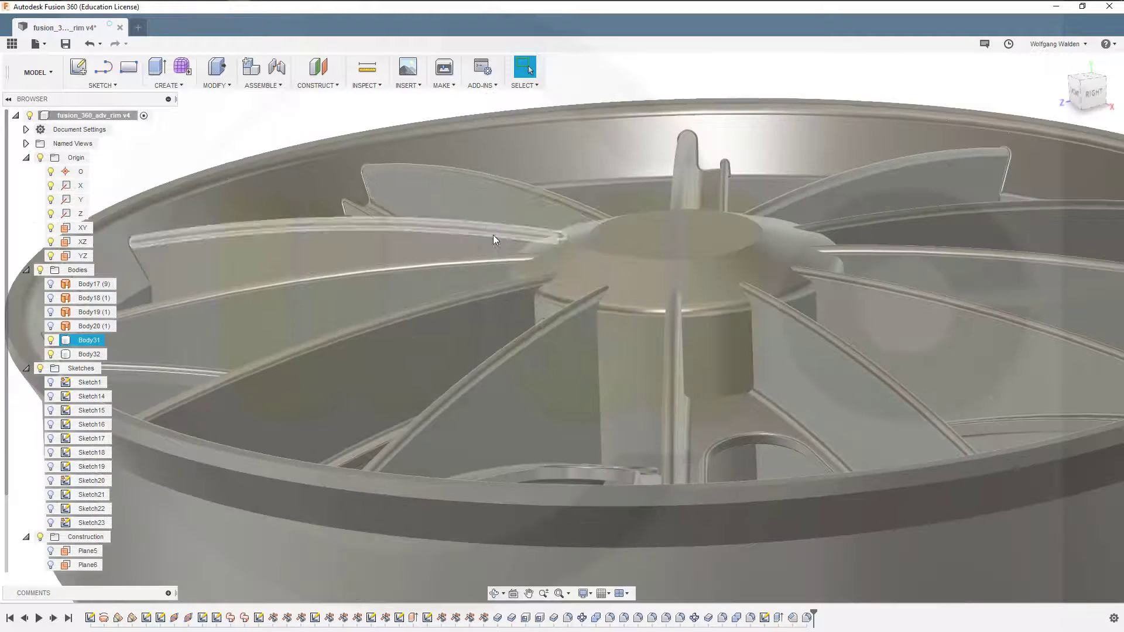
click(227, 86)
click(237, 171)
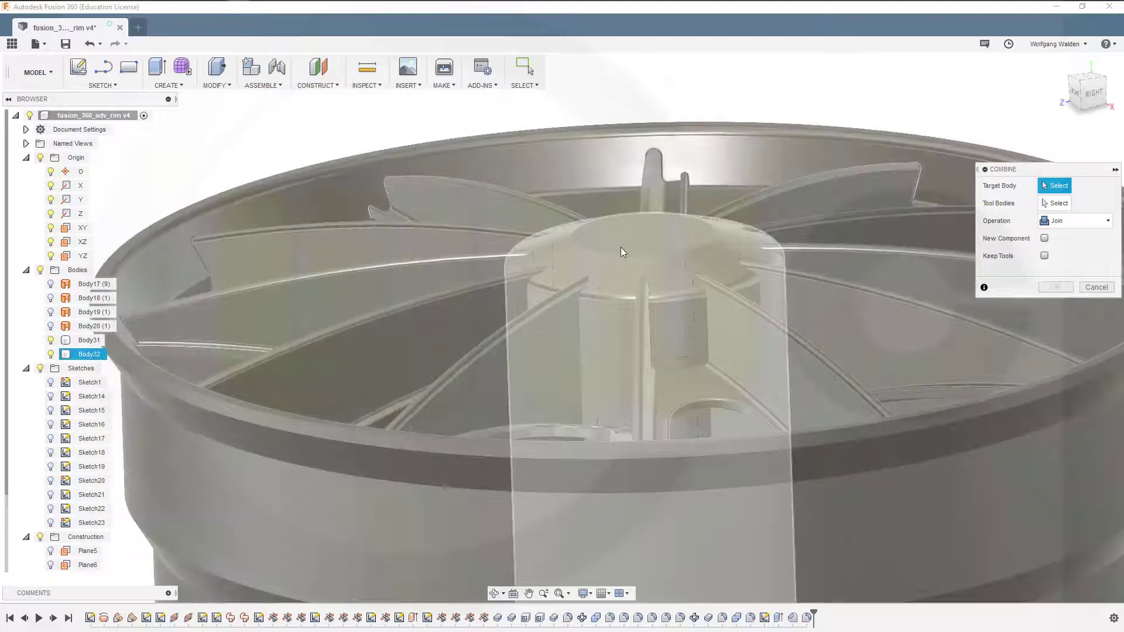
click(658, 214)
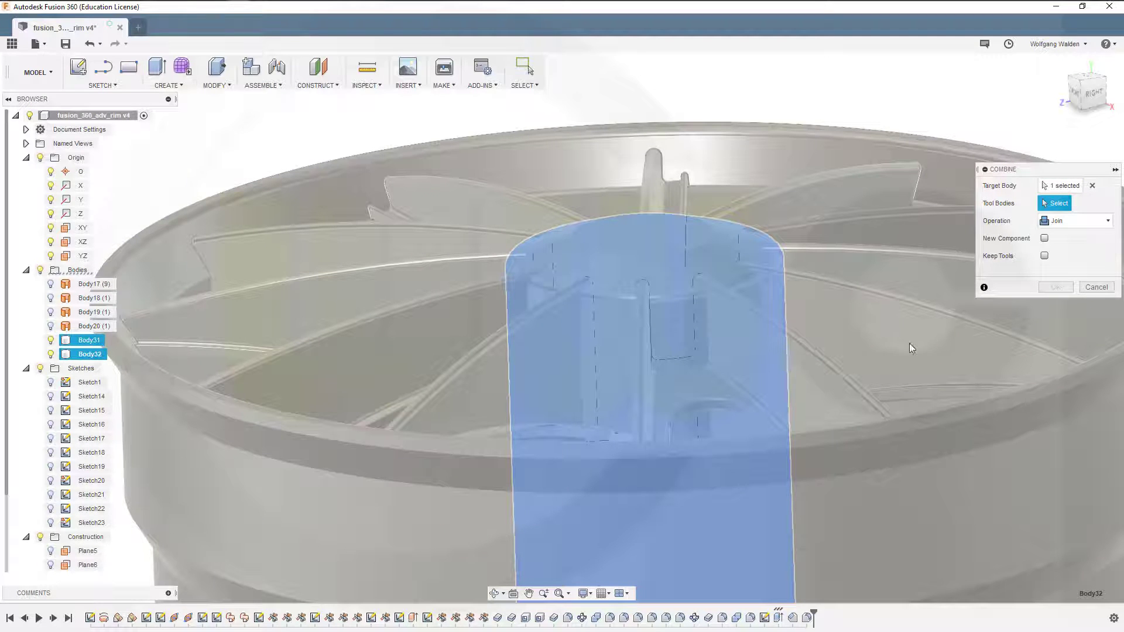
click(965, 349)
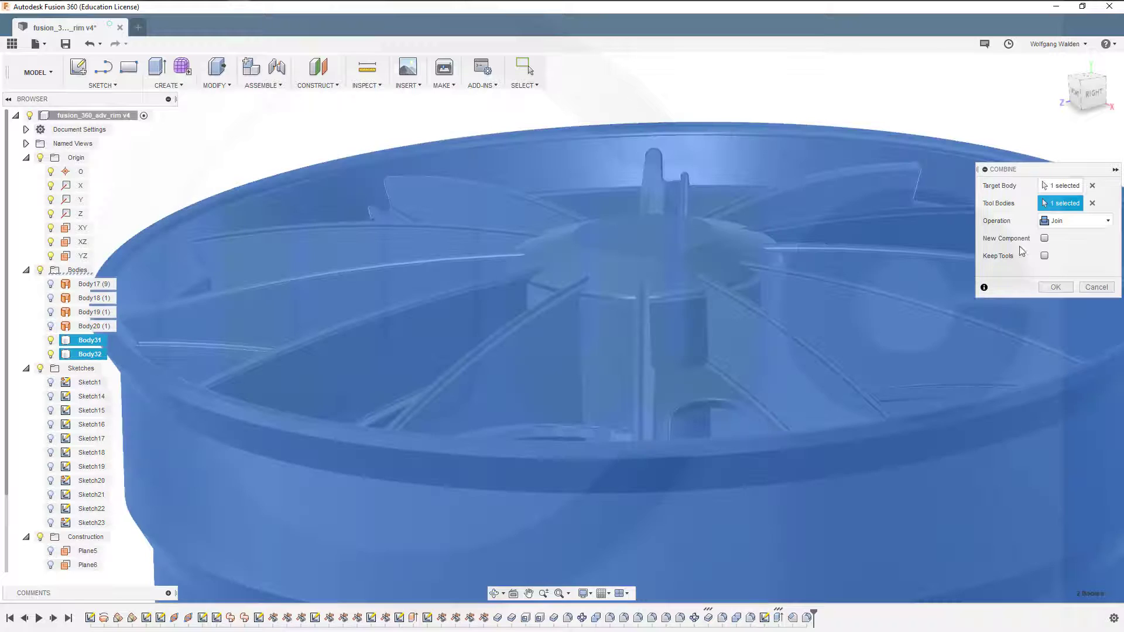
click(1059, 290)
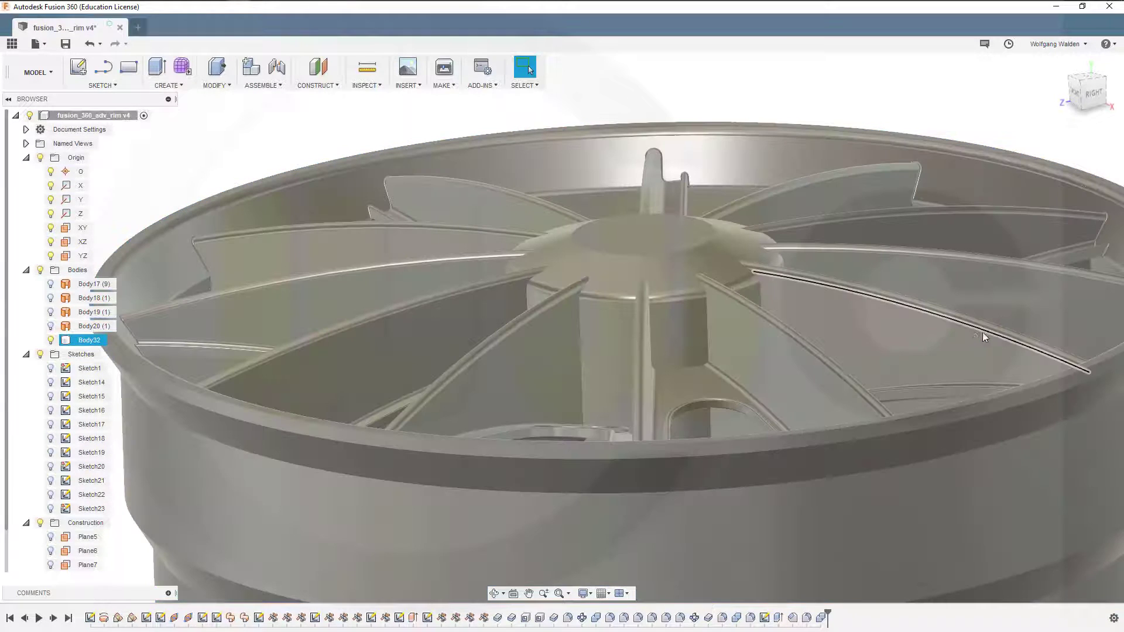
shift+middle_drag(772, 329, 722, 315)
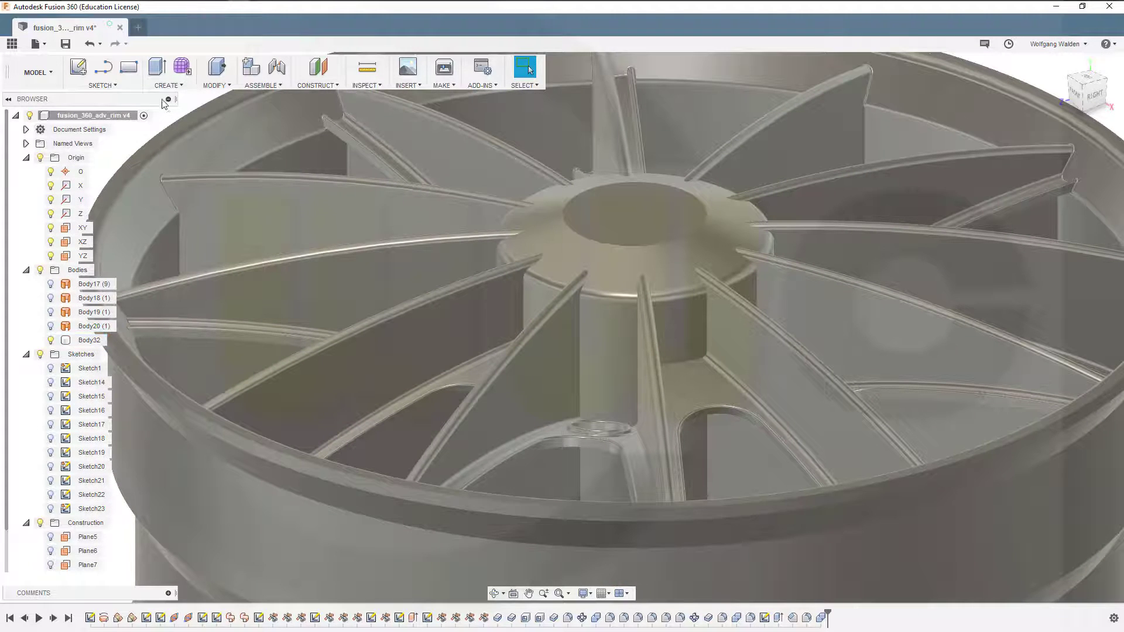
click(225, 88)
click(216, 113)
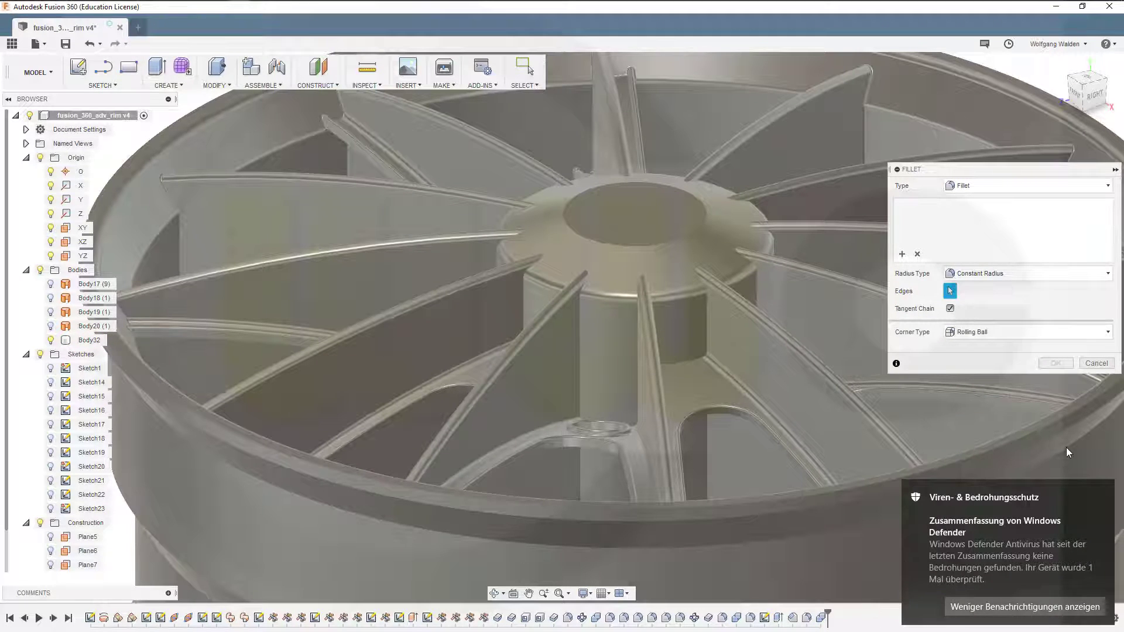
click(1039, 603)
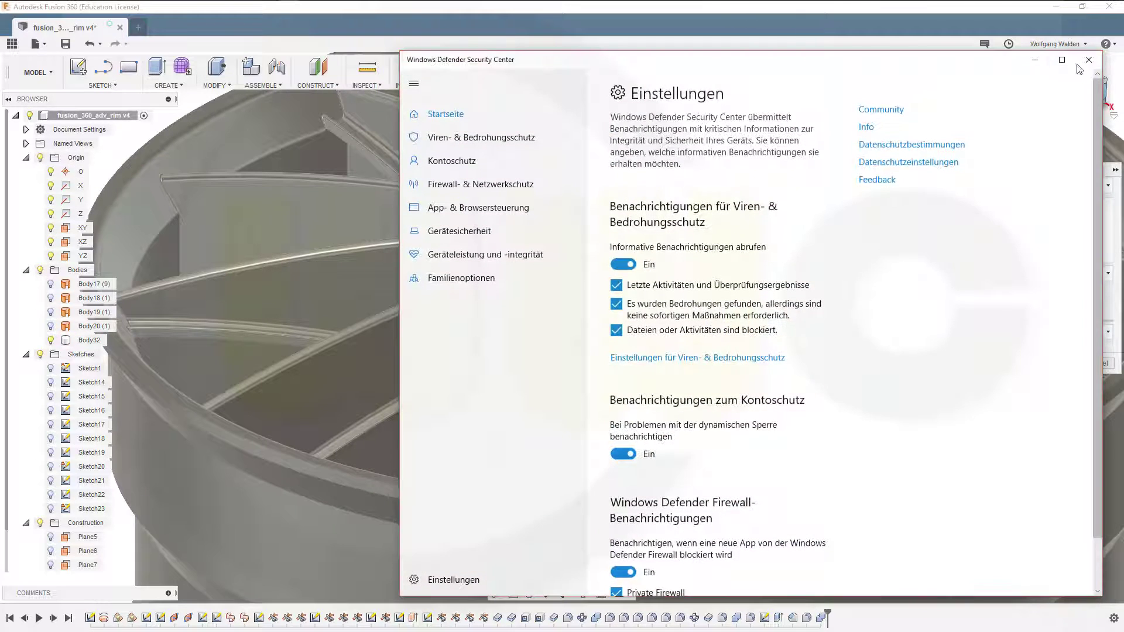
click(1089, 59)
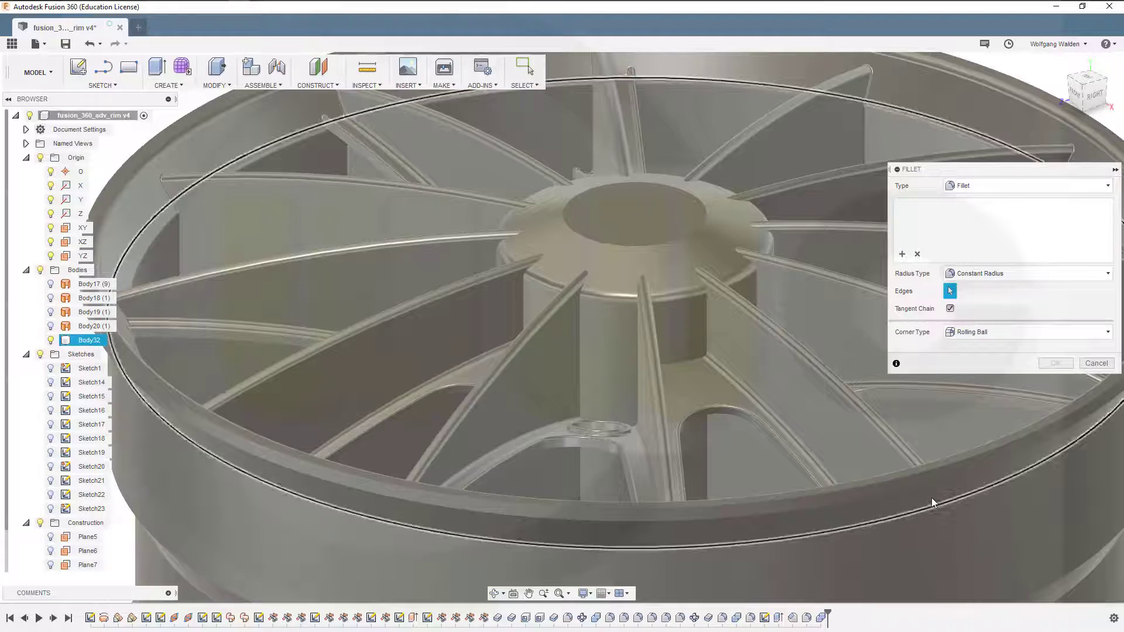
shift+middle_drag(806, 377, 770, 421)
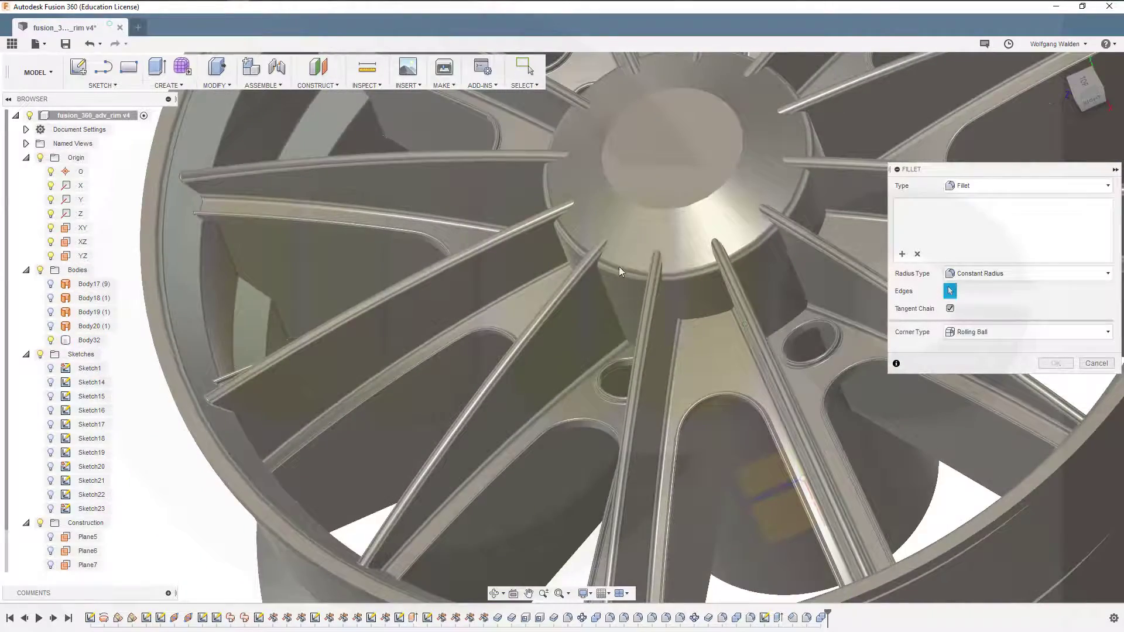
scroll(659, 257, down, 2)
scroll(657, 263, up, 8)
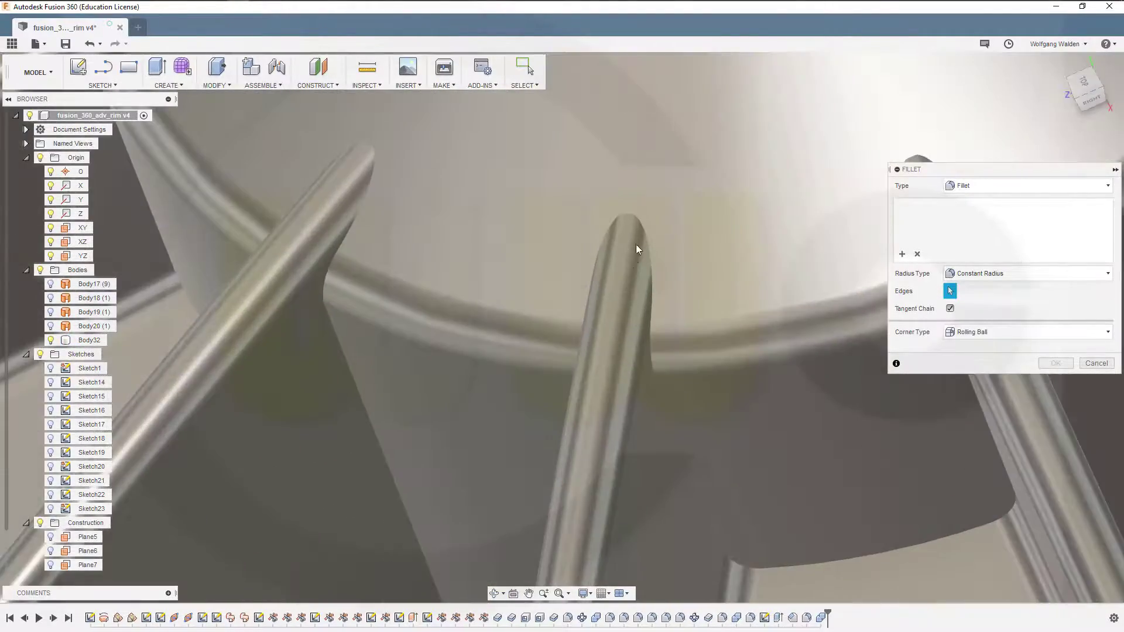
scroll(635, 244, up, 6)
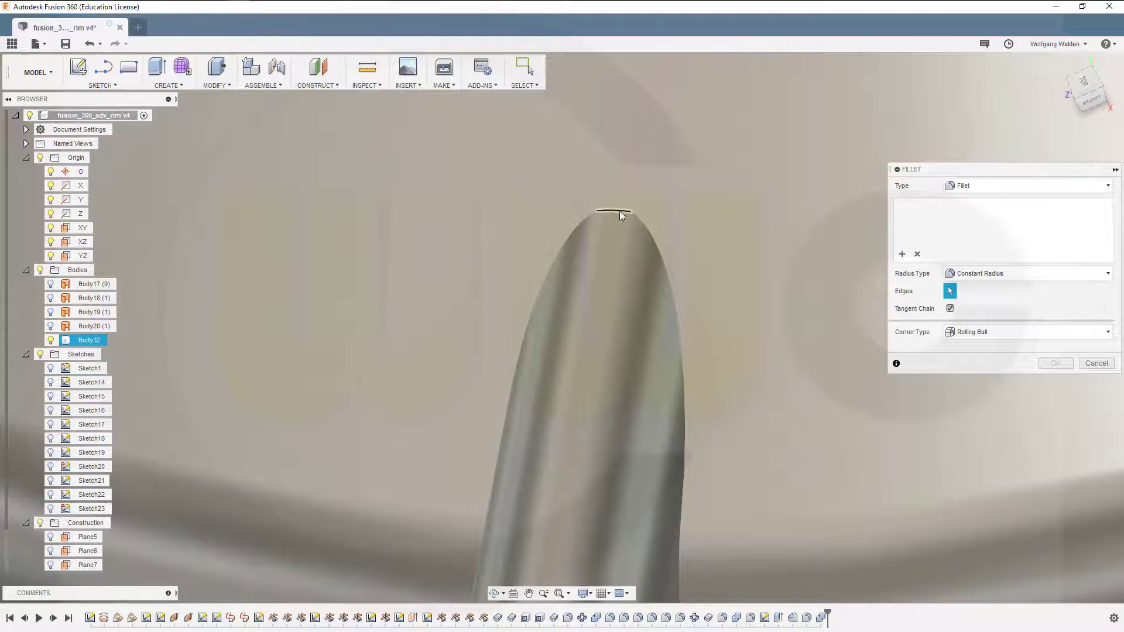
scroll(797, 269, down, 2)
scroll(1071, 382, down, 5)
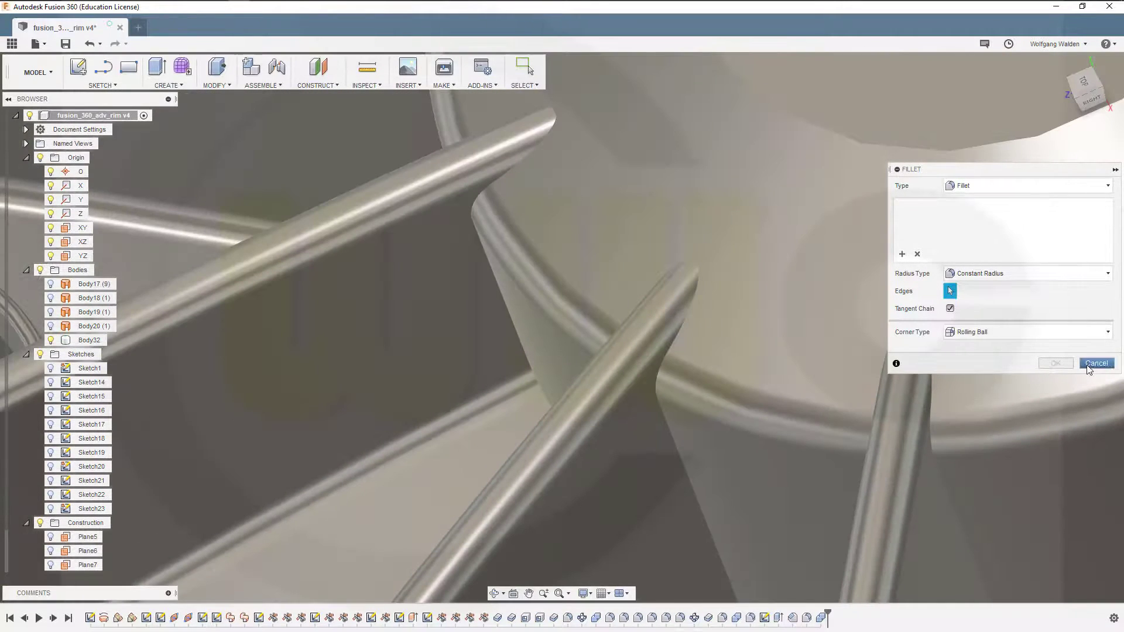
click(1090, 366)
Edit the hub chamfer and set its first distance to 20 mm.
scroll(781, 404, down, 2)
scroll(772, 408, down, 2)
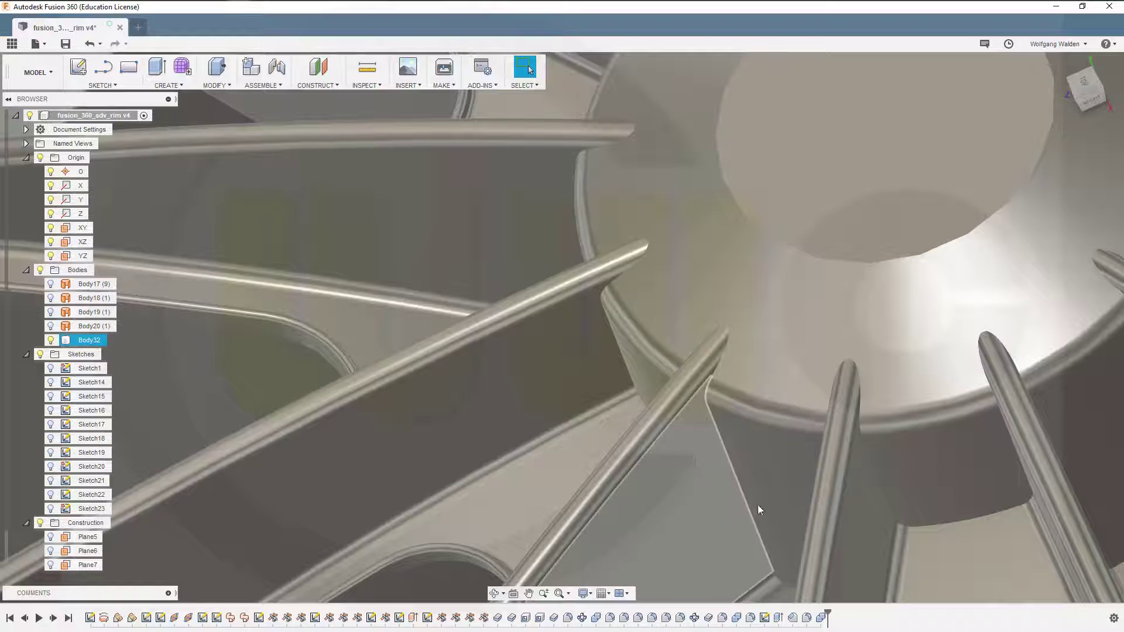
double_click(793, 619)
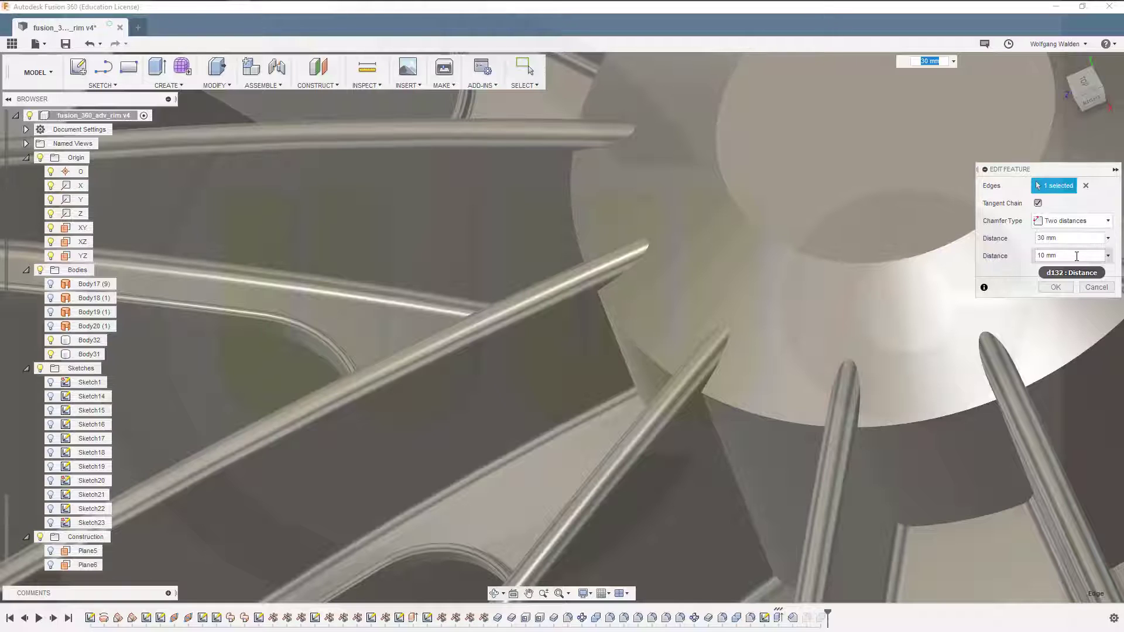
click(1069, 235)
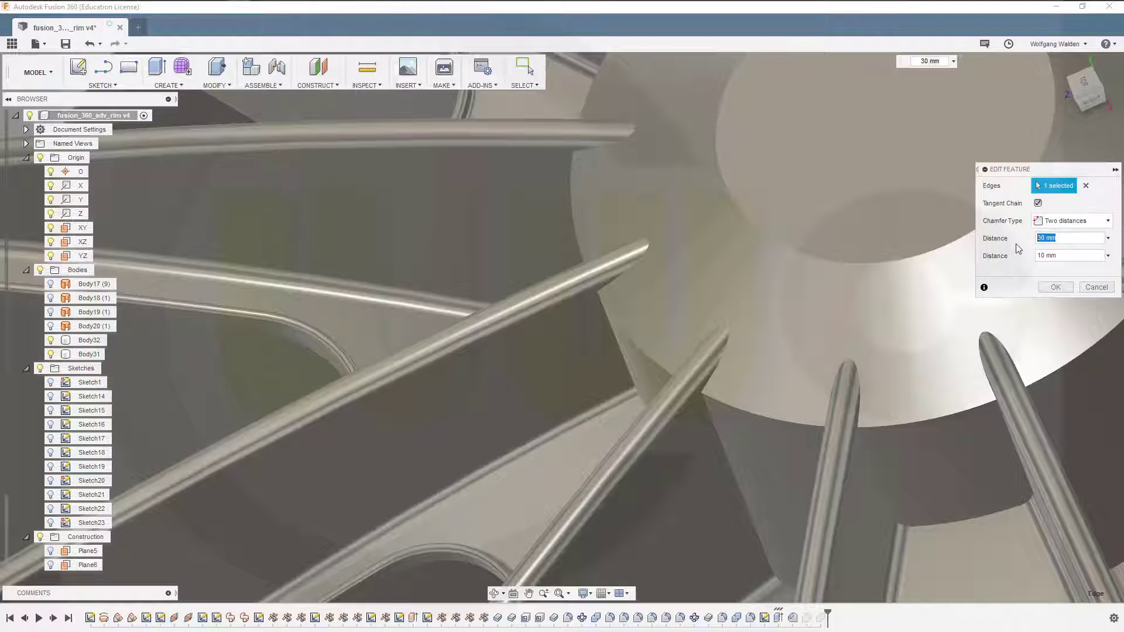
text(20)
key(Return)
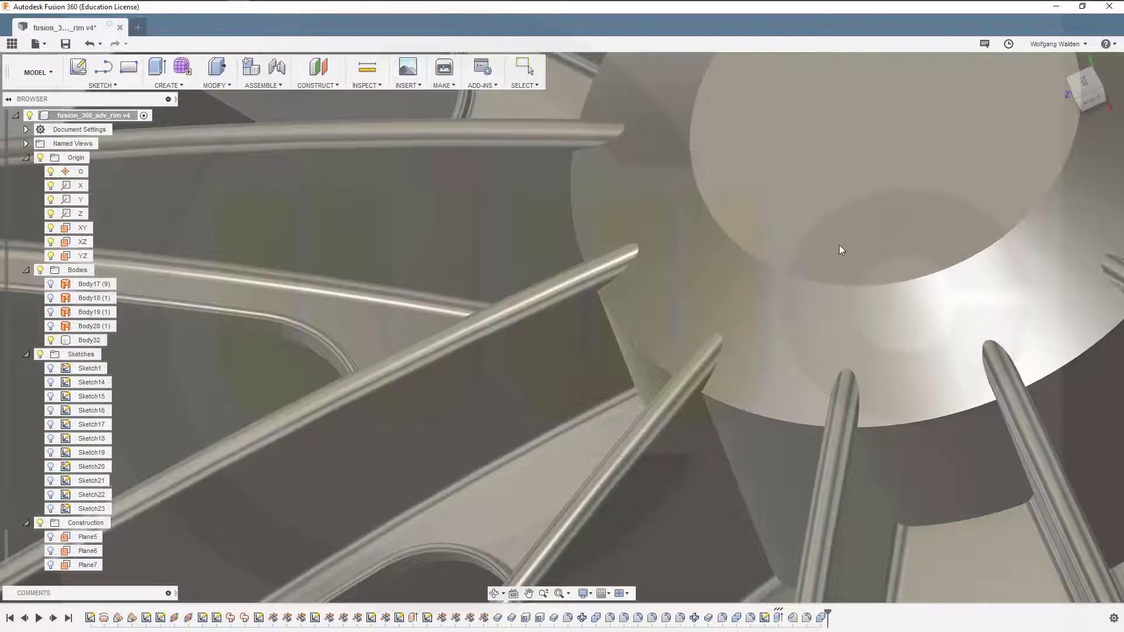
Apply a 5 mm constant-radius fillet to the edges where the spokes meet the hub on the wheel's front side.
shift+middle_drag(681, 184, 763, 508)
shift+middle_drag(308, 129, 746, 331)
scroll(845, 381, down, 7)
scroll(247, 164, down, 1)
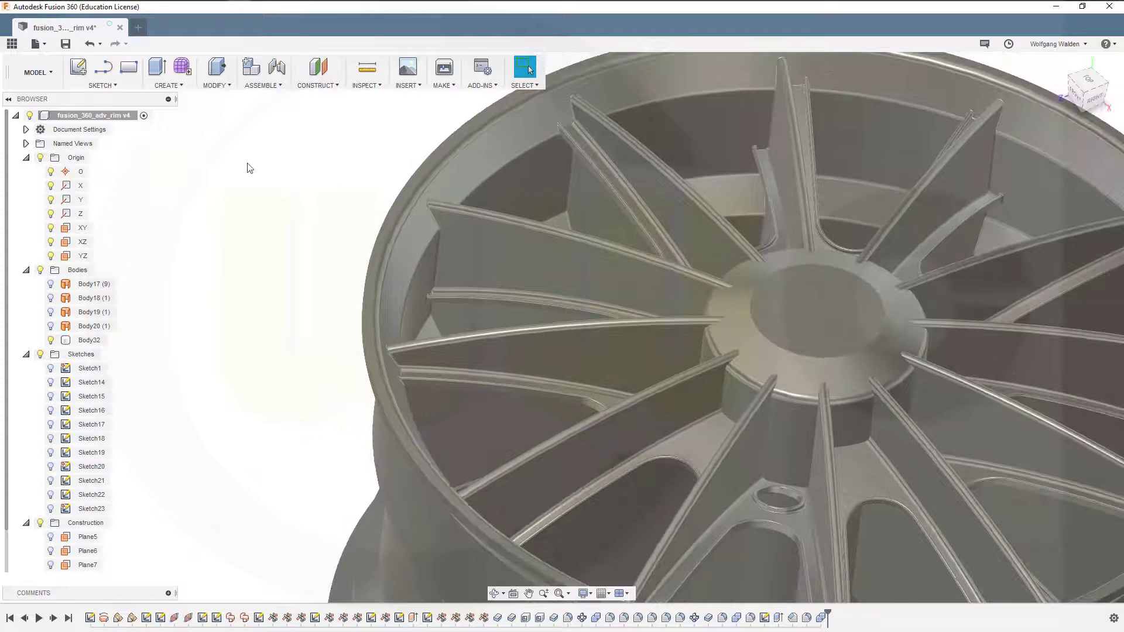
click(214, 85)
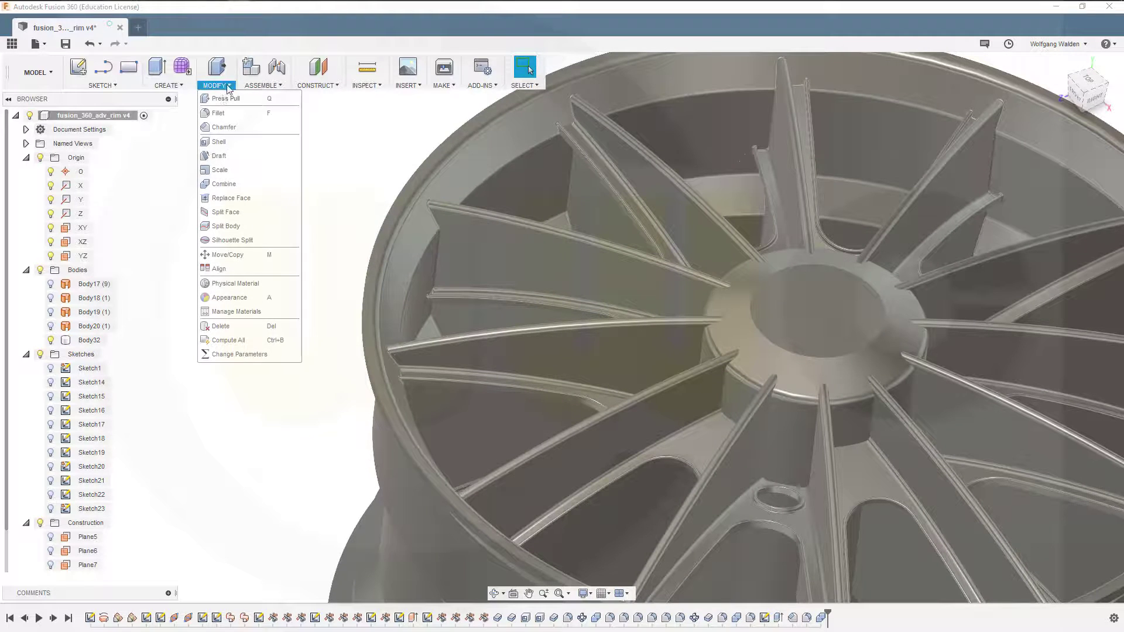
click(216, 115)
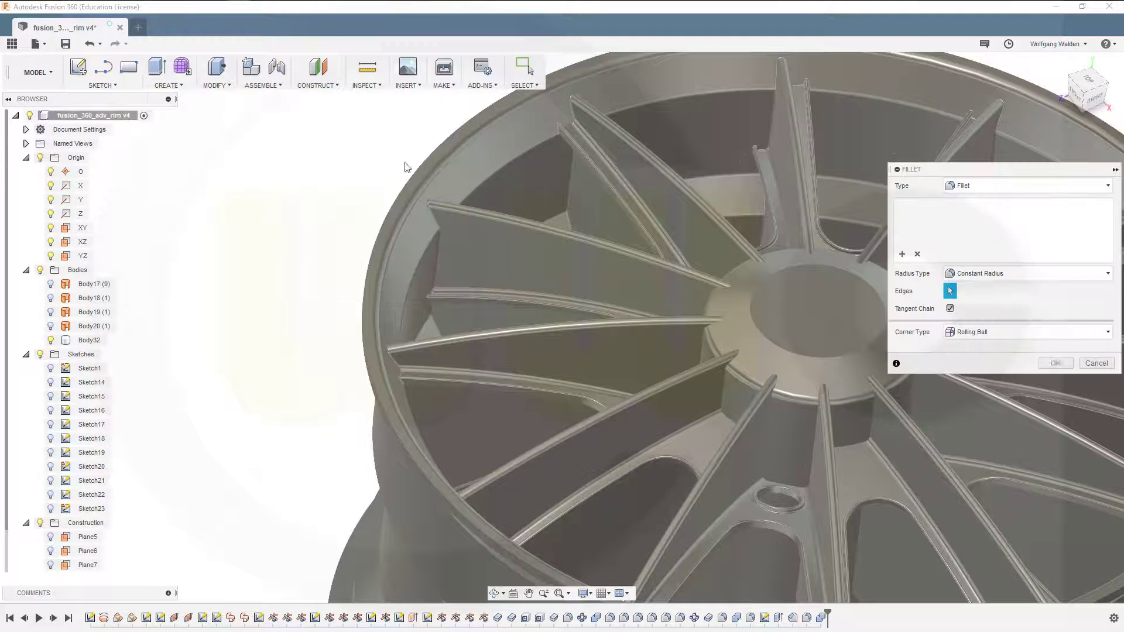
click(853, 449)
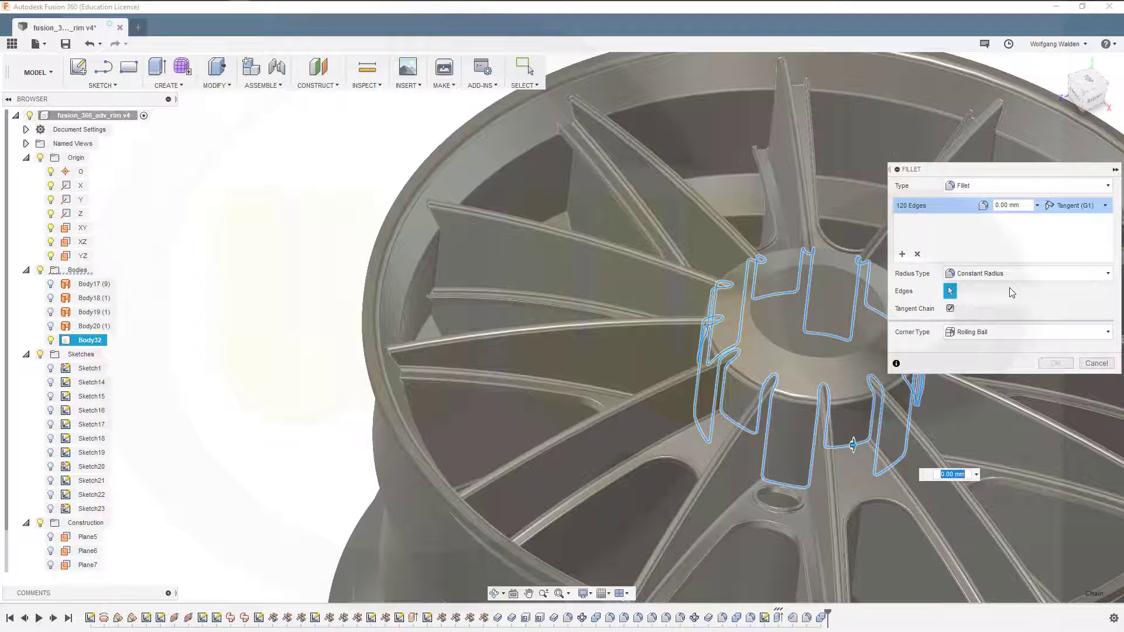
text(5)
key(Return)
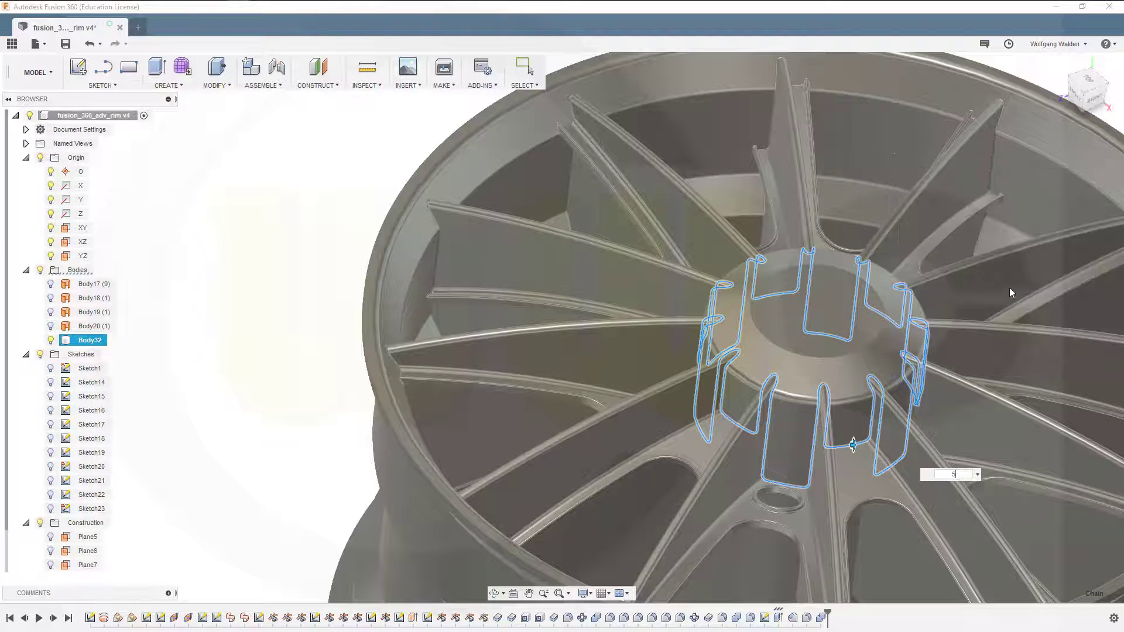
Apply a 5 mm constant-radius fillet to the edges where the spokes meet the hub on the wheel's back side.
shift+middle_drag(815, 391, 873, 352)
mouse_move(870, 344)
mouse_down()
mouse_move(883, 352)
mouse_move(859, 305)
mouse_move(843, 325)
mouse_move(802, 291)
mouse_up()
shift+middle_drag(803, 292, 788, 268)
middle_drag(942, 359, 702, 246)
click(284, 194)
right_click(286, 176)
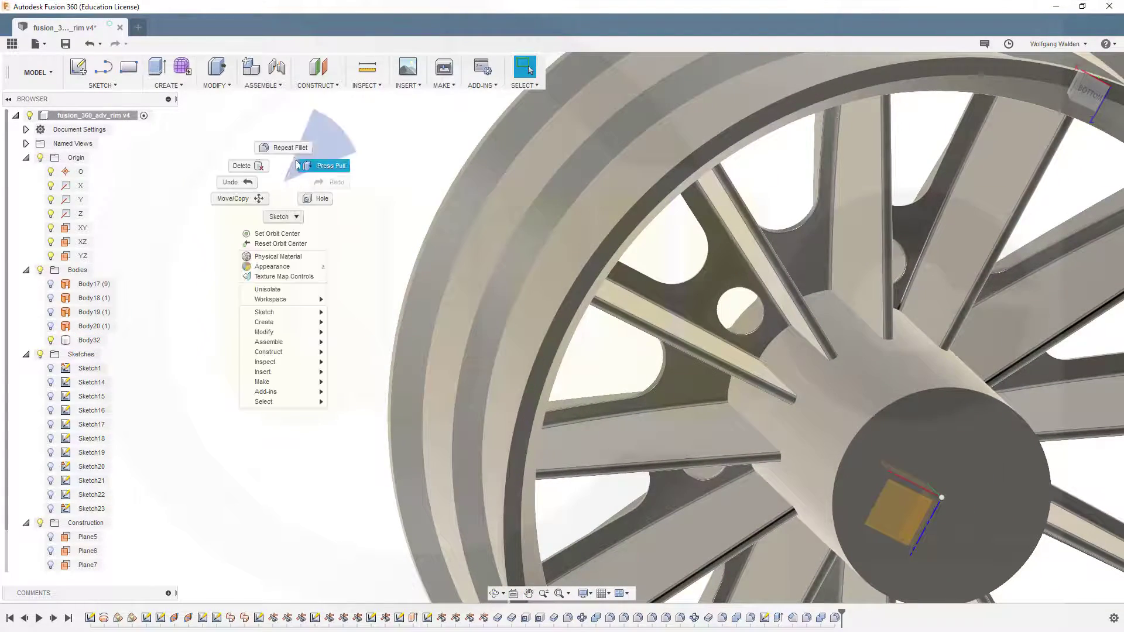
click(289, 147)
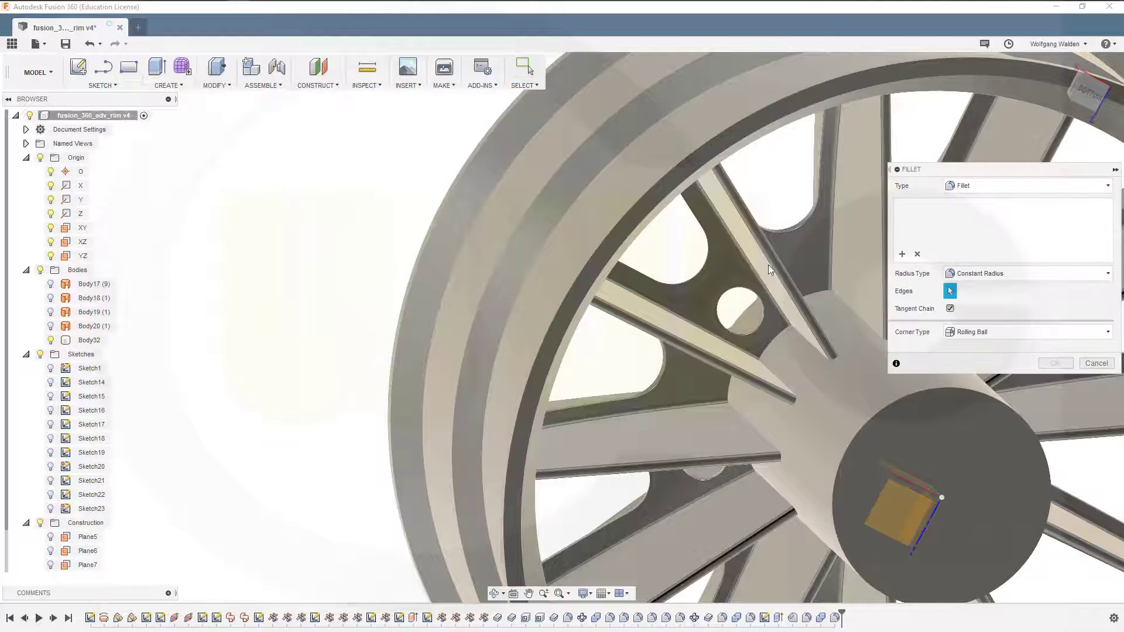
click(773, 341)
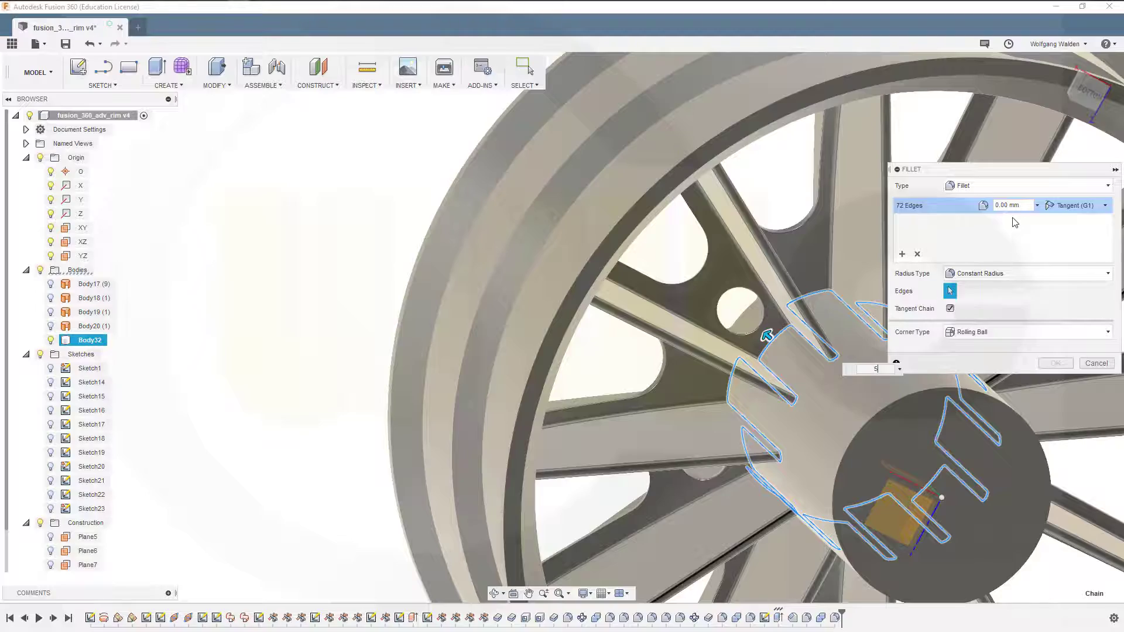
text(5)
key(Return)
Cut a simple, untapped hole with extents set to All through the centre of the hub's top face.
shift+middle_drag(791, 301, 849, 361)
middle_drag(618, 299, 788, 348)
shift+middle_drag(685, 278, 732, 423)
scroll(687, 286, down, 5)
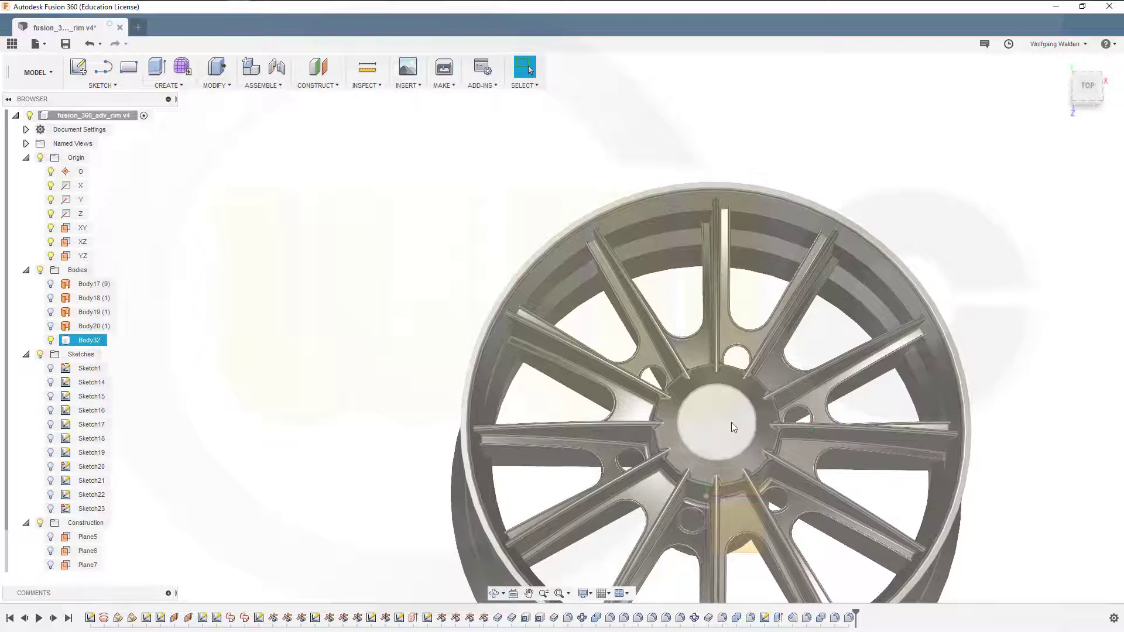
click(182, 85)
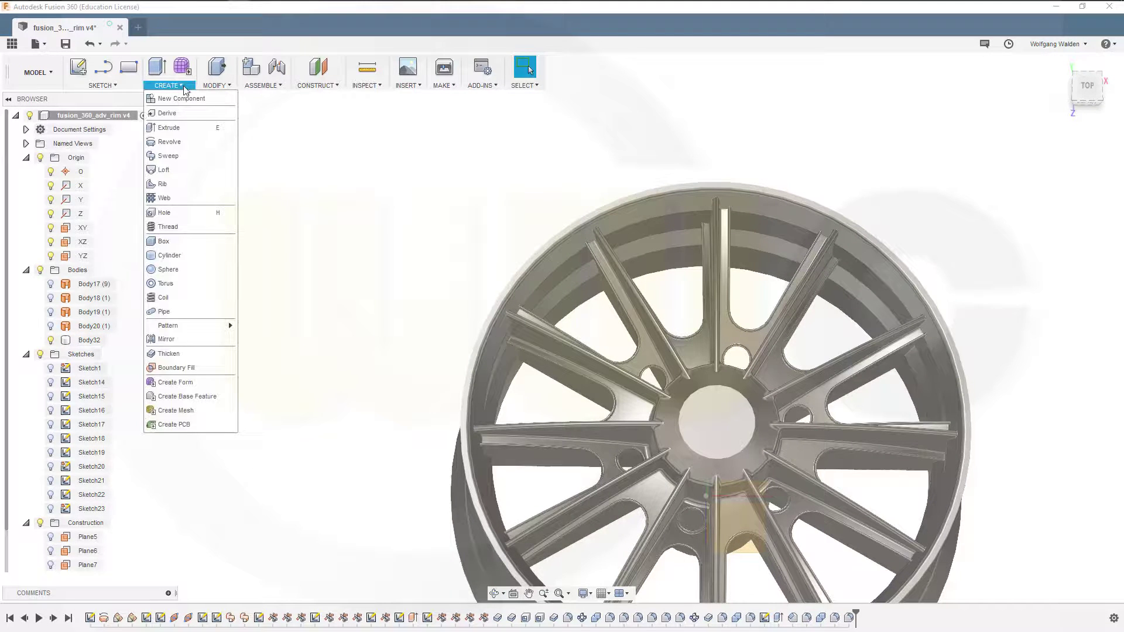
click(164, 212)
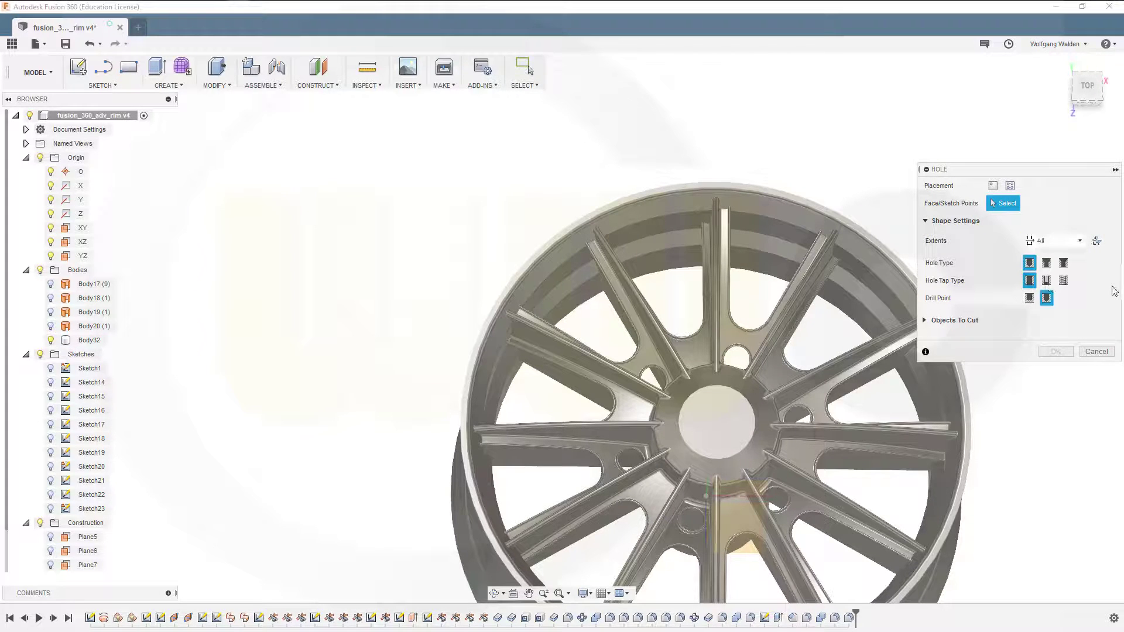
click(730, 406)
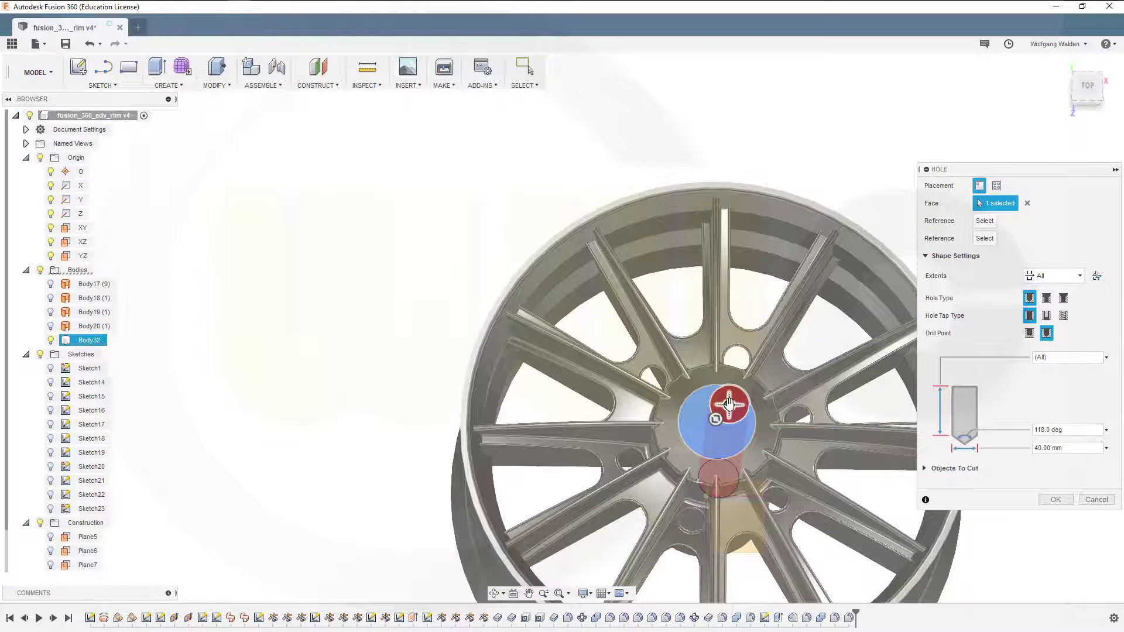
drag(730, 405, 712, 424)
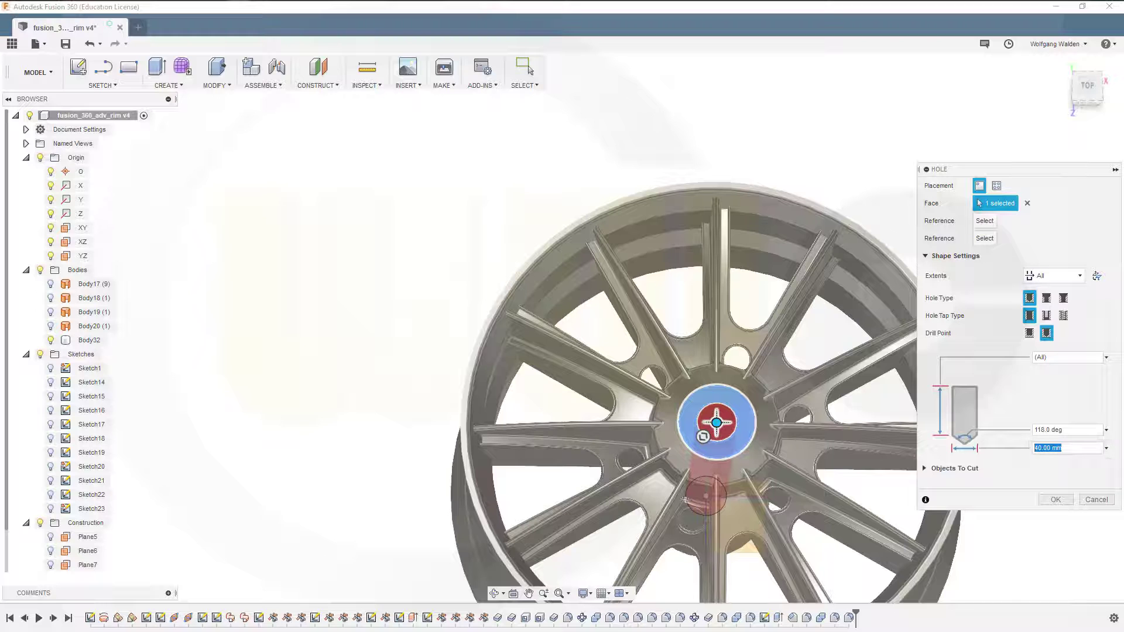
key(Return)
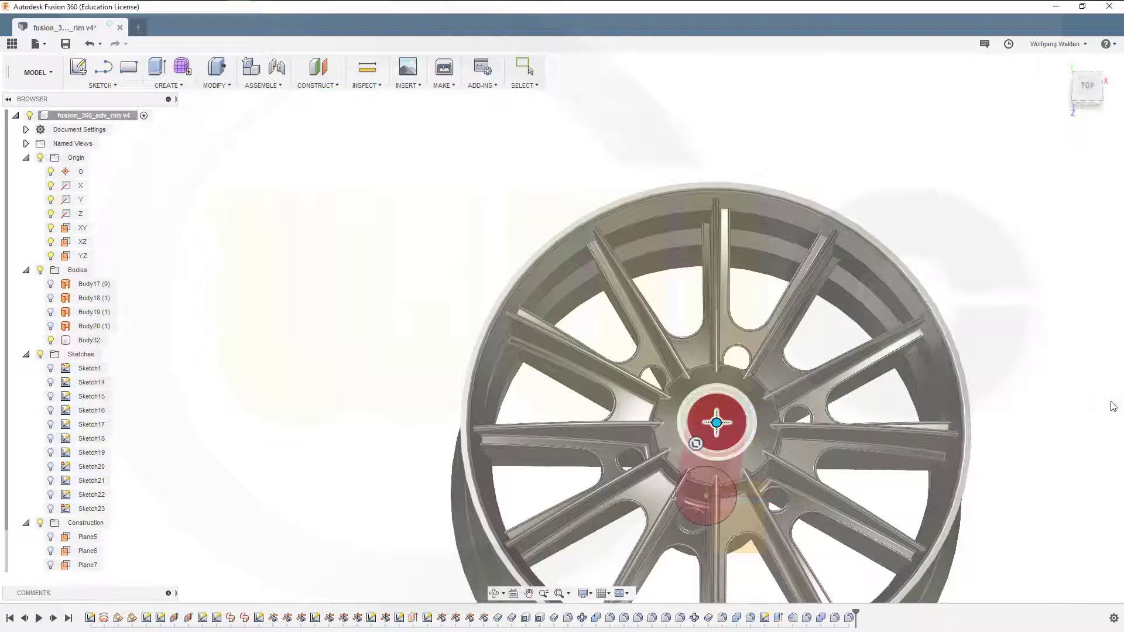
shift+middle_drag(922, 279, 866, 430)
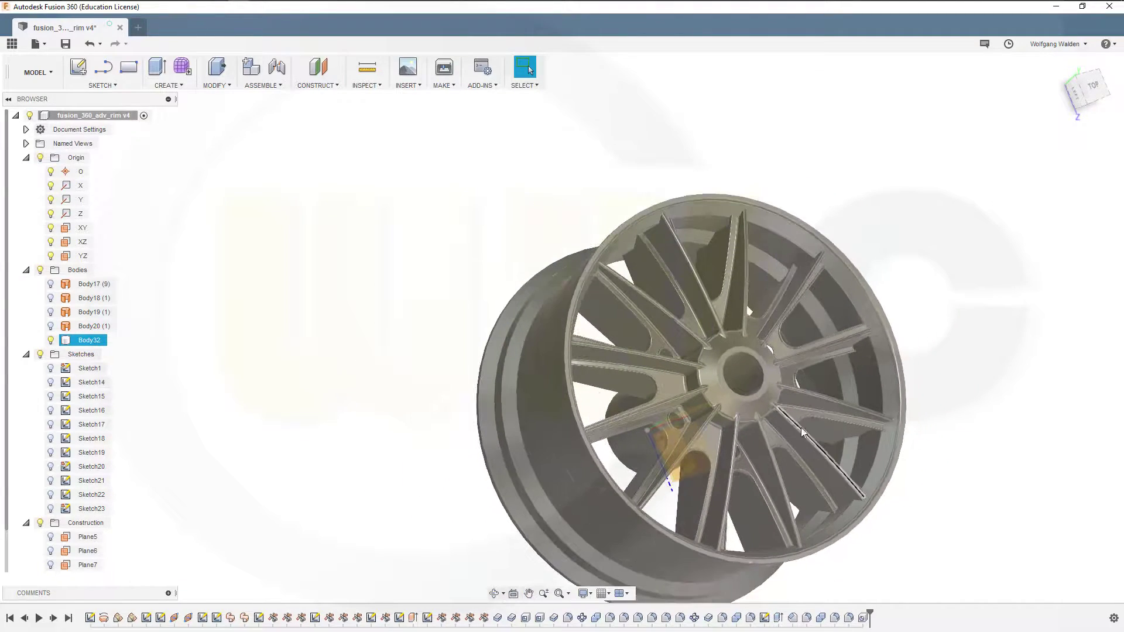
shift+middle_drag(802, 433, 850, 435)
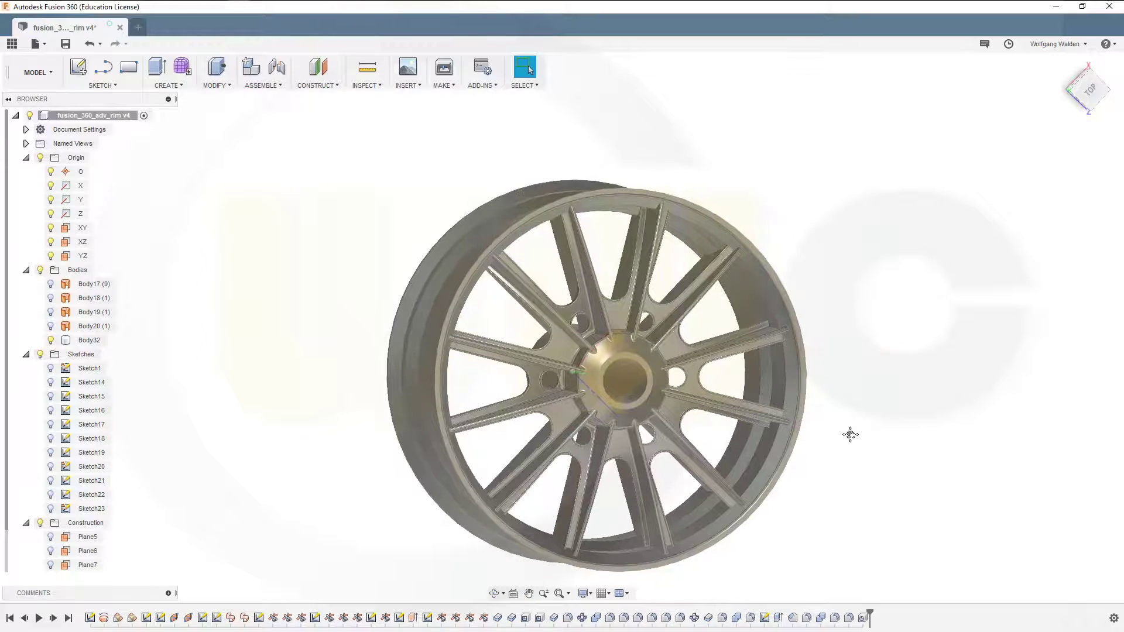